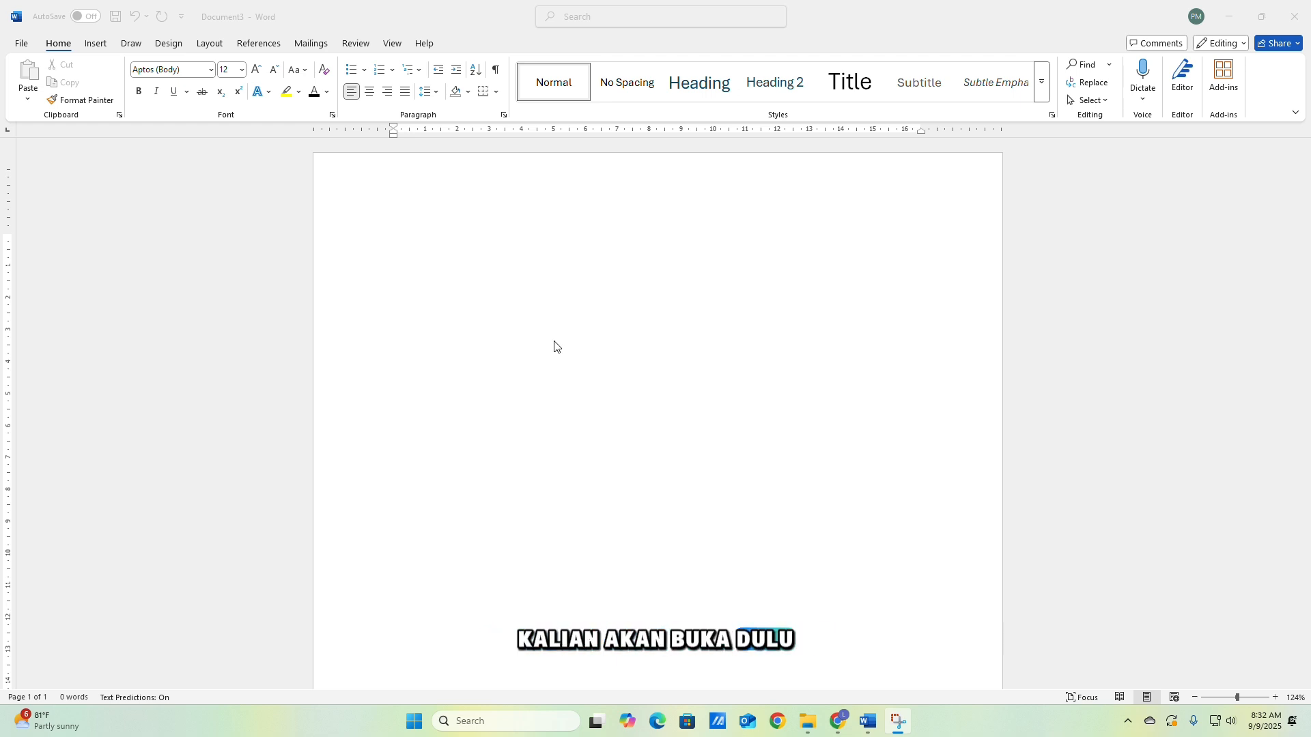
scroll(554, 346, down, 3)
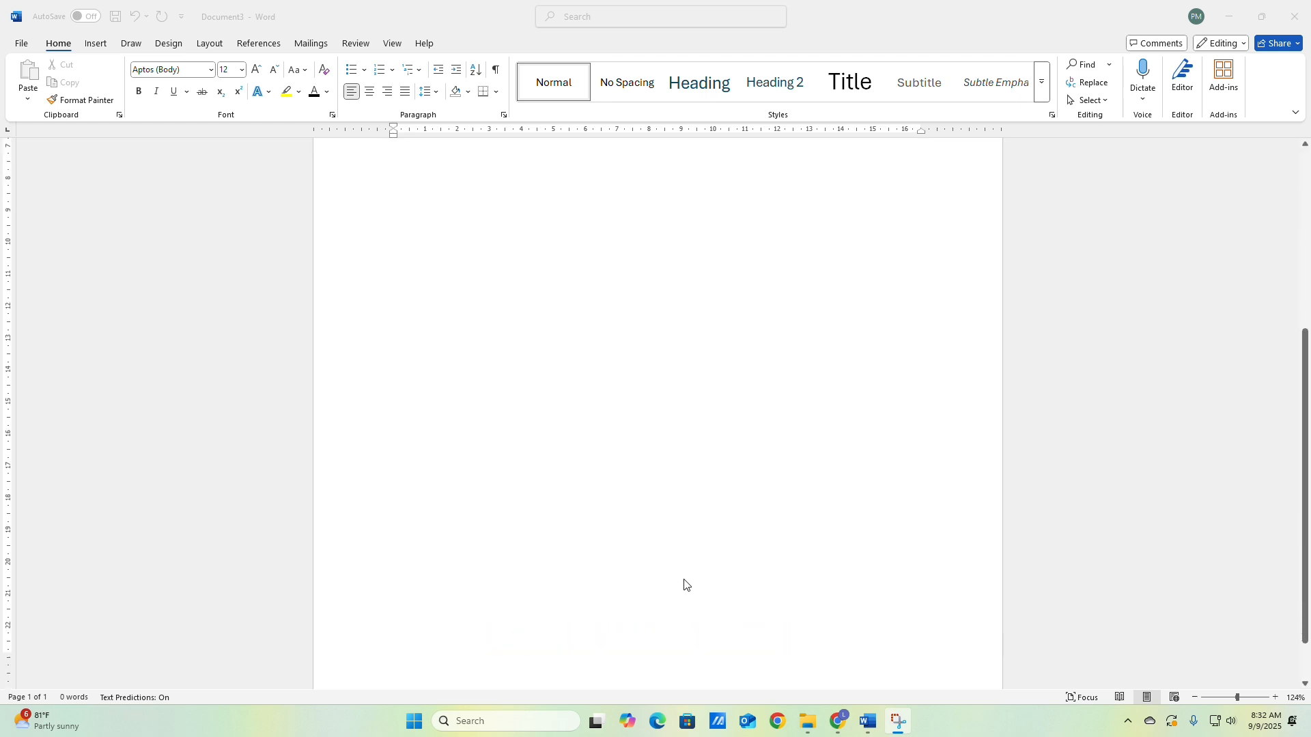
scroll(680, 589, up, 1)
scroll(678, 597, down, 5)
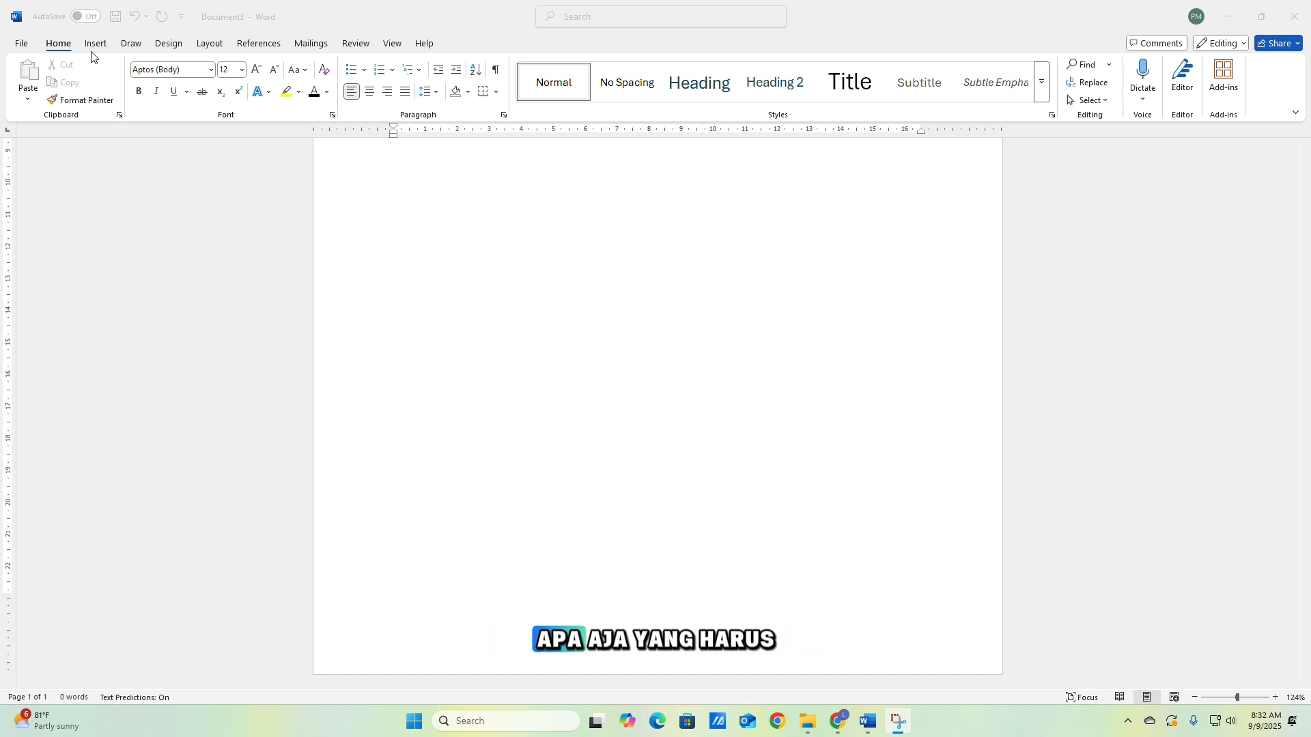
Set the blank document's paper size to A4 (21 cm x 29.7 cm).
click(248, 45)
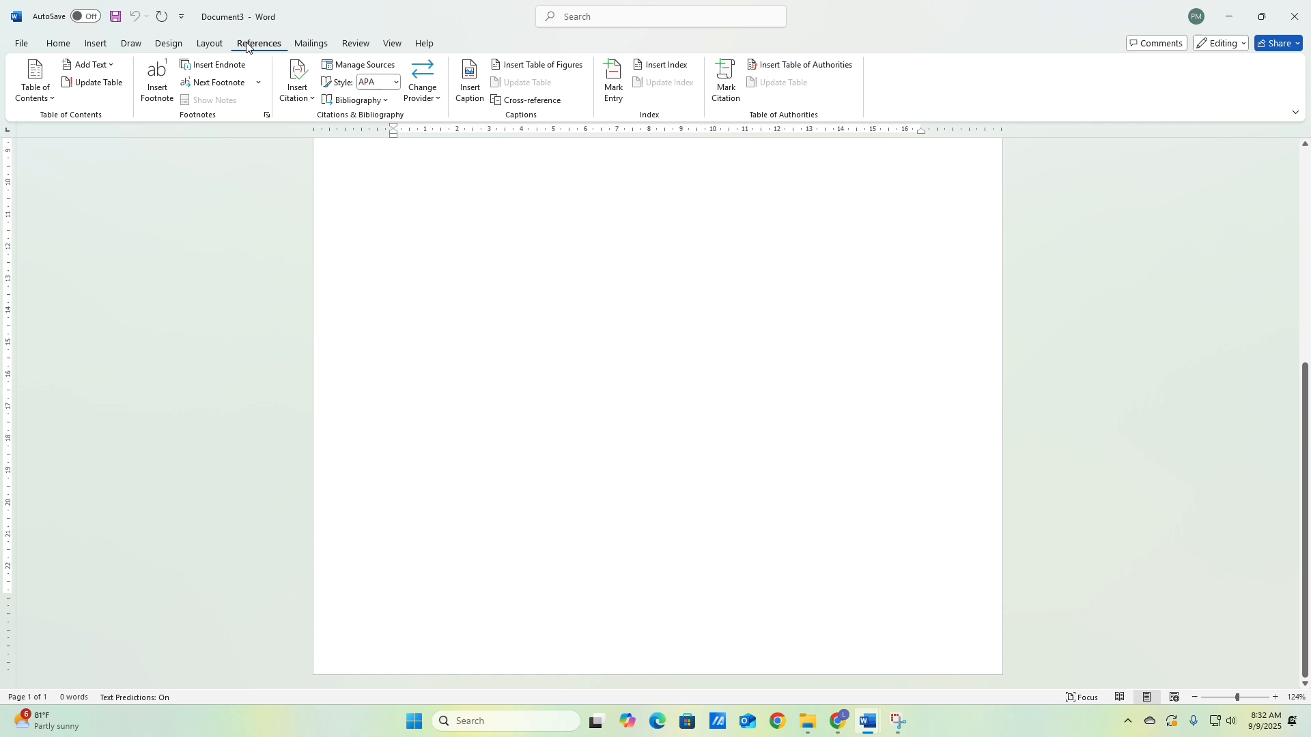
click(209, 44)
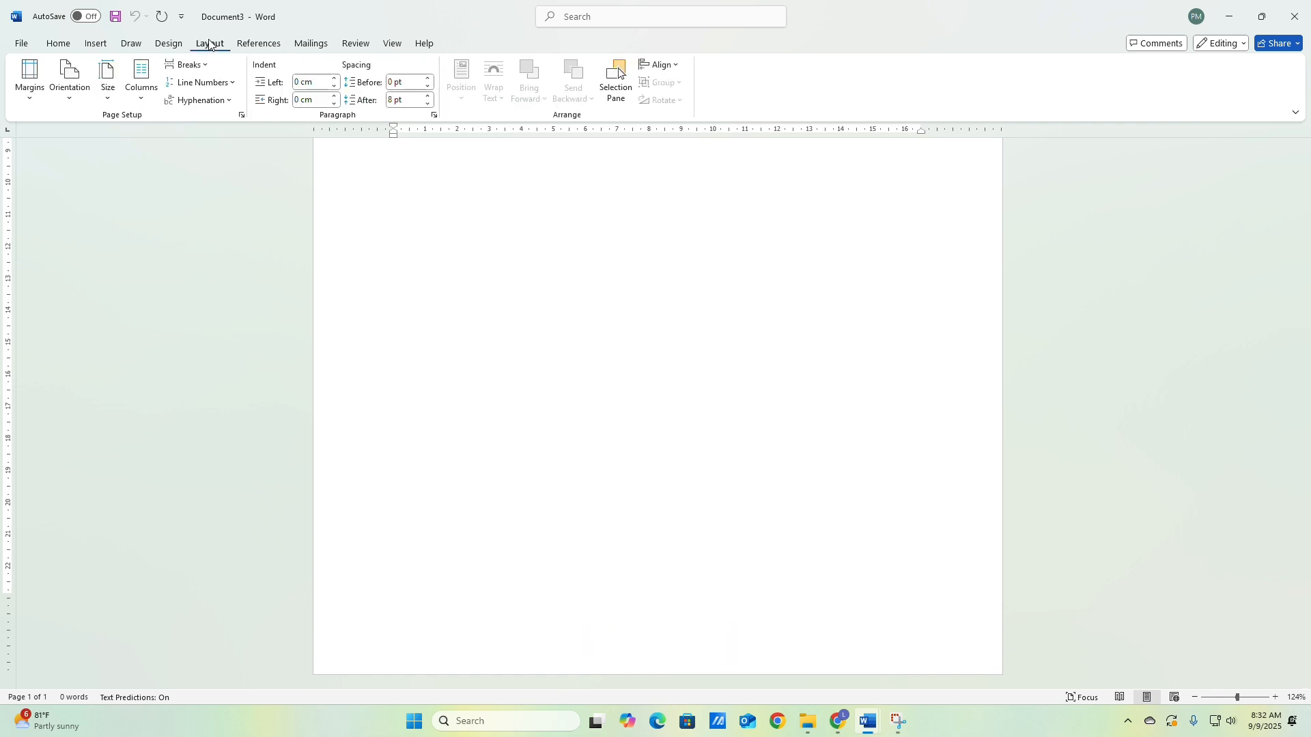
click(108, 88)
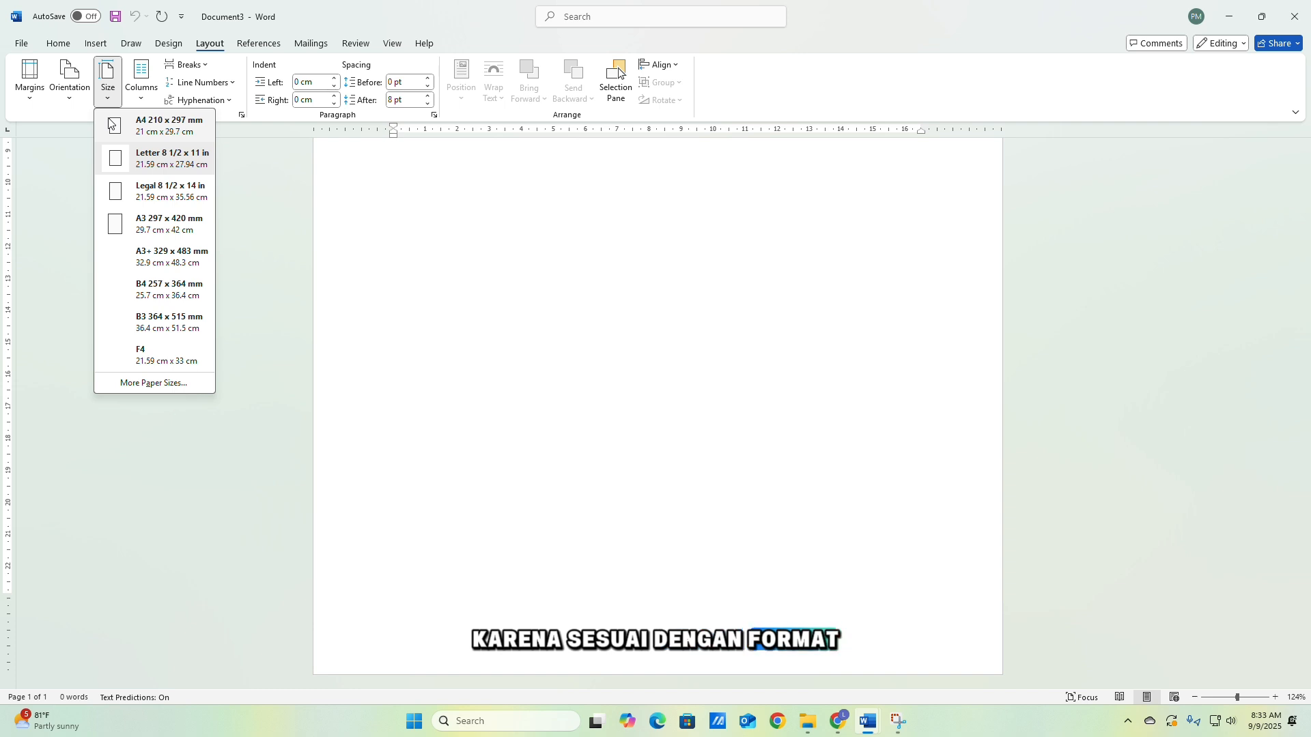
click(113, 125)
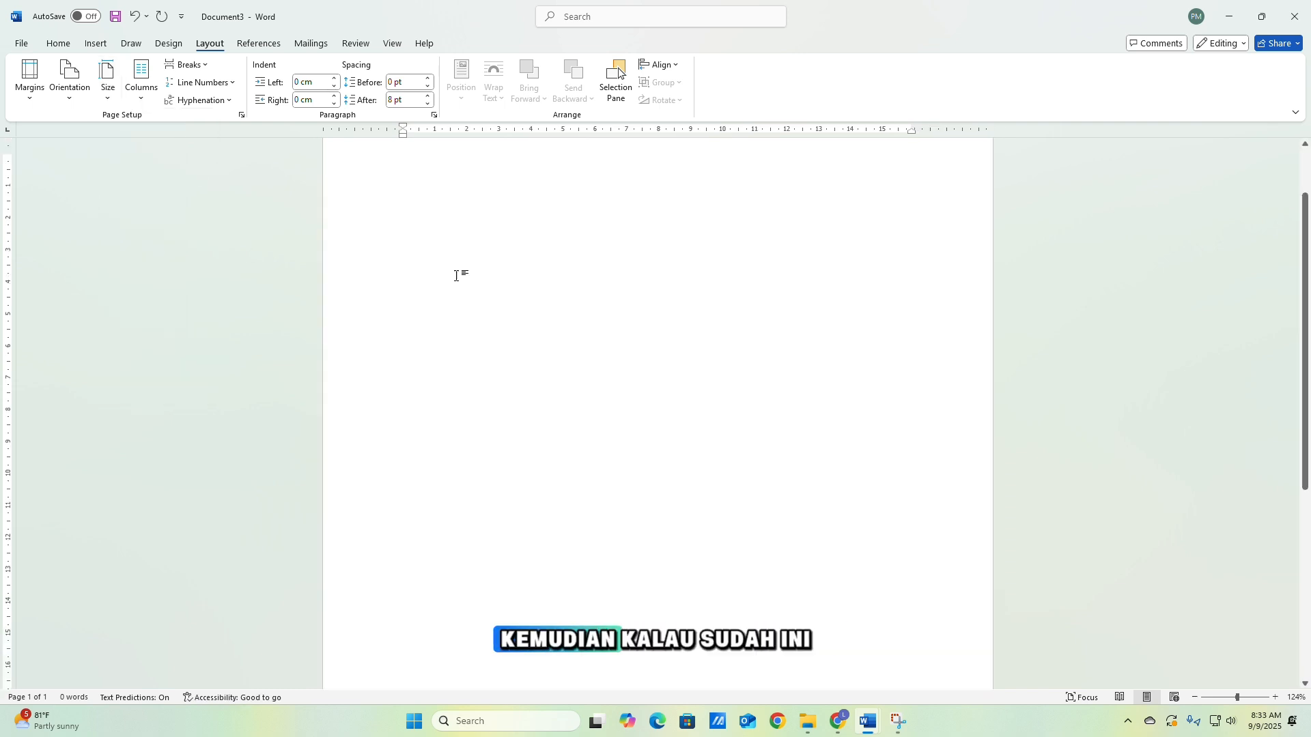
scroll(984, 280, down, 3)
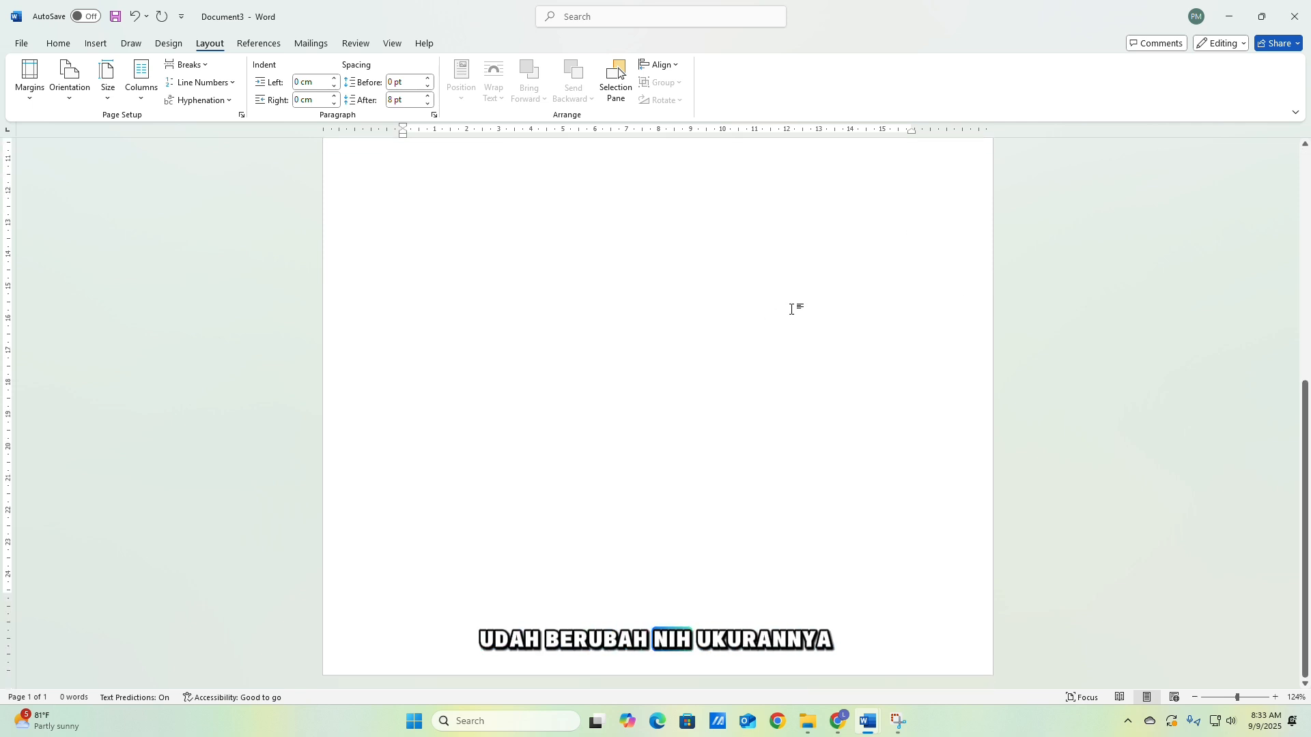
scroll(792, 304, up, 5)
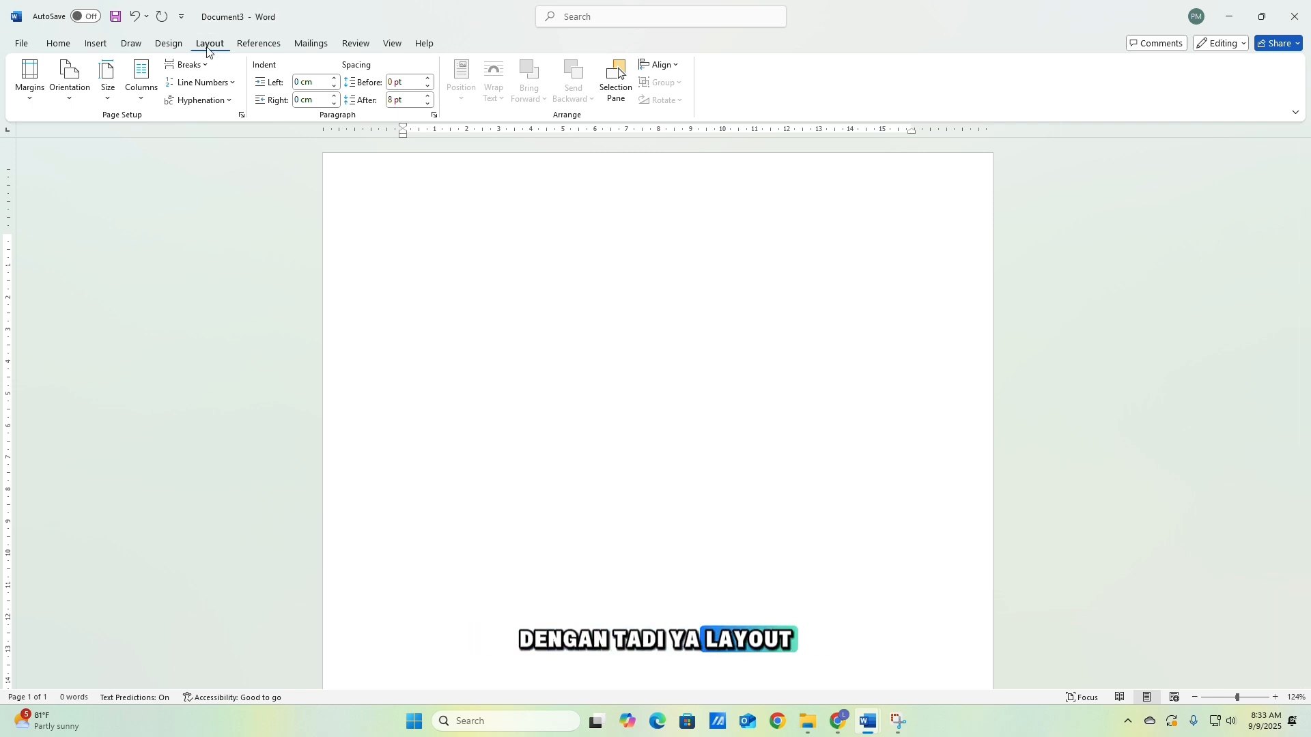
click(116, 83)
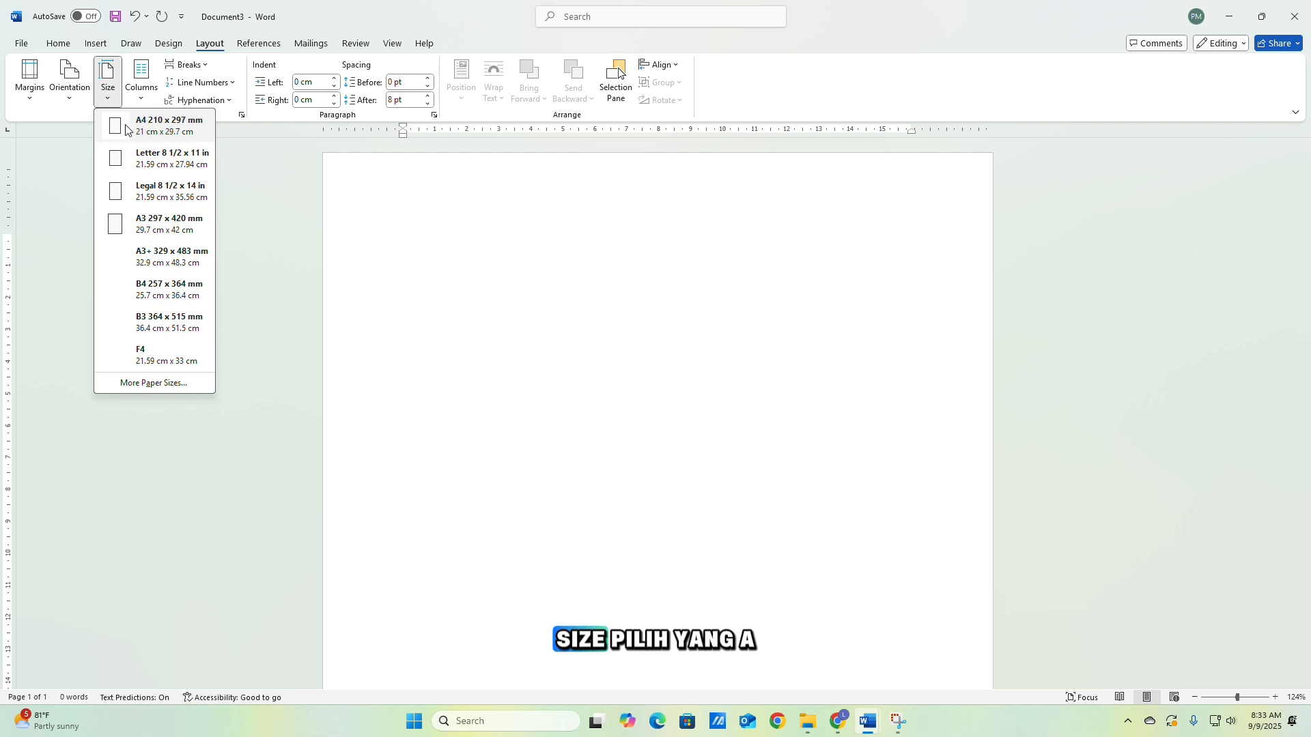
click(127, 122)
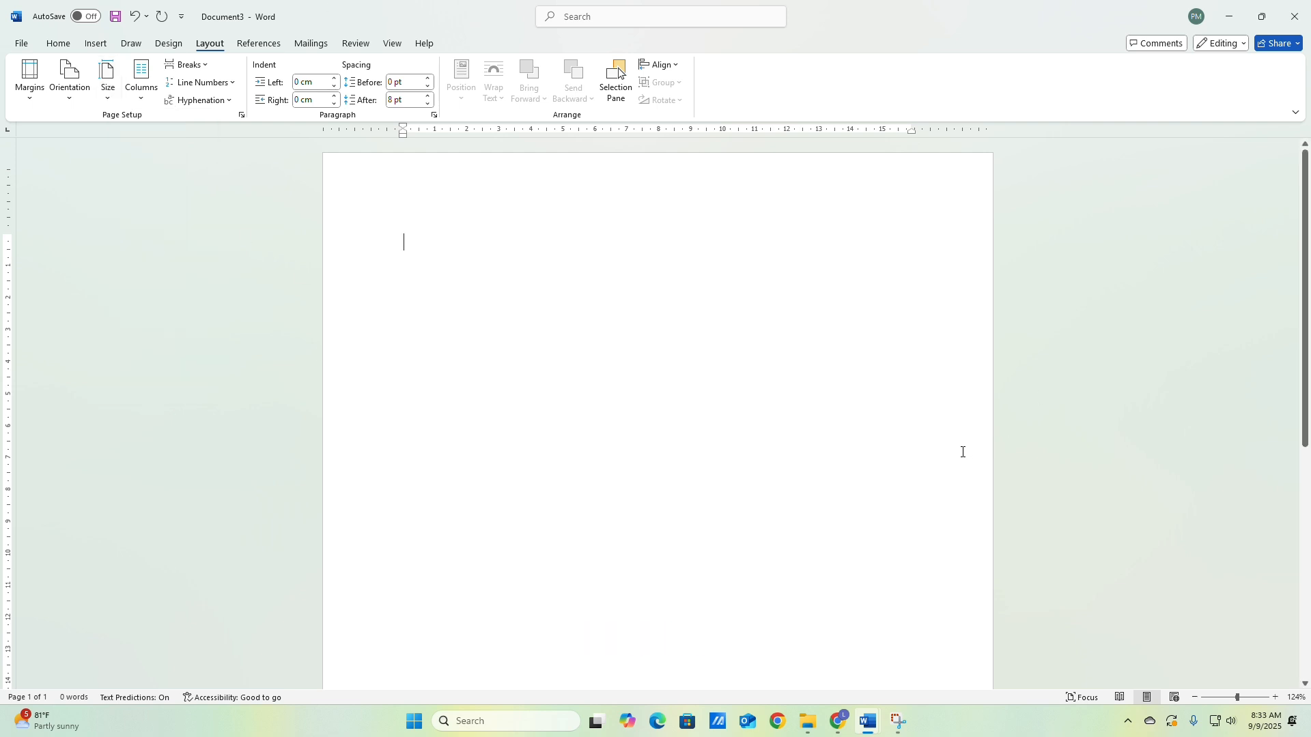
scroll(890, 444, down, 5)
scroll(890, 448, up, 5)
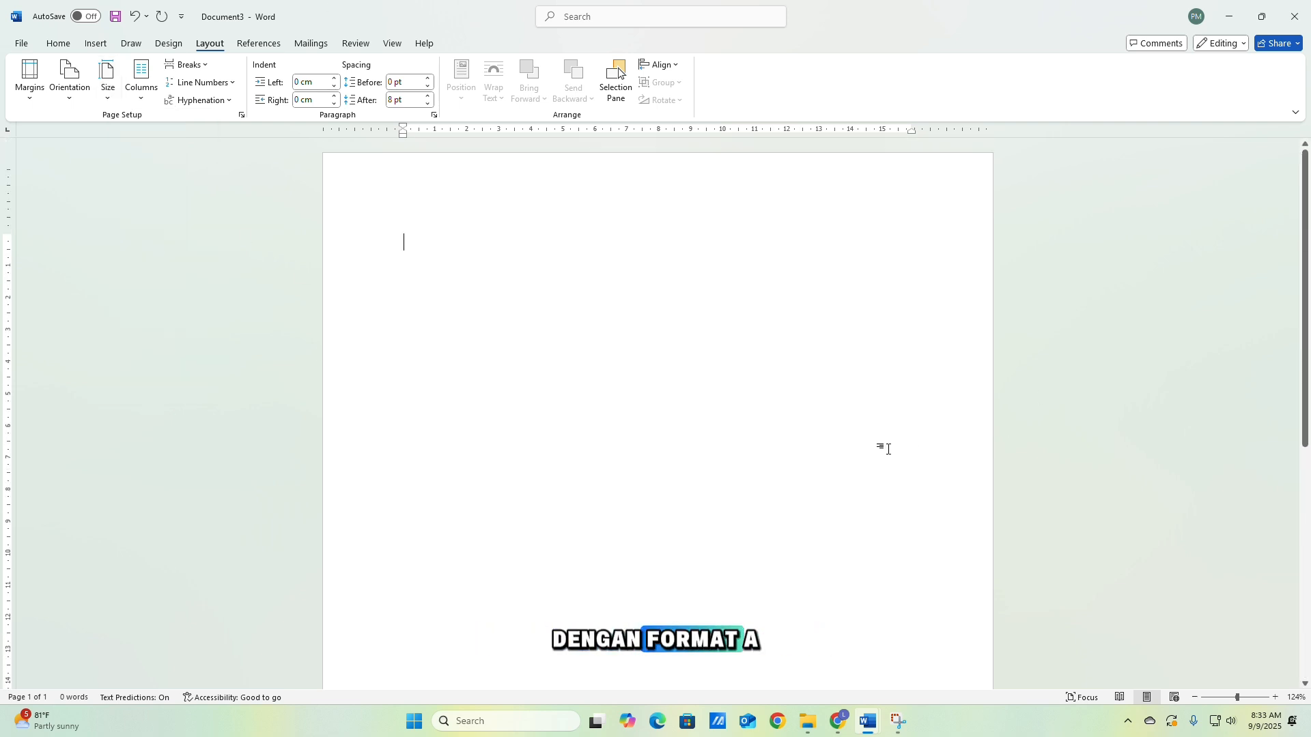
Start custom page margins with the top margin at 3 cm and the left margin at 4 cm.
click(29, 90)
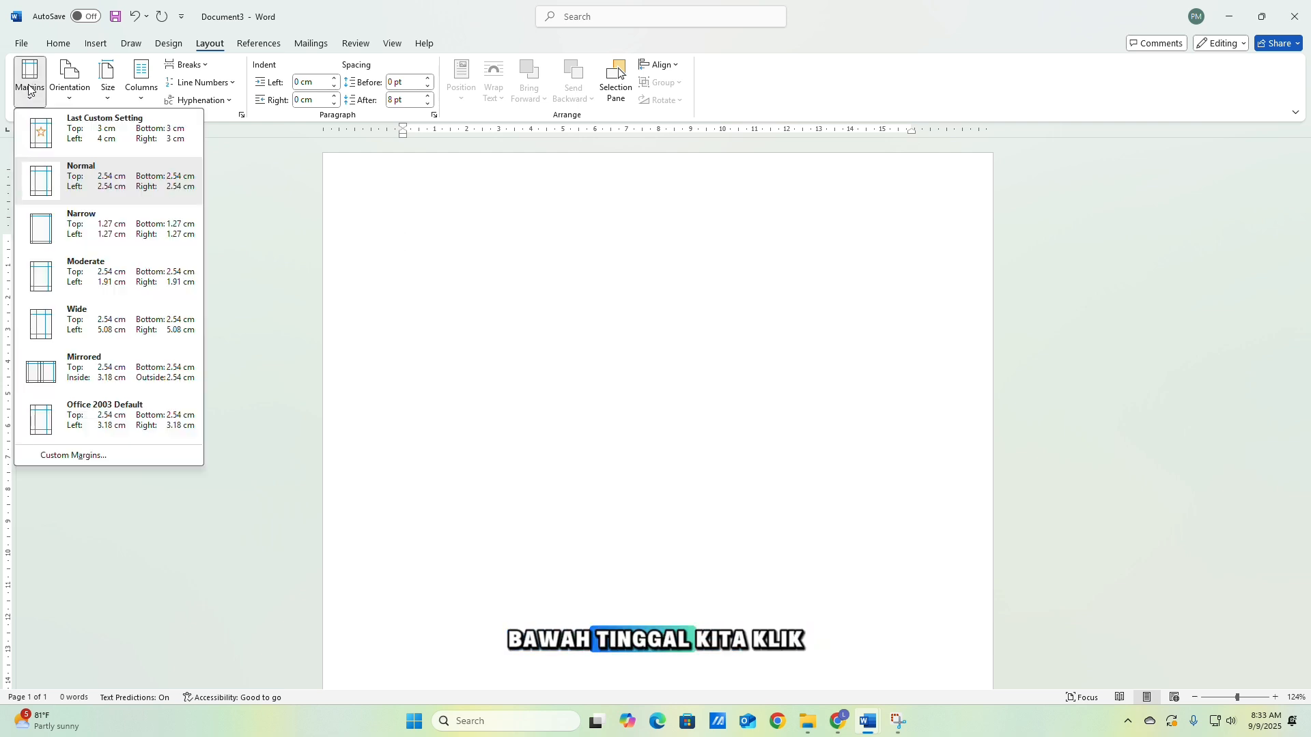
click(124, 454)
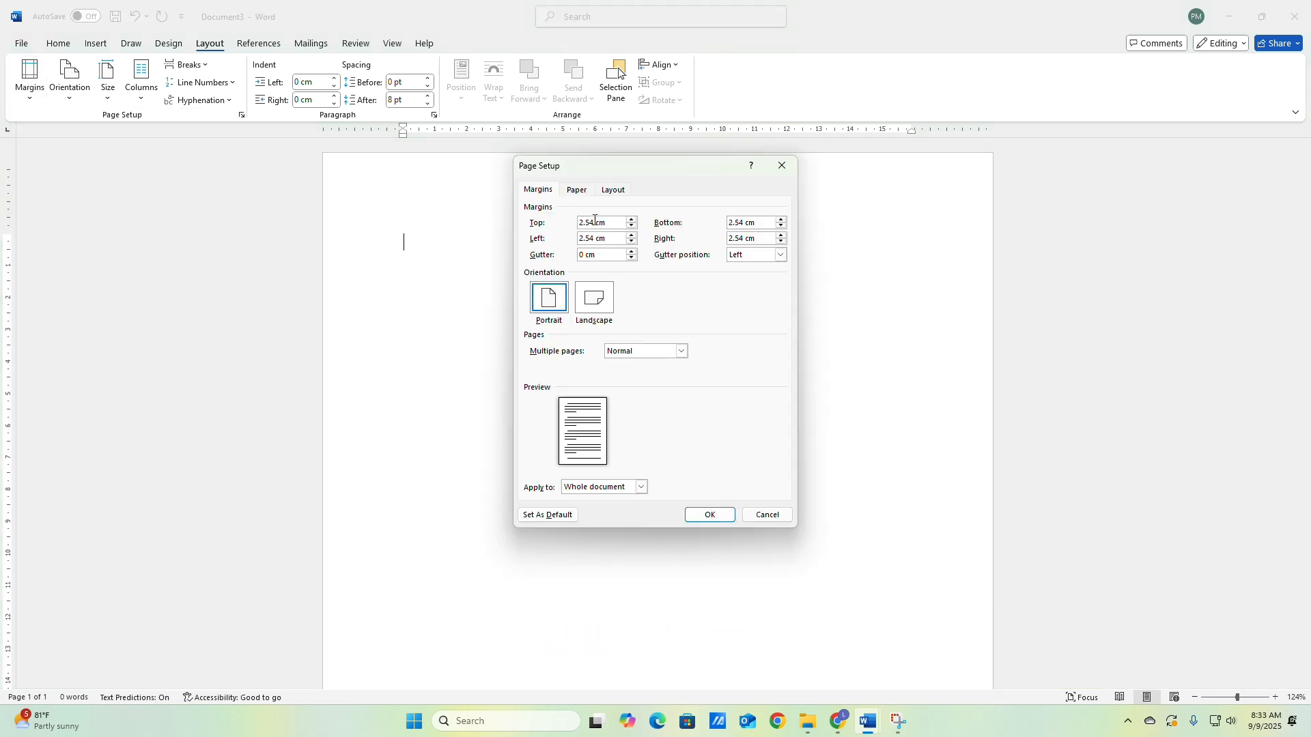
key(BackSpace)
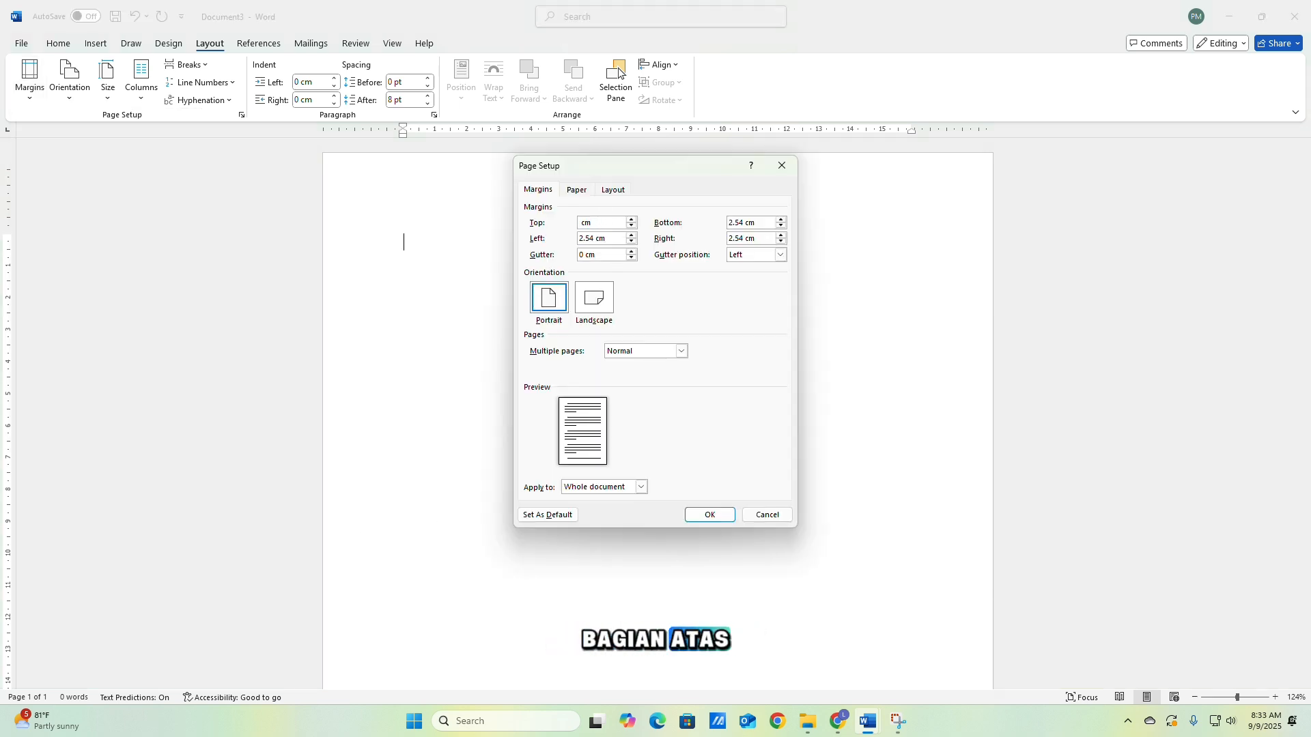
text(3)
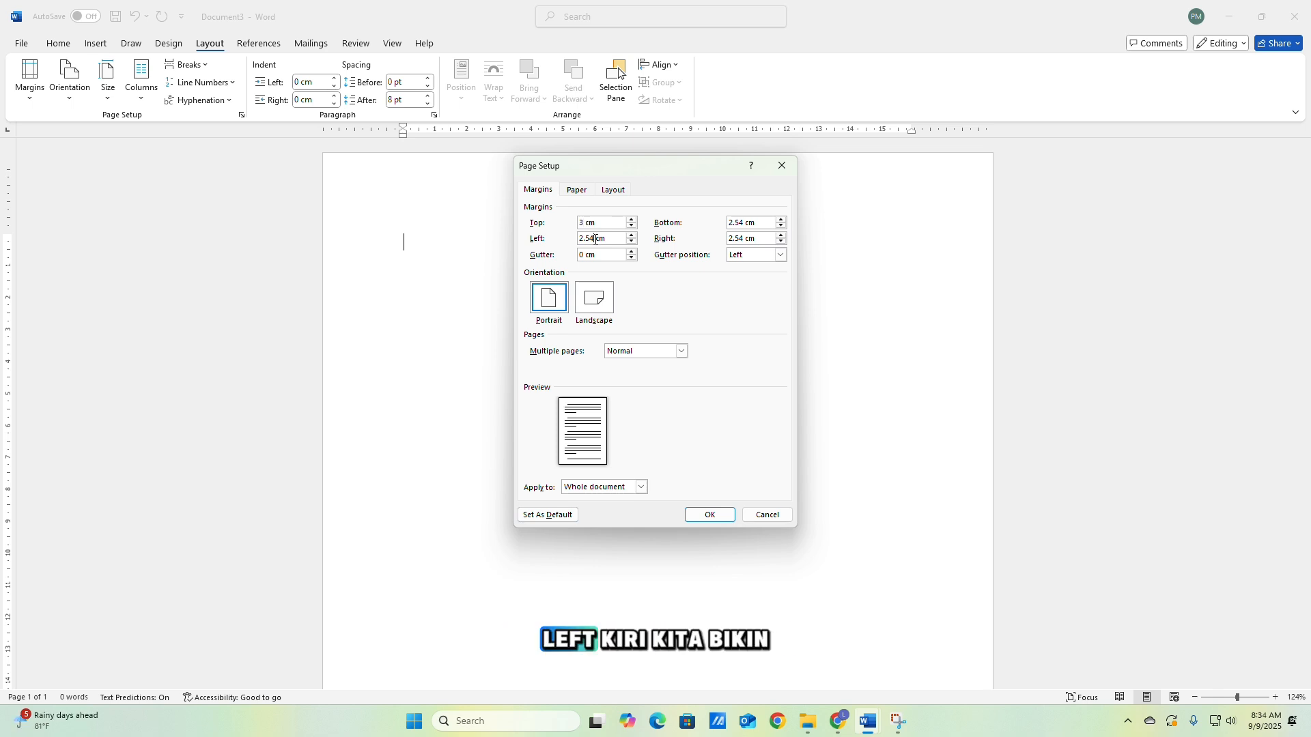
click(599, 239)
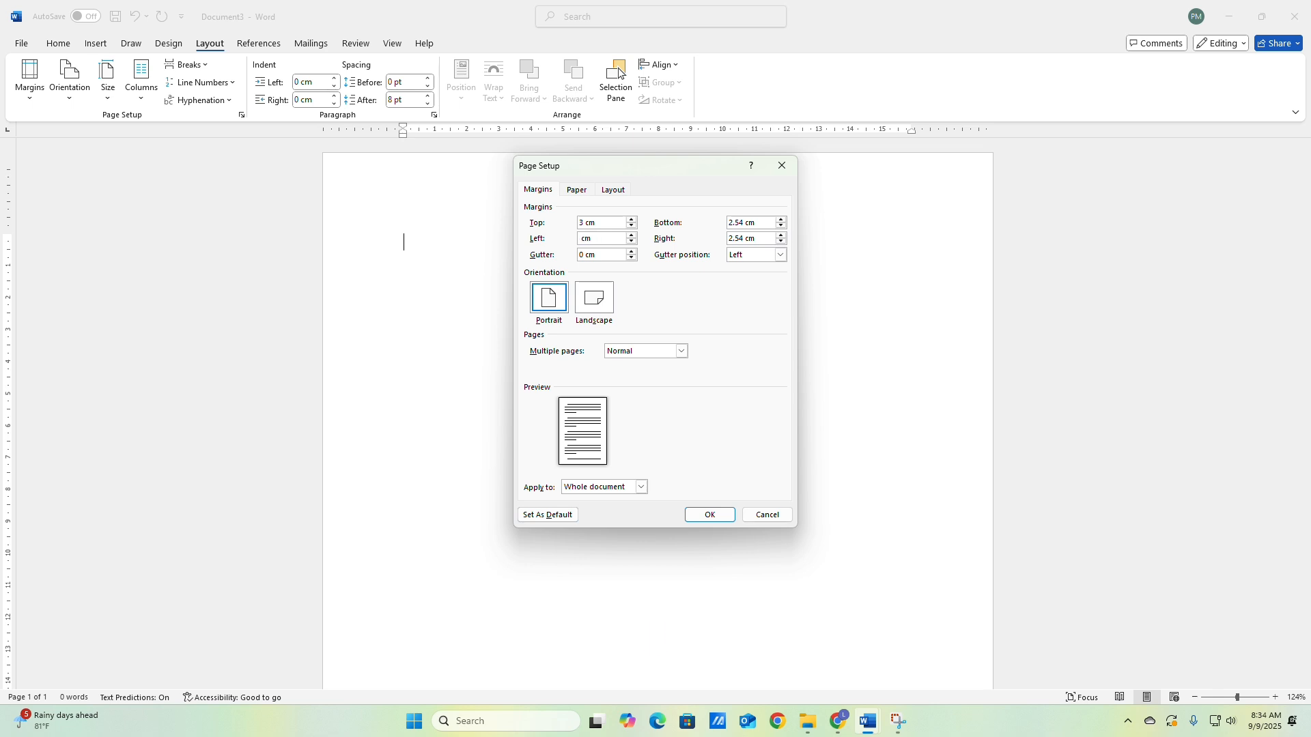
Set the bottom and right margins to 3 cm each and apply the page setup to the whole document.
click(745, 222)
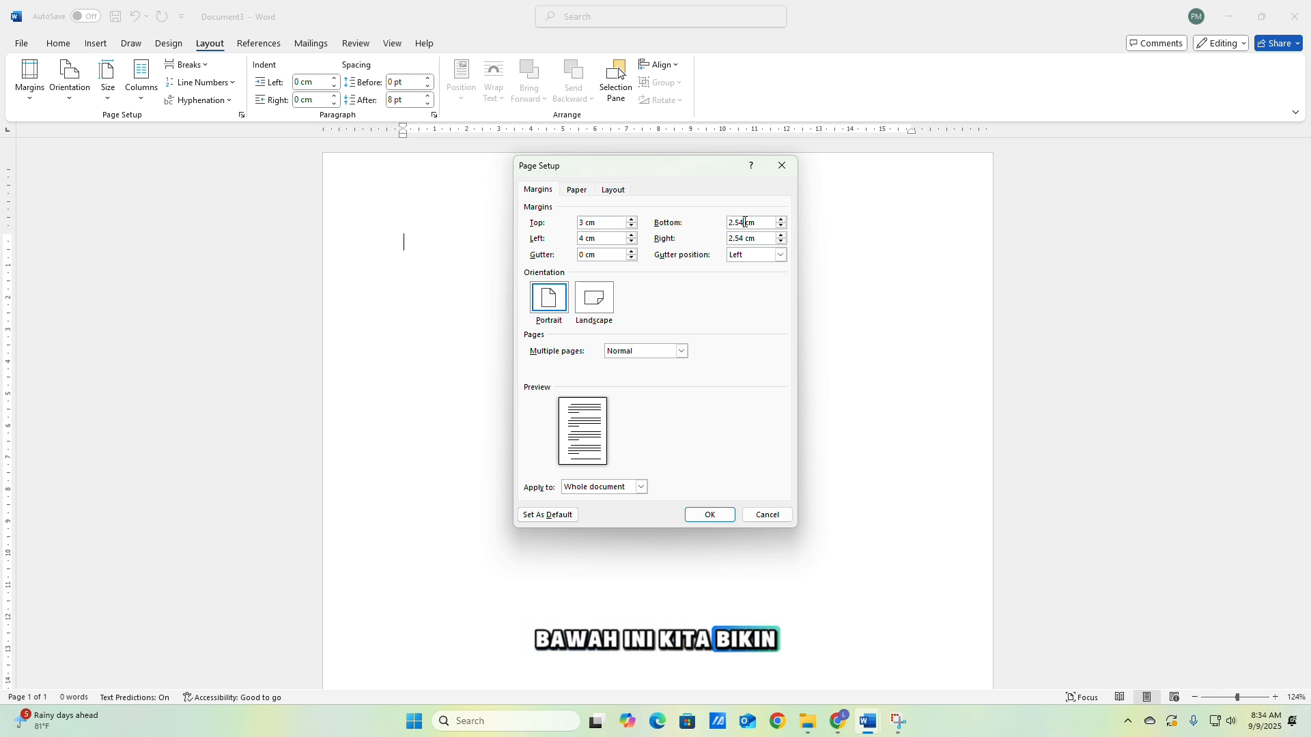
key(BackSpace)
key(BackSpace)
key(BackSpace)
key(BackSpace)
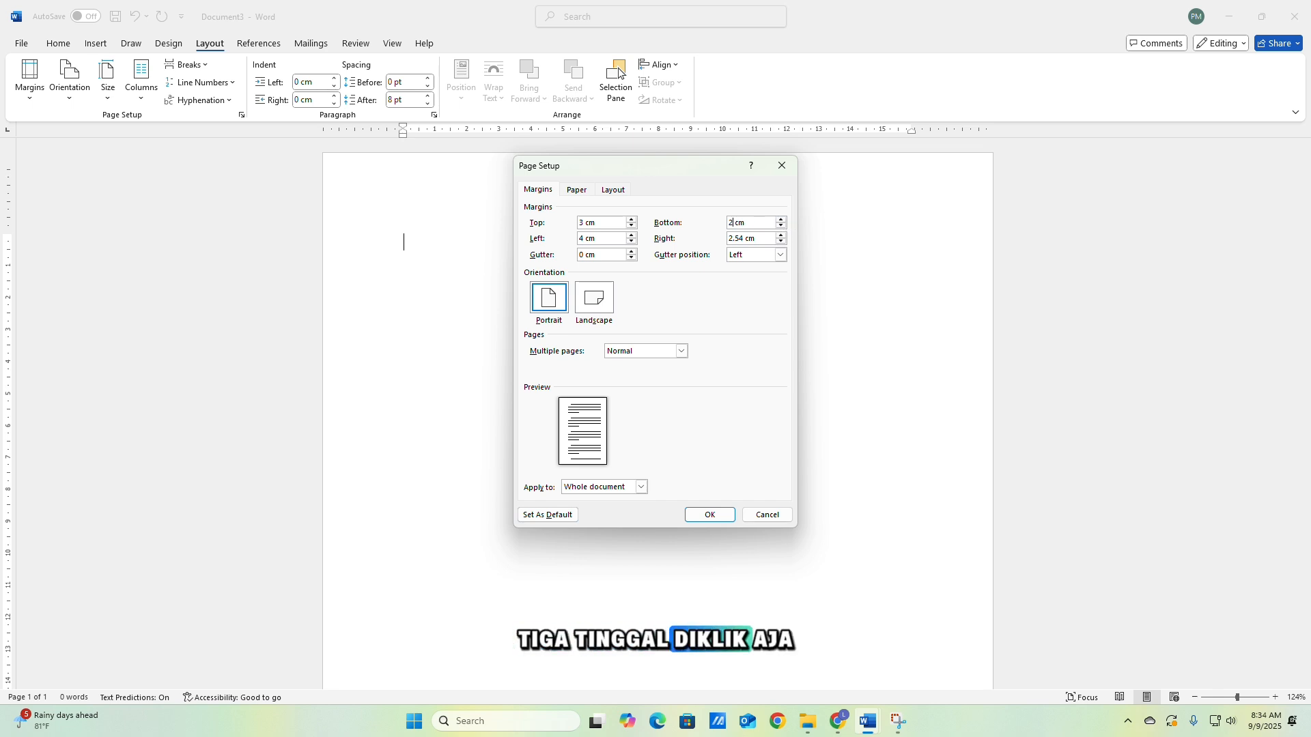
text(3)
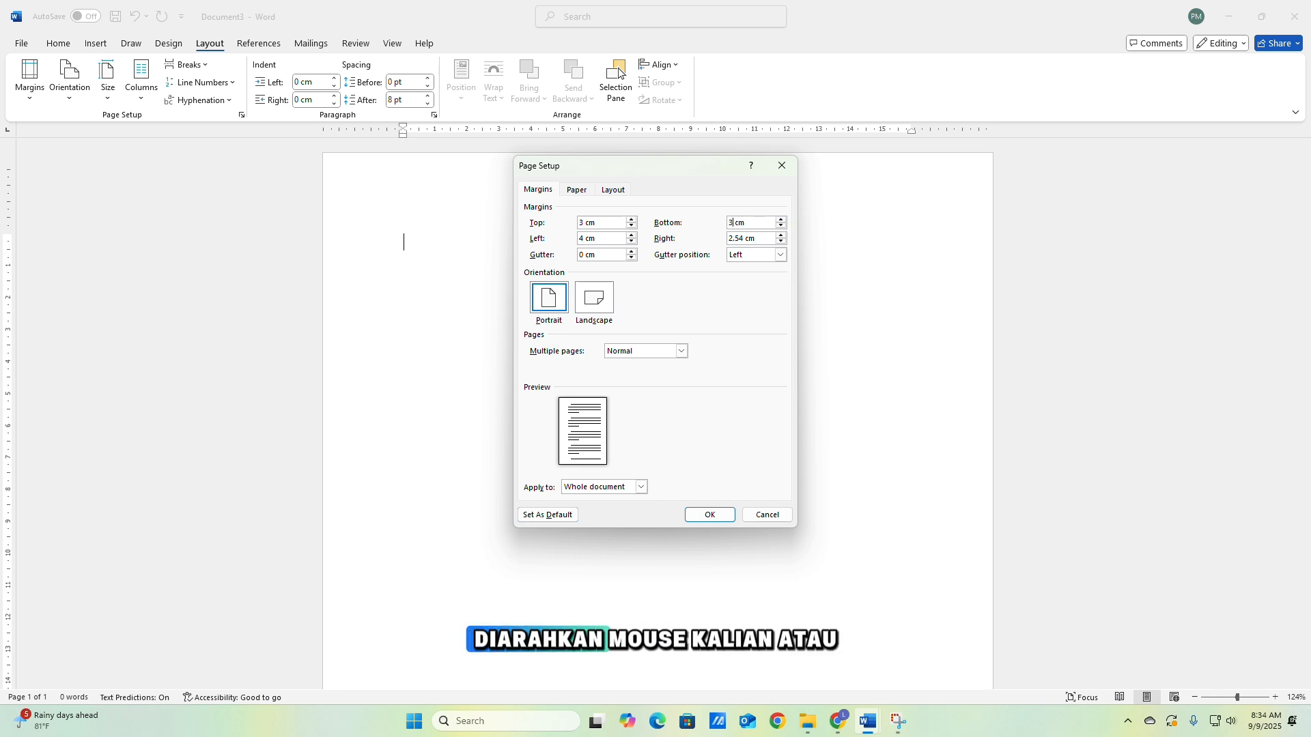
double_click(743, 237)
key(BackSpace)
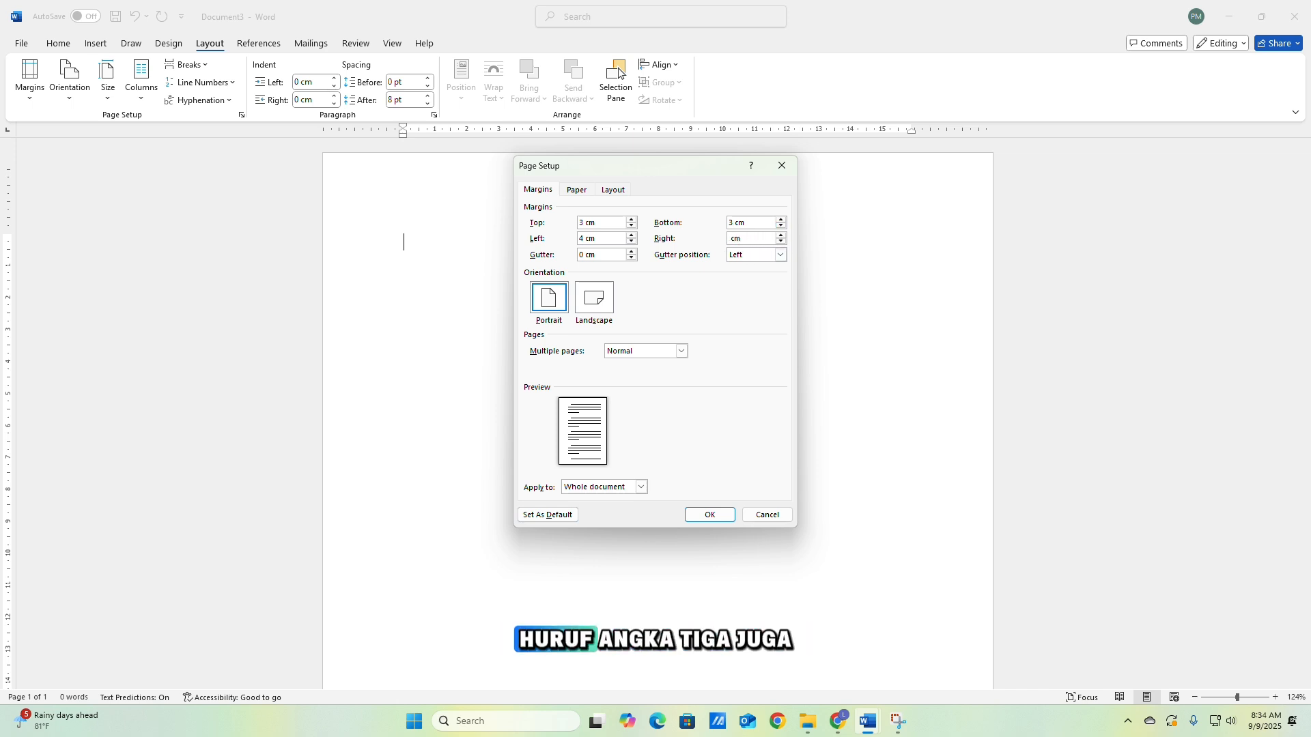
text(3)
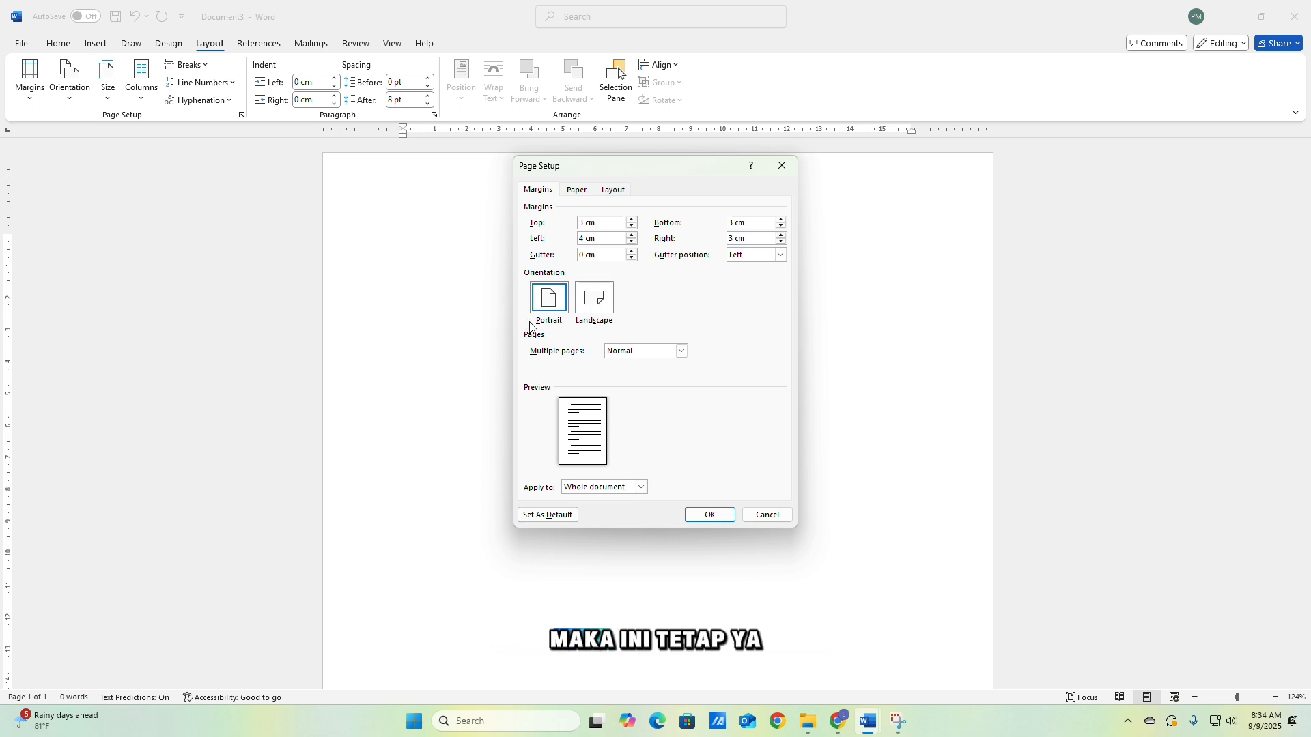
click(710, 516)
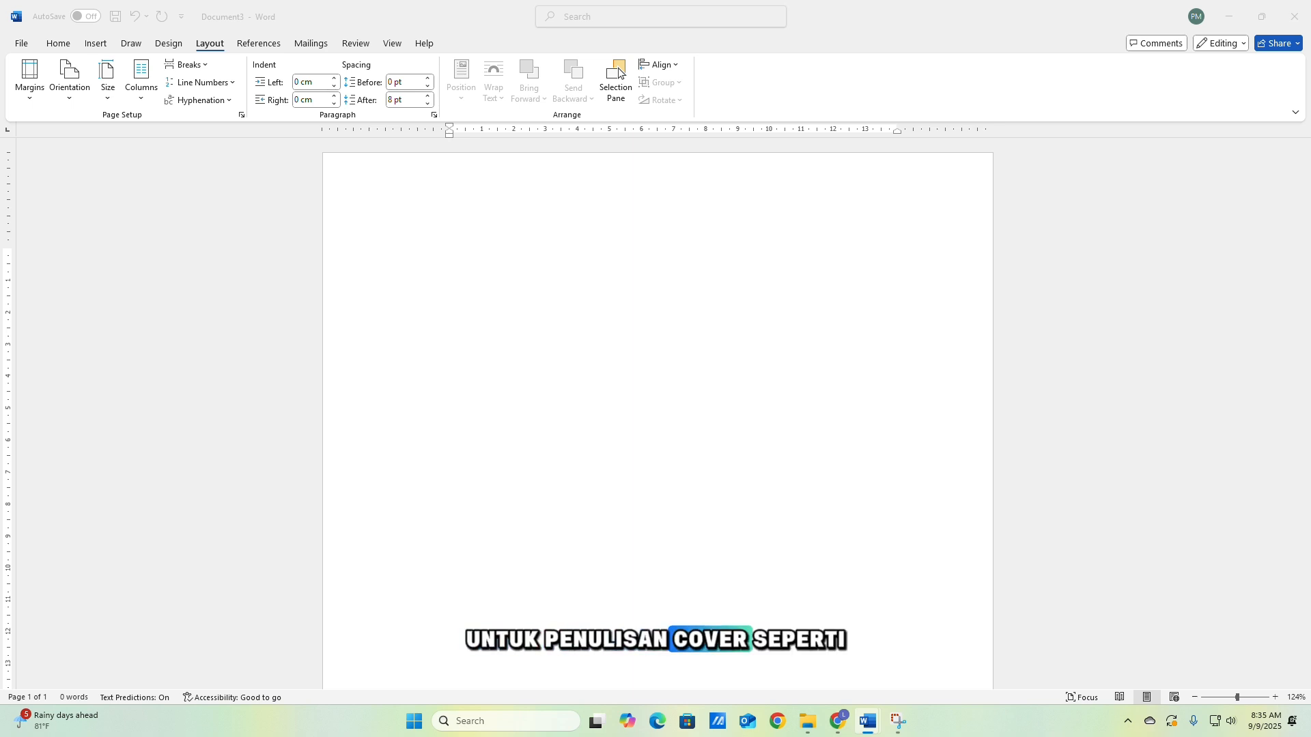
Paste the copied cover page content at the start of the empty page.
click(633, 256)
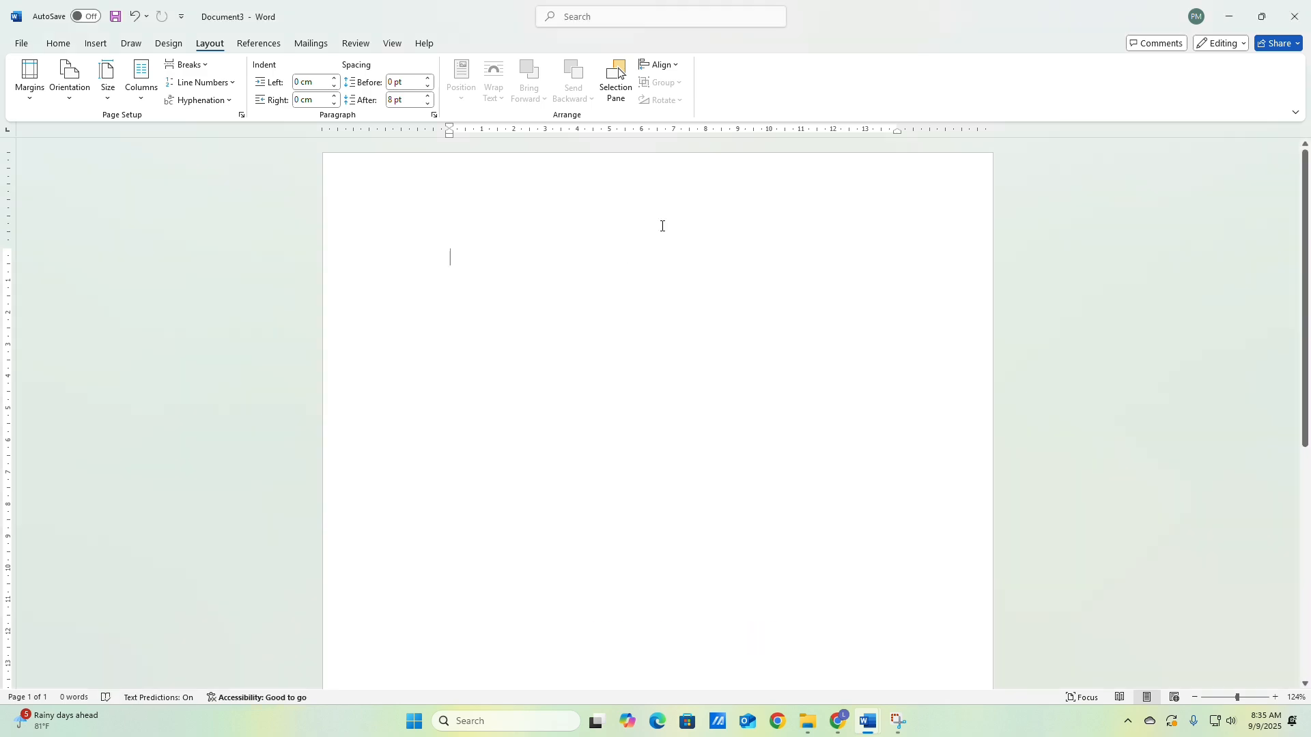
key(ctrl+v)
scroll(944, 473, up, 5)
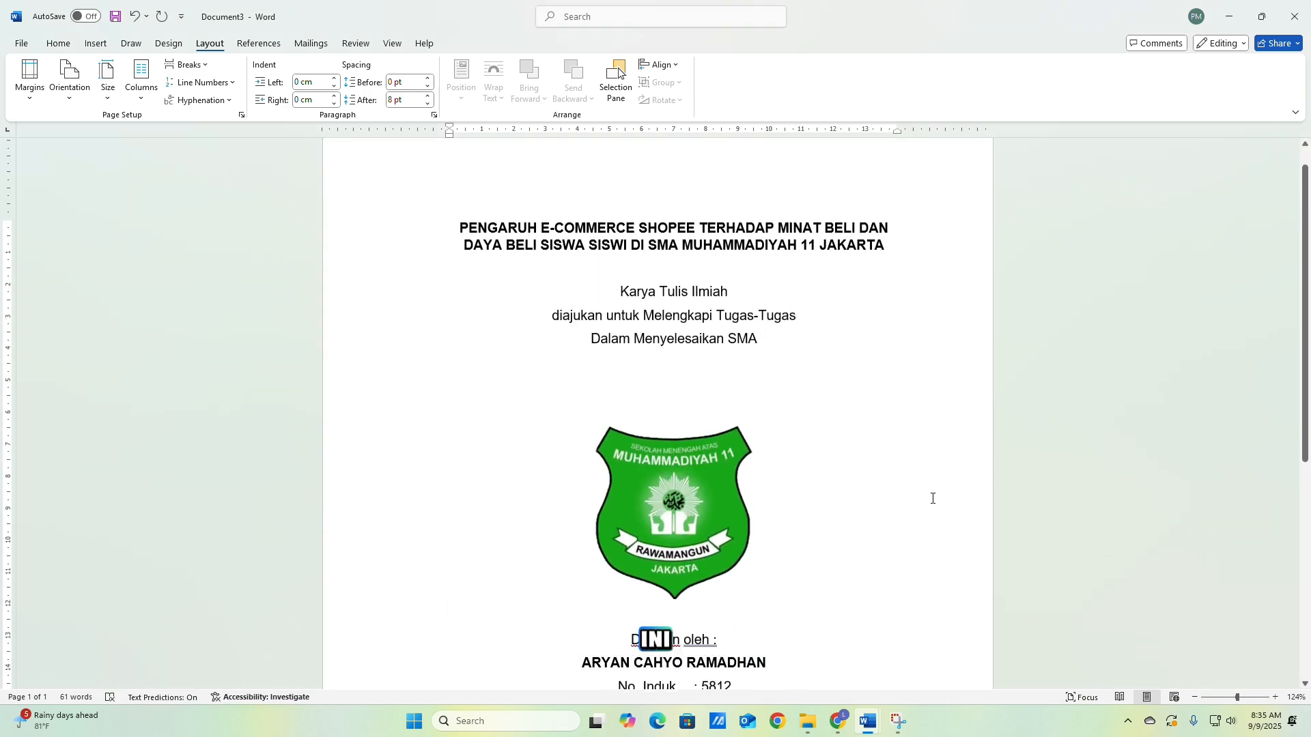
Examine the cover page's title, school logo, author details and school information down to the year line.
triple_click(453, 260)
scroll(697, 384, down, 2)
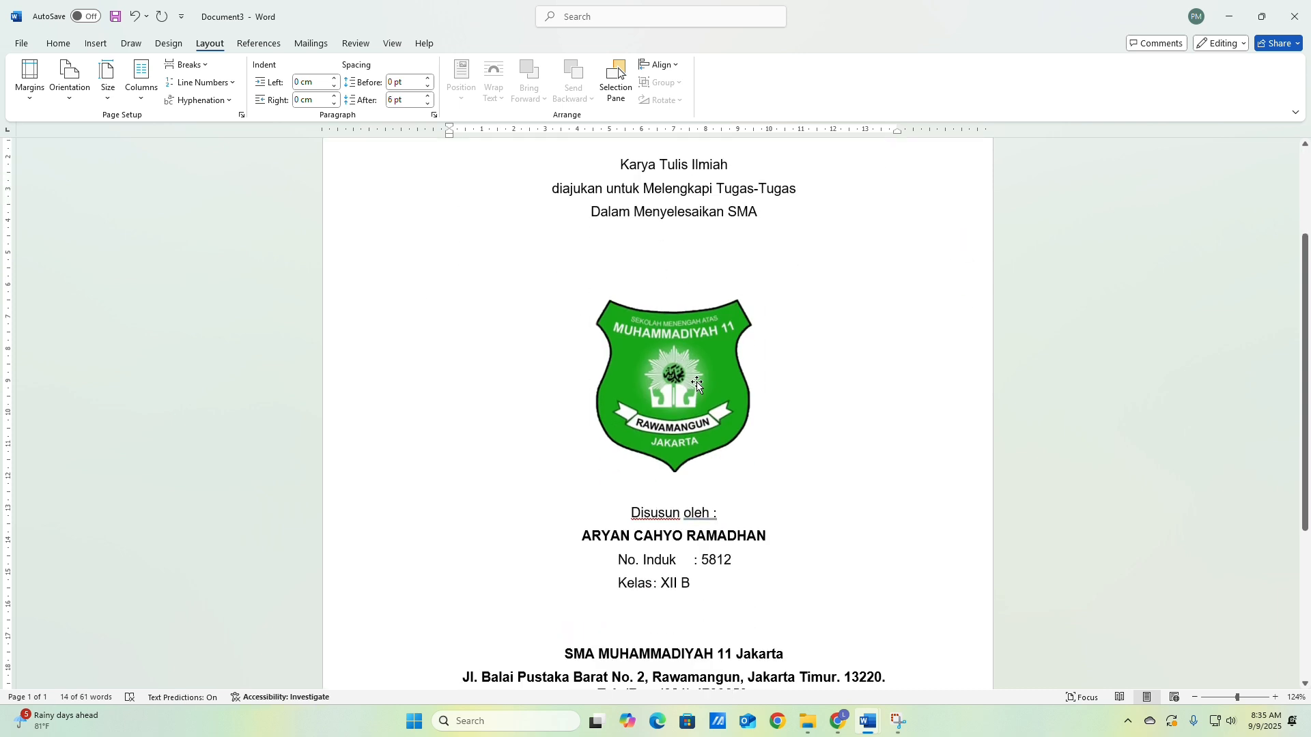
click(697, 385)
drag(588, 511, 761, 594)
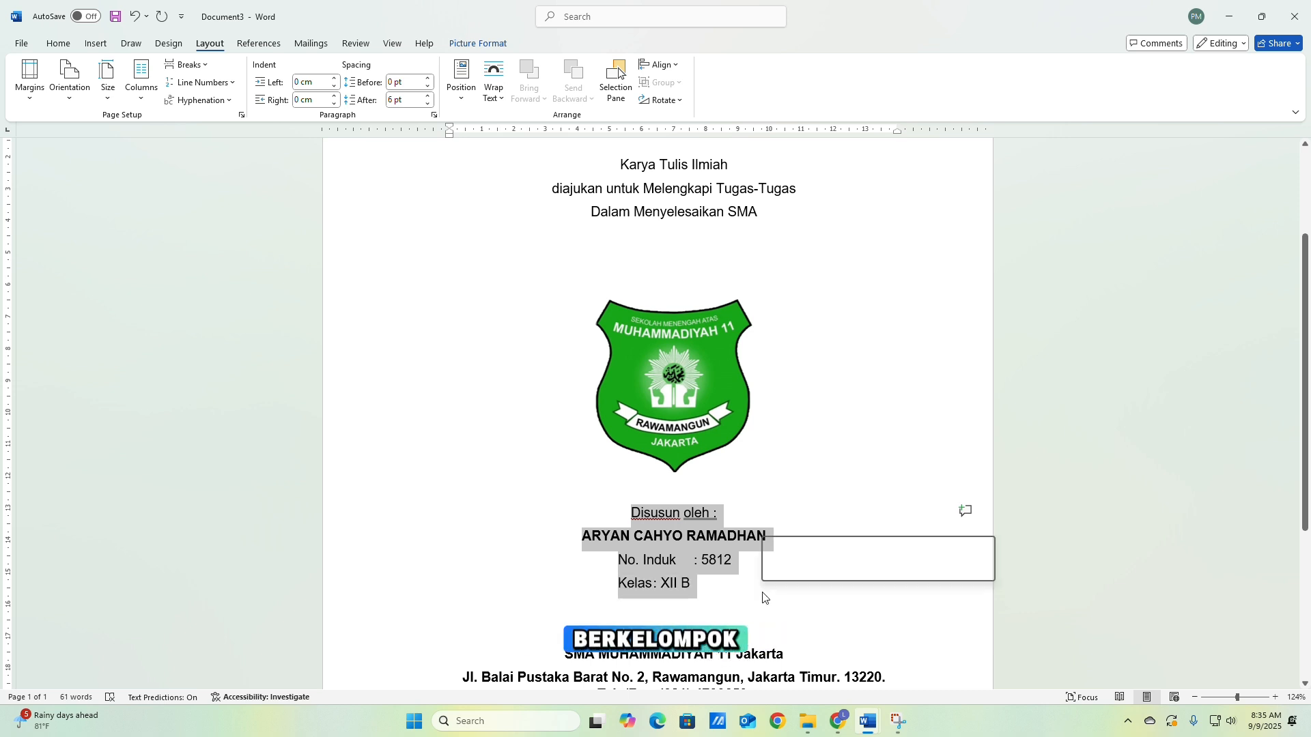
click(564, 541)
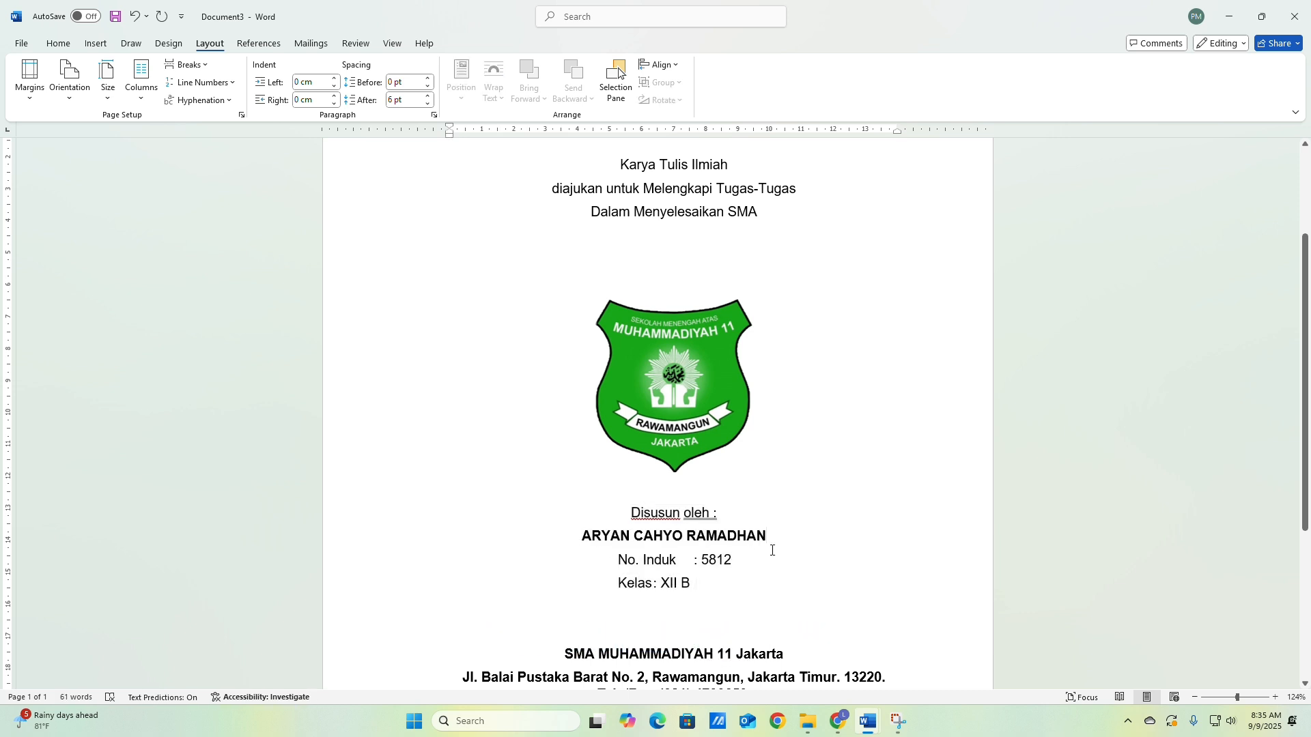
scroll(790, 574, down, 4)
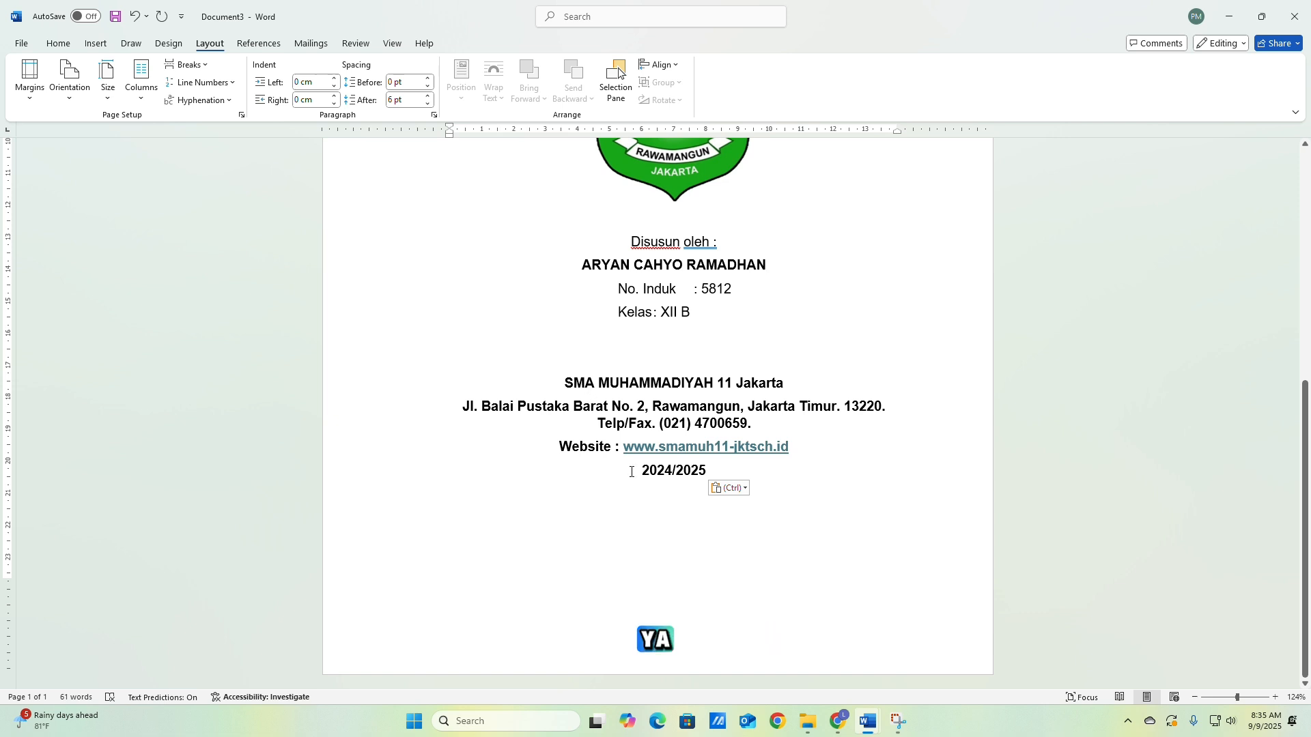
scroll(758, 548, up, 4)
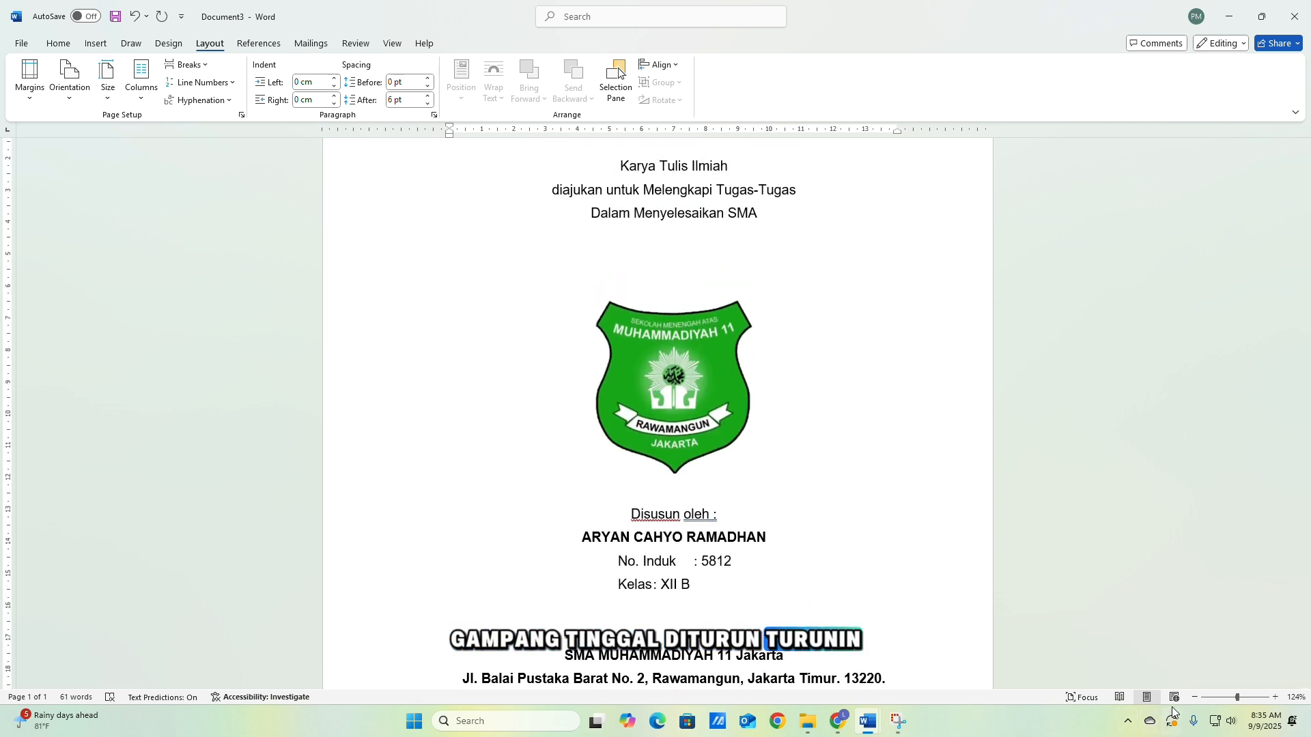
Add one blank line above the school logo and another above the "Disusun oleh :" line on the cover.
click(1194, 697)
click(1194, 697)
click(1194, 697)
click(1195, 697)
click(1195, 697)
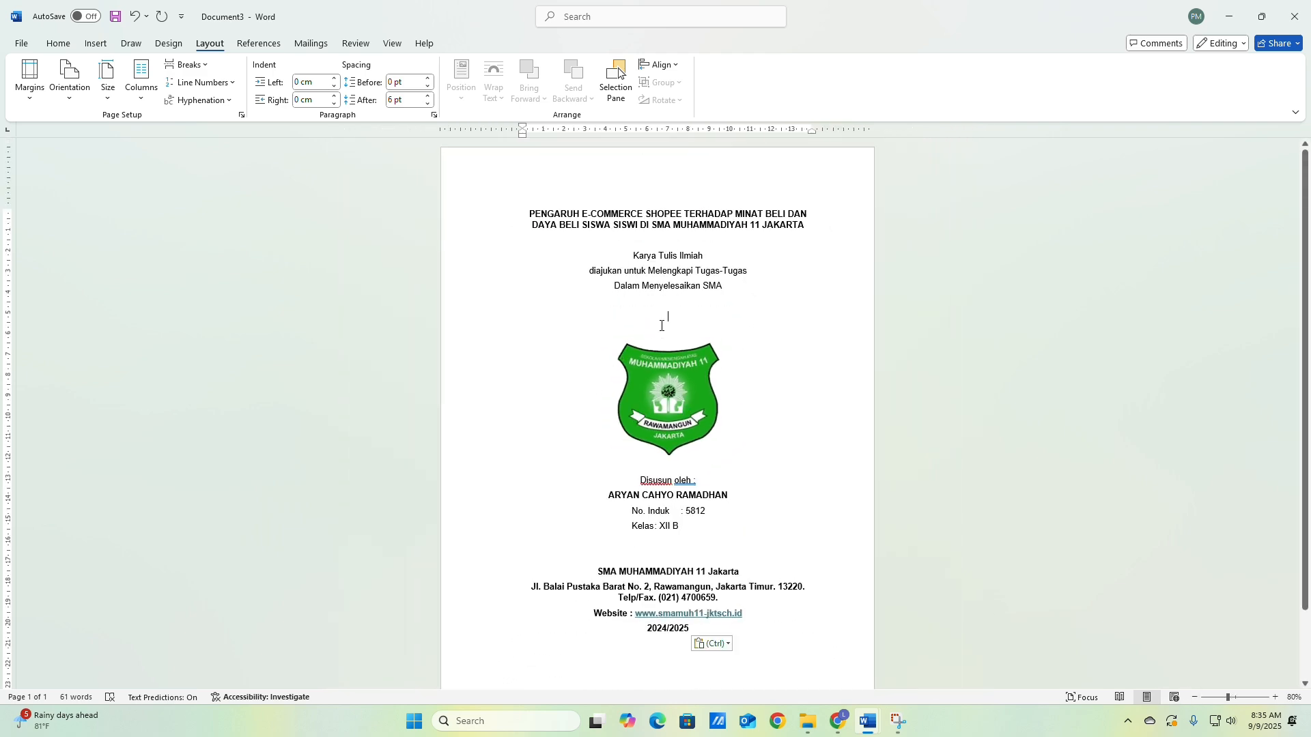
key(Return)
scroll(655, 478, down, 2)
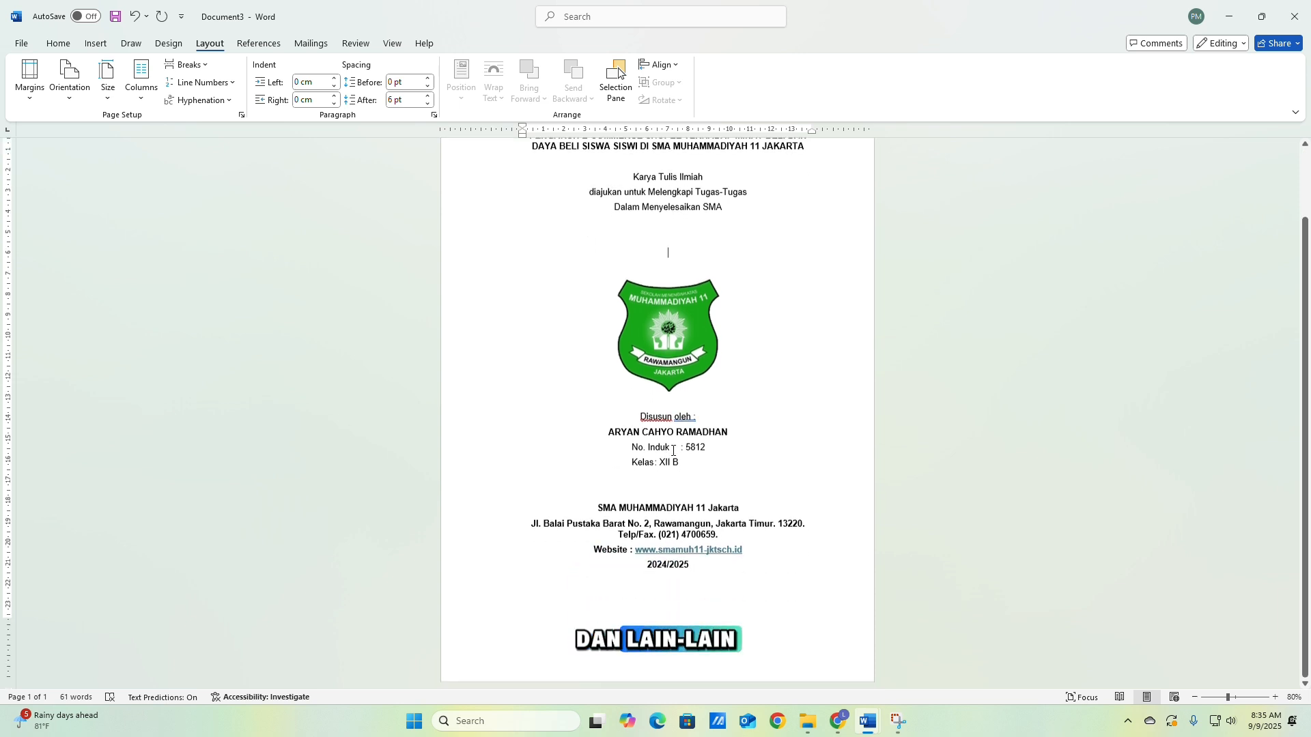
key(Return)
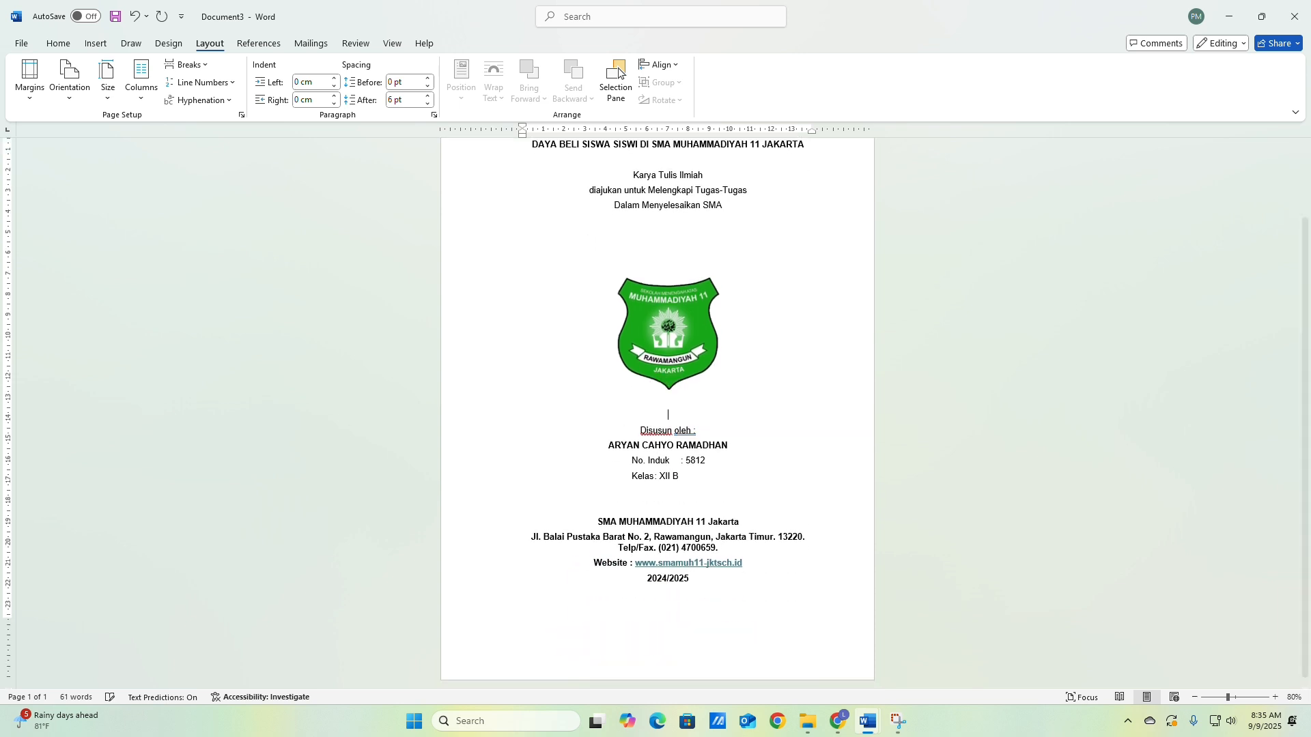
Start a new blank second page after the 2024/2025 line that ends the cover.
click(699, 582)
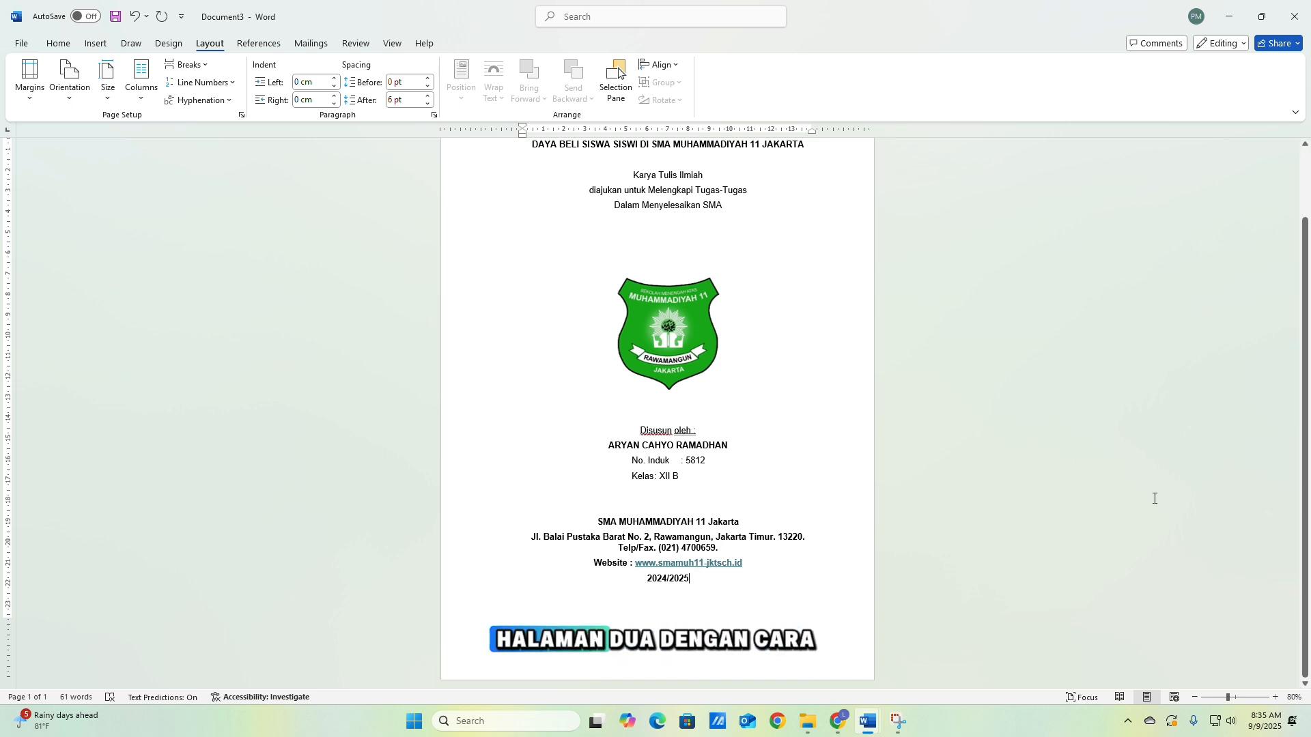
key(Return)
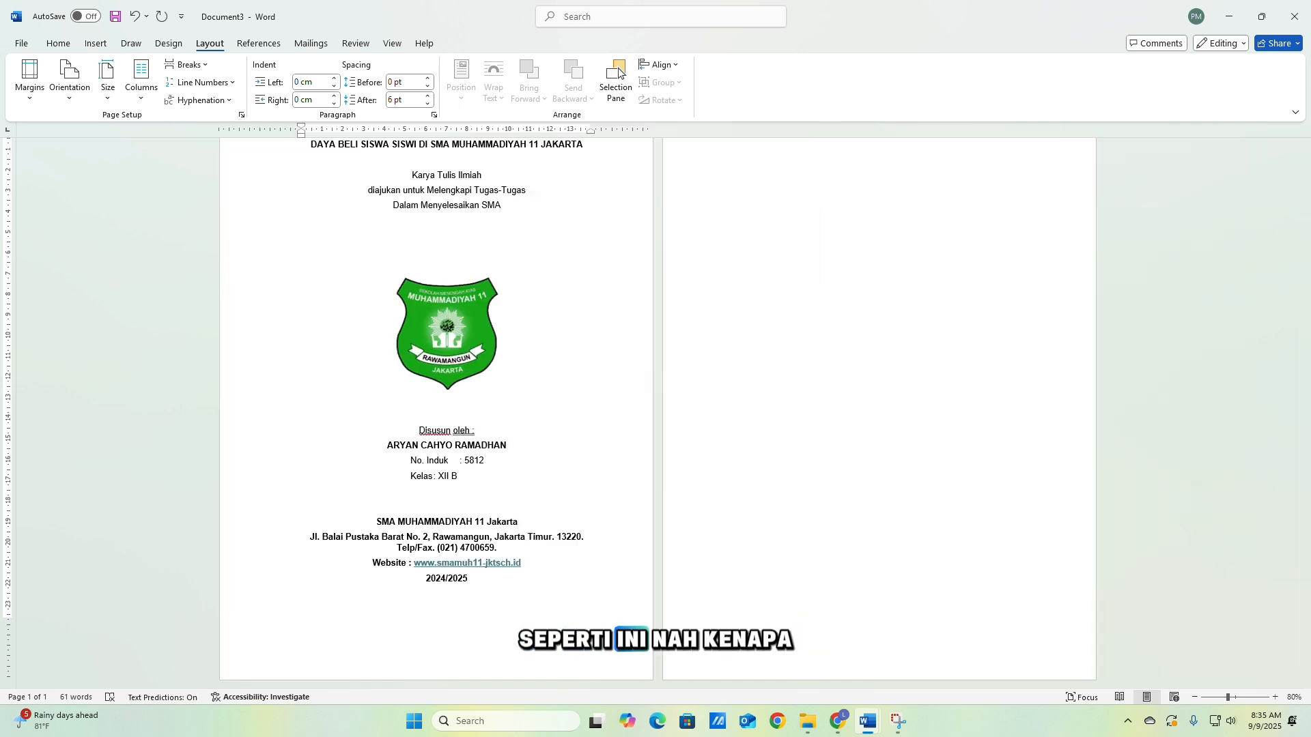
scroll(669, 416, up, 2)
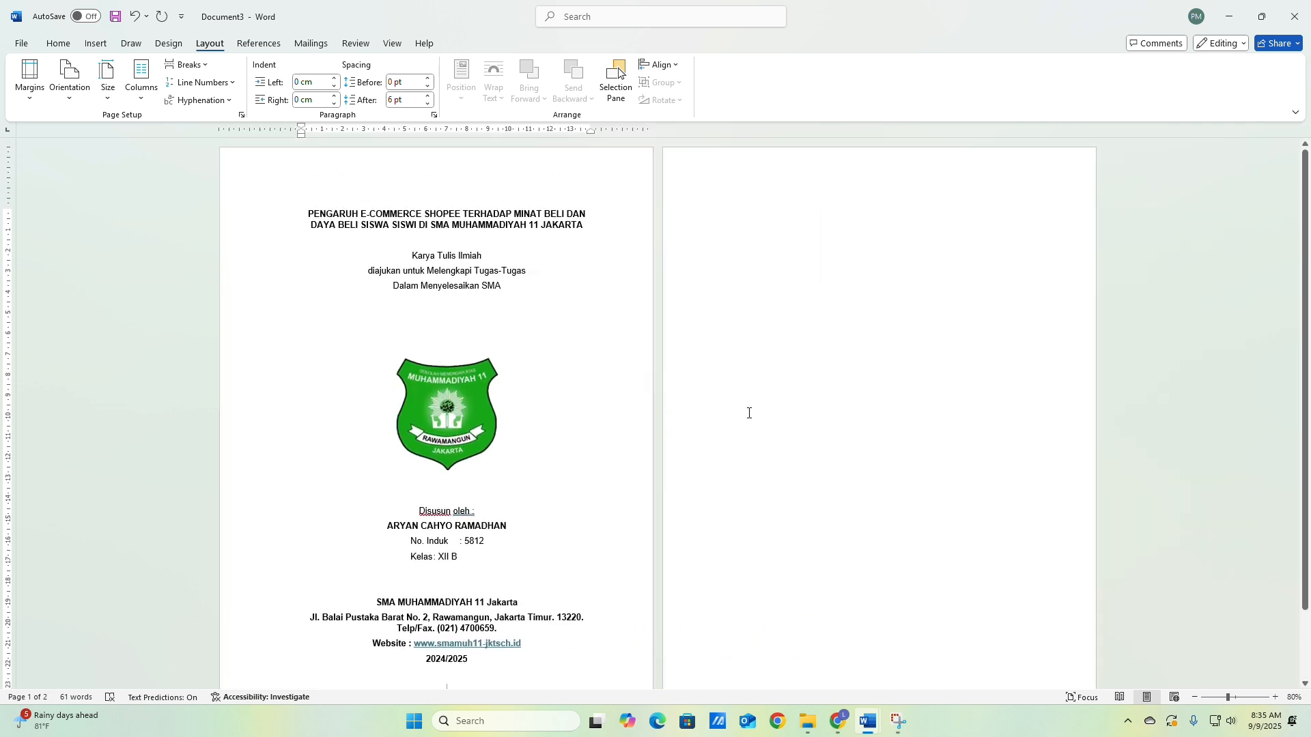
Add one extra blank line between the class line and the school name on the cover.
scroll(761, 423, down, 2)
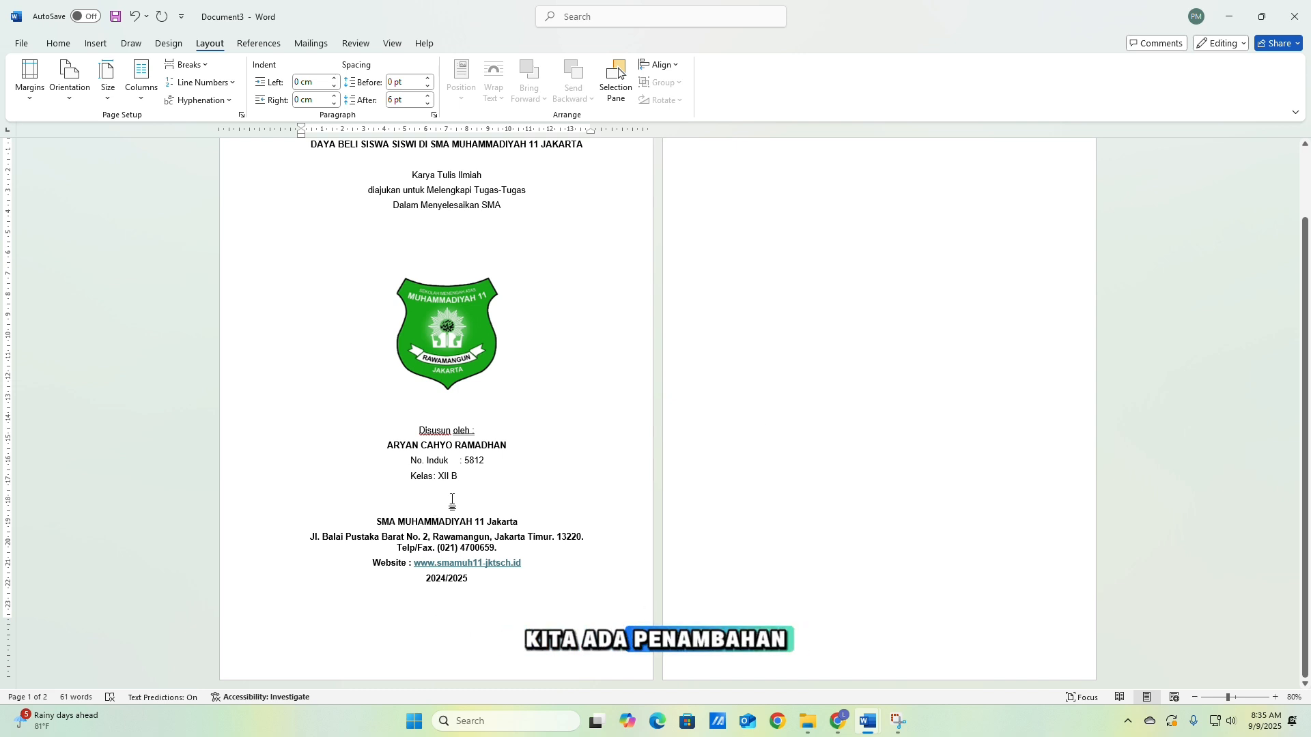
key(Return)
key(Return)
key(Return)
key(Return)
key(Return)
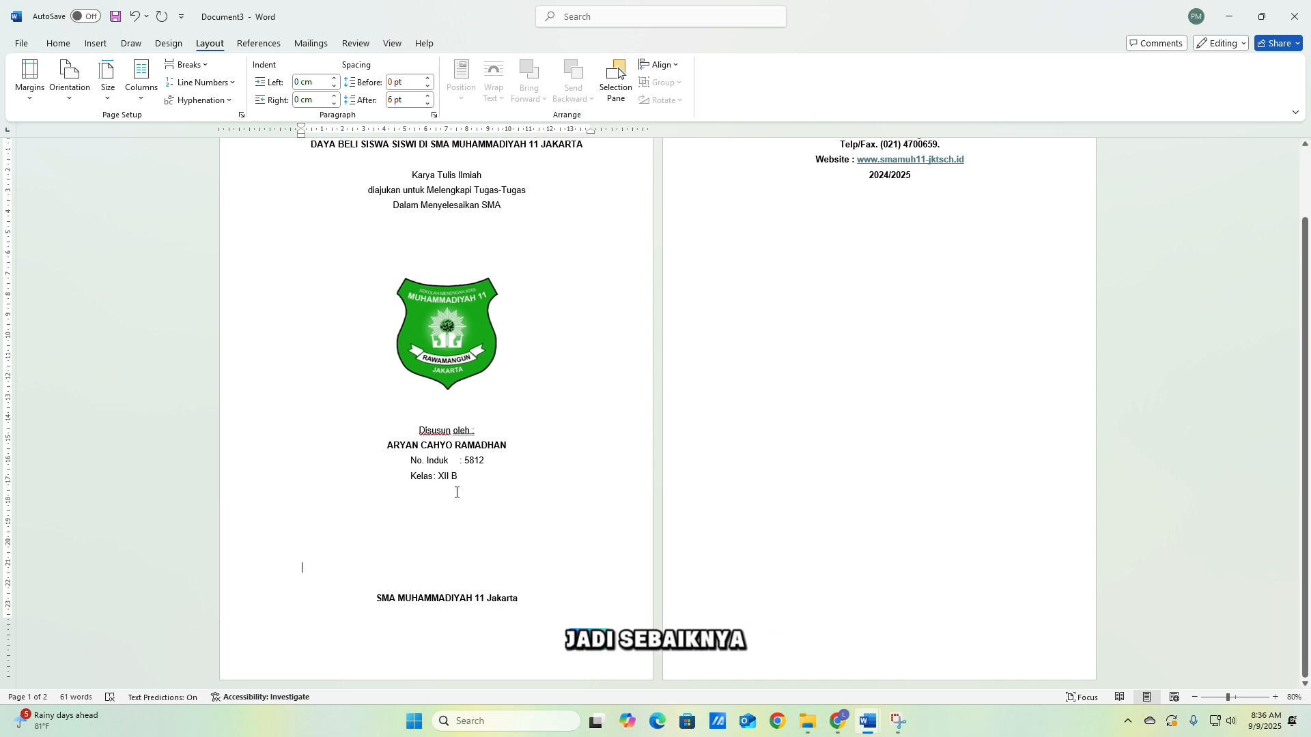
key(BackSpace)
key(BackSpace)
key(BackSpace)
key(BackSpace)
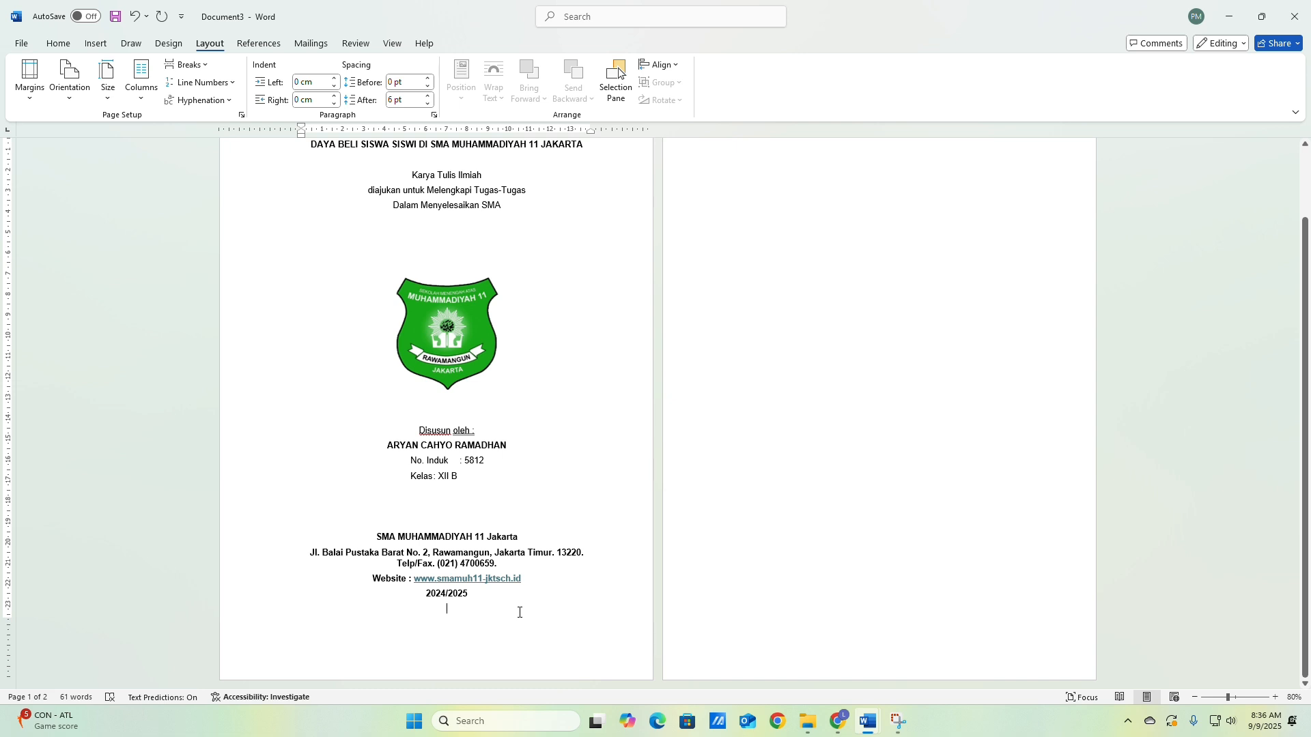
Replace the page break after the 2024/2025 line with a Next Page section break.
key(BackSpace)
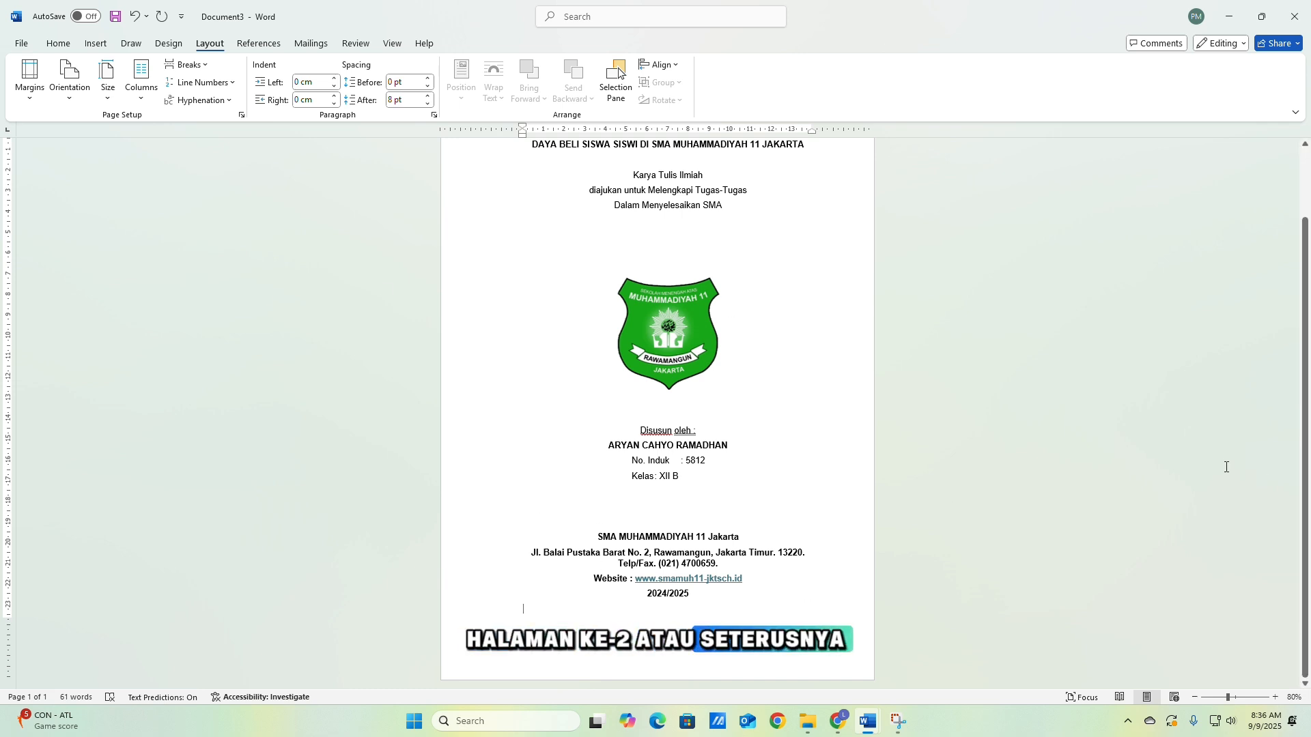
click(259, 43)
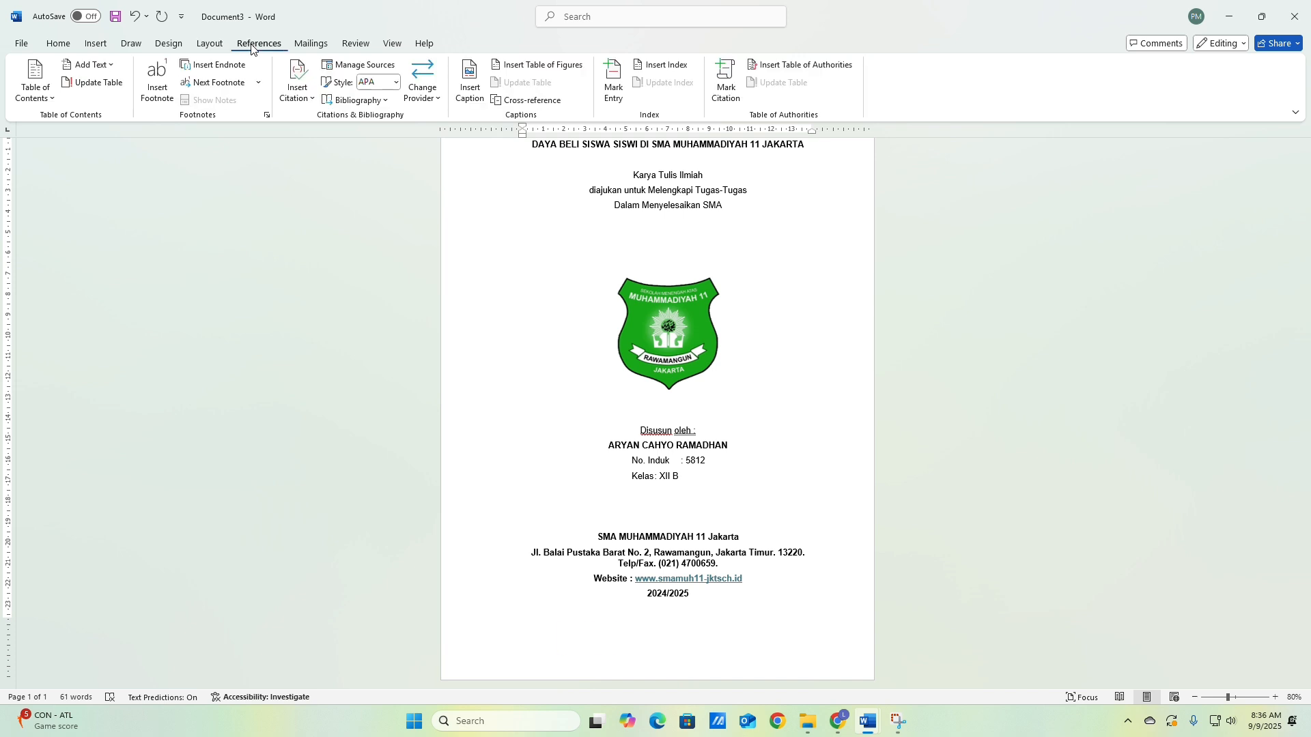
click(383, 45)
click(355, 44)
click(313, 46)
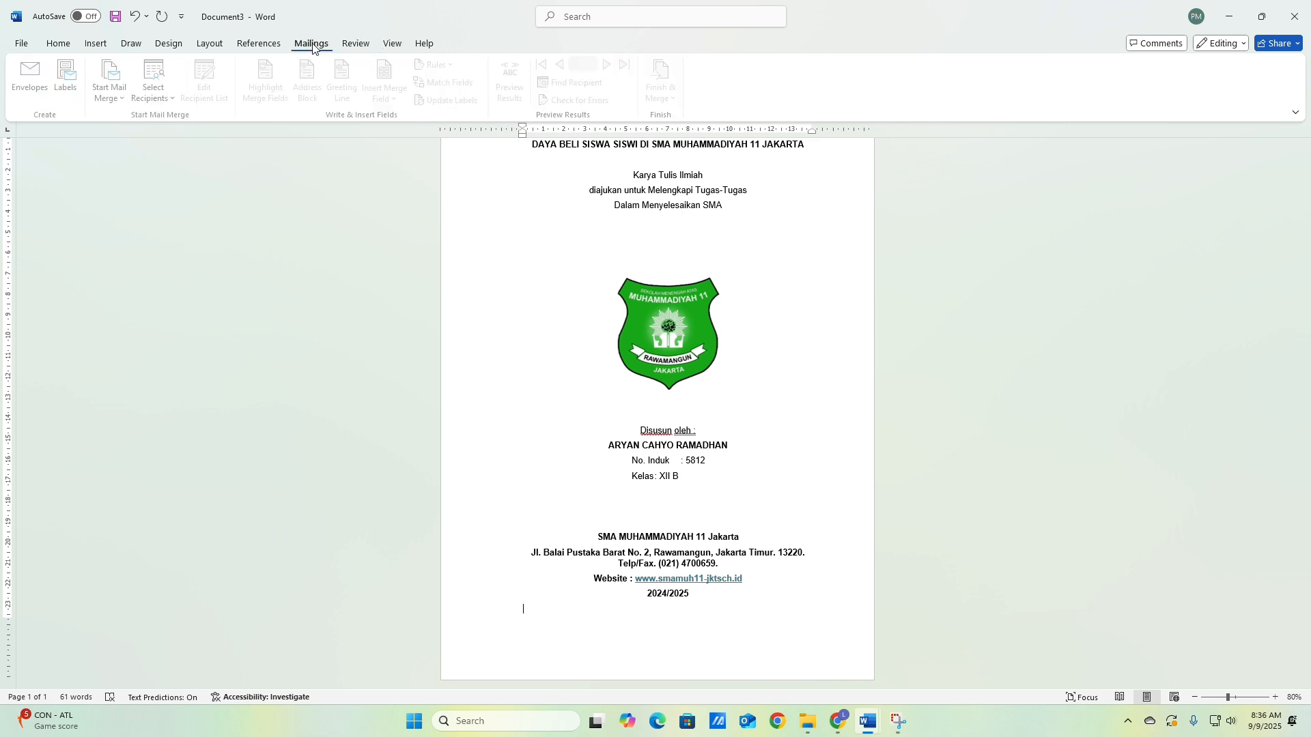
click(242, 47)
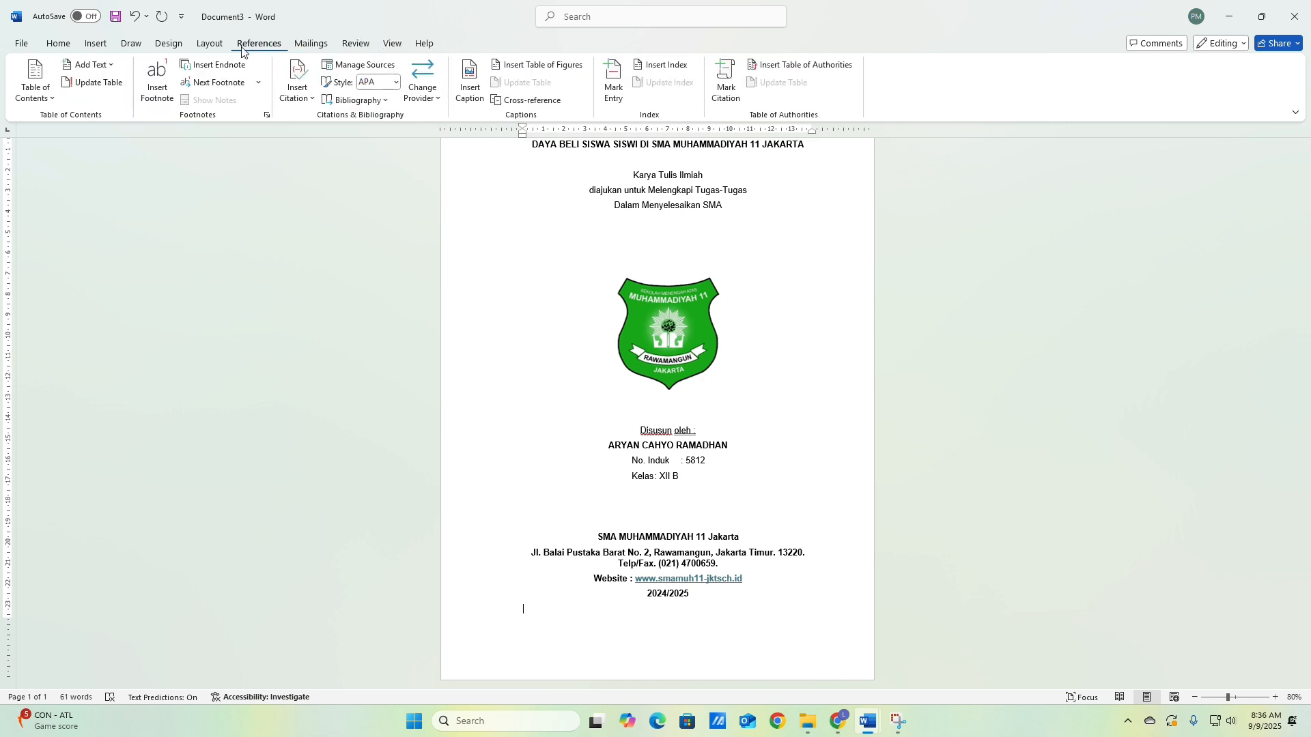
click(198, 48)
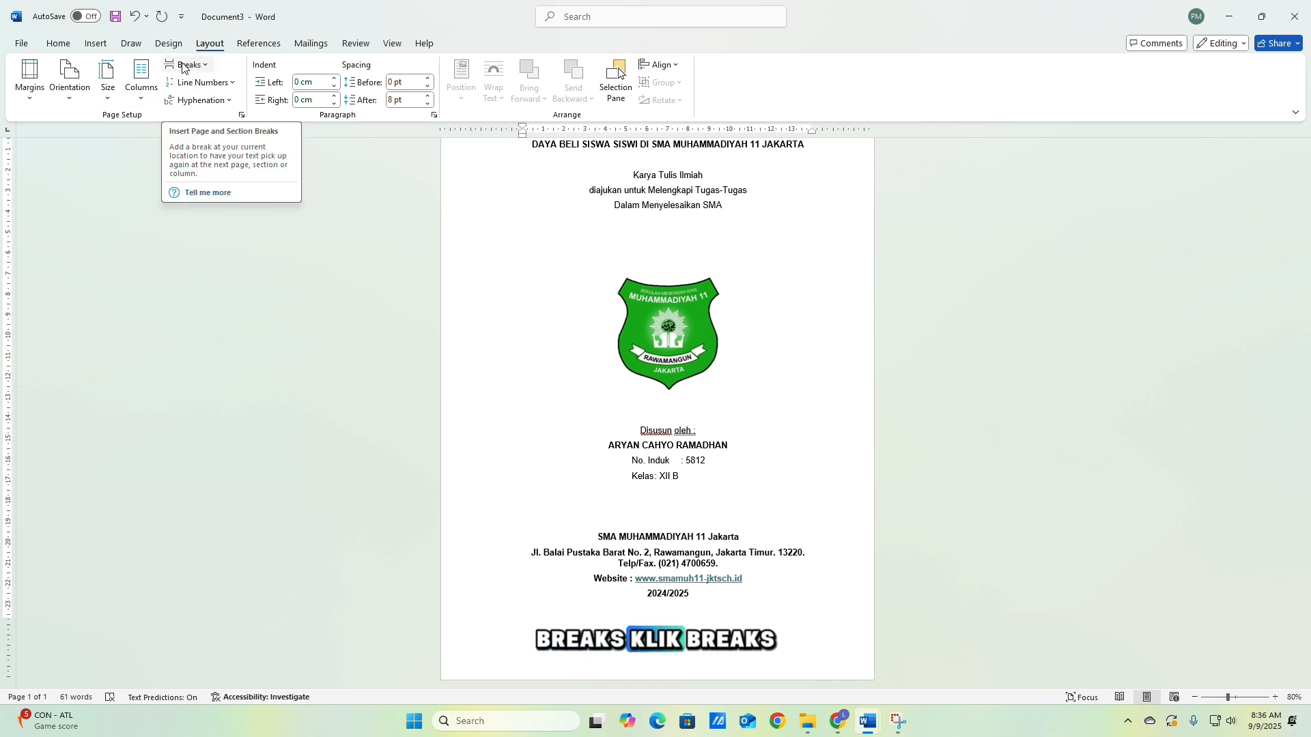
click(183, 66)
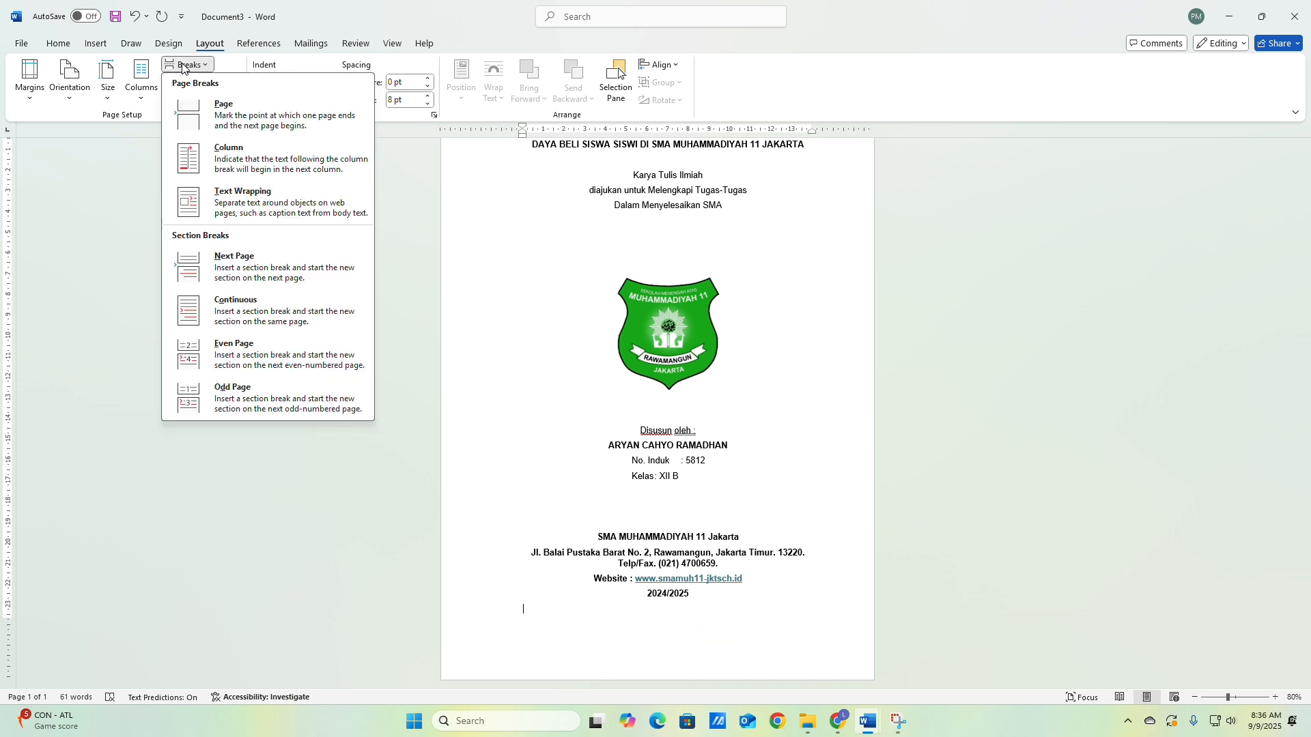
click(221, 258)
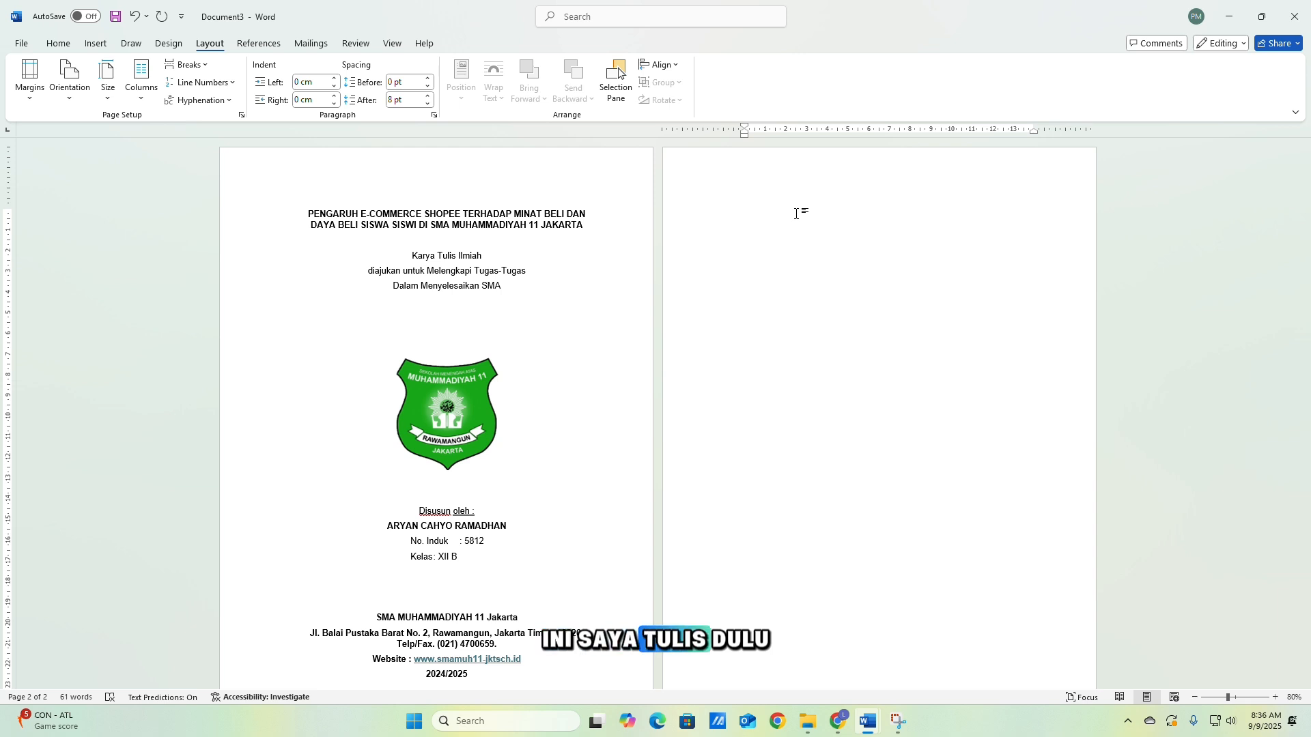
Enter LEMBAR PENGESAHAN, KATA PENGANTAR, DAFTAR ISI and BAB I PENDAHULUAN on separate lines on the second page.
text(L)
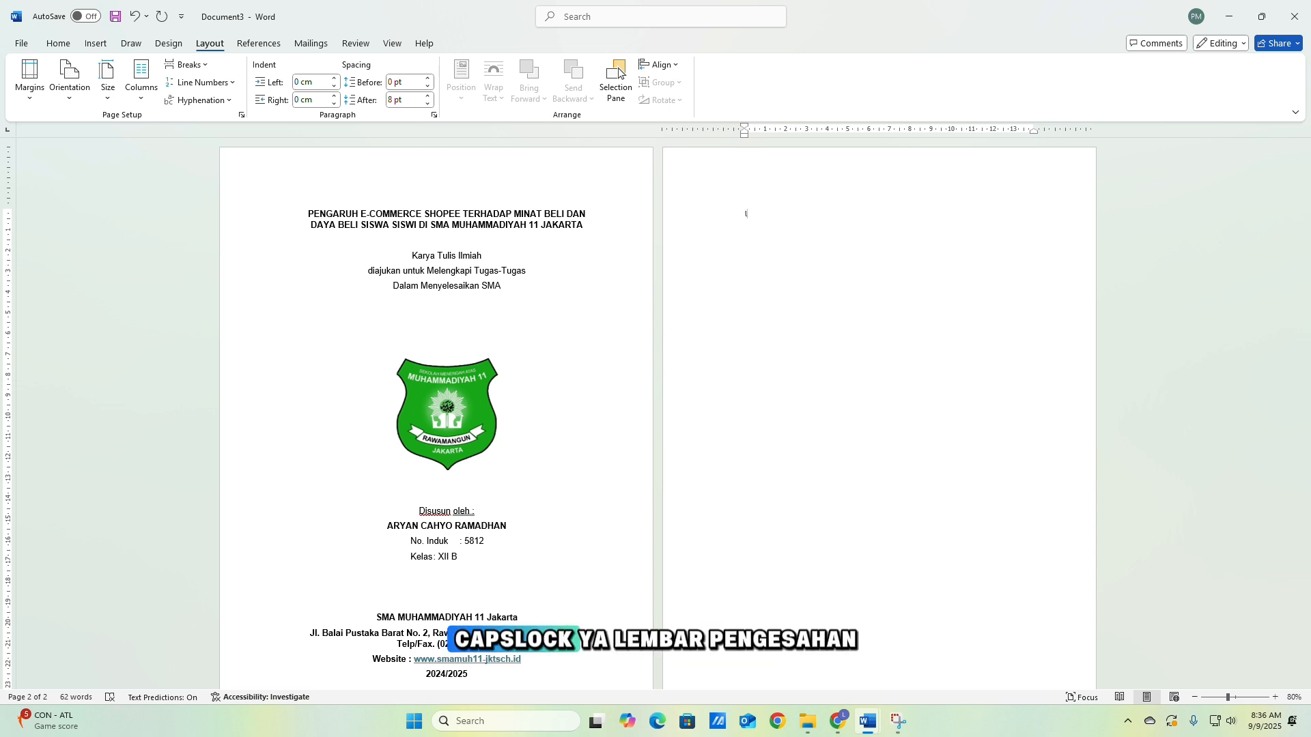
key(BackSpace)
key(BackSpace)
text(LEMBAR PENGESAHAN)
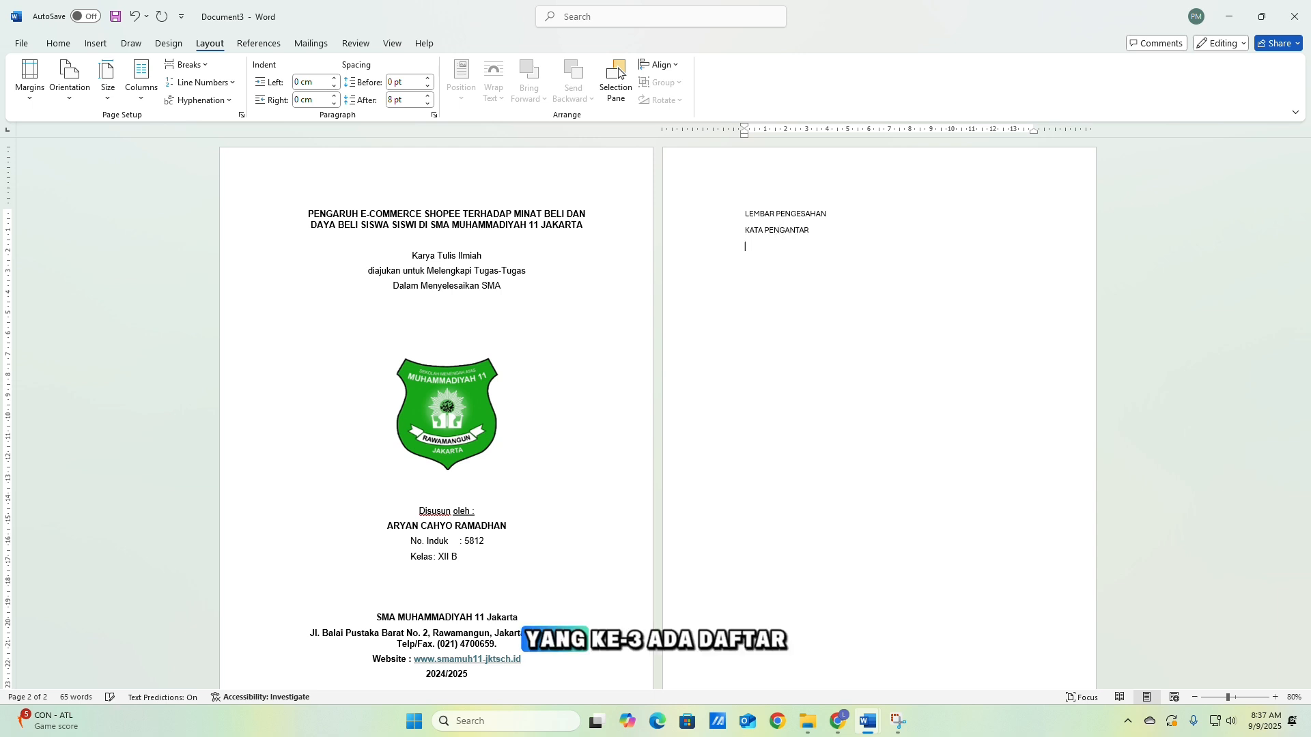
text(DAFTAR ISI )
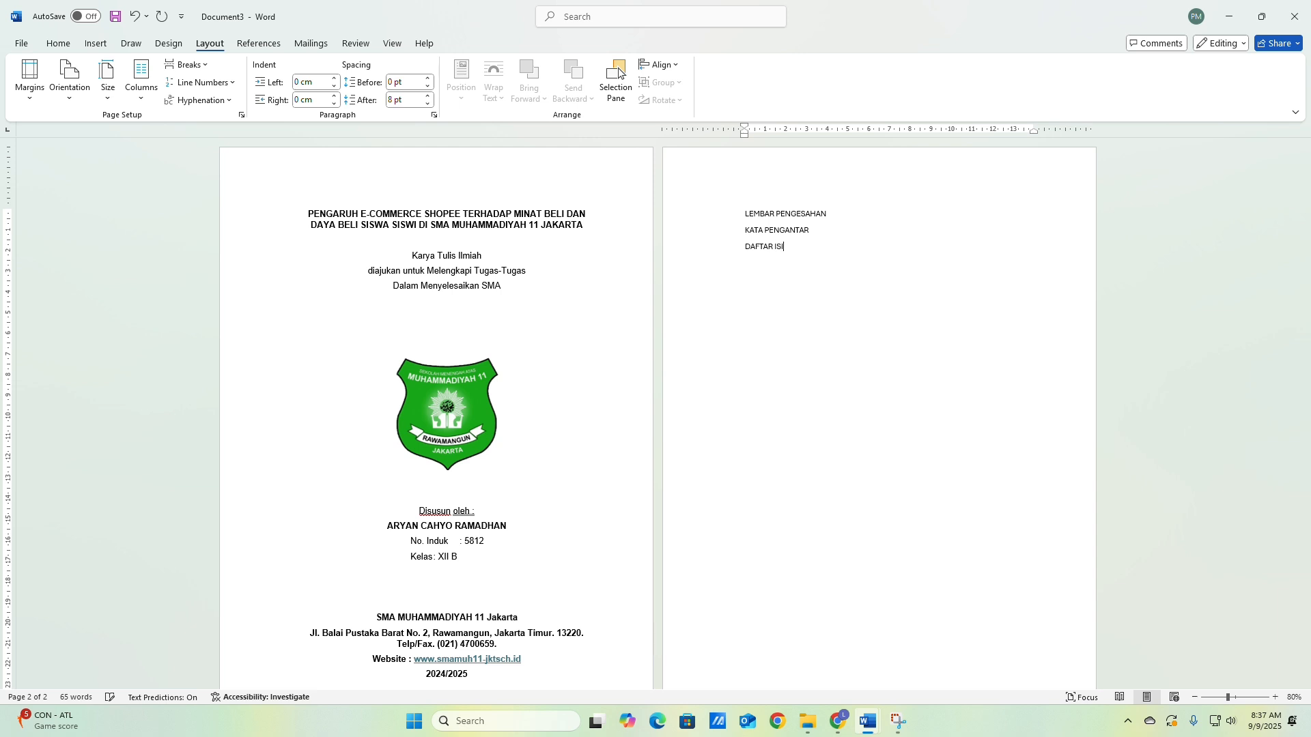
text(BAB)
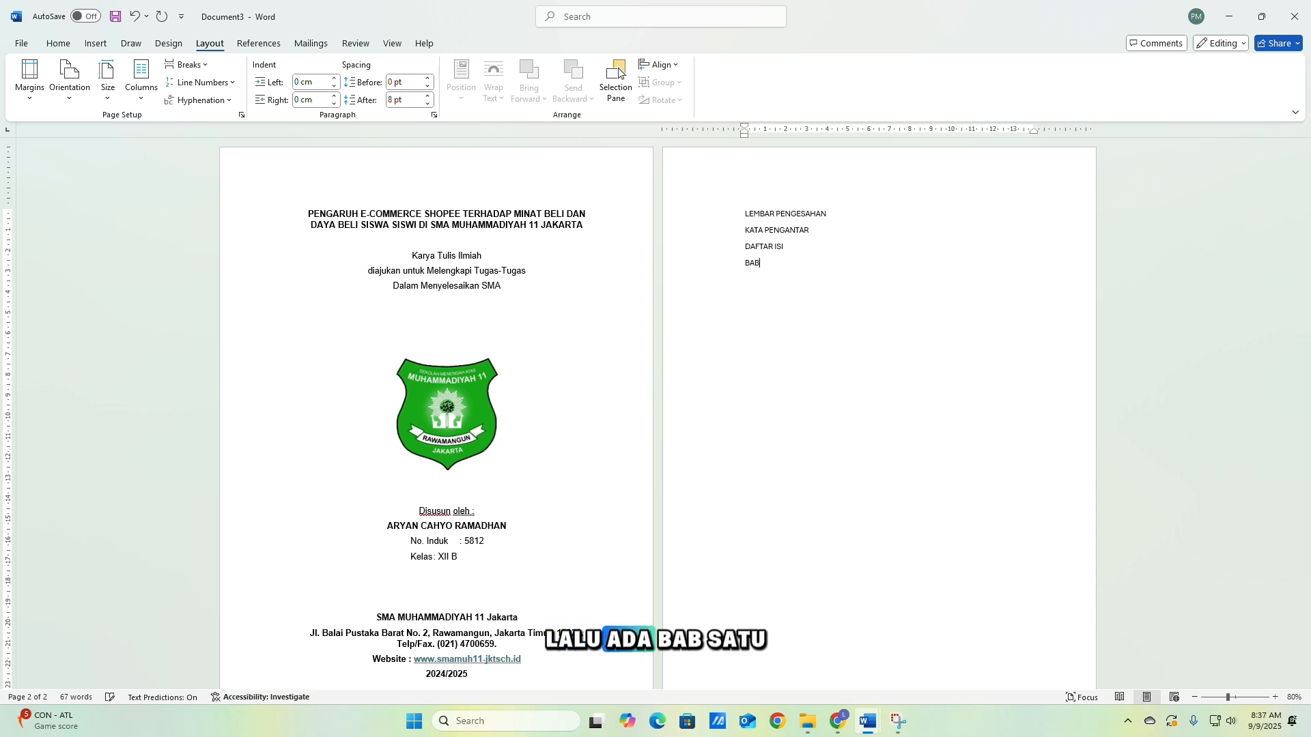
text( I PENDAHULUAN)
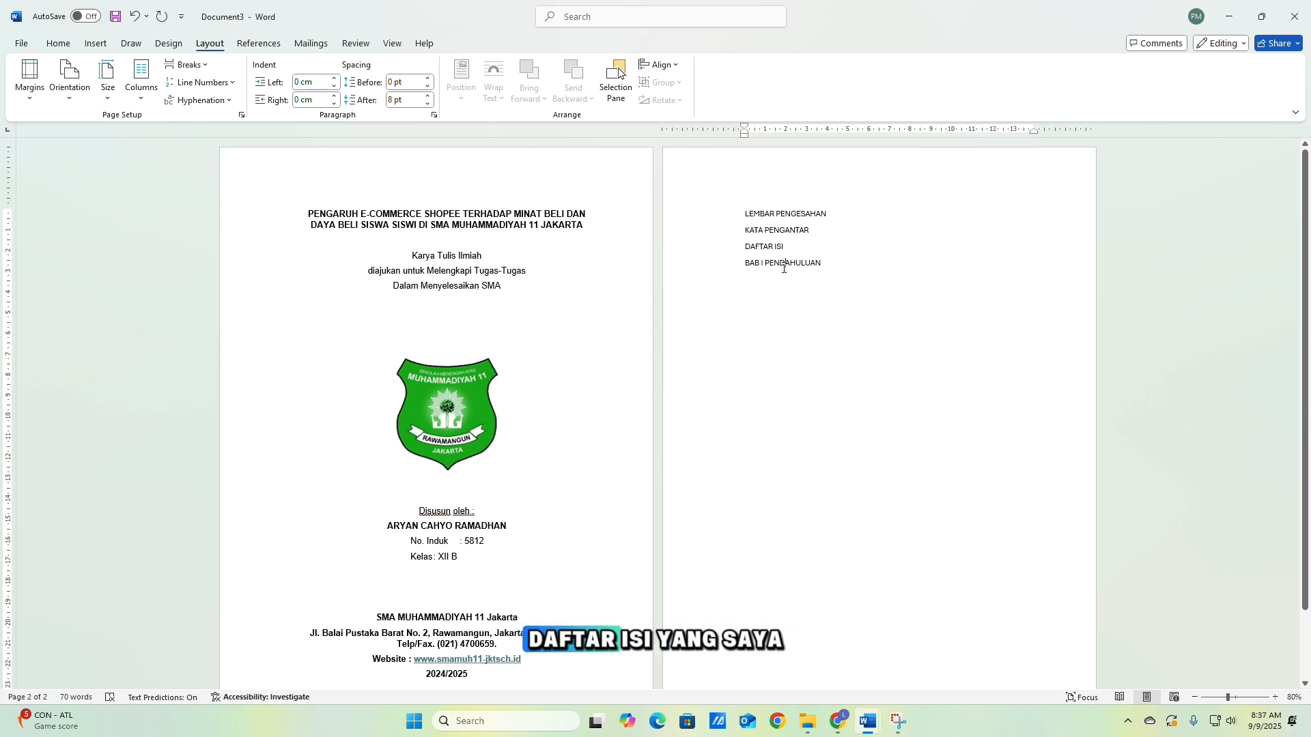
drag(824, 264, 742, 214)
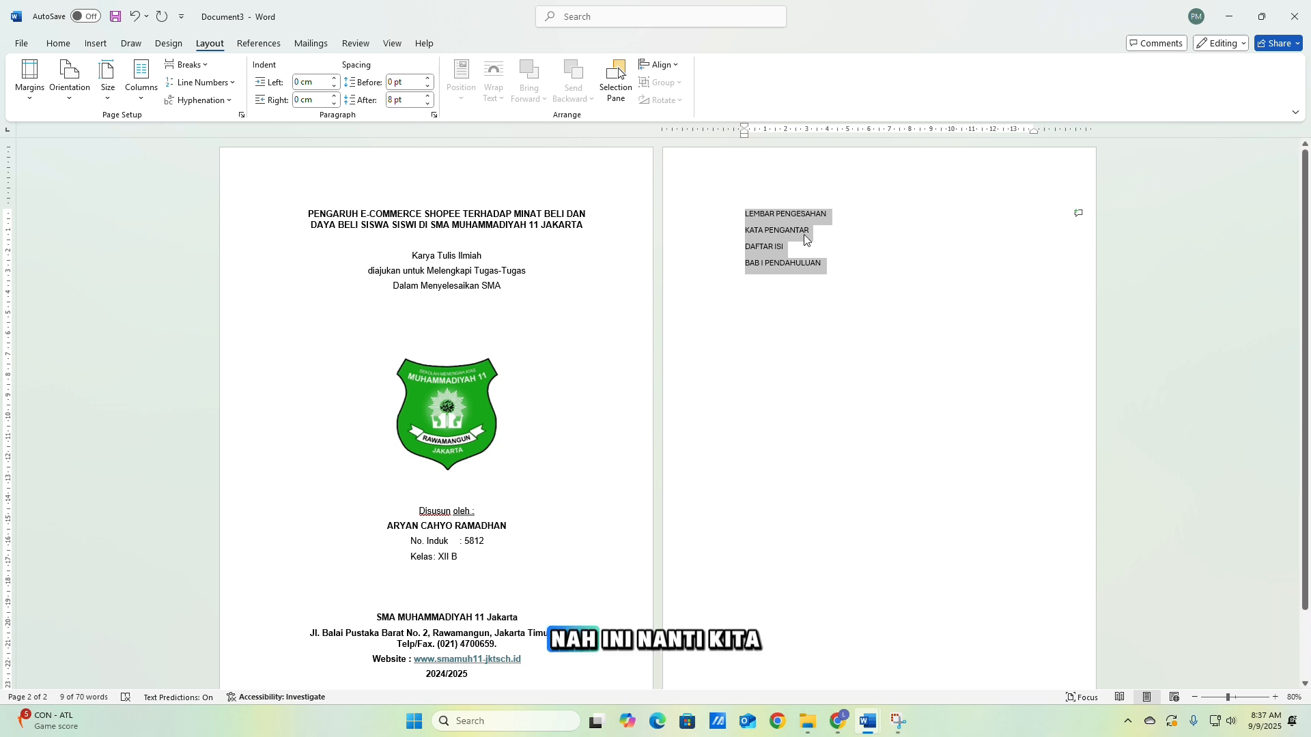
click(832, 274)
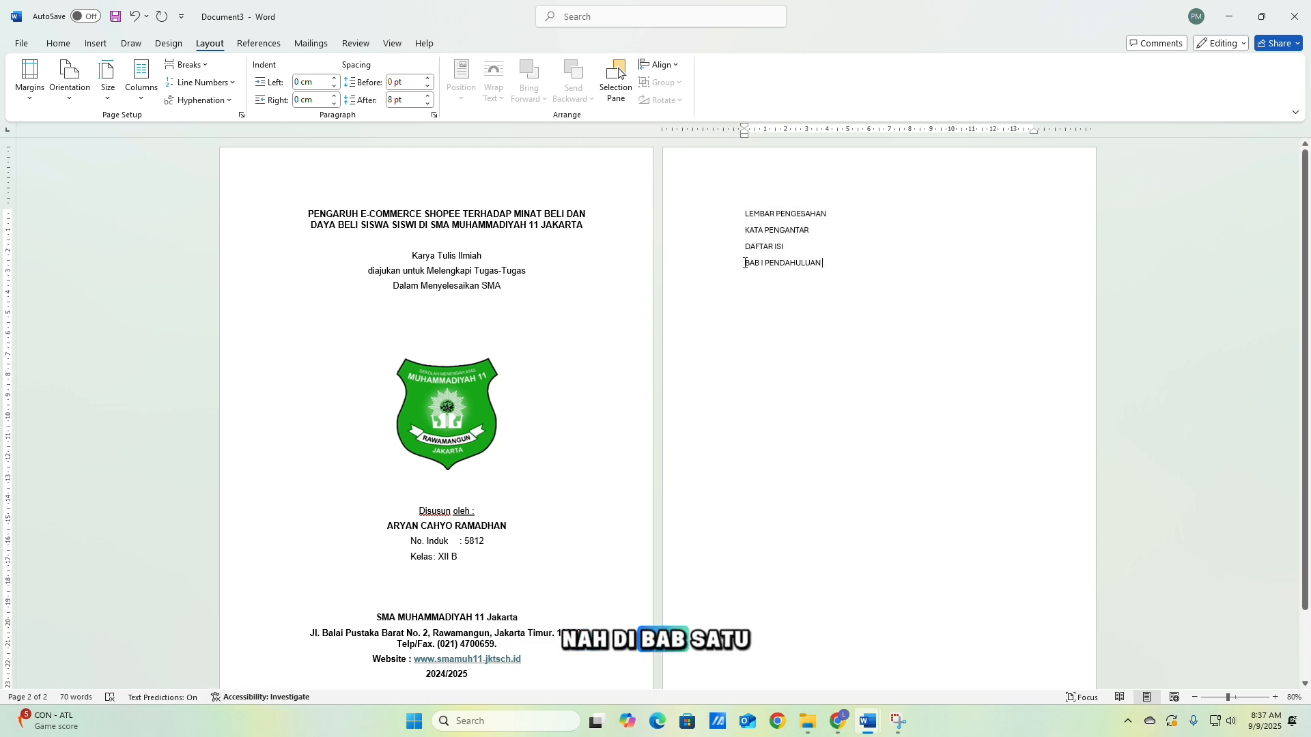
drag(745, 263, 818, 270)
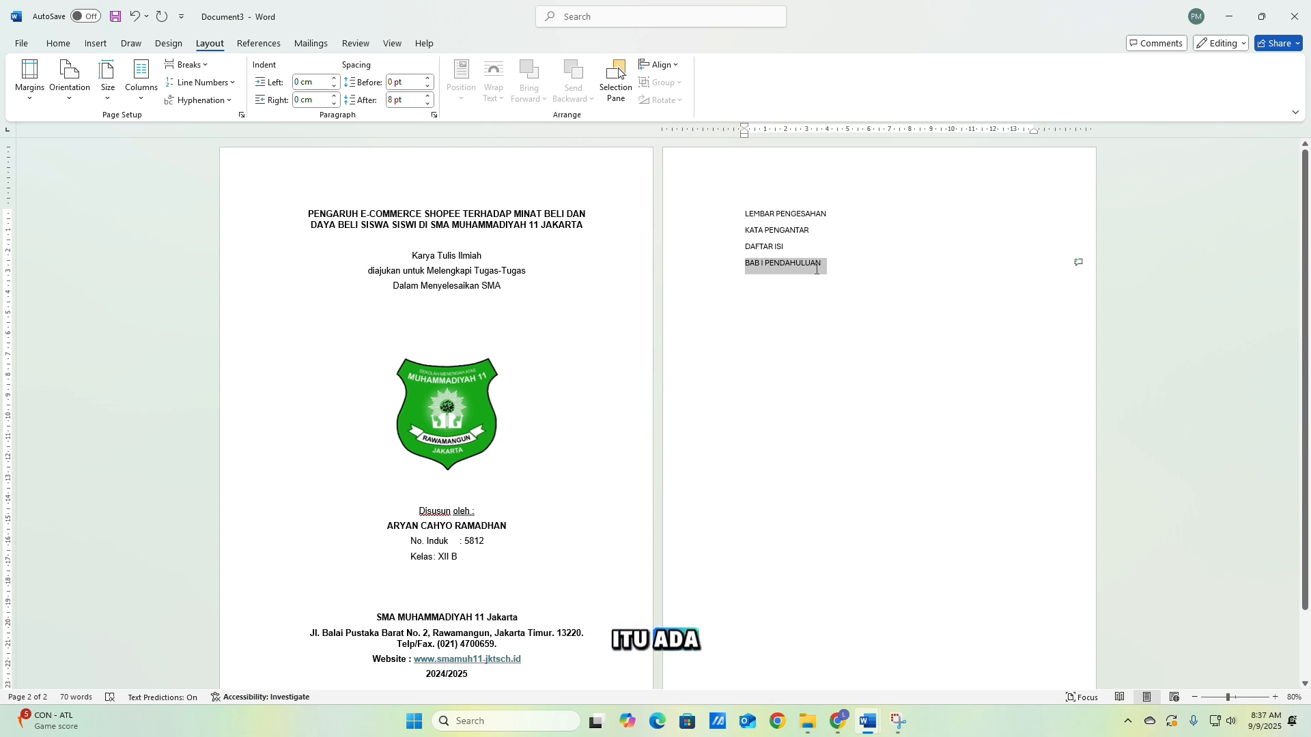
click(818, 269)
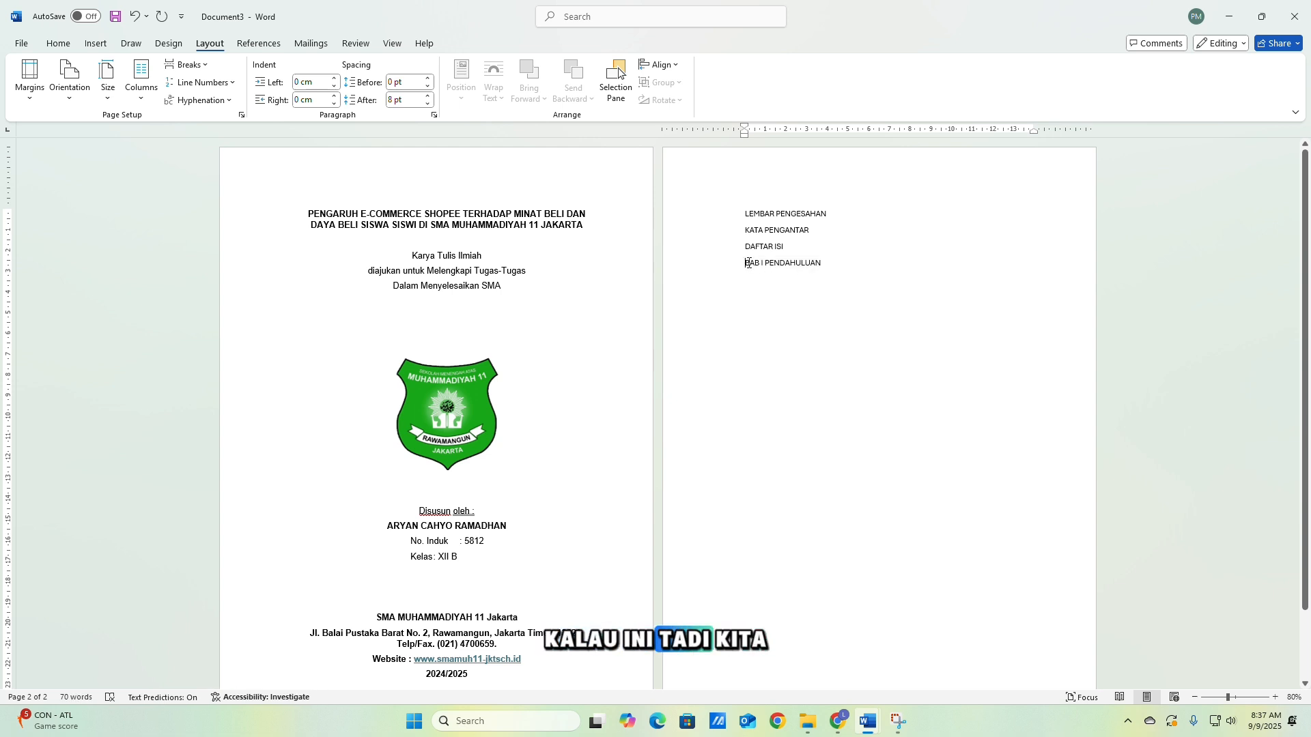
drag(748, 263, 825, 267)
click(835, 265)
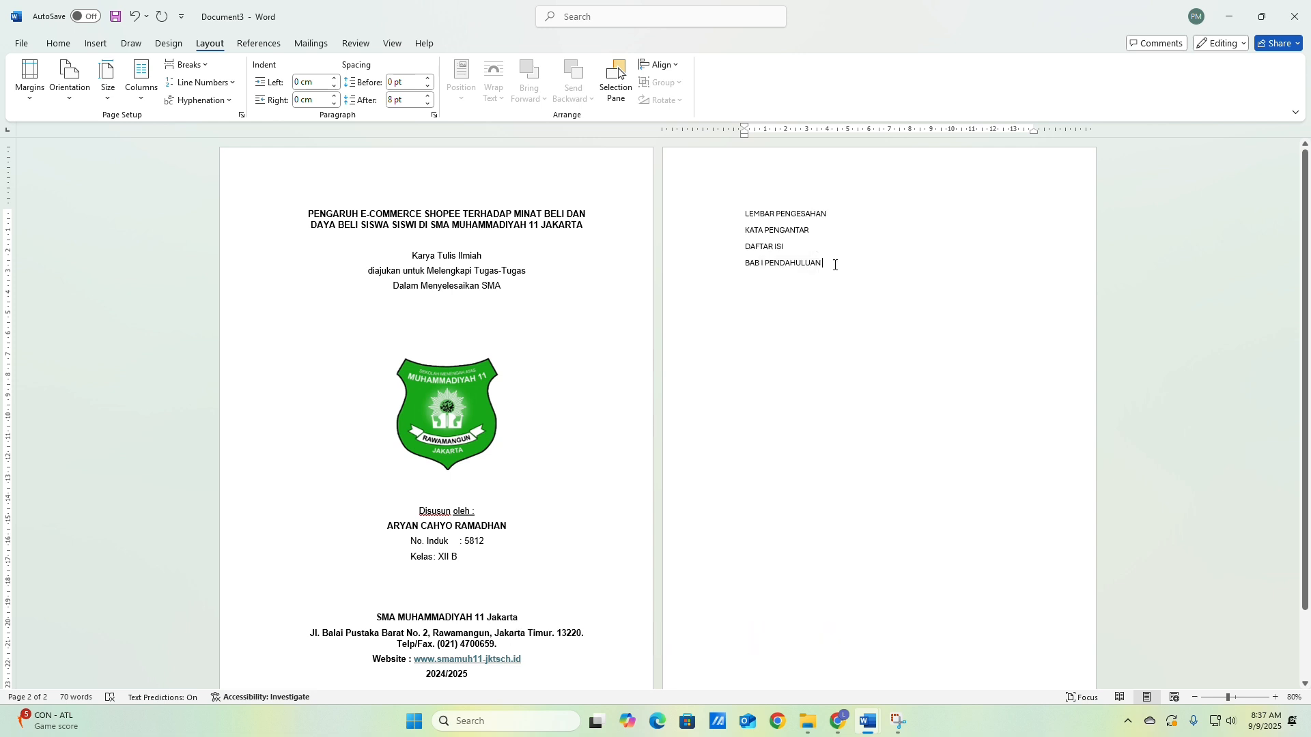
Add the subheading Latar Belakang on its own line below BAB I PENDAHULUAN.
key(Return)
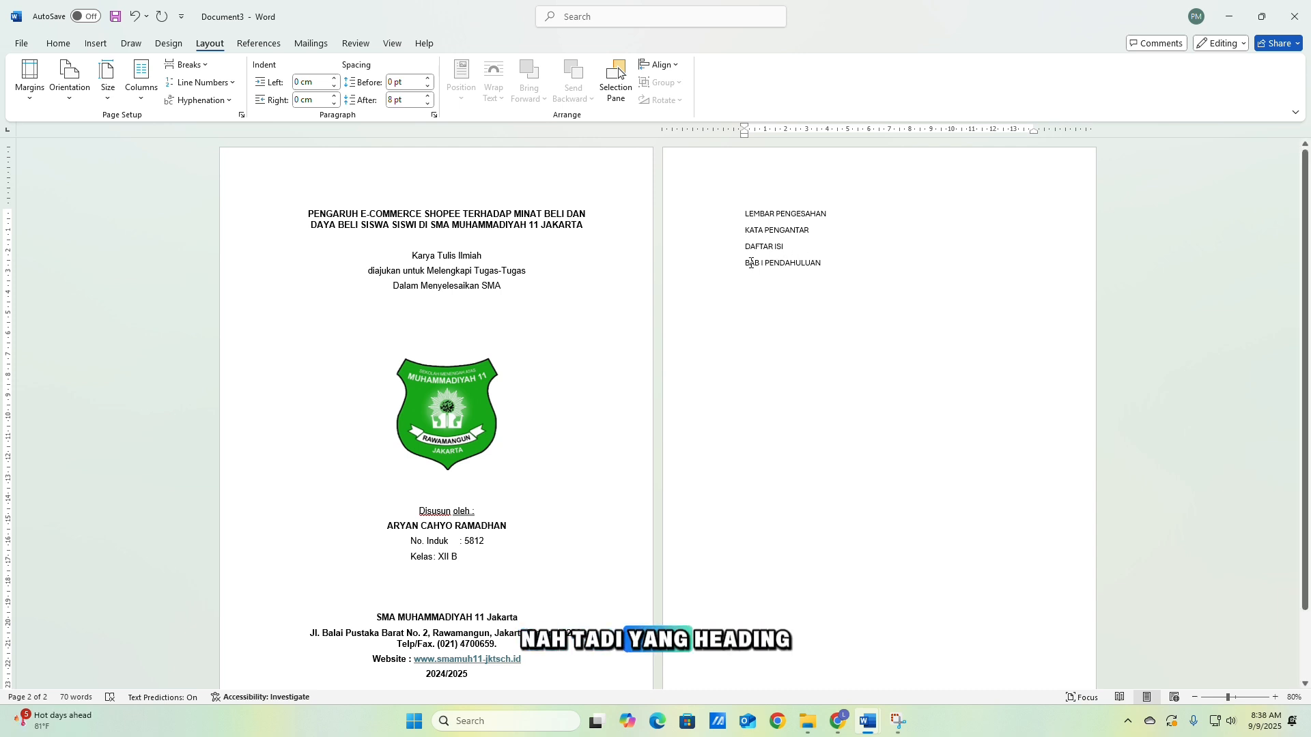
drag(751, 263, 818, 263)
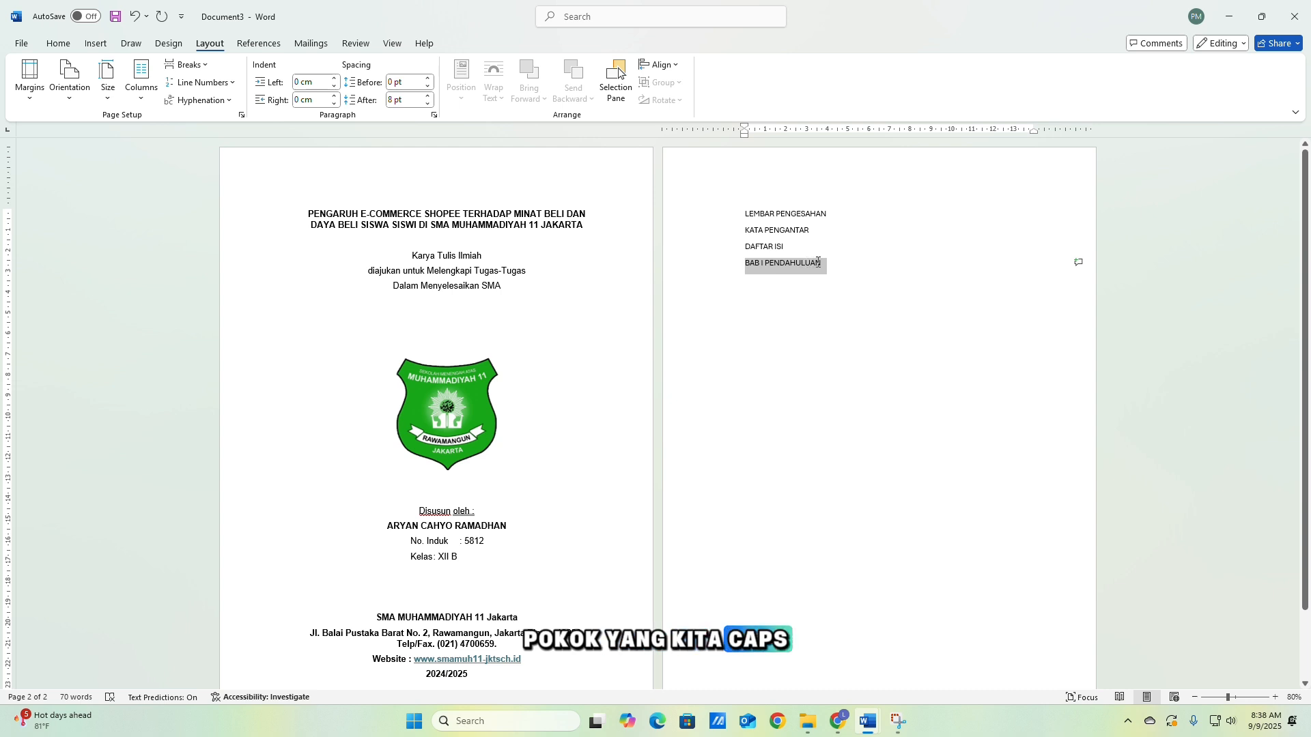
click(774, 284)
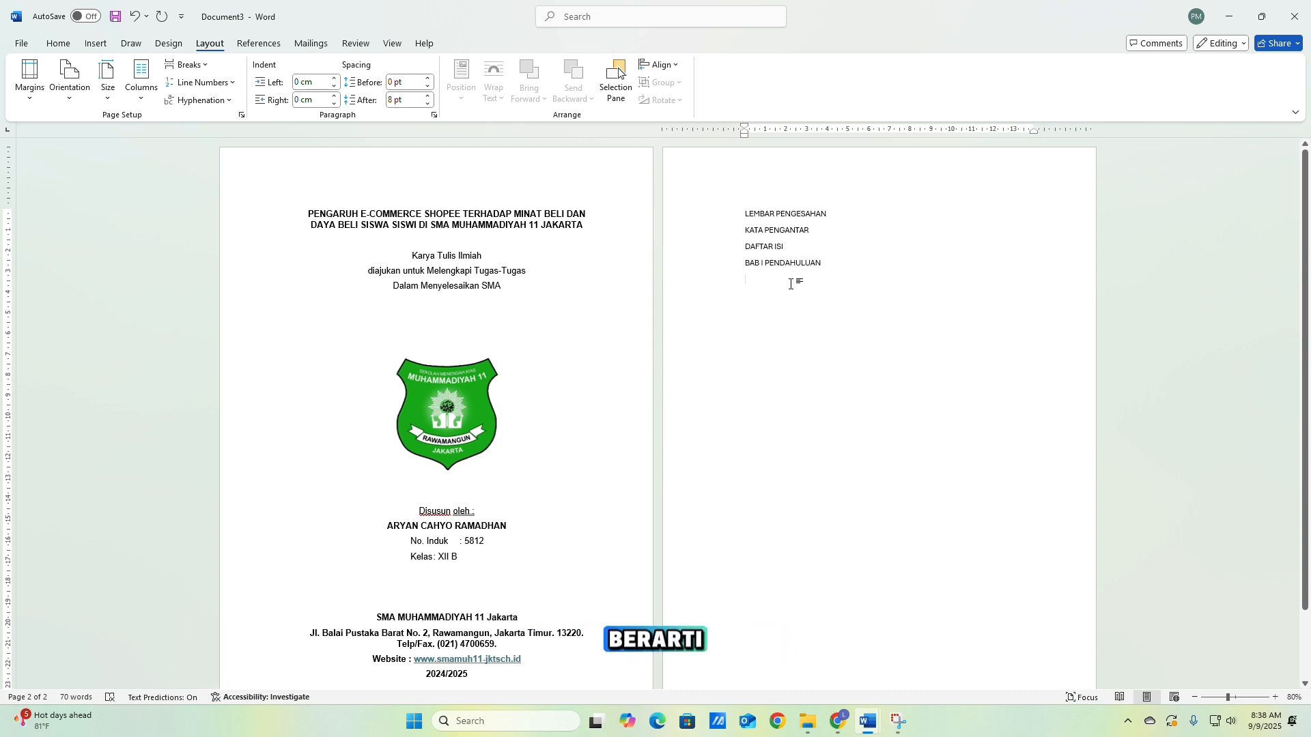
text(l)
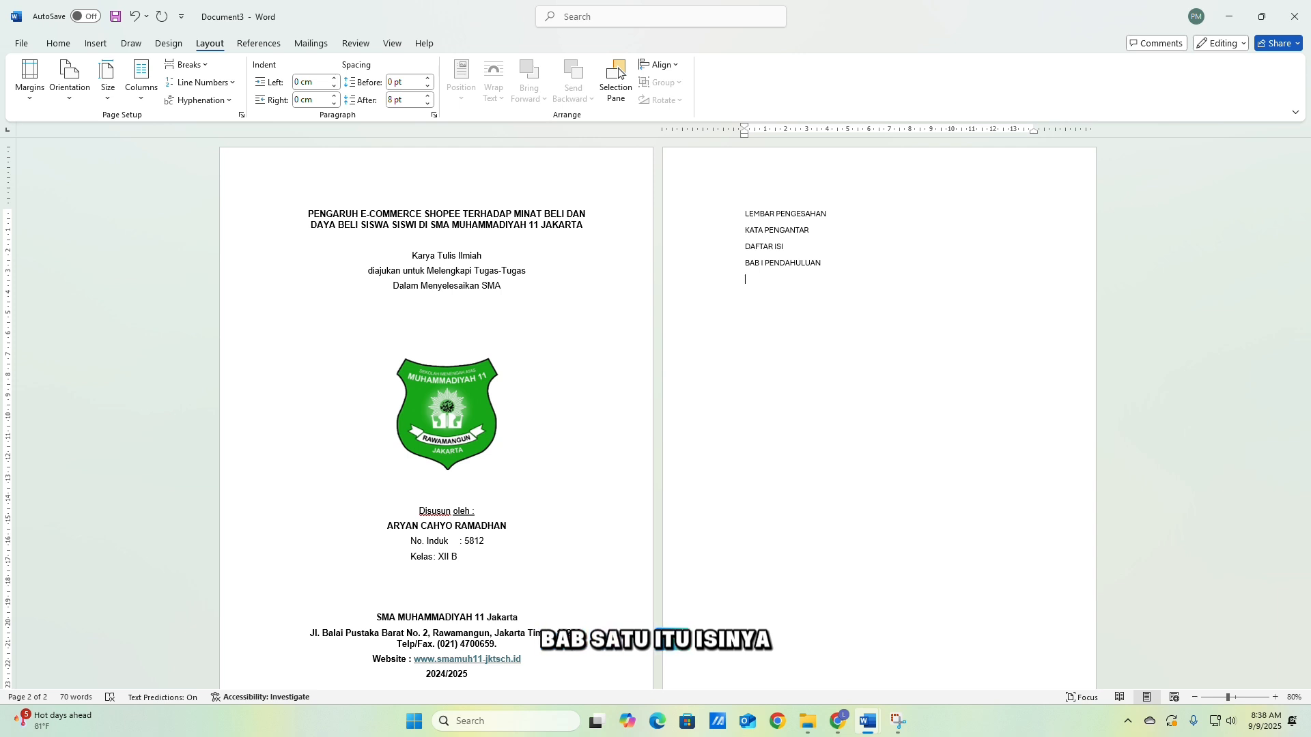
text(L)
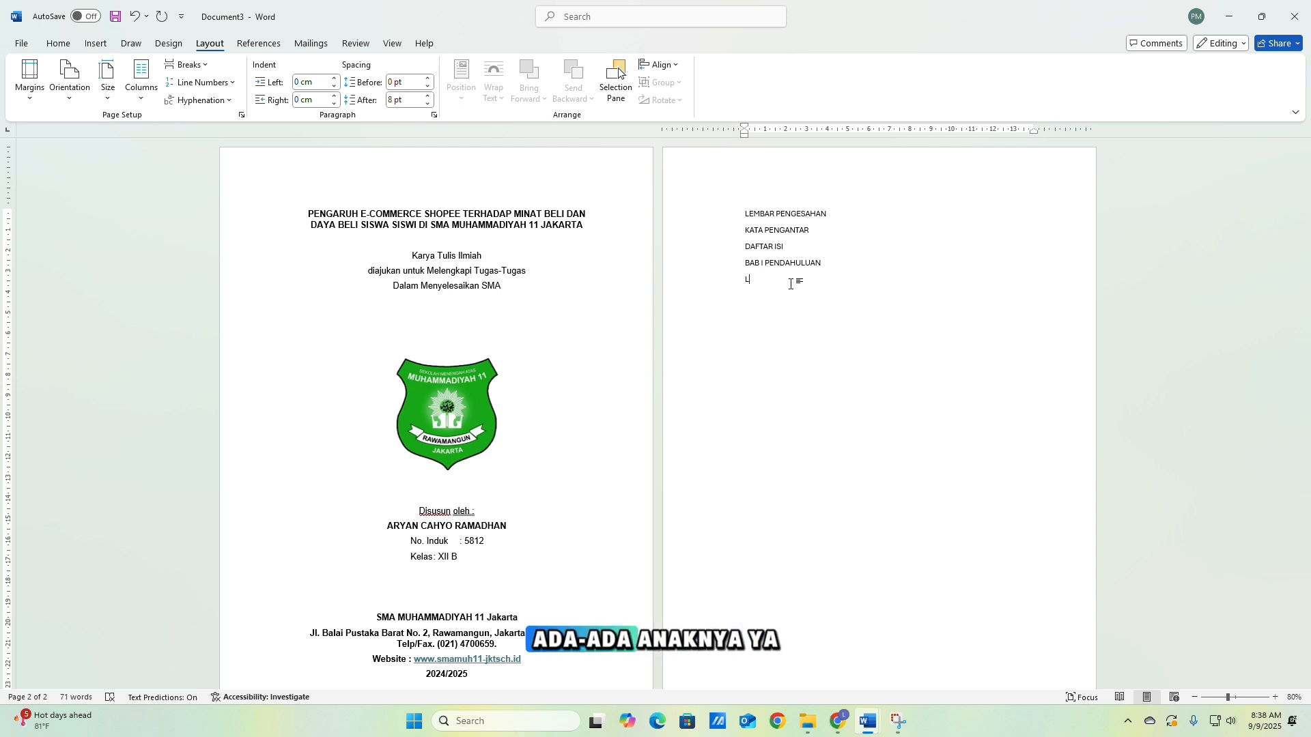
text(atar Bela)
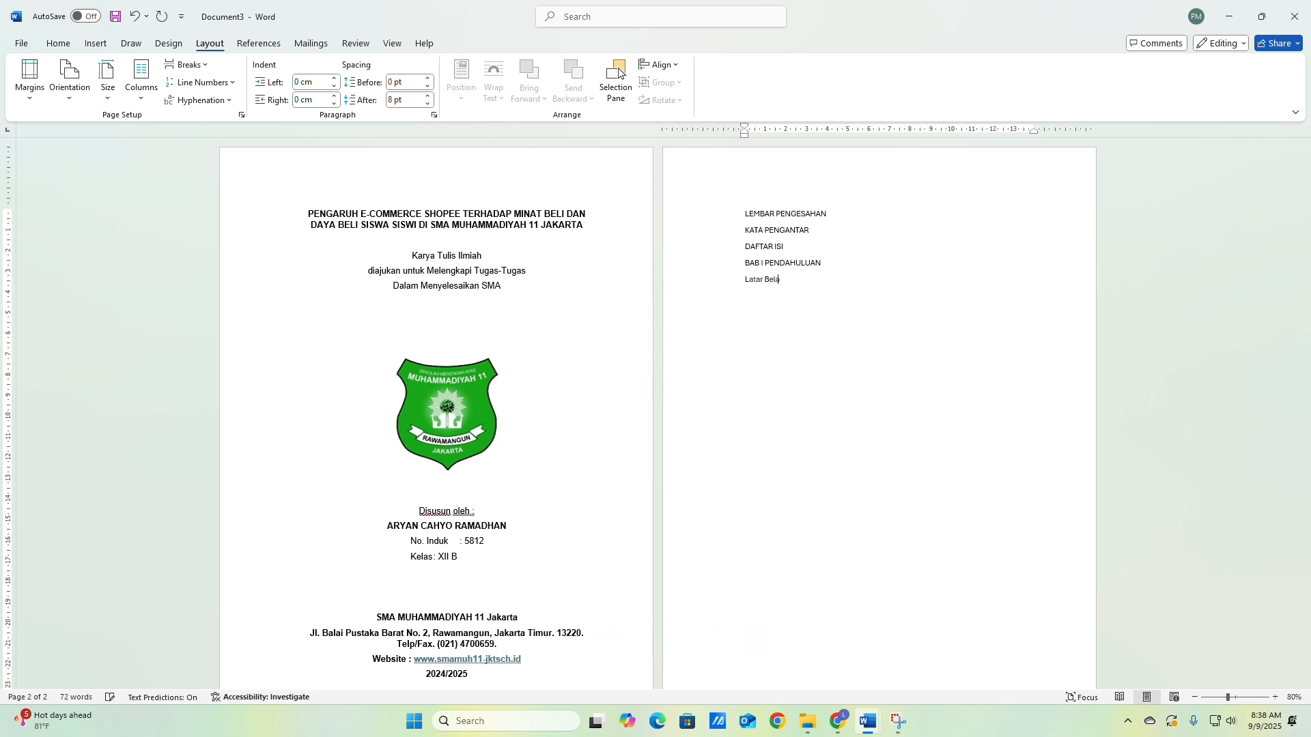
text(kang)
key(Return)
Add the subheadings Rumusan Masalah and Tujuan Penelitian on separate lines below Latar Belakang.
text(R)
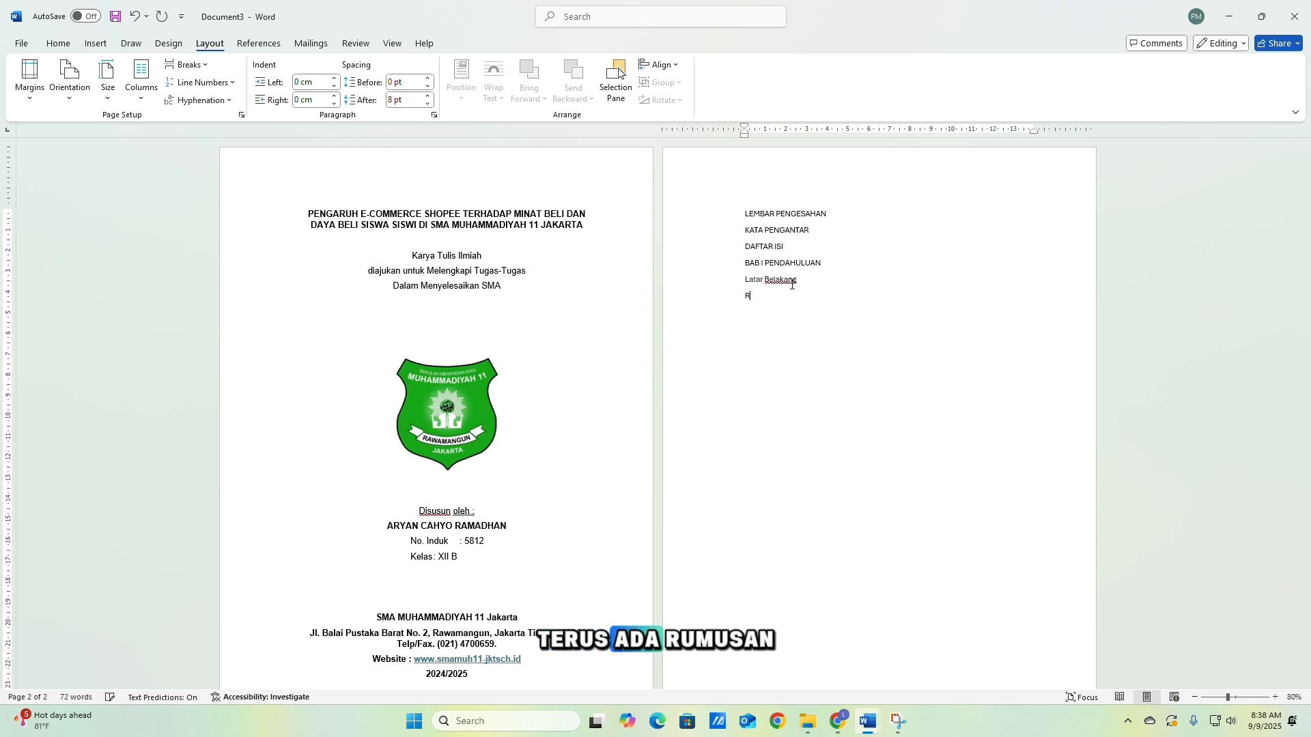
text(umusan M)
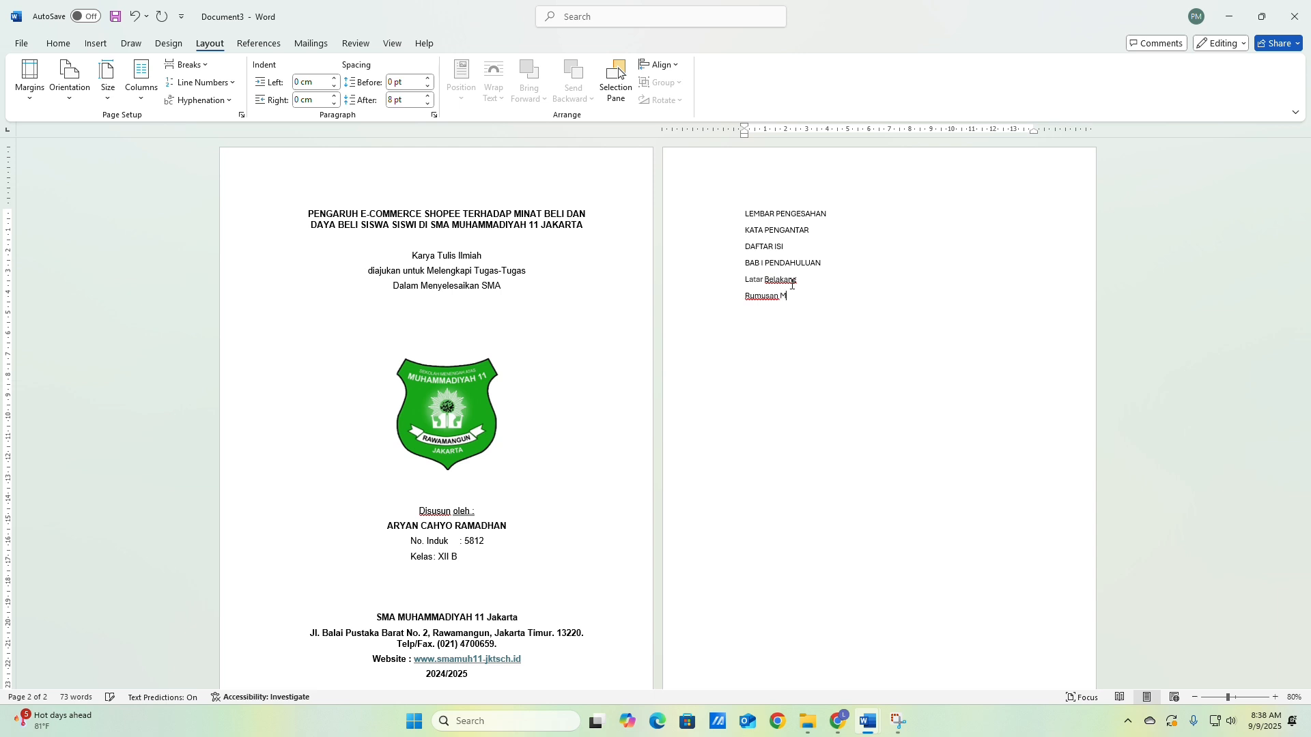
text(asalah)
key(Return)
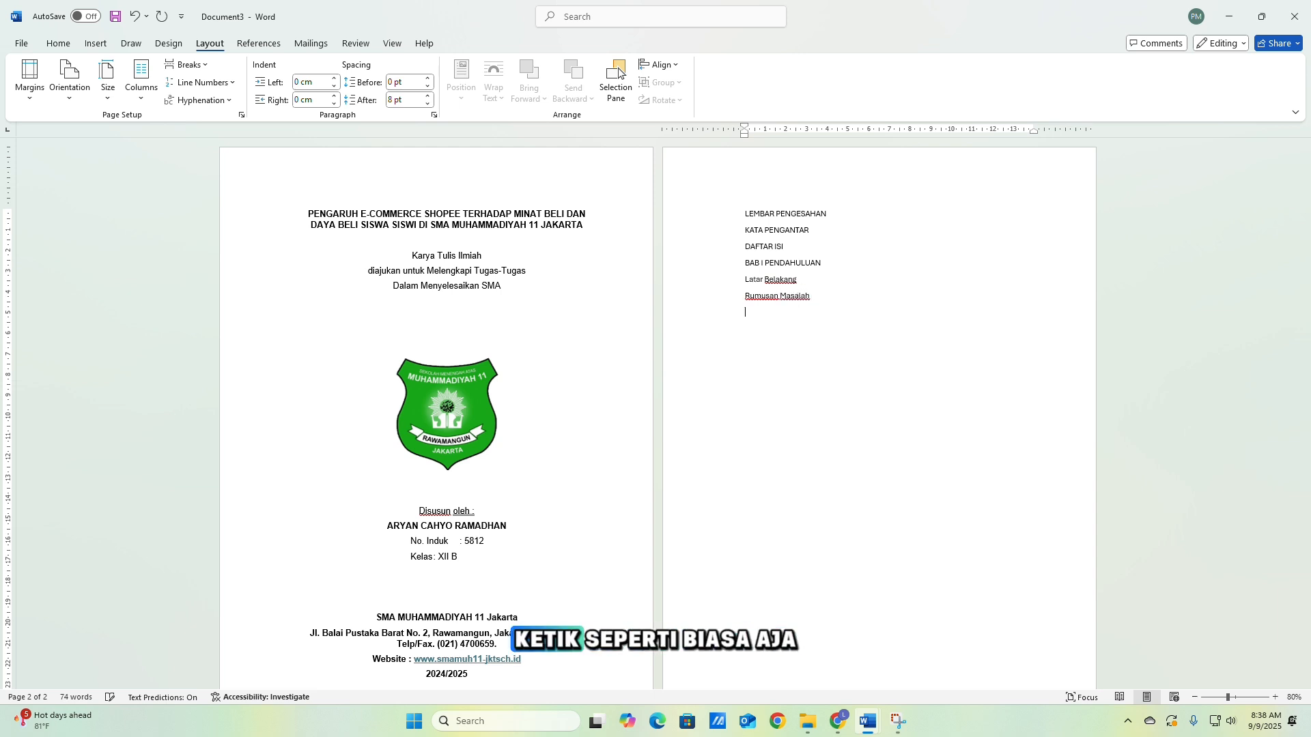
text(T)
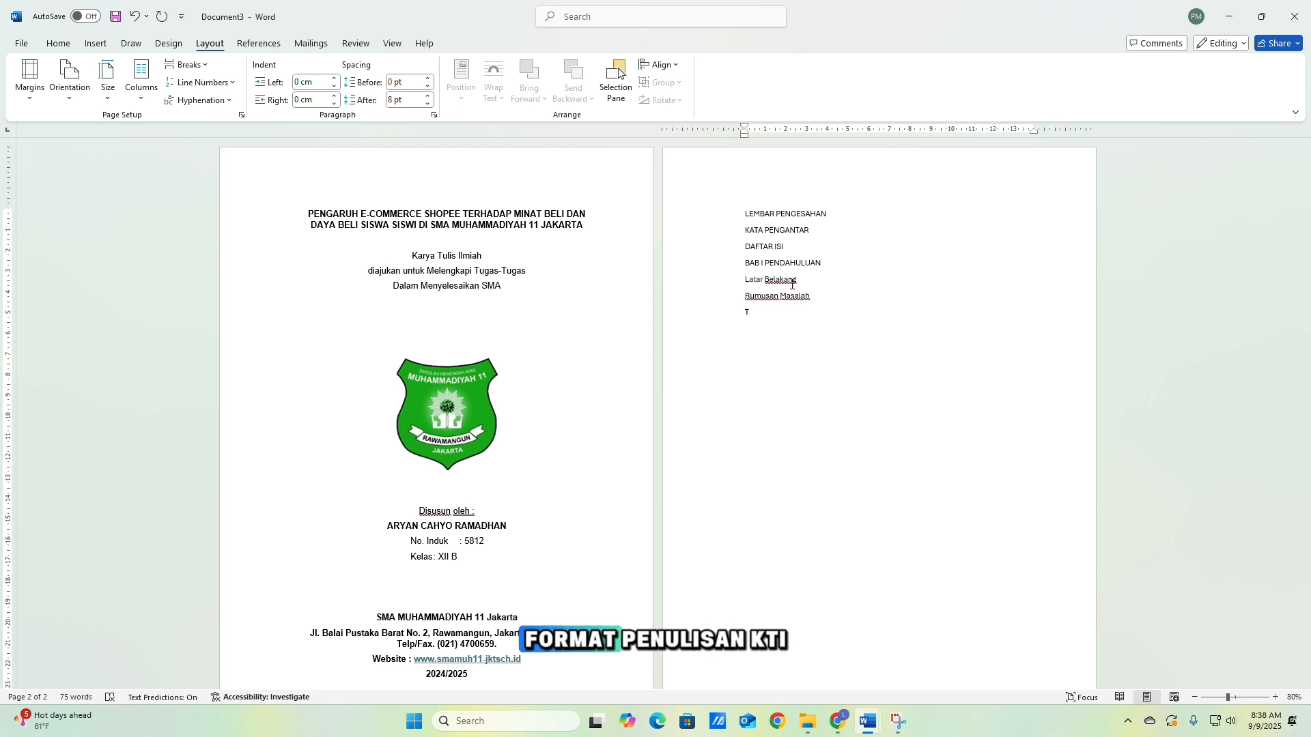
text(ujuan)
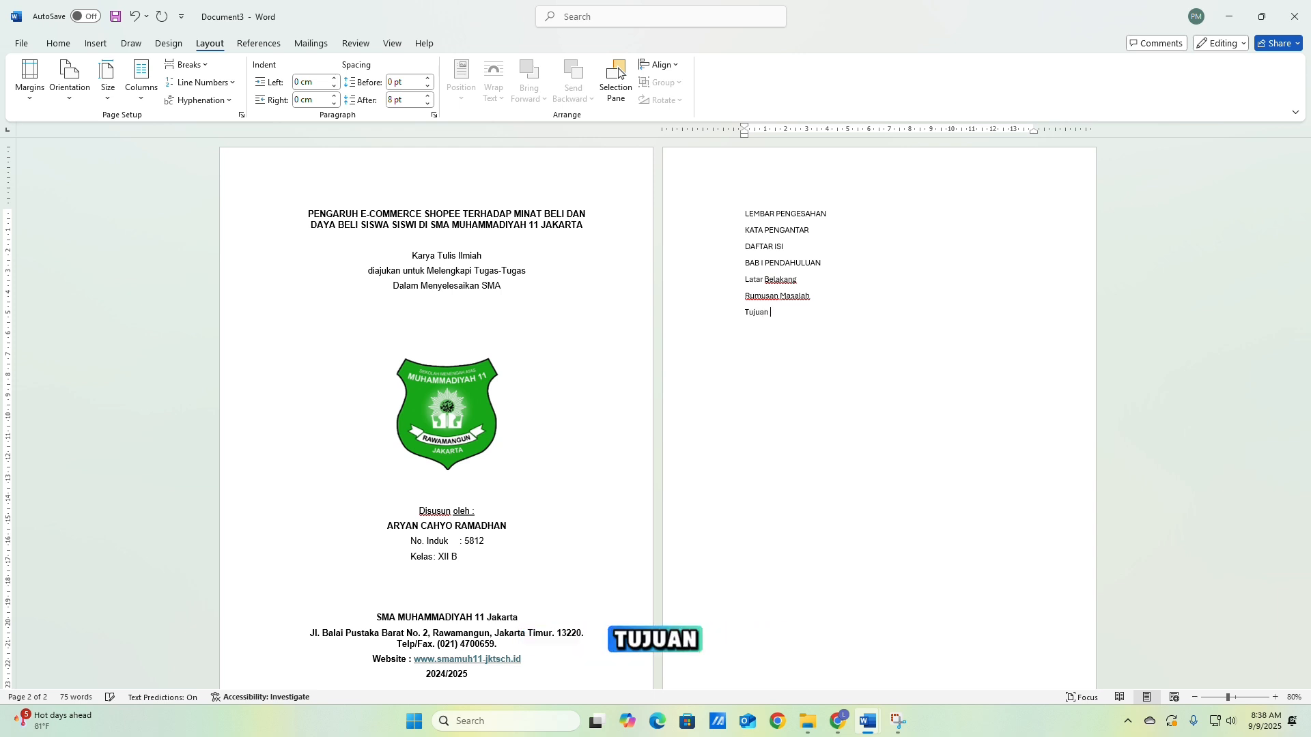
text( Penelitian)
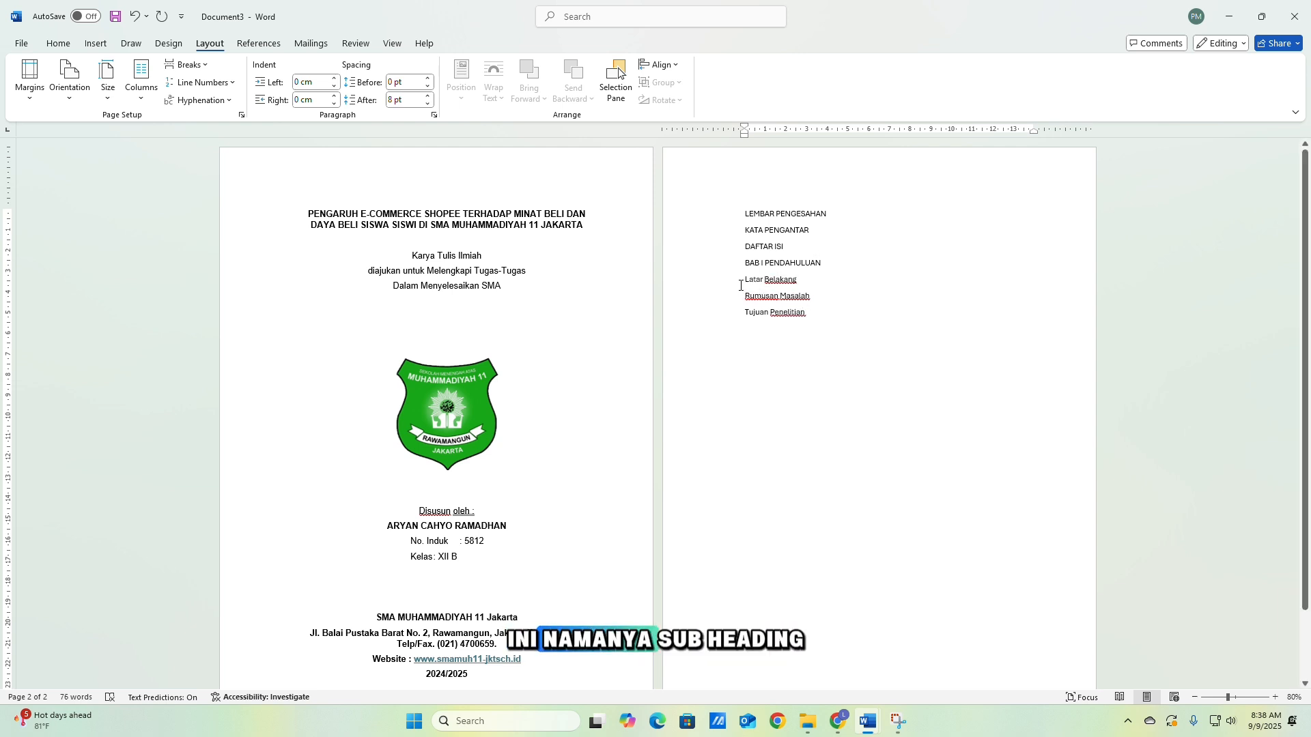
Add a BAB II line below Tujuan Penelitian.
drag(742, 284, 822, 322)
click(846, 385)
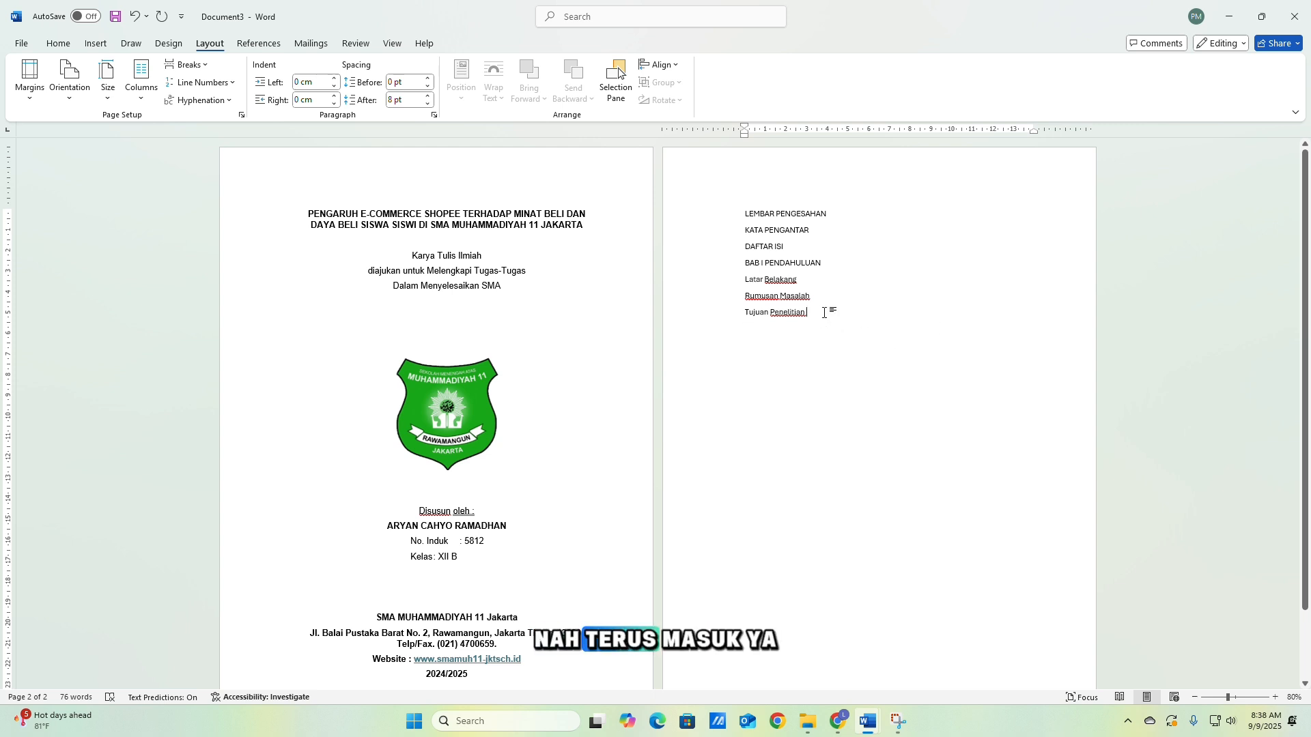
key(Return)
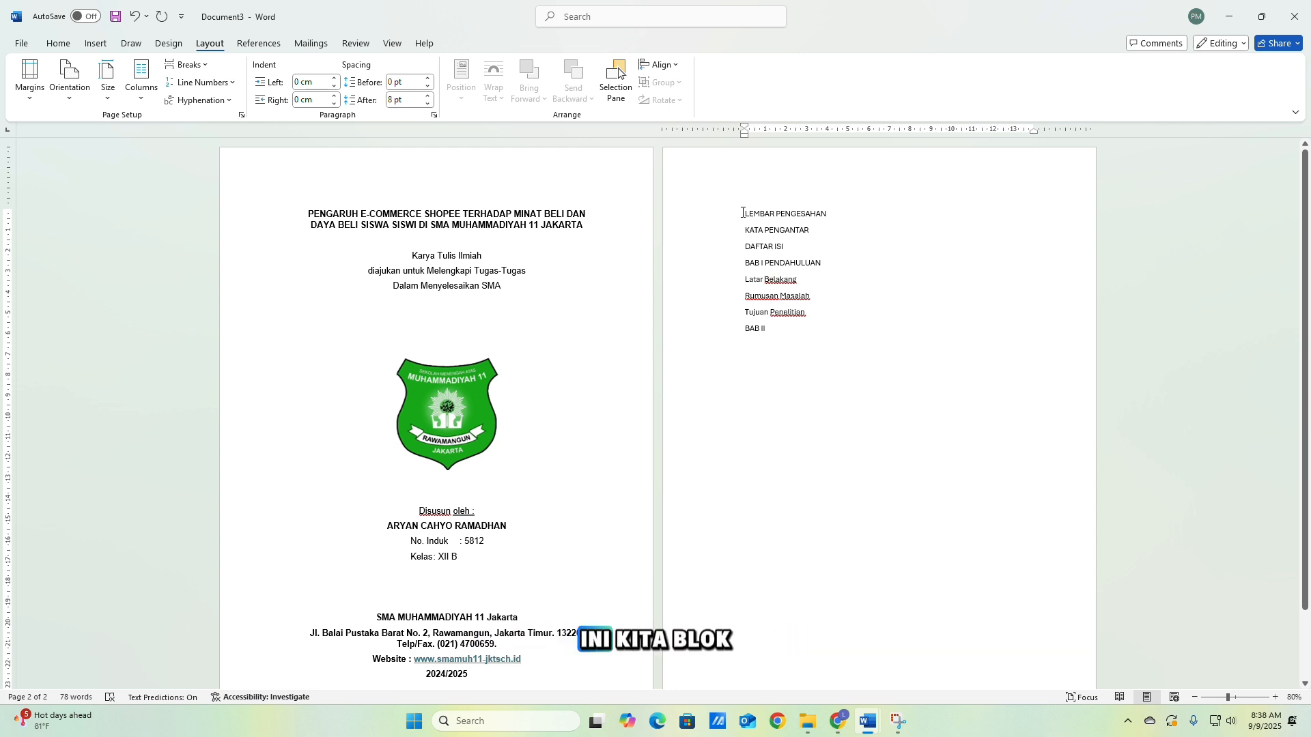
Apply the Heading 1 style with automatic font colour to the lines from LEMBAR PENGESAHAN through BAB I PENDAHULUAN.
drag(742, 213, 821, 262)
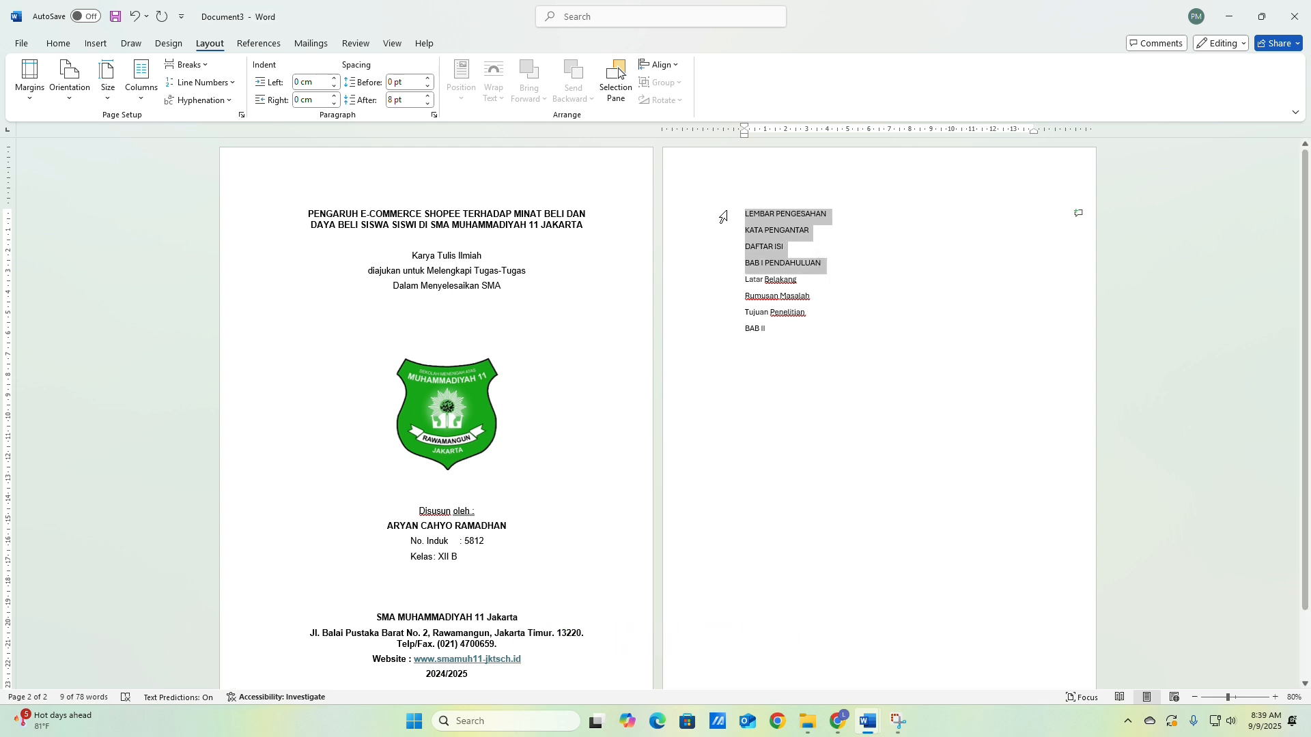
click(58, 43)
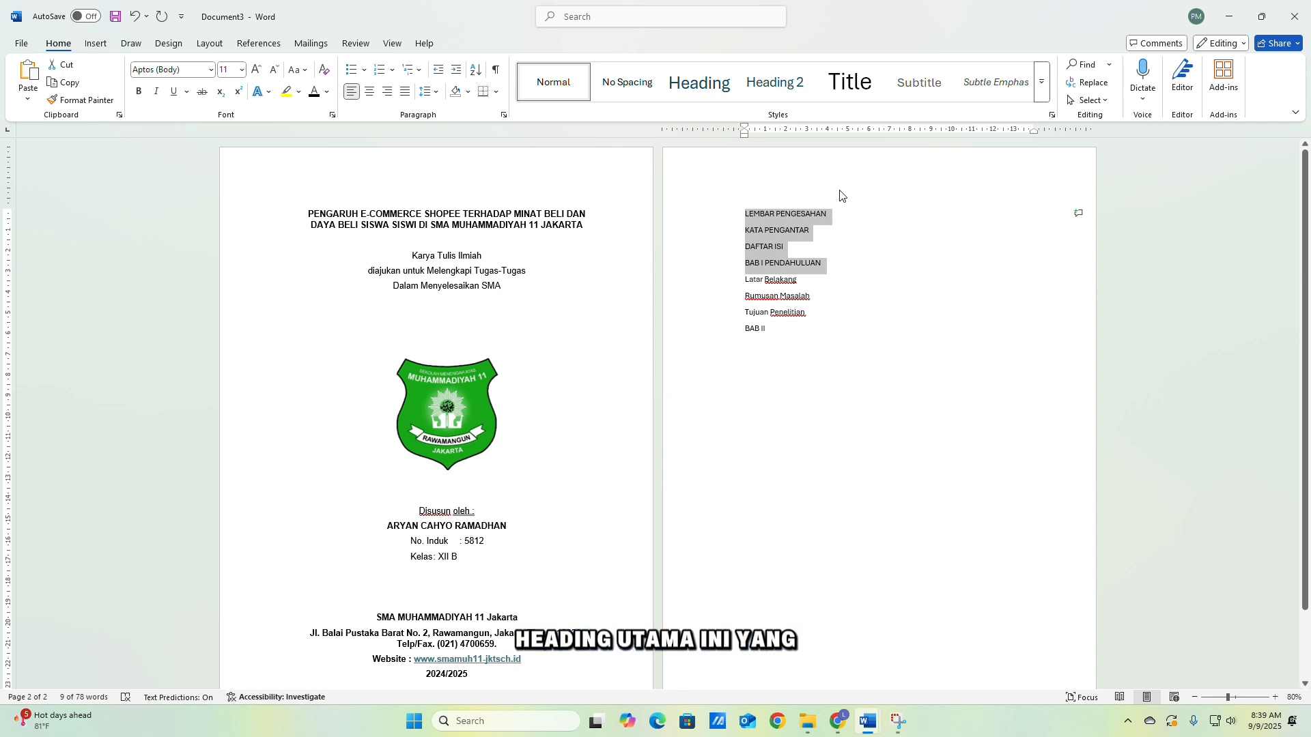
click(681, 93)
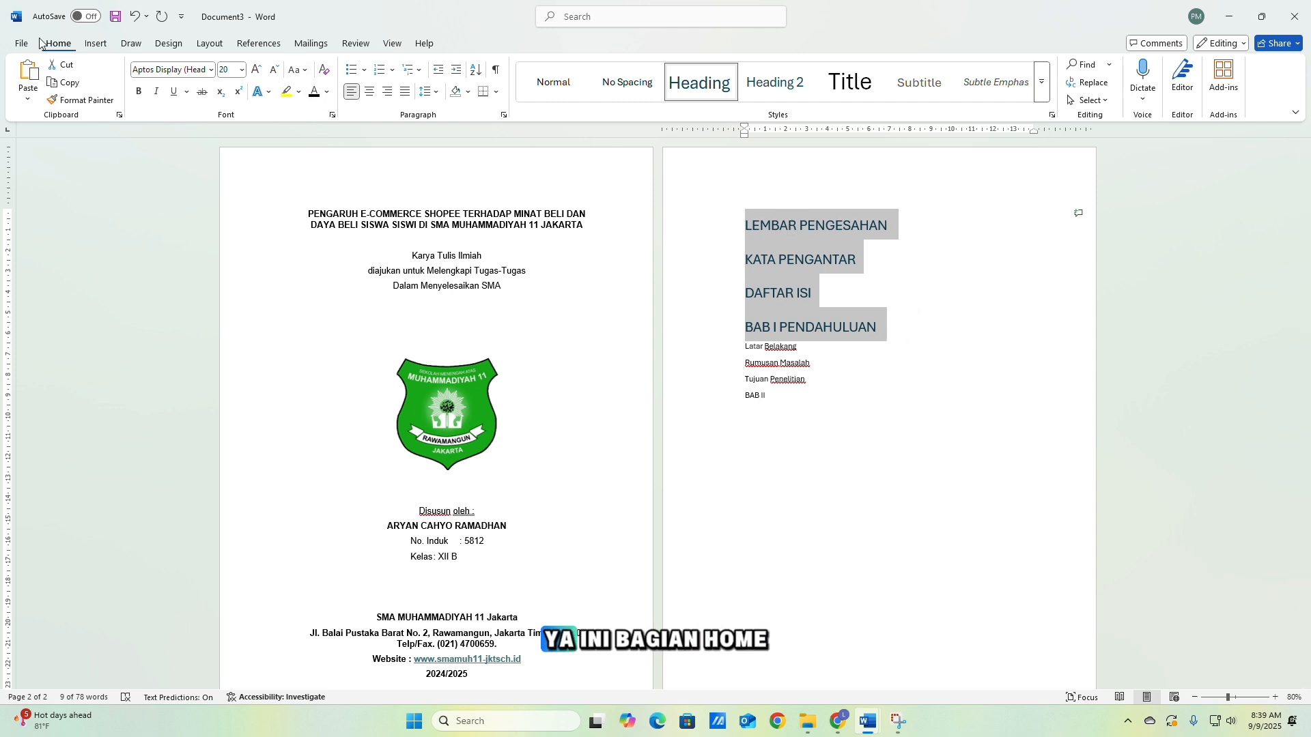
click(327, 92)
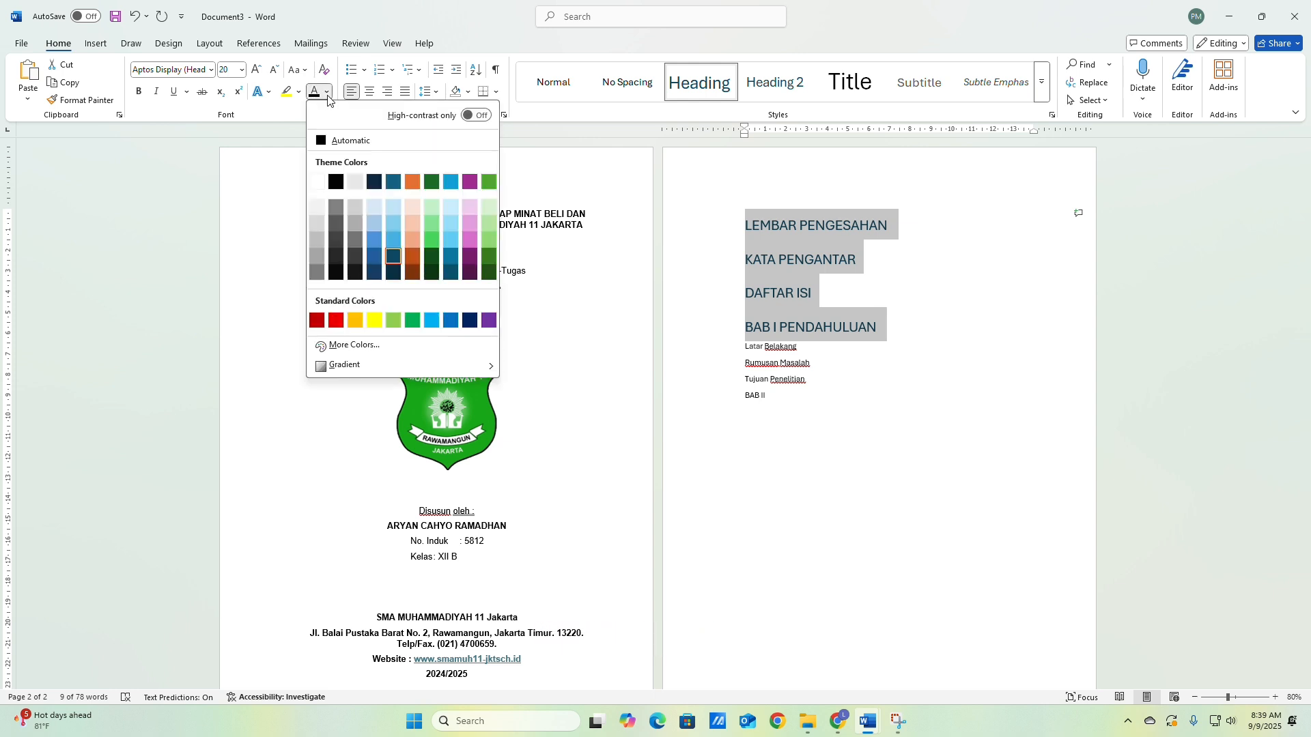
click(323, 141)
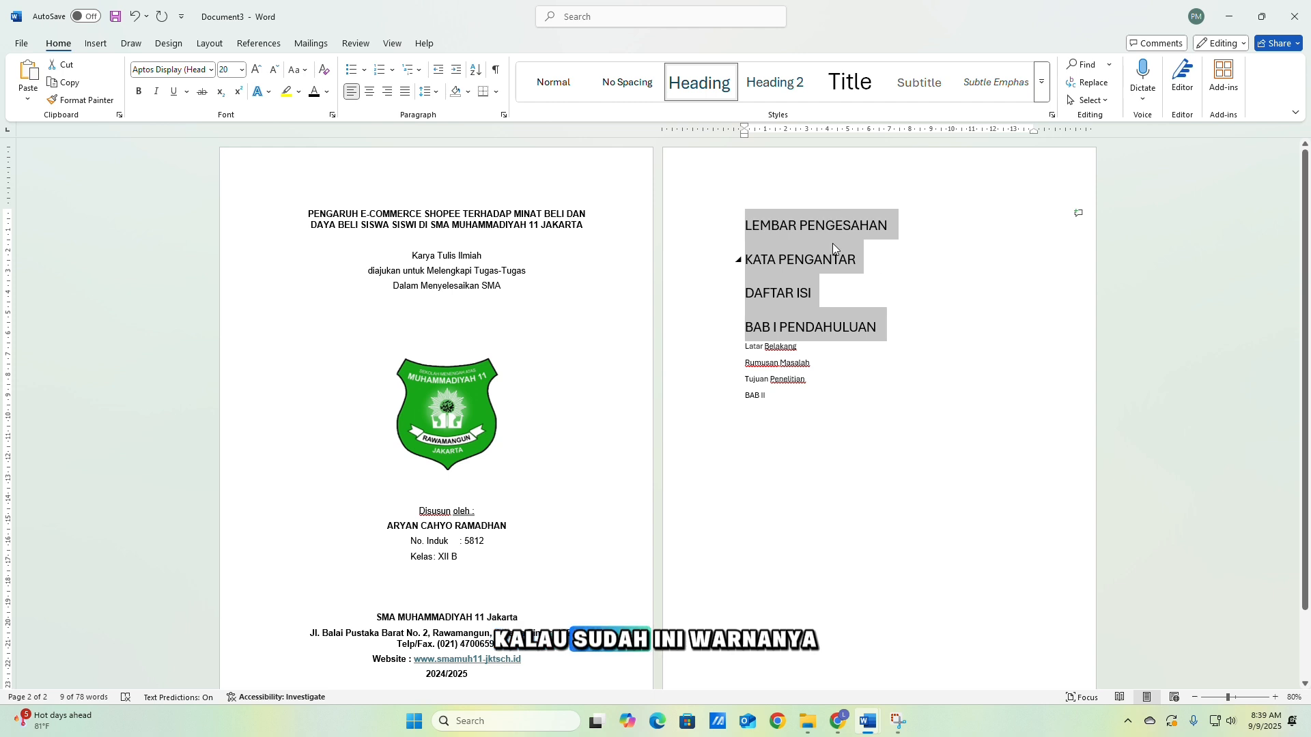
Make the four selected main headings bold and set their font to Arial, size 14.
click(142, 96)
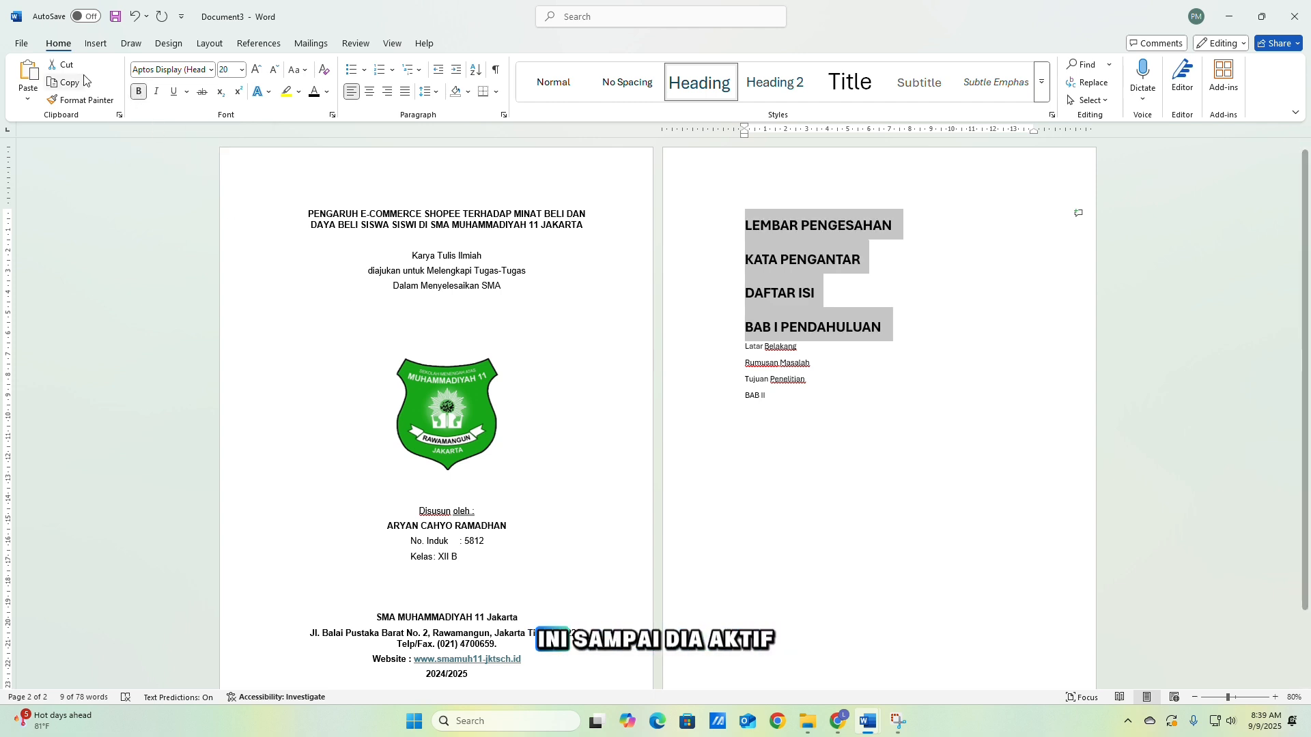
click(209, 72)
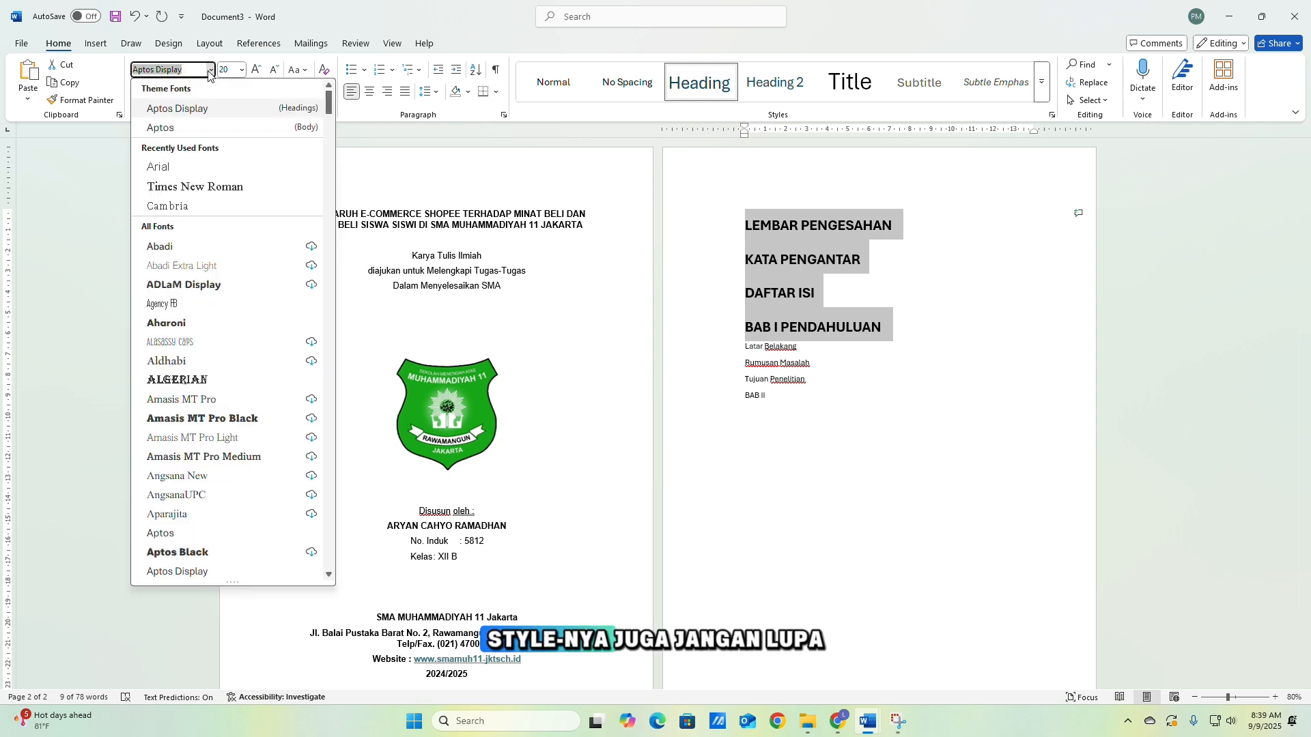
click(191, 168)
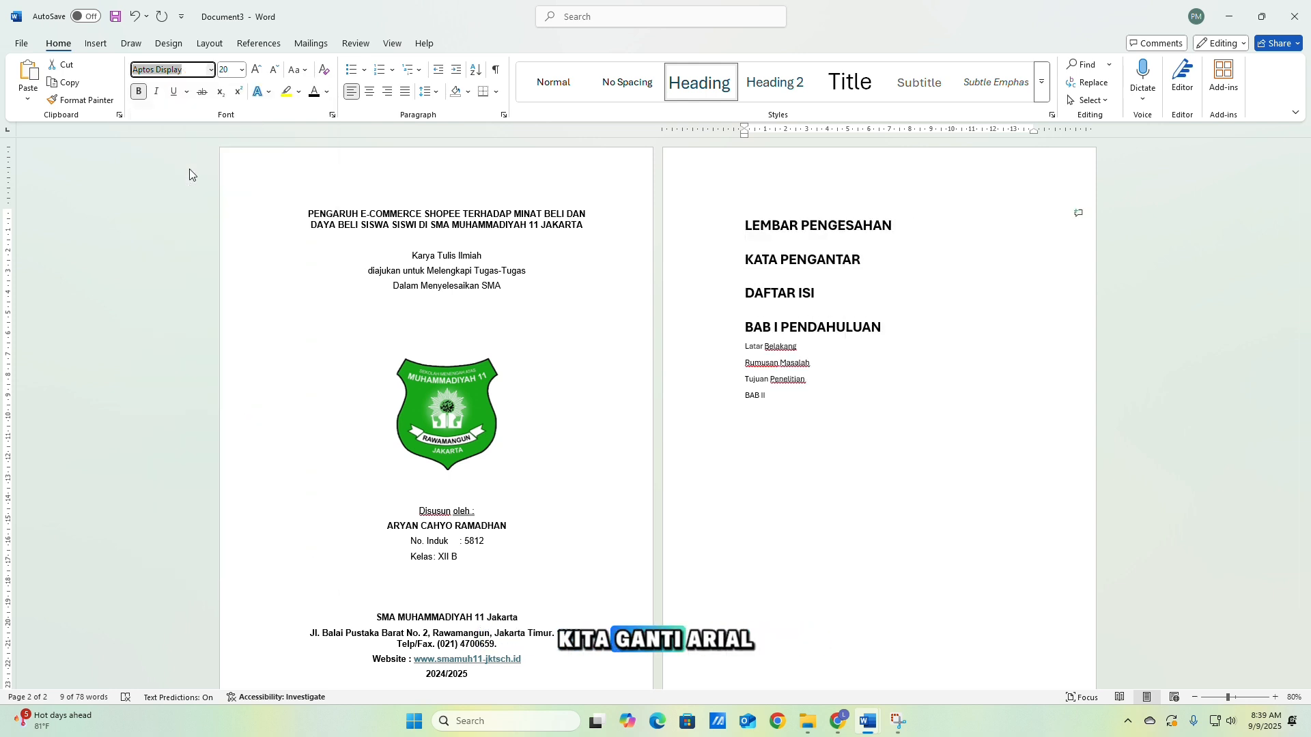
click(242, 69)
click(231, 166)
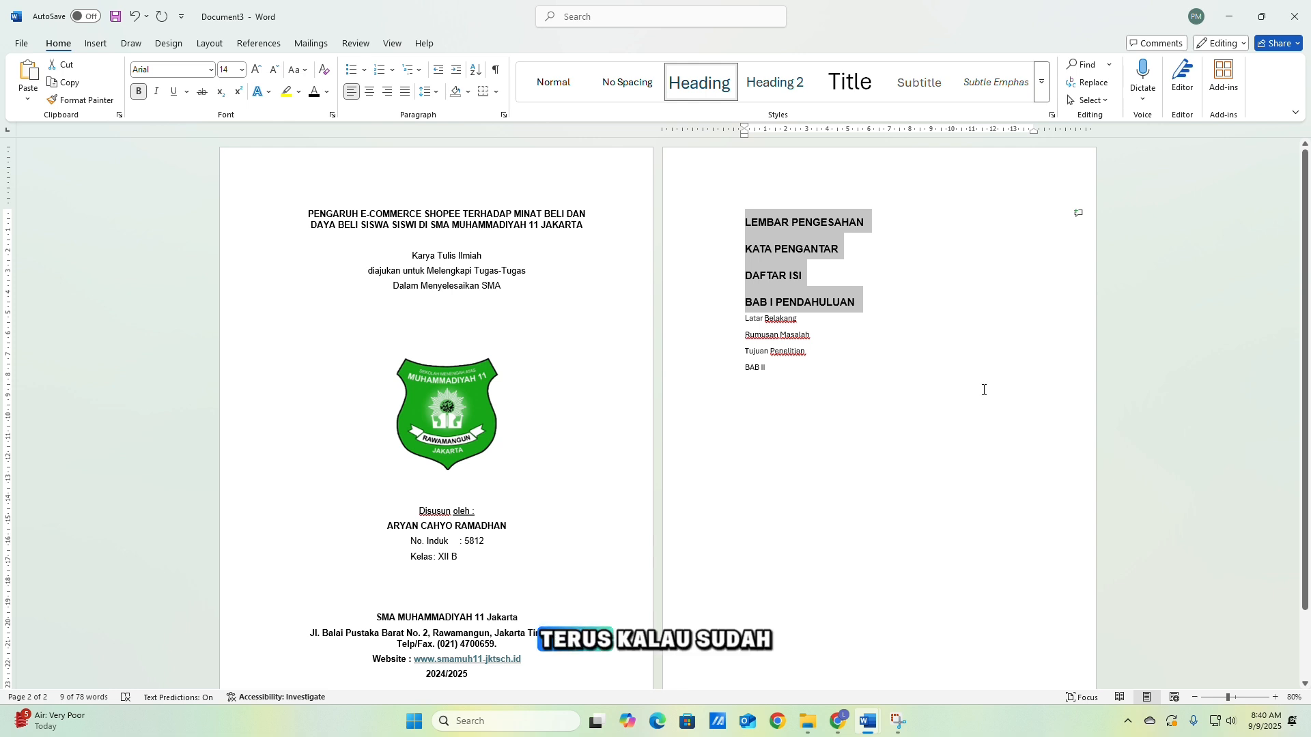
Set the four main headings' line spacing to 1.5 lines, with 0 pt spacing before and after.
click(503, 117)
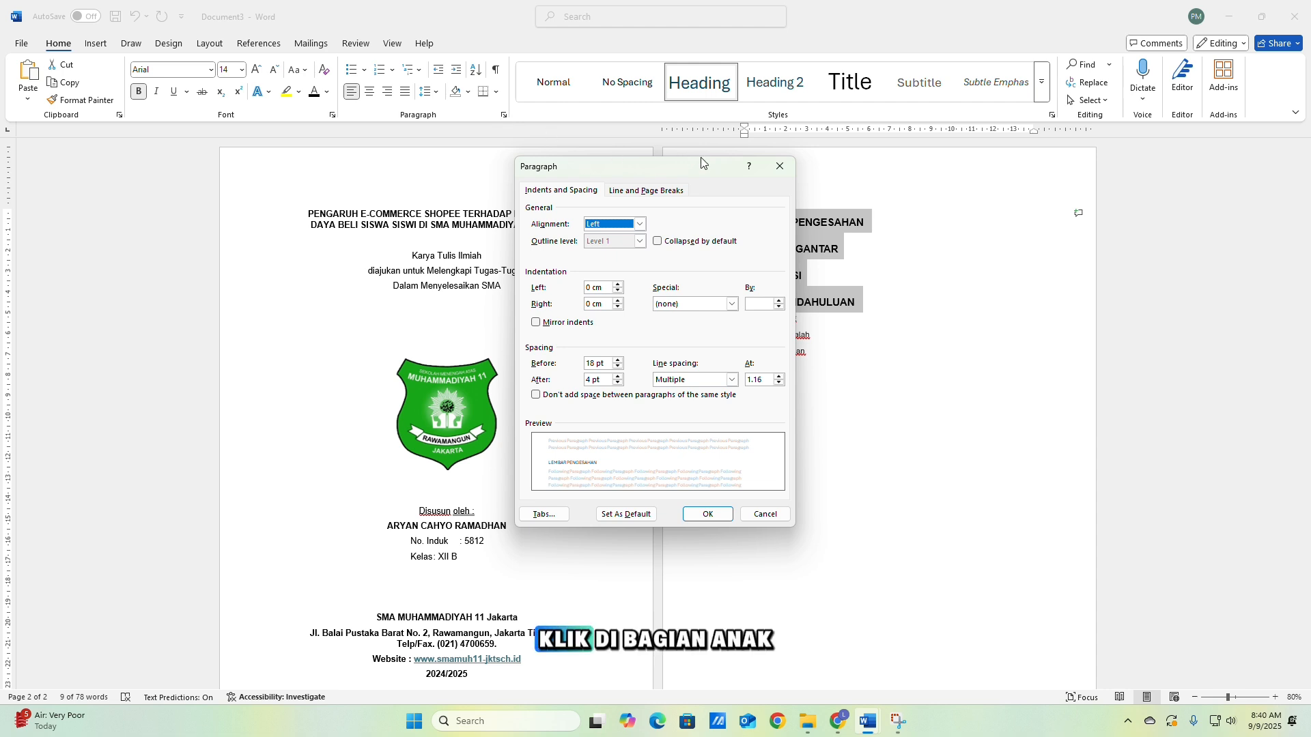
click(779, 166)
click(505, 116)
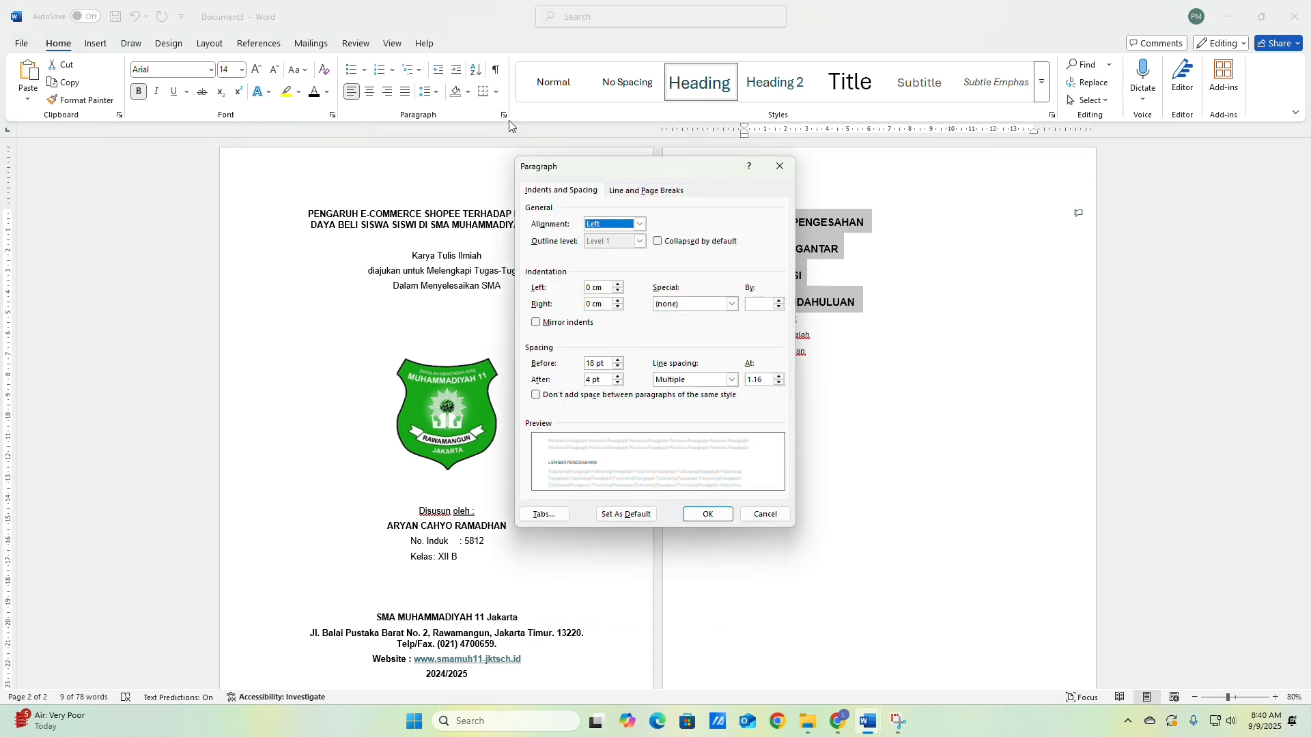
click(732, 380)
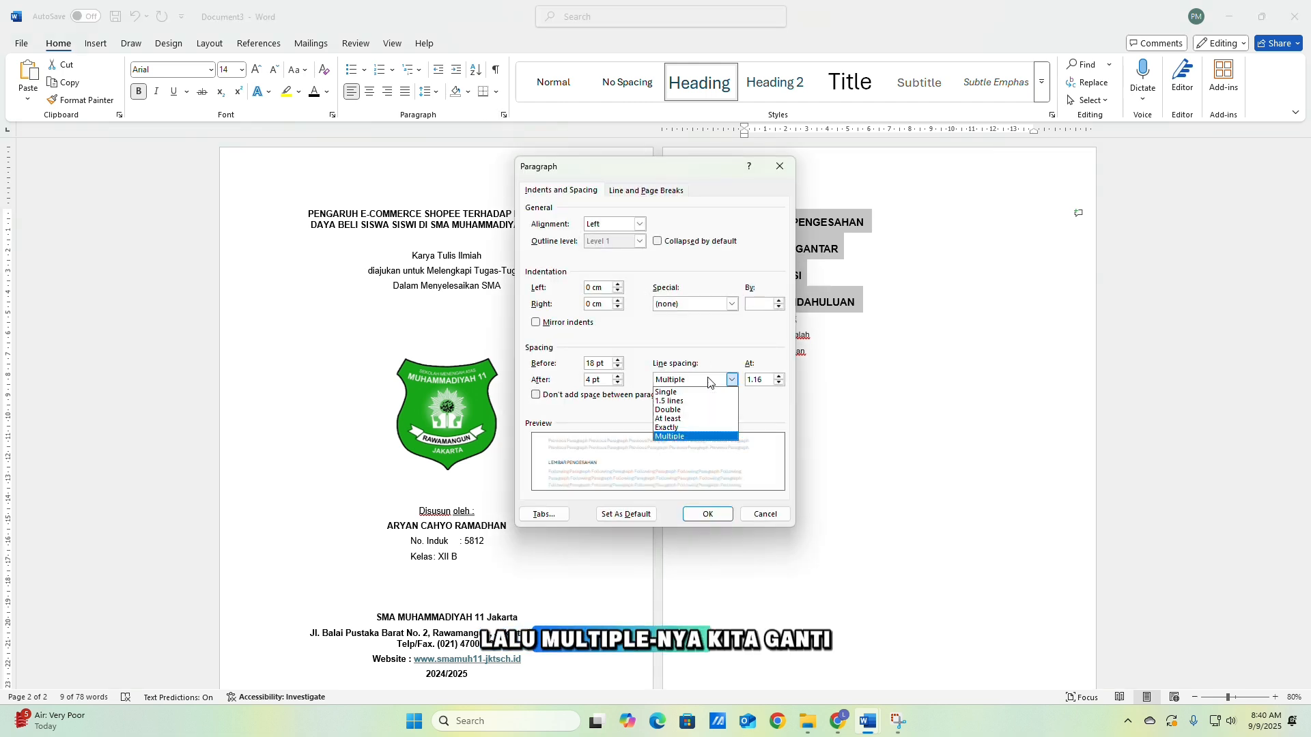
click(702, 401)
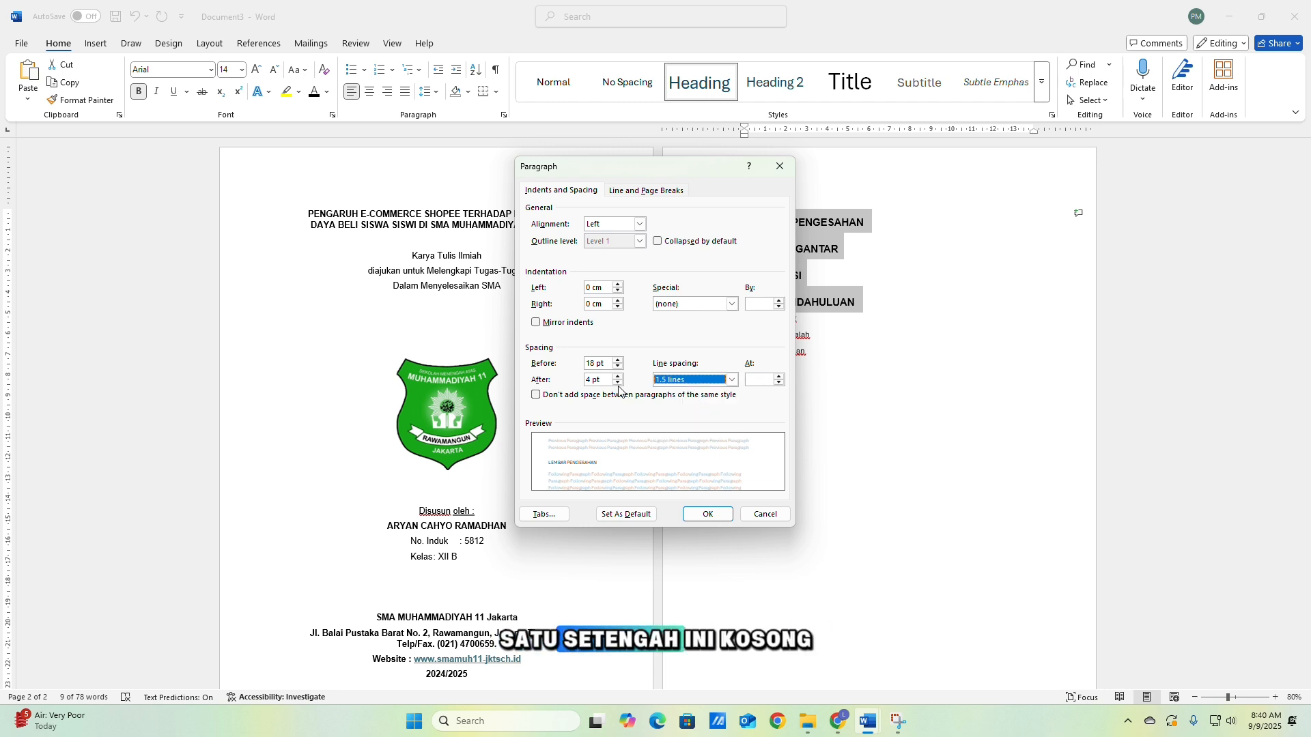
click(619, 384)
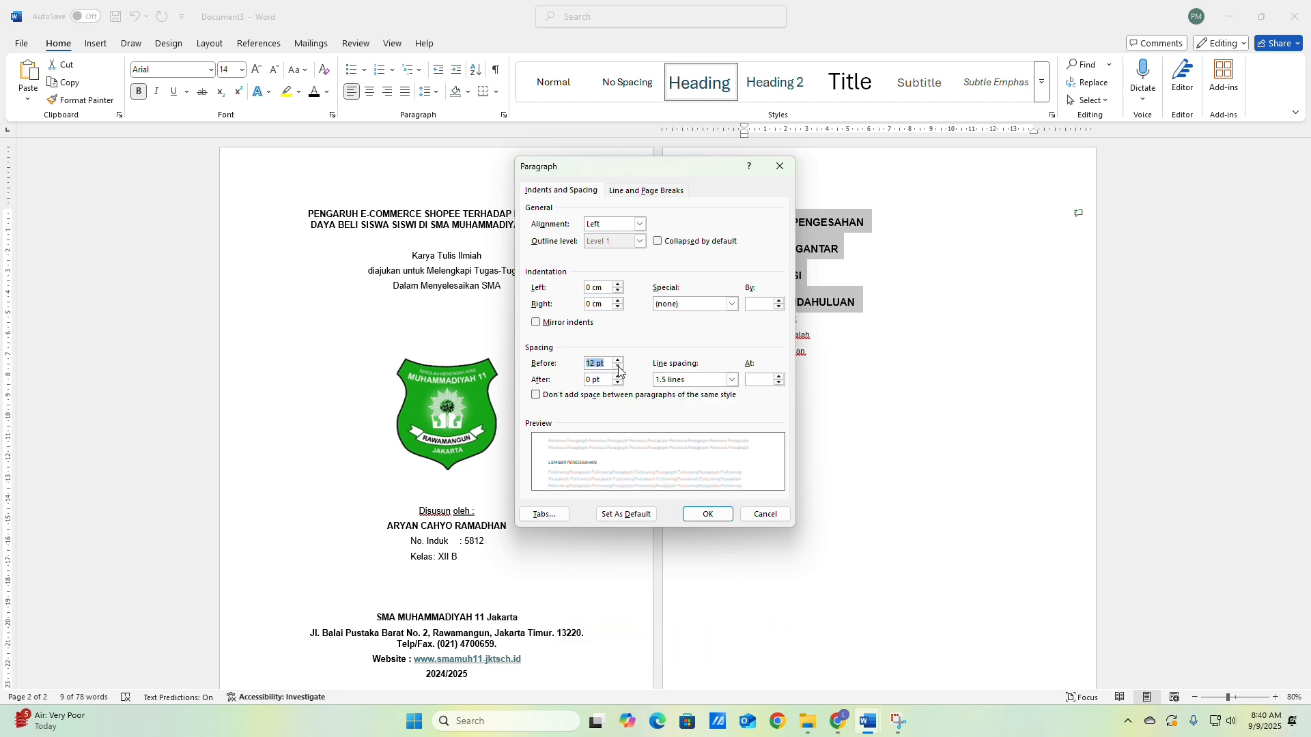
double_click(619, 368)
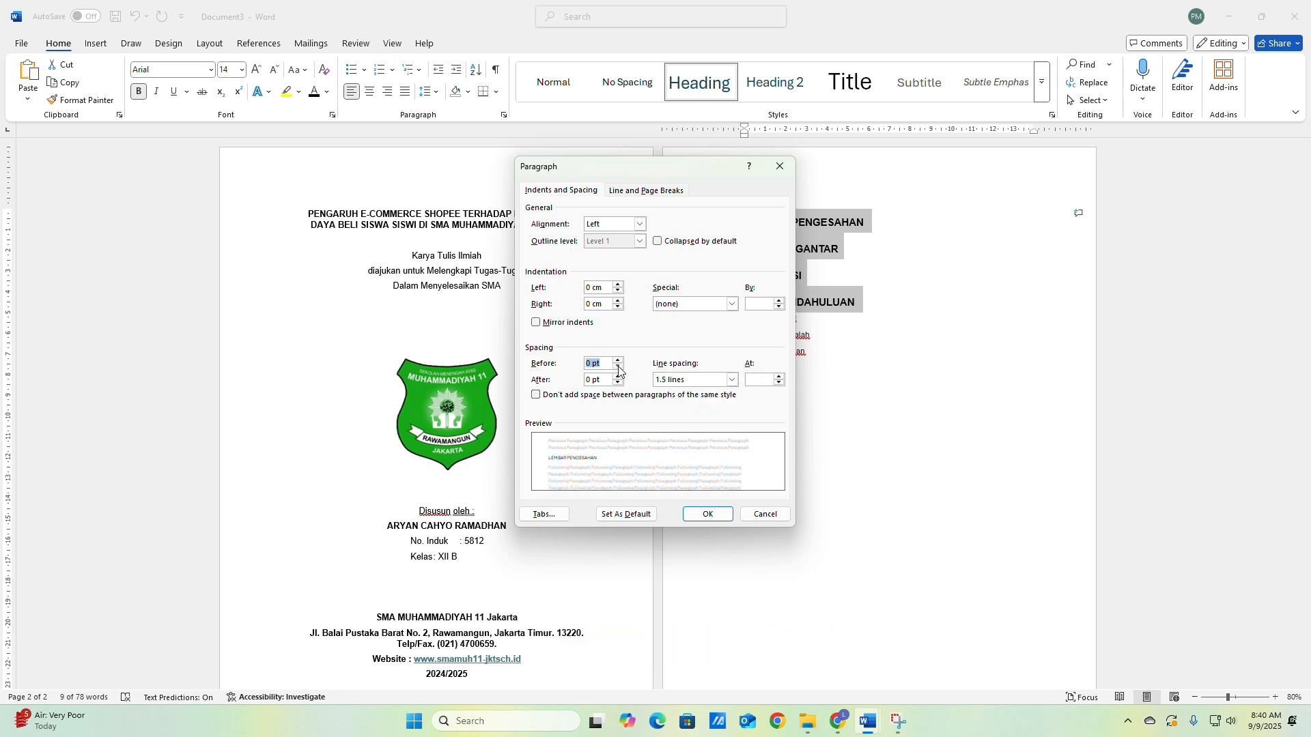
click(710, 516)
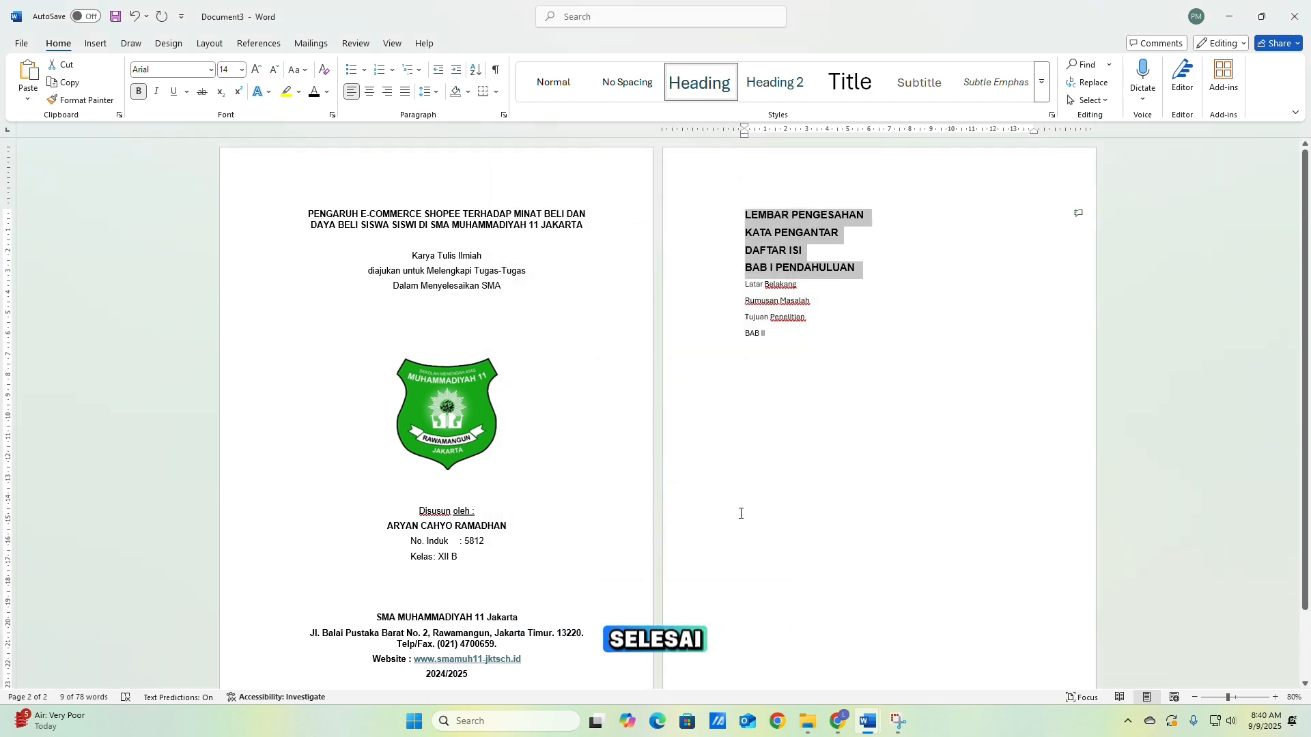
click(790, 347)
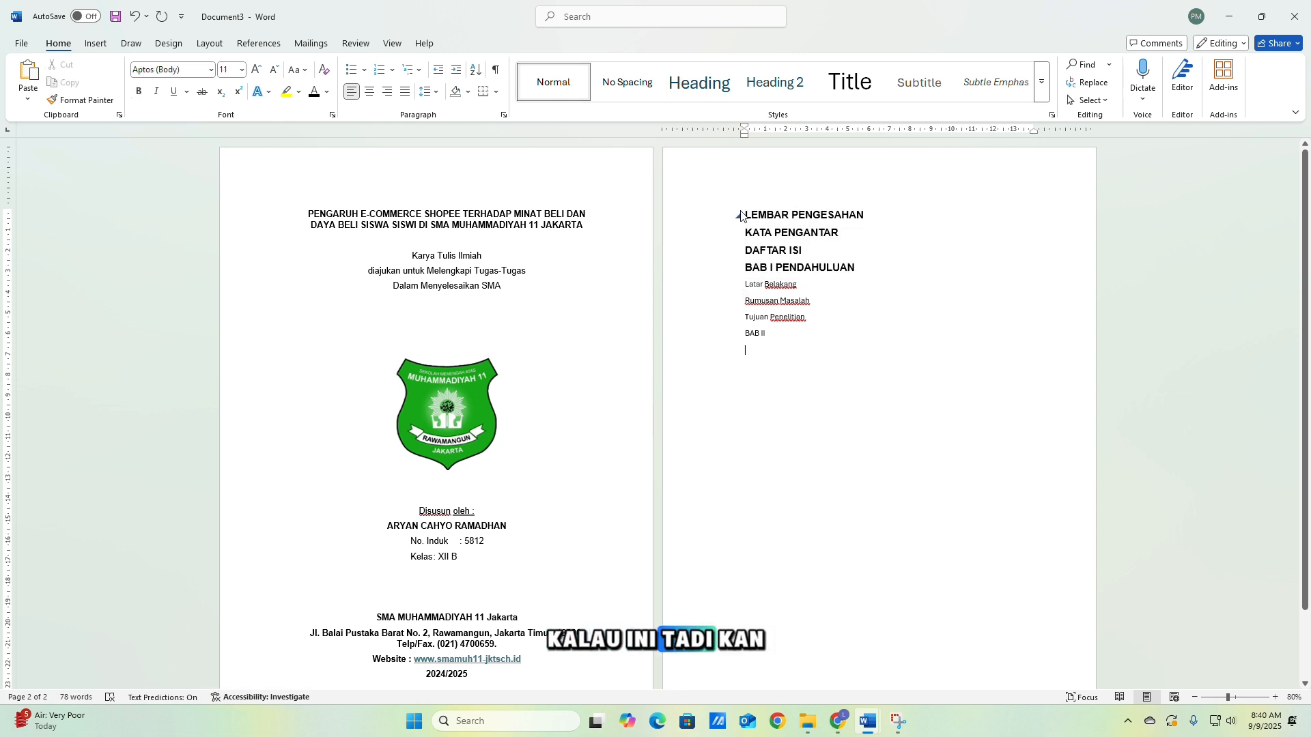
Apply the Heading 2 style with black text to Latar Belakang, Rumusan Masalah and Tujuan Penelitian.
drag(740, 288, 813, 316)
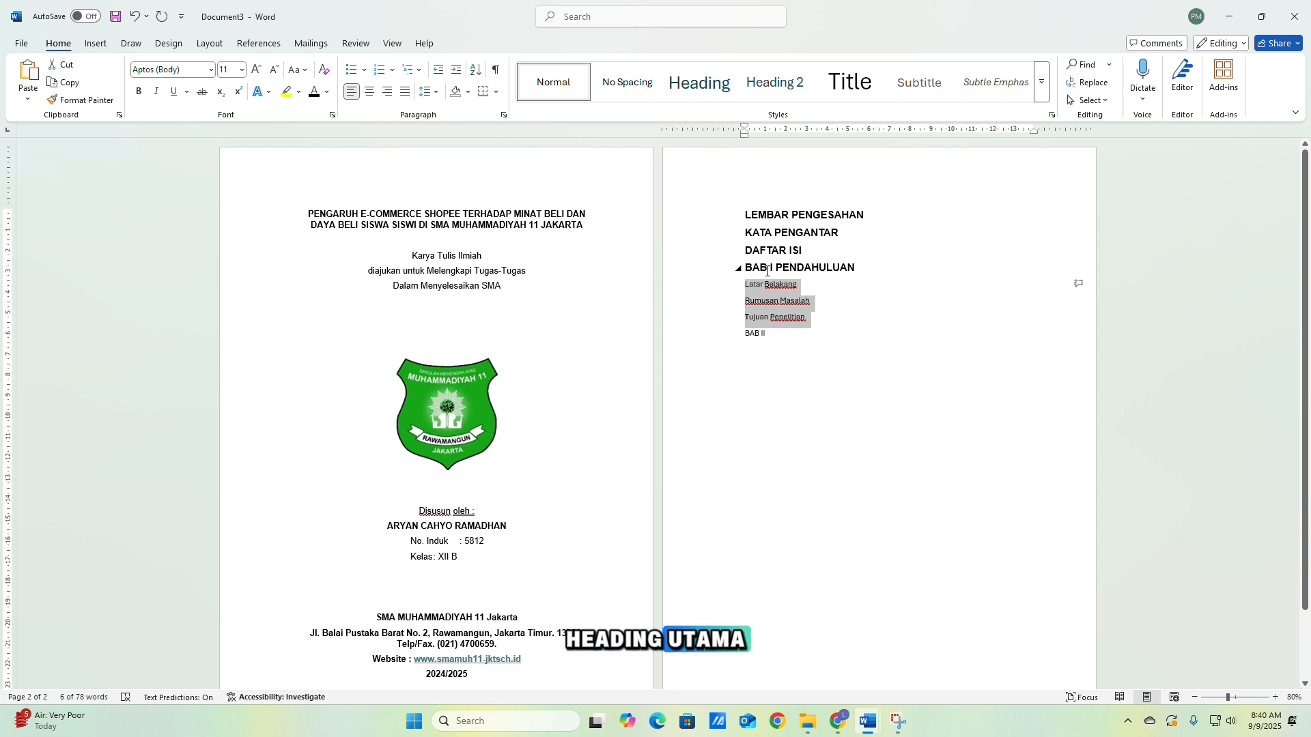
click(776, 83)
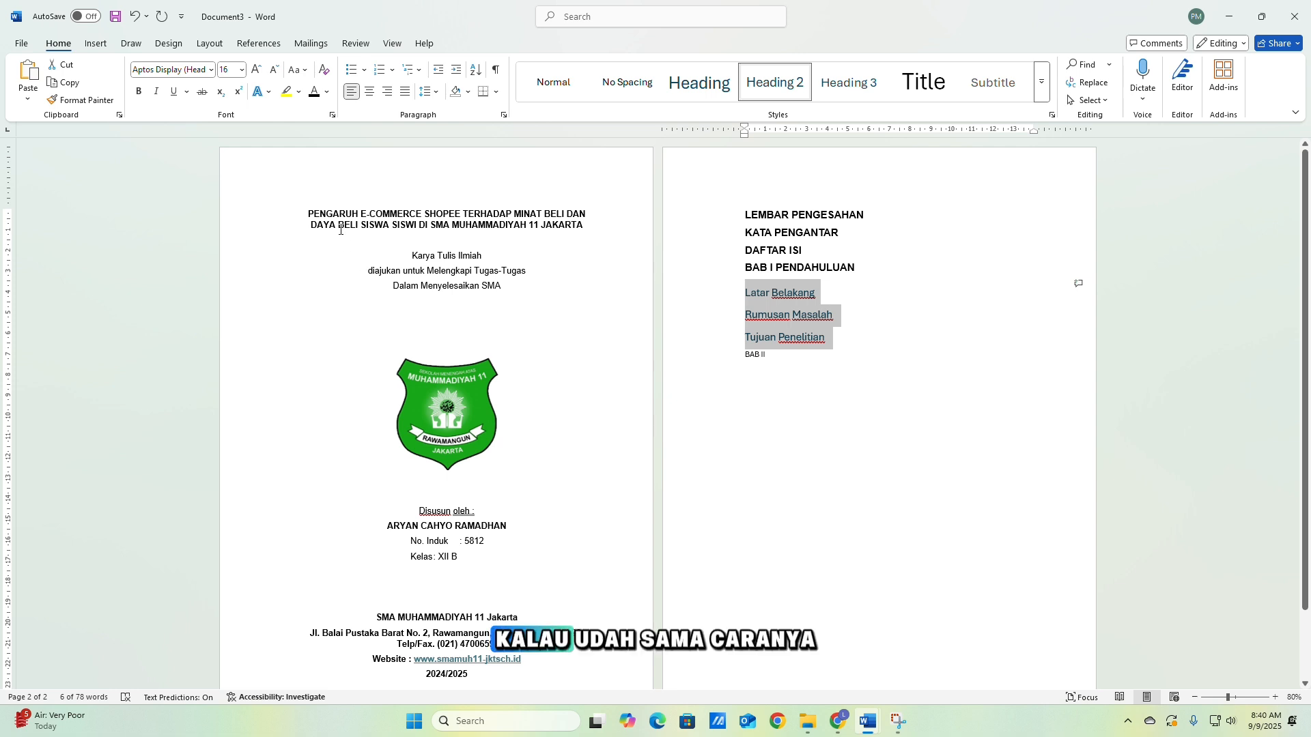
click(327, 92)
click(352, 219)
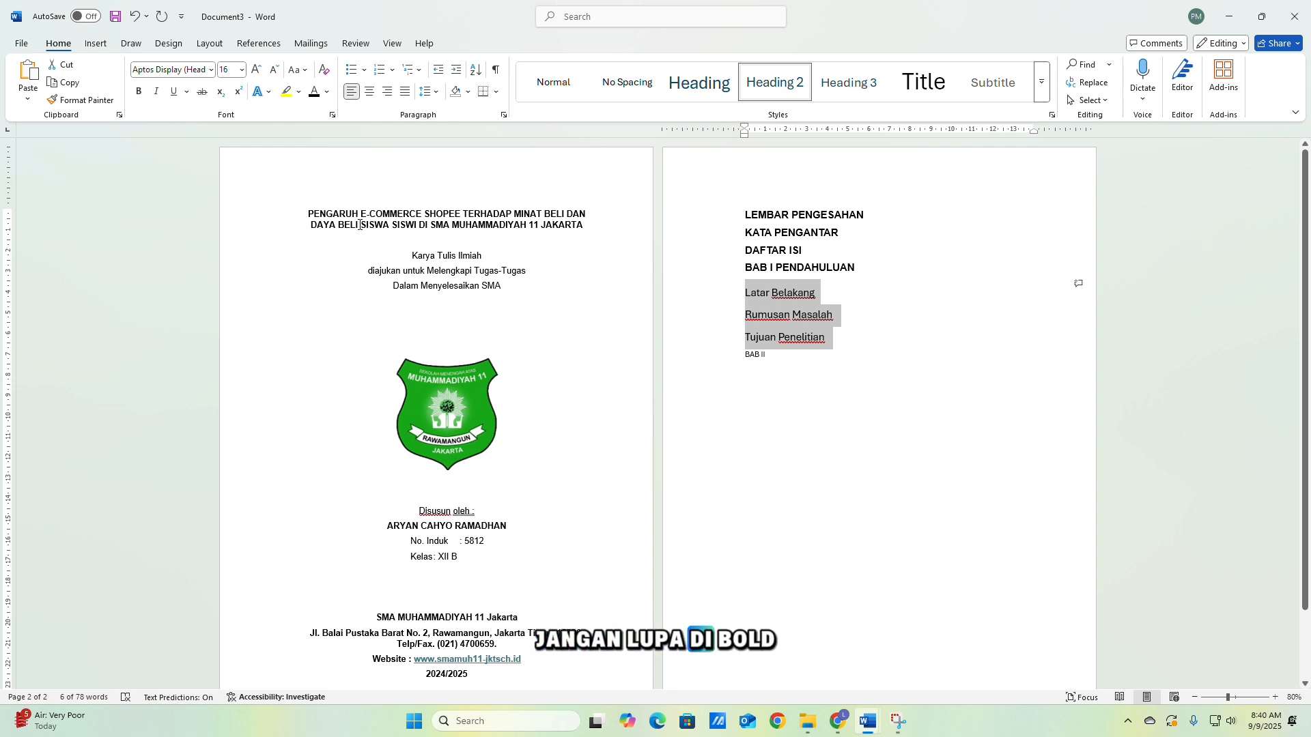
Make the three subheadings under BAB I PENDAHULUAN bold and set their font to Arial, size 12.
key(ctrl+b)
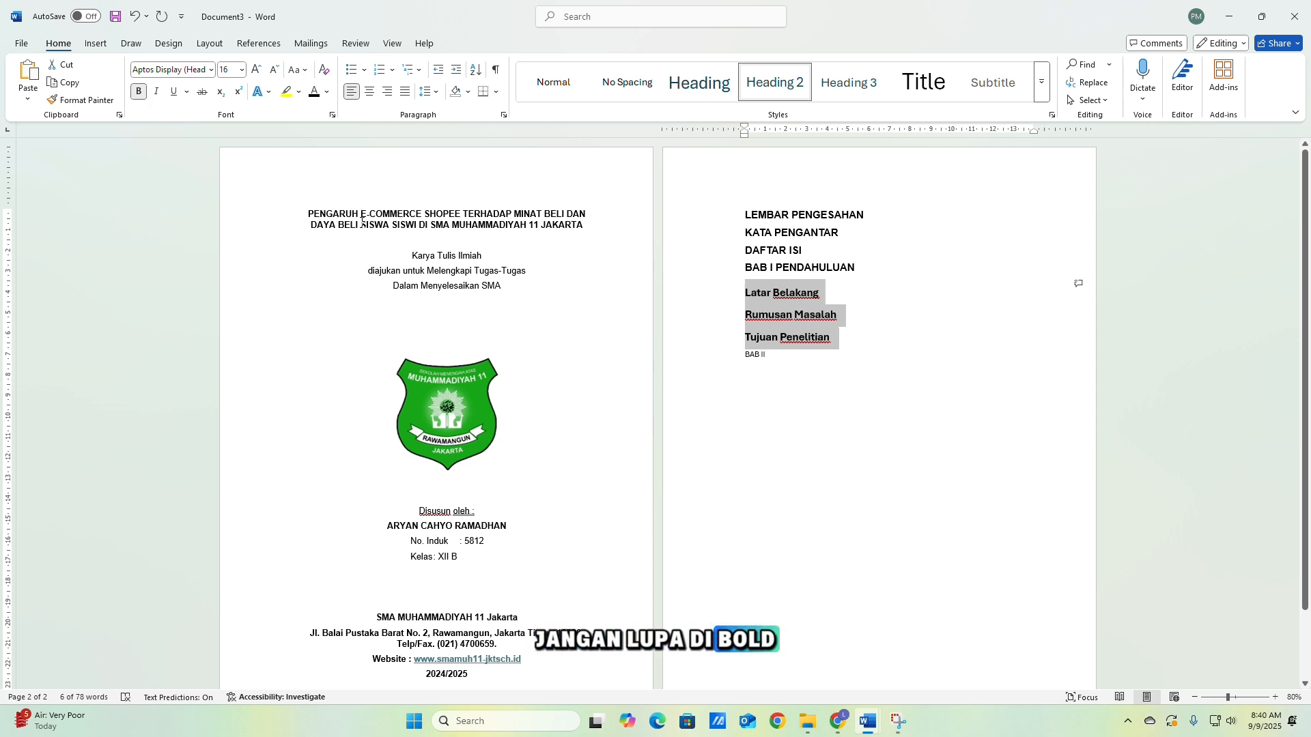
click(211, 70)
click(164, 167)
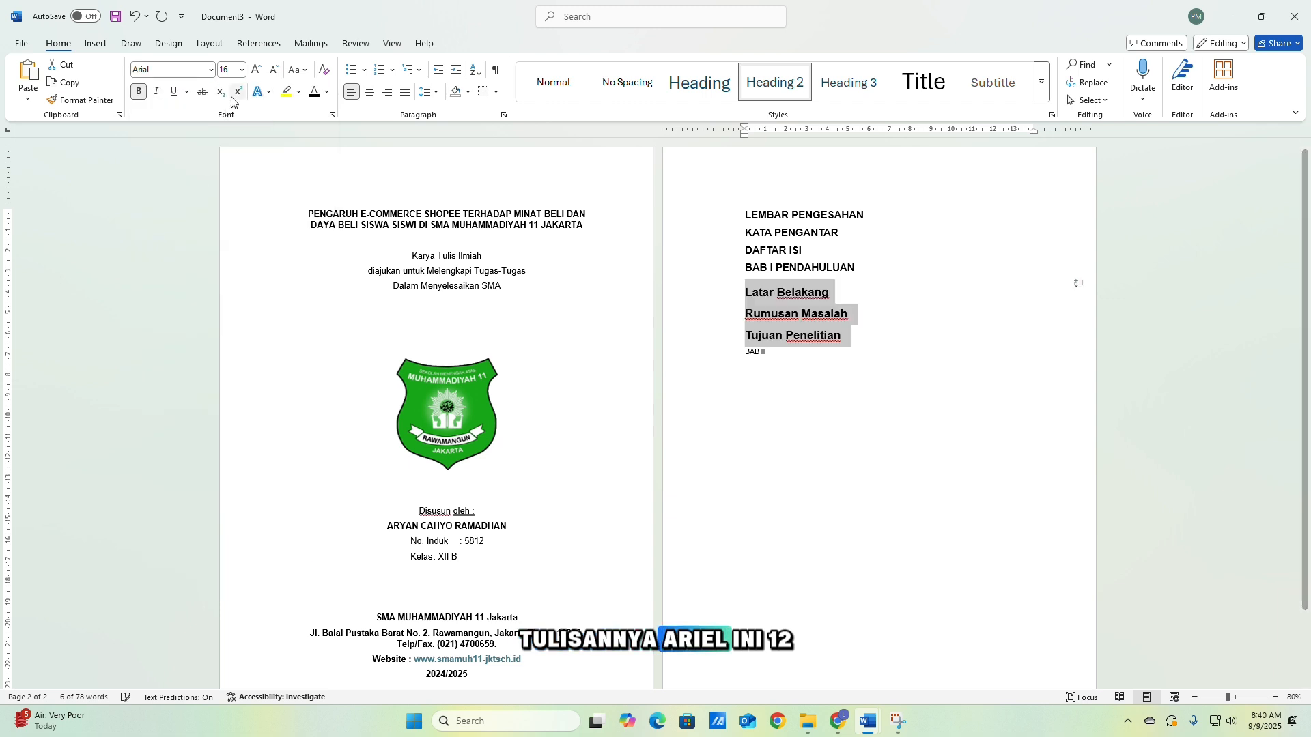
click(242, 70)
click(229, 162)
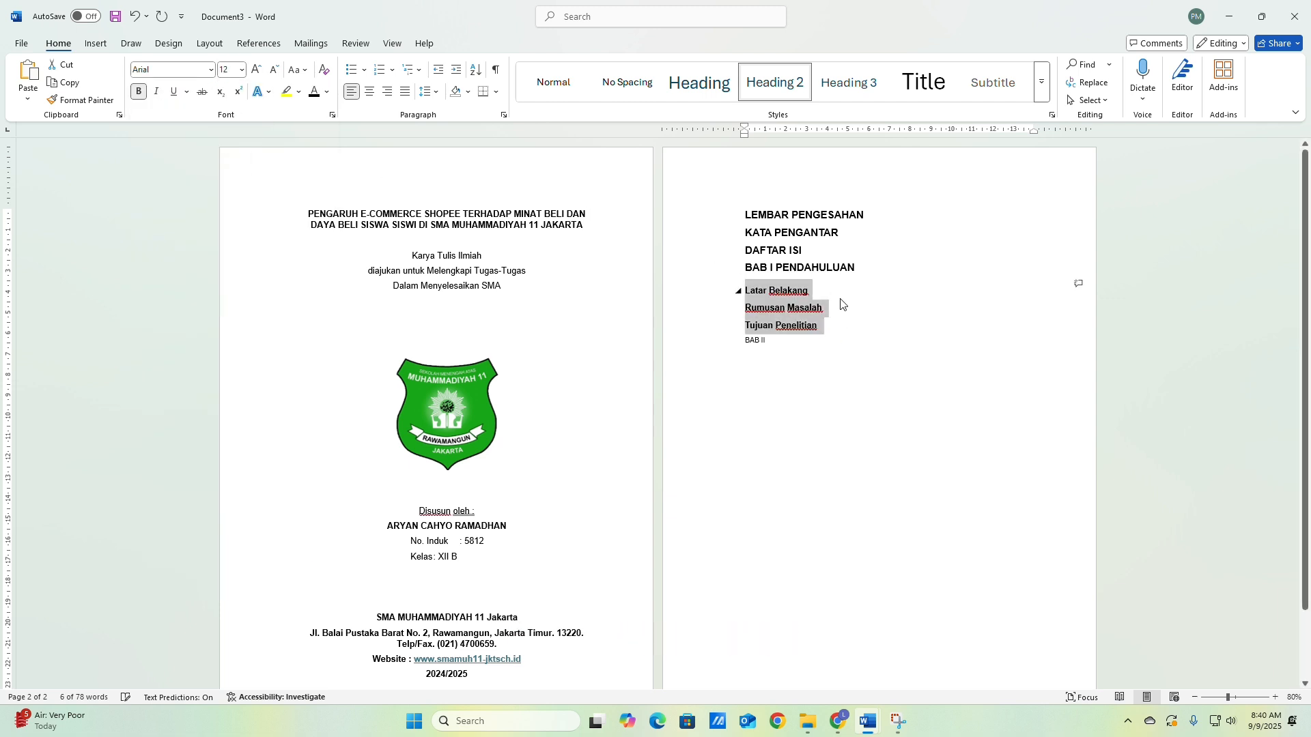
click(858, 362)
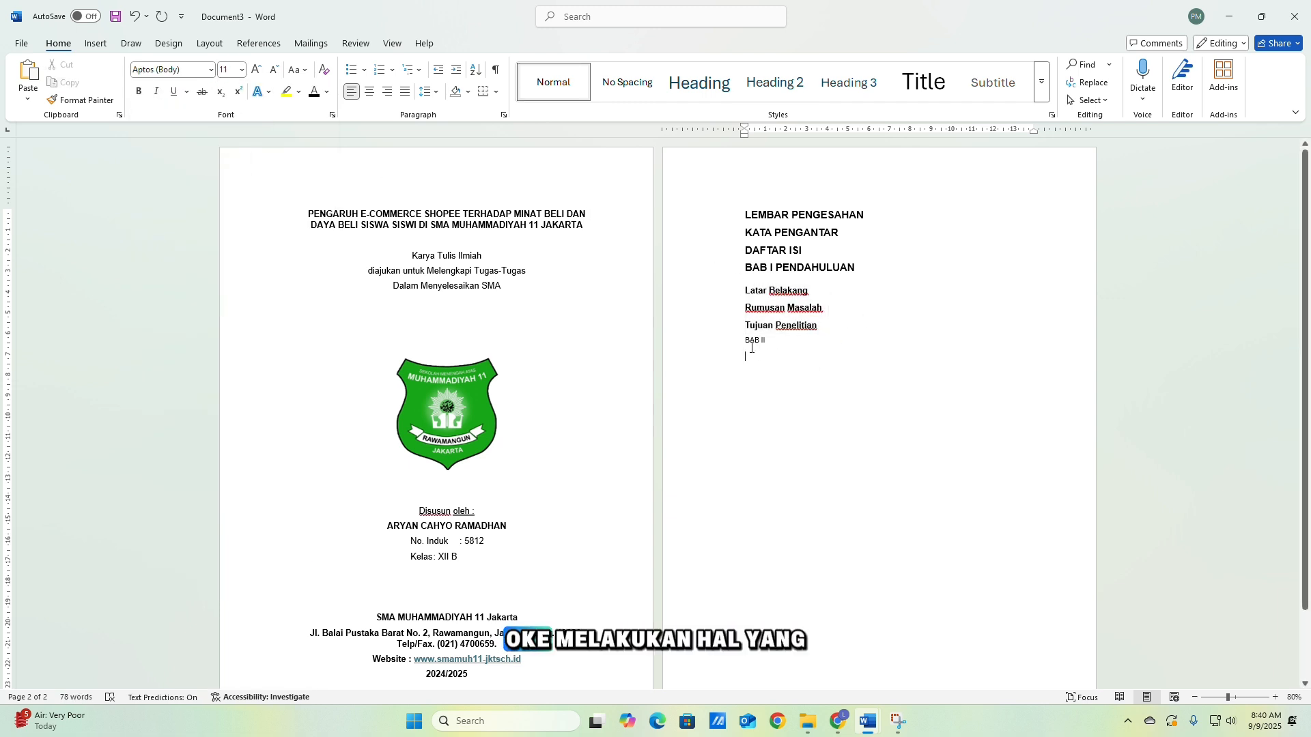
Complete the BAB II line with the title KAJIAN PUSTAKA.
drag(745, 341, 772, 343)
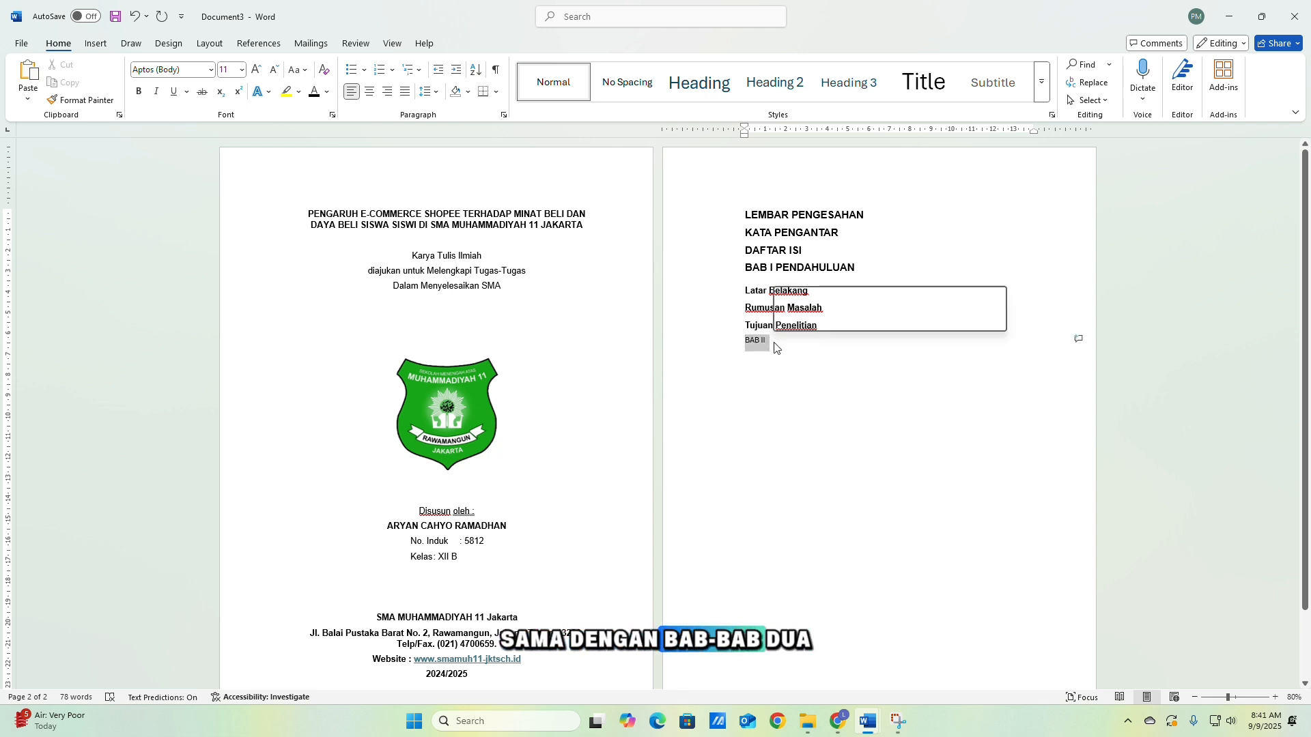
click(786, 344)
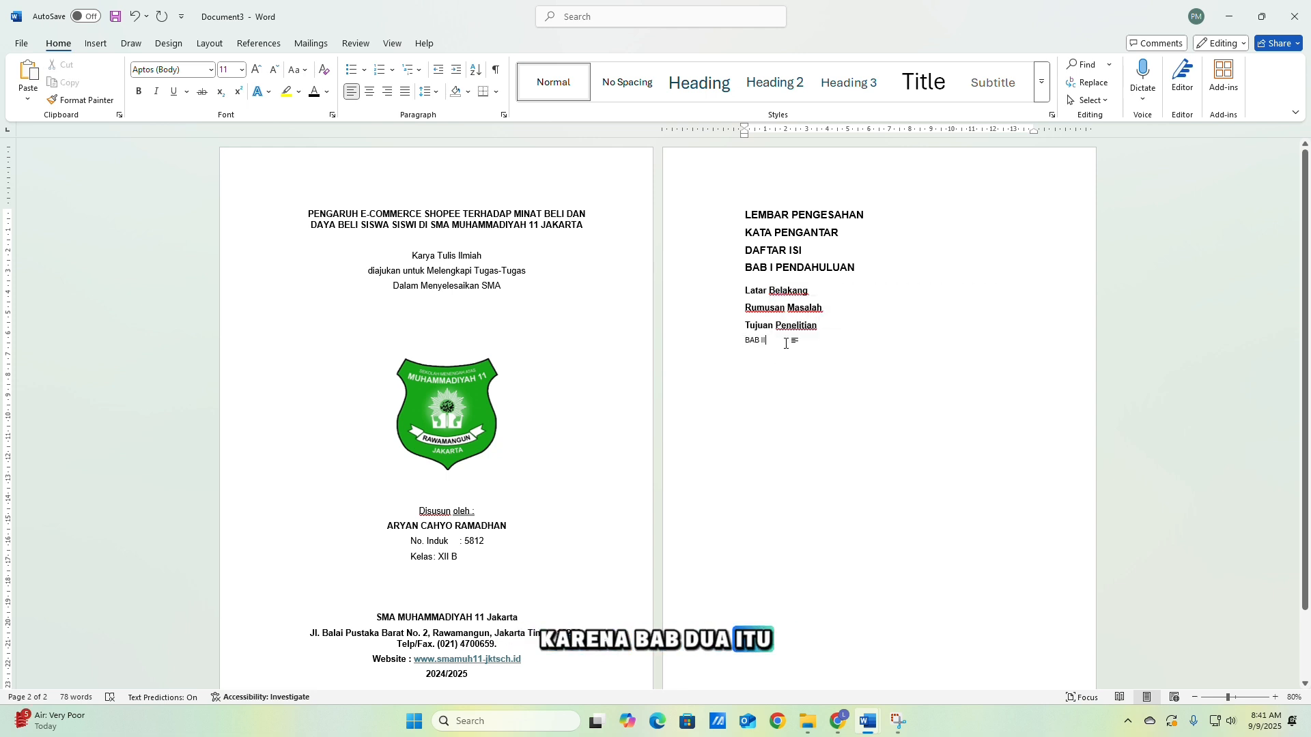
text(KAJI)
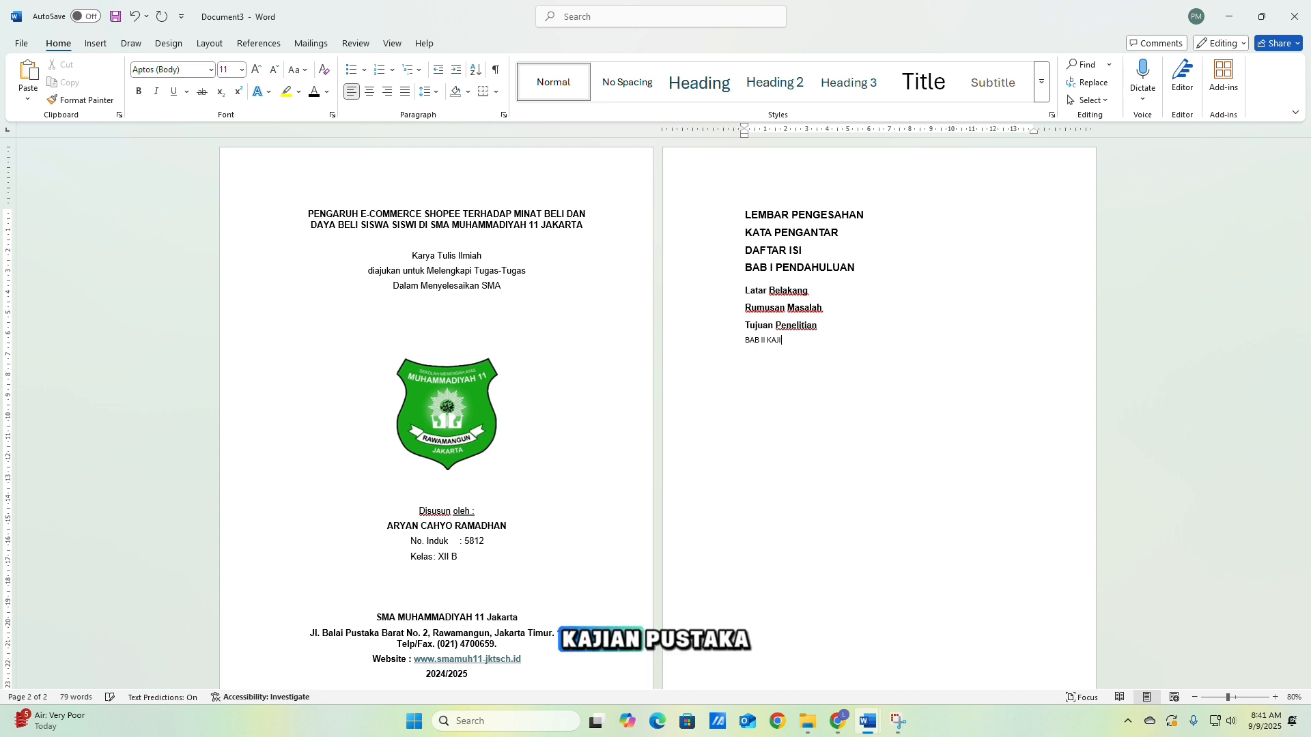
text(AN PUSTAK)
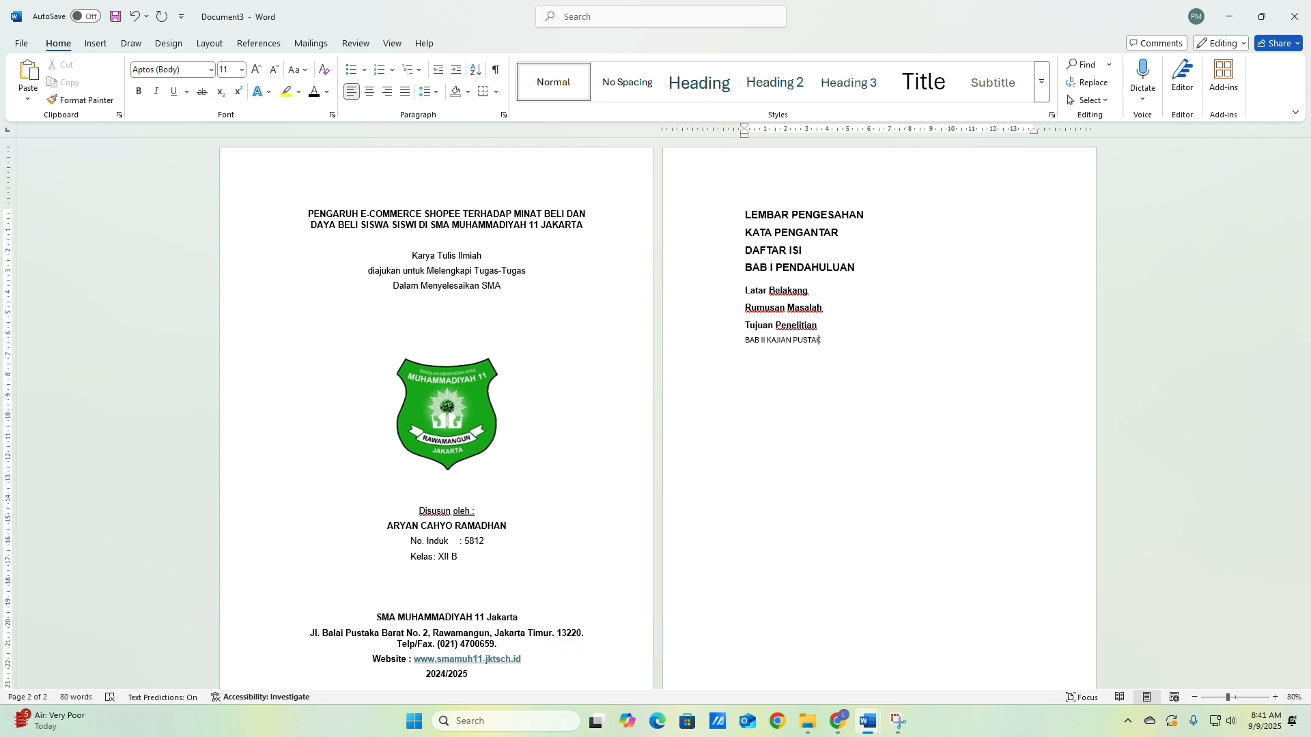
text(A)
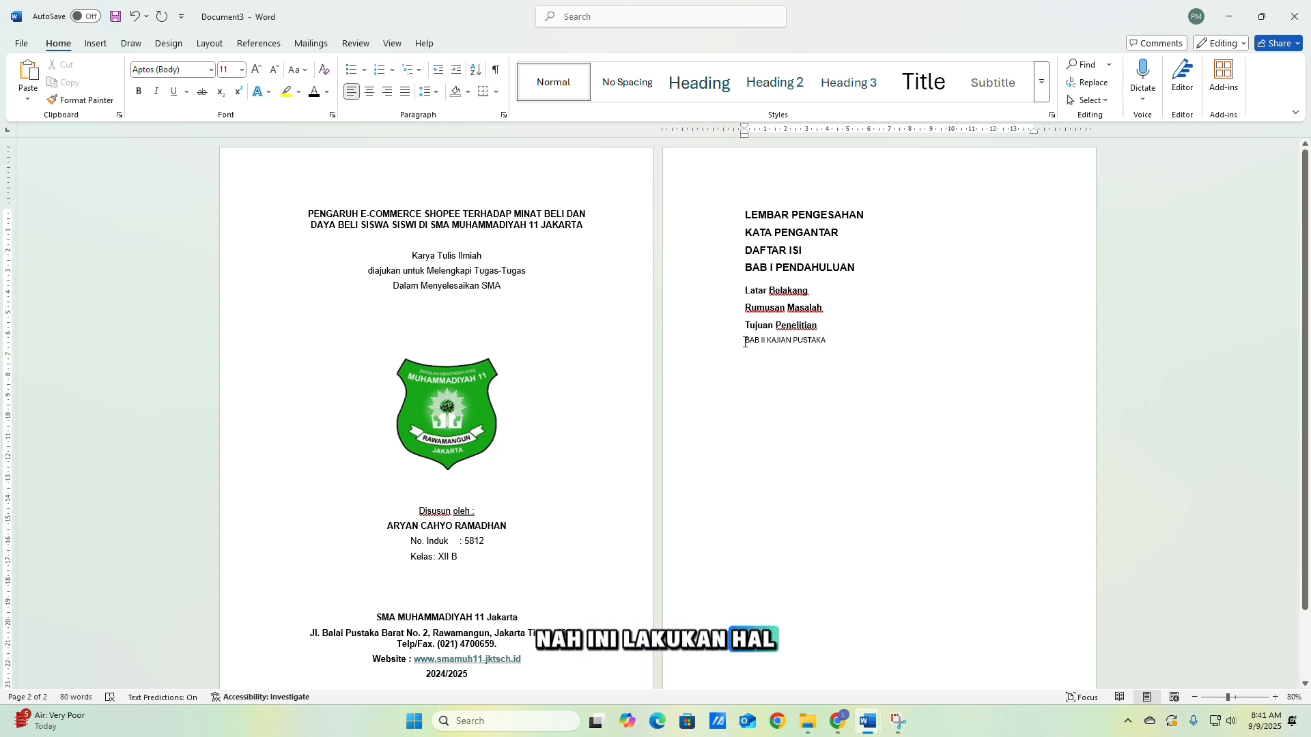
Apply the Heading 1 style with black text to the BAB II KAJIAN PUSTAKA line.
drag(745, 341, 831, 342)
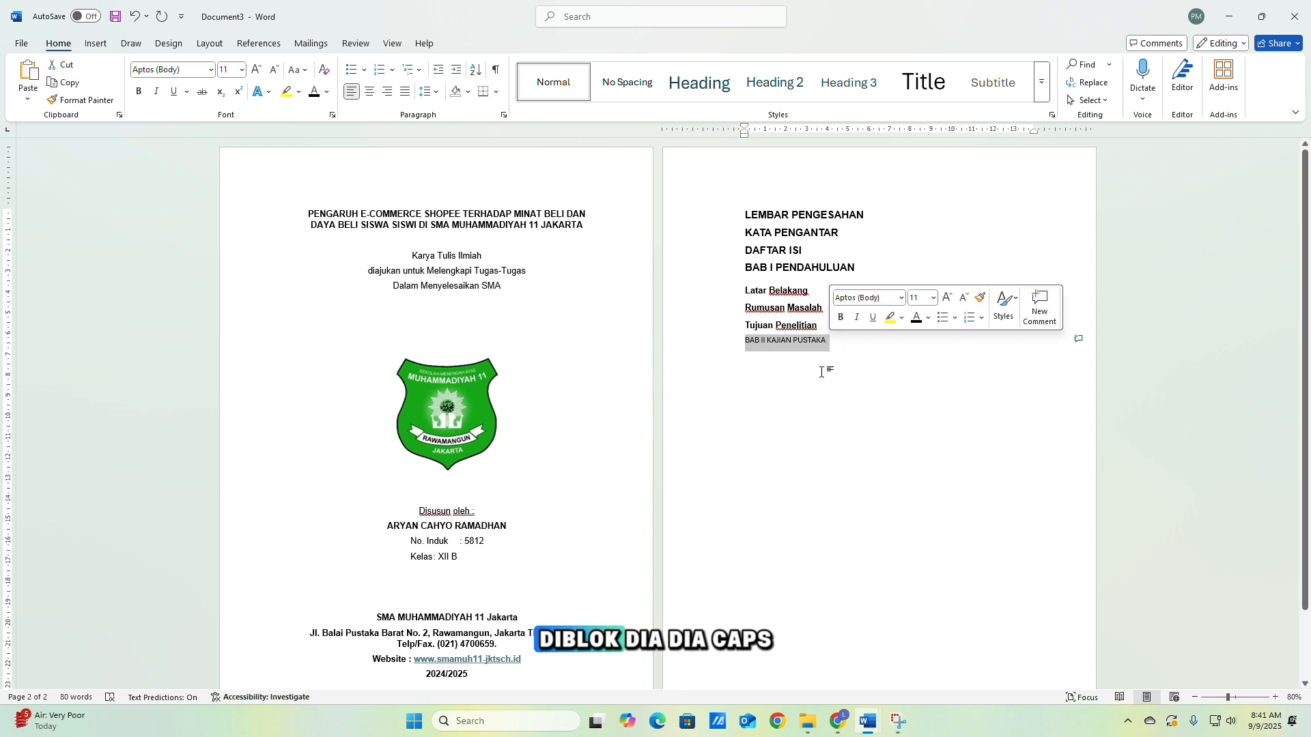
click(687, 87)
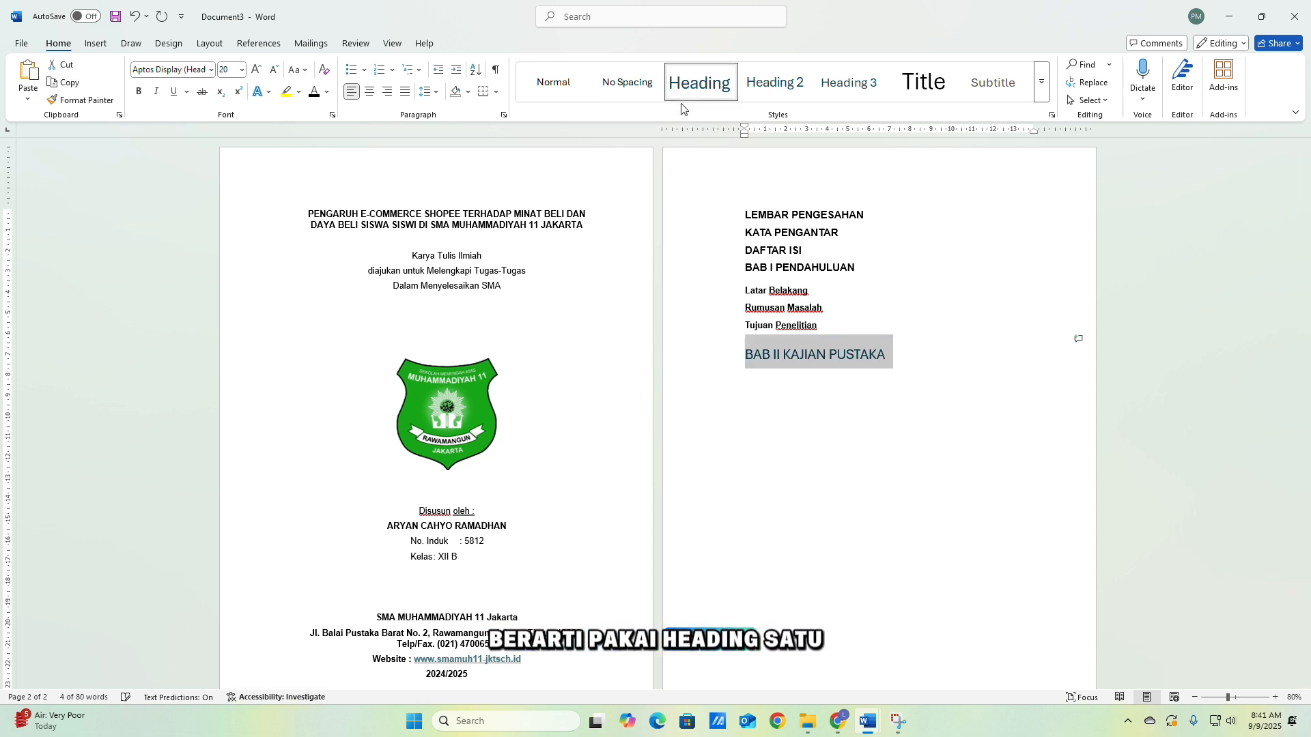
click(314, 91)
Make the BAB II KAJIAN PUSTAKA heading bold and set its font to Arial, size 14.
click(140, 91)
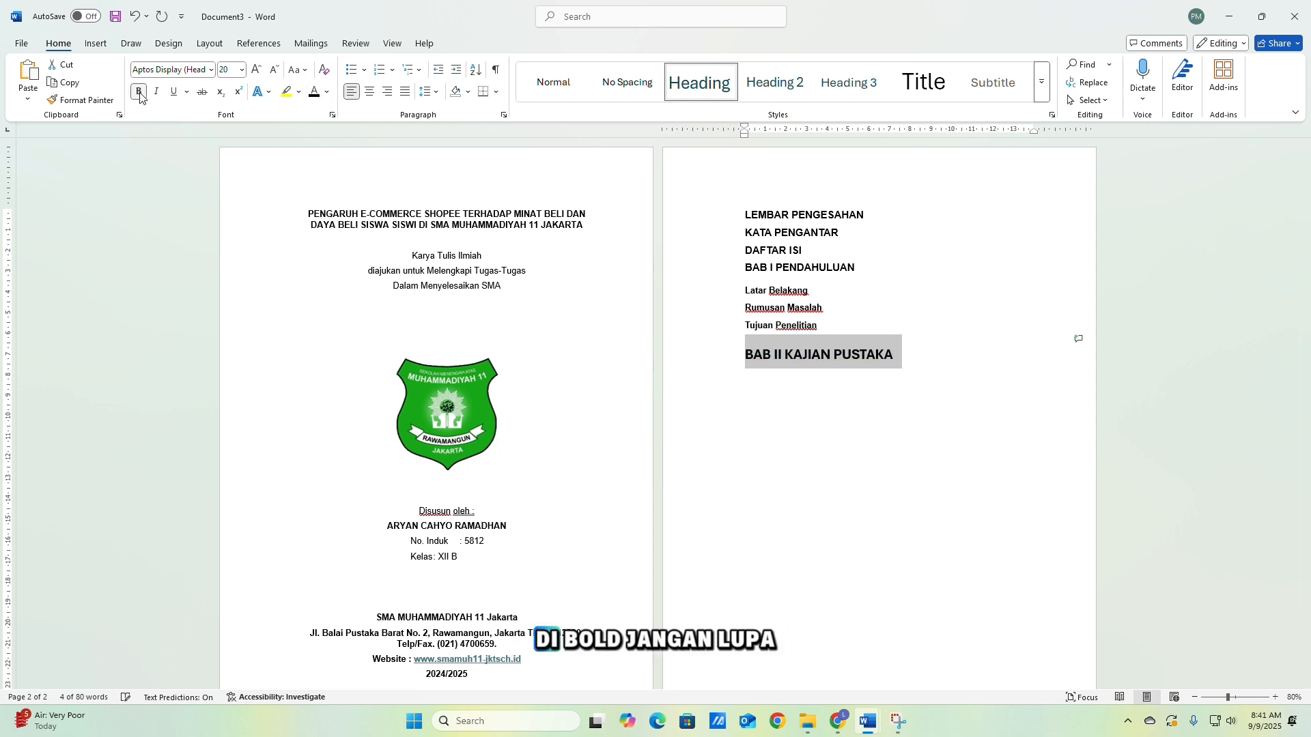
click(211, 70)
click(196, 166)
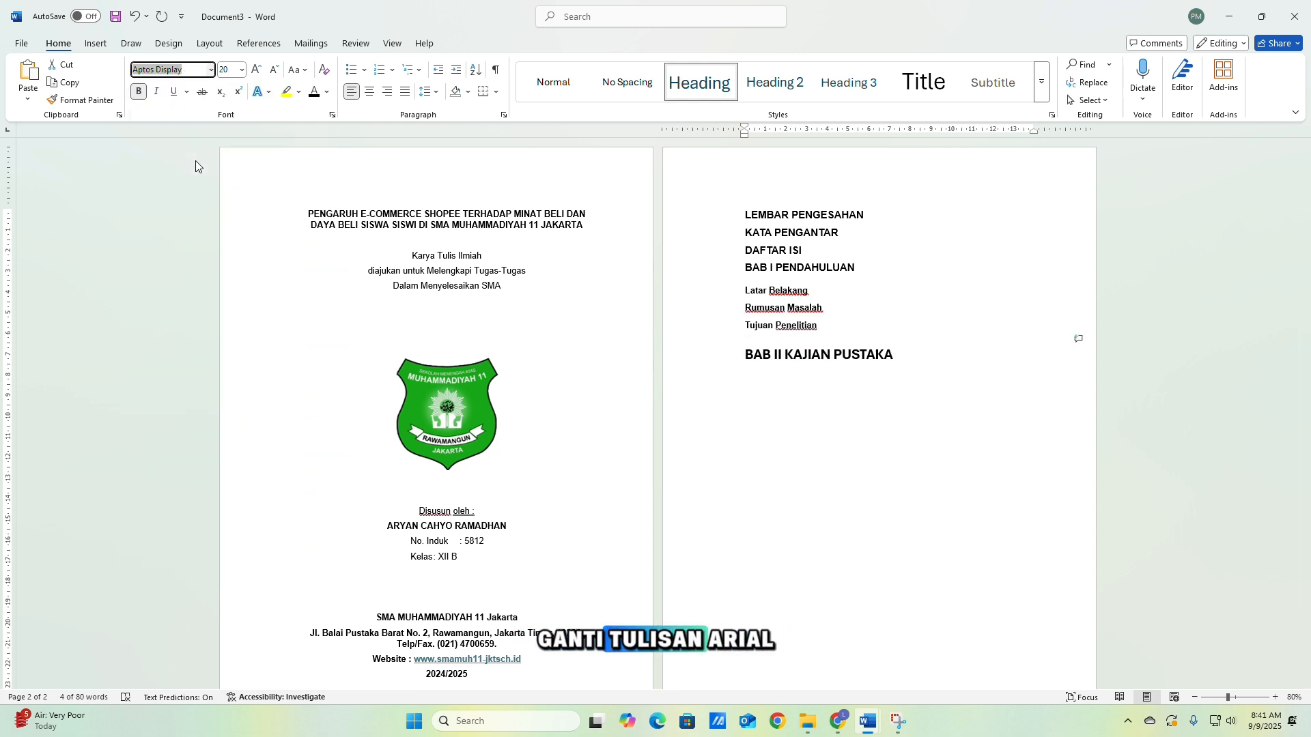
click(242, 70)
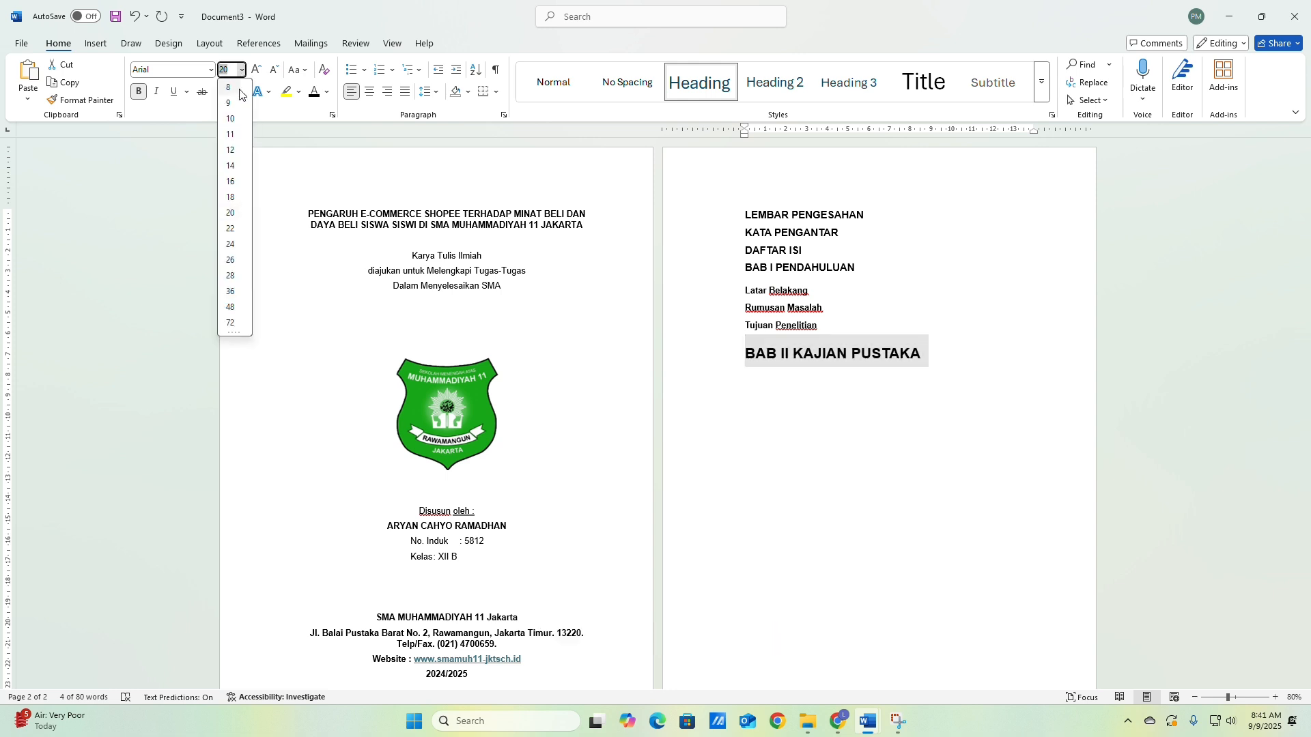
click(239, 166)
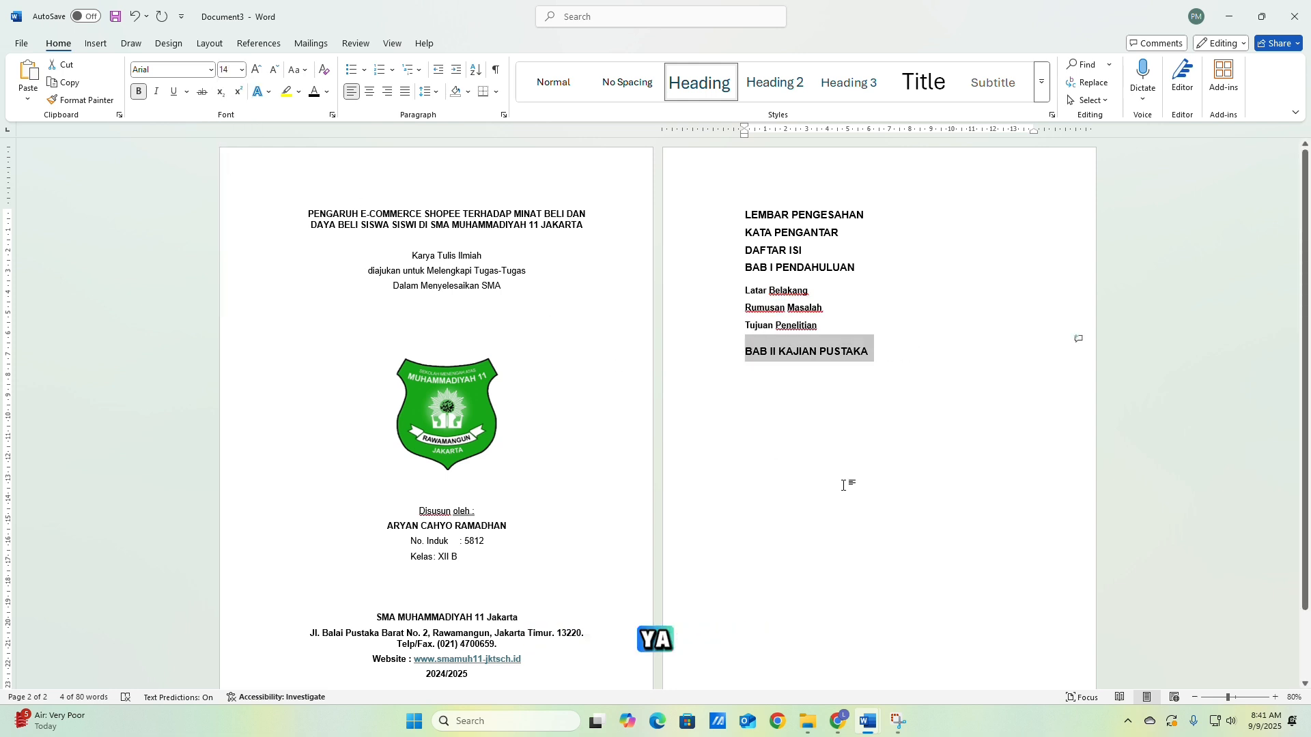
Number the three subheadings under BAB I PENDAHULUAN with the A., B., C. list format.
click(835, 440)
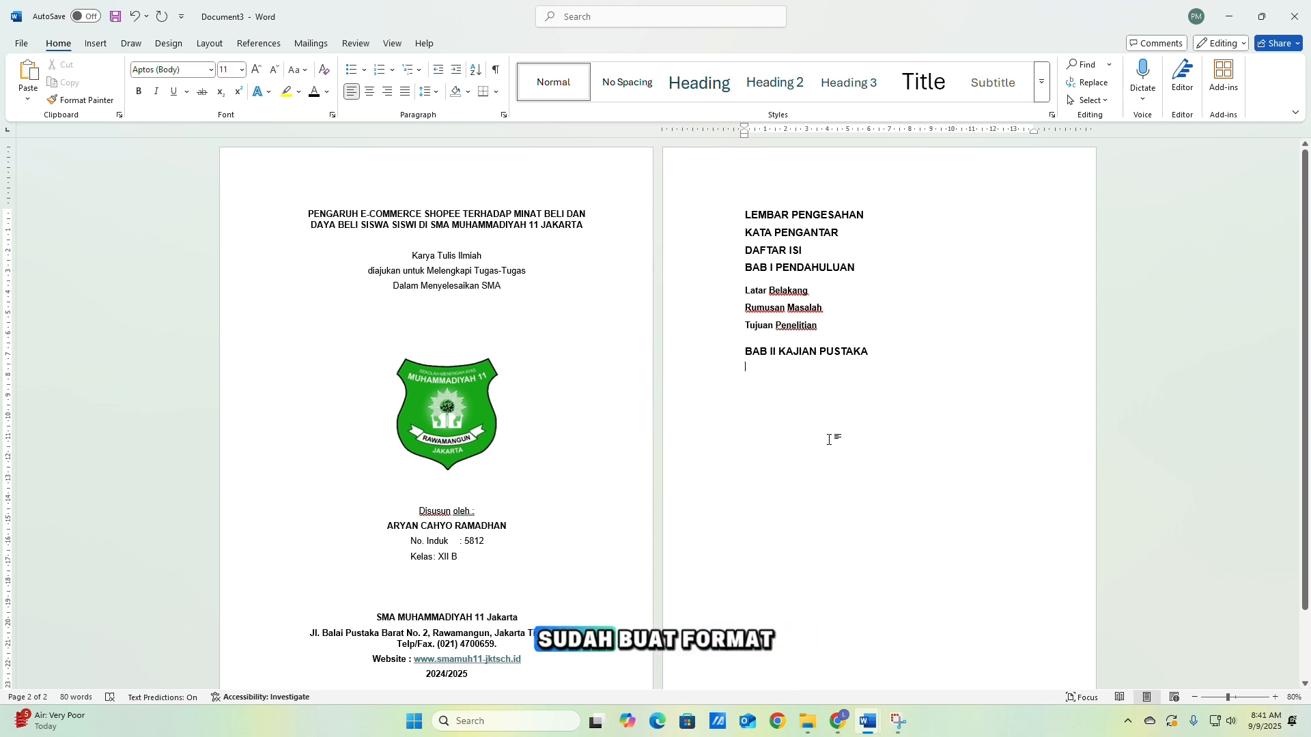
click(816, 291)
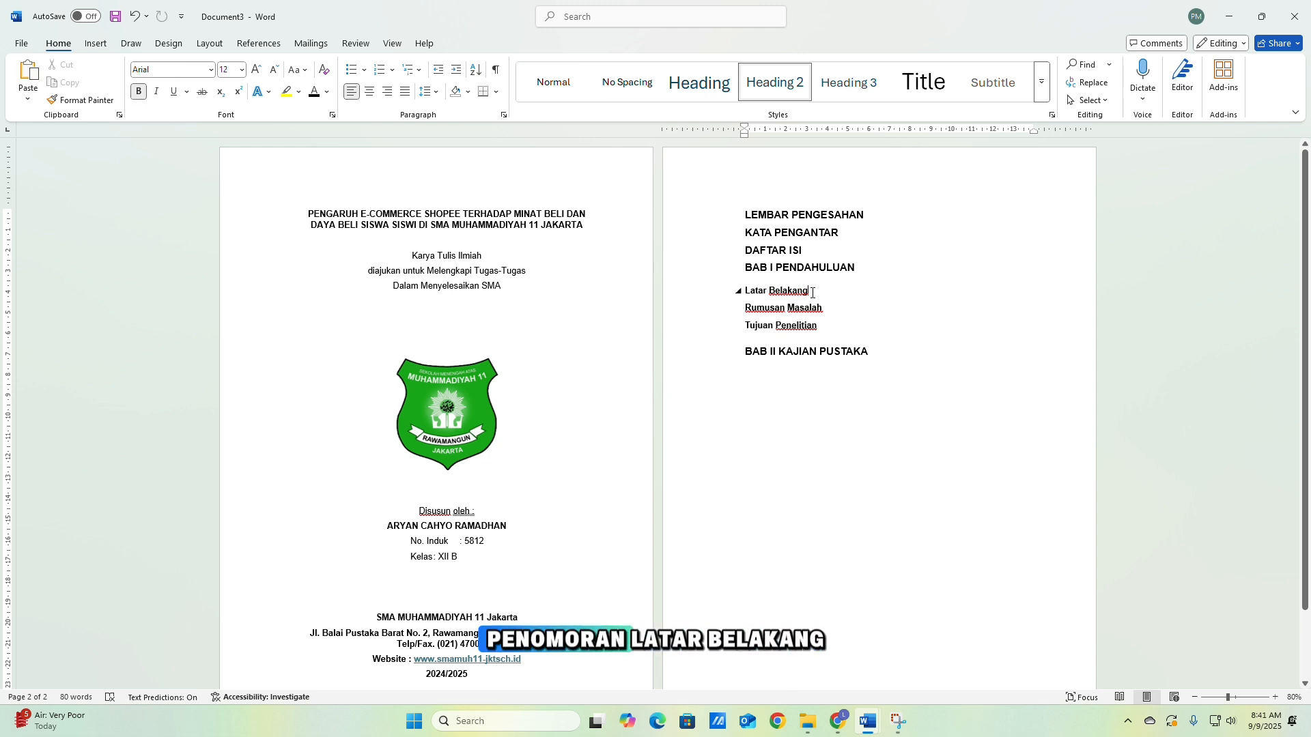
click(393, 71)
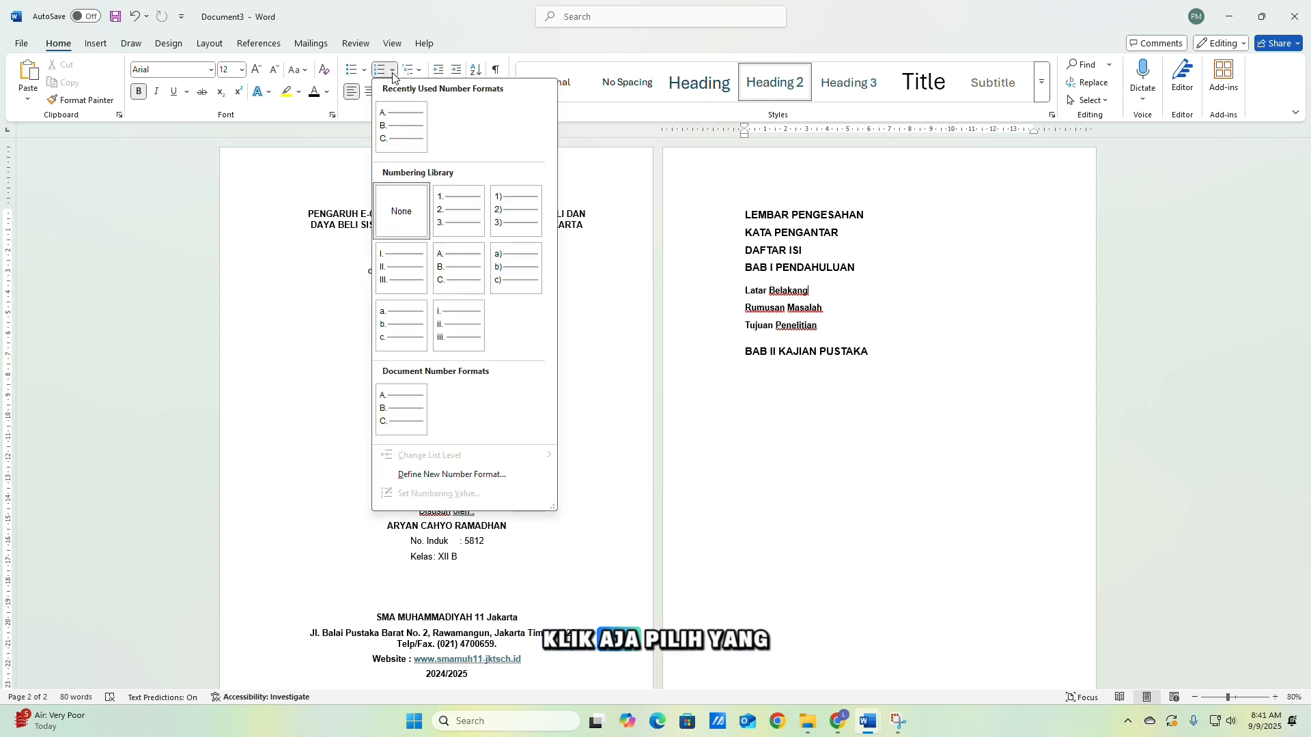
click(392, 123)
click(825, 308)
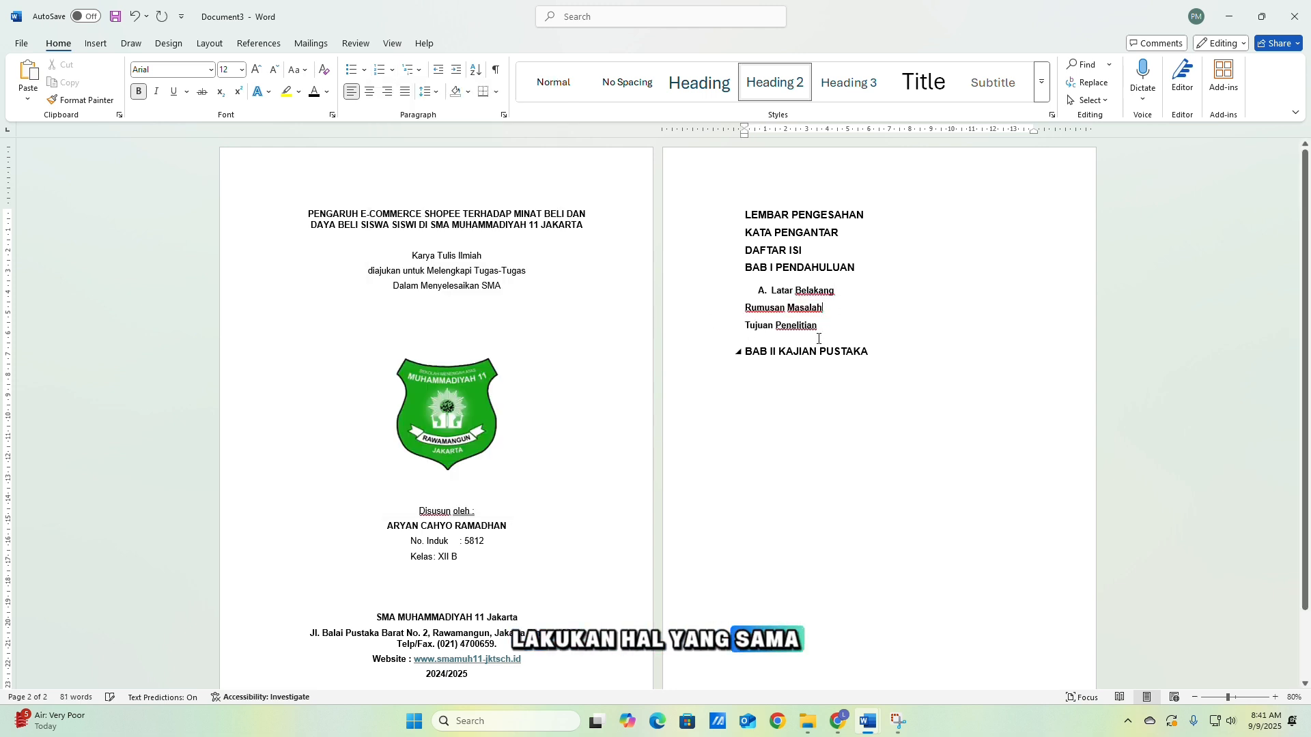
click(393, 70)
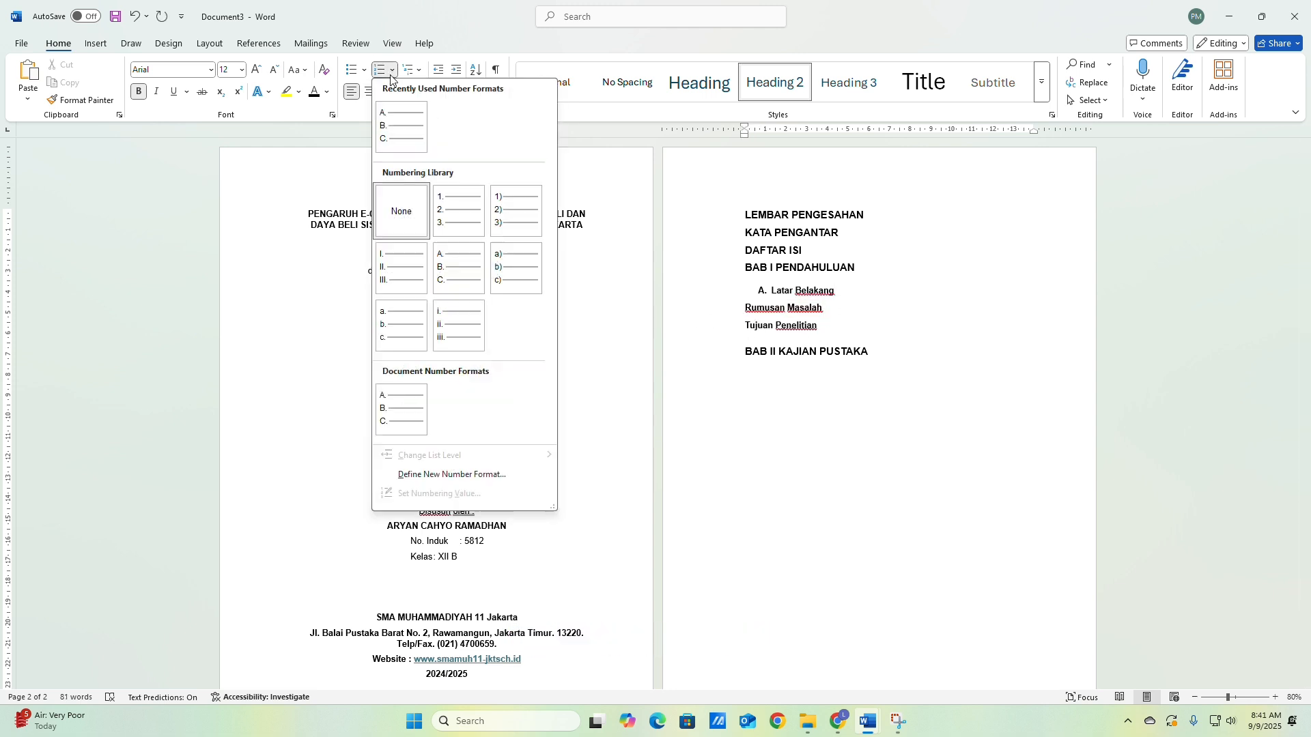
click(397, 131)
click(827, 325)
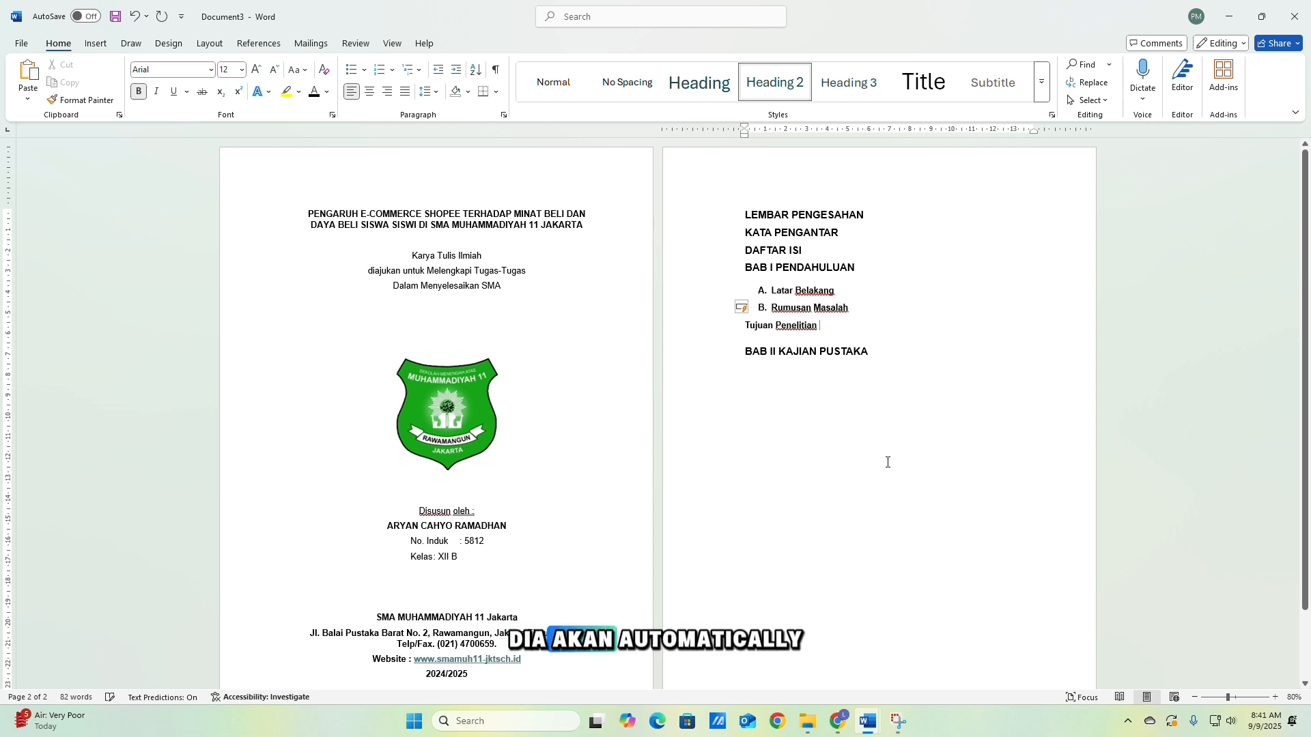
click(392, 70)
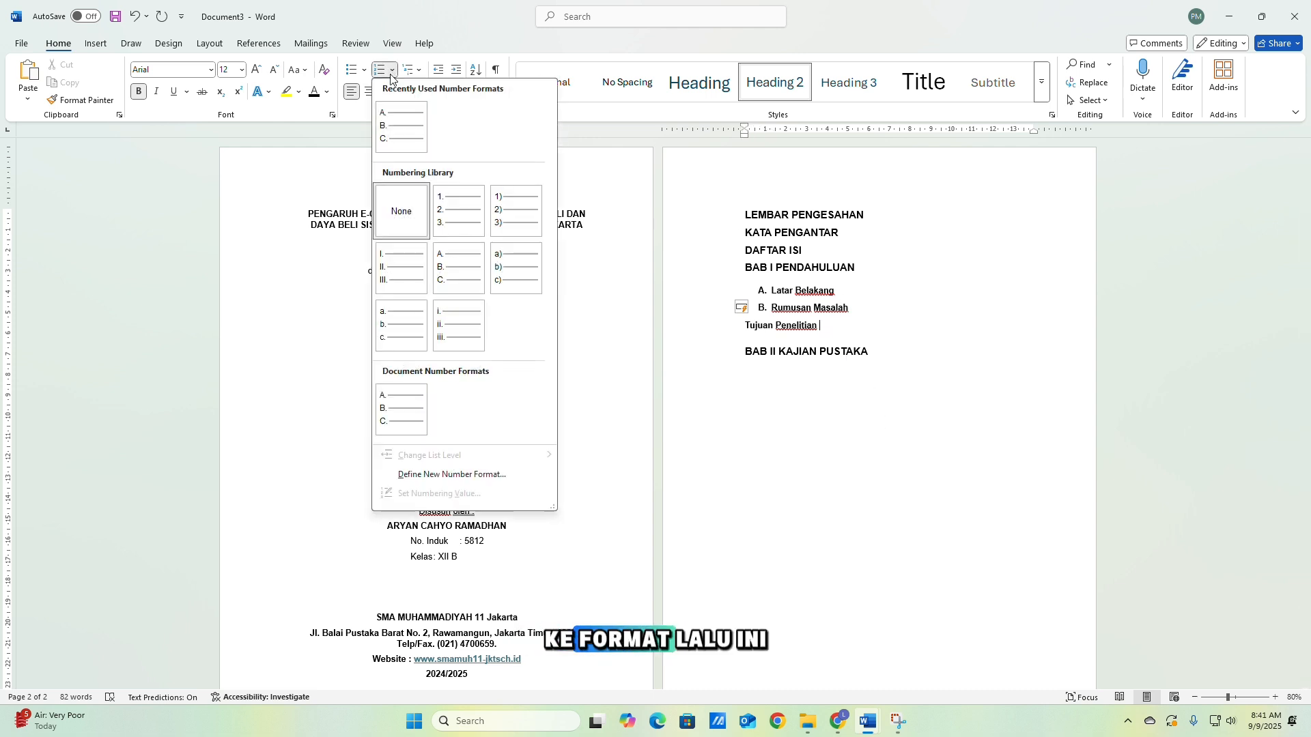
click(395, 124)
click(872, 442)
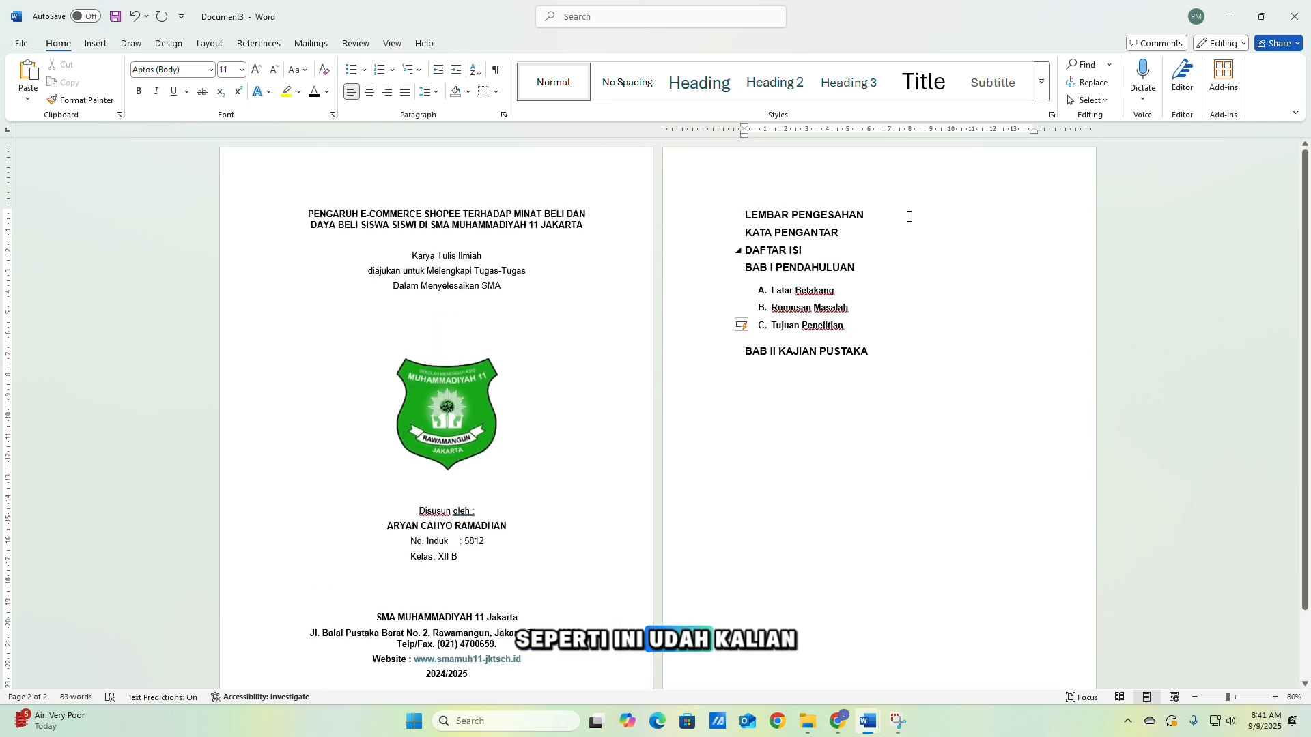
Insert a Next Page section break before the KATA PENGANTAR heading.
scroll(741, 546, down, 2)
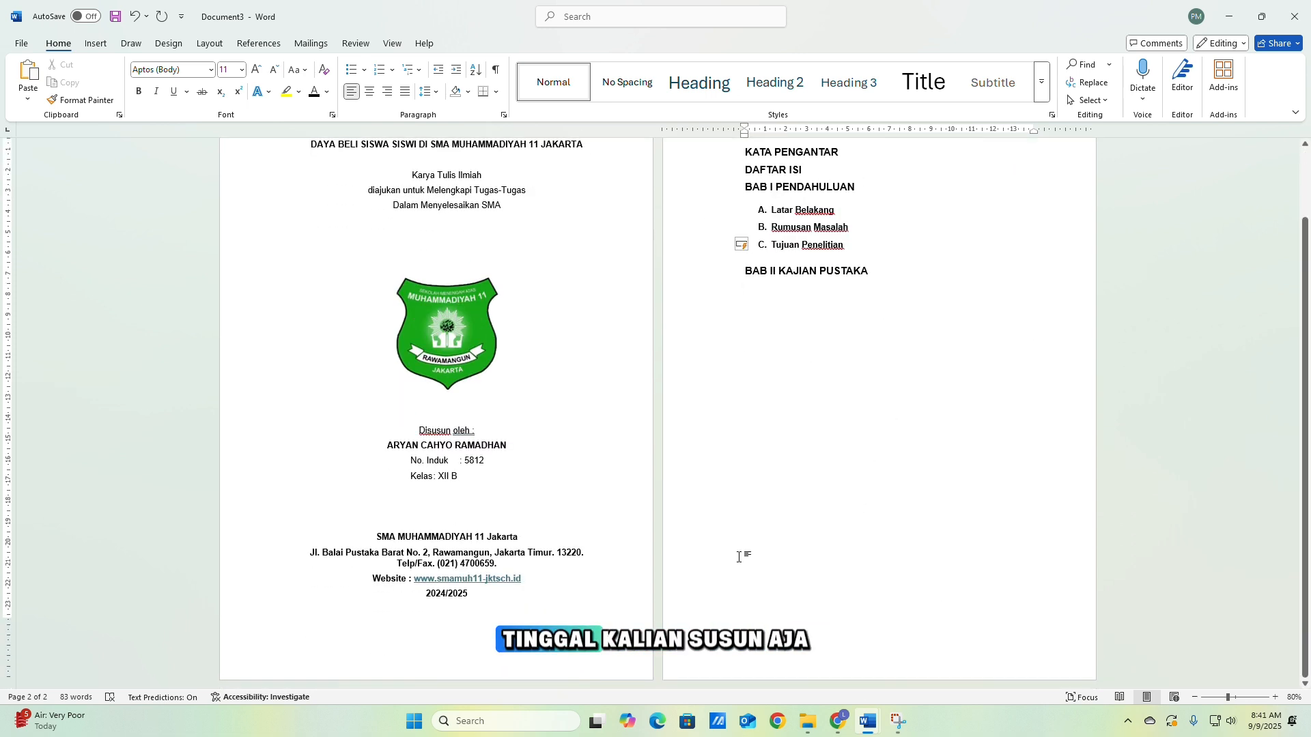
scroll(739, 556, up, 2)
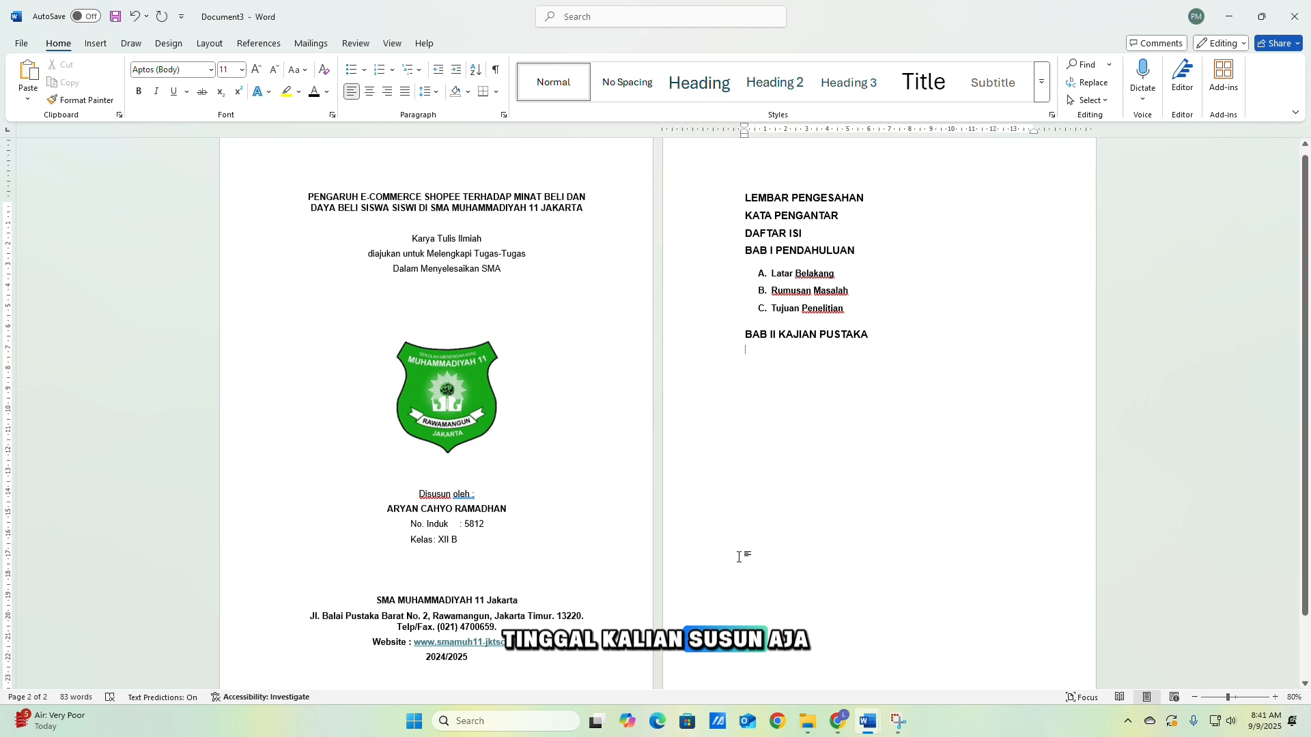
click(758, 207)
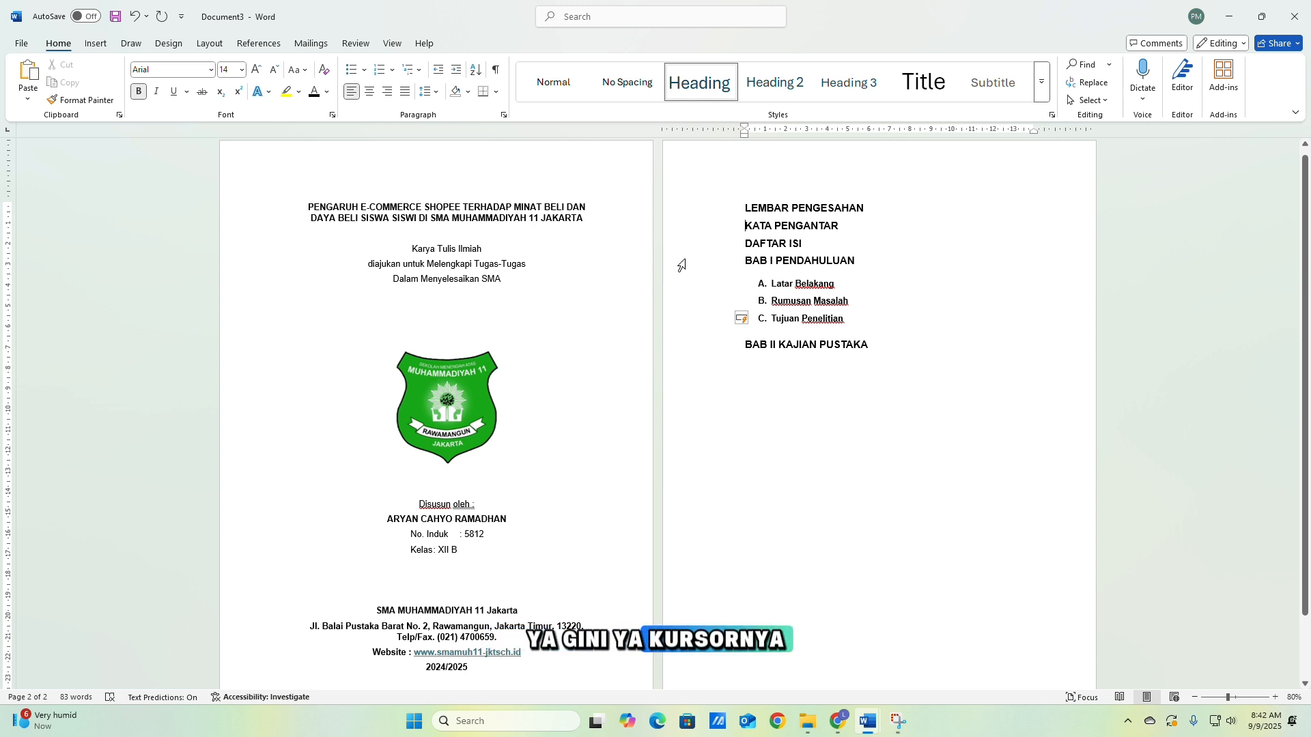
click(264, 46)
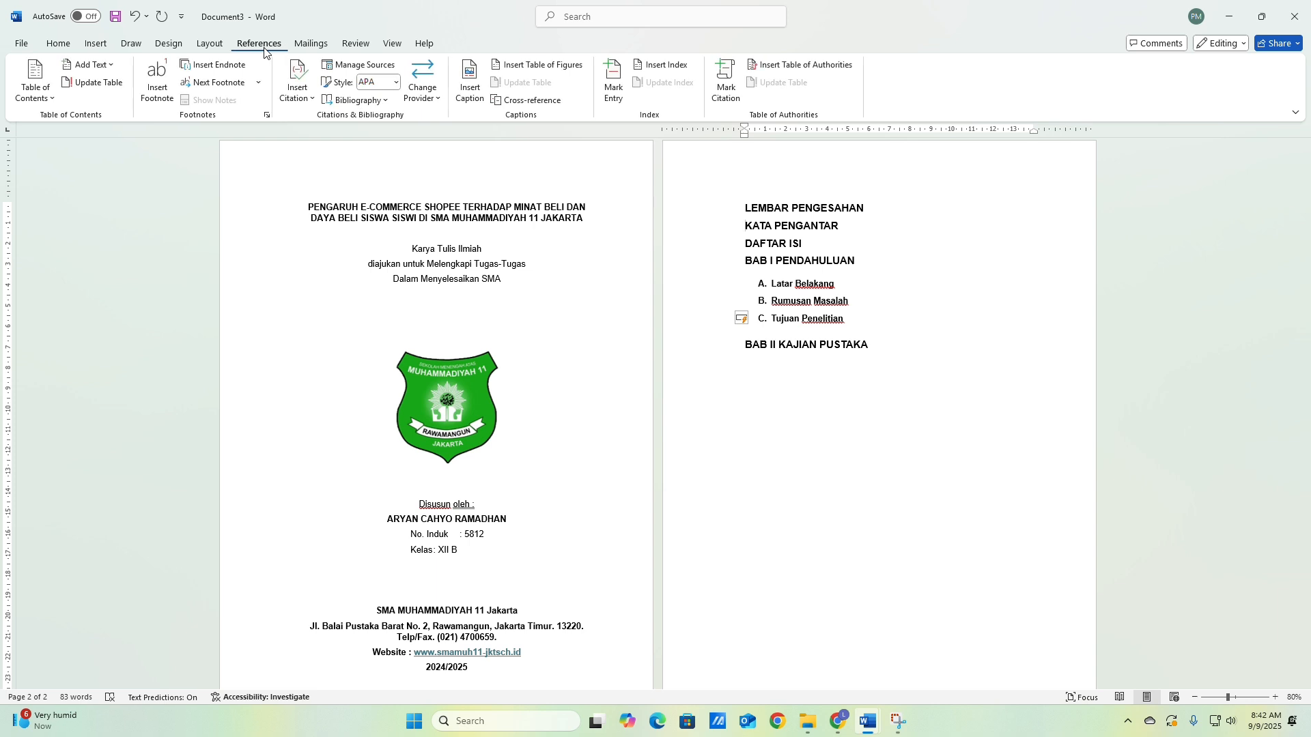
click(217, 46)
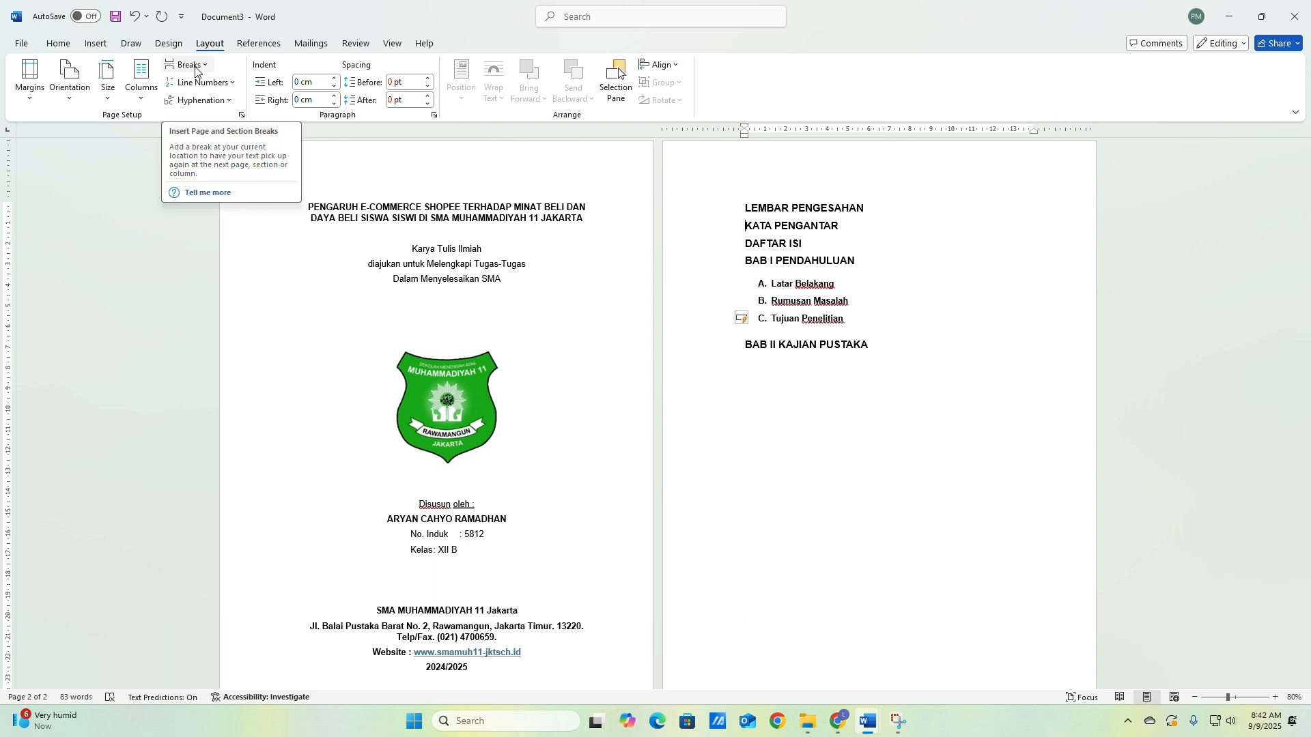
click(196, 72)
click(244, 256)
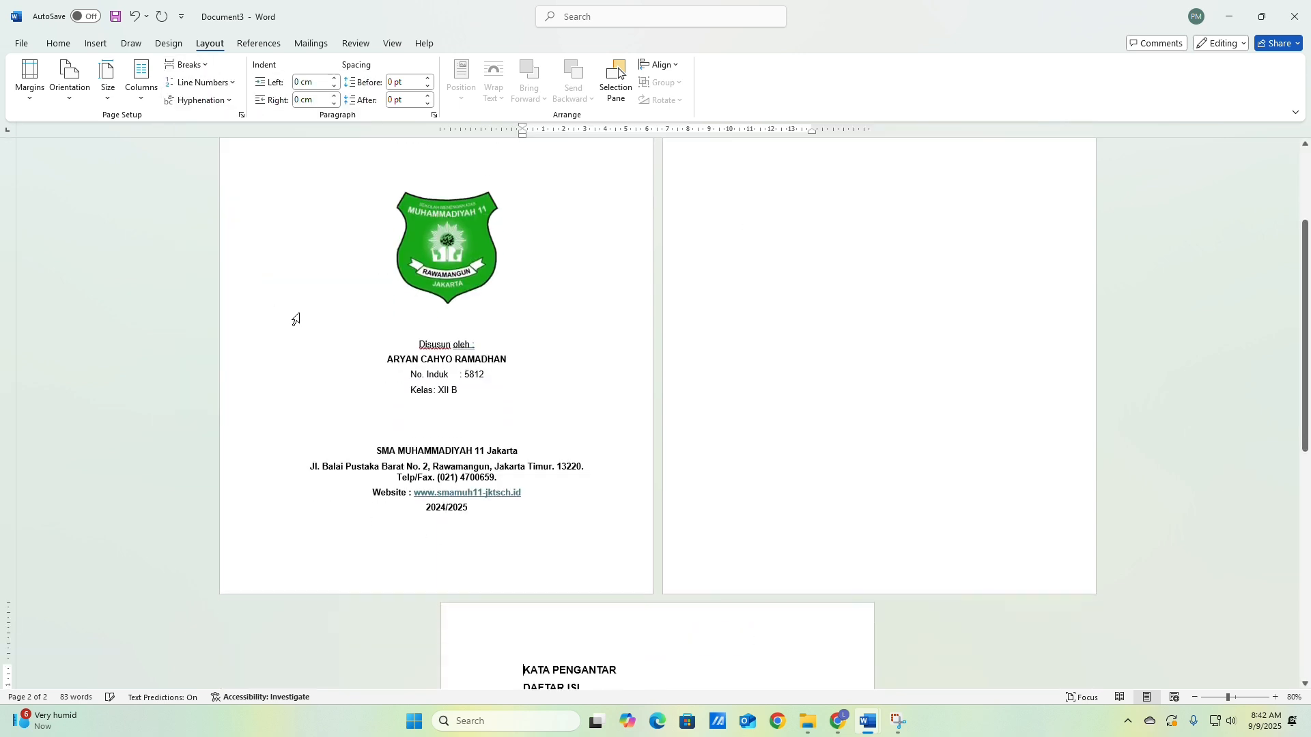
Insert a Next Page section break before the DAFTAR ISI heading.
scroll(849, 408, up, 4)
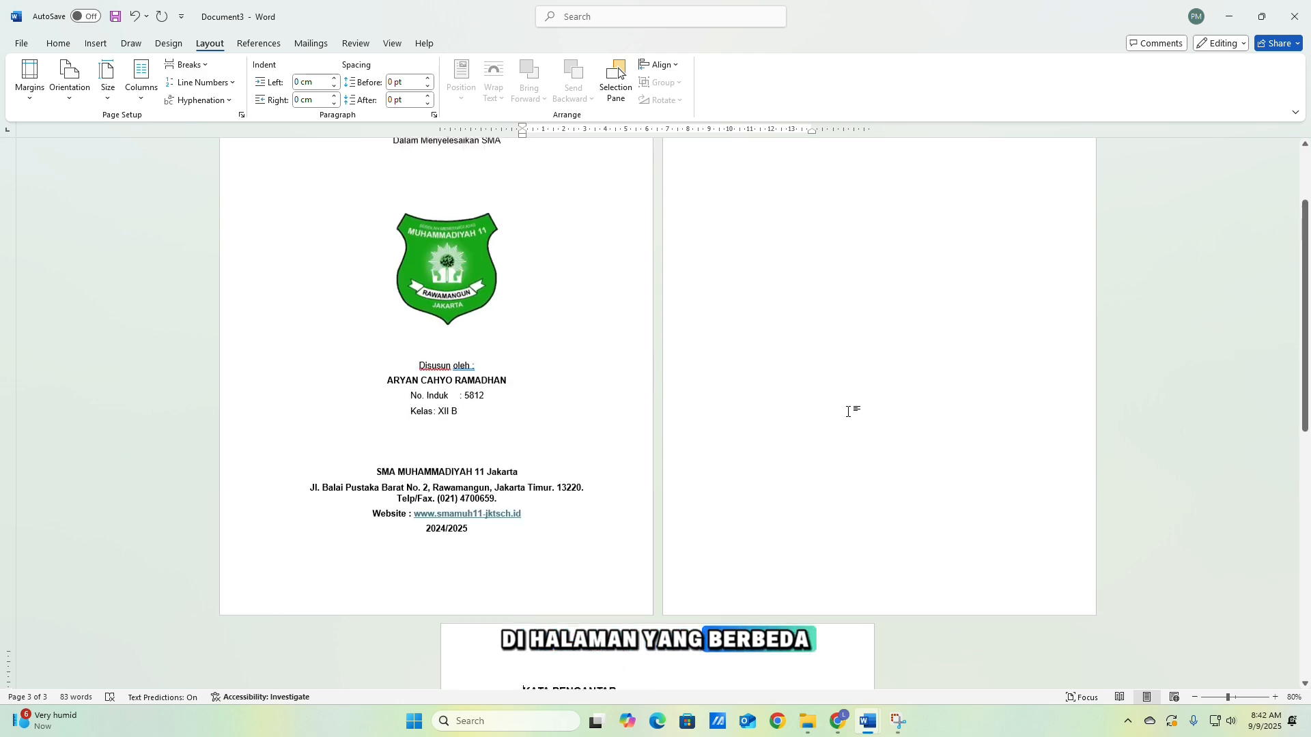
scroll(727, 437, down, 1)
scroll(728, 437, down, 4)
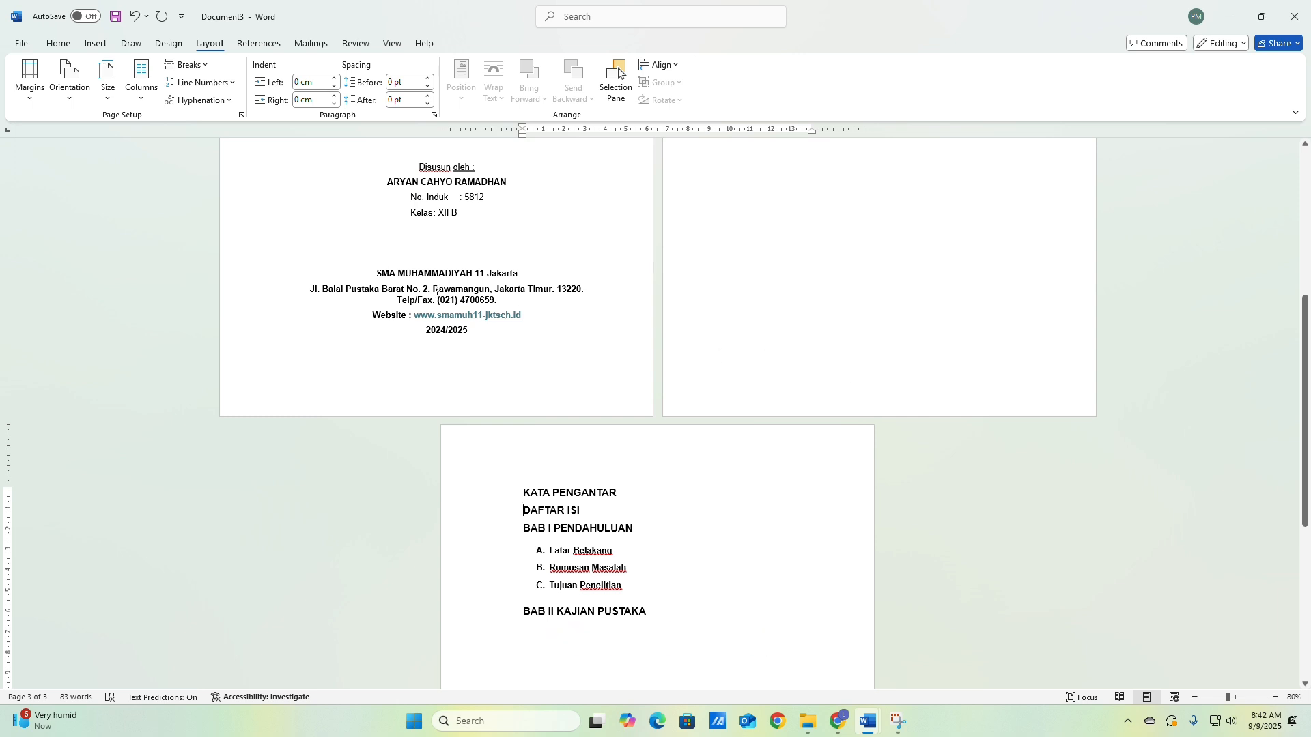
click(524, 510)
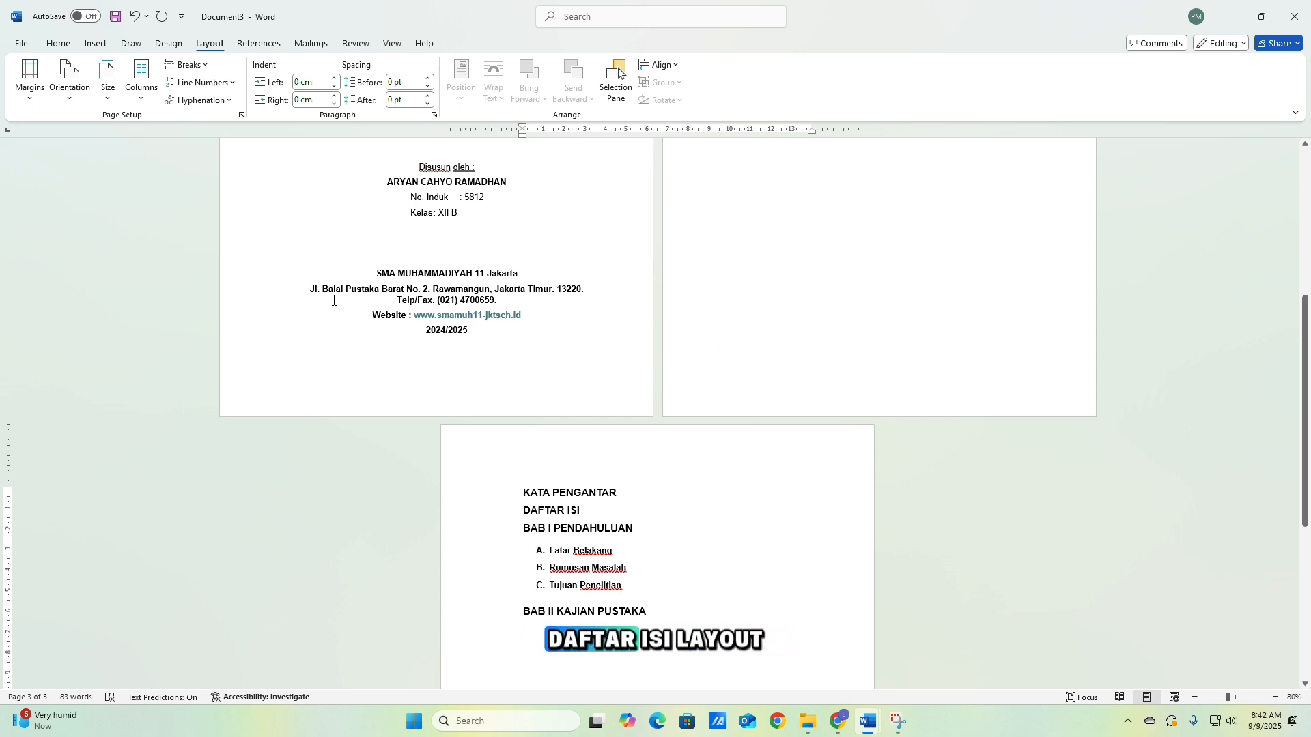
click(194, 68)
click(258, 277)
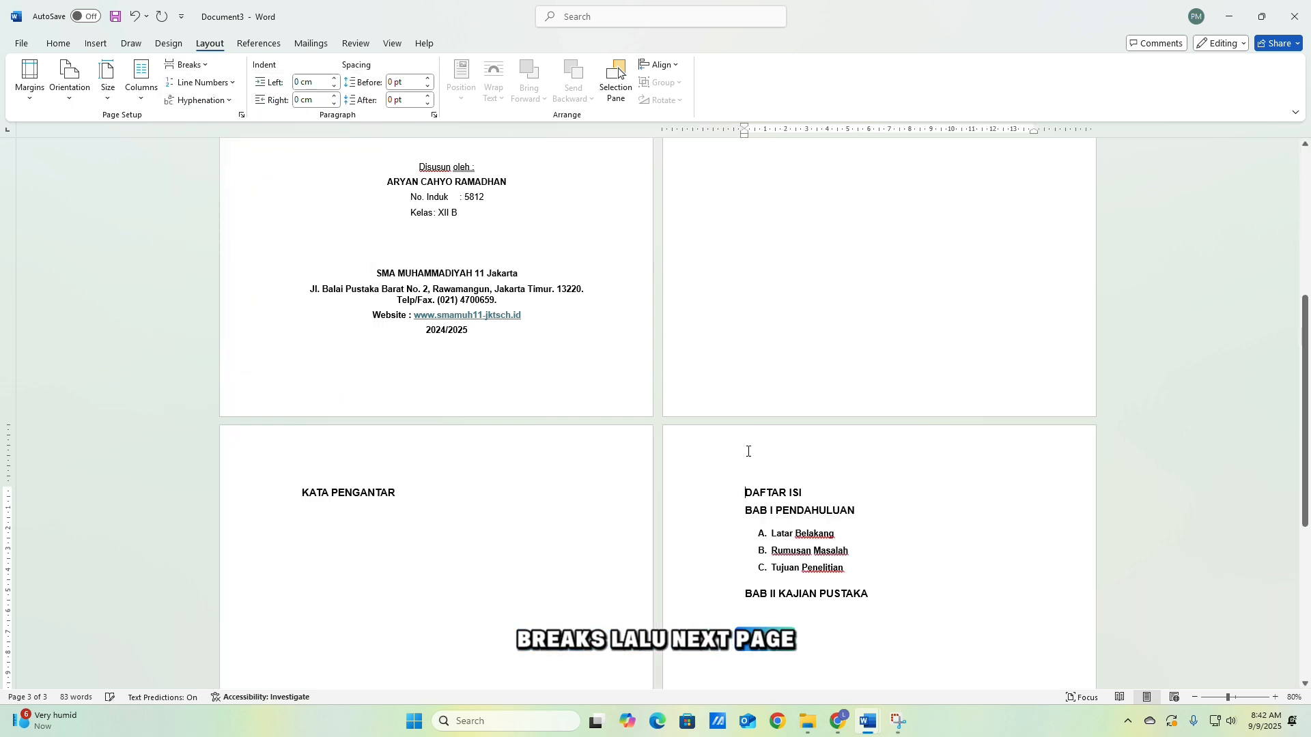
Insert Next Page section breaks before the BAB I PENDAHULUAN heading and before the BAB II KAJIAN PUSTAKA heading.
scroll(749, 451, down, 3)
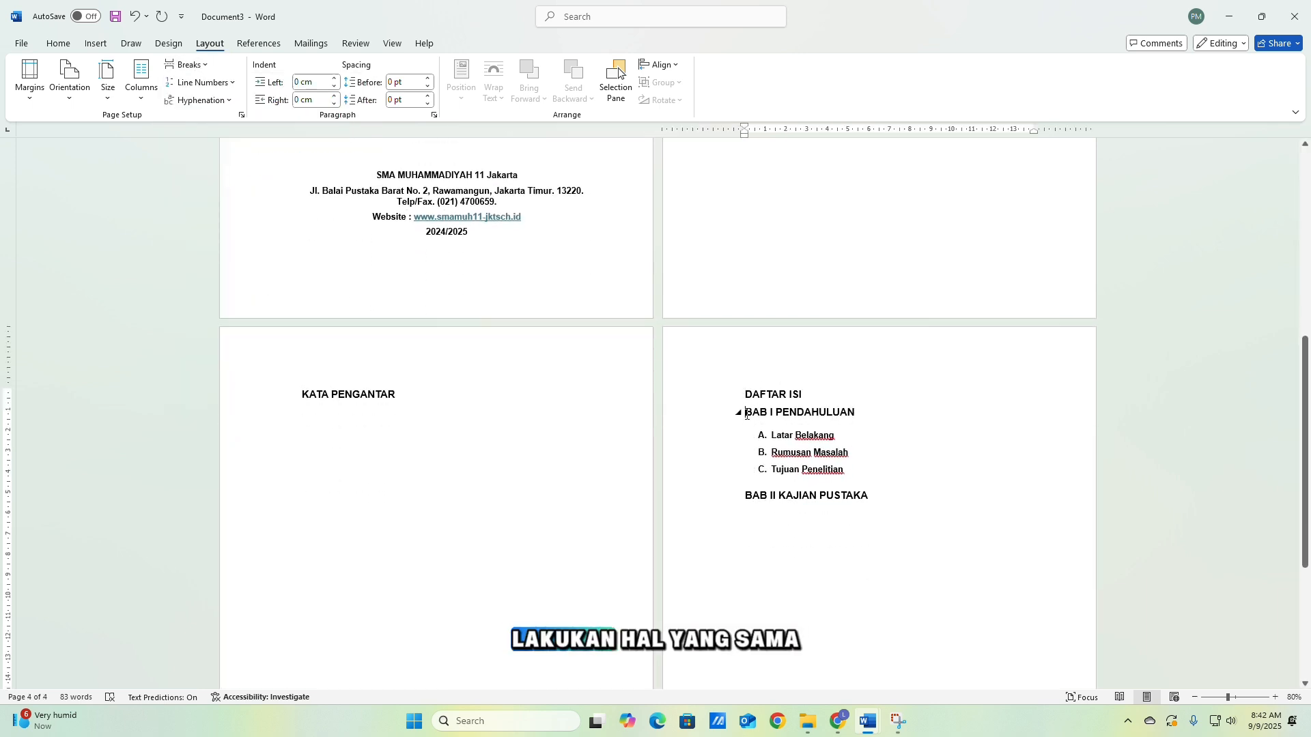
click(746, 414)
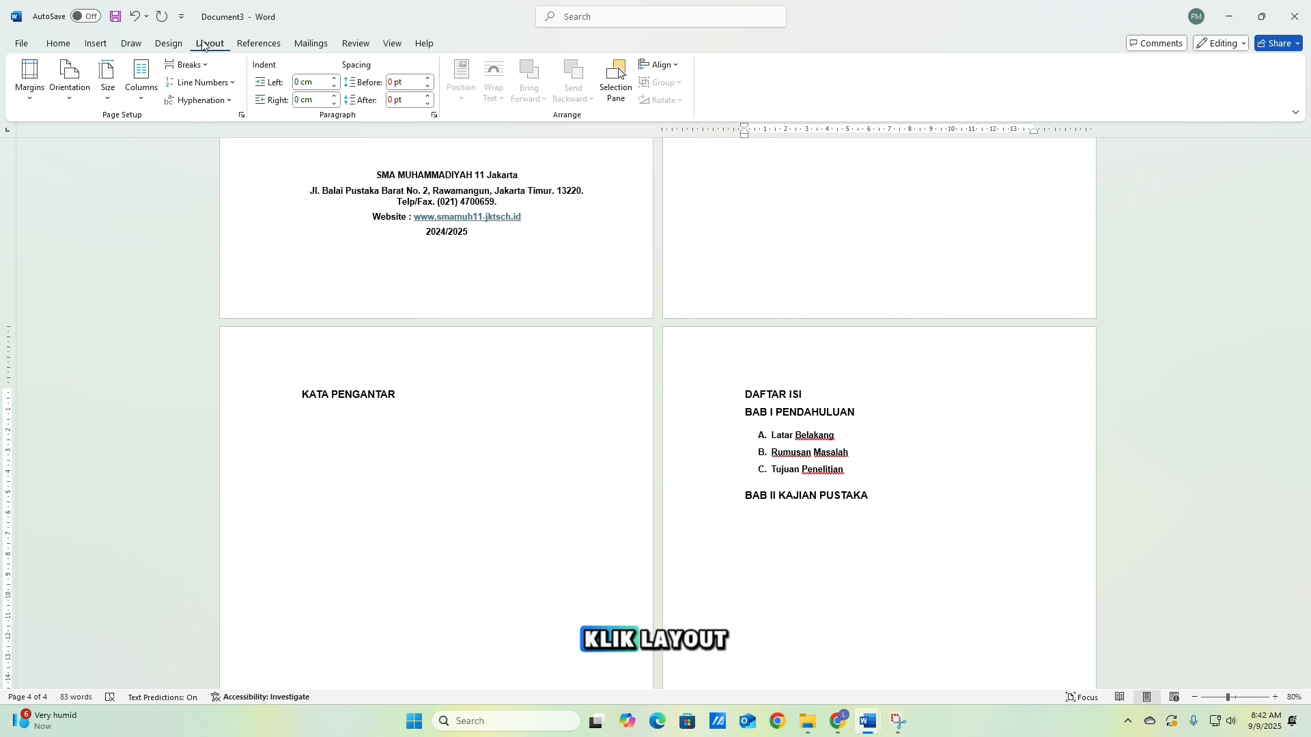
click(194, 68)
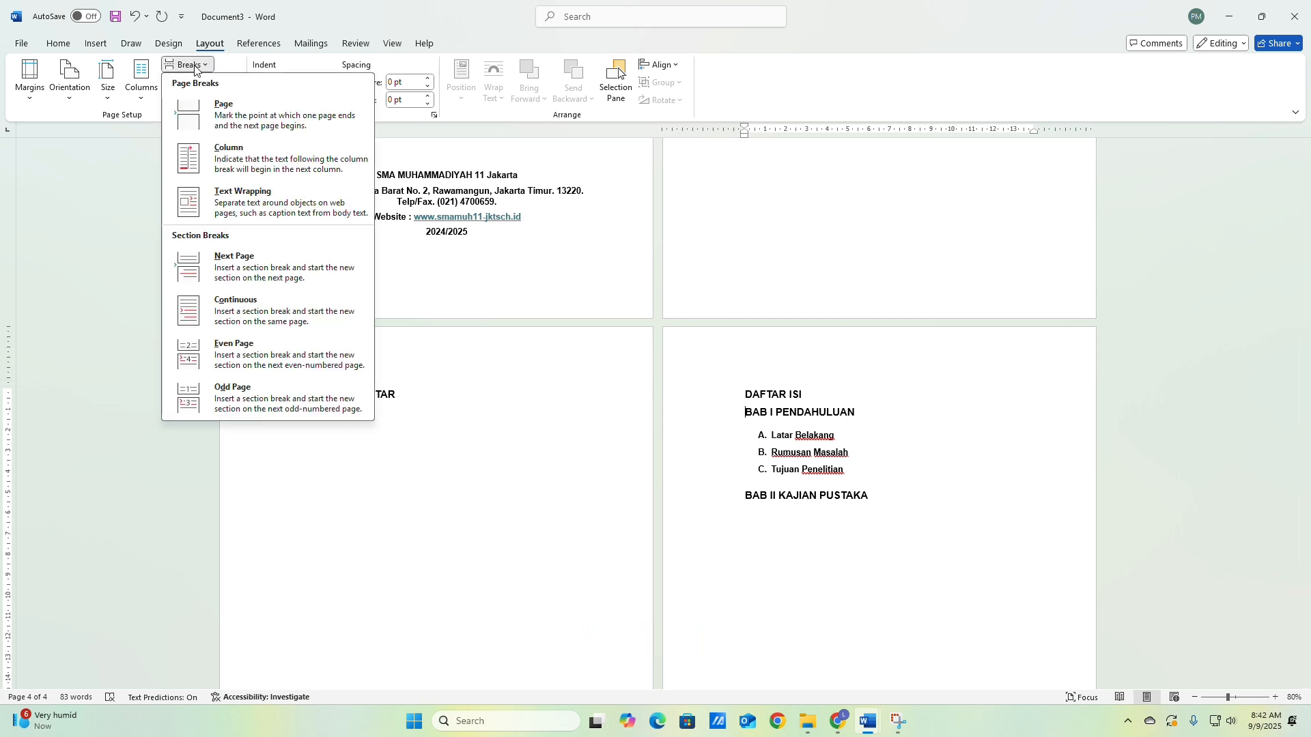
click(258, 268)
scroll(755, 424, down, 6)
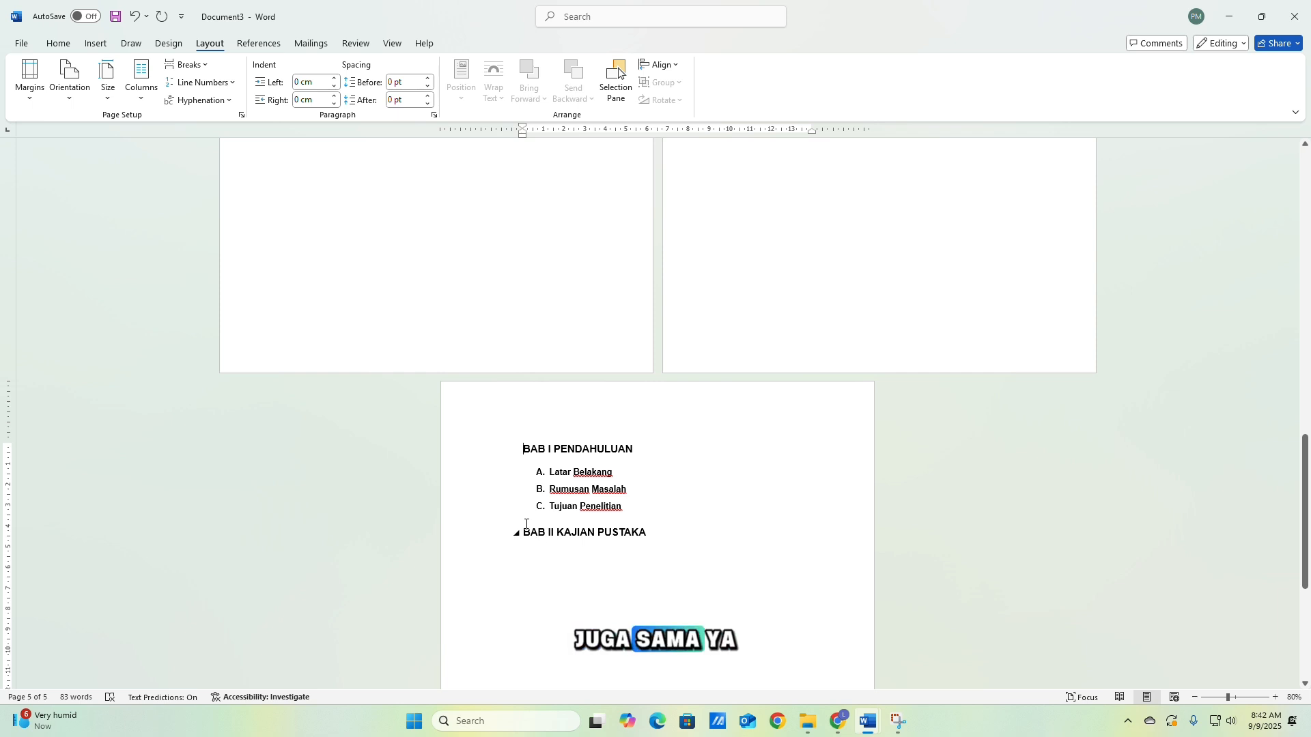
click(186, 65)
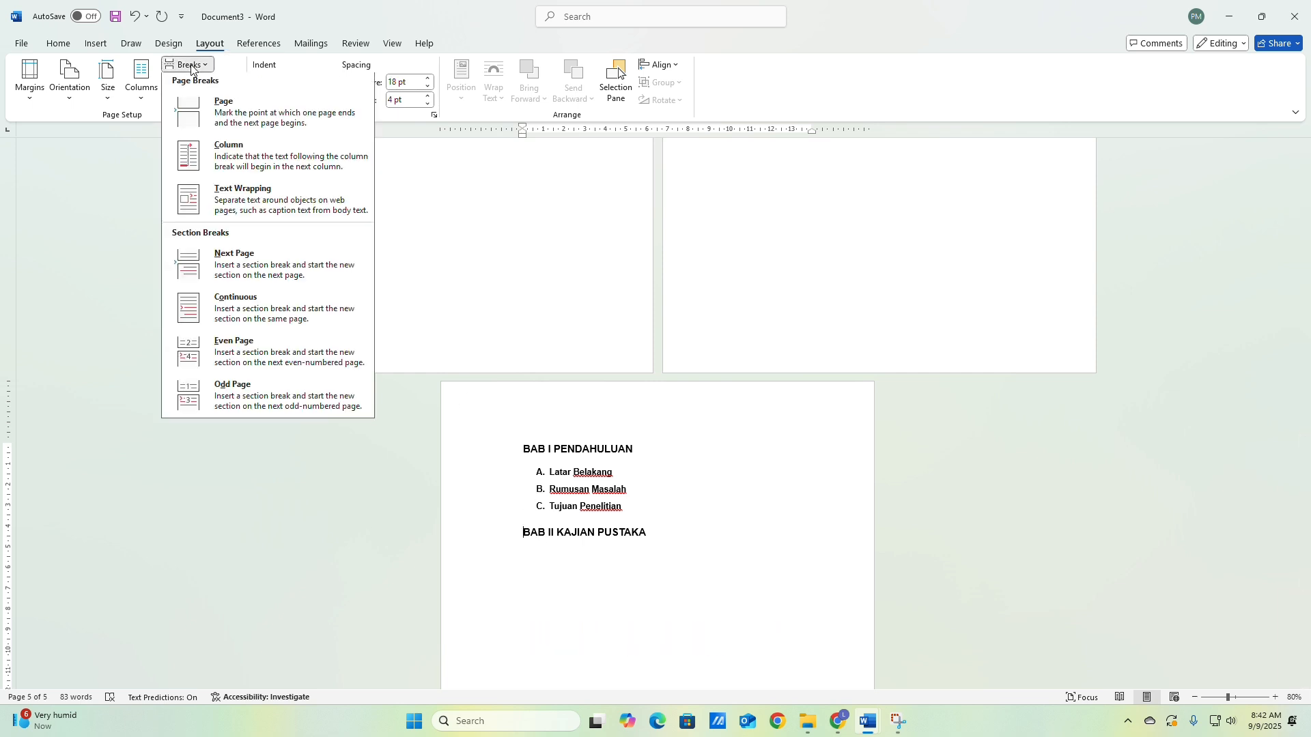
click(223, 263)
Review the document's pages from the cover through BAB II KAJIAN PUSTAKA to check how the headings are split across them.
scroll(833, 463, up, 15)
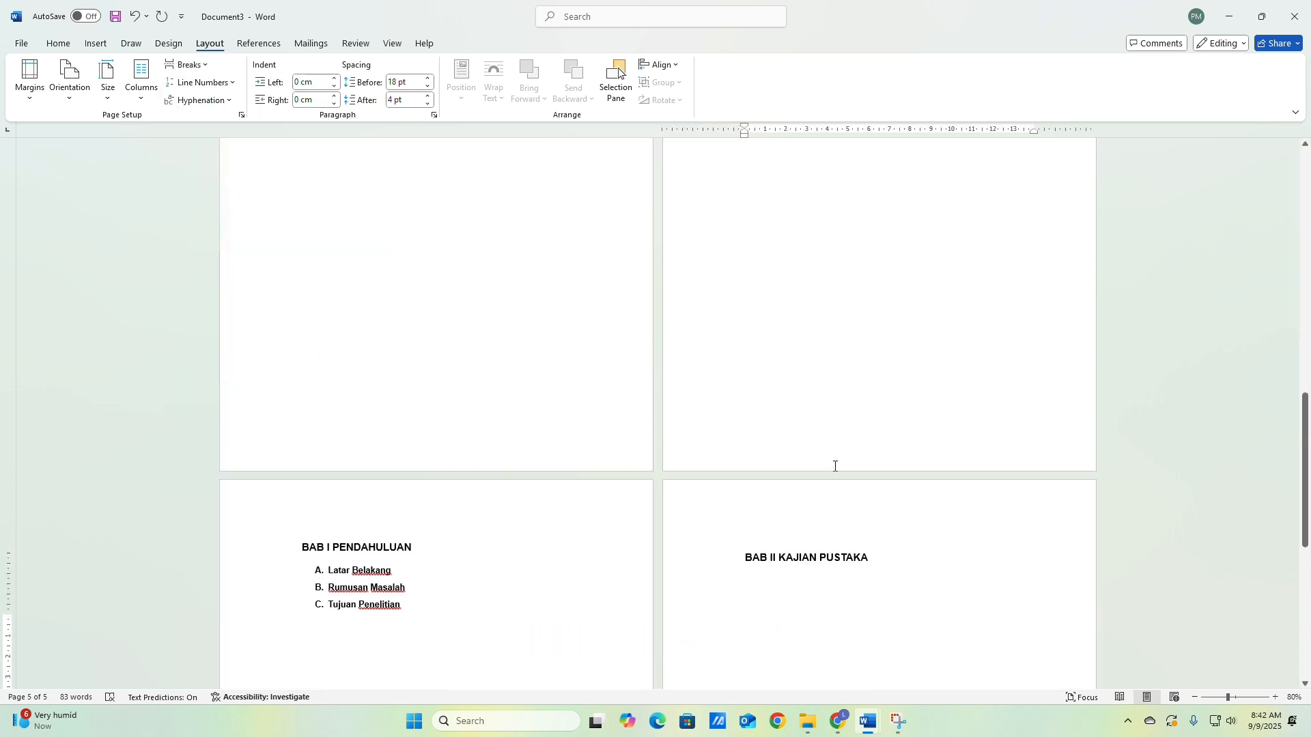
scroll(842, 464, up, 12)
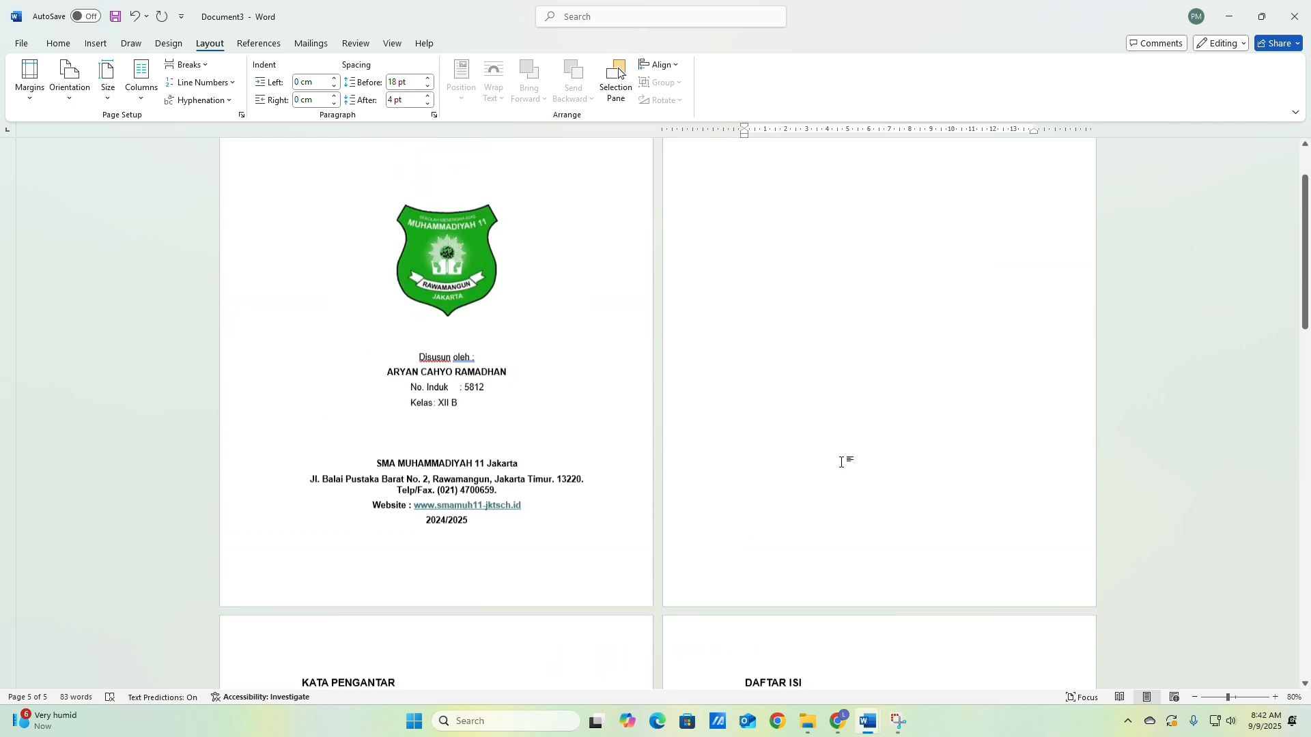
scroll(842, 461, down, 15)
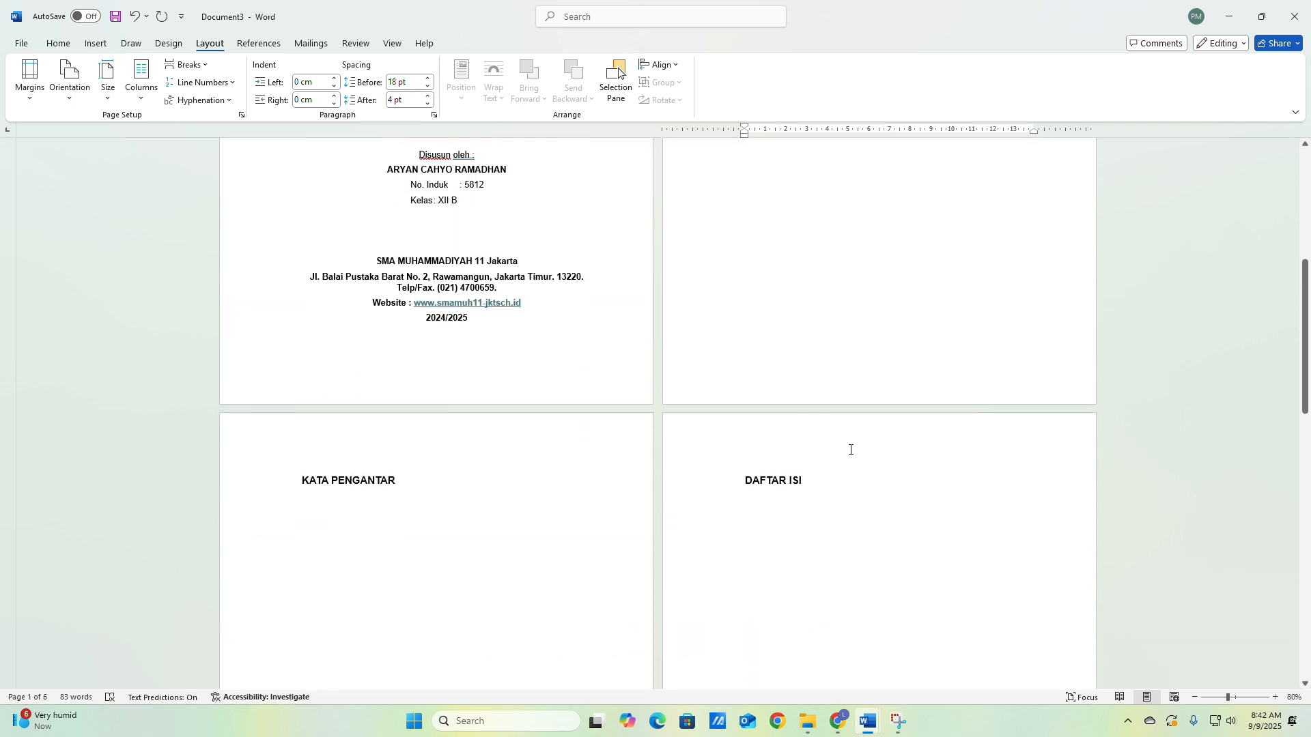
scroll(854, 445, down, 12)
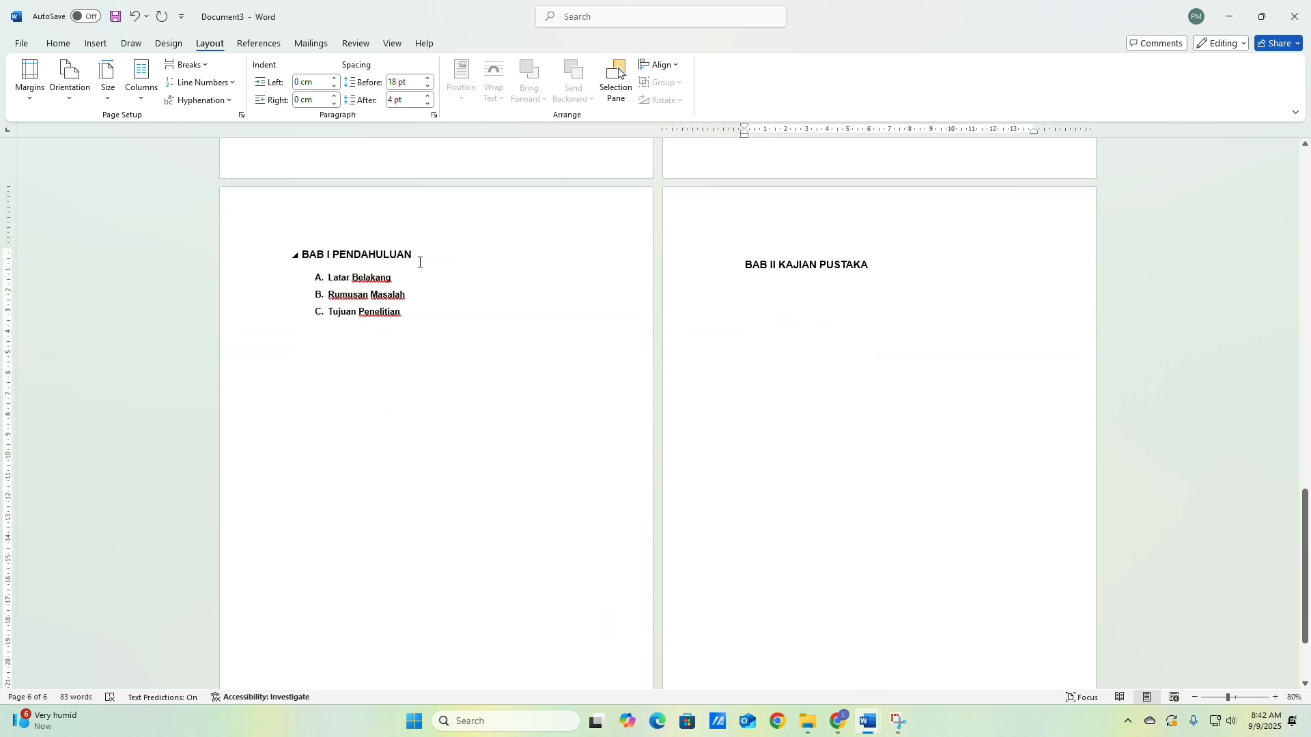
click(411, 278)
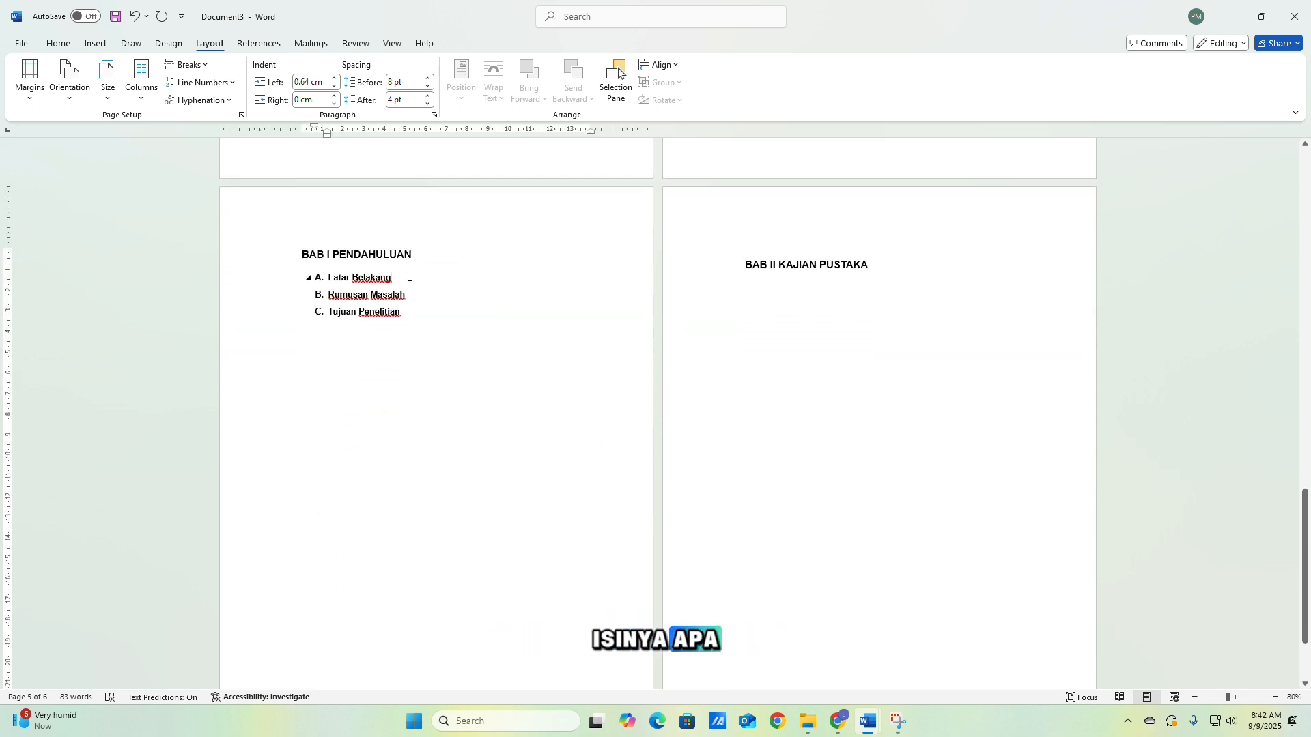
scroll(618, 381, up, 10)
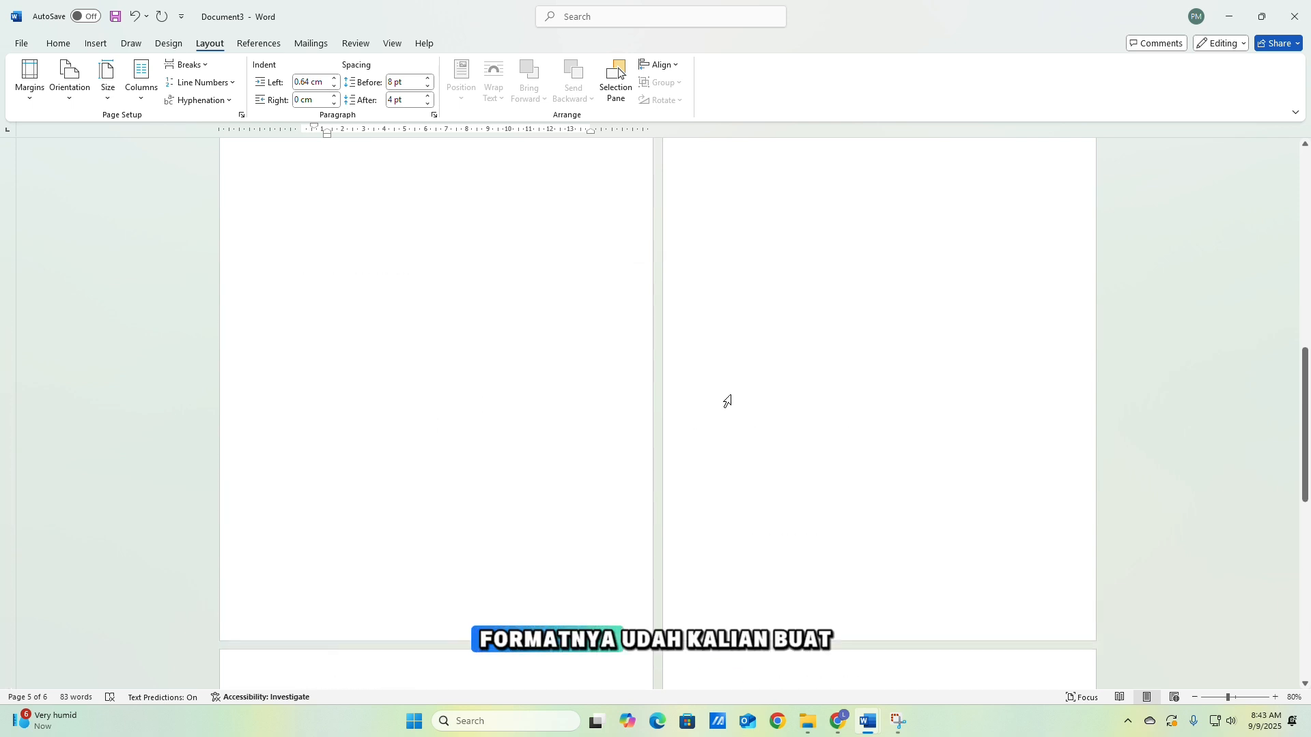
scroll(731, 399, up, 10)
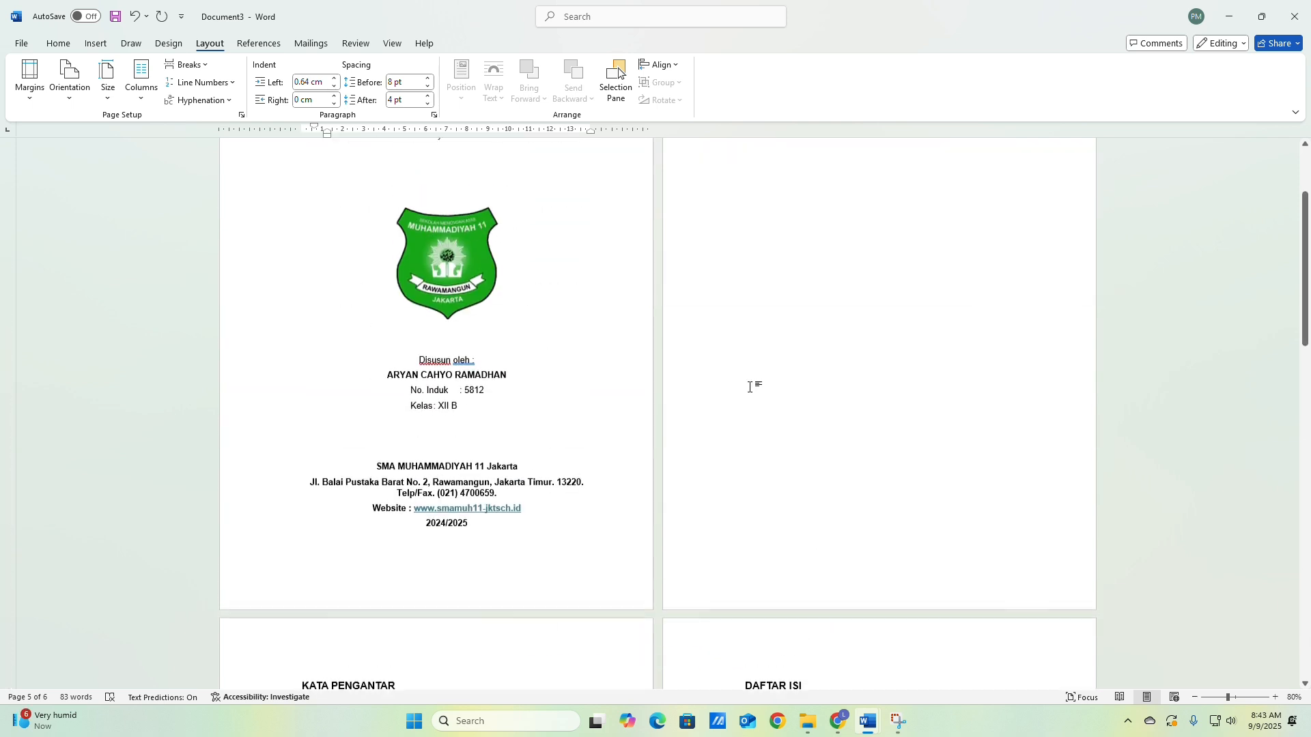
scroll(755, 380, up, 2)
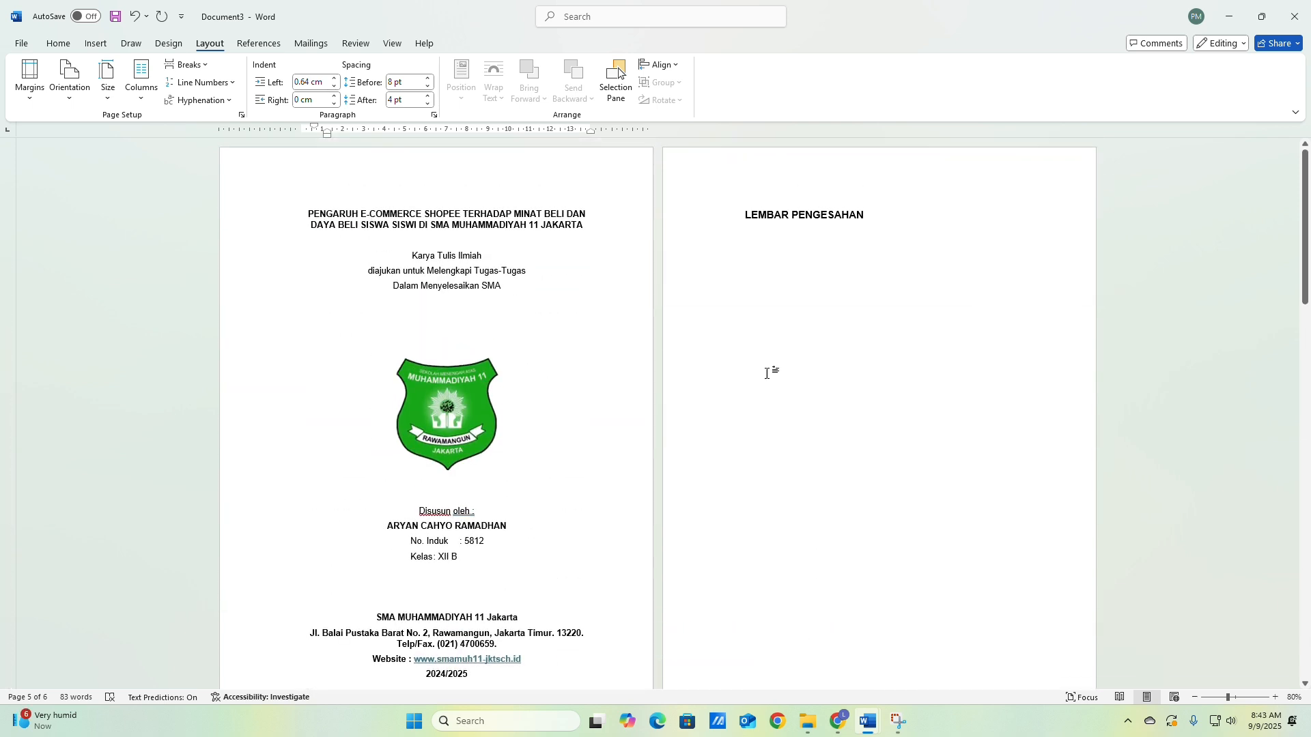
Center the LEMBAR PENGESAHAN heading on its page.
click(788, 216)
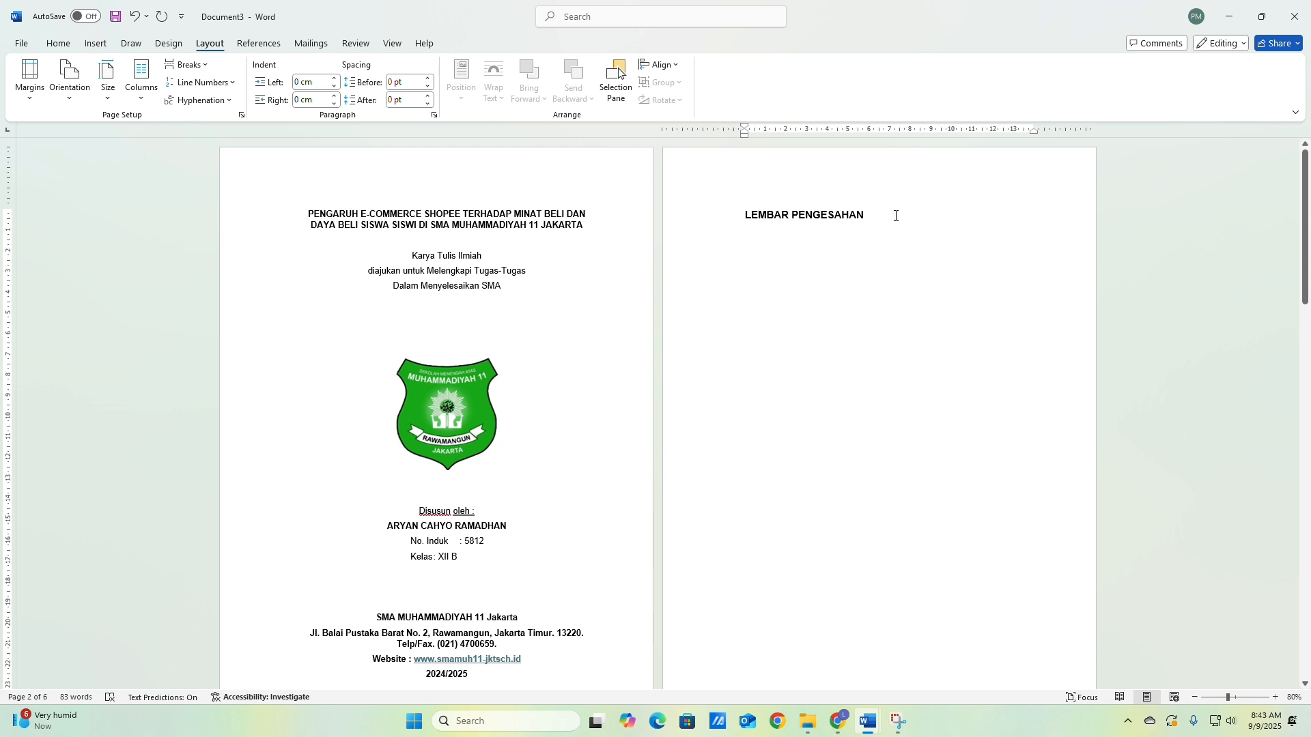
drag(896, 215, 716, 218)
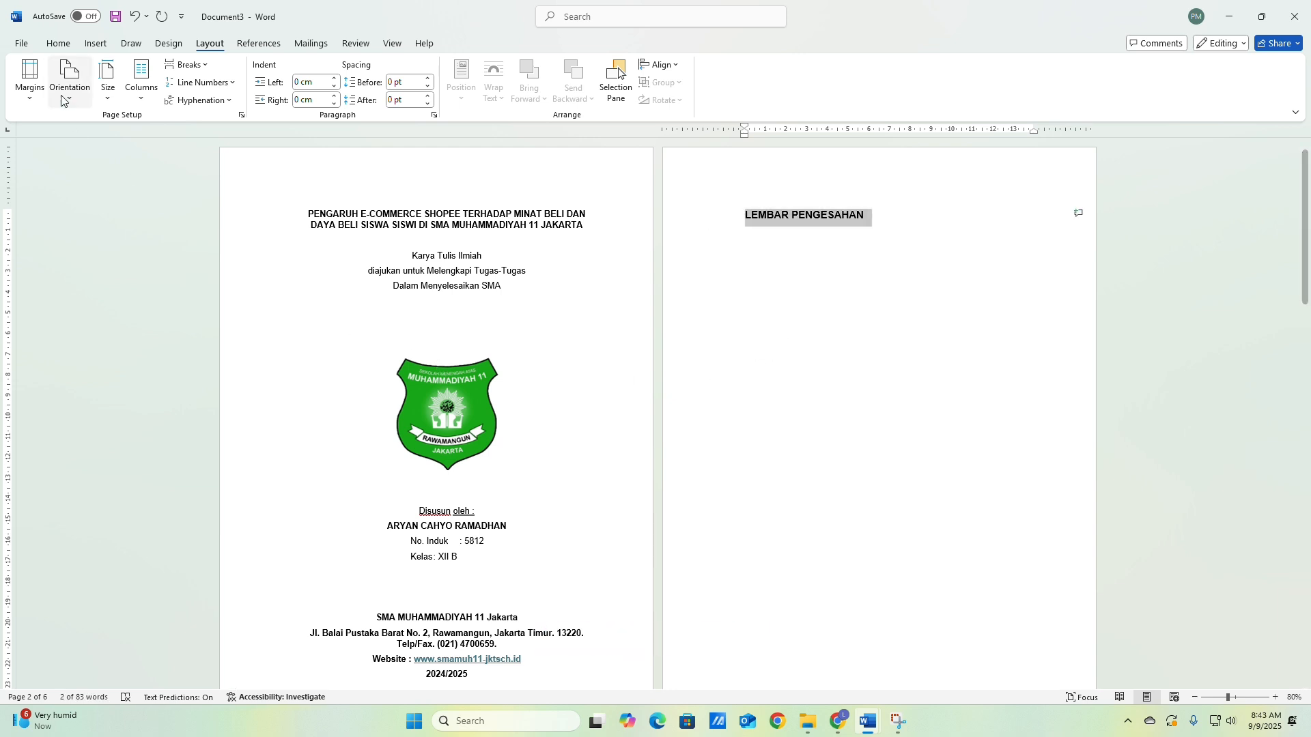
click(57, 45)
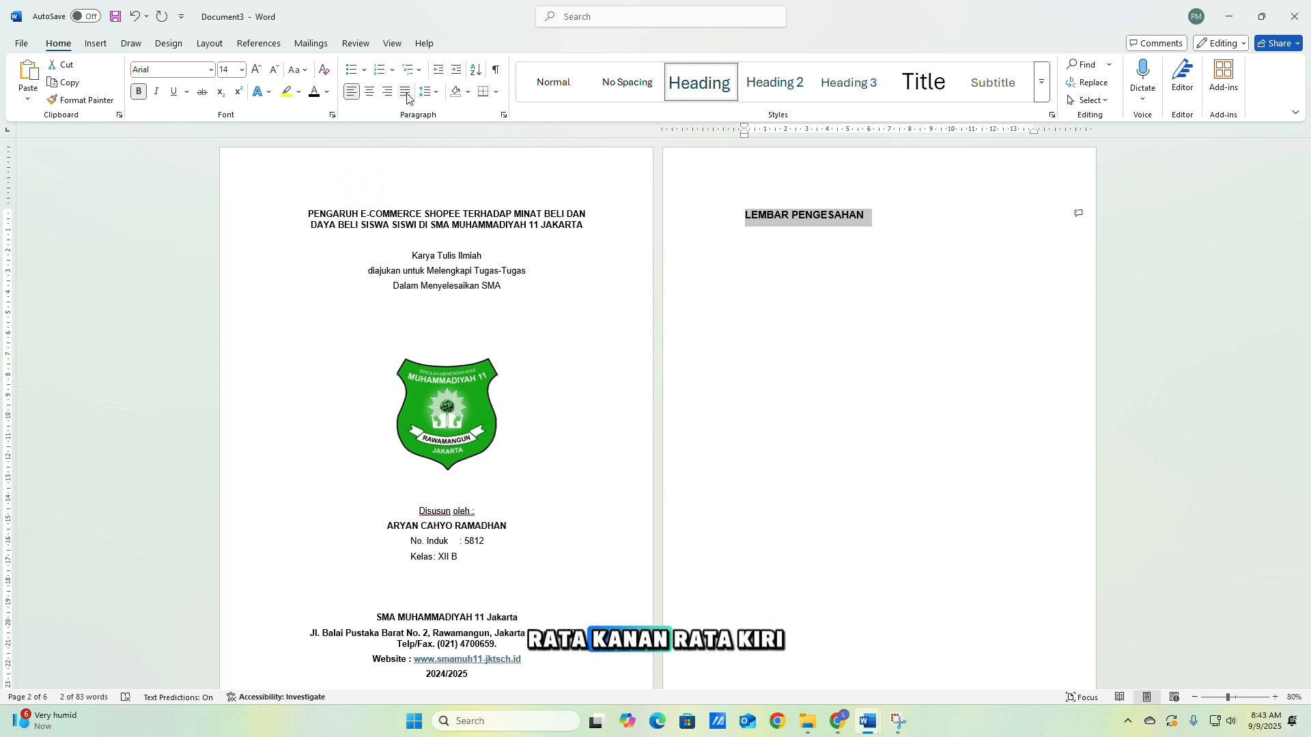
click(369, 93)
scroll(711, 477, down, 6)
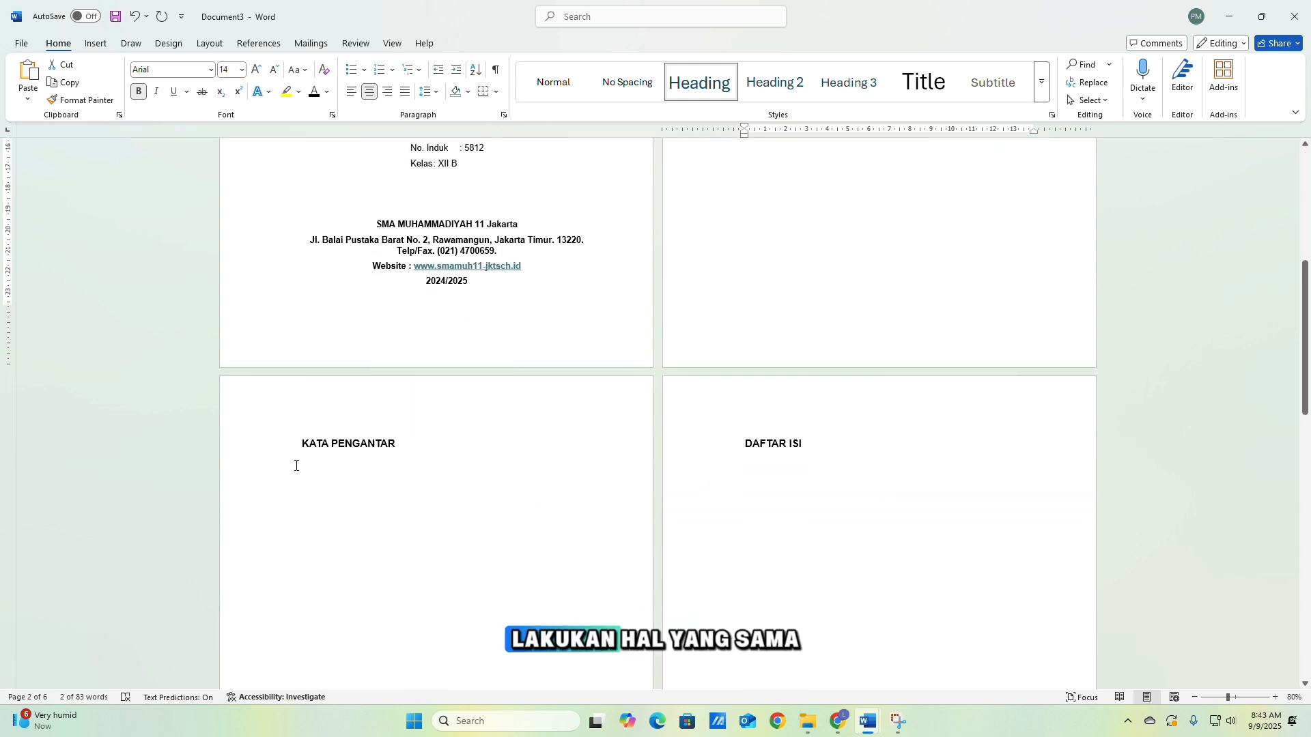
Center the KATA PENGANTAR and DAFTAR ISI headings together on their pages.
click(294, 445)
ctrl+click(737, 444)
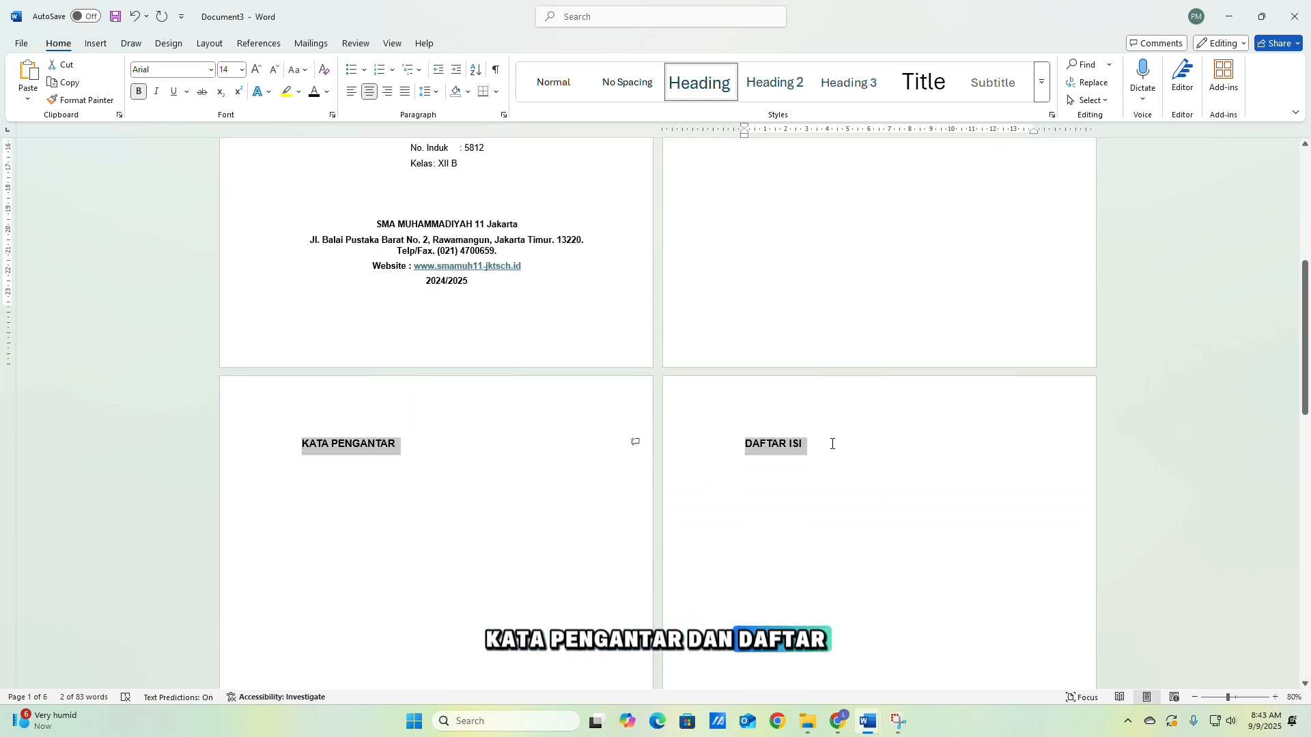
key(ctrl+e)
Center the BAB I PENDAHULUAN and BAB II KAJIAN PUSTAKA headings on their pages.
scroll(614, 492, down, 5)
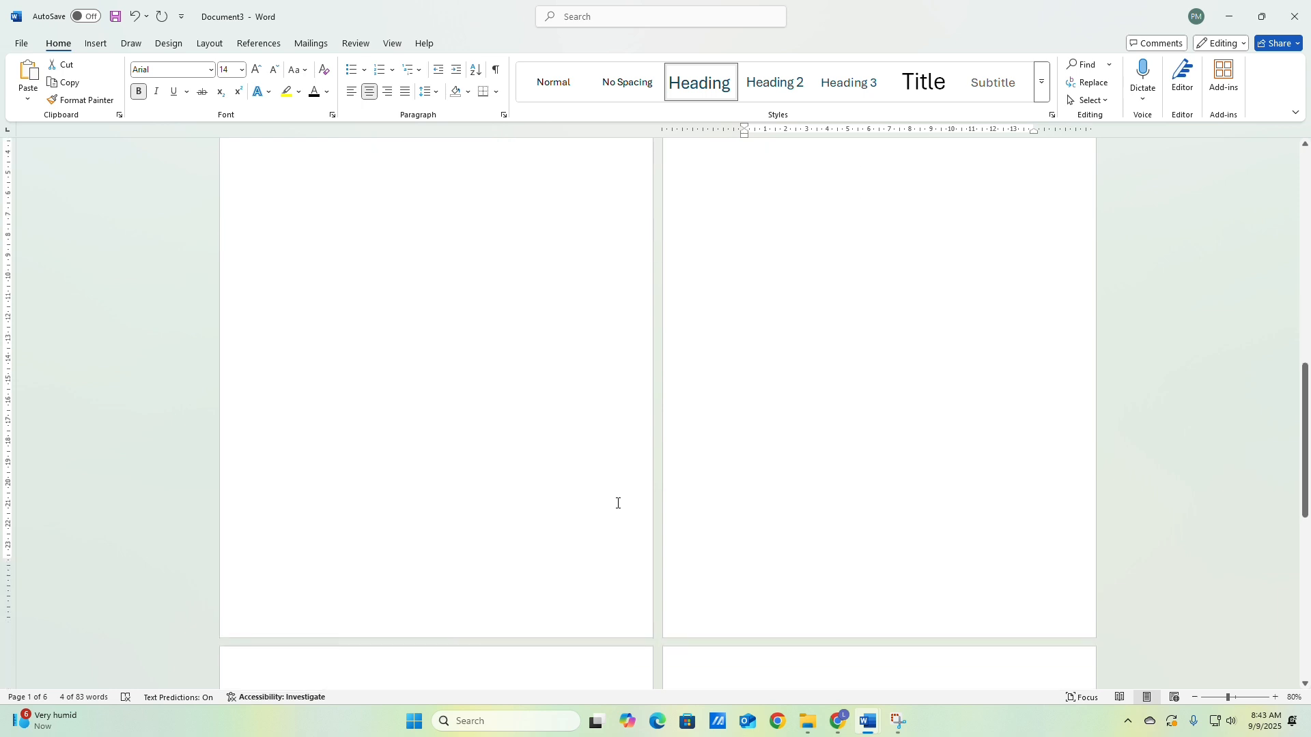
scroll(618, 503, down, 5)
click(377, 474)
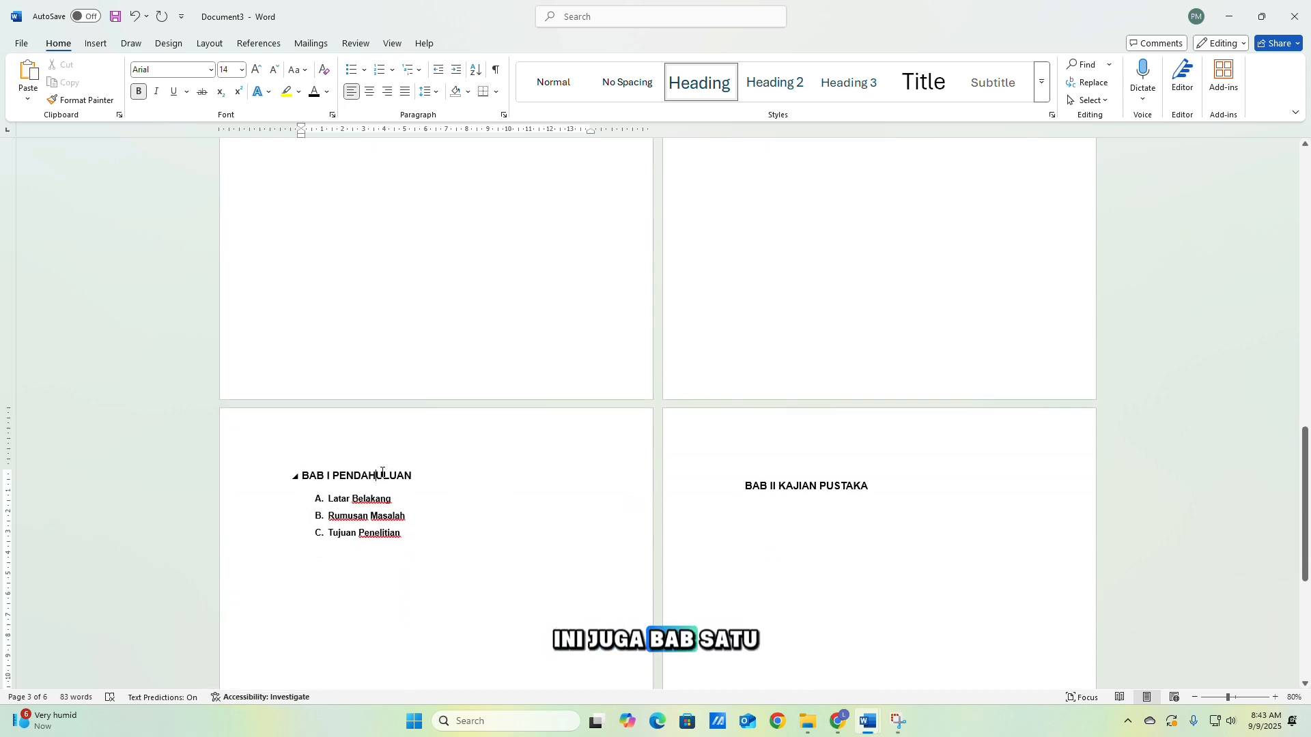
key(ctrl+e)
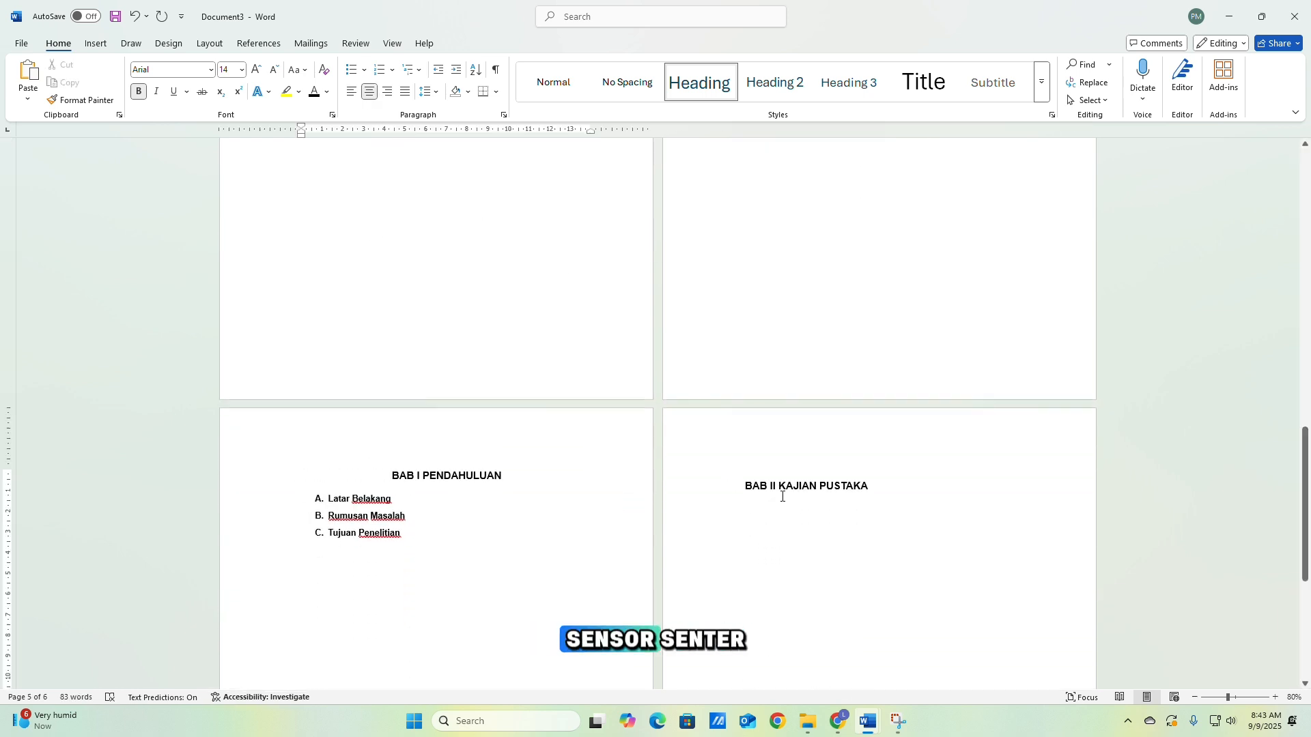
click(782, 497)
click(369, 92)
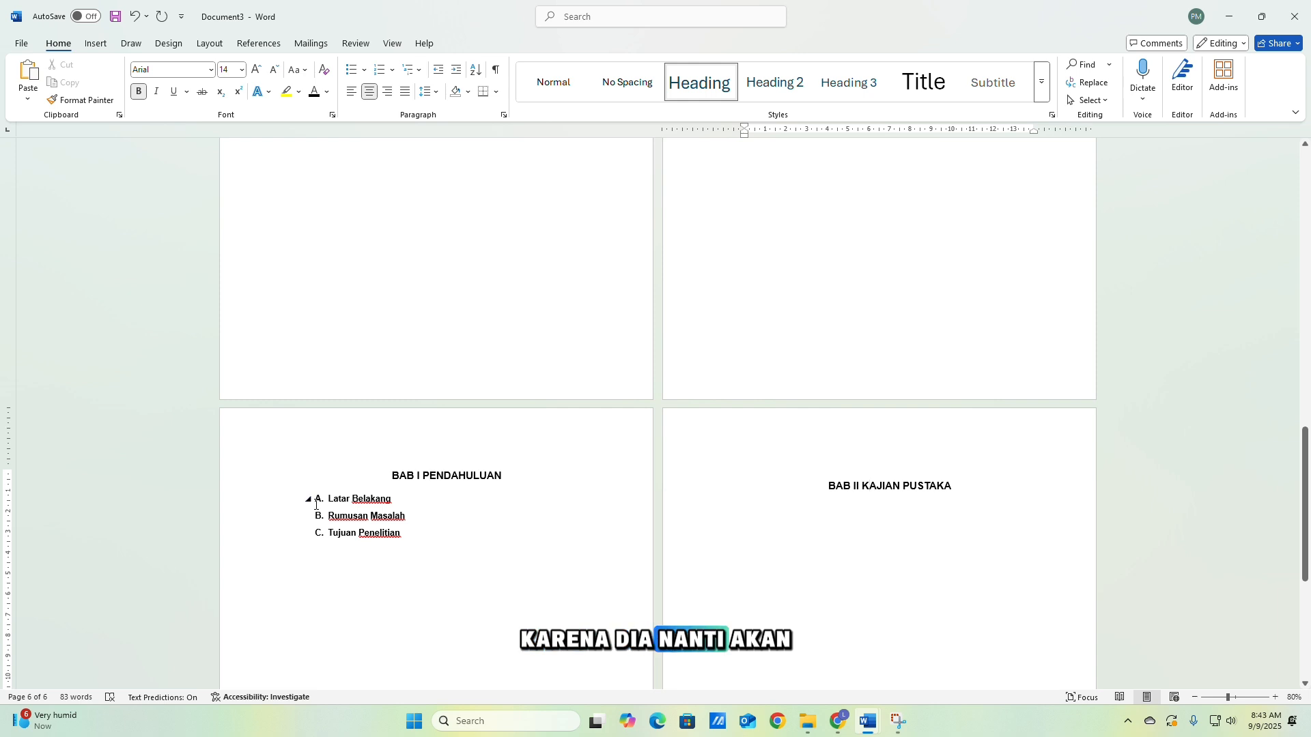
Review the pages from the cover through BAB II KAJIAN PUSTAKA to check the centered headings.
scroll(649, 513, up, 15)
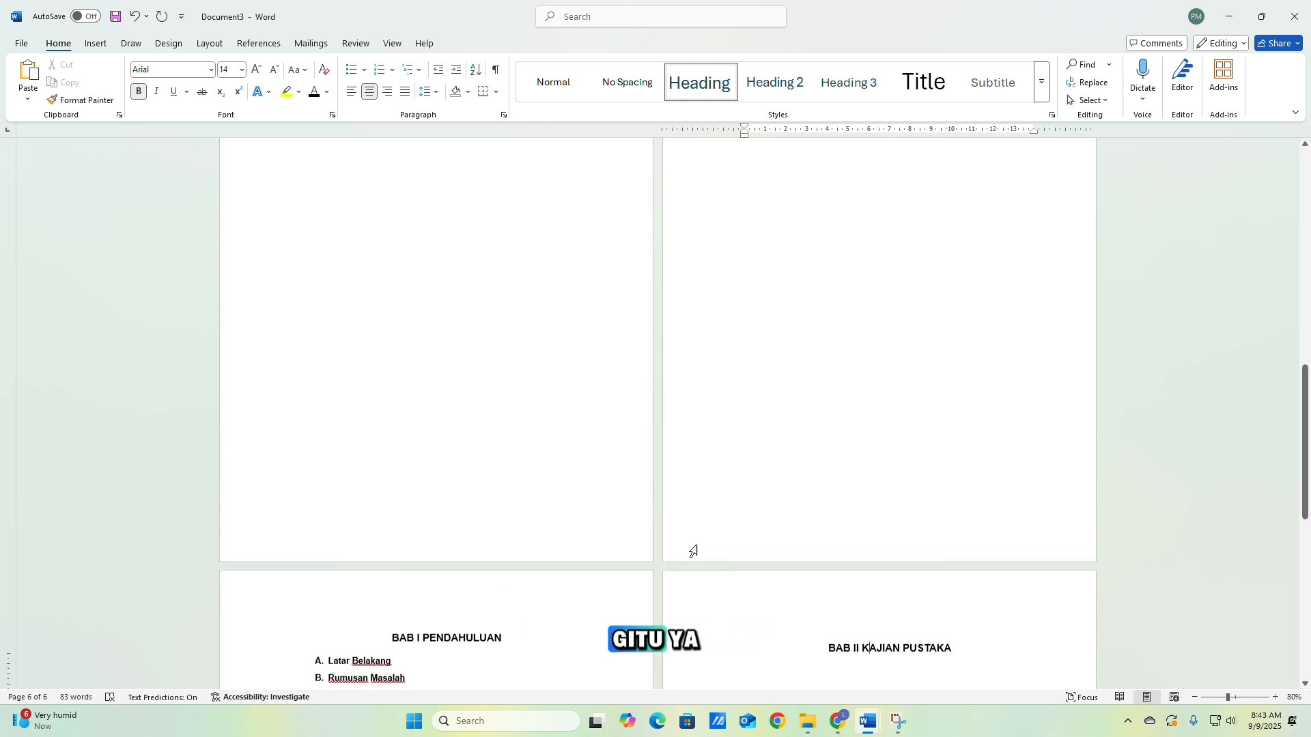
scroll(710, 541, up, 3)
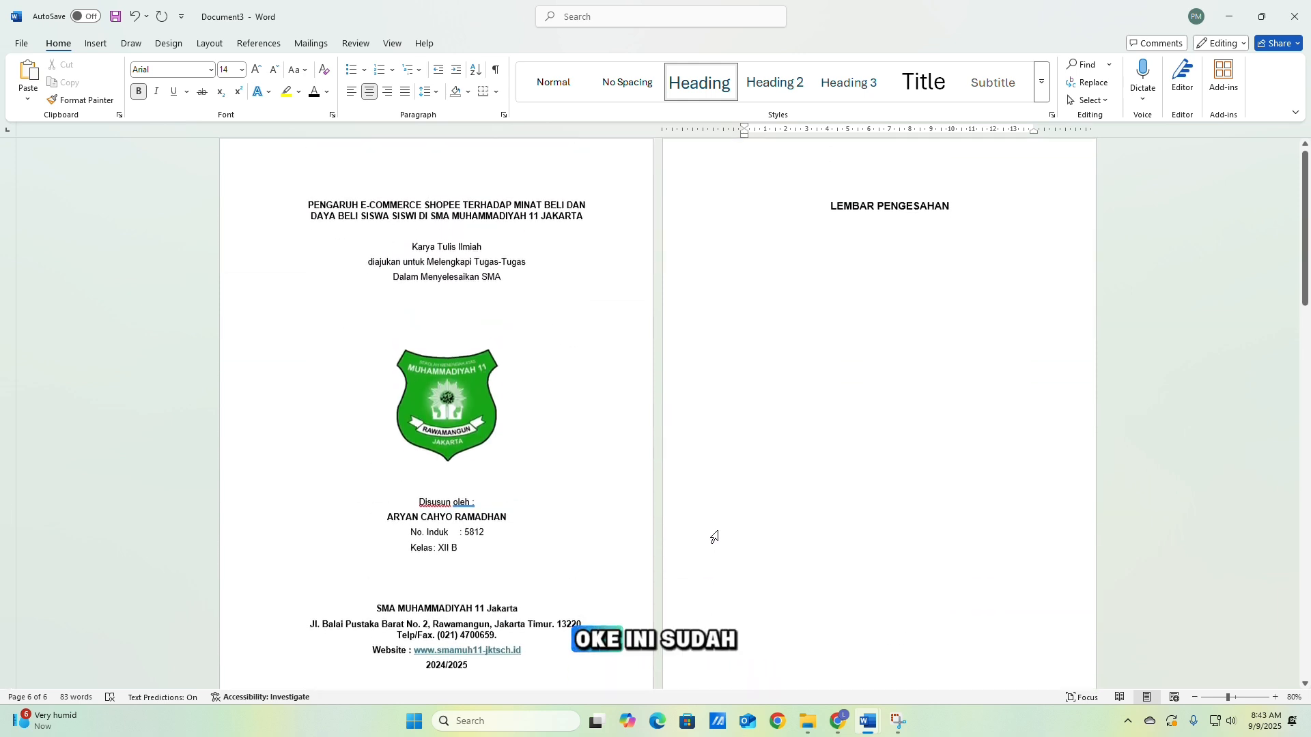
scroll(726, 540, down, 10)
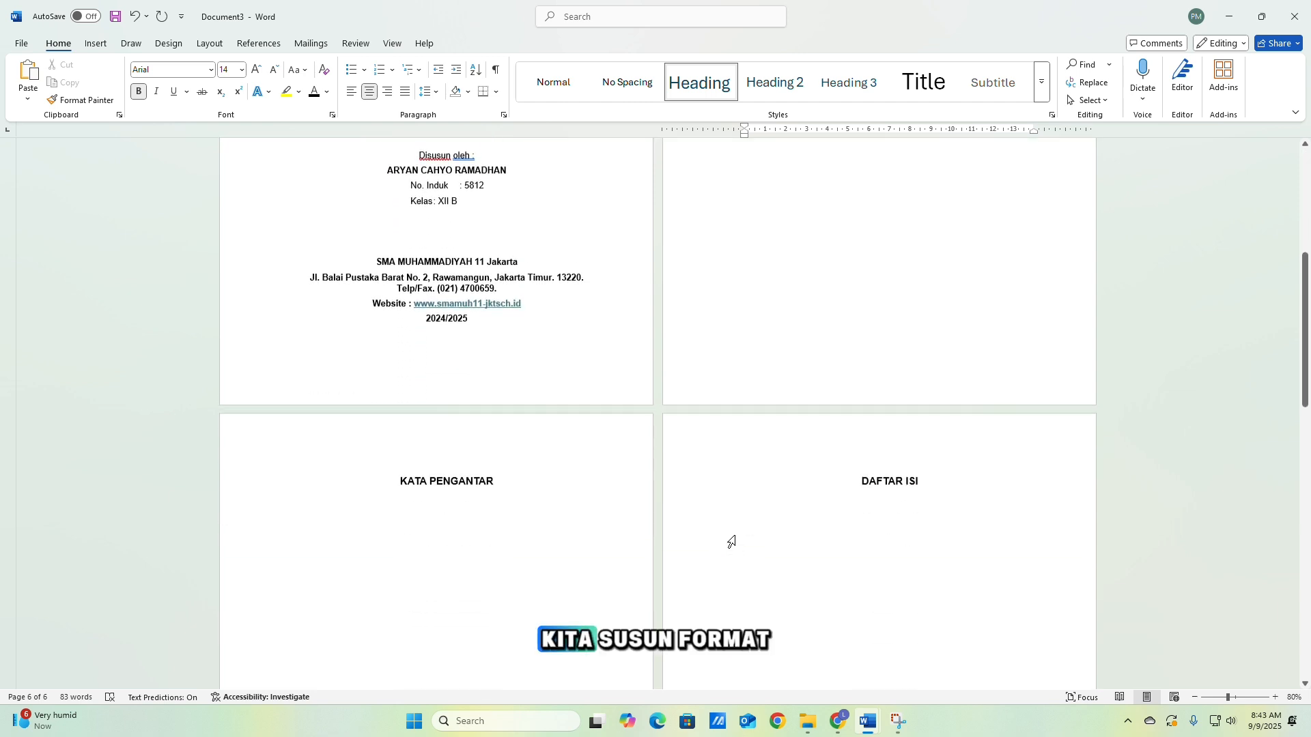
scroll(751, 524, down, 8)
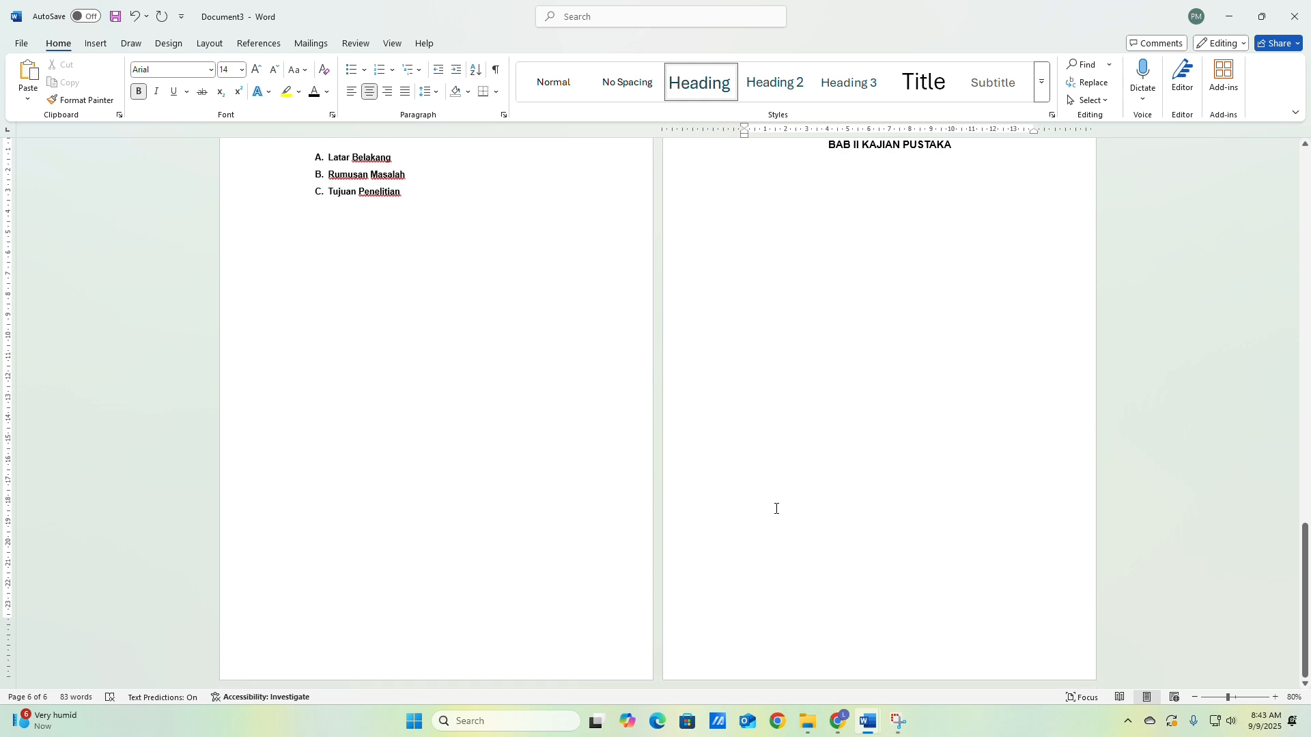
scroll(775, 510, up, 4)
scroll(777, 510, up, 10)
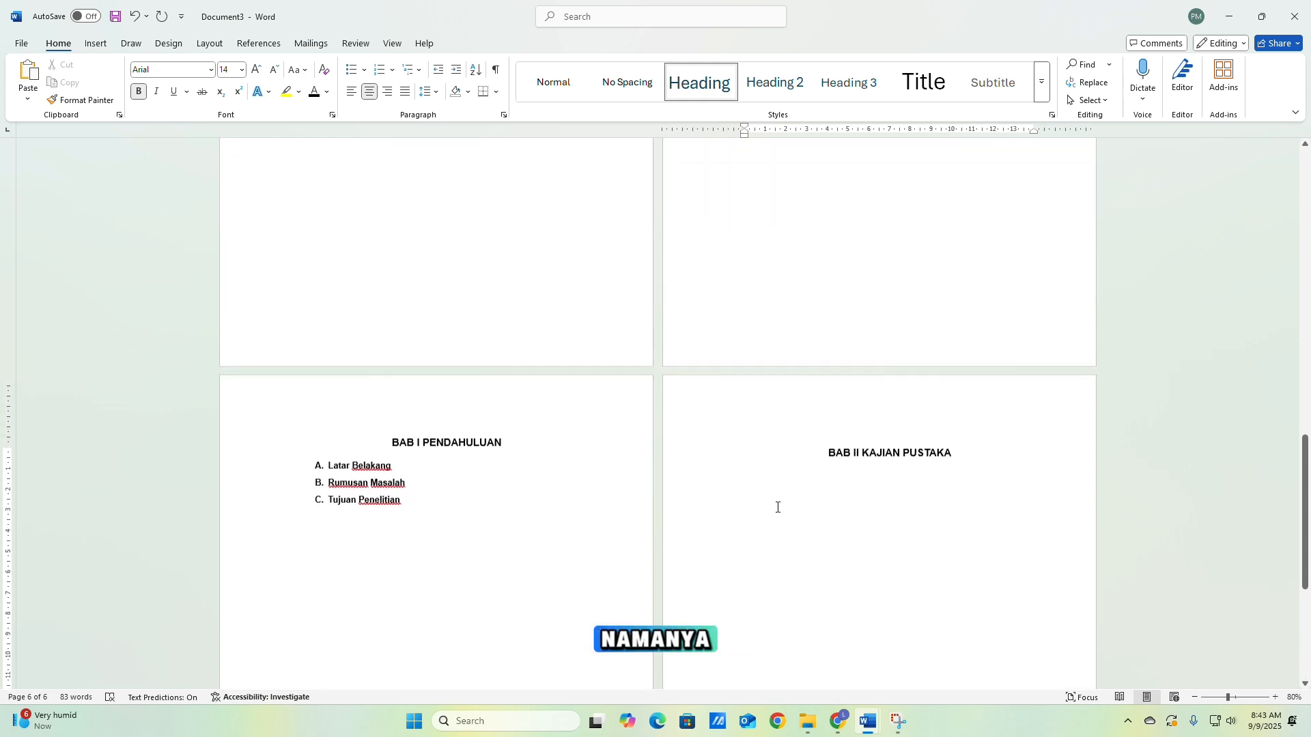
scroll(778, 508, up, 15)
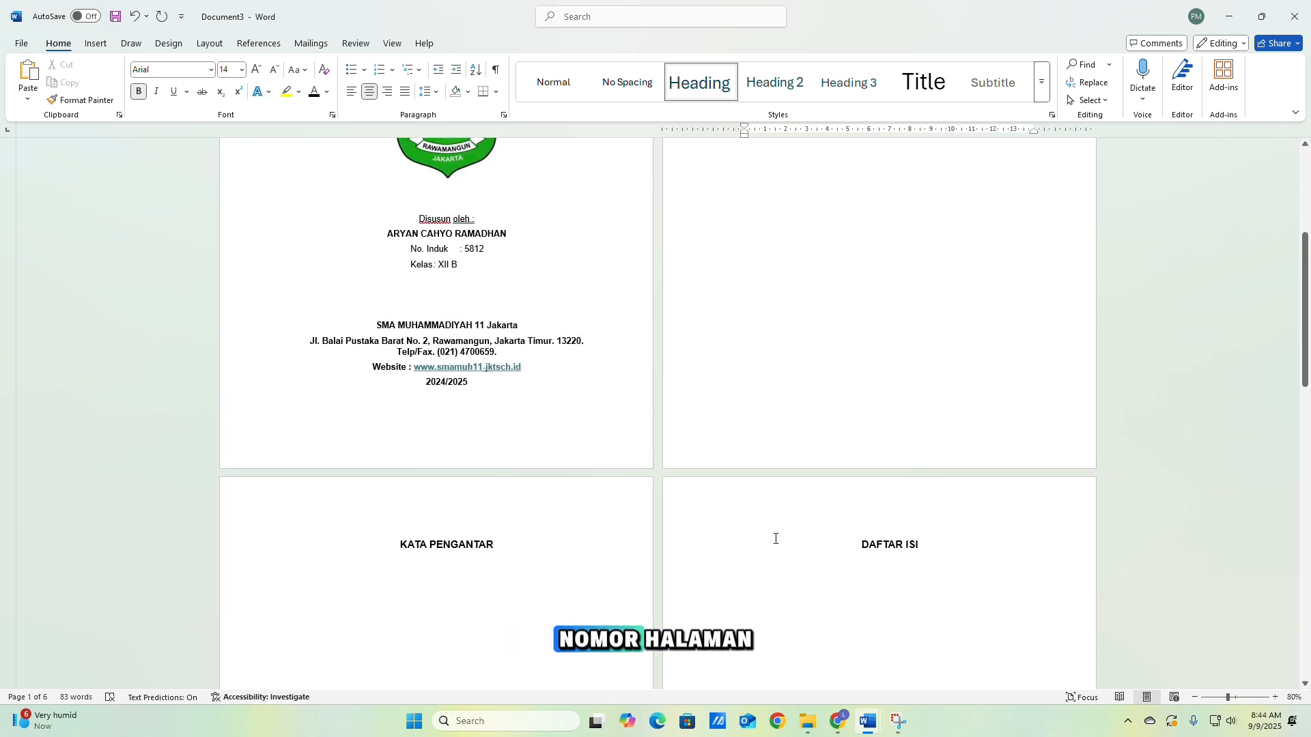
Open the cover page's footer for editing.
scroll(782, 527, up, 8)
scroll(784, 541, down, 3)
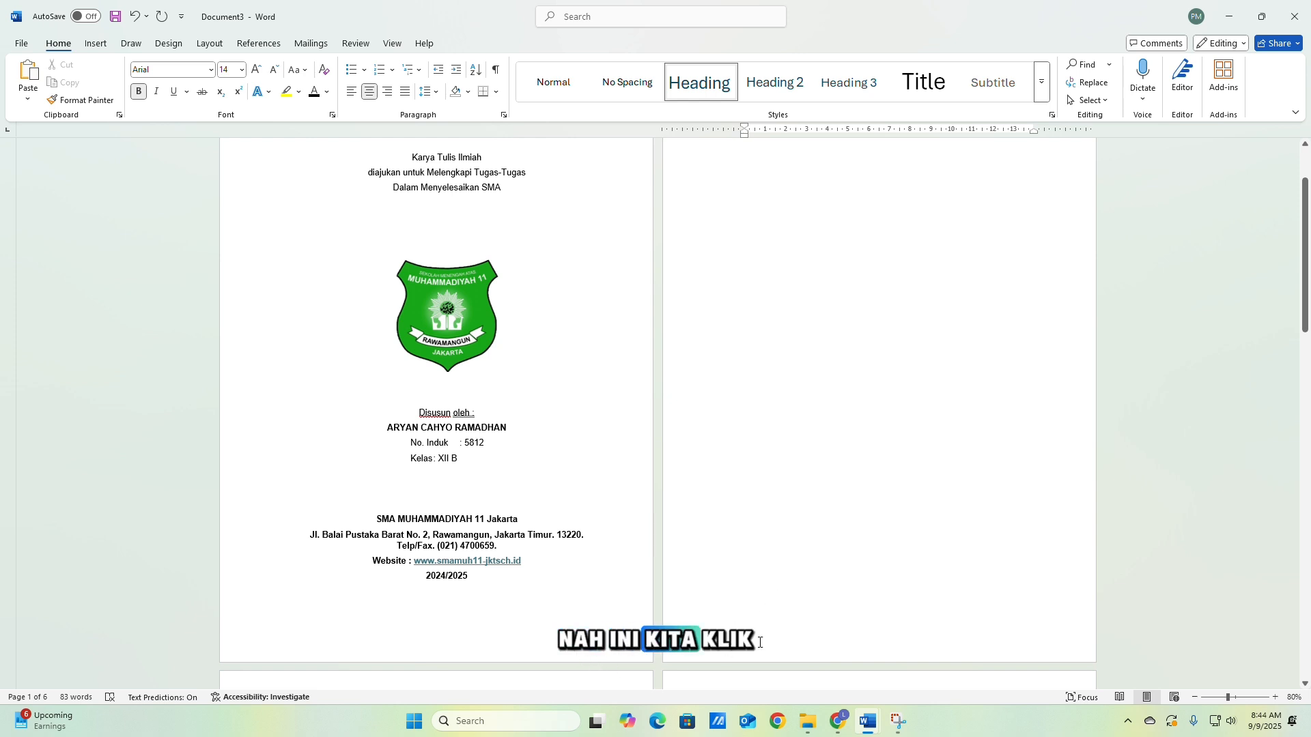
double_click(585, 633)
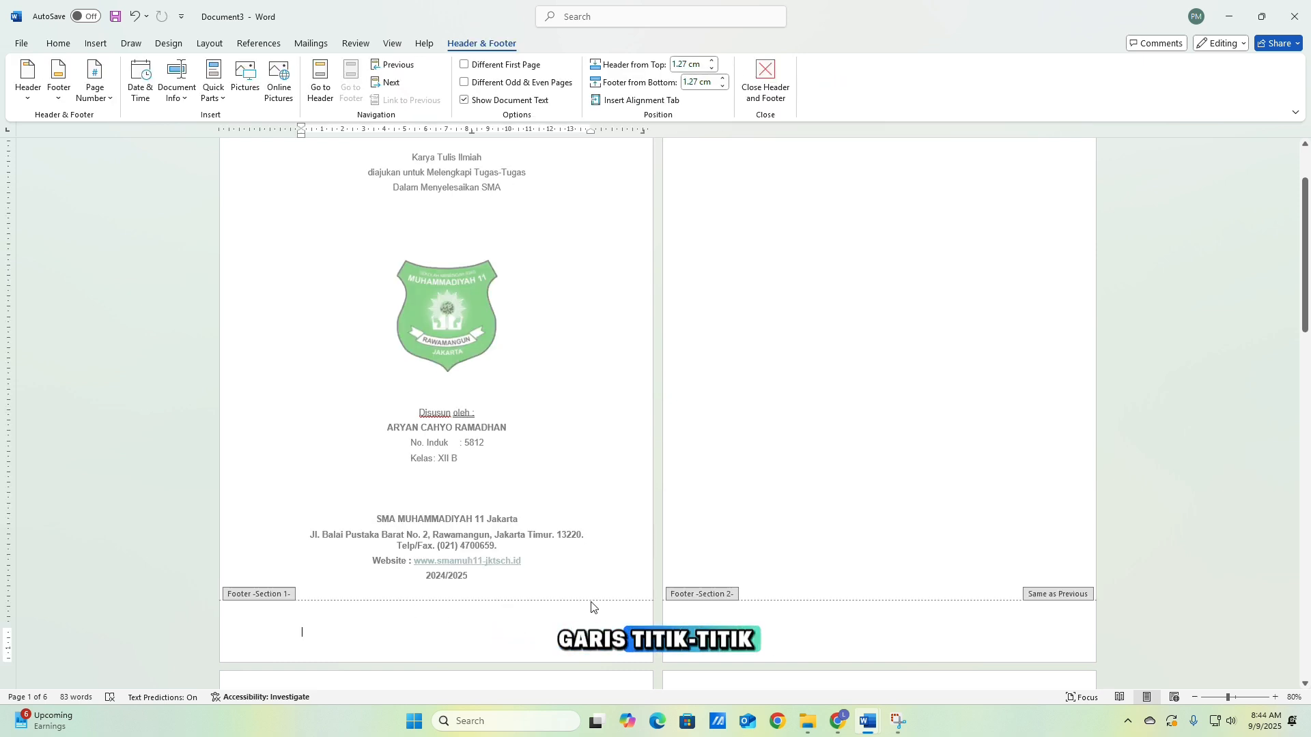
Examine the header and footer areas of the cover, LEMBAR PENGESAHAN, KATA PENGANTAR and DAFTAR ISI sections.
scroll(908, 587, up, 2)
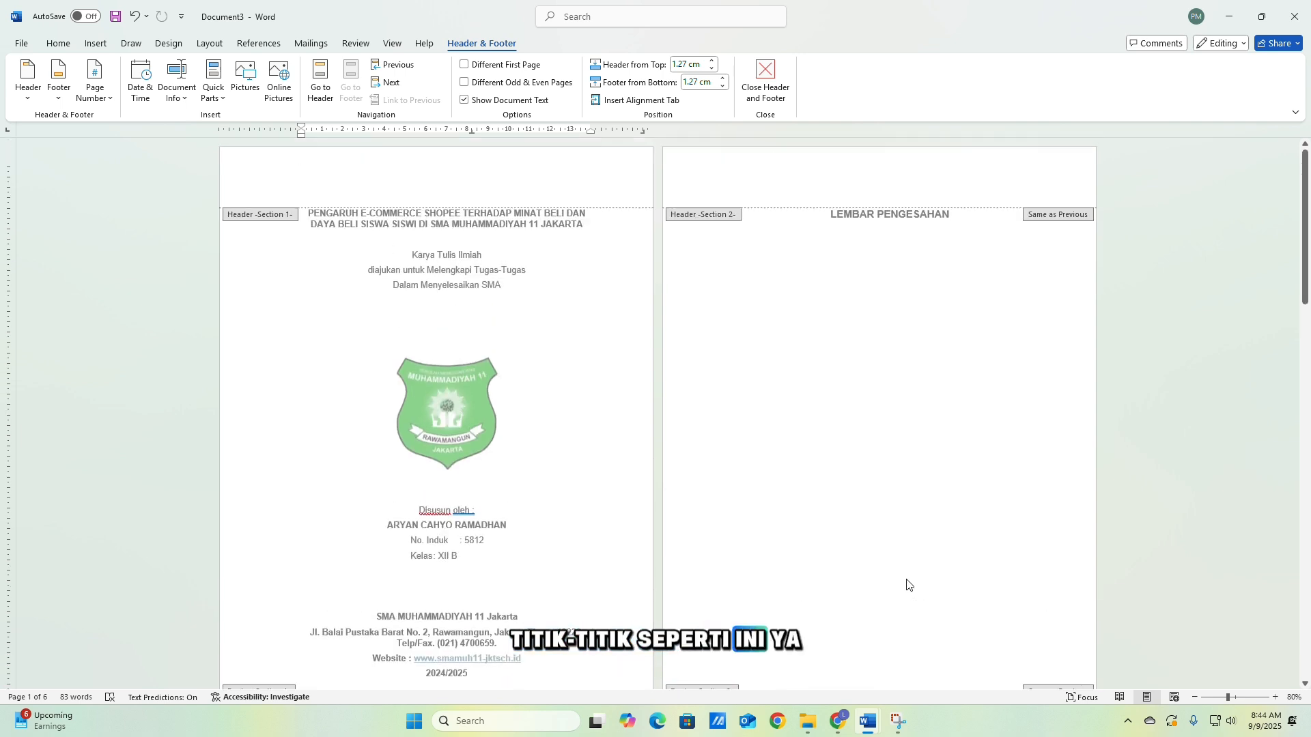
scroll(894, 604, down, 4)
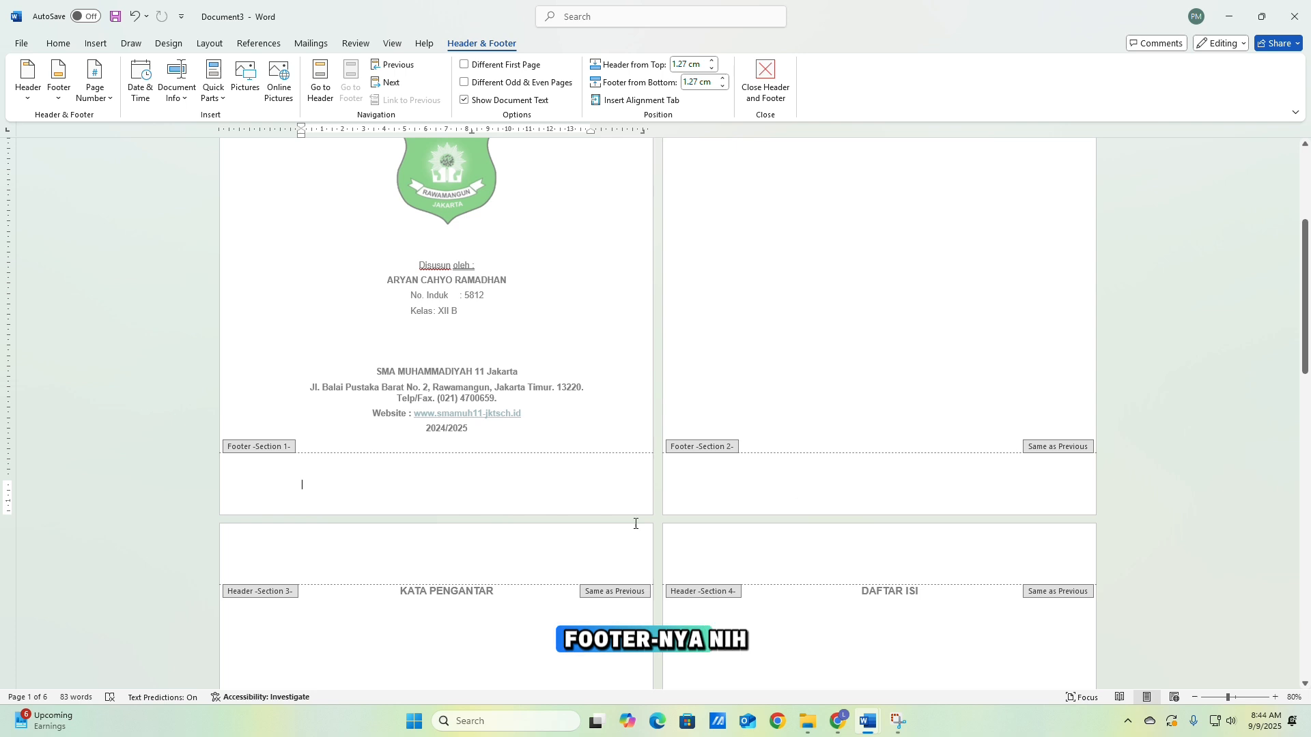
scroll(826, 547, down, 5)
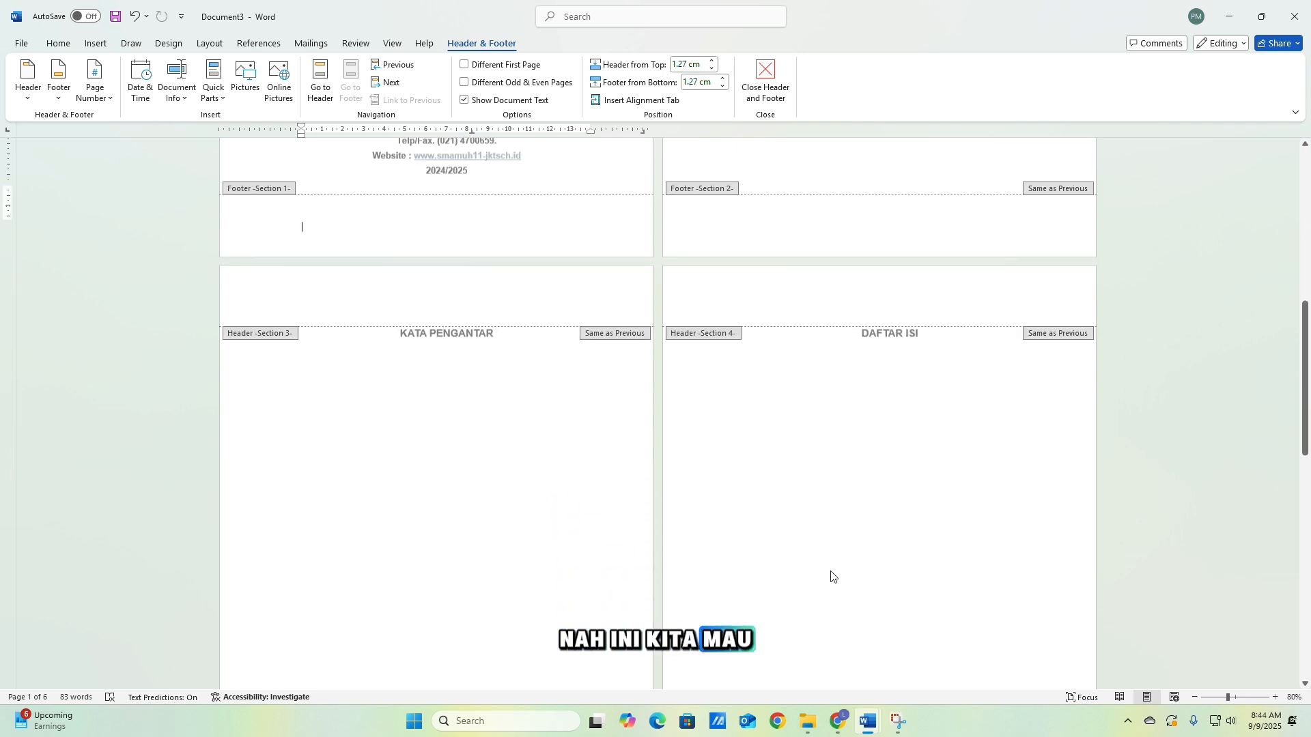
scroll(830, 577, up, 2)
scroll(304, 454, up, 5)
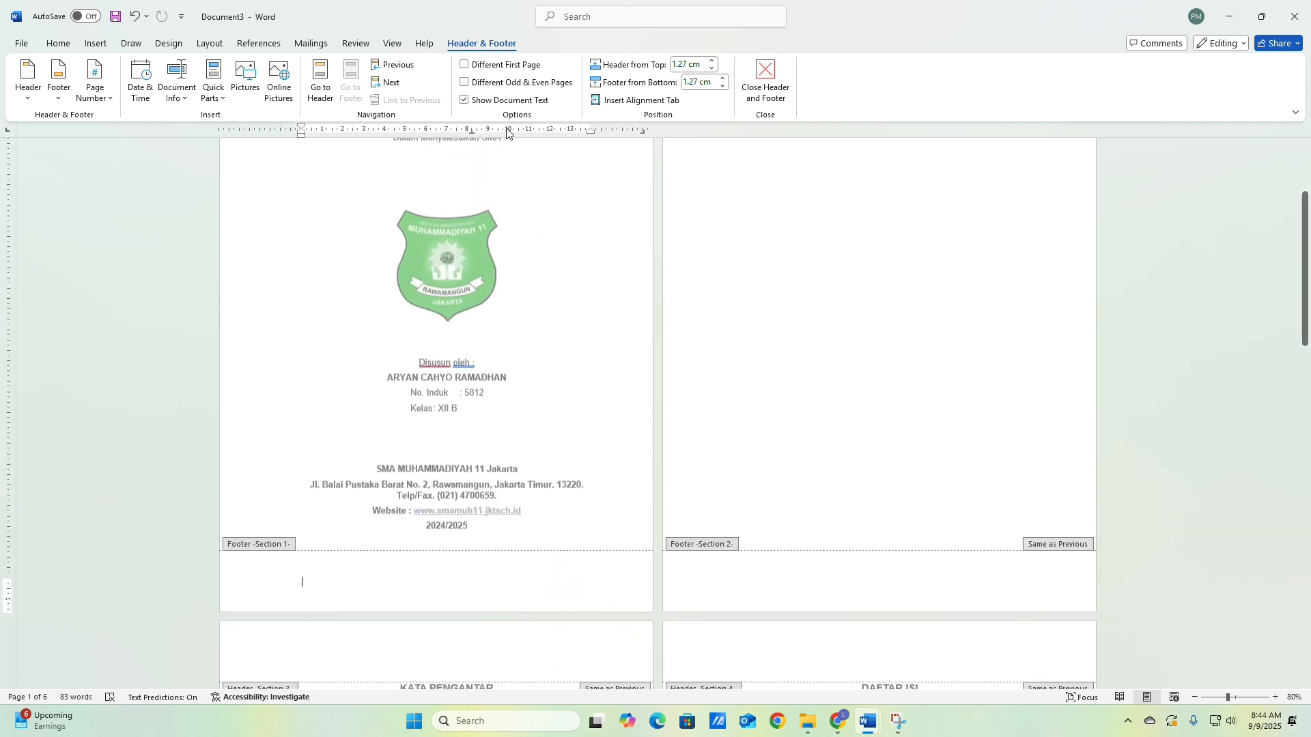
scroll(311, 448, up, 3)
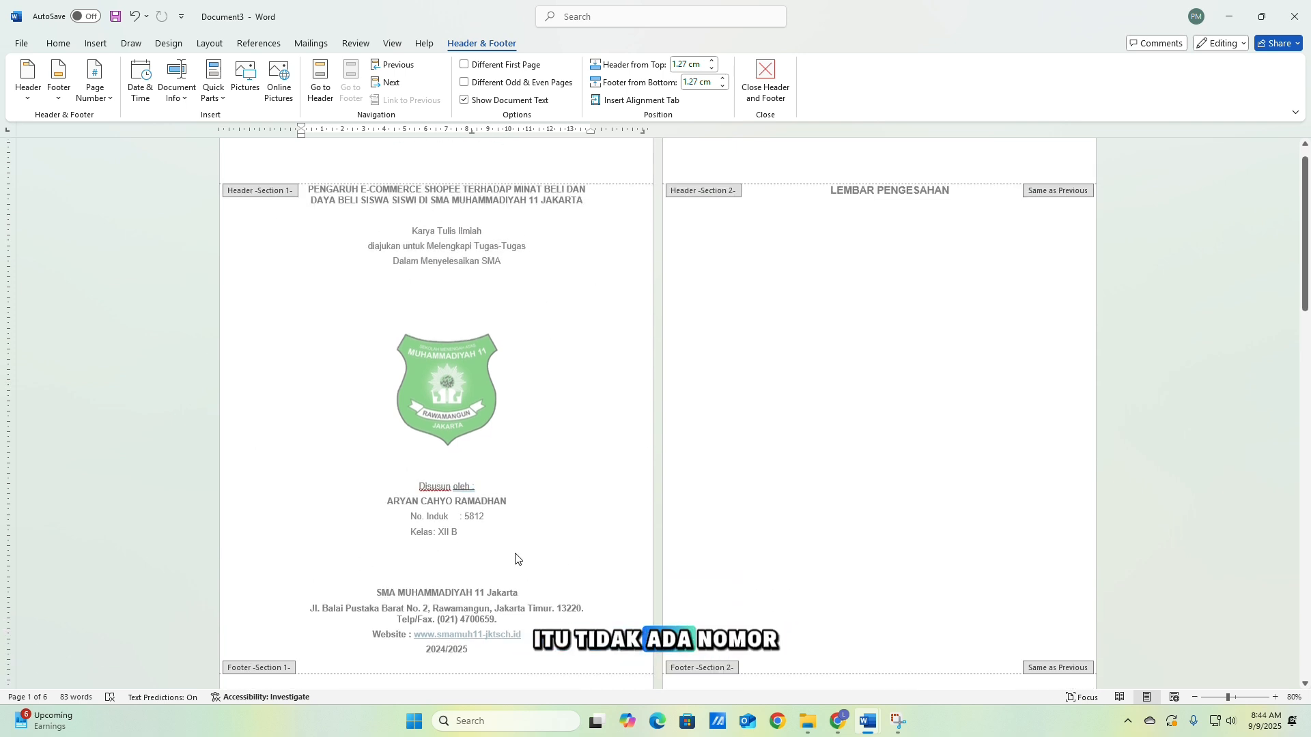
scroll(515, 559, down, 2)
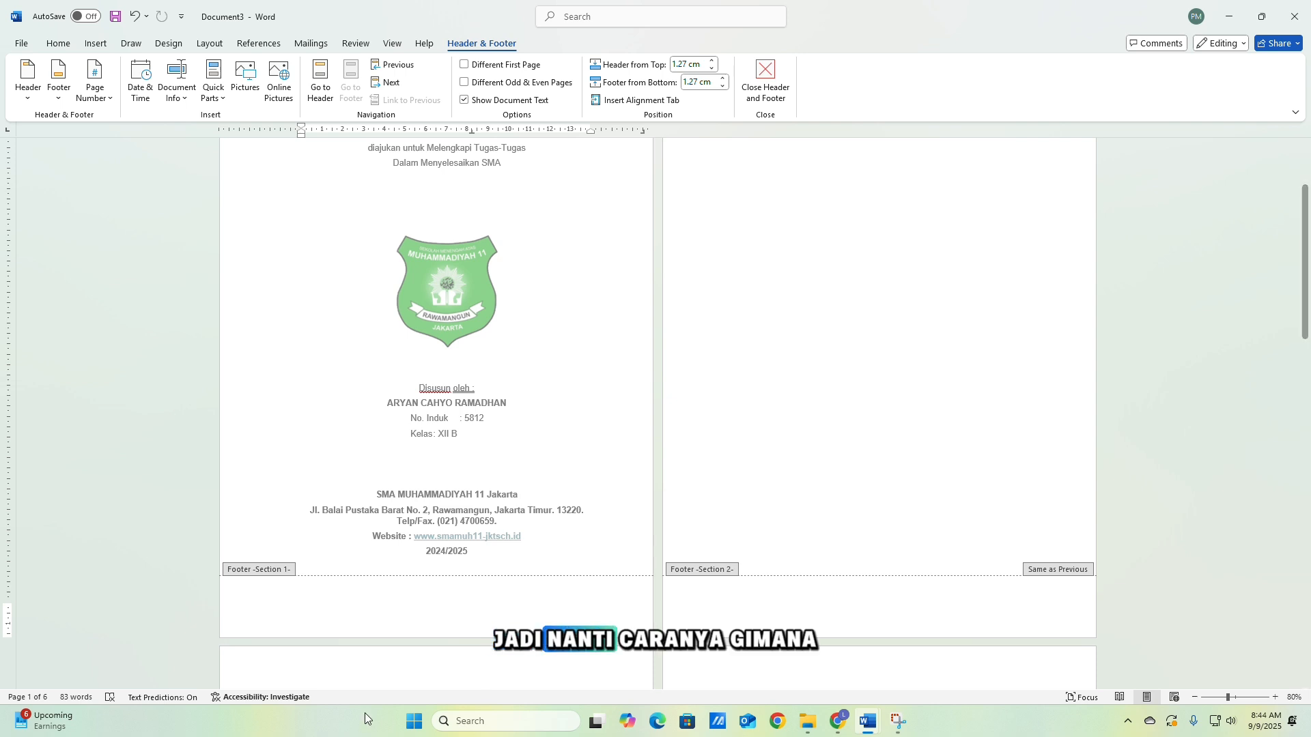
Enable Different First Page for the cover page's section.
scroll(599, 556, down, 1)
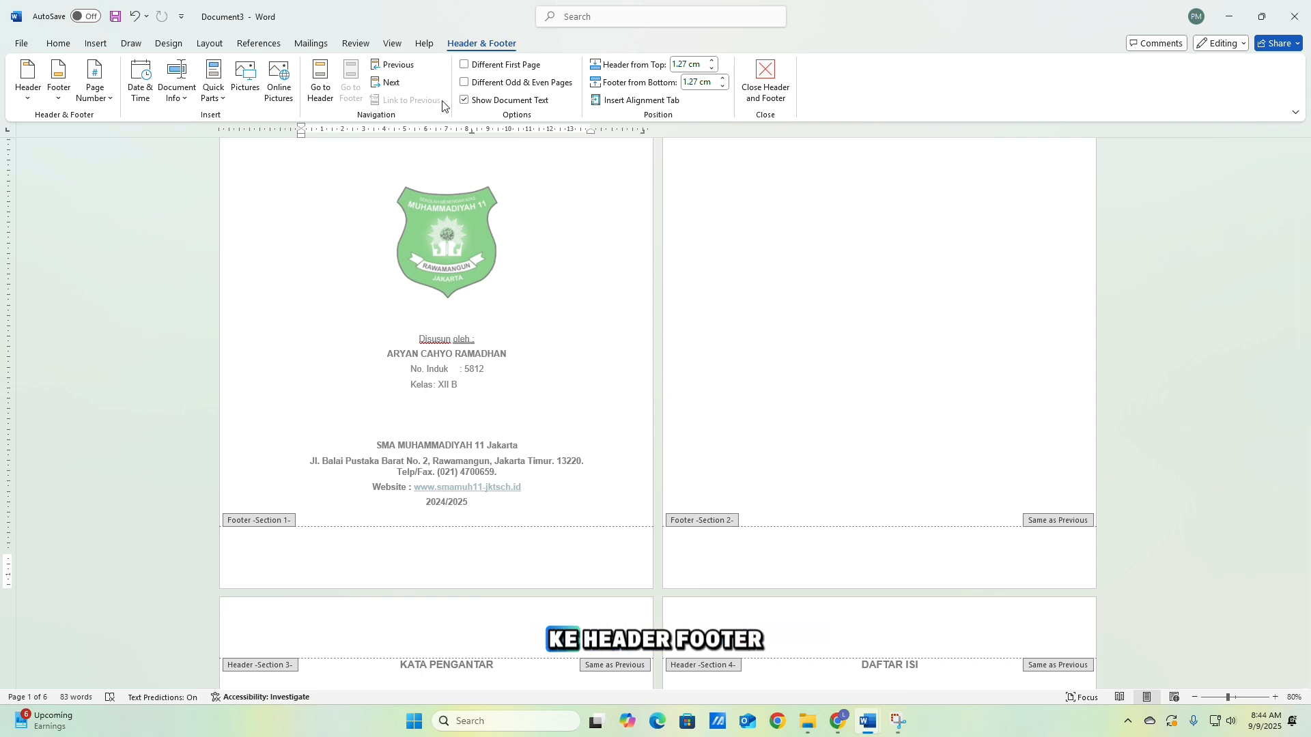
click(465, 64)
scroll(533, 468, down, 3)
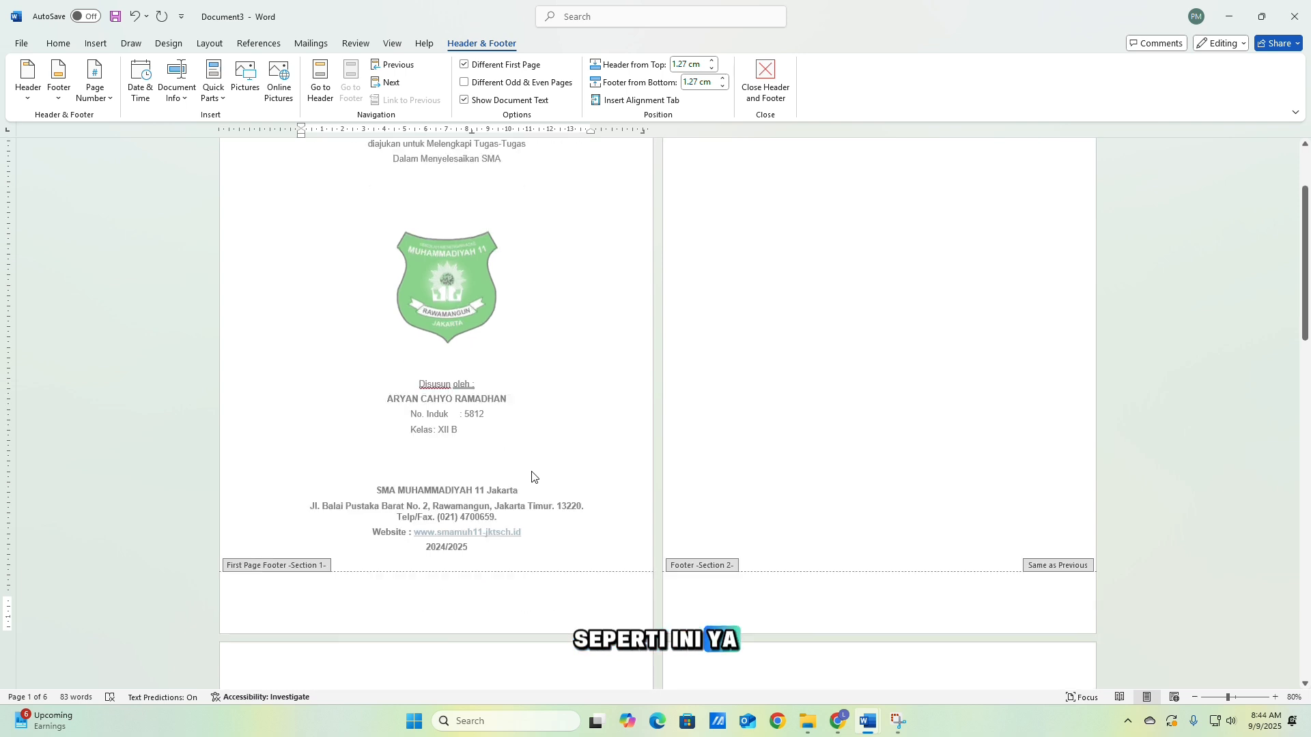
scroll(533, 476, down, 1)
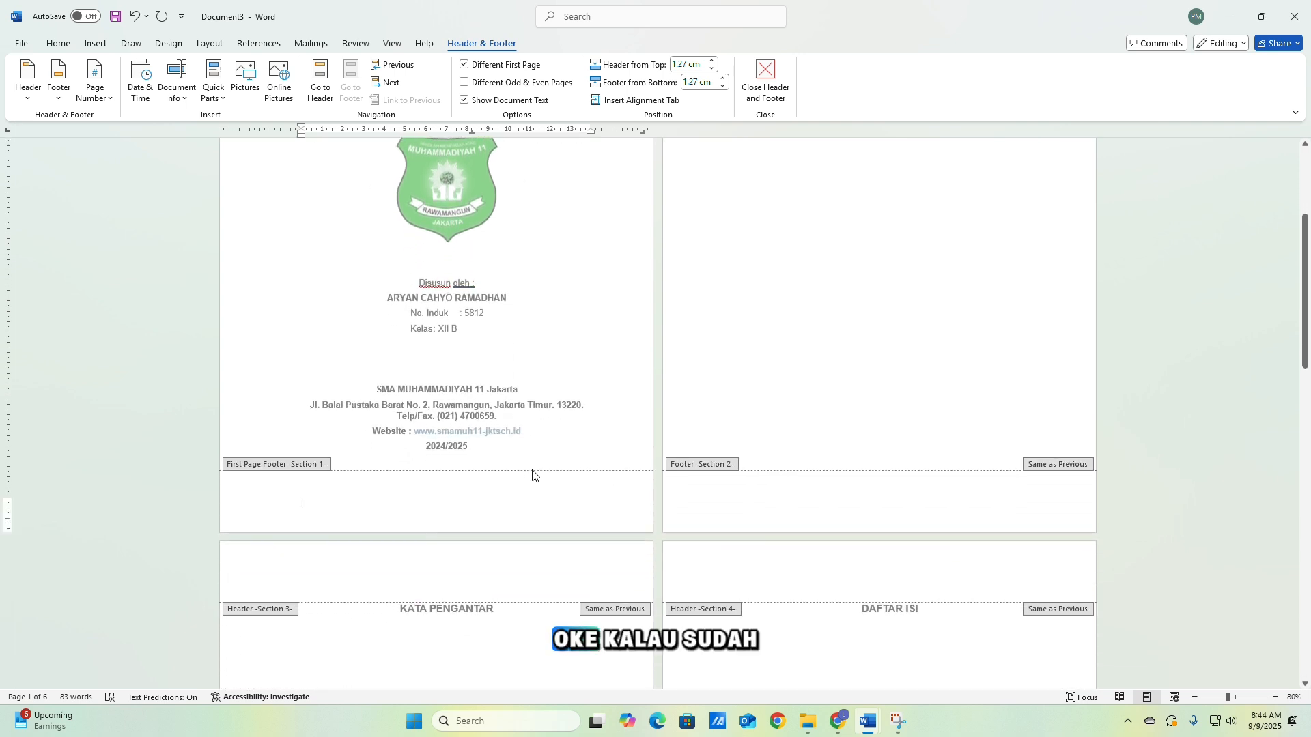
Turn off Link to Previous for the section 2 footer on the LEMBAR PENGESAHAN page.
click(826, 499)
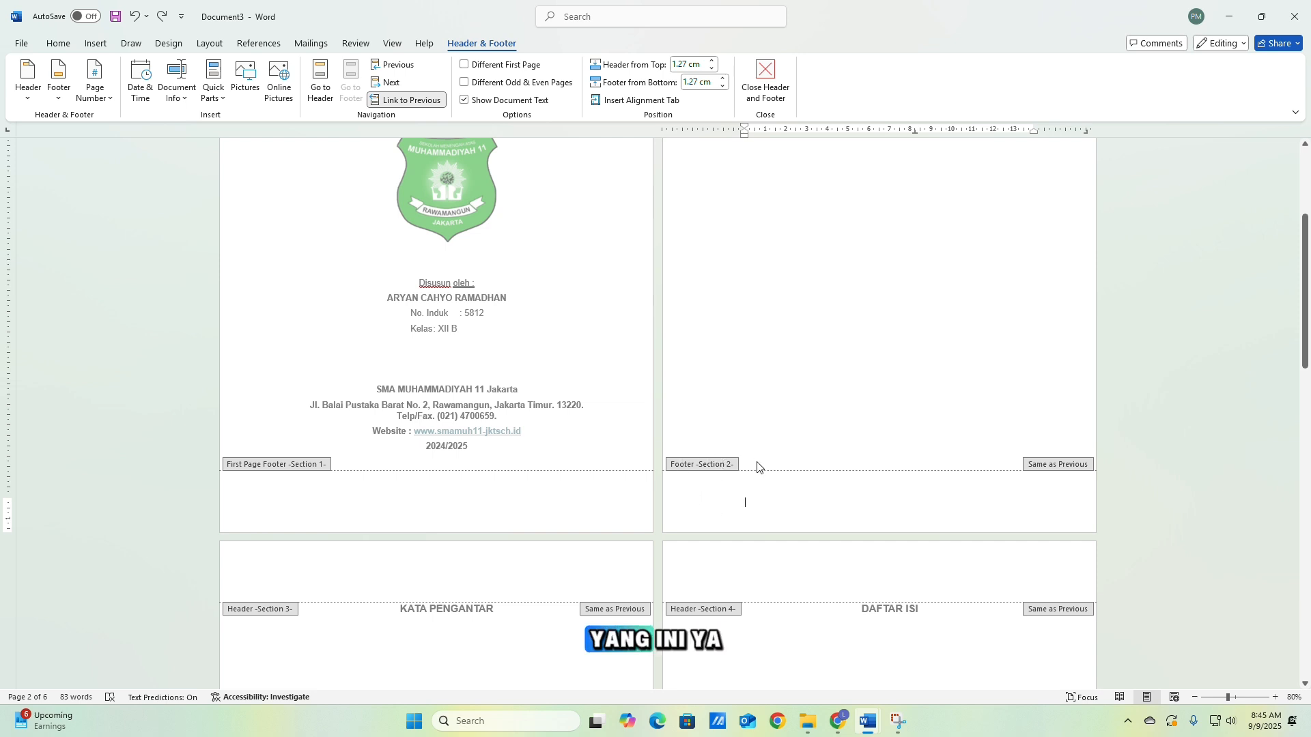
click(725, 508)
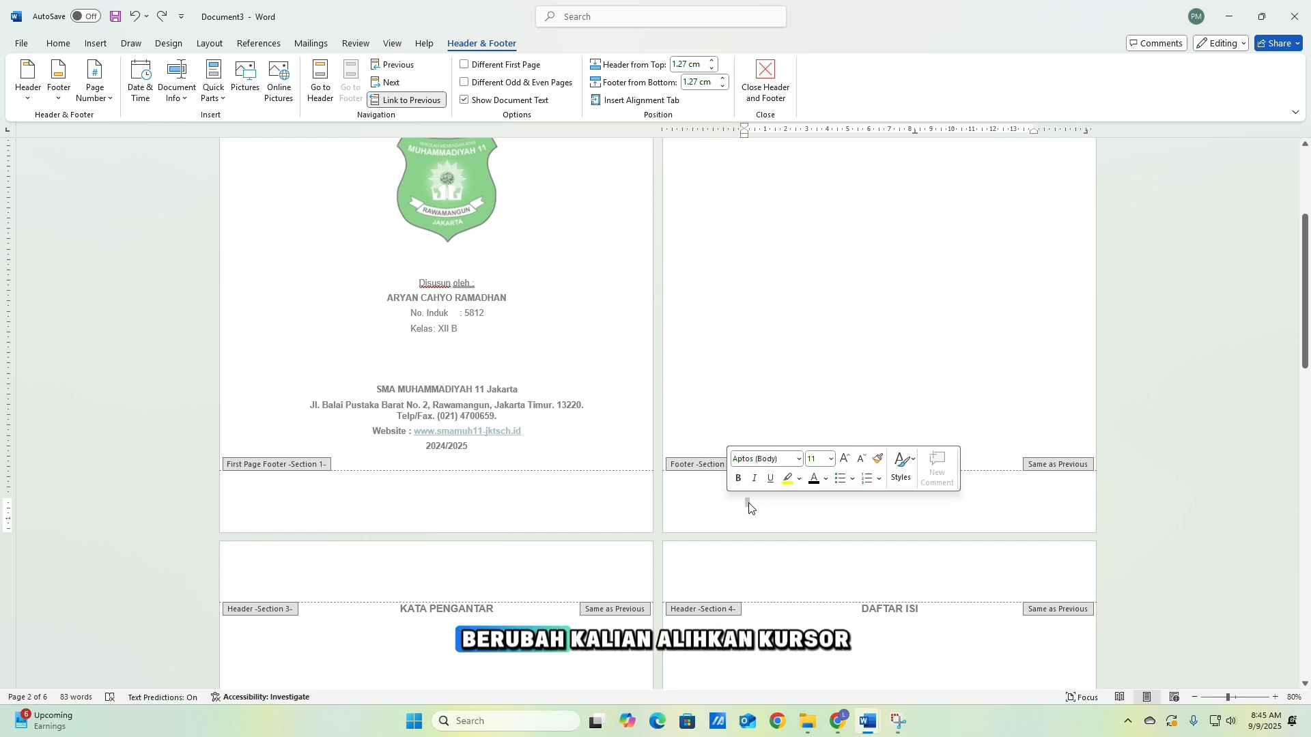
click(749, 504)
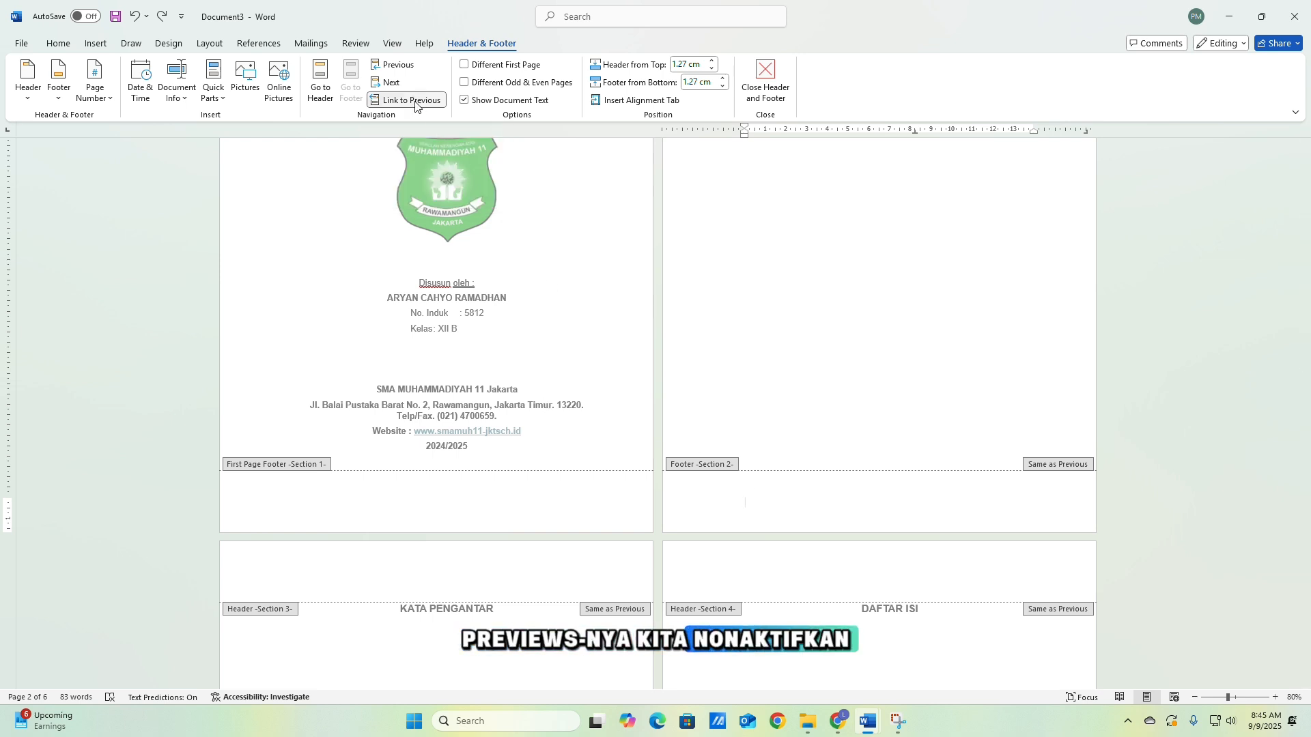
Enable Different First Page for section 2, the LEMBAR PENGESAHAN page.
scroll(728, 518, up, 3)
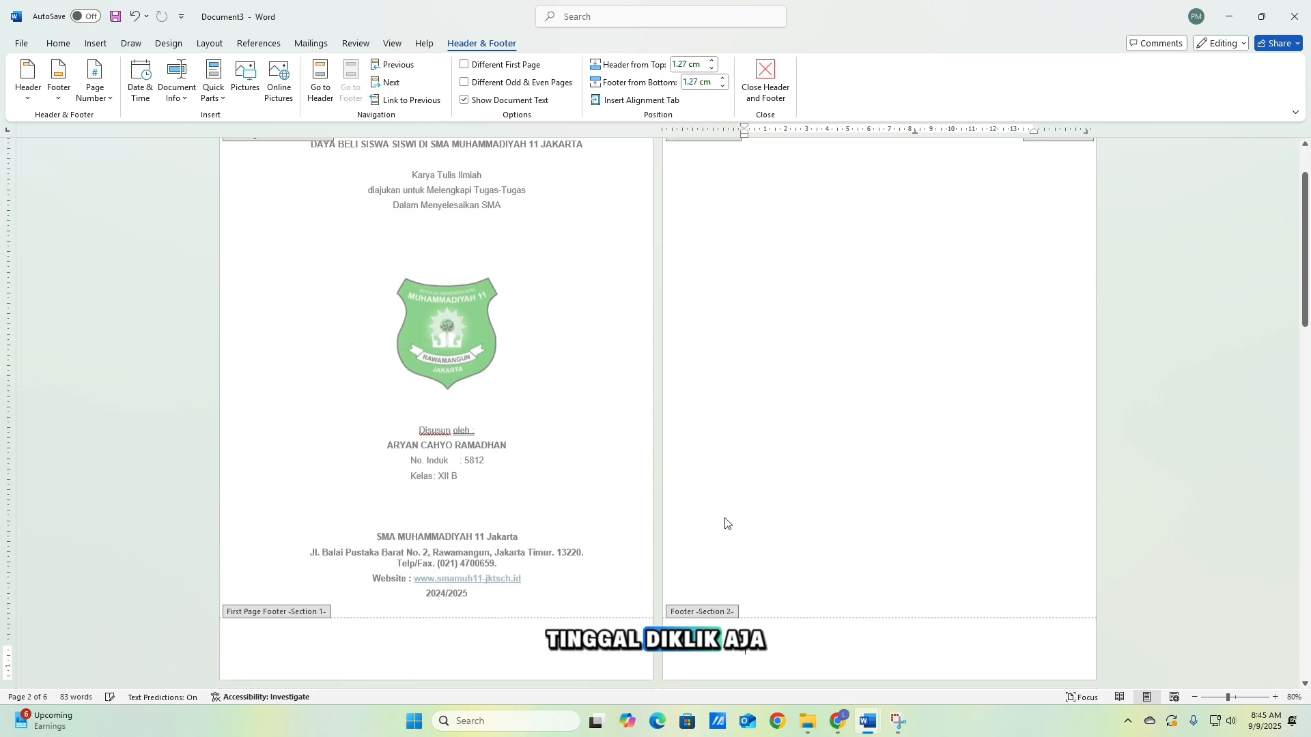
scroll(745, 485, down, 2)
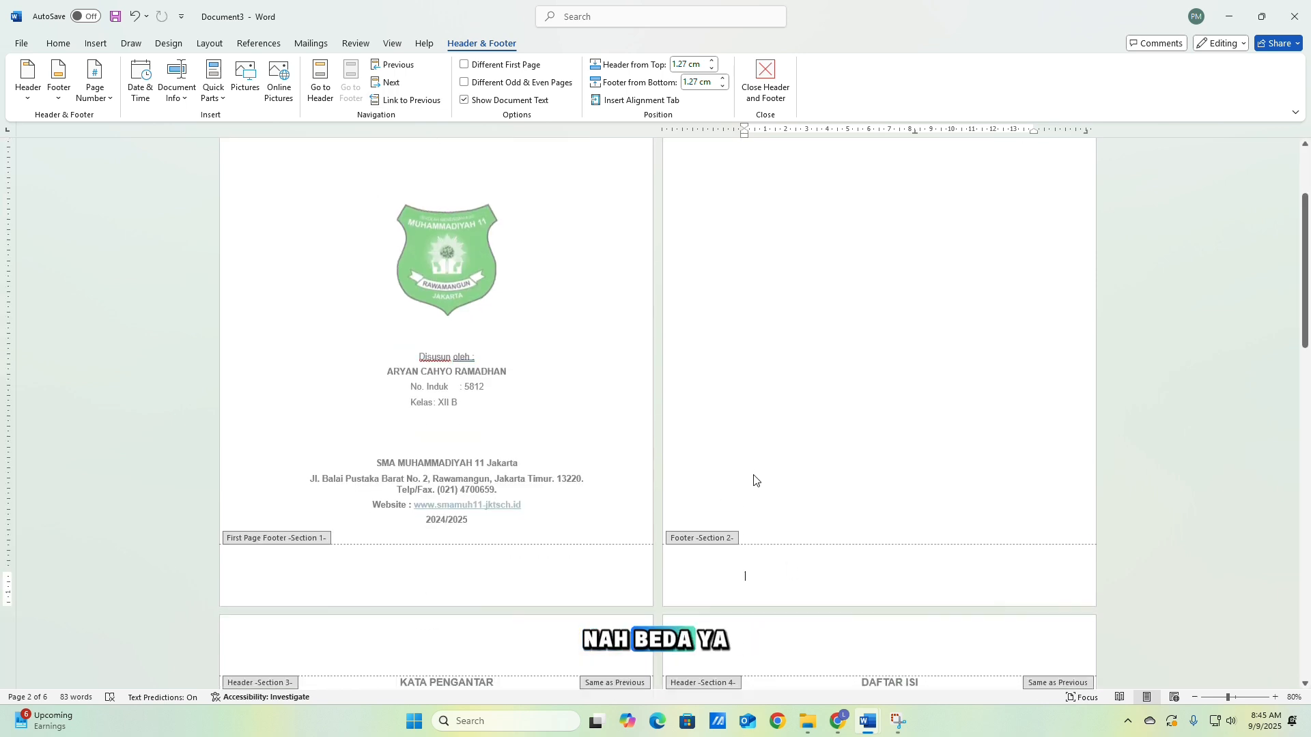
scroll(757, 485, down, 1)
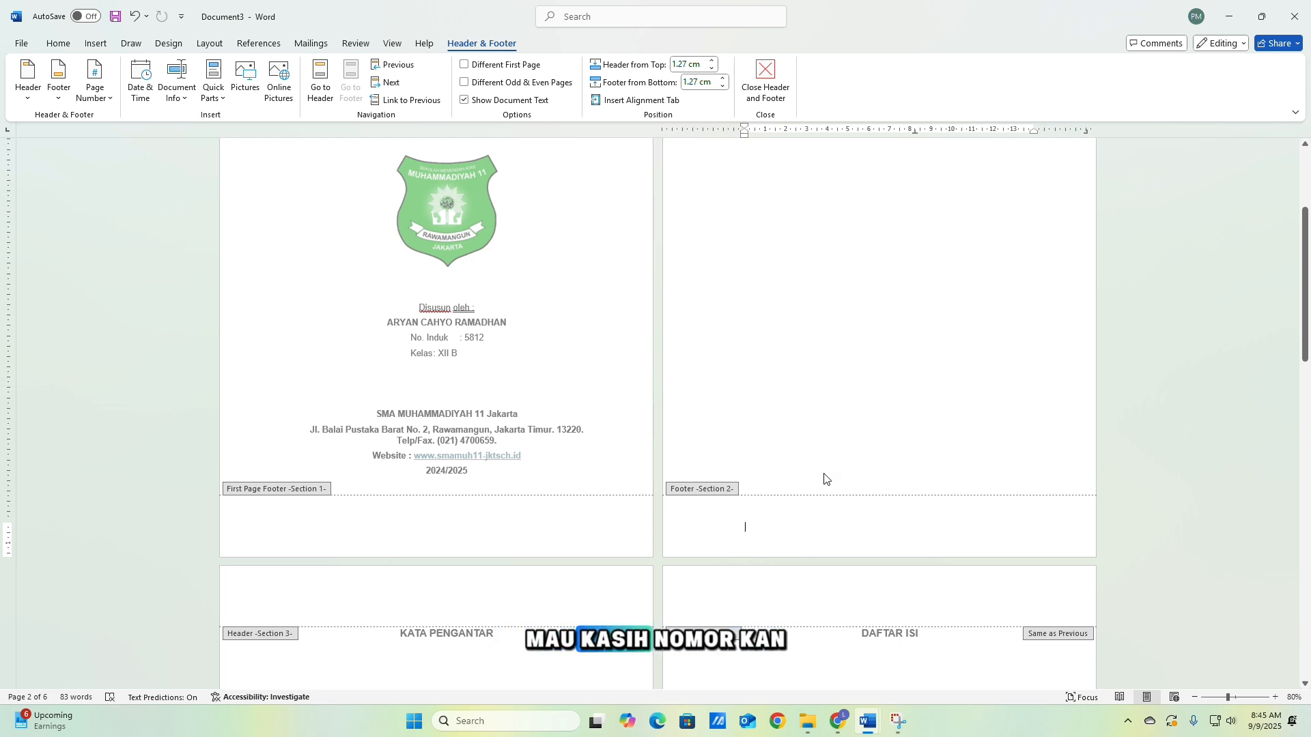
click(463, 64)
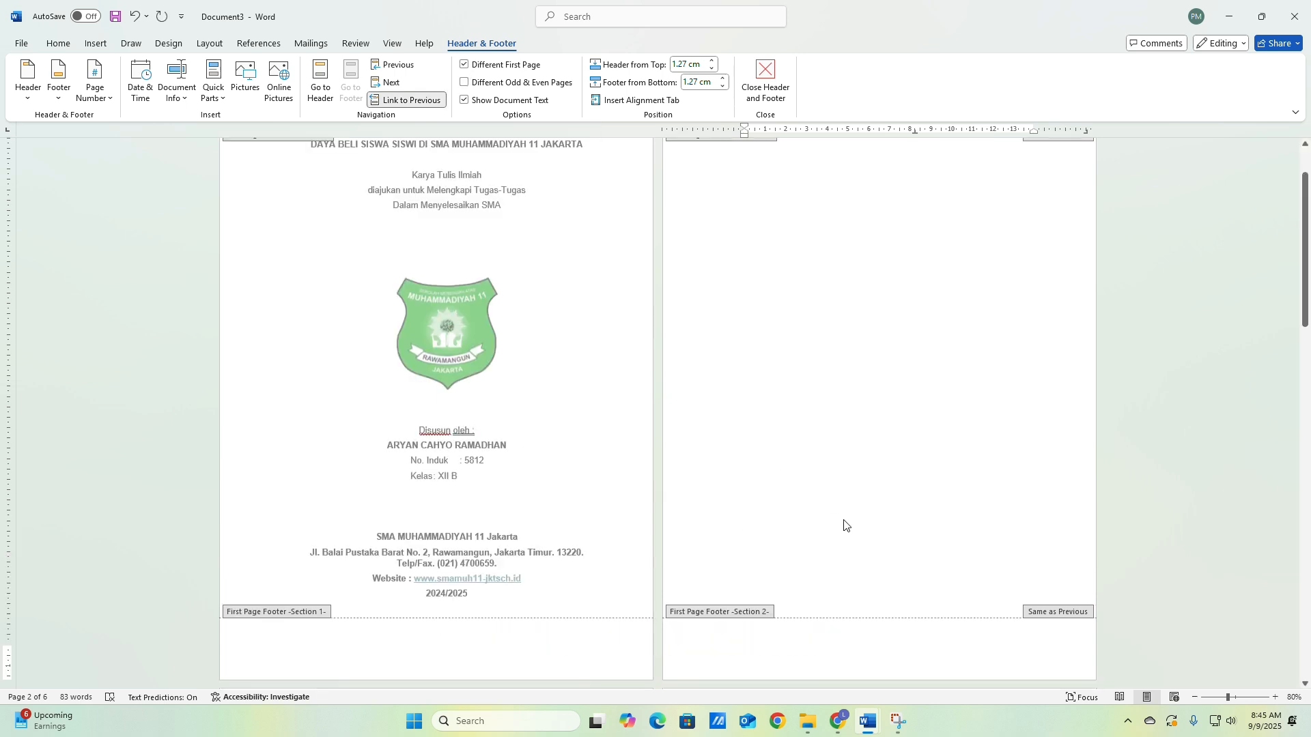
Check the Link to Previous setting in the footers of the KATA PENGANTAR and DAFTAR ISI sections.
scroll(850, 524, down, 10)
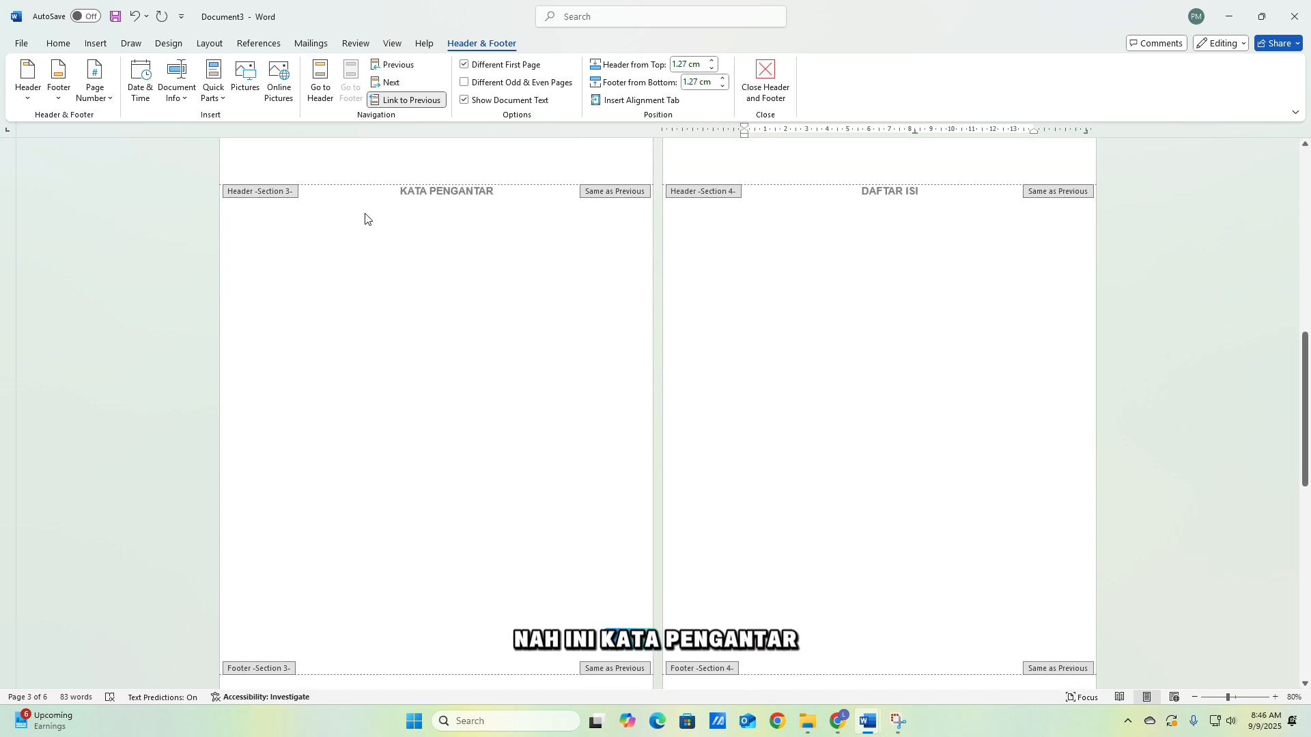
scroll(846, 375, down, 2)
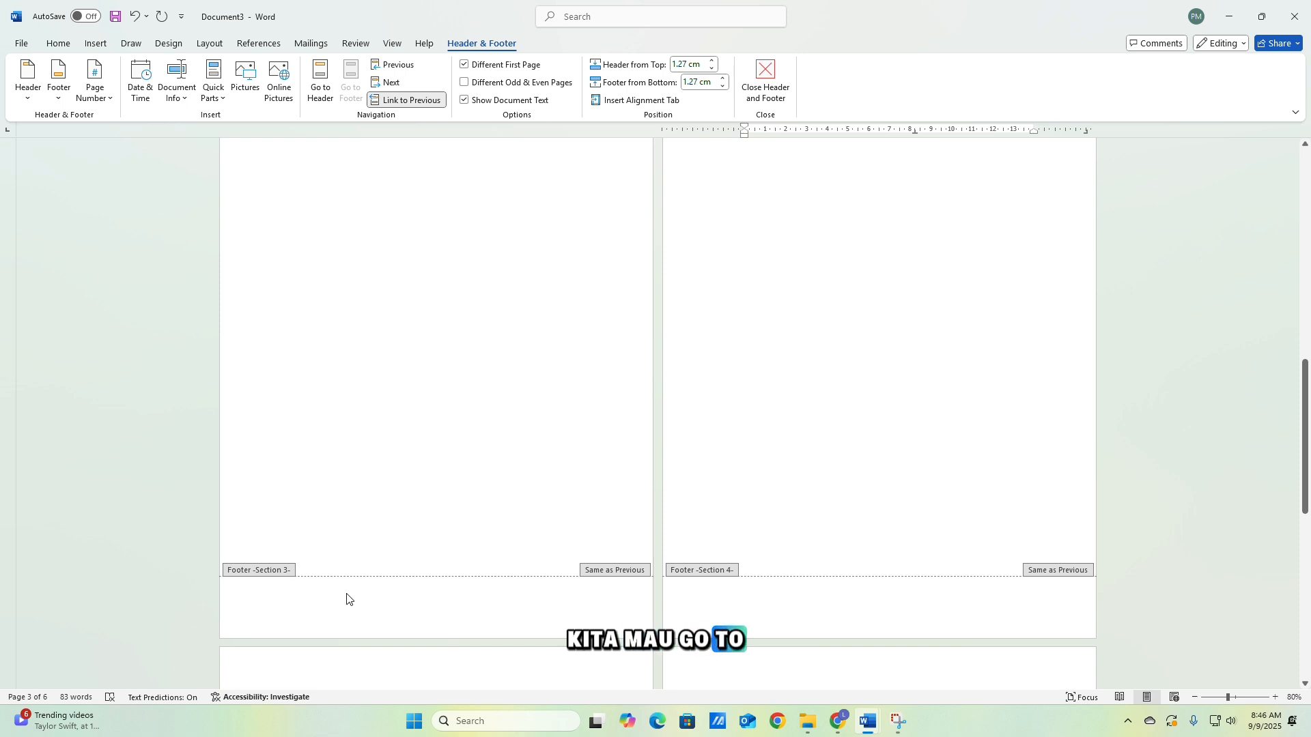
scroll(327, 571, down, 2)
click(316, 515)
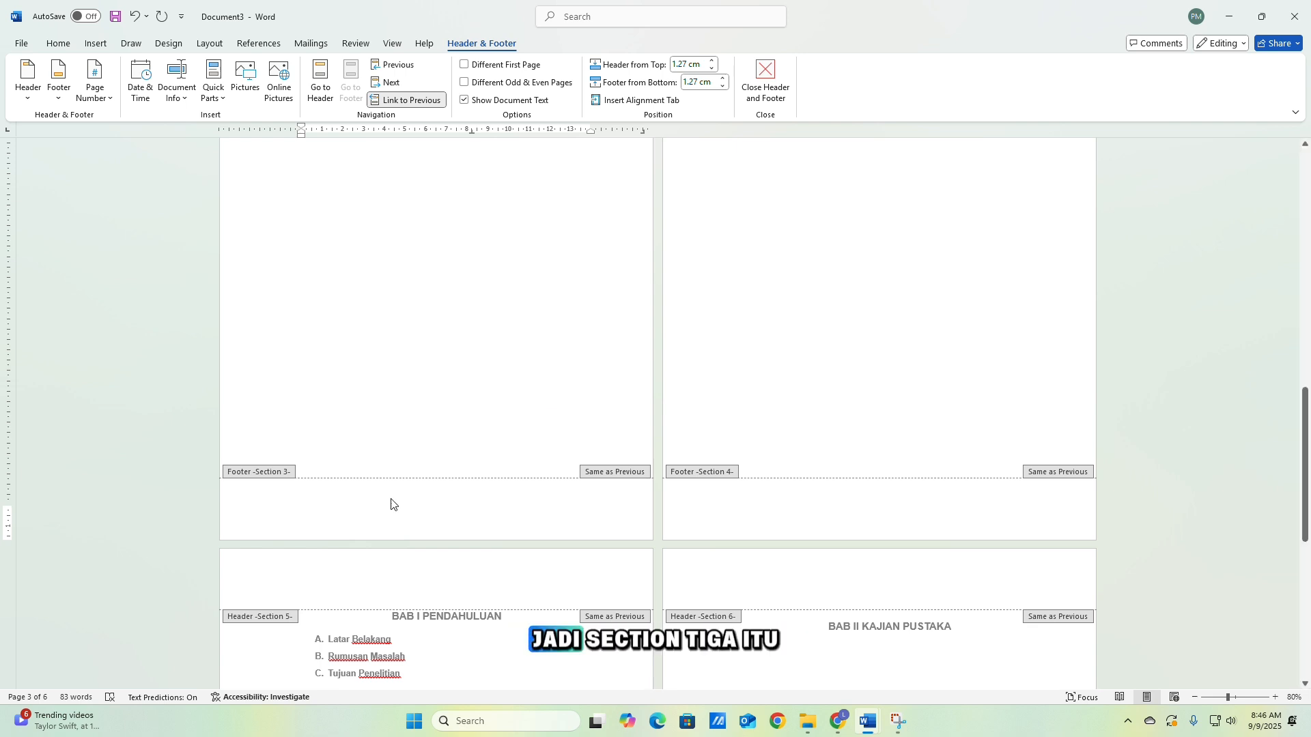
scroll(419, 484, up, 3)
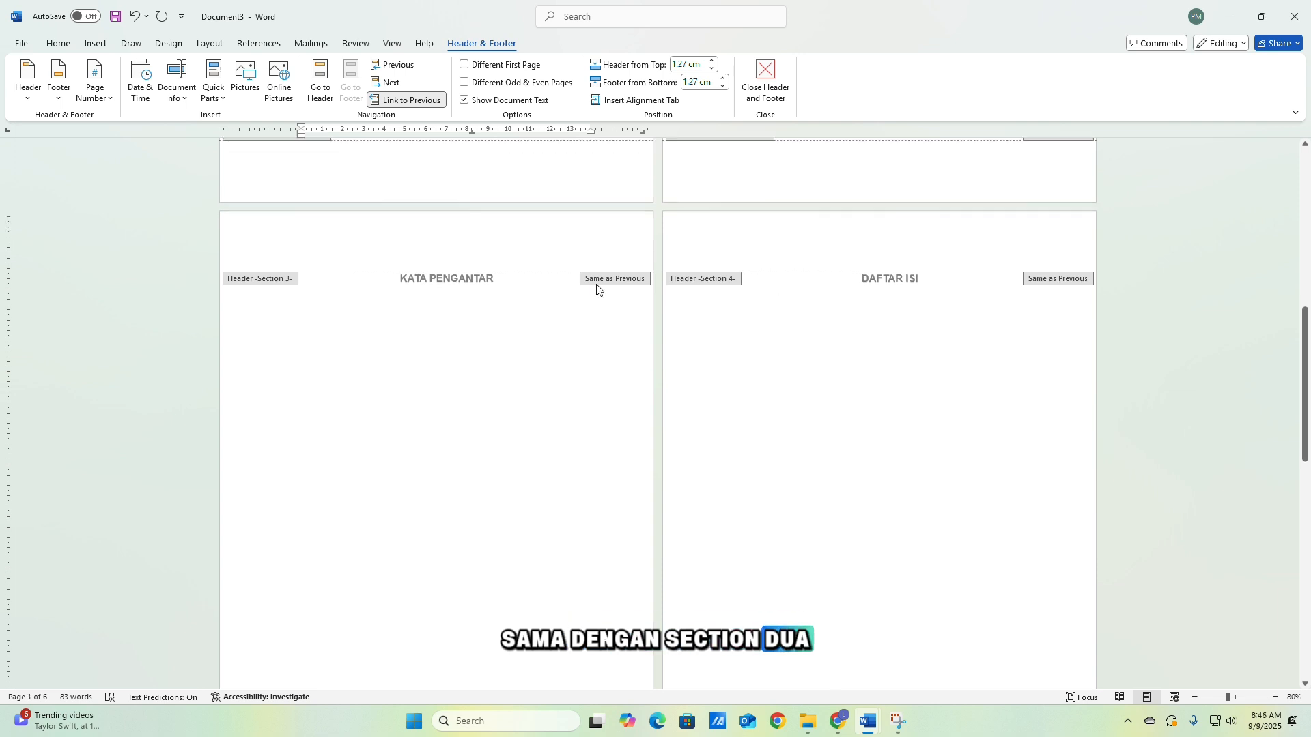
scroll(406, 220, down, 1)
scroll(406, 221, down, 2)
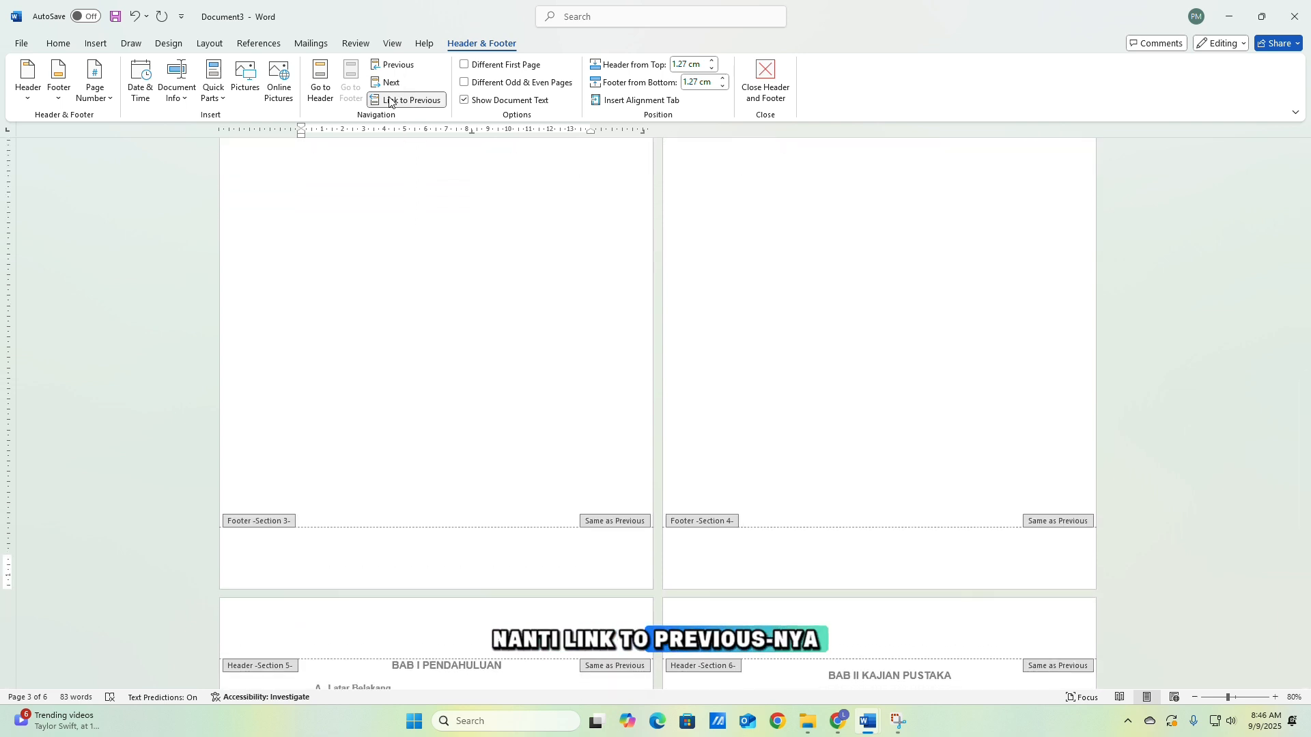
click(730, 566)
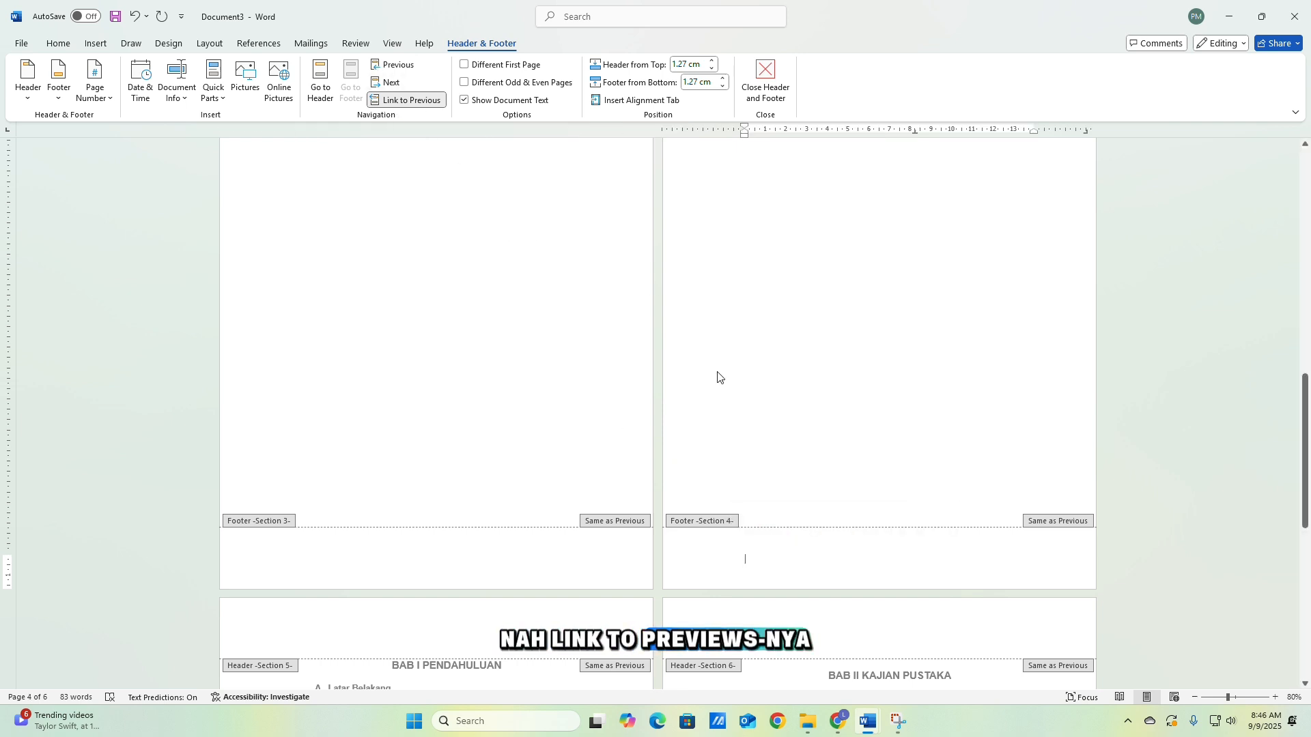
Turn off Link to Previous for the BAB I PENDAHULUAN section's footer and enable Different First Page there.
scroll(708, 506, down, 2)
scroll(708, 506, down, 1)
scroll(423, 466, down, 4)
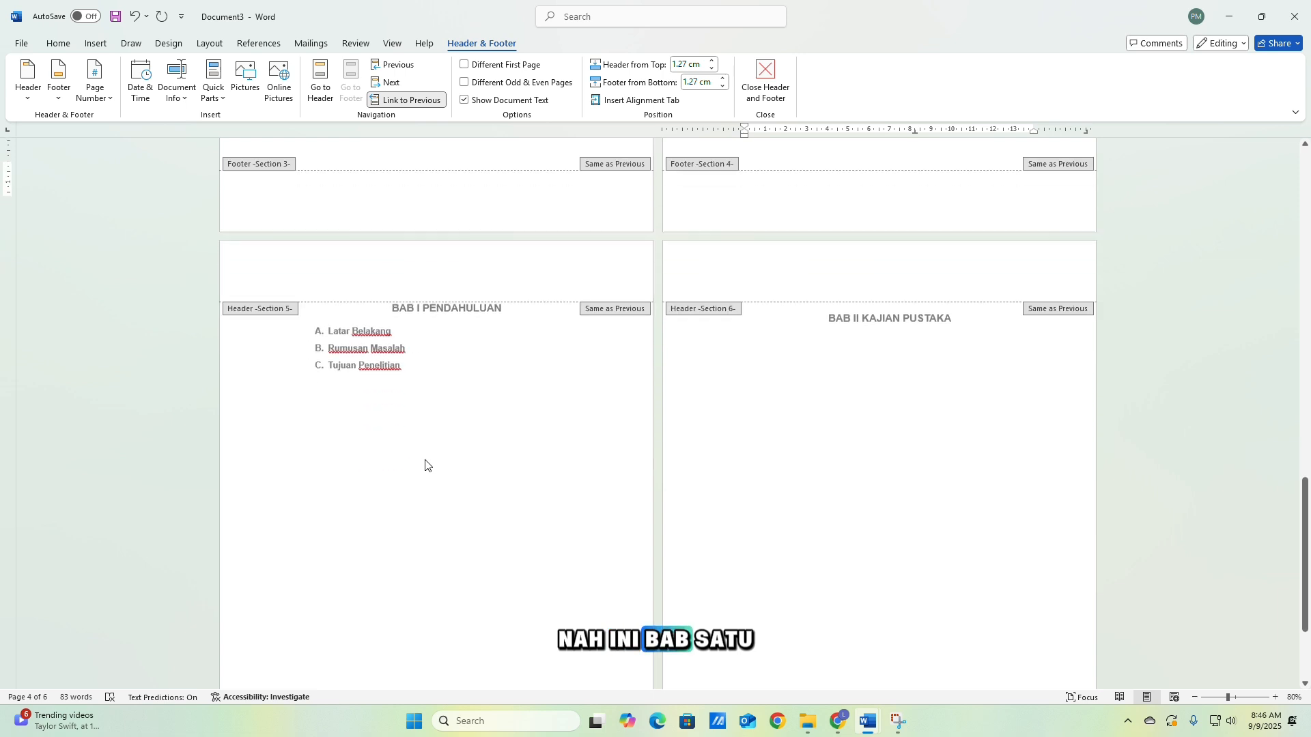
click(413, 659)
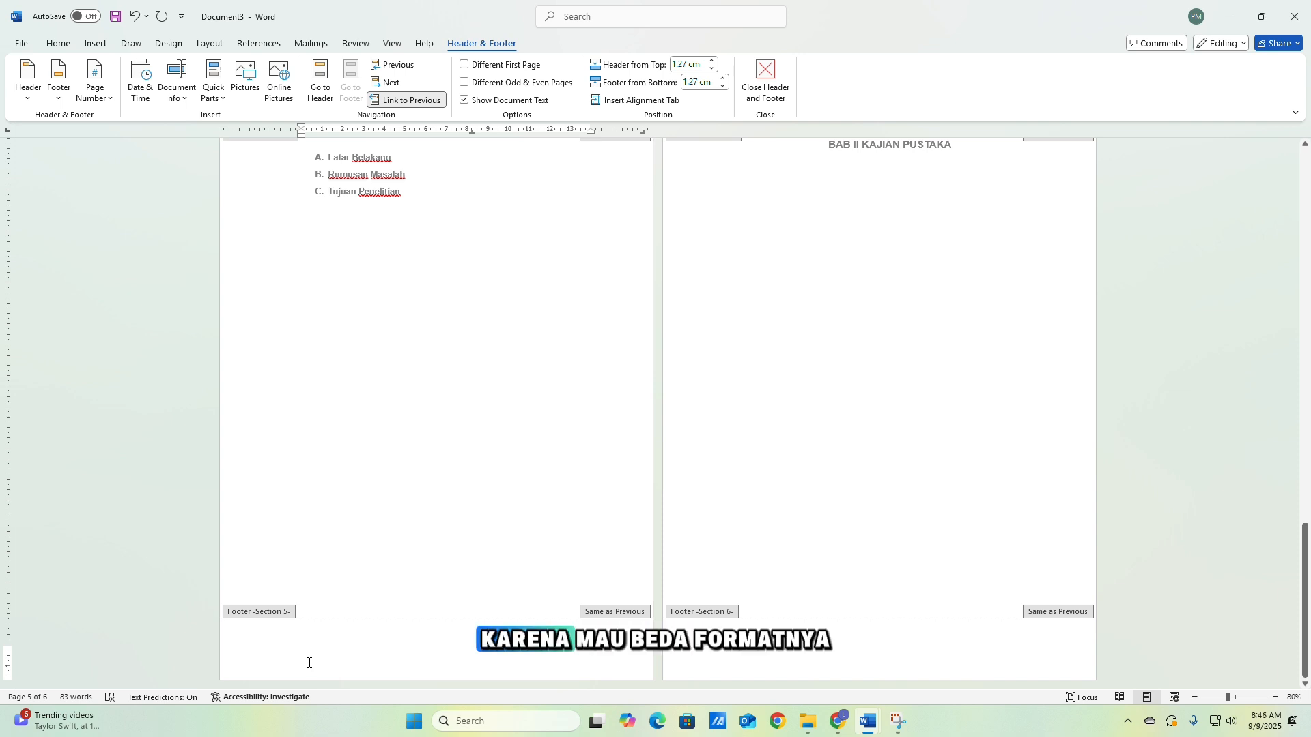
click(406, 102)
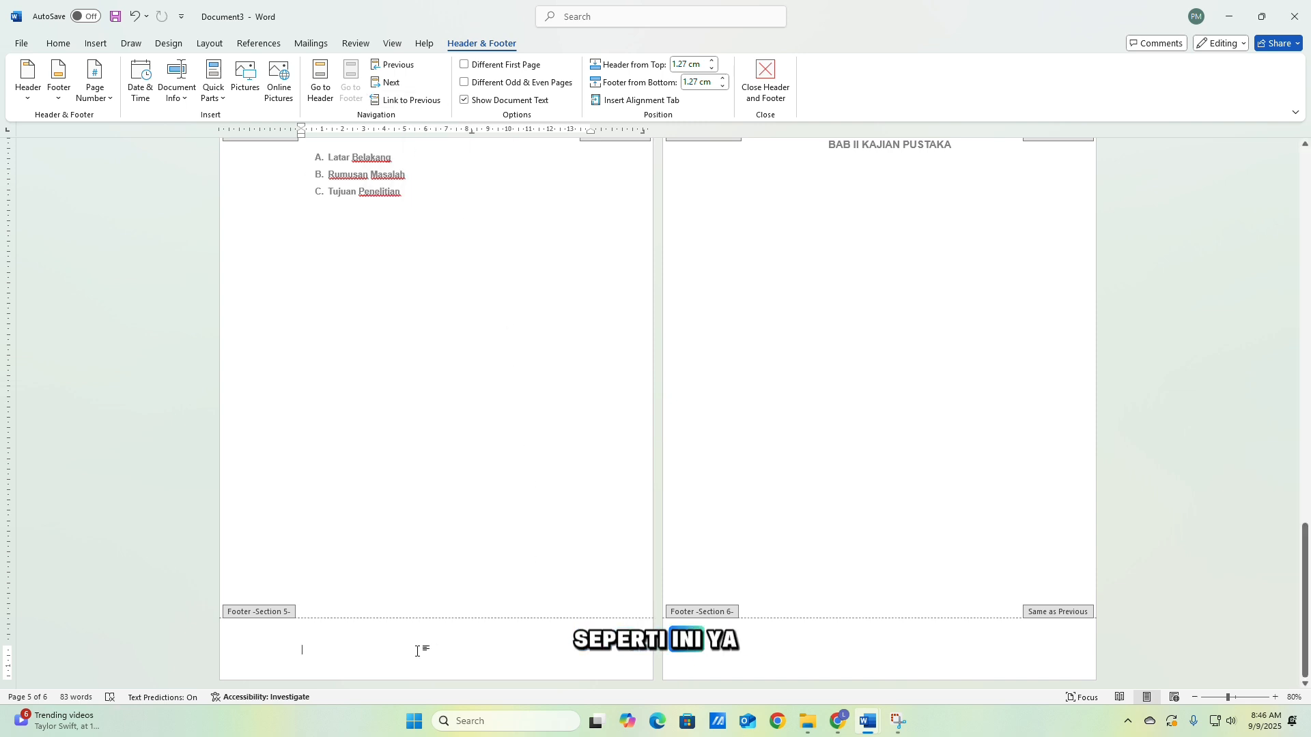
click(465, 65)
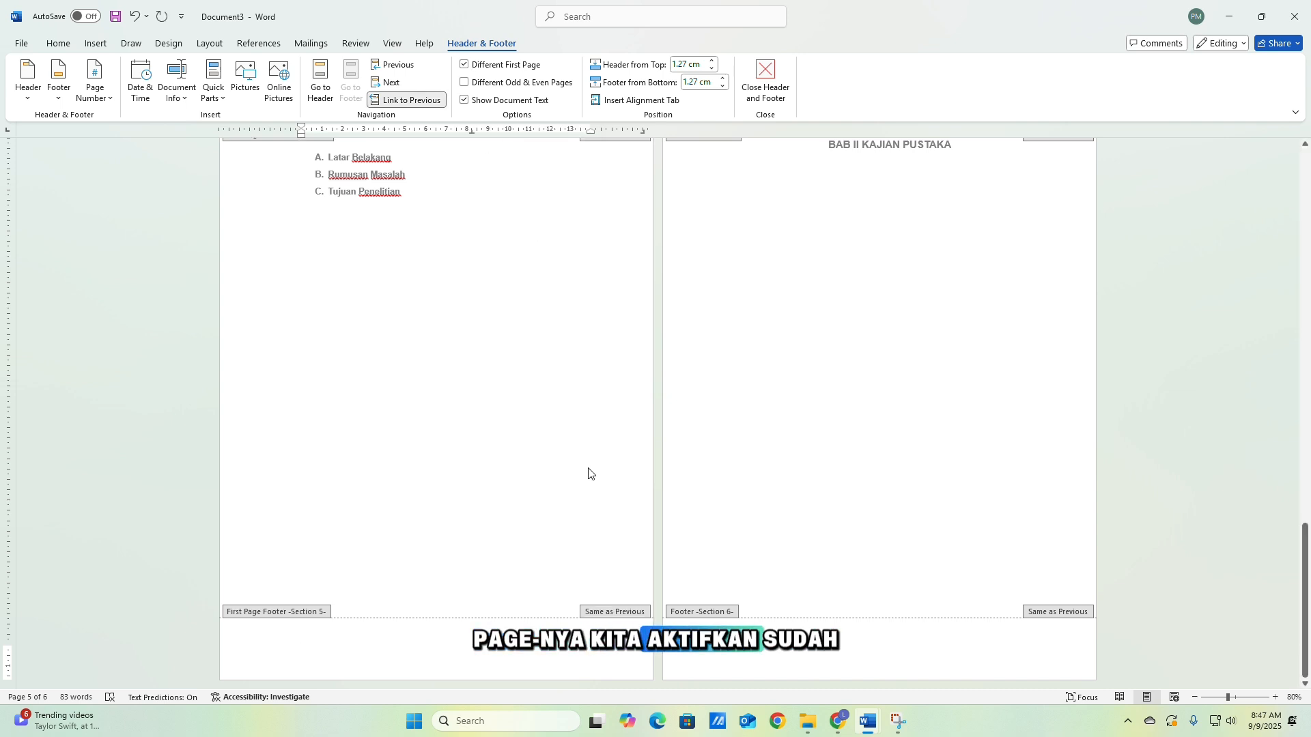
Check the Link to Previous setting in the BAB II KAJIAN PUSTAKA section's footer.
scroll(588, 472, up, 3)
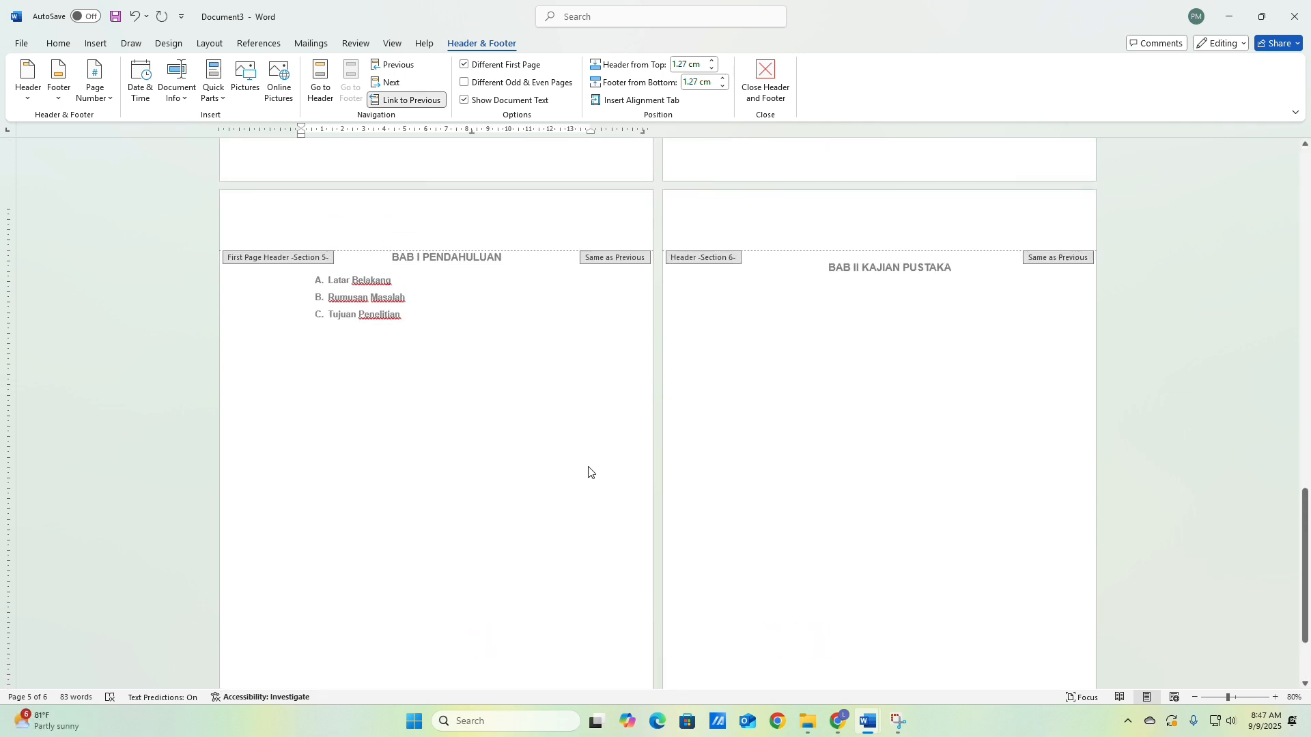
scroll(581, 470, down, 3)
click(758, 653)
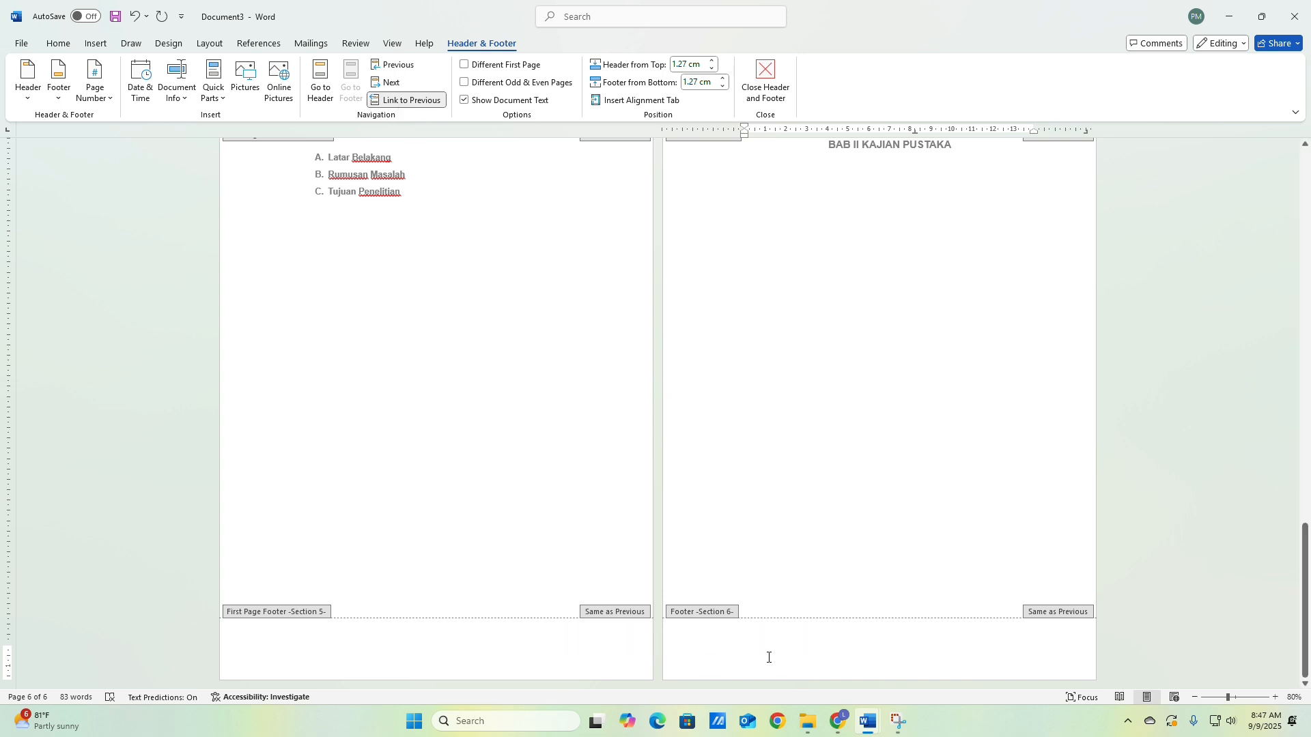
scroll(544, 576, up, 3)
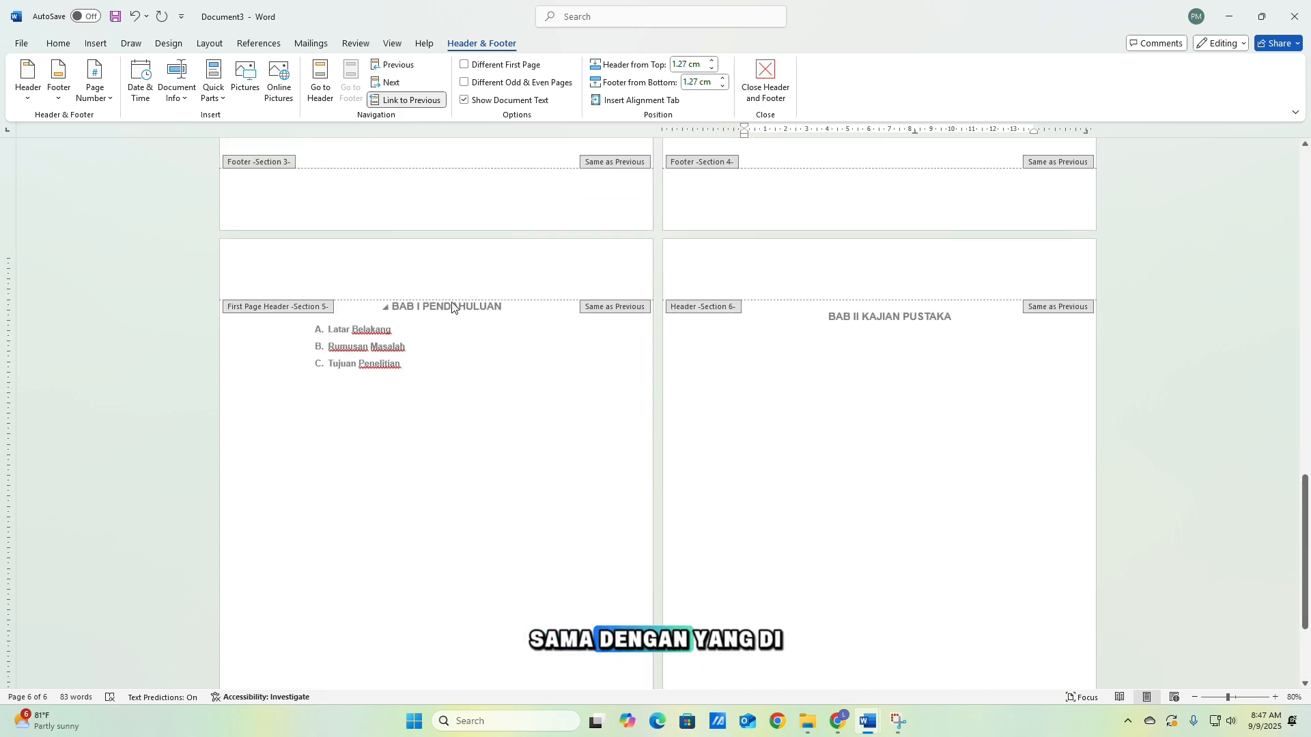
scroll(527, 453, down, 3)
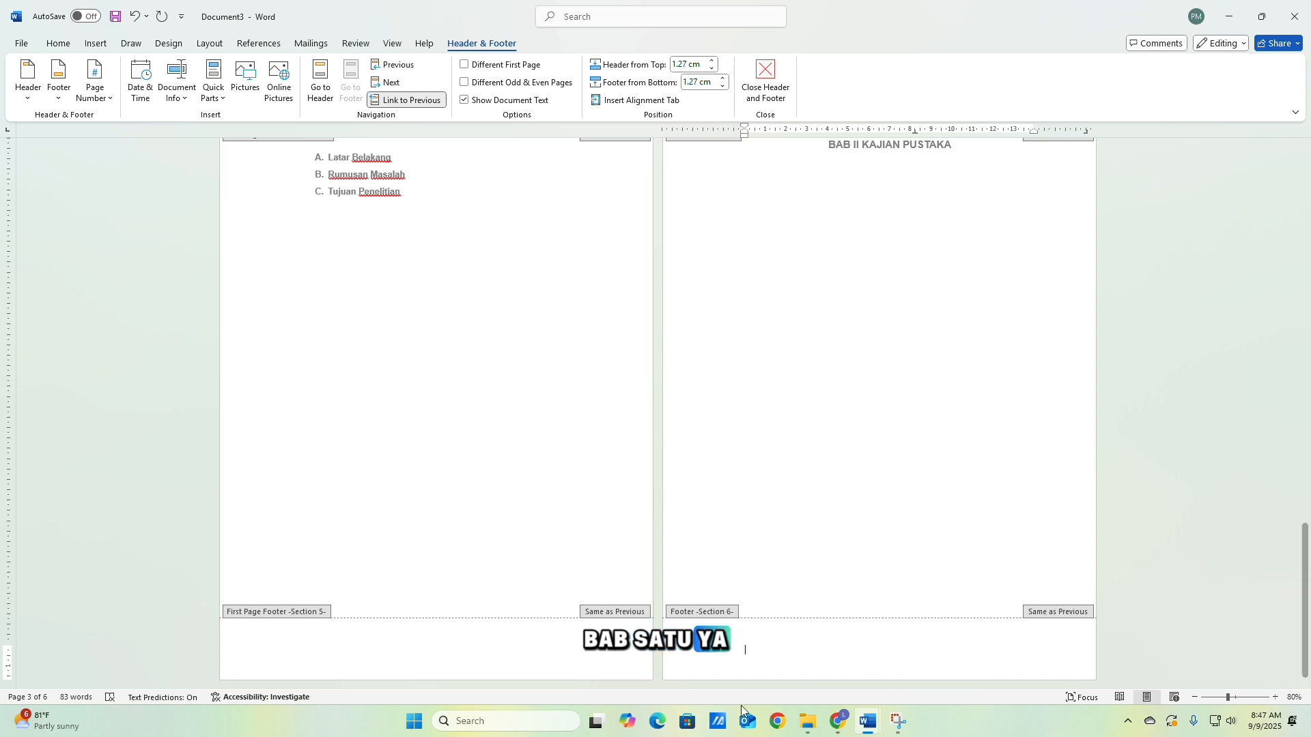
Insert a Plain Number 3 page number at the bottom of the page from section 2's first page footer.
scroll(761, 621, up, 10)
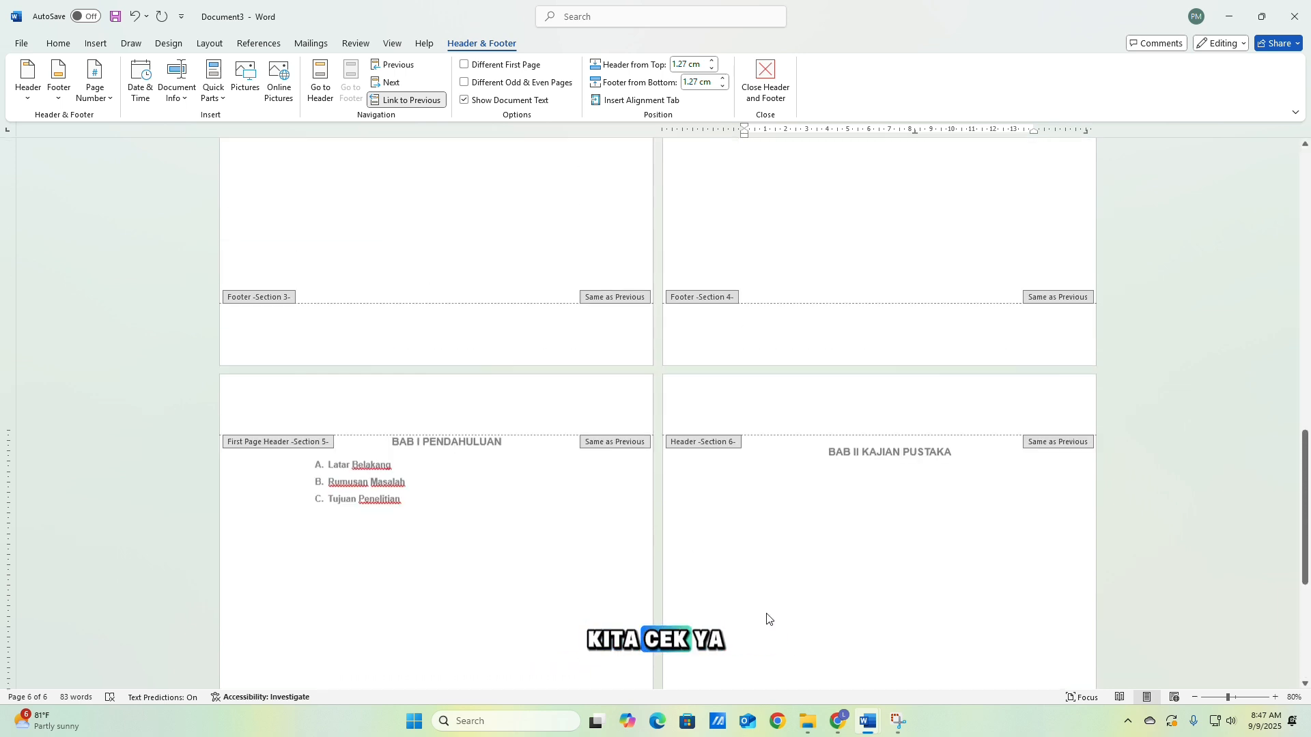
scroll(790, 631, up, 8)
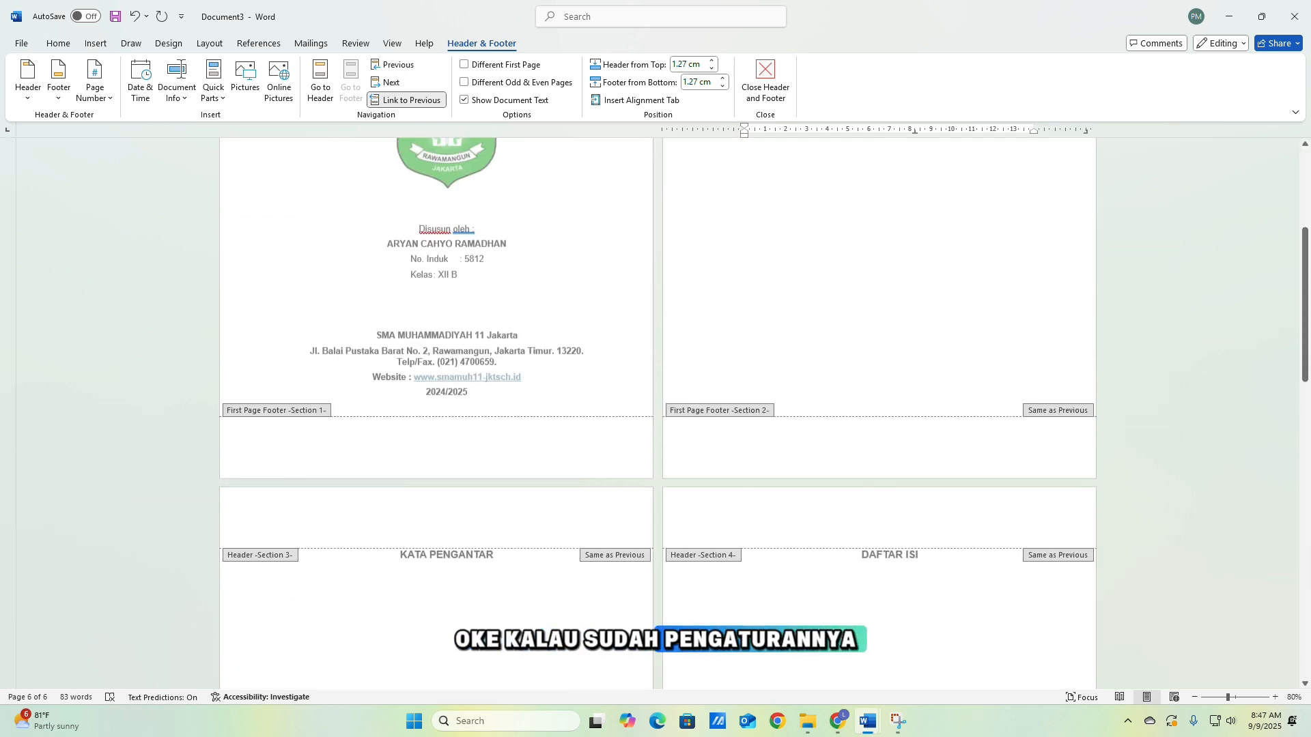
click(944, 461)
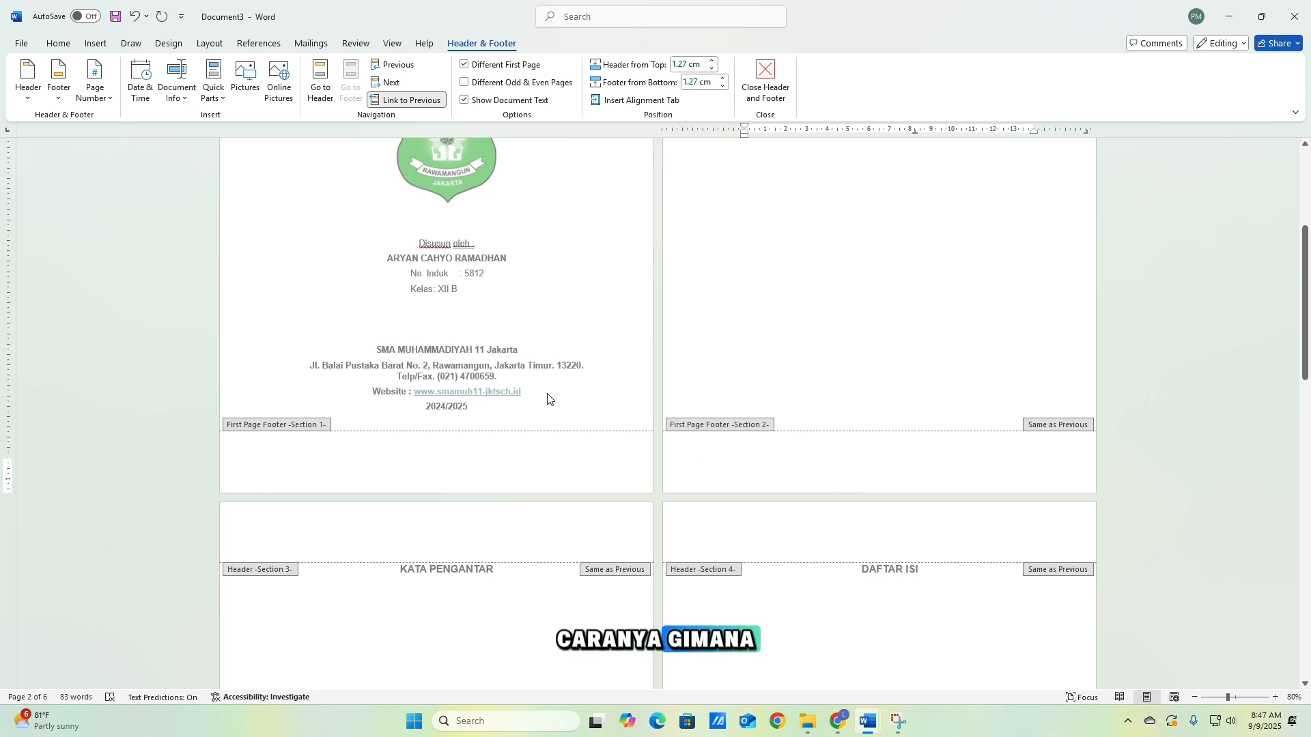
click(96, 43)
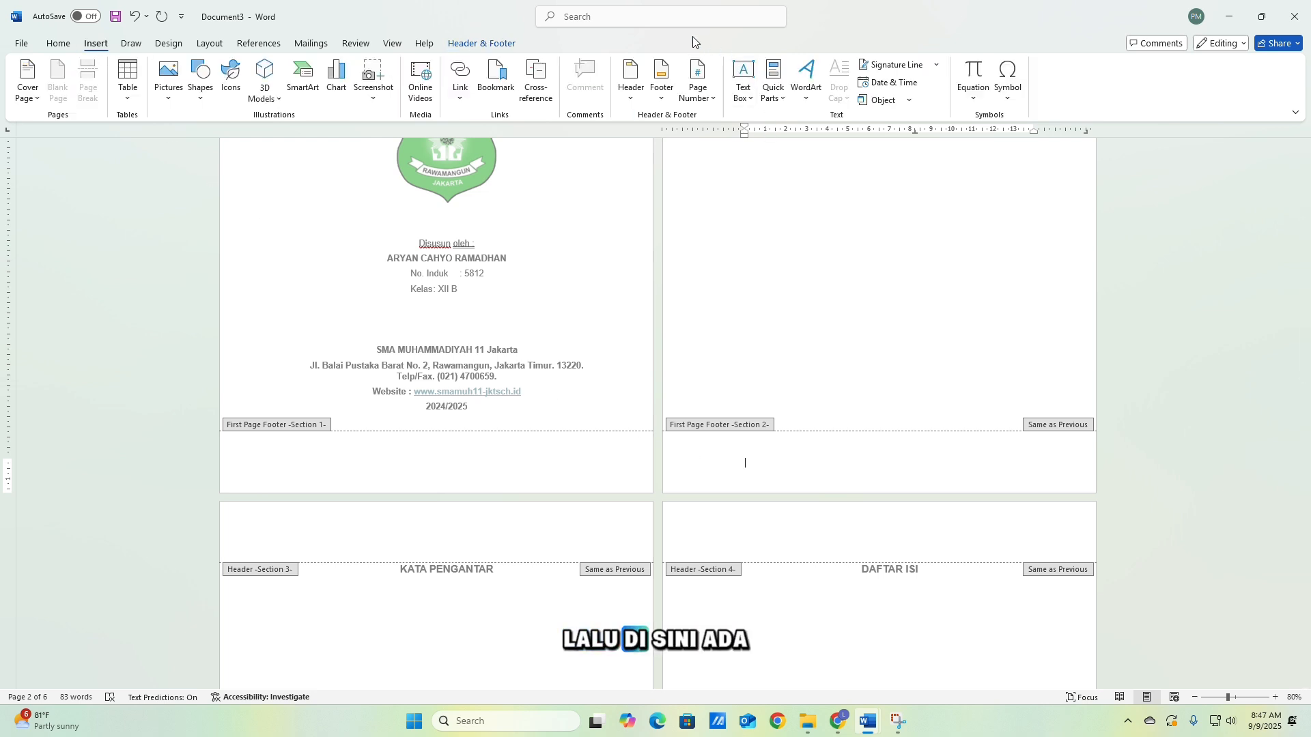
click(694, 97)
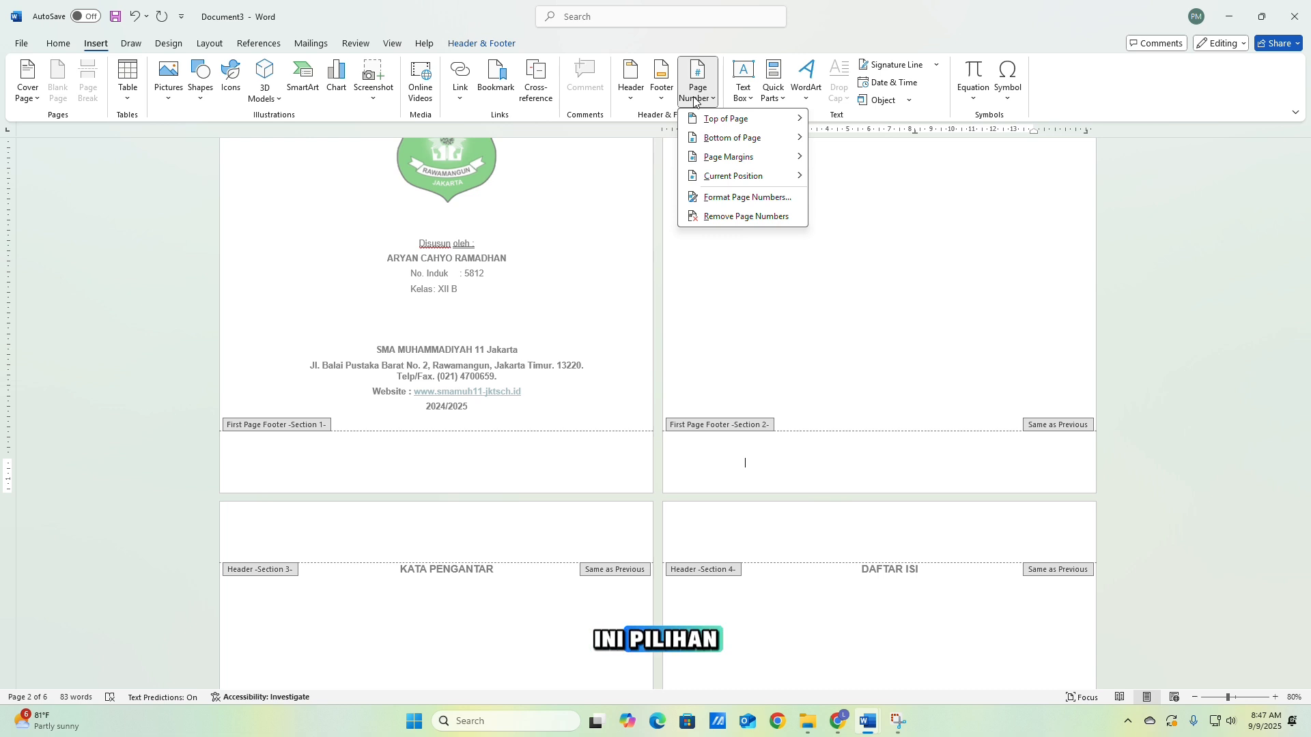
mouse_move(698, 142)
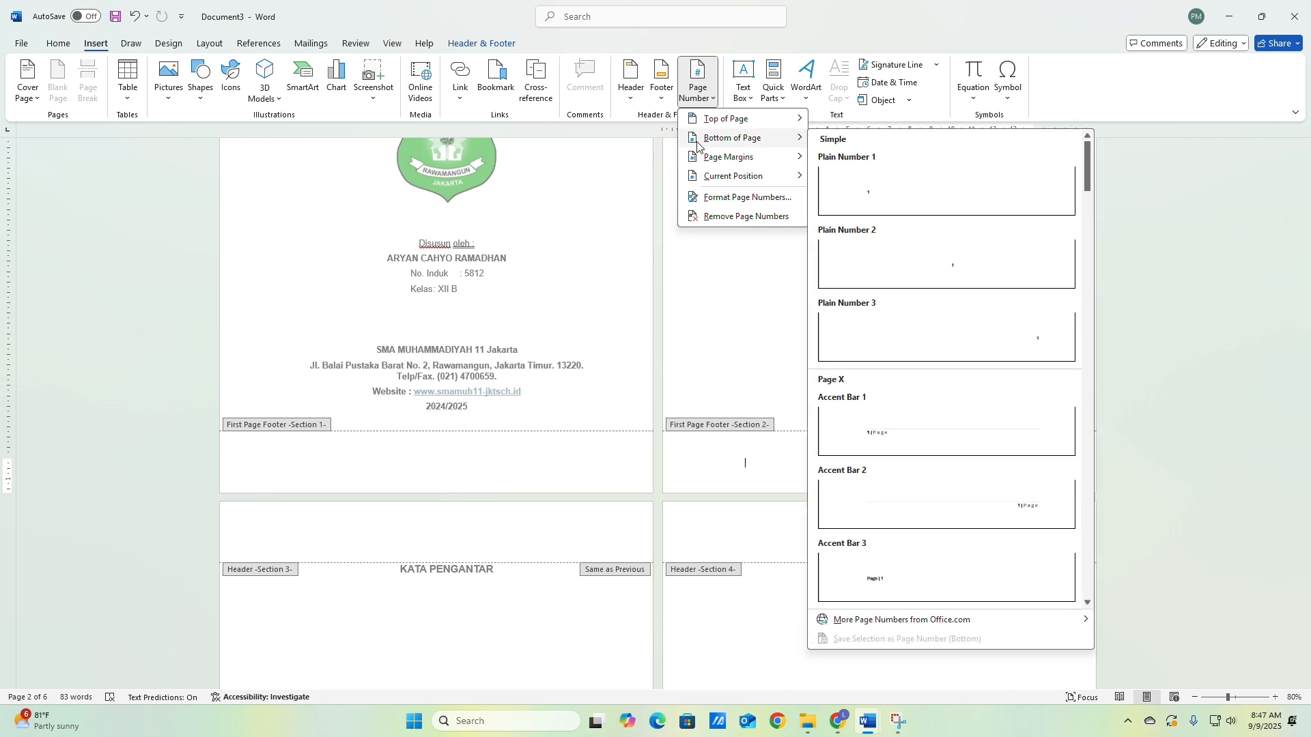
click(903, 332)
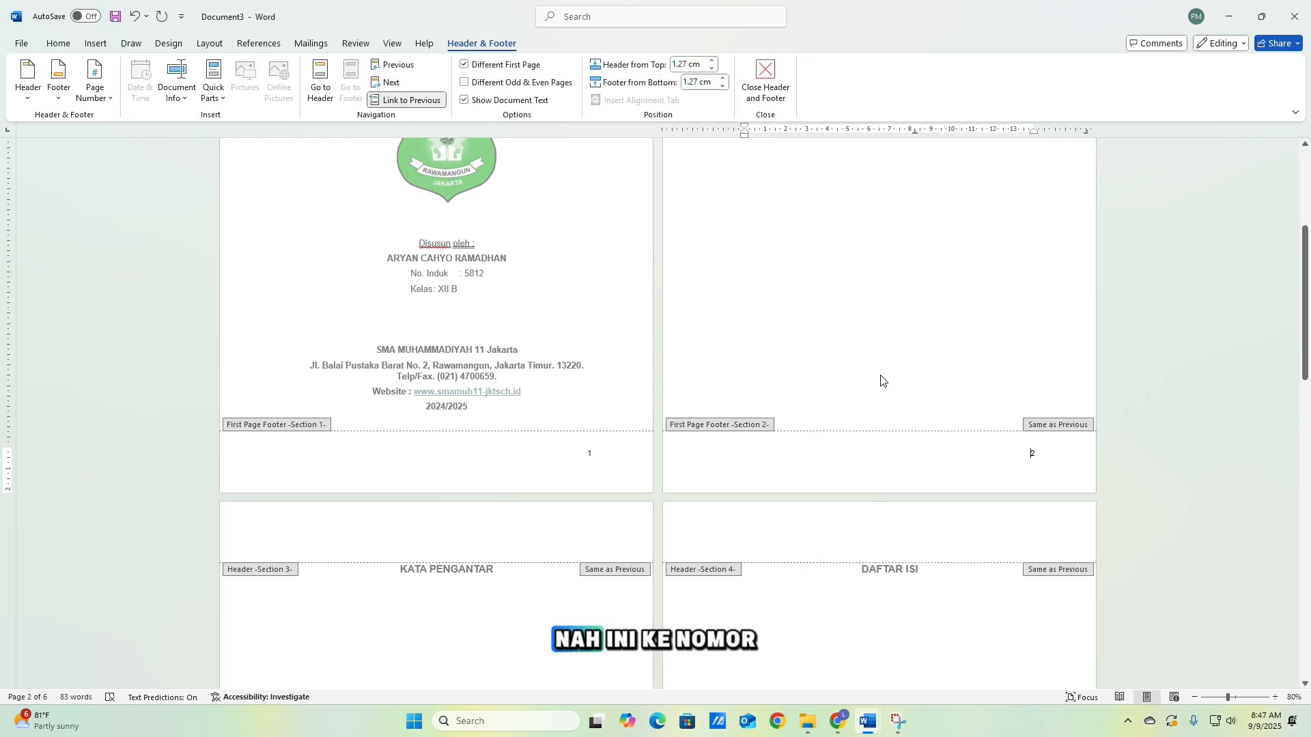
Review the page numbers across all sections and delete the number from the cover's footer.
scroll(881, 381, down, 10)
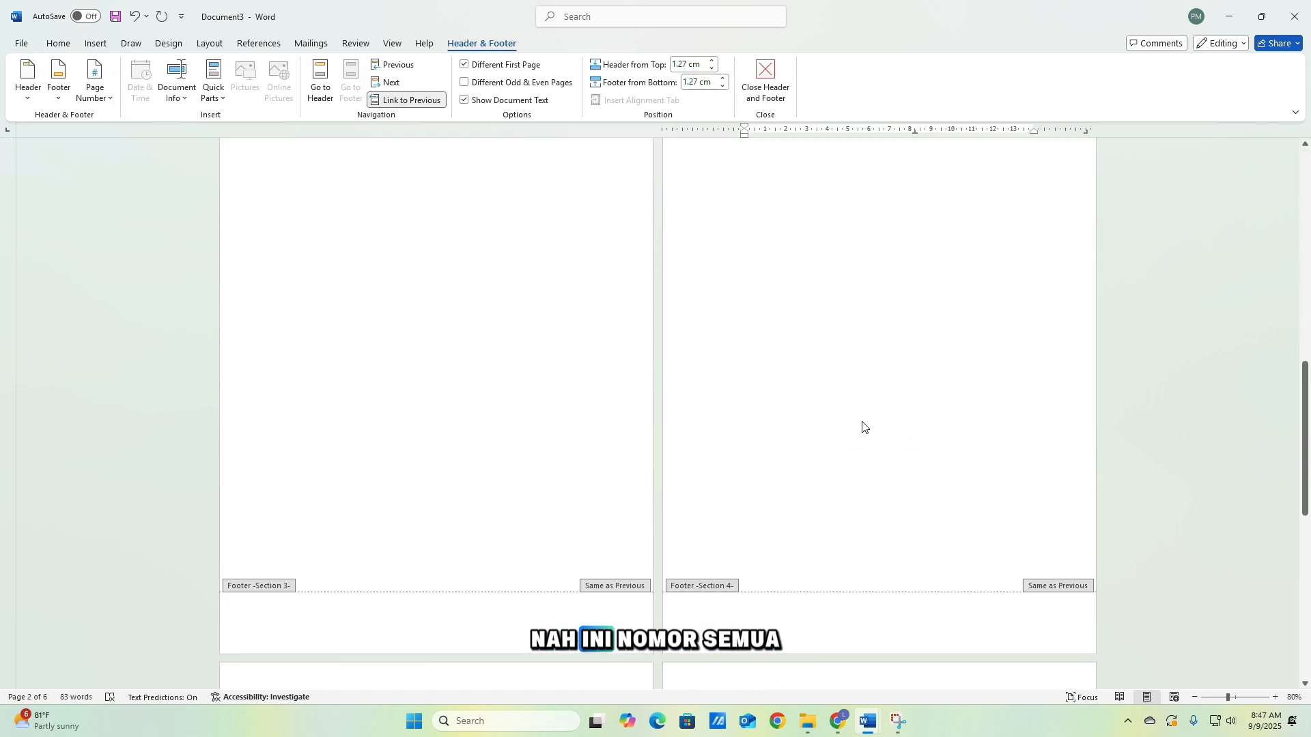
scroll(864, 424, down, 8)
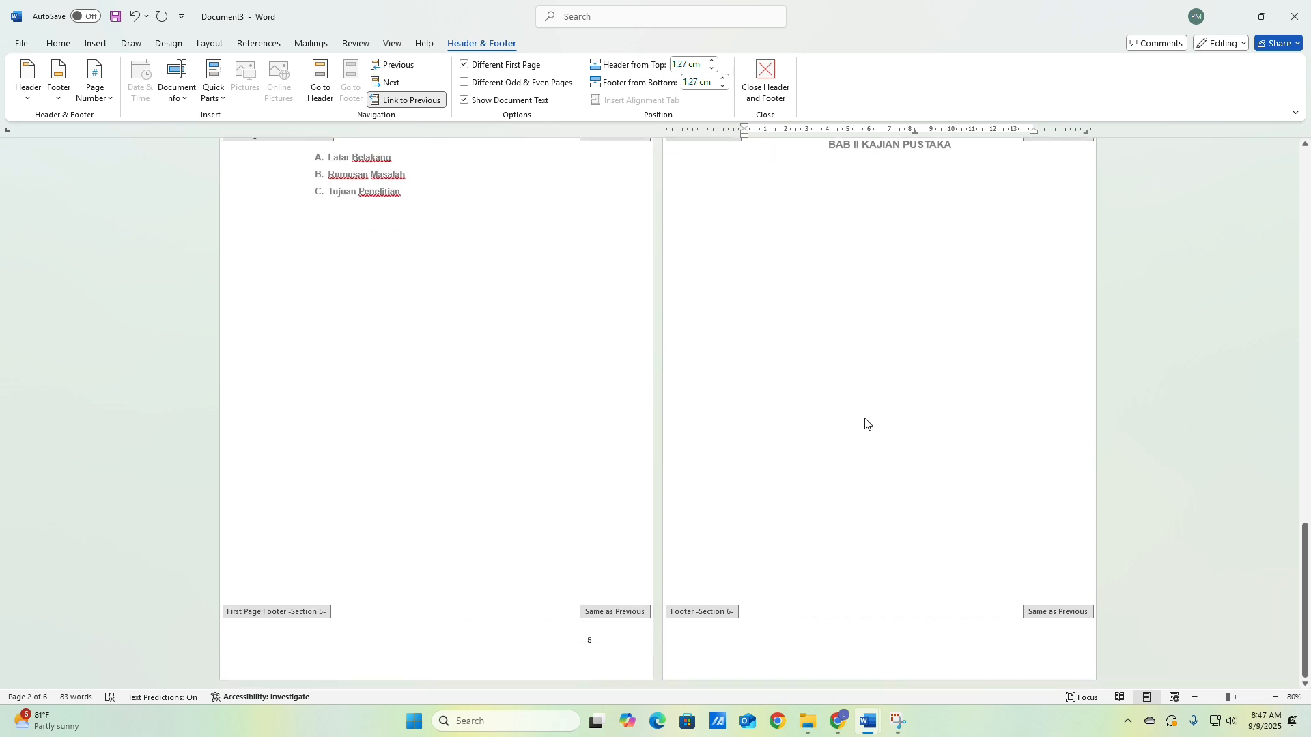
scroll(865, 425, up, 8)
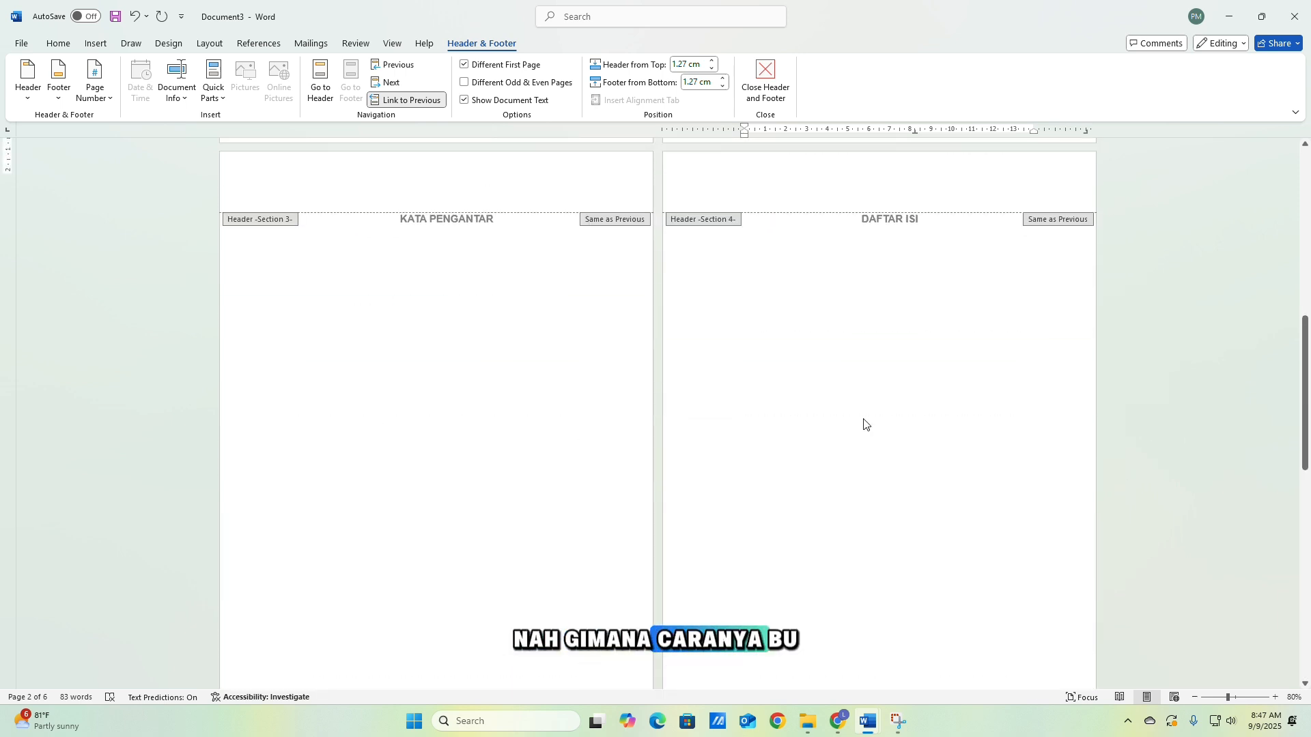
scroll(864, 424, up, 5)
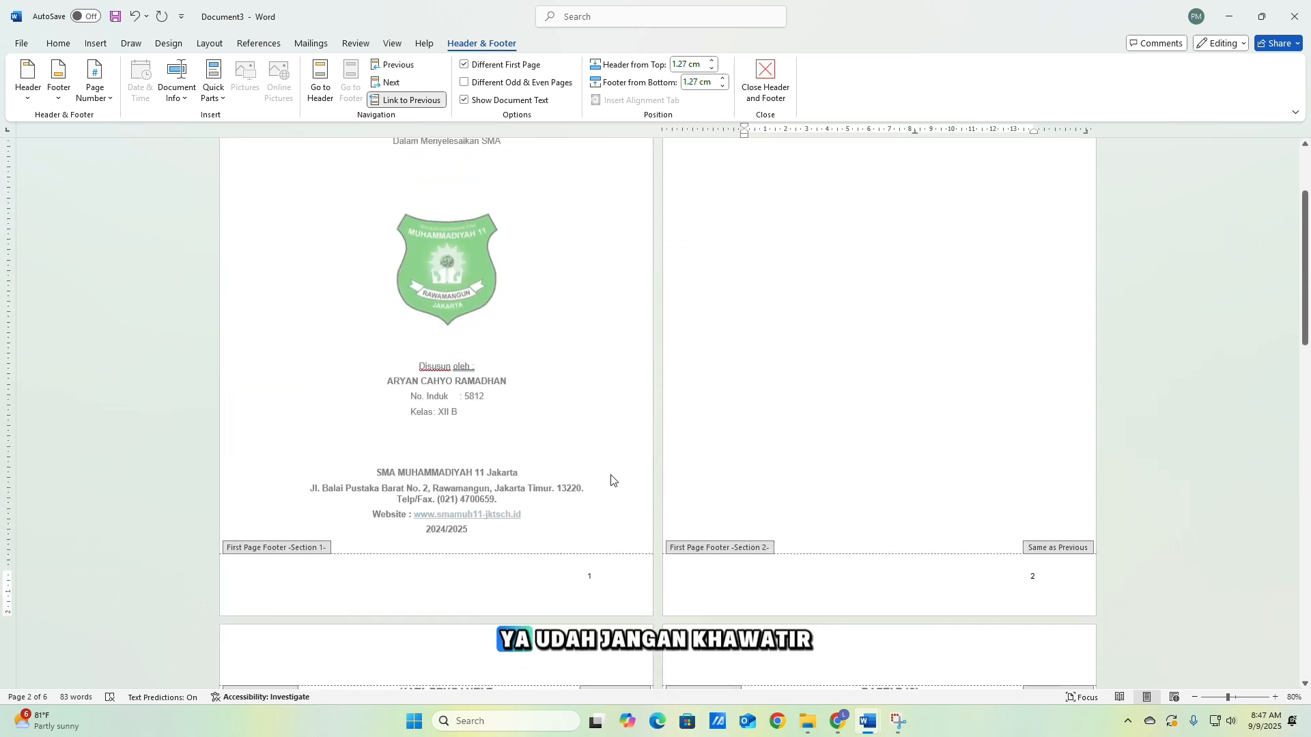
double_click(595, 579)
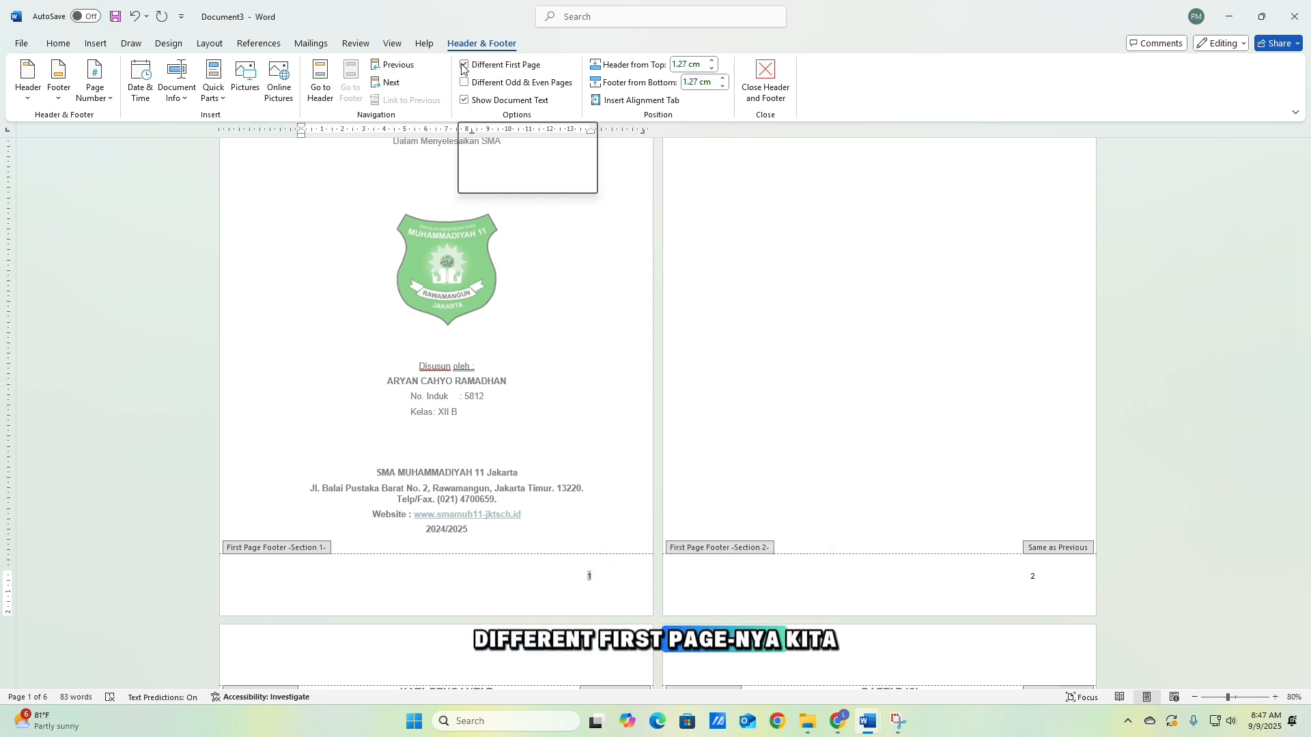
click(594, 578)
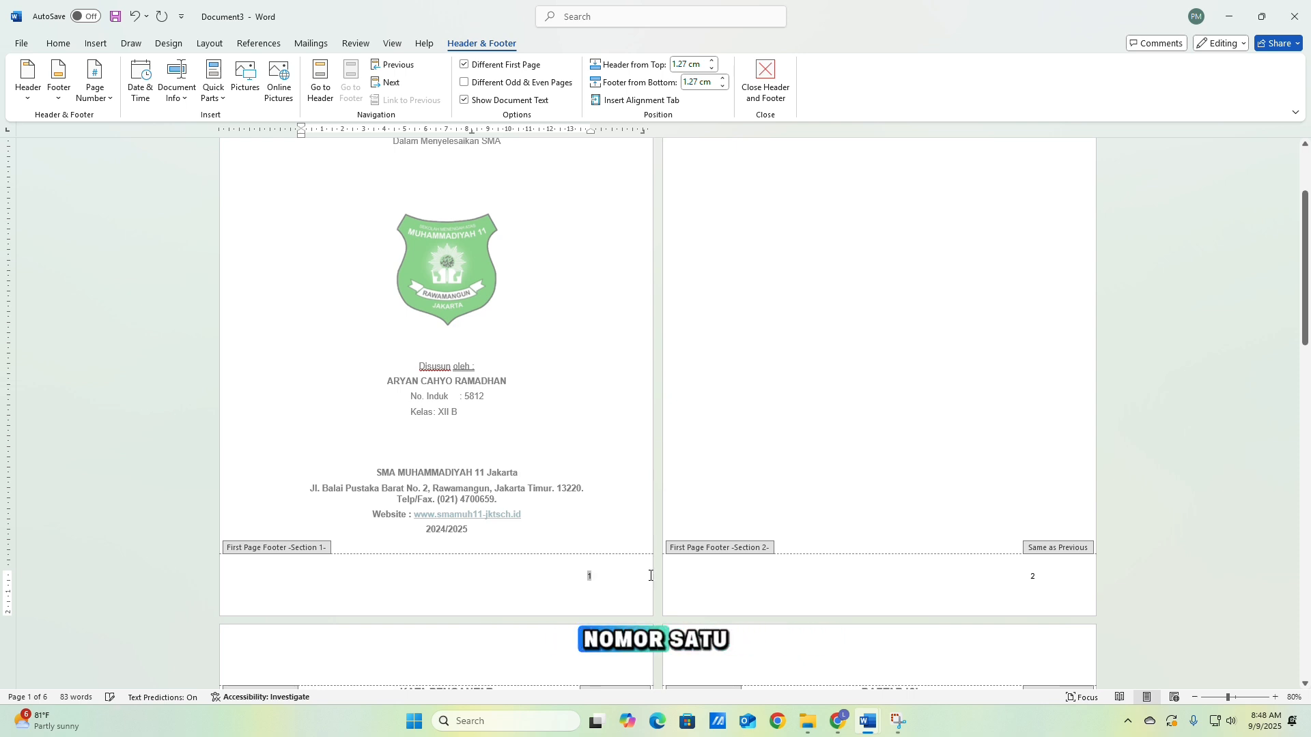
key(ctrl+e)
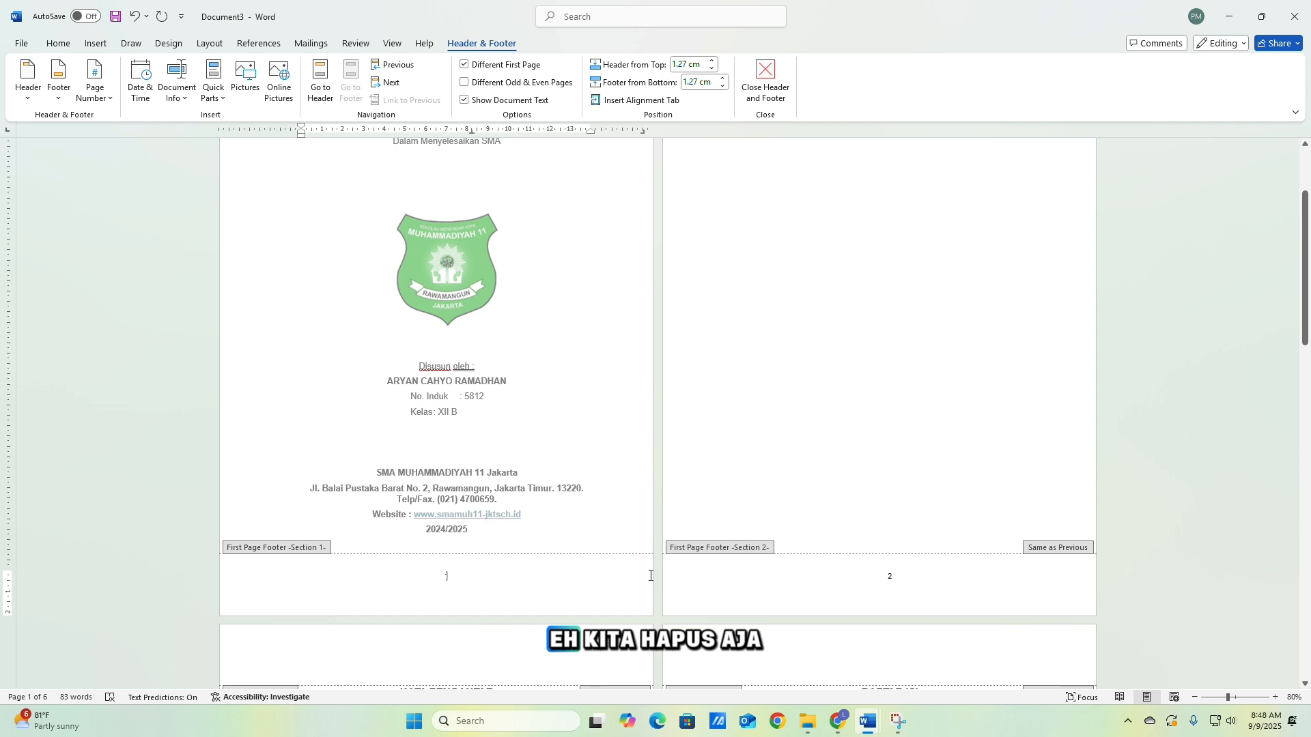
key(BackSpace)
key(BackSpace)
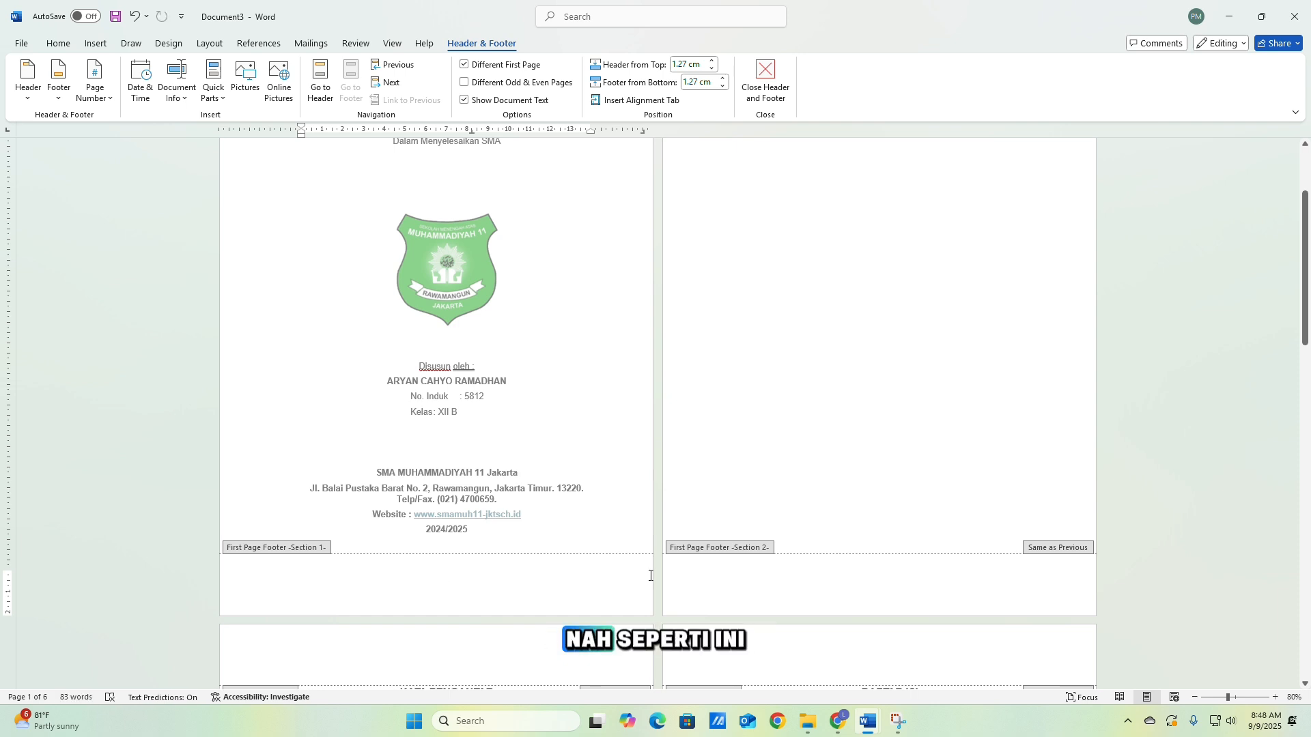
Reinsert the bottom-of-page number in the Plain Number 3 style from section 2's first page footer.
click(936, 594)
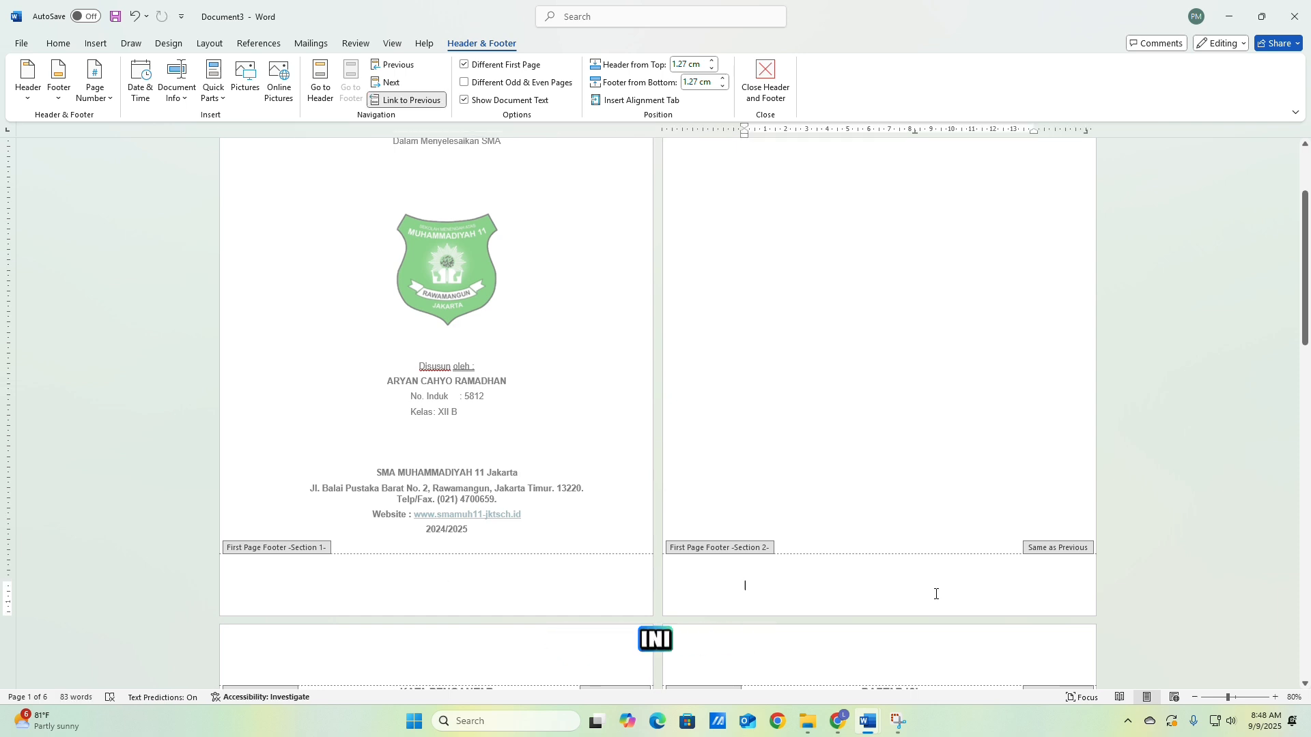
click(96, 43)
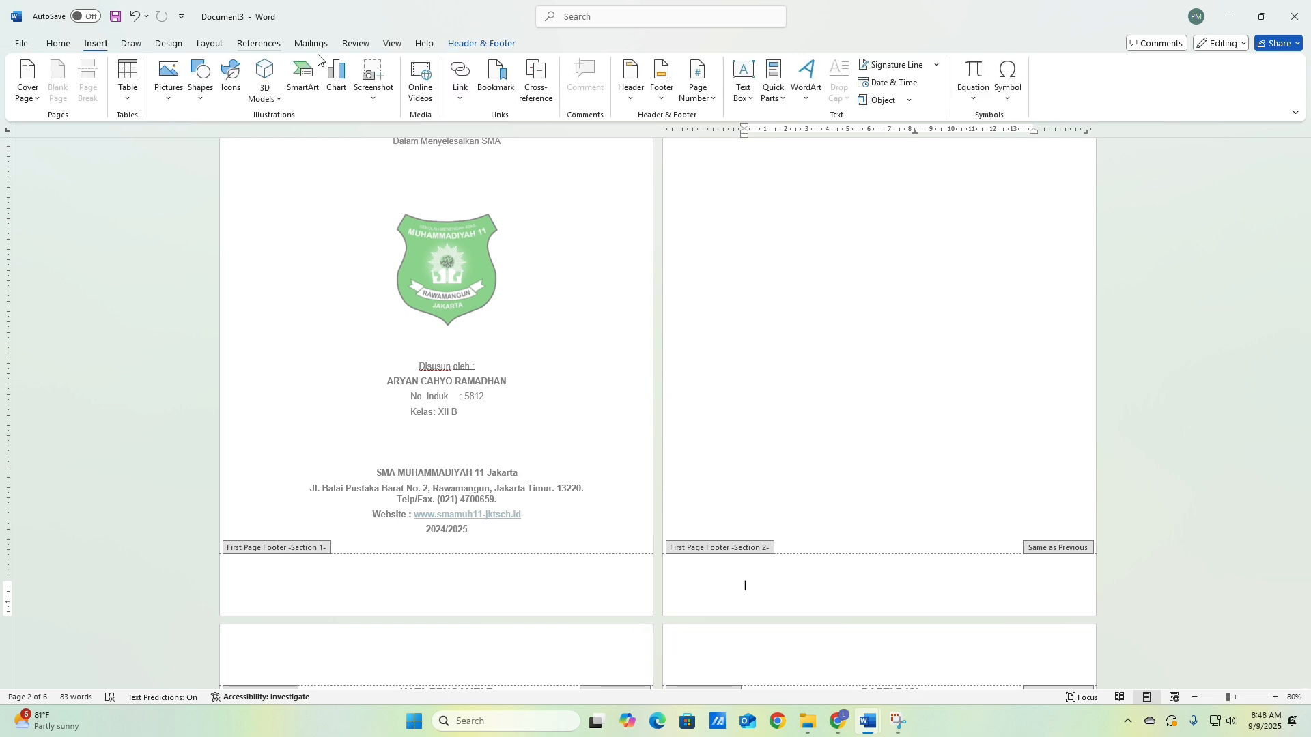
click(697, 92)
mouse_move(731, 137)
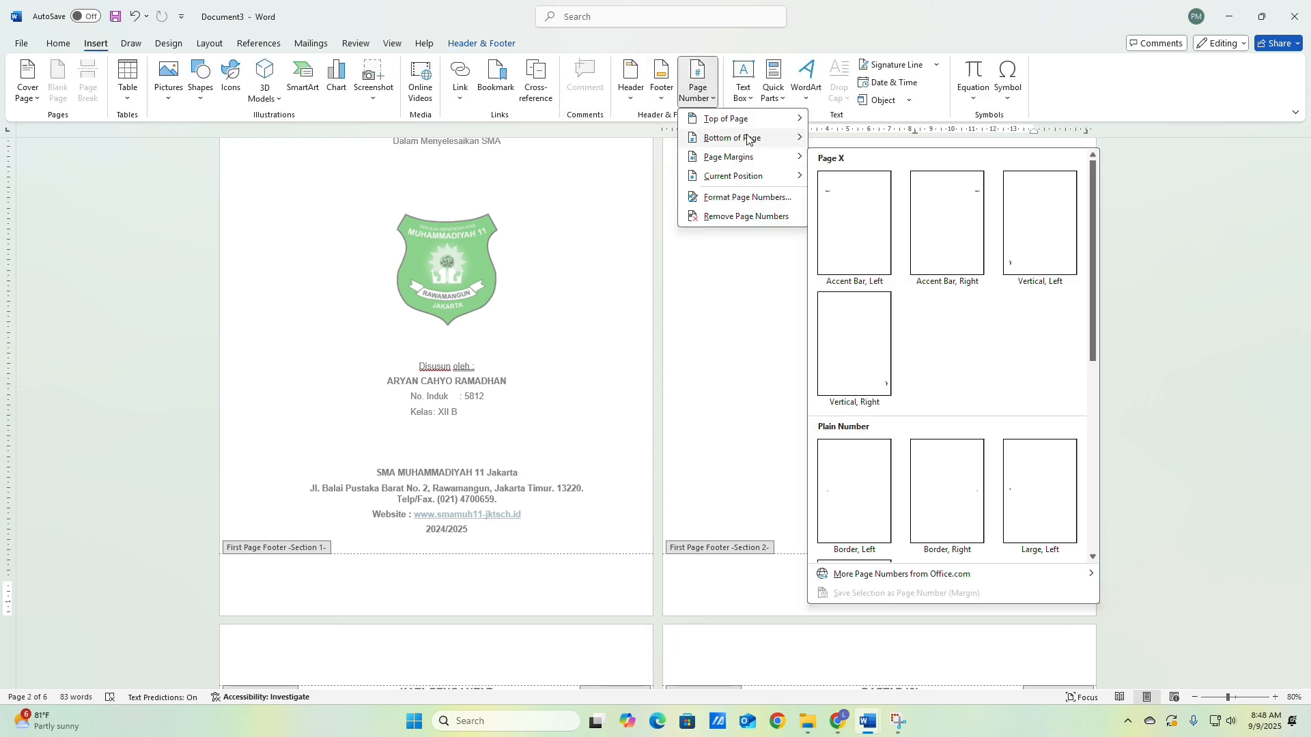
click(970, 338)
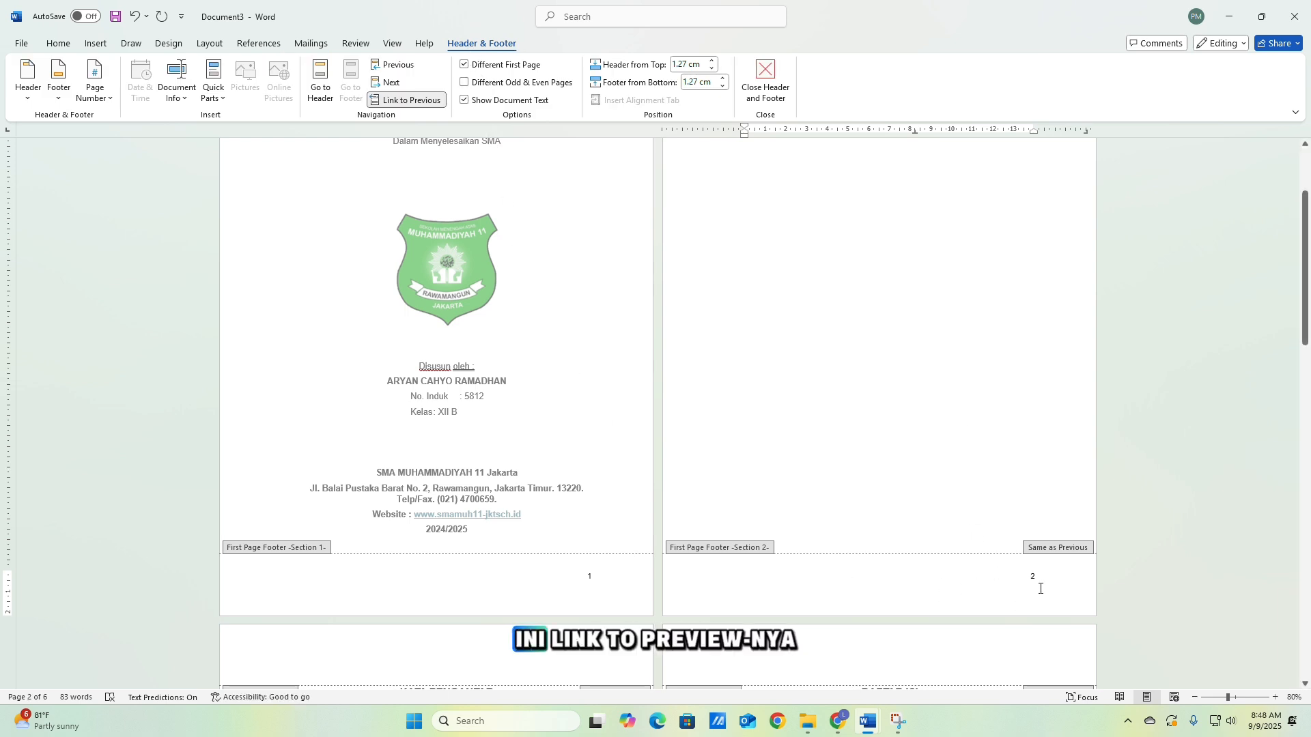
Turn off Link to Previous for section 2's first page footer and delete the page number from the cover's footer.
click(396, 100)
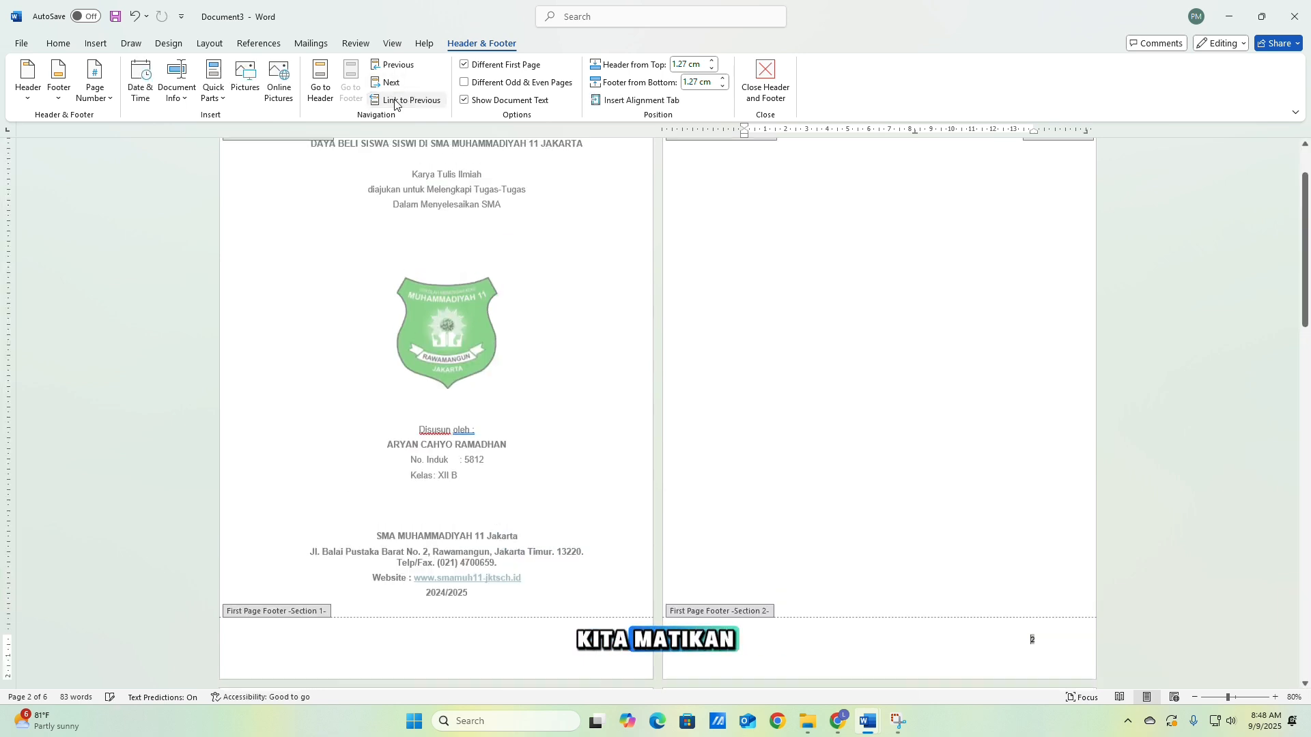
click(594, 638)
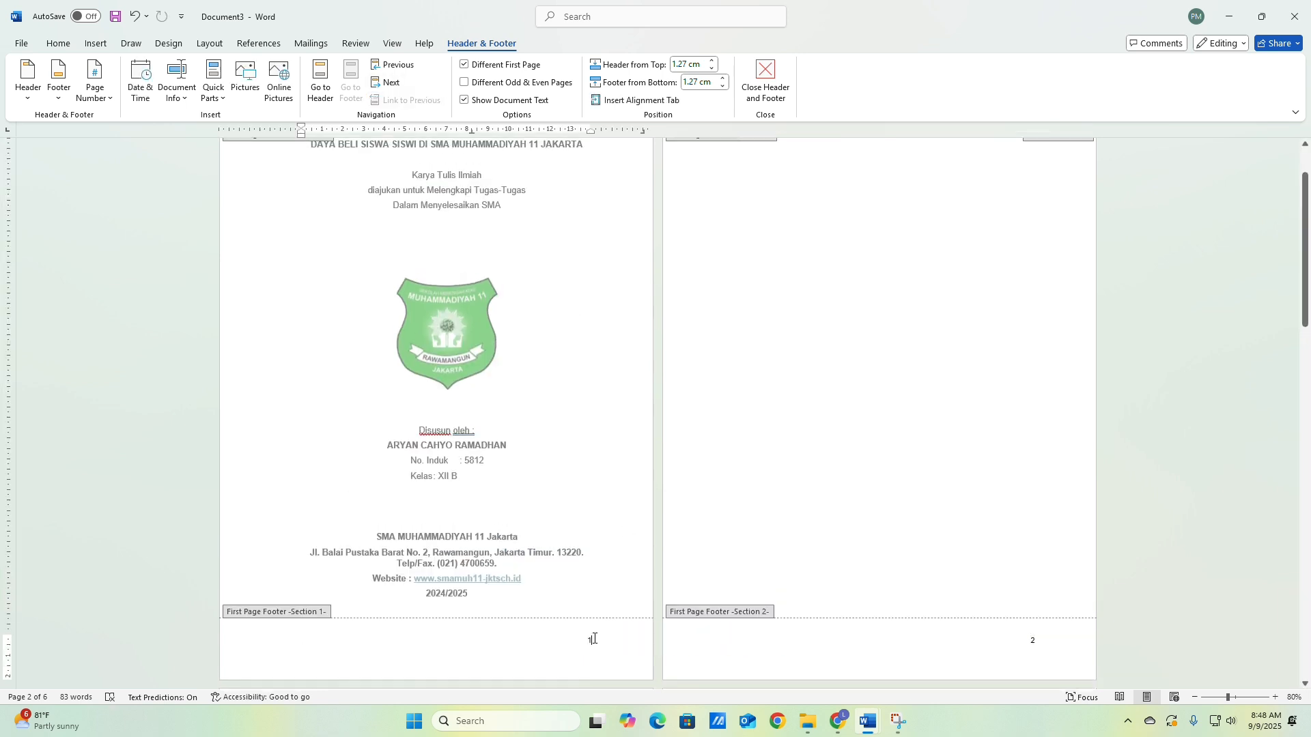
key(BackSpace)
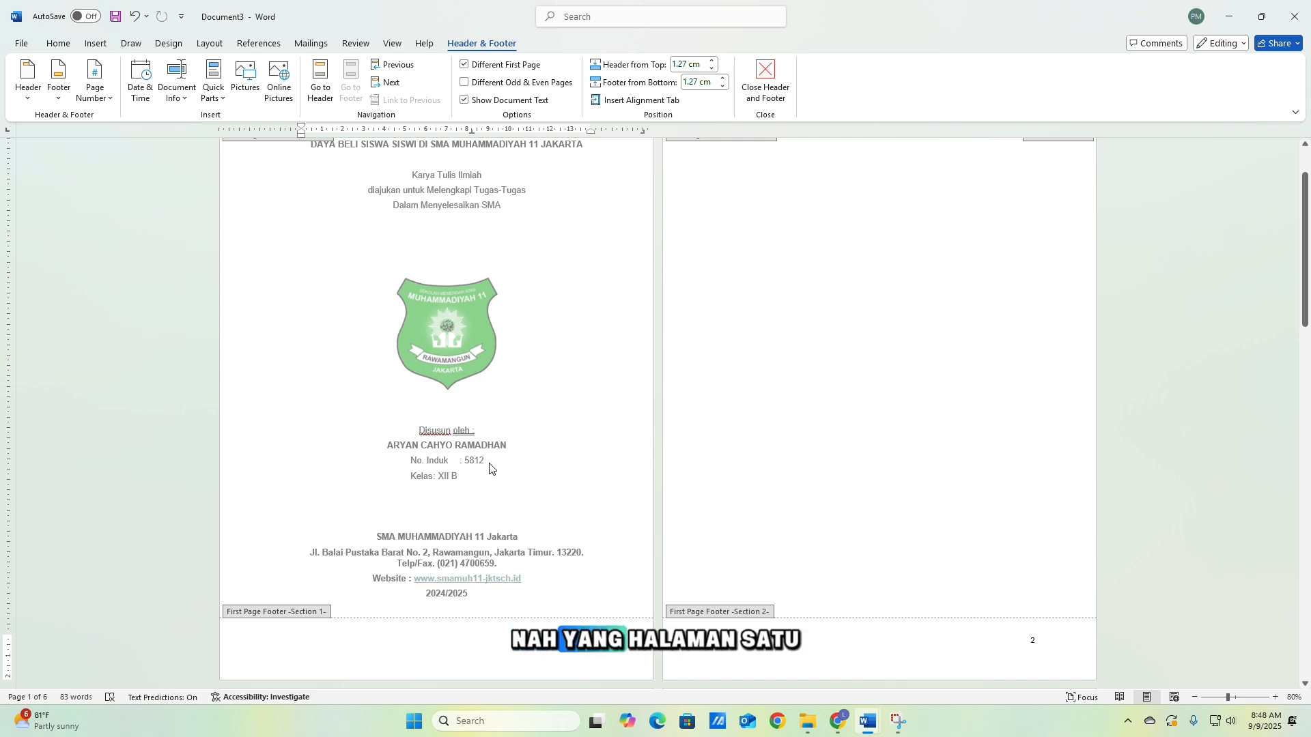
Review the headers and footers of all sections to check which pages carry a page number.
scroll(823, 518, down, 3)
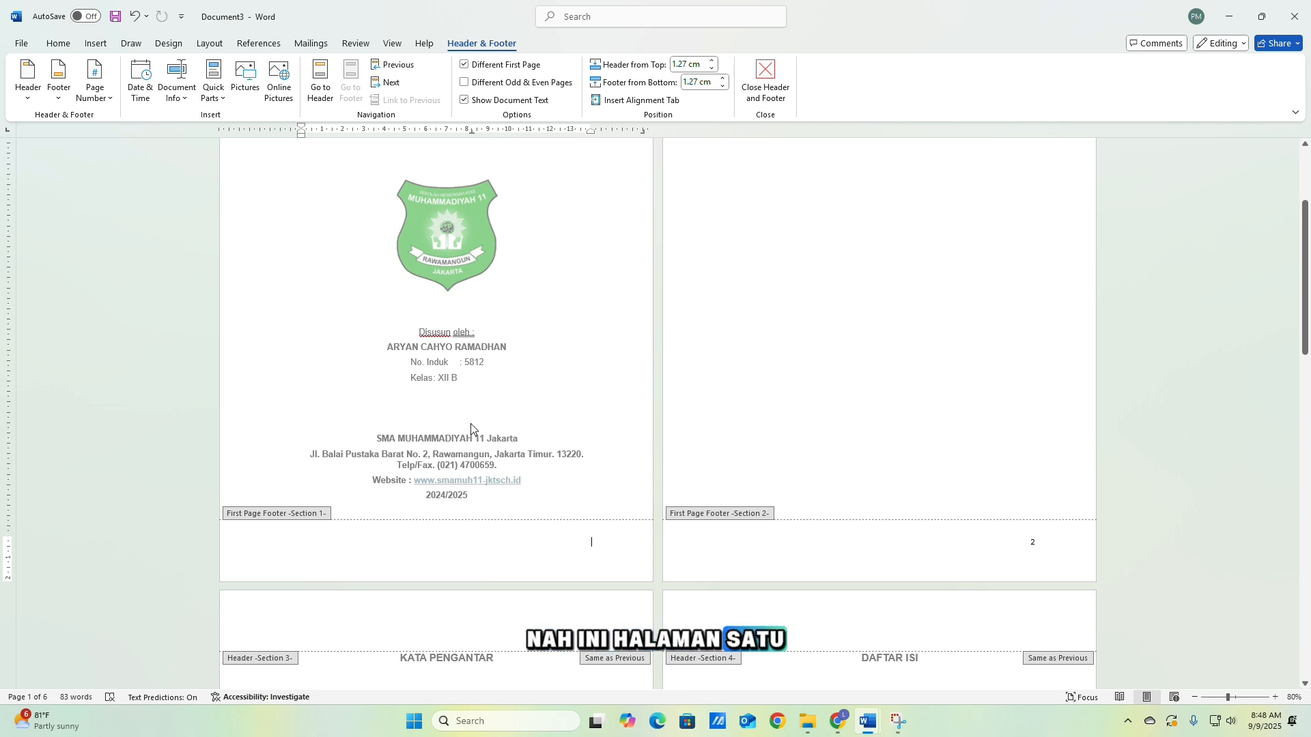
scroll(471, 427, up, 5)
scroll(374, 355, down, 1)
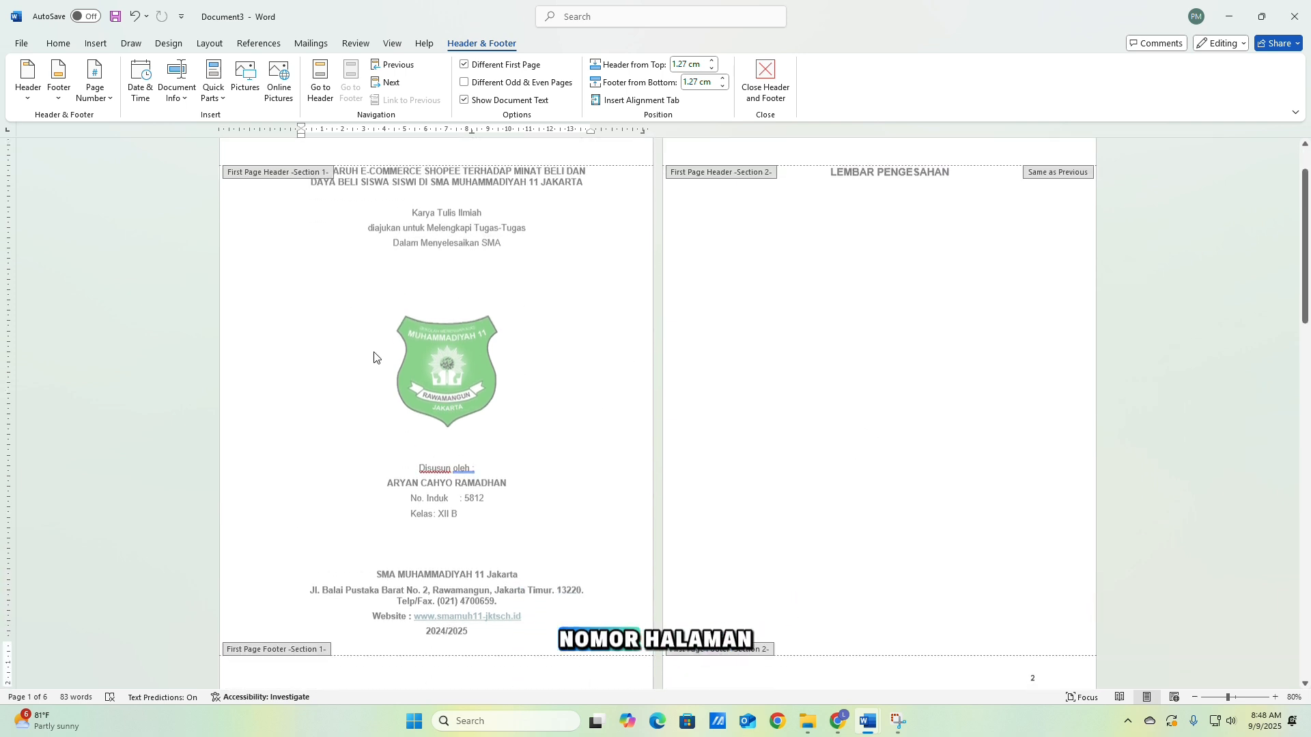
scroll(374, 355, down, 5)
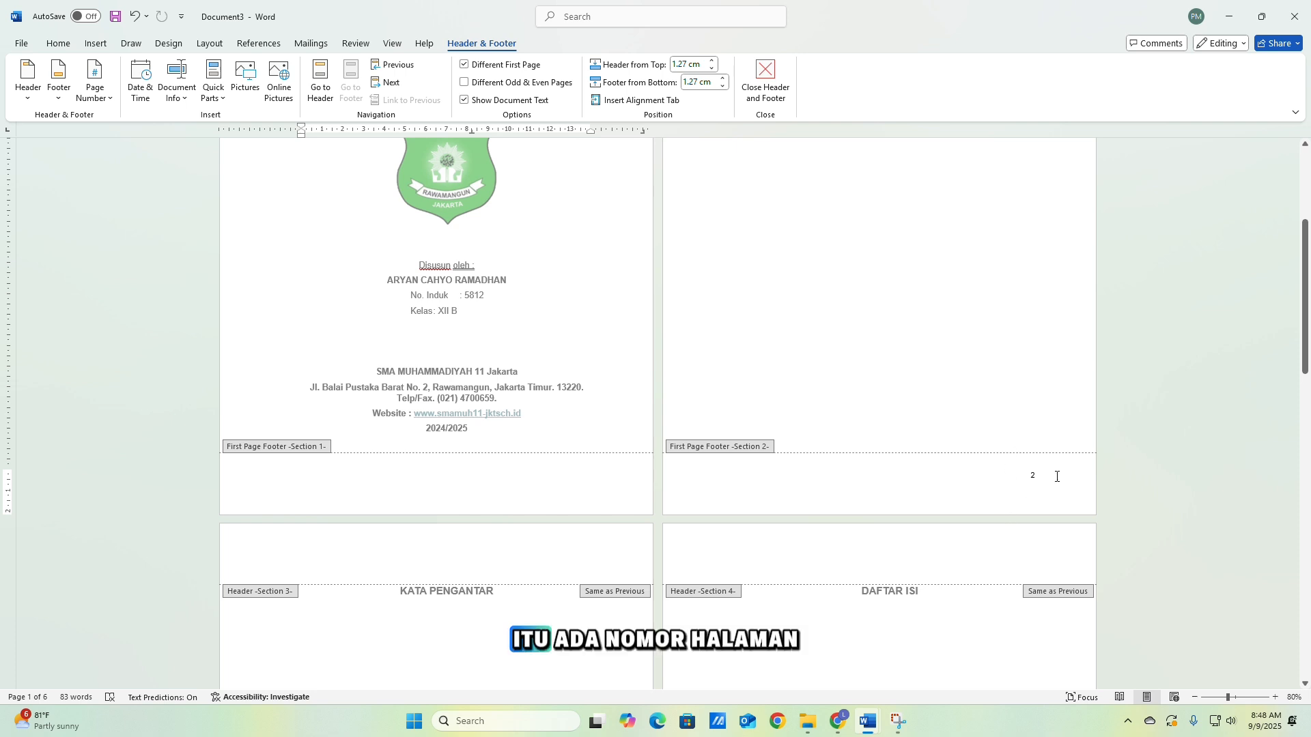
scroll(1069, 471, down, 15)
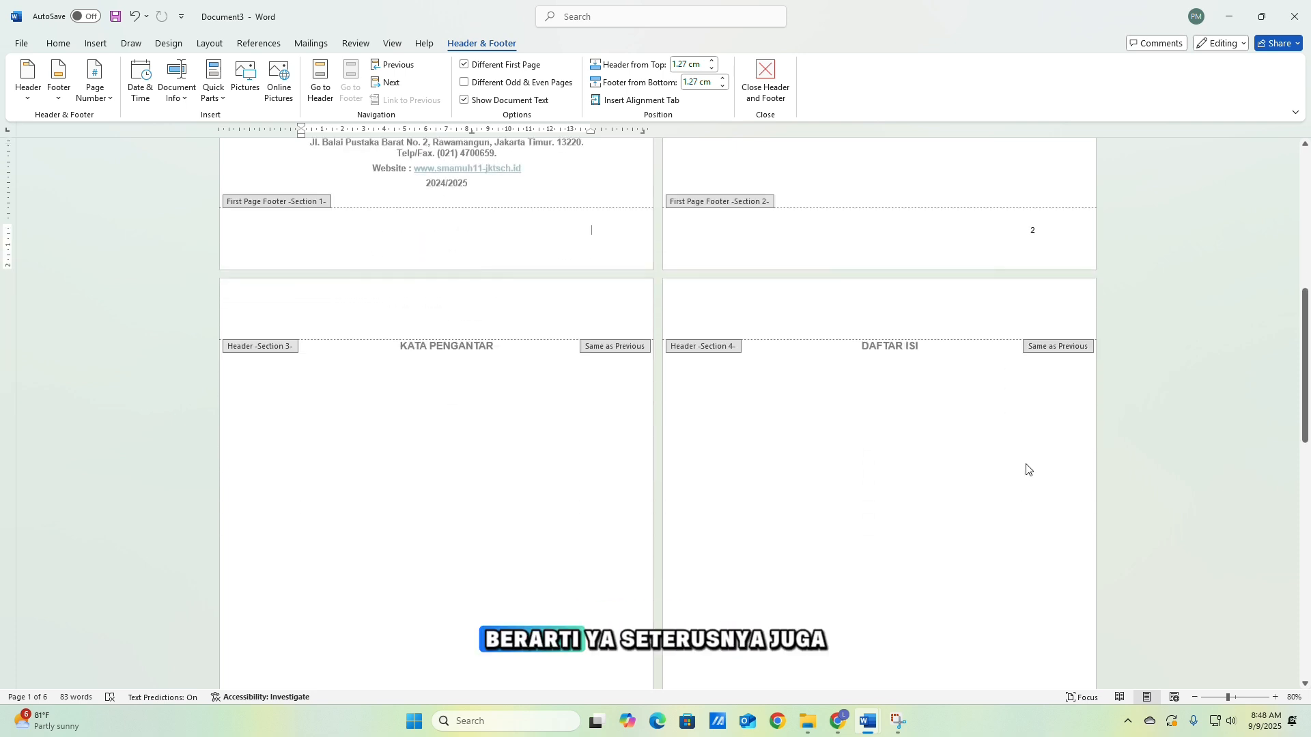
scroll(1027, 465, down, 10)
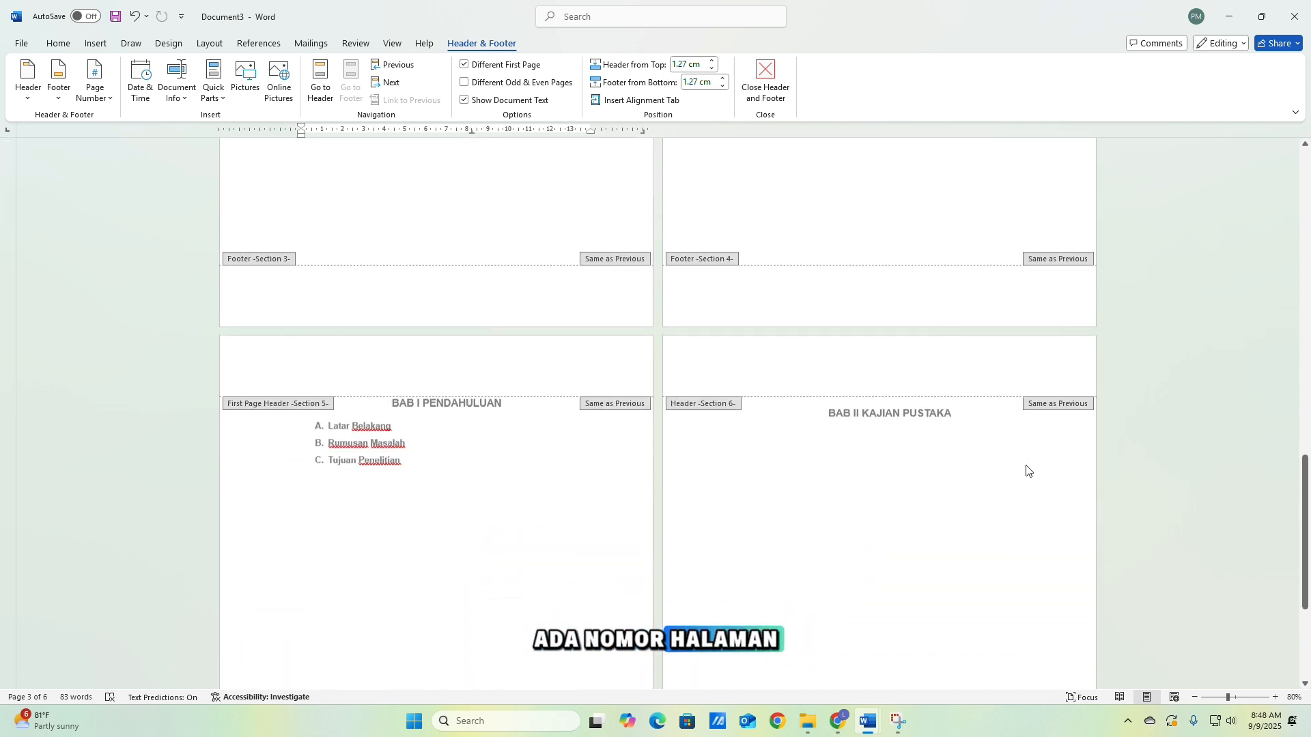
scroll(1026, 469, up, 20)
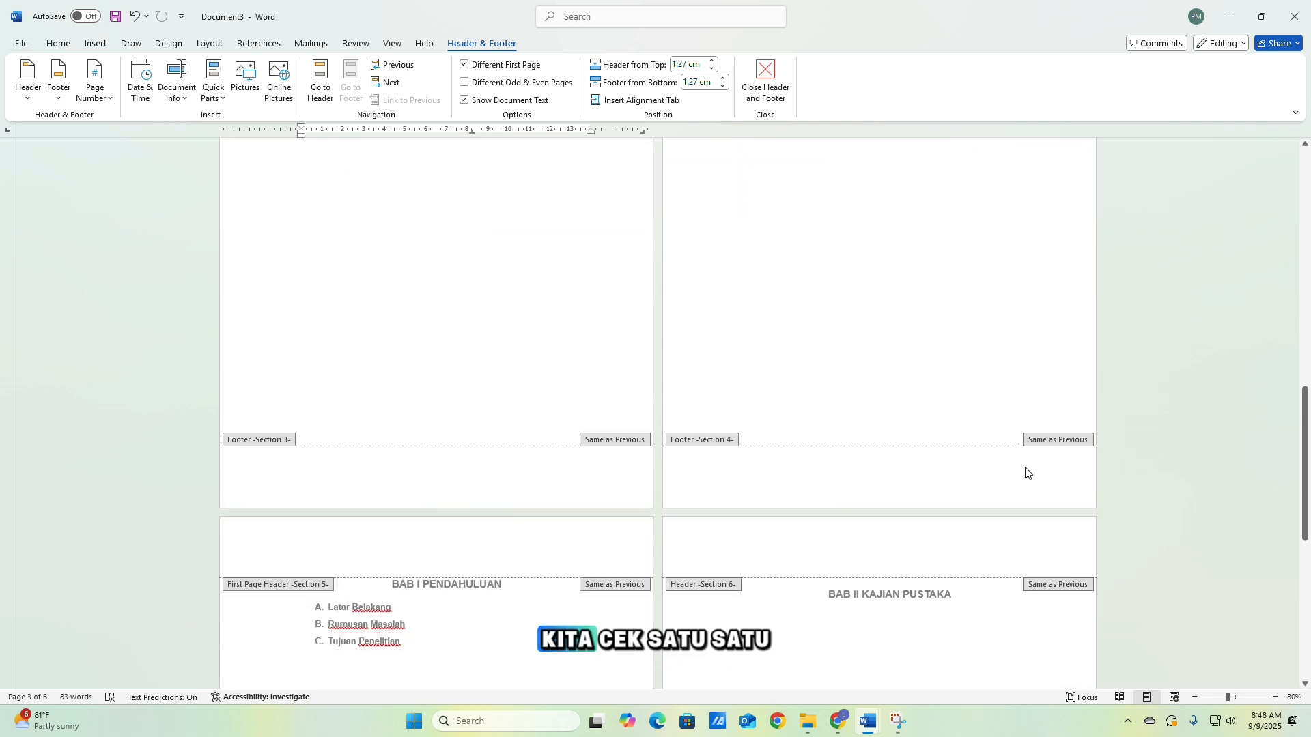
scroll(1026, 472, up, 10)
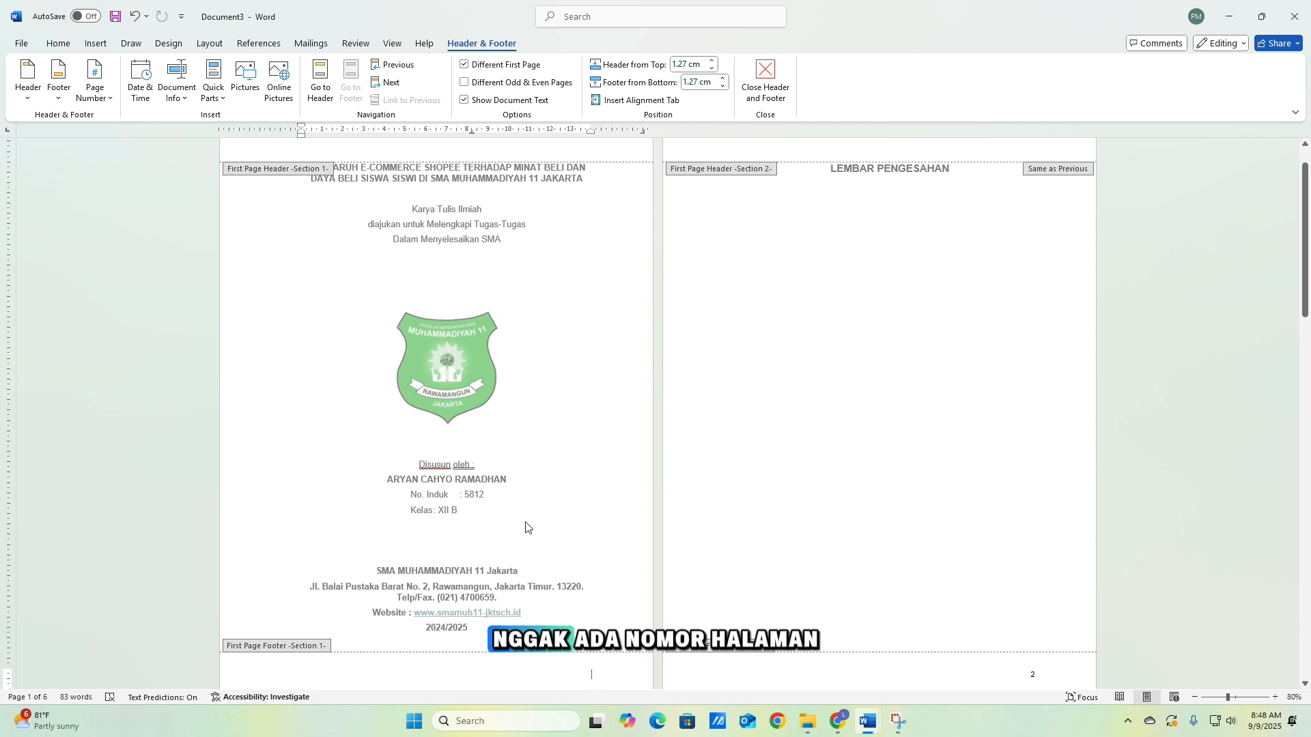
scroll(804, 535, down, 2)
Change the page number format in the Section 2 footer, on the LEMBAR PENGESAHAN page, to i, ii, iii.
click(966, 602)
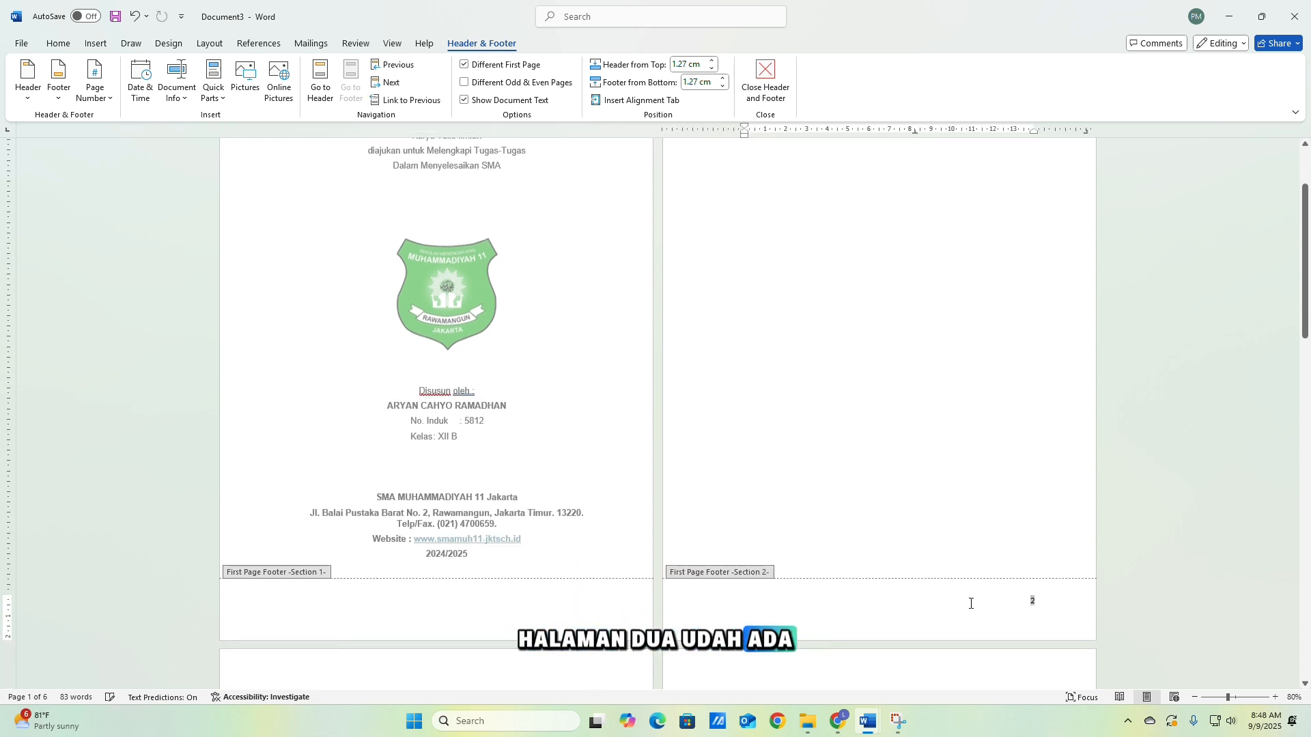
scroll(1004, 483, up, 3)
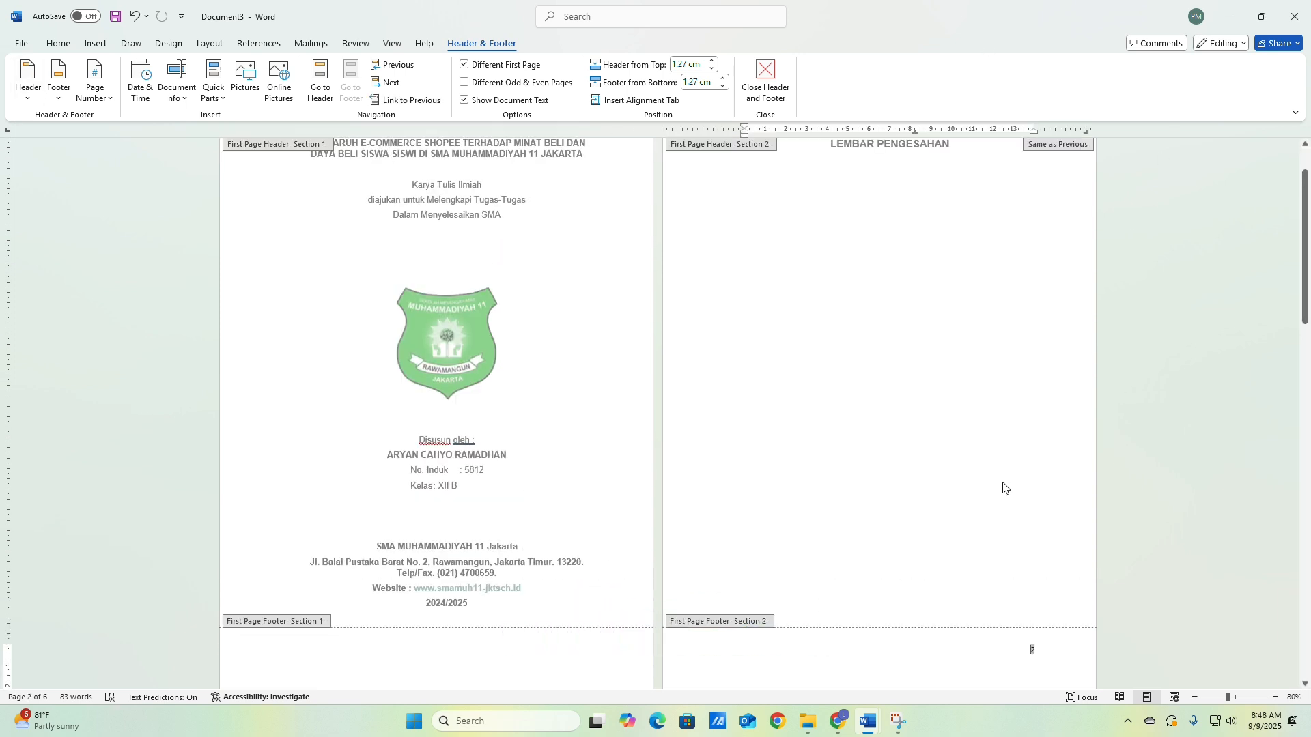
scroll(1005, 482, down, 2)
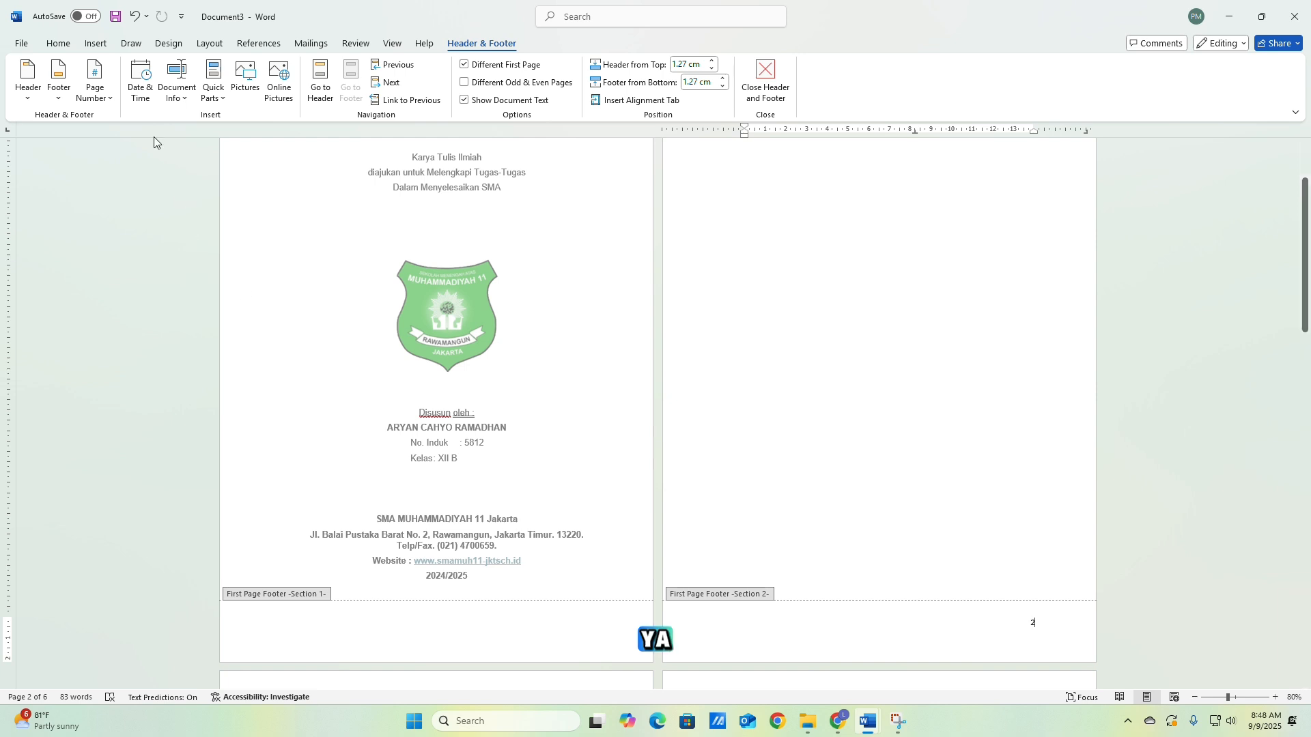
click(96, 44)
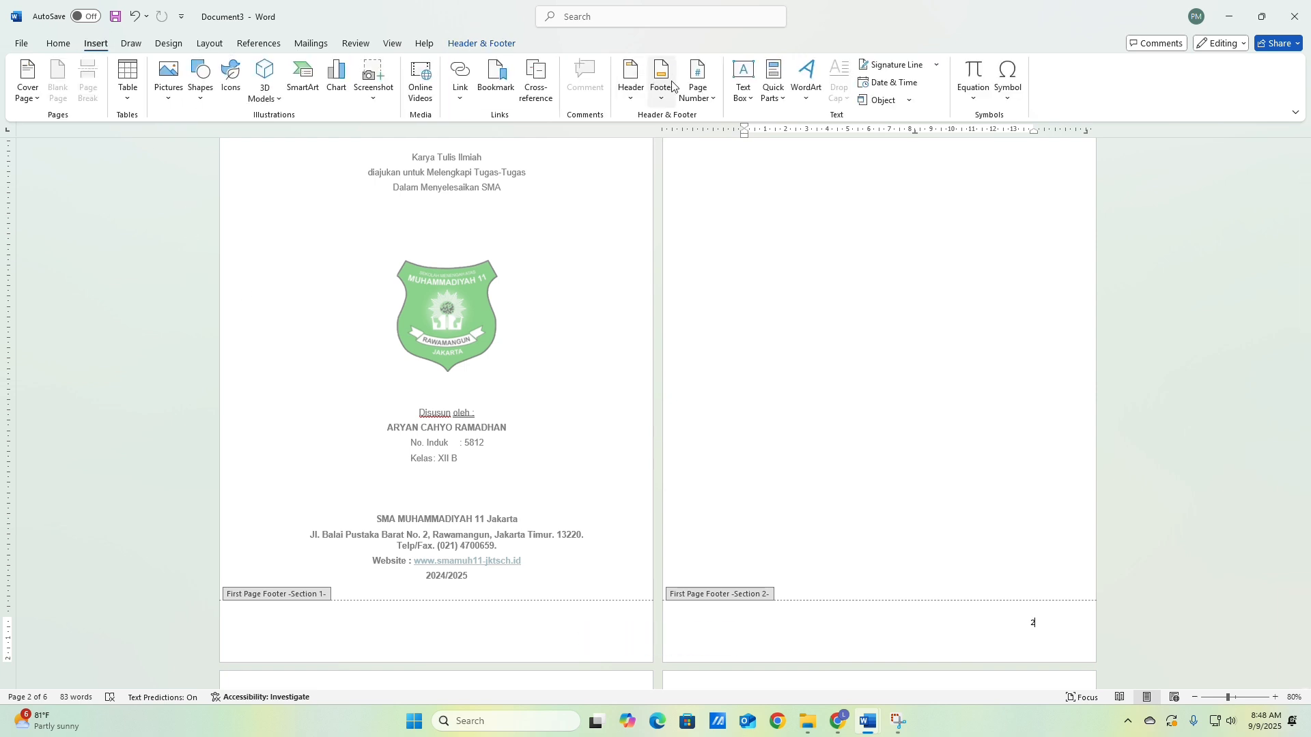
click(698, 89)
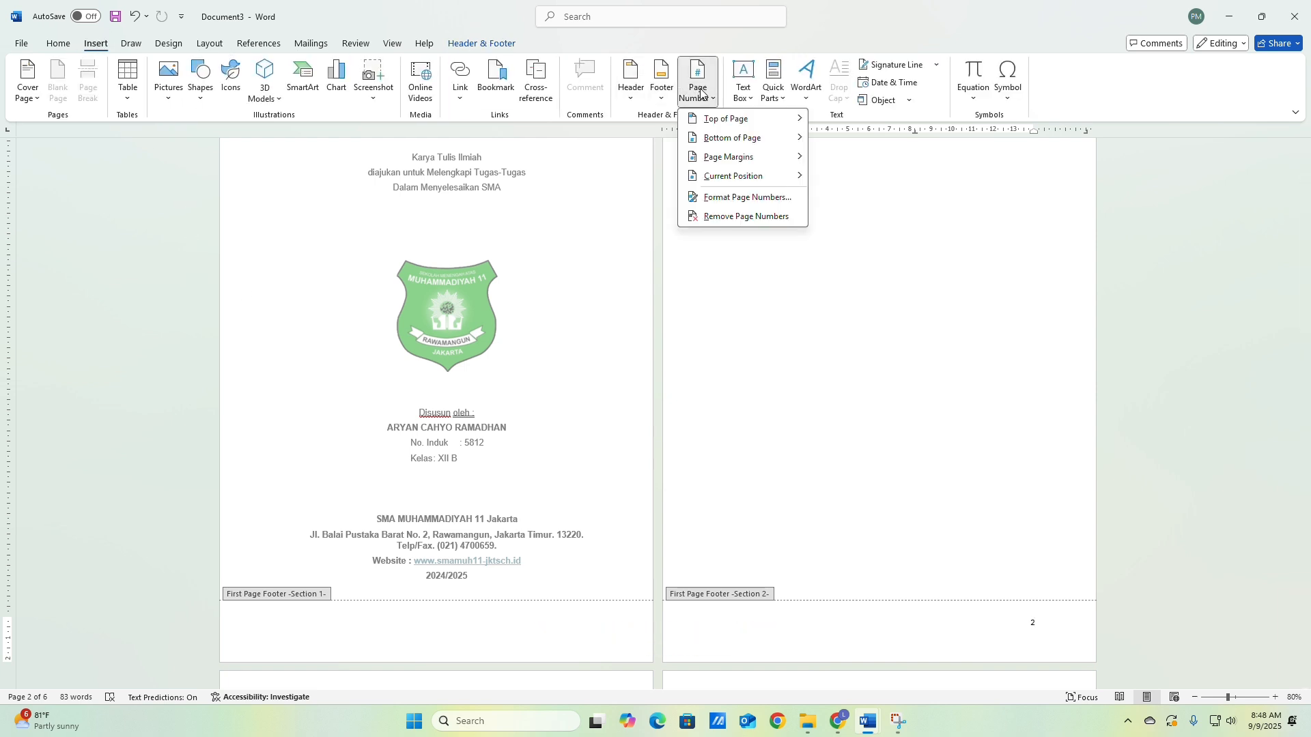
click(726, 198)
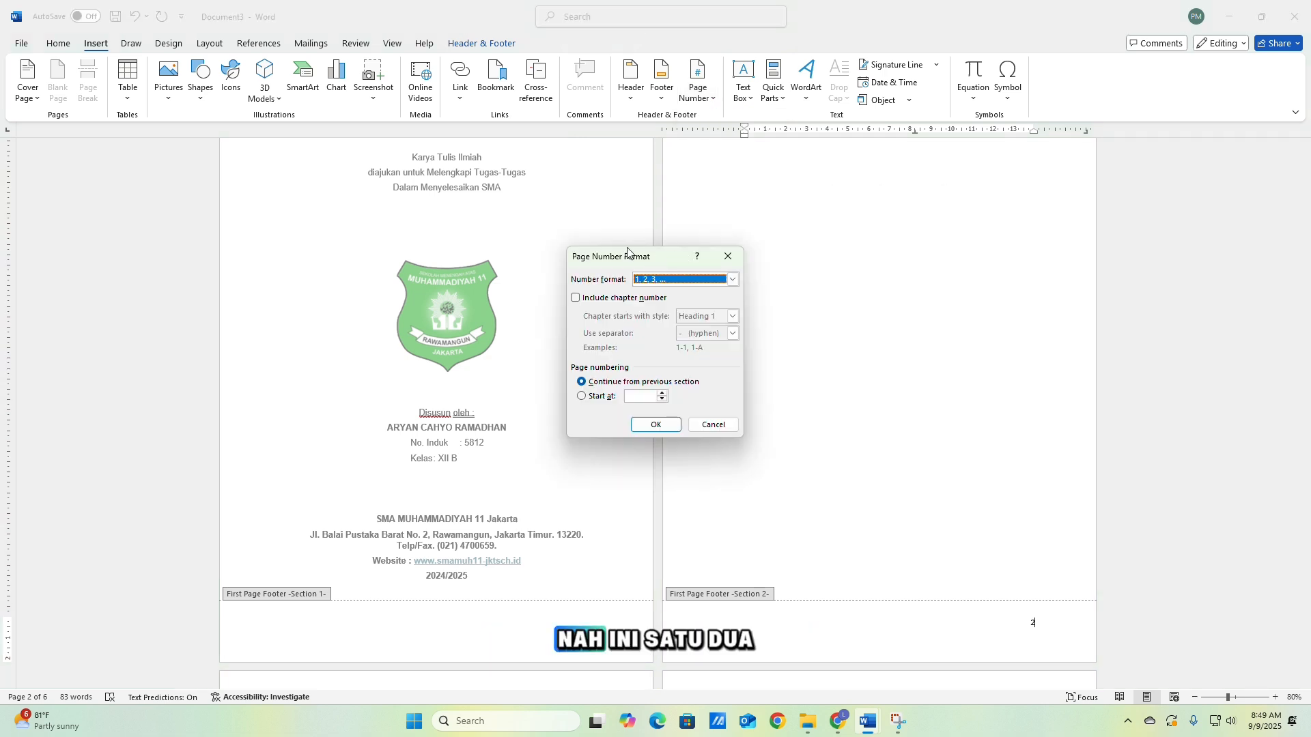
click(677, 280)
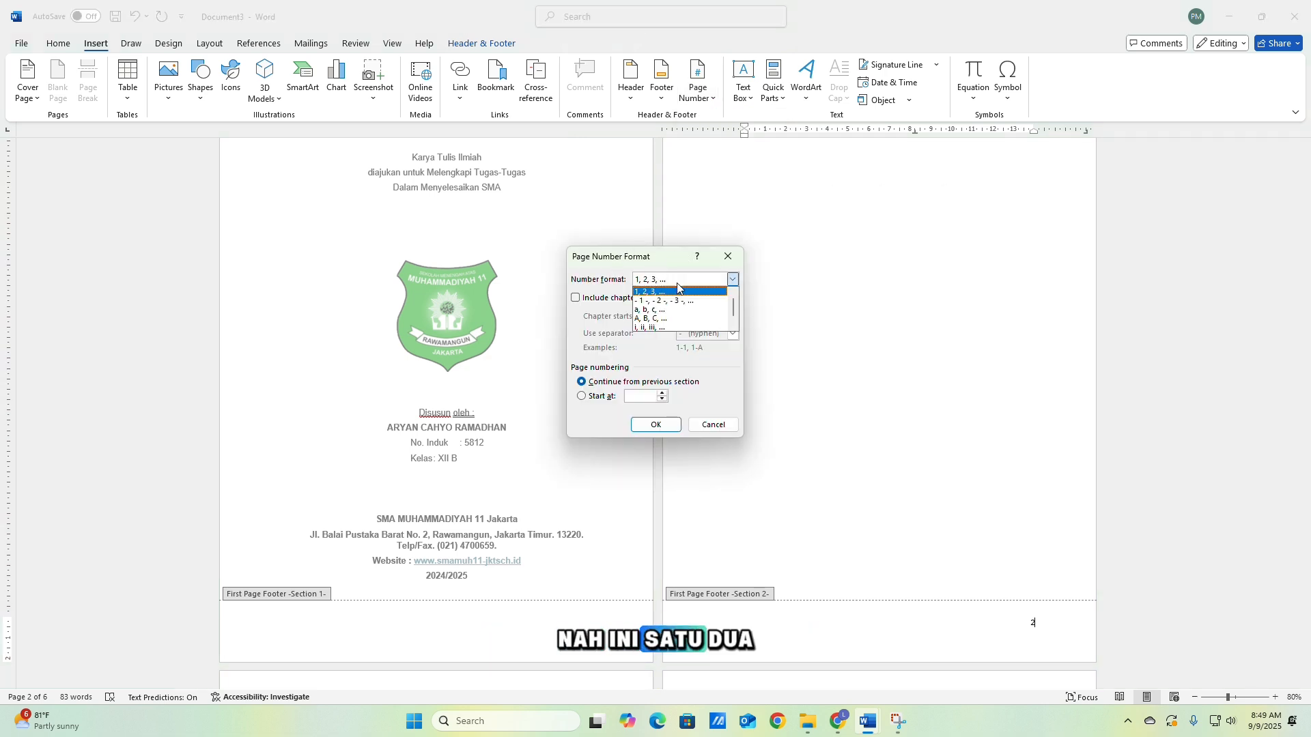
click(678, 329)
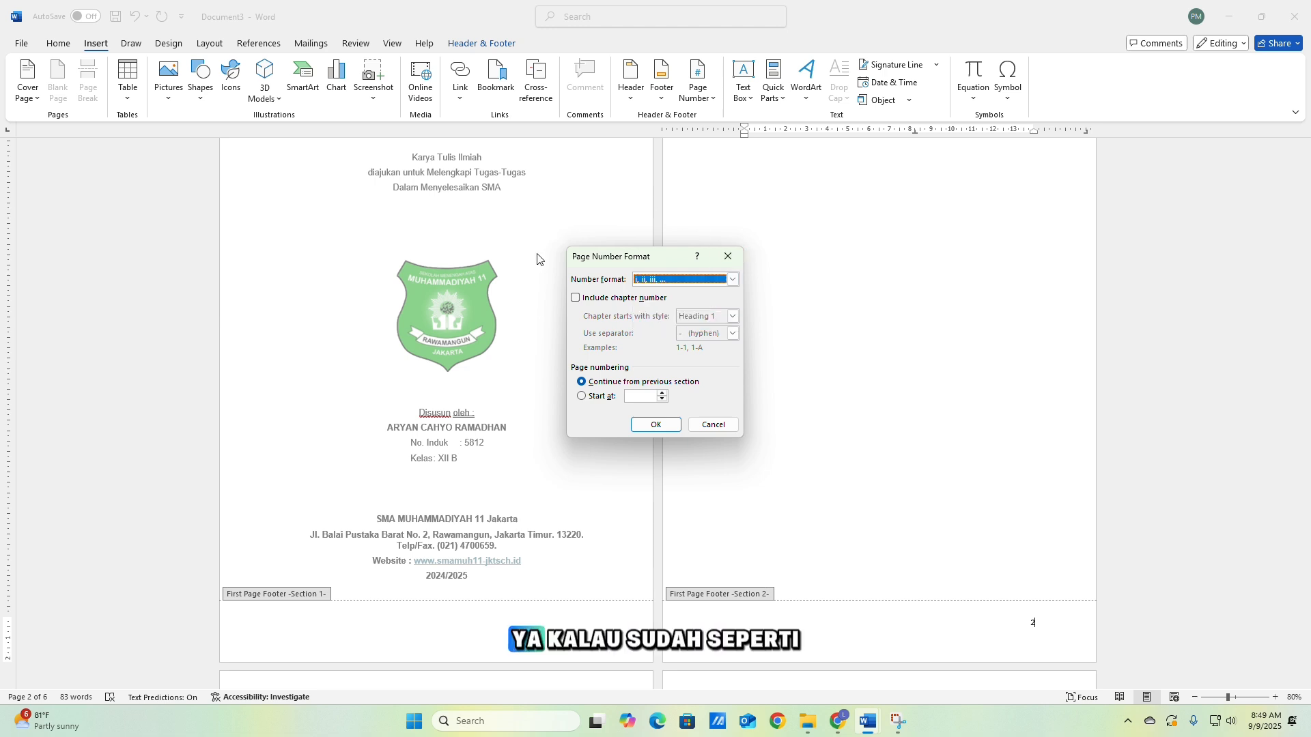
click(655, 425)
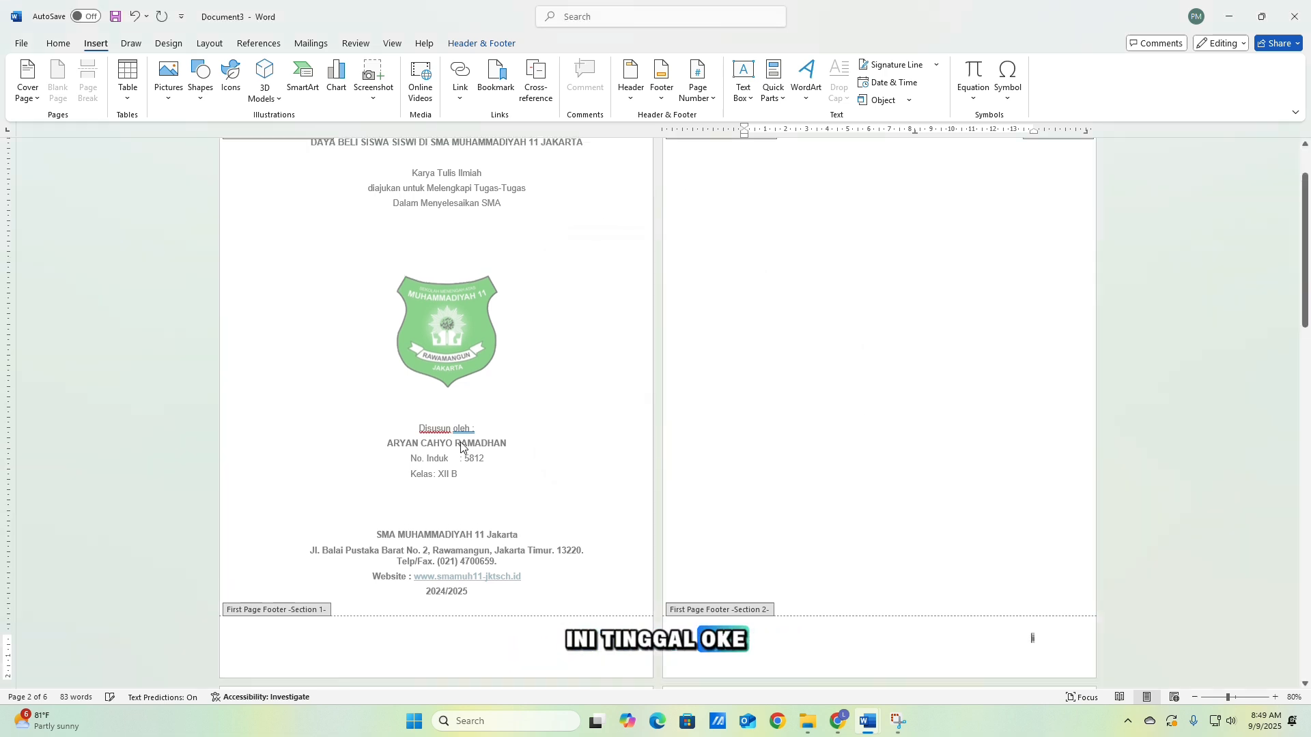
Insert a Plain Number 3 page number at the bottom of the page in the Section 3 footer.
scroll(1034, 447, down, 3)
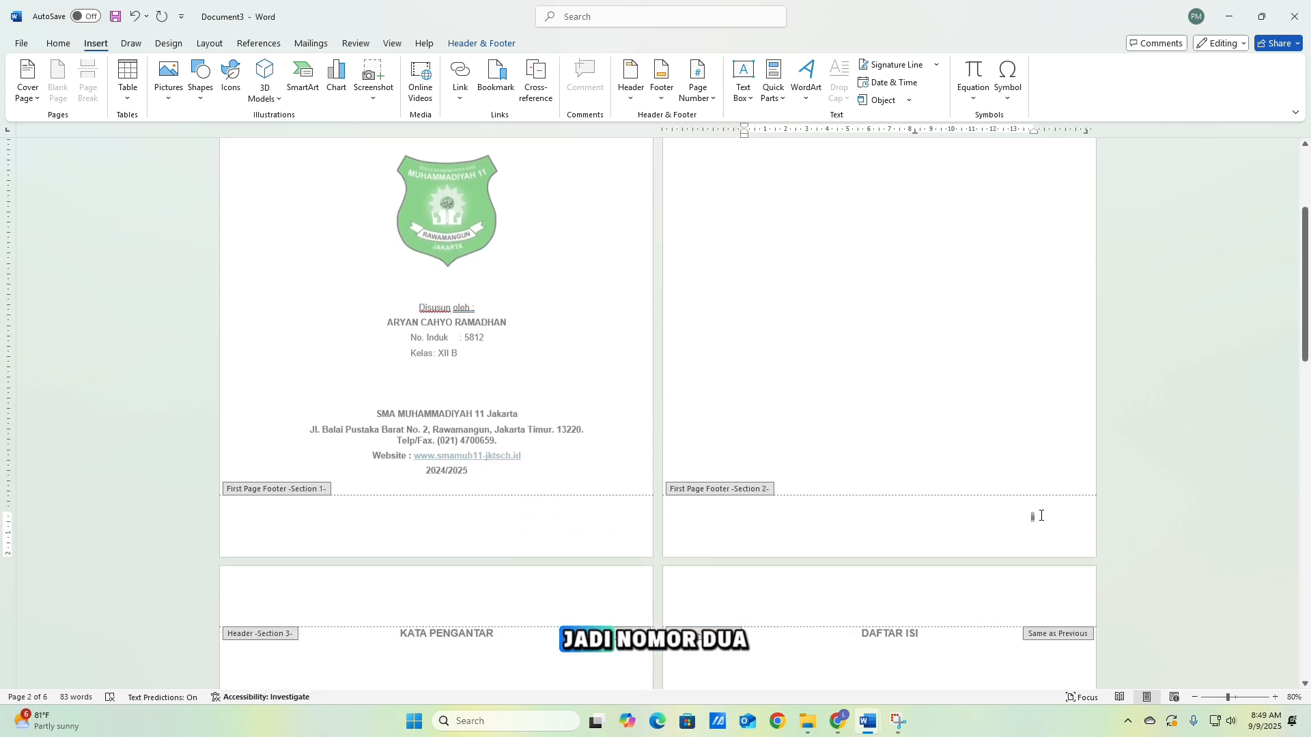
scroll(1084, 534, down, 2)
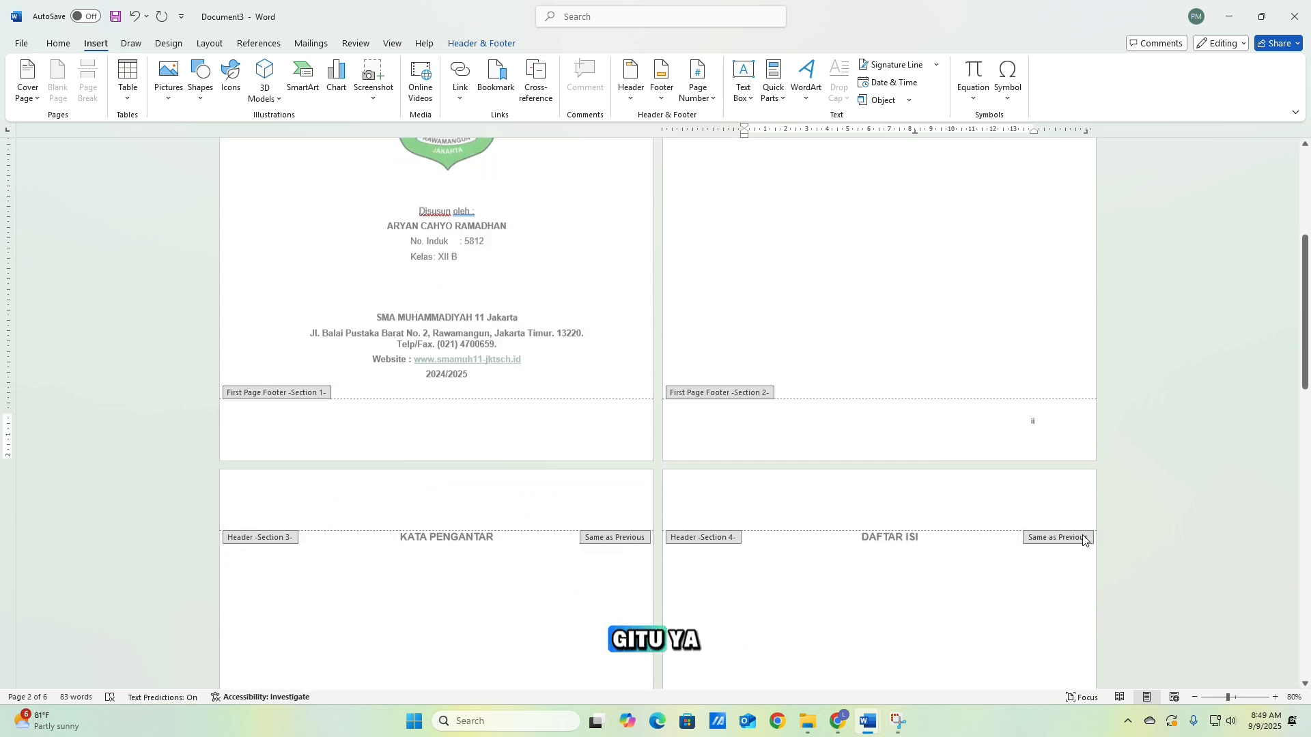
scroll(983, 358, down, 10)
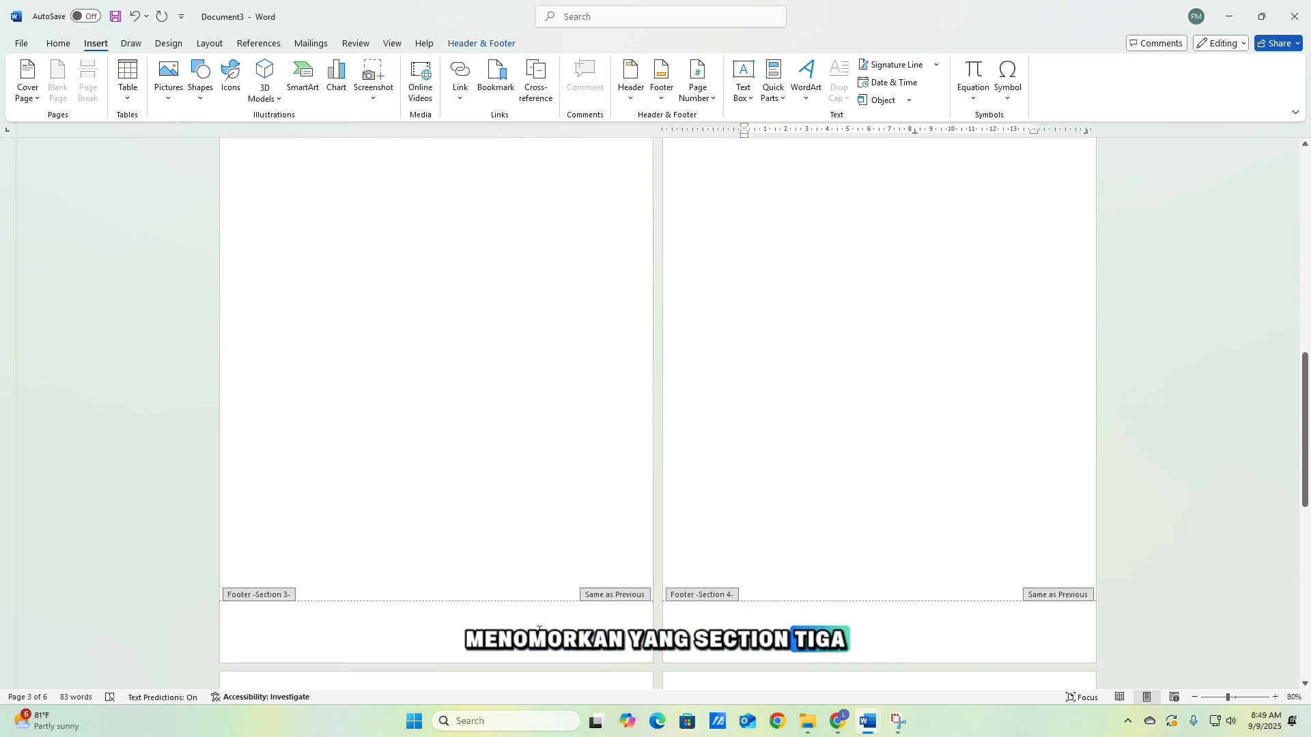
double_click(539, 629)
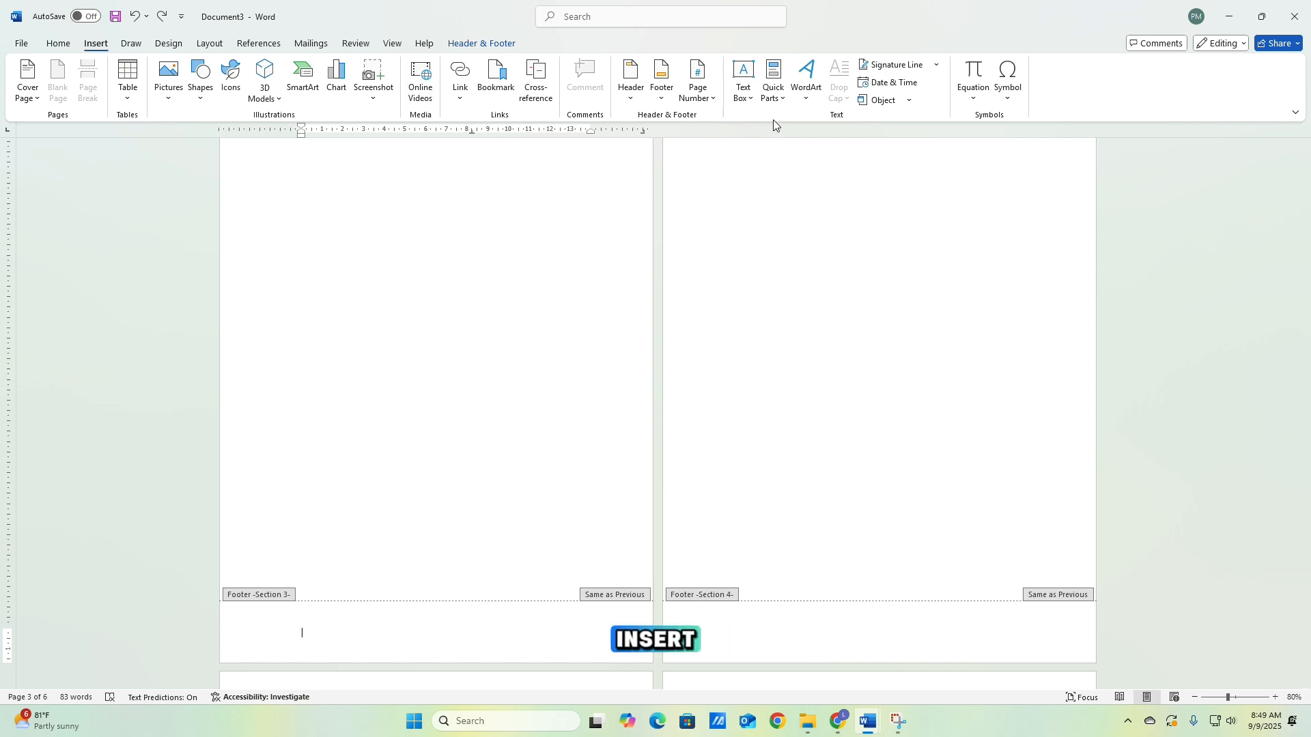
click(697, 82)
mouse_move(744, 159)
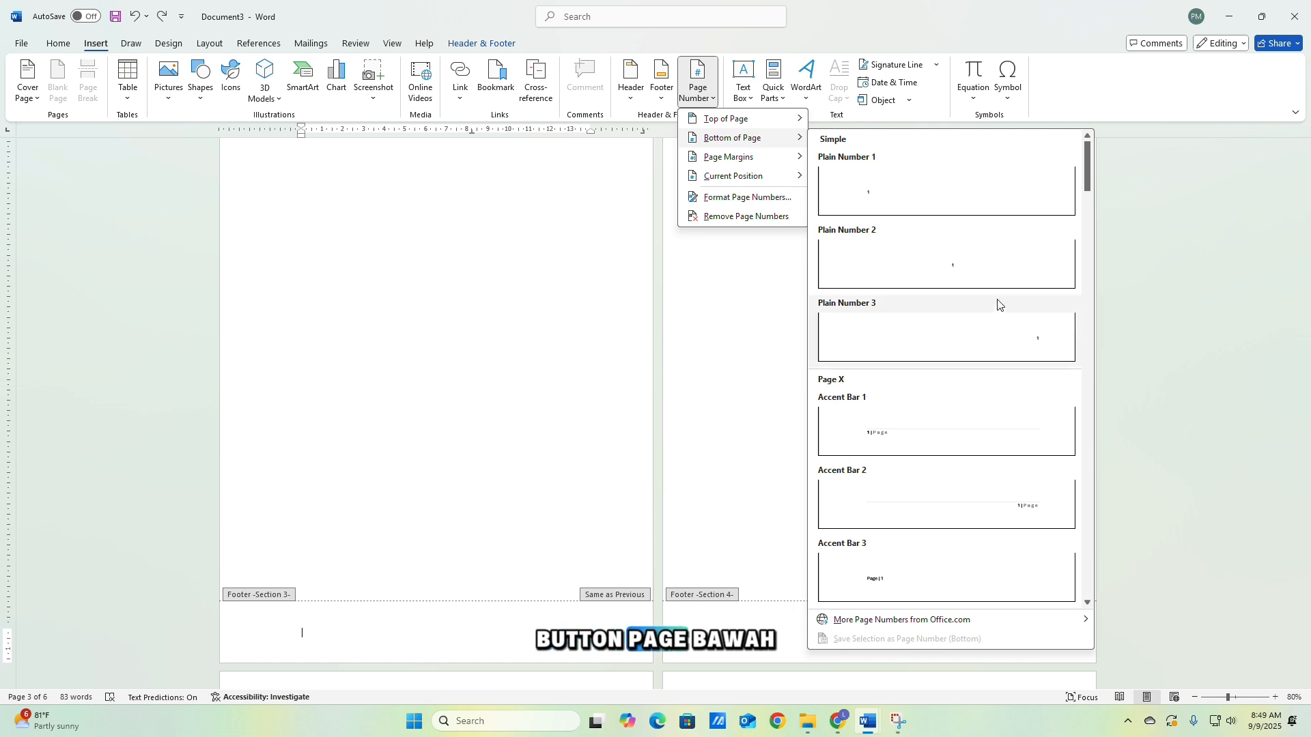
click(1004, 331)
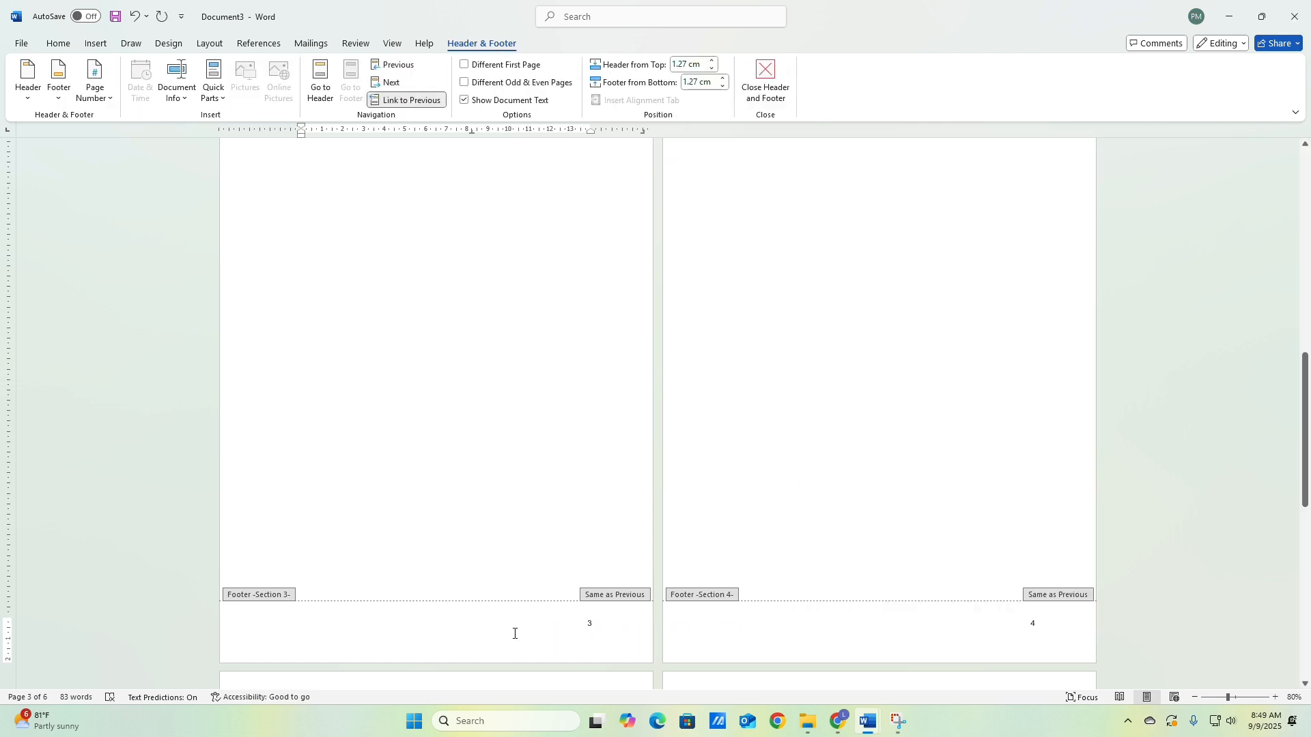
Change the page number format of Section 3, the KATA PENGANTAR page, to i, ii, iii.
click(596, 627)
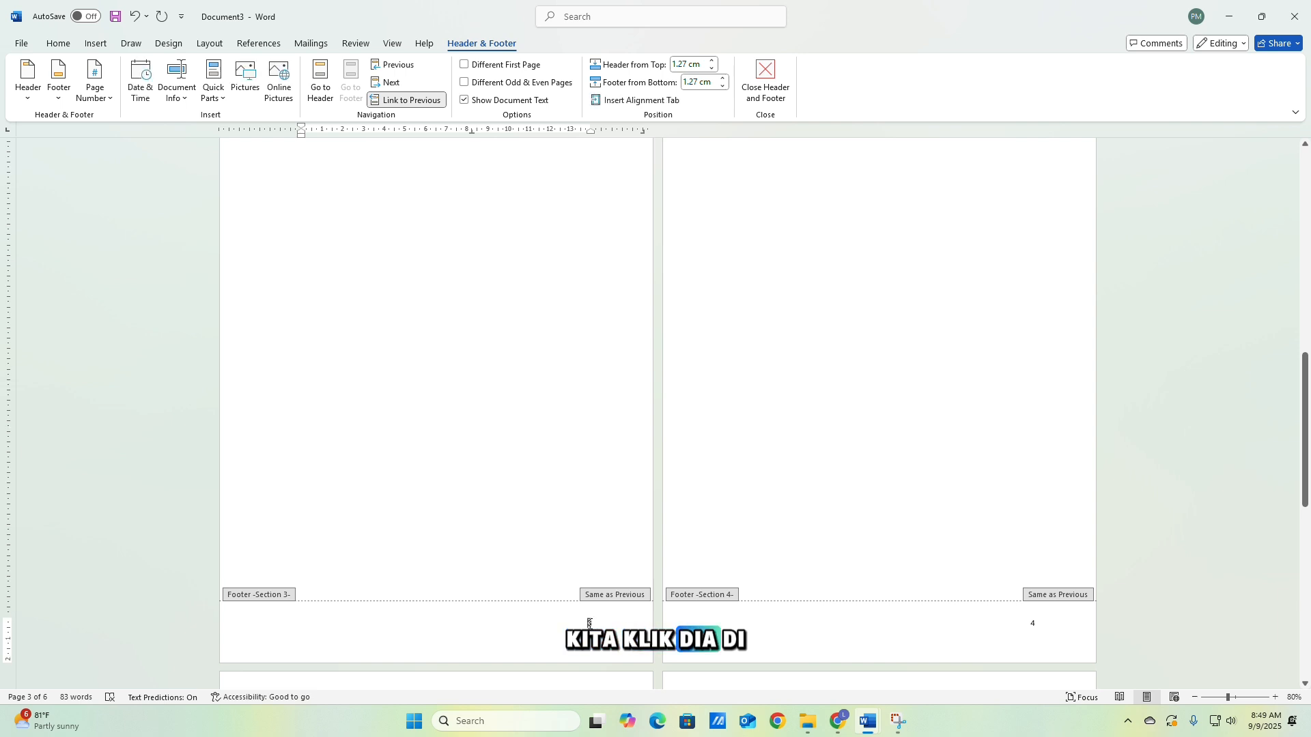
click(96, 43)
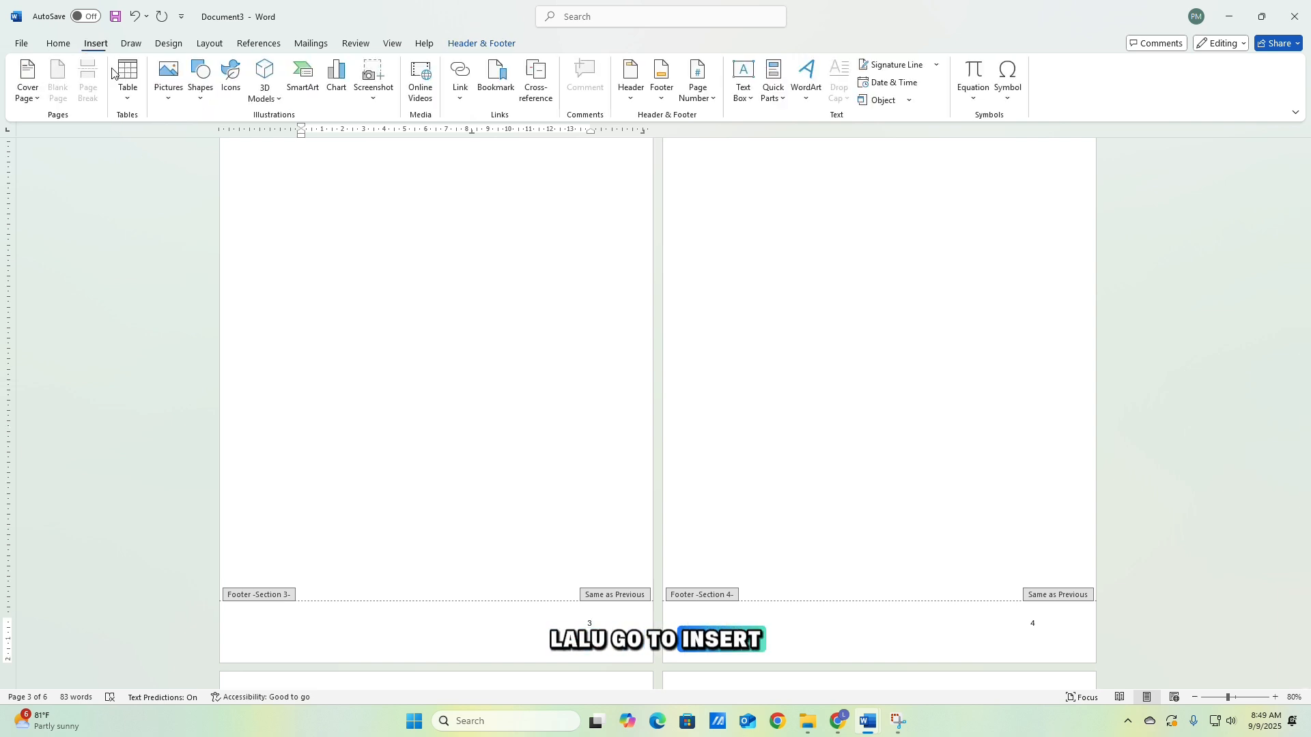
click(702, 95)
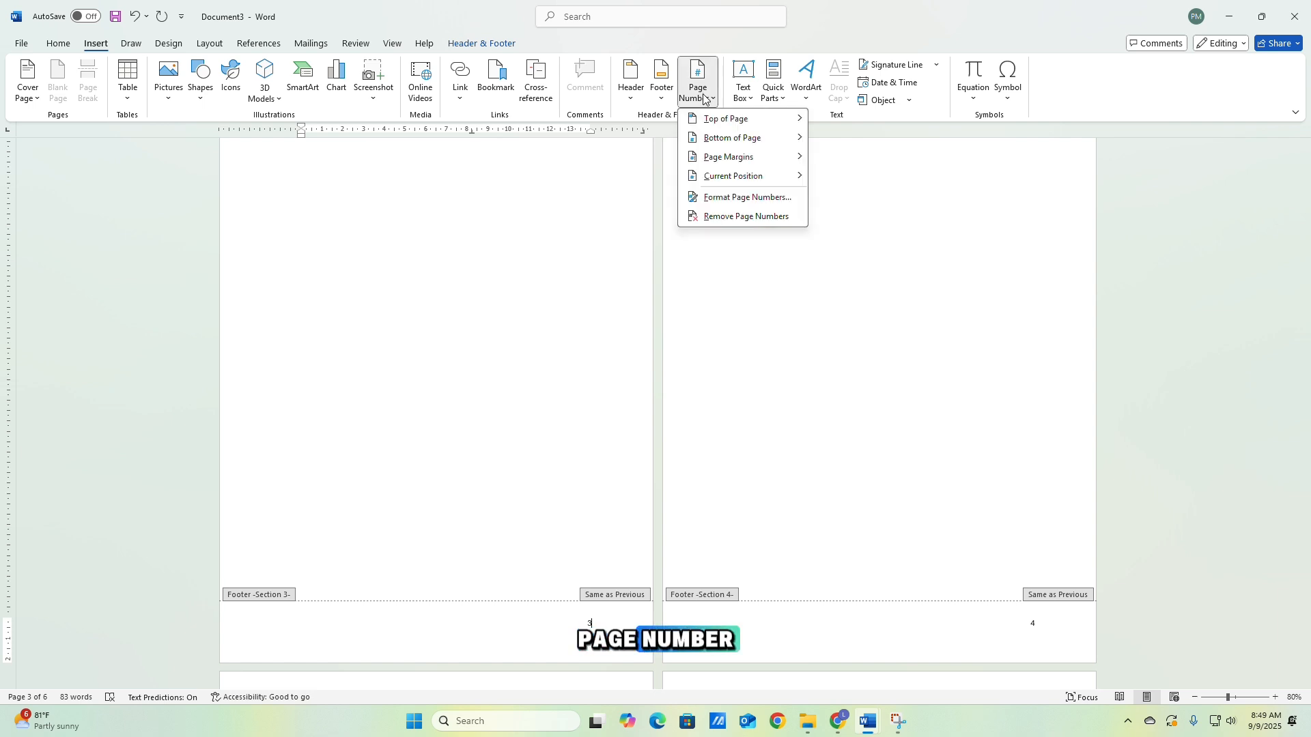
click(731, 198)
click(703, 279)
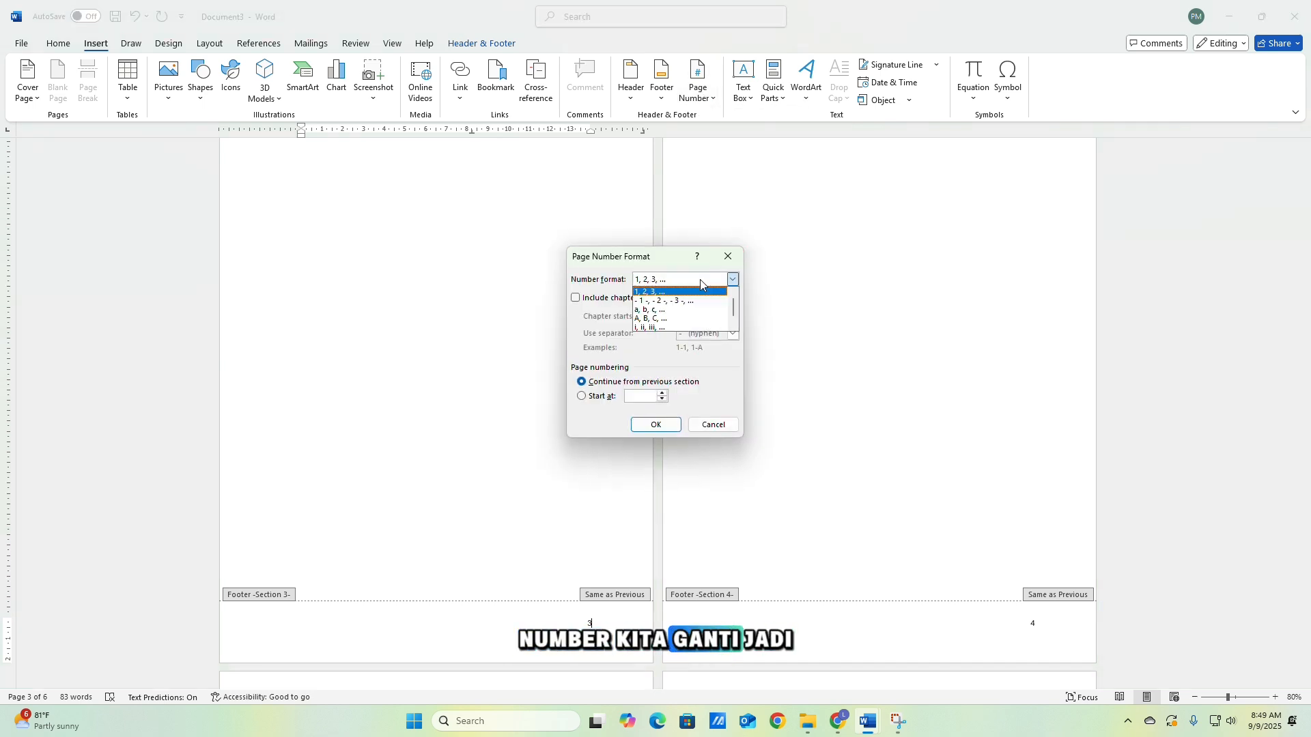
click(704, 326)
click(671, 429)
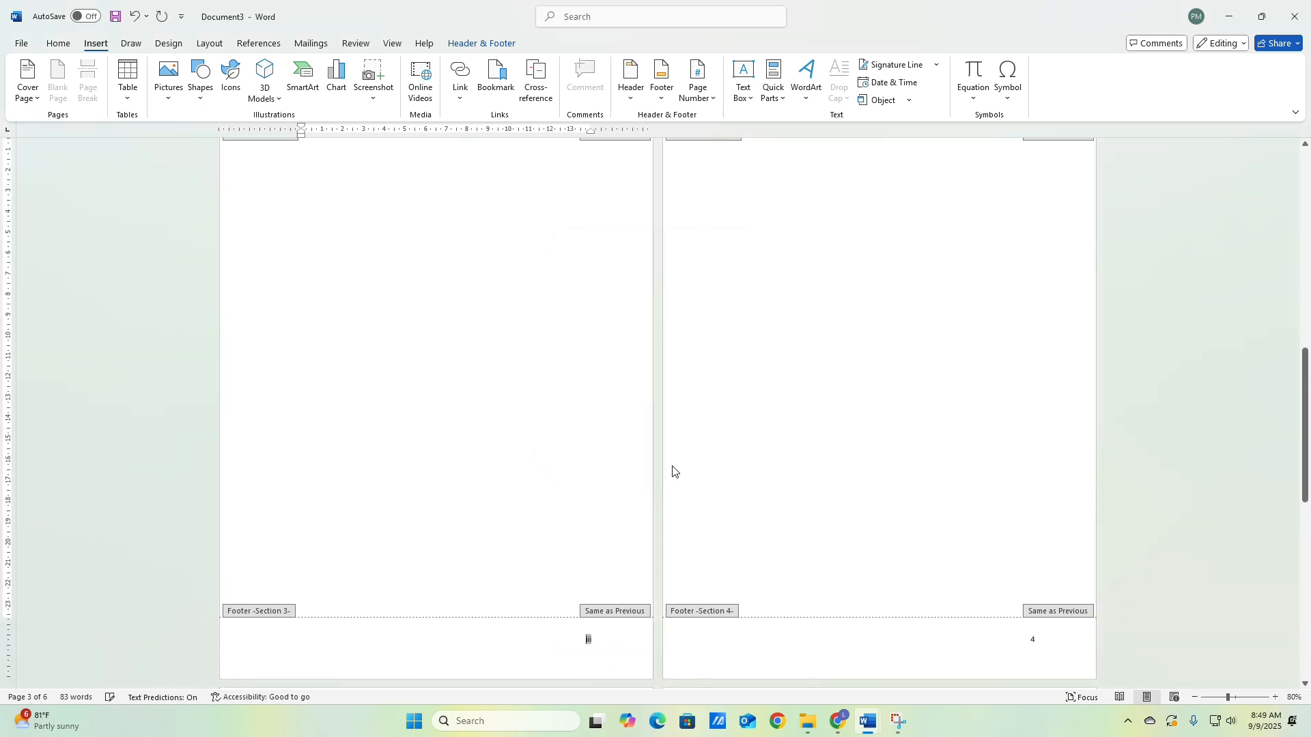
Change the page number format of Section 4, the DAFTAR ISI page, to i, ii, iii.
scroll(744, 541, up, 5)
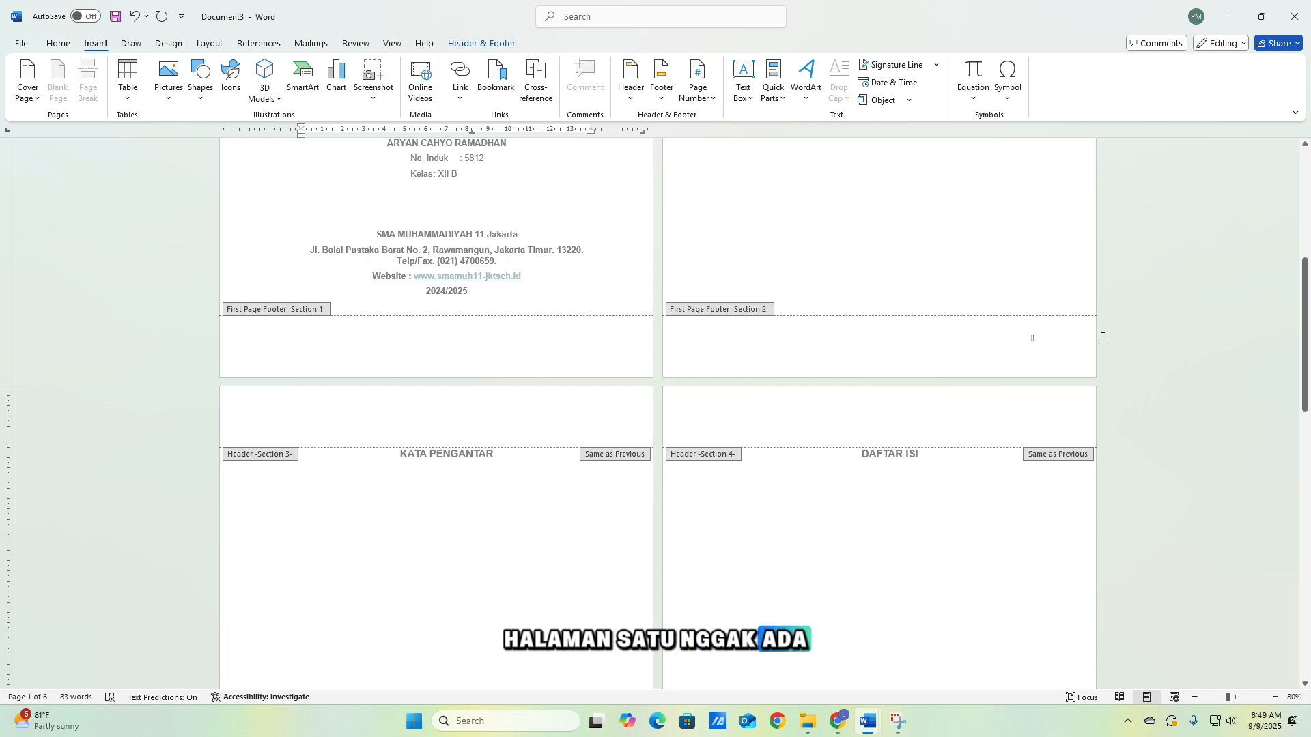
scroll(1102, 338, down, 5)
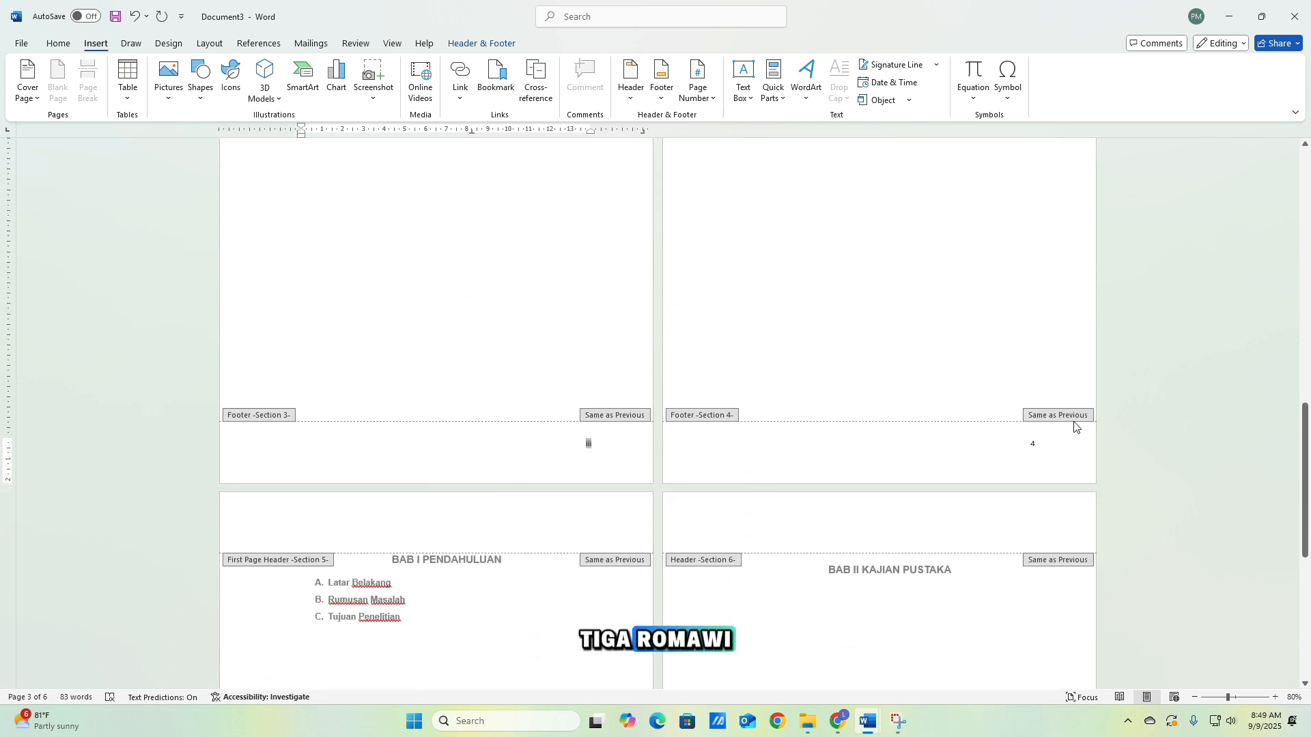
click(1042, 443)
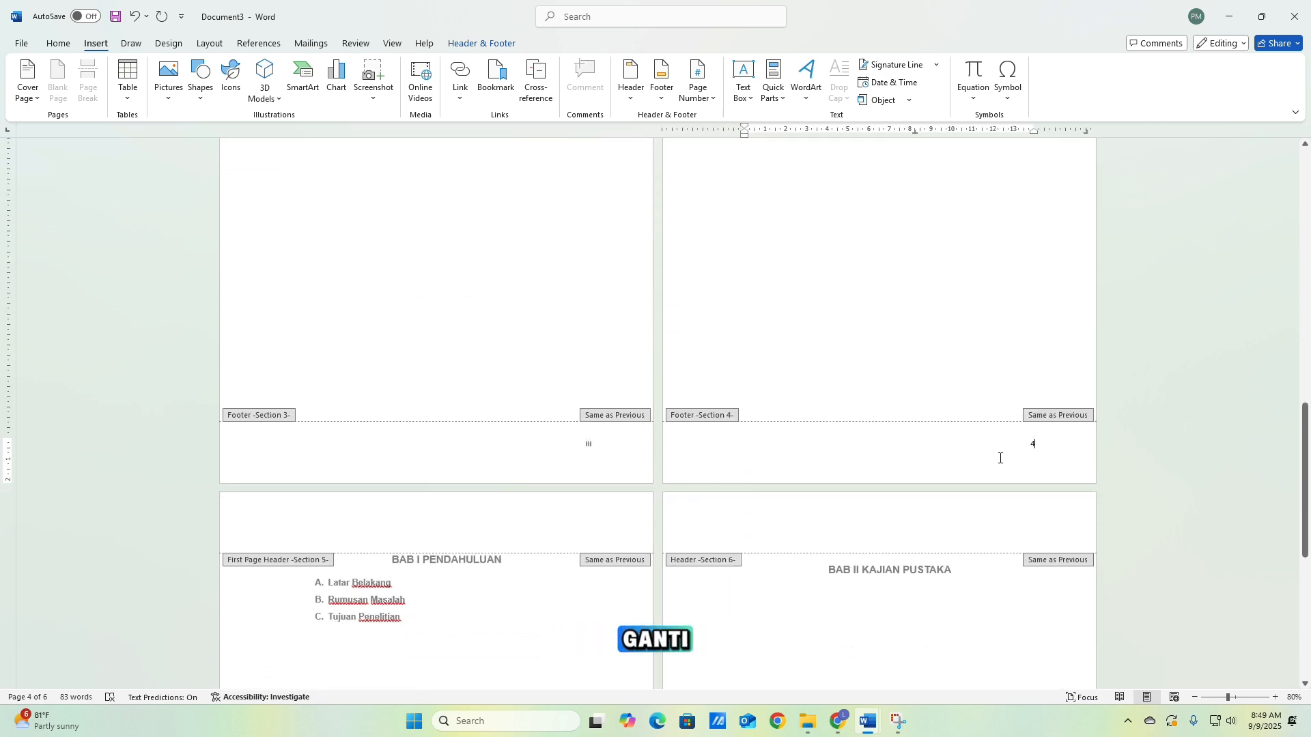
scroll(1031, 457, up, 2)
scroll(1030, 460, down, 1)
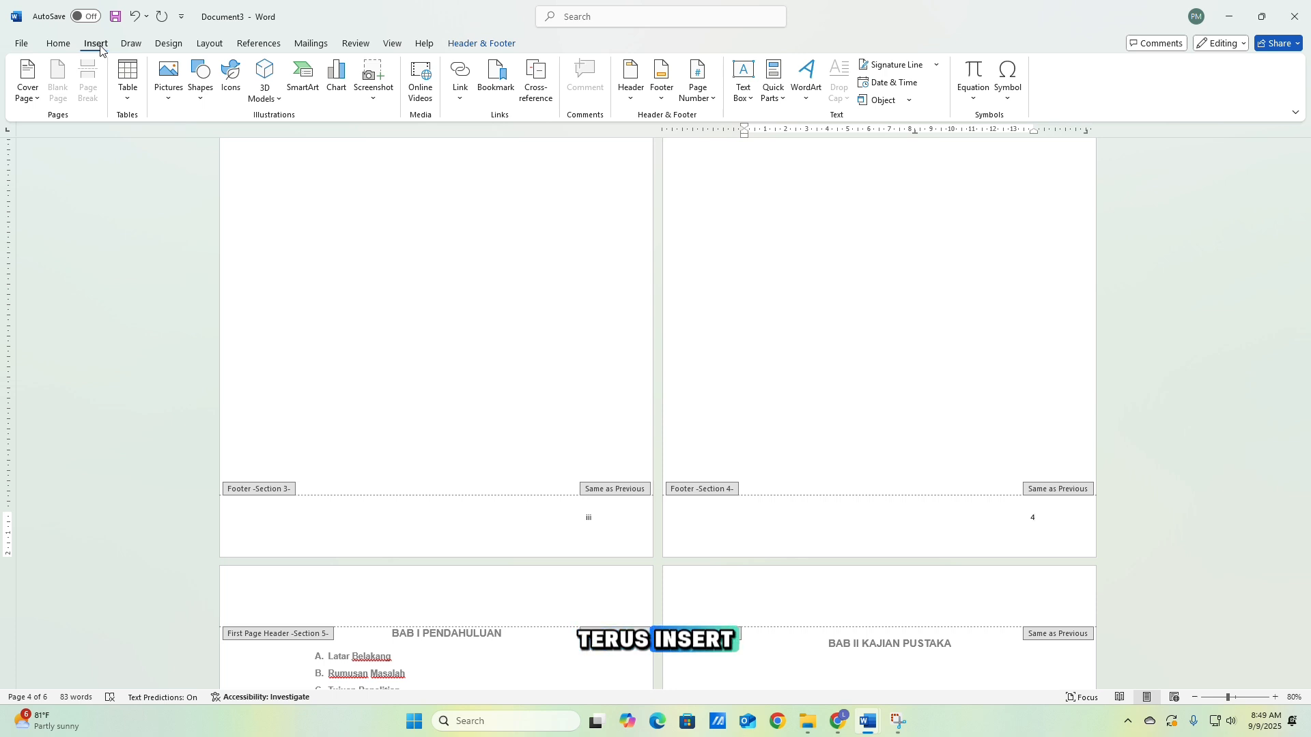
click(711, 99)
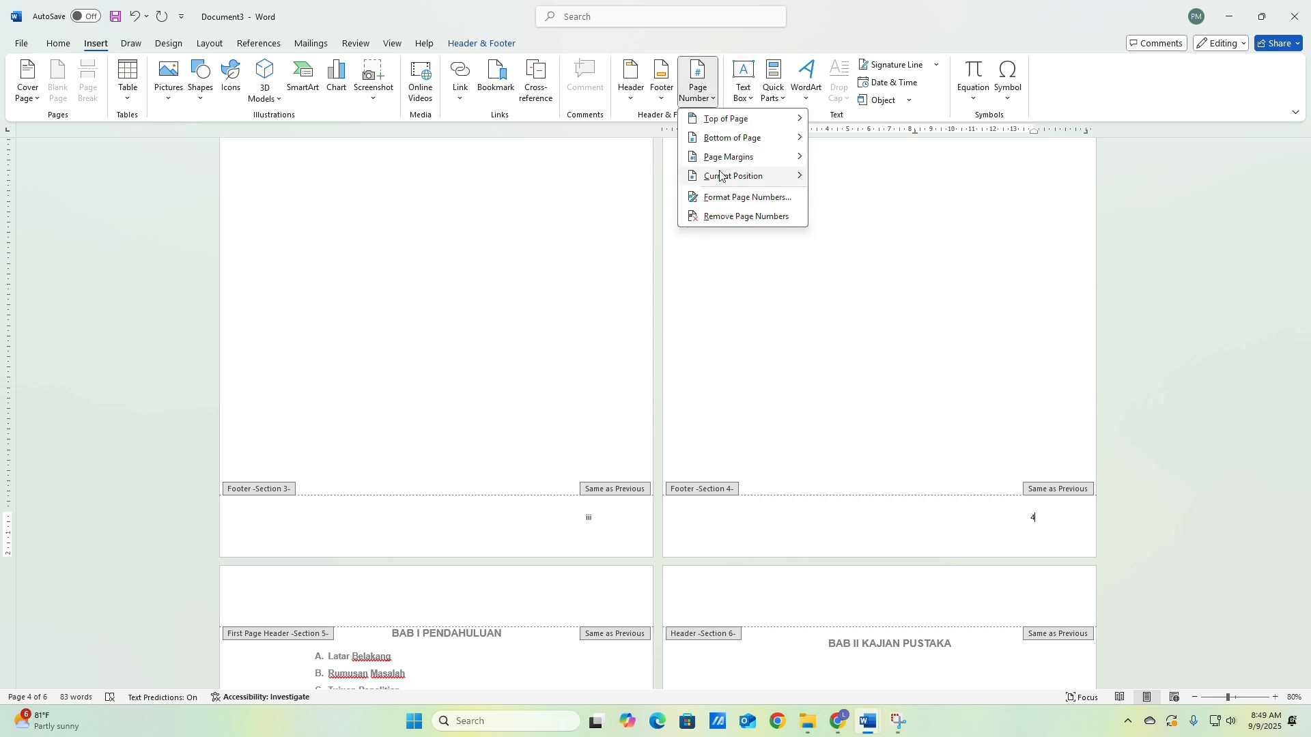
click(727, 197)
click(732, 279)
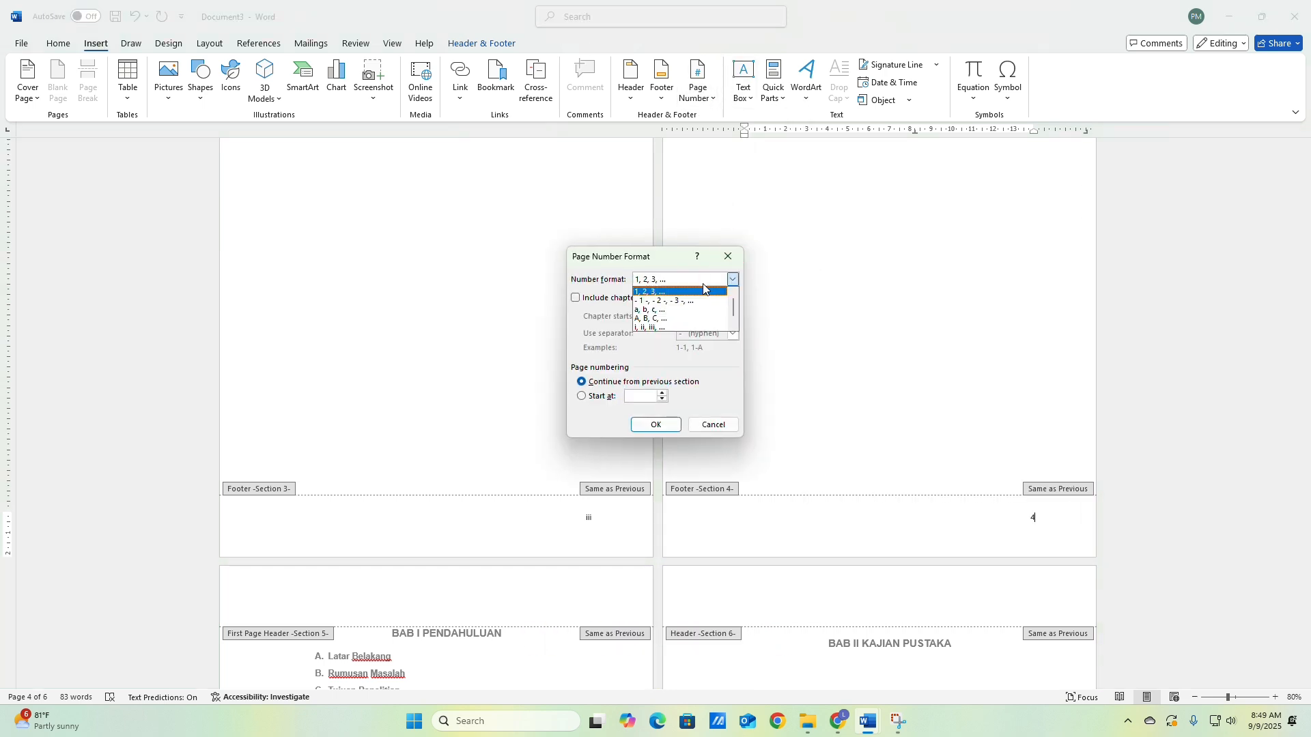
click(688, 332)
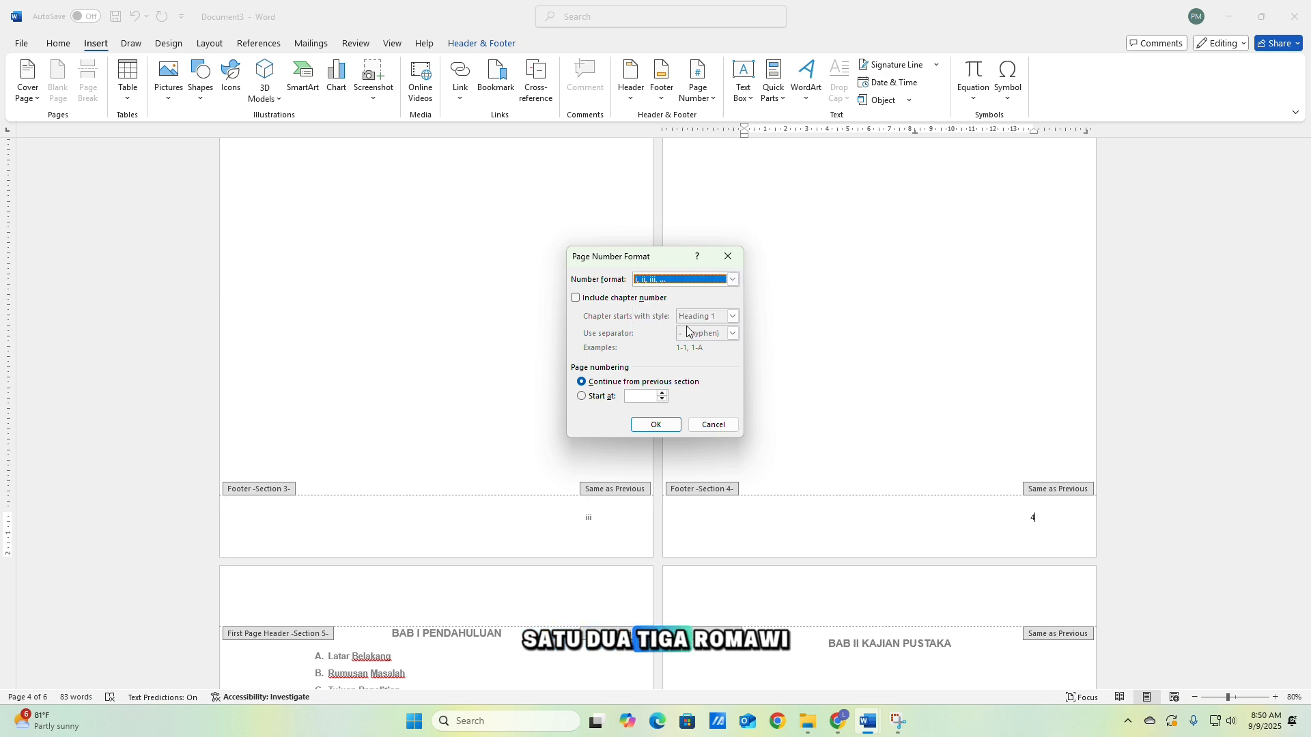
click(655, 425)
scroll(848, 403, down, 5)
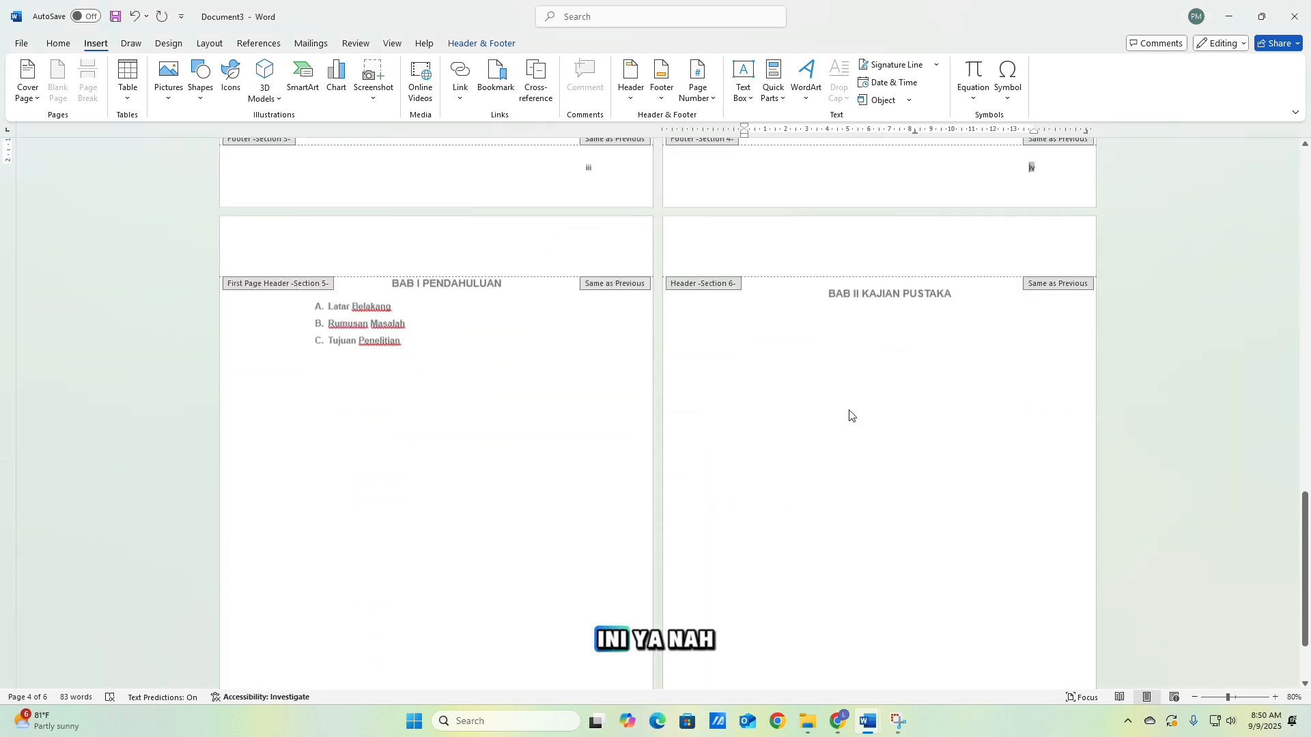
Place the cursor in the Section 5 footer and compare its page number with those in the Section 3 and Section 4 footers.
scroll(849, 416, down, 5)
scroll(828, 432, up, 4)
scroll(519, 350, down, 3)
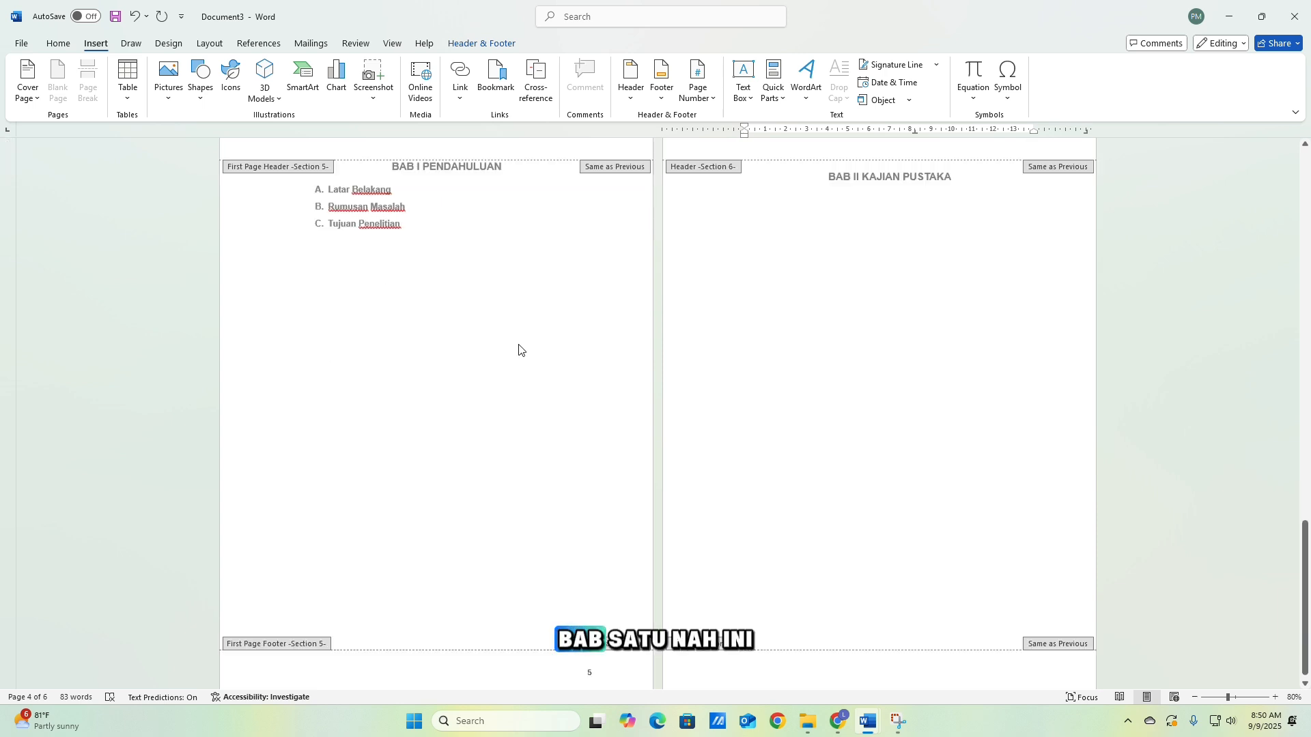
click(597, 642)
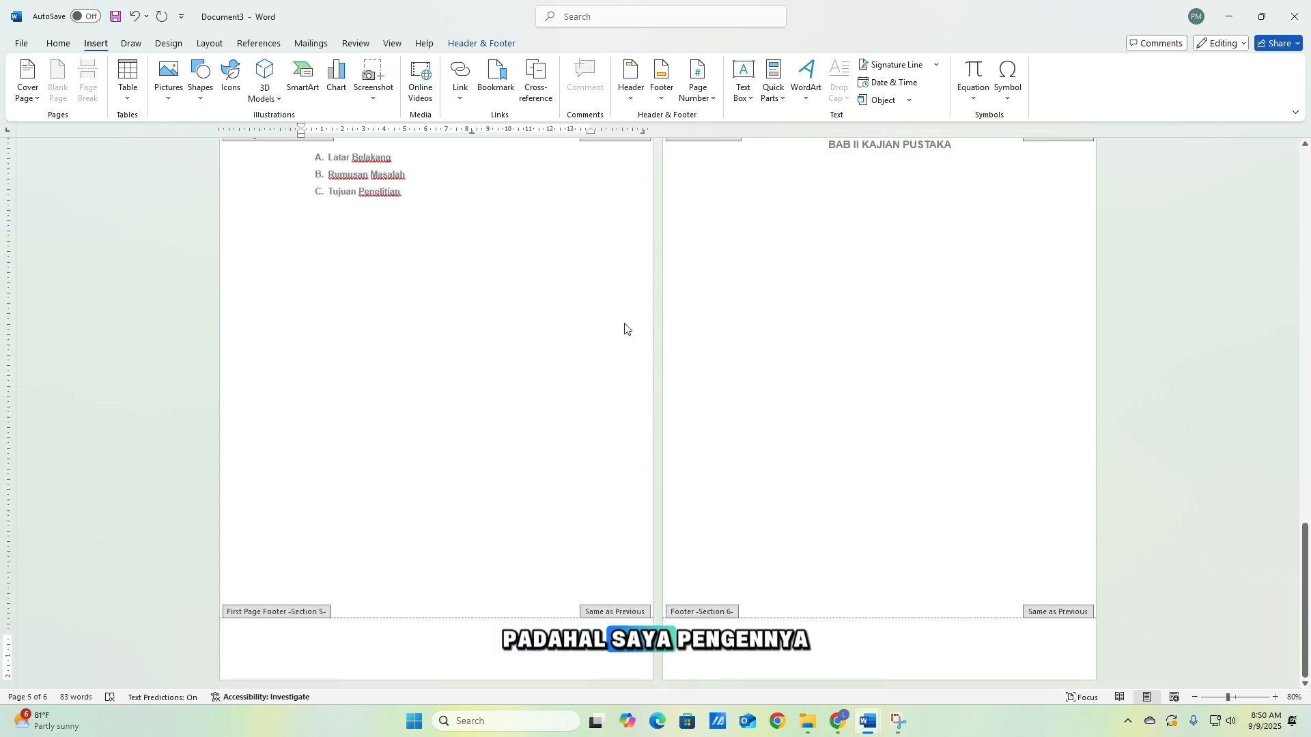
scroll(532, 338, up, 3)
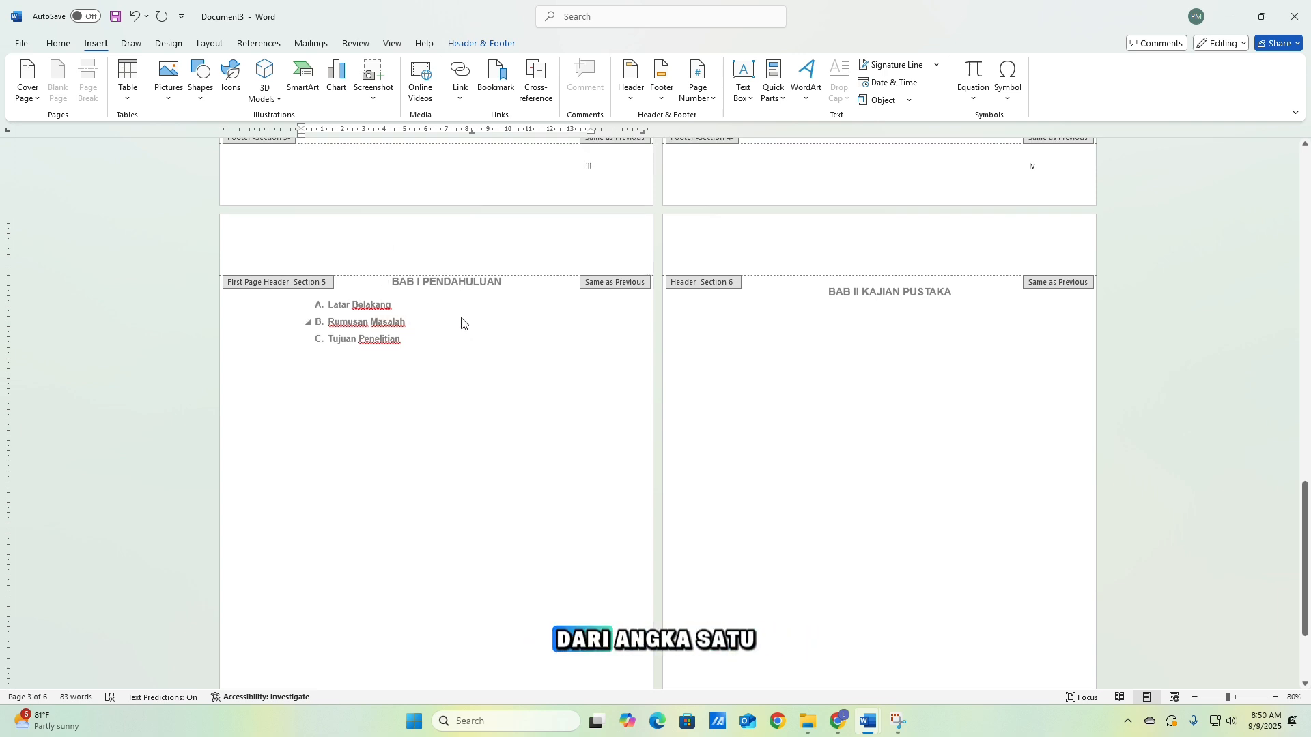
scroll(461, 323, down, 2)
scroll(799, 346, down, 1)
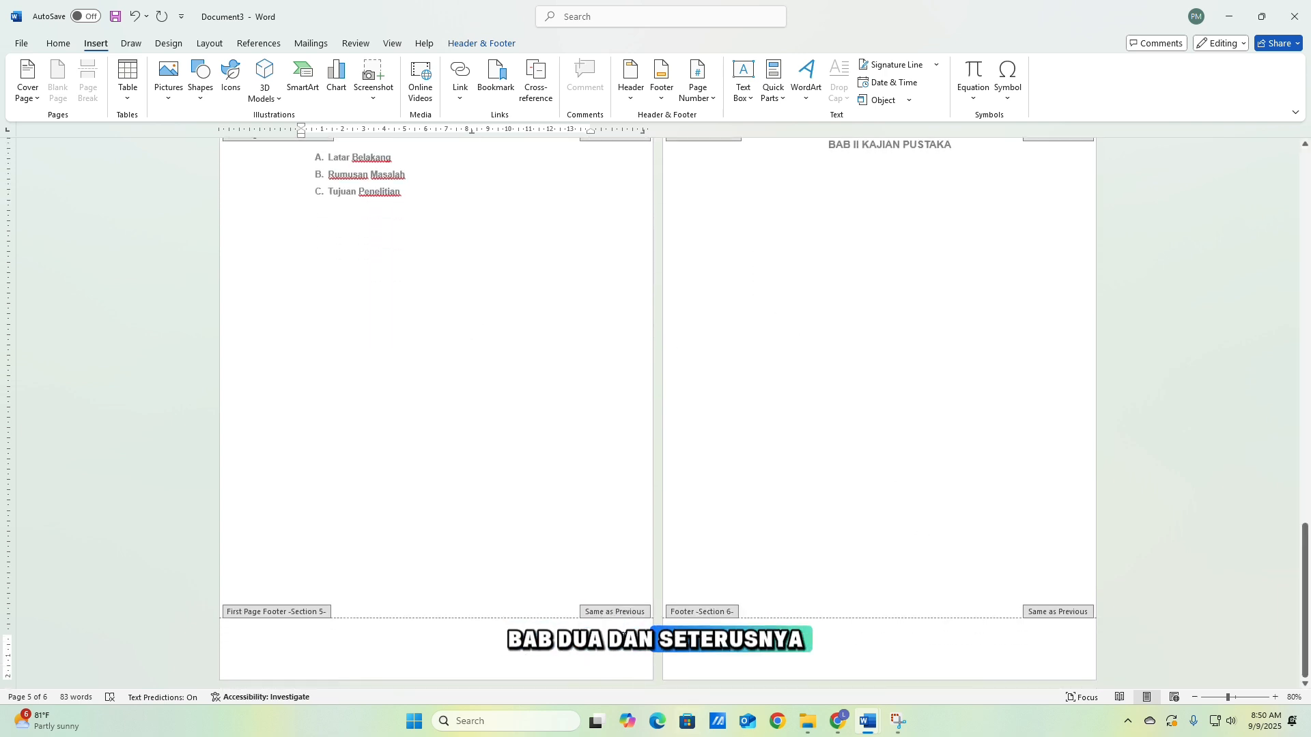
scroll(610, 656, up, 2)
scroll(612, 660, up, 4)
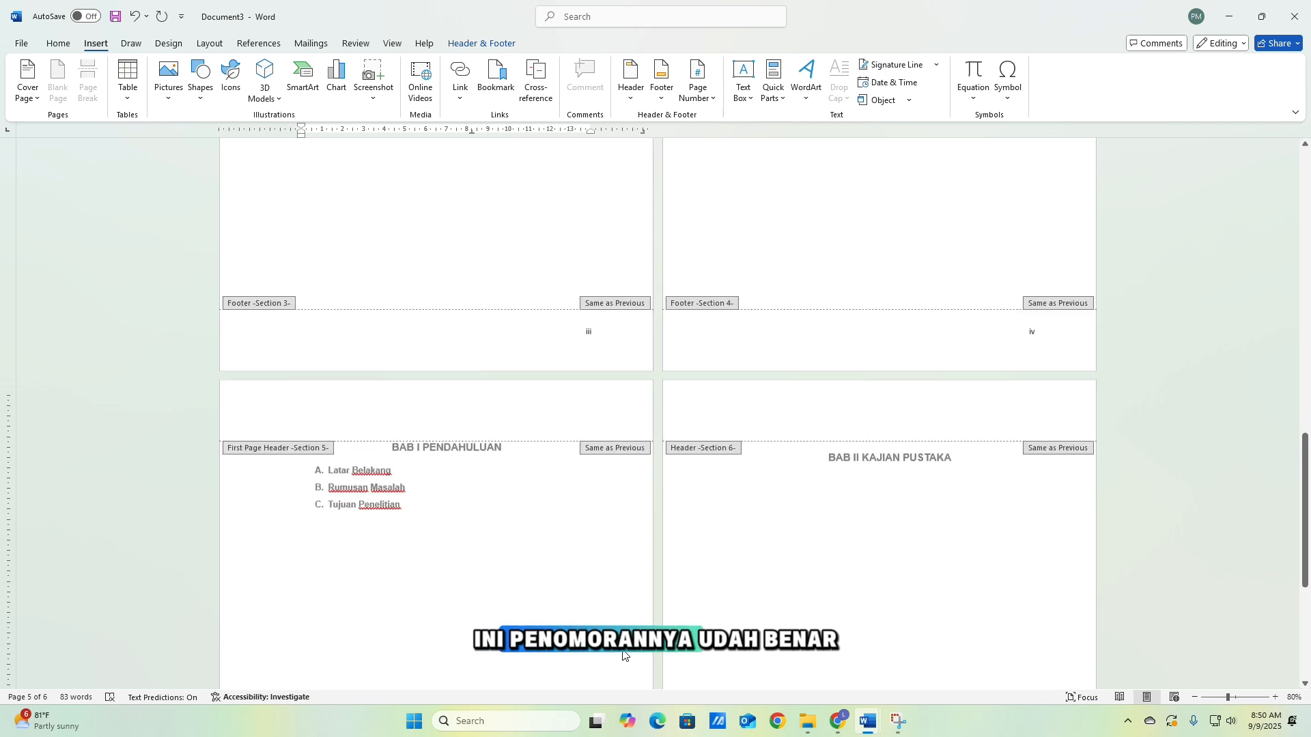
scroll(617, 660, down, 5)
scroll(618, 657, down, 1)
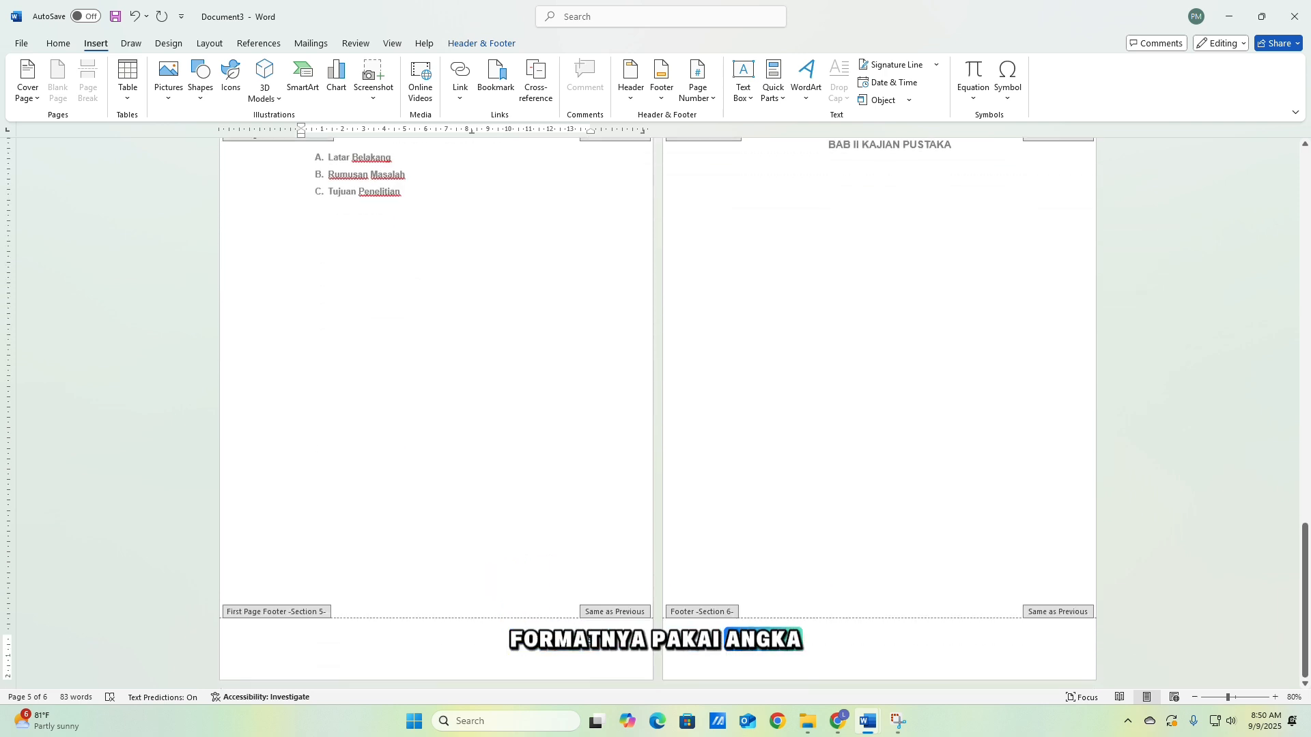
scroll(848, 576, up, 5)
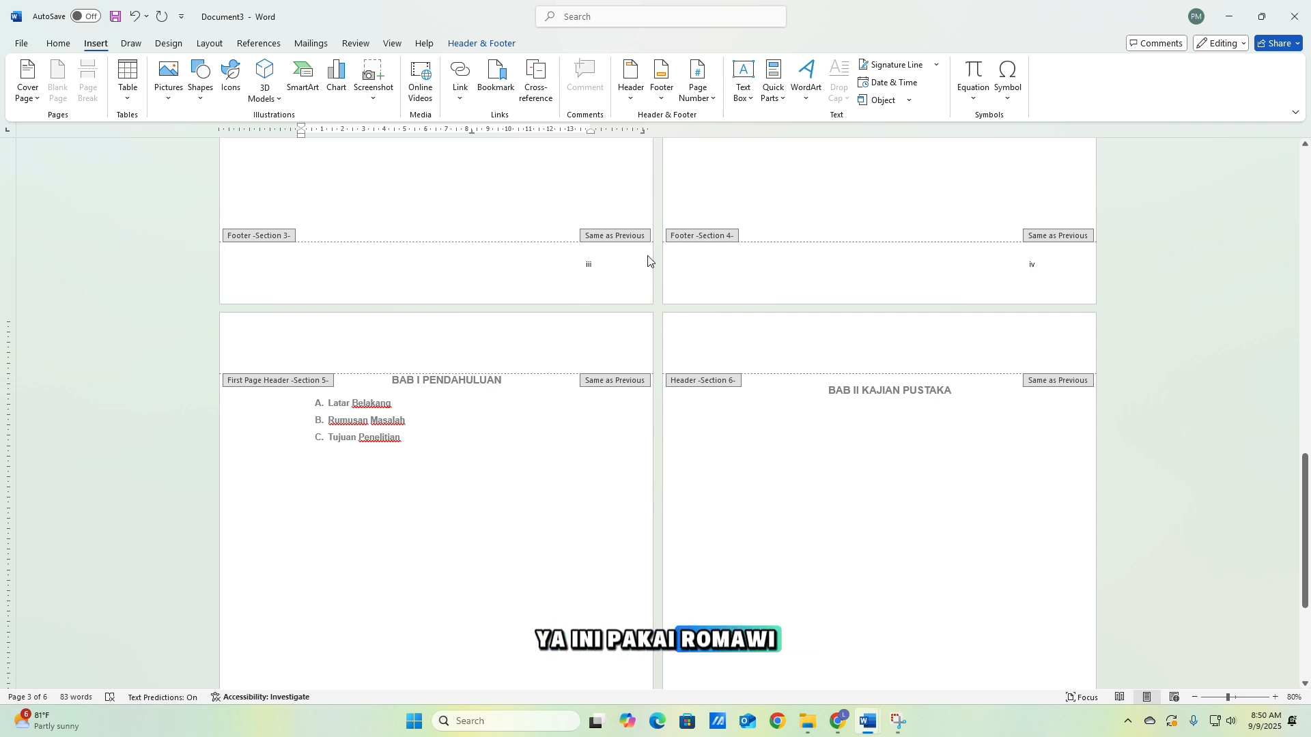
scroll(500, 645, down, 2)
scroll(500, 646, down, 1)
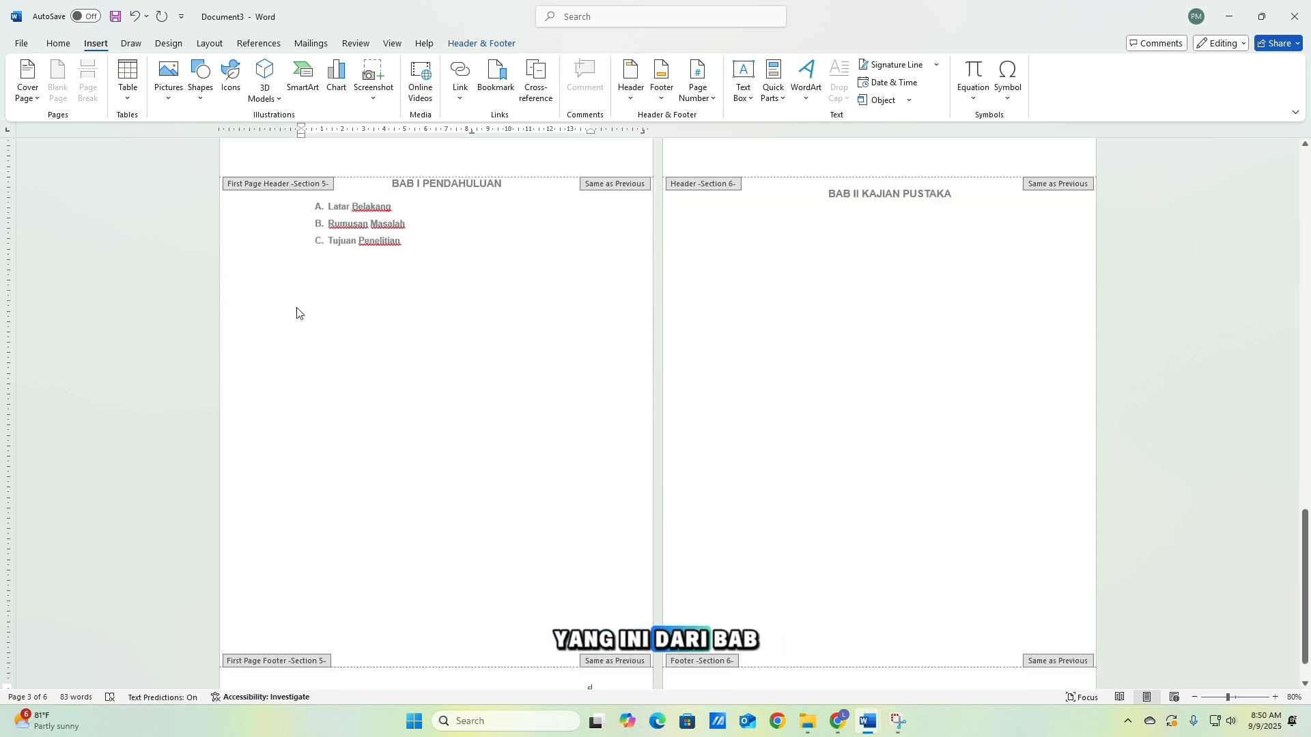
scroll(669, 652, down, 1)
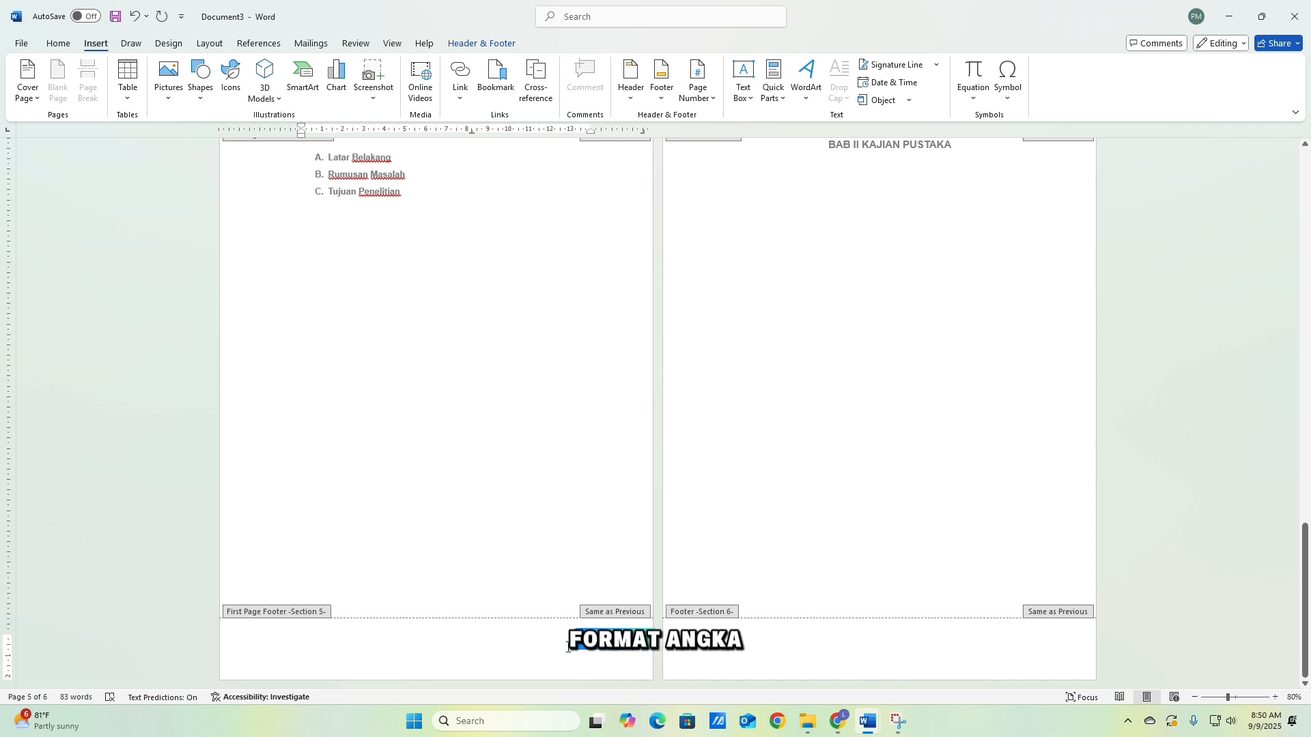
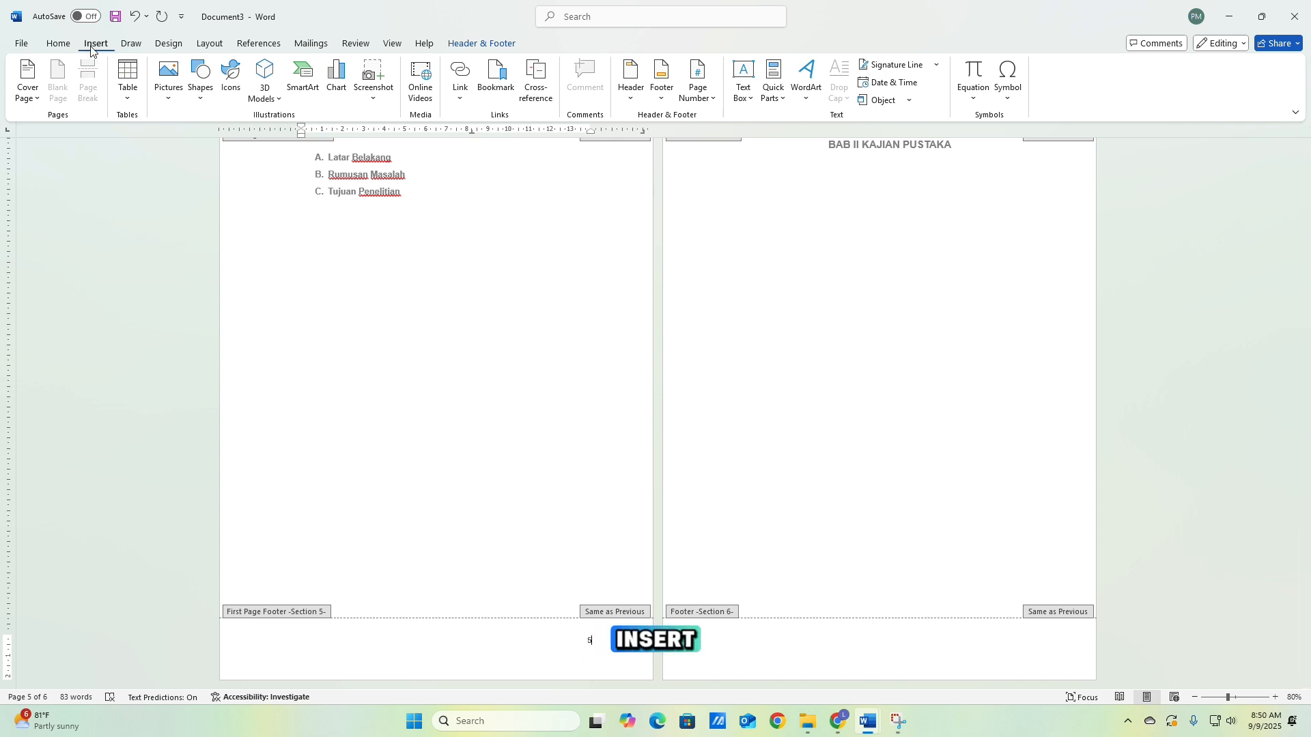
Set the page numbering of Section 5, the BAB I PENDAHULUAN page, to start at 1 instead of continuing from the previous section.
click(688, 85)
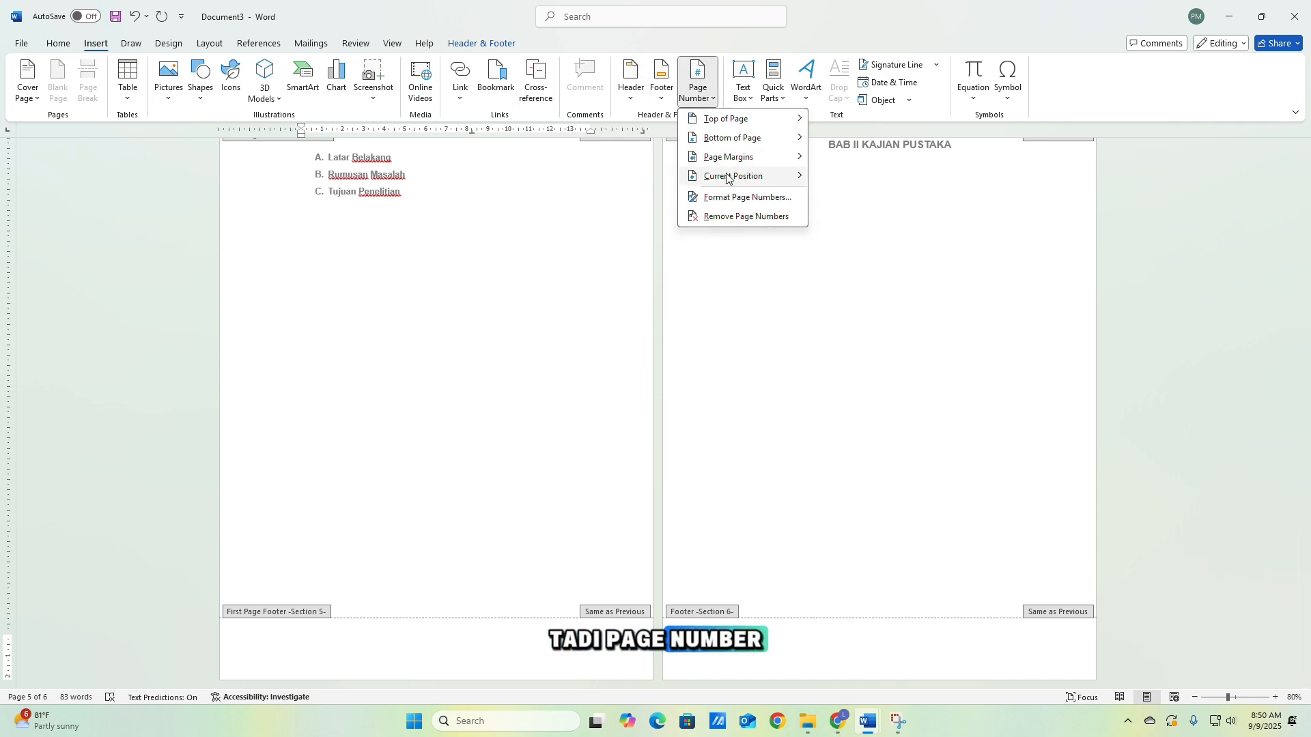
click(728, 198)
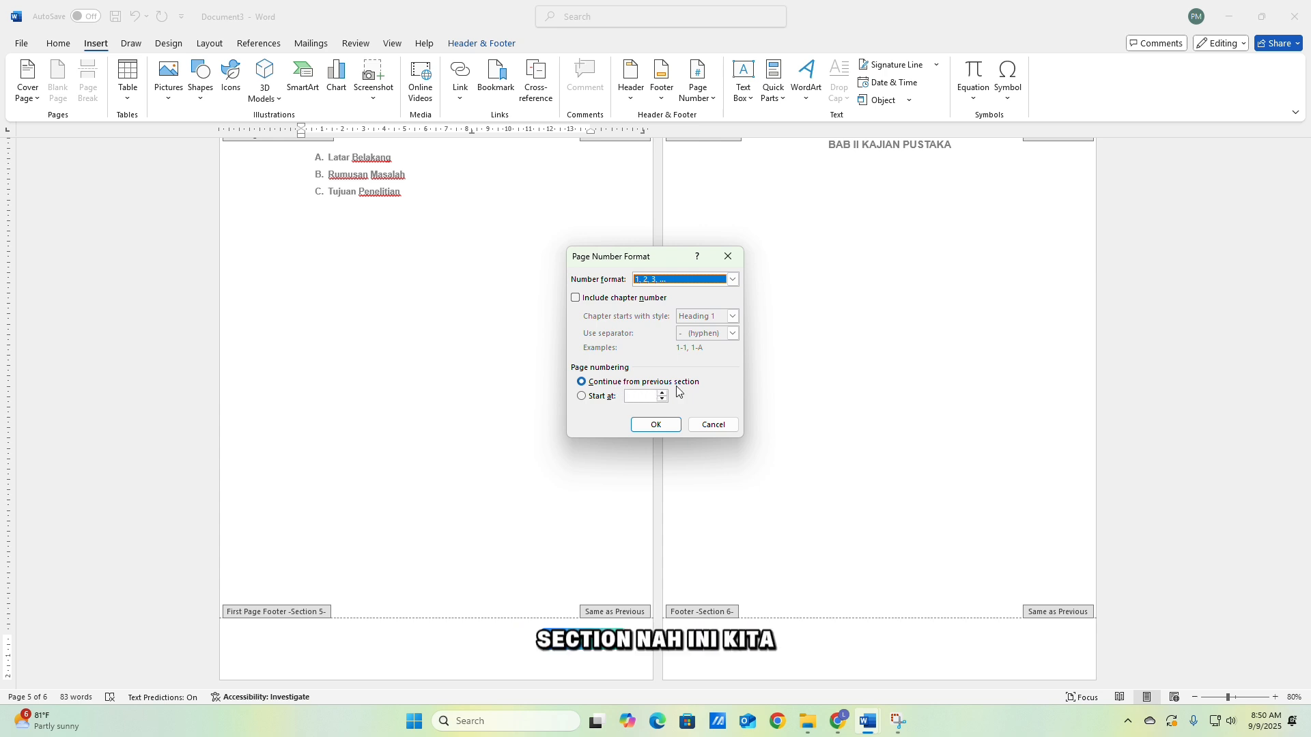
click(582, 397)
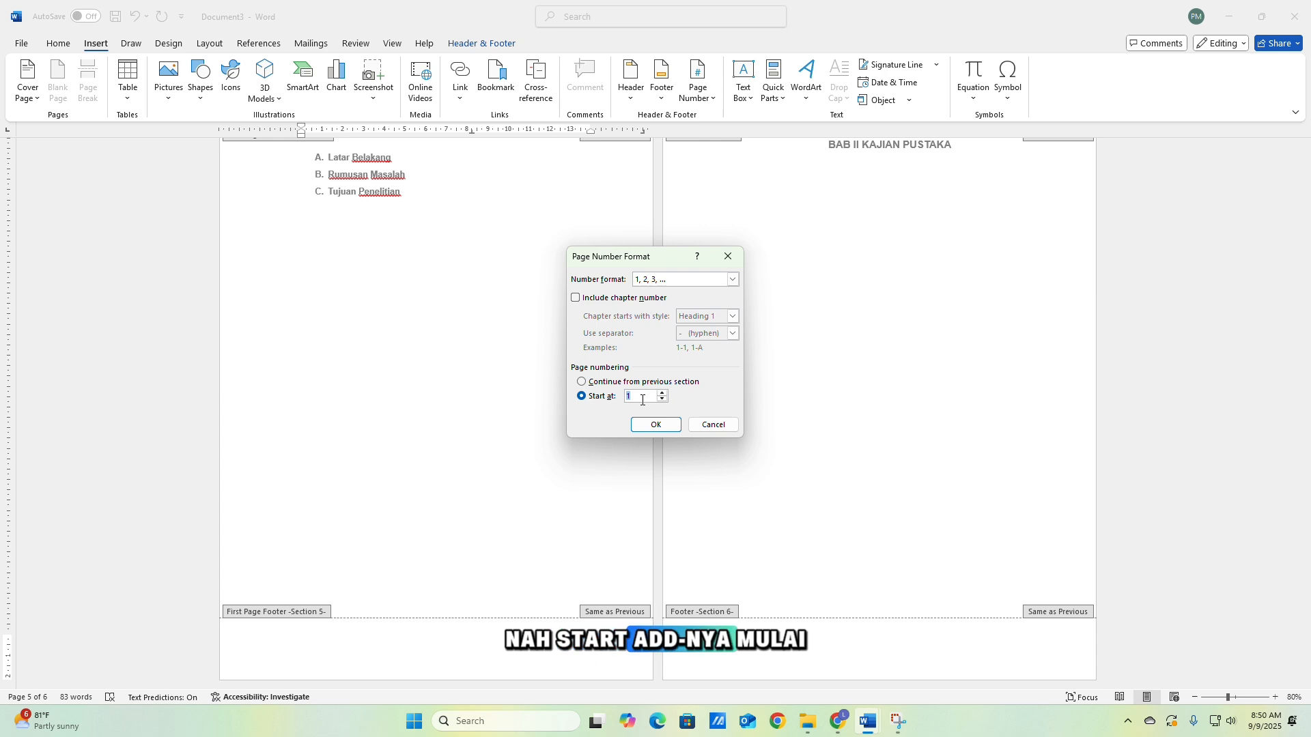
click(642, 400)
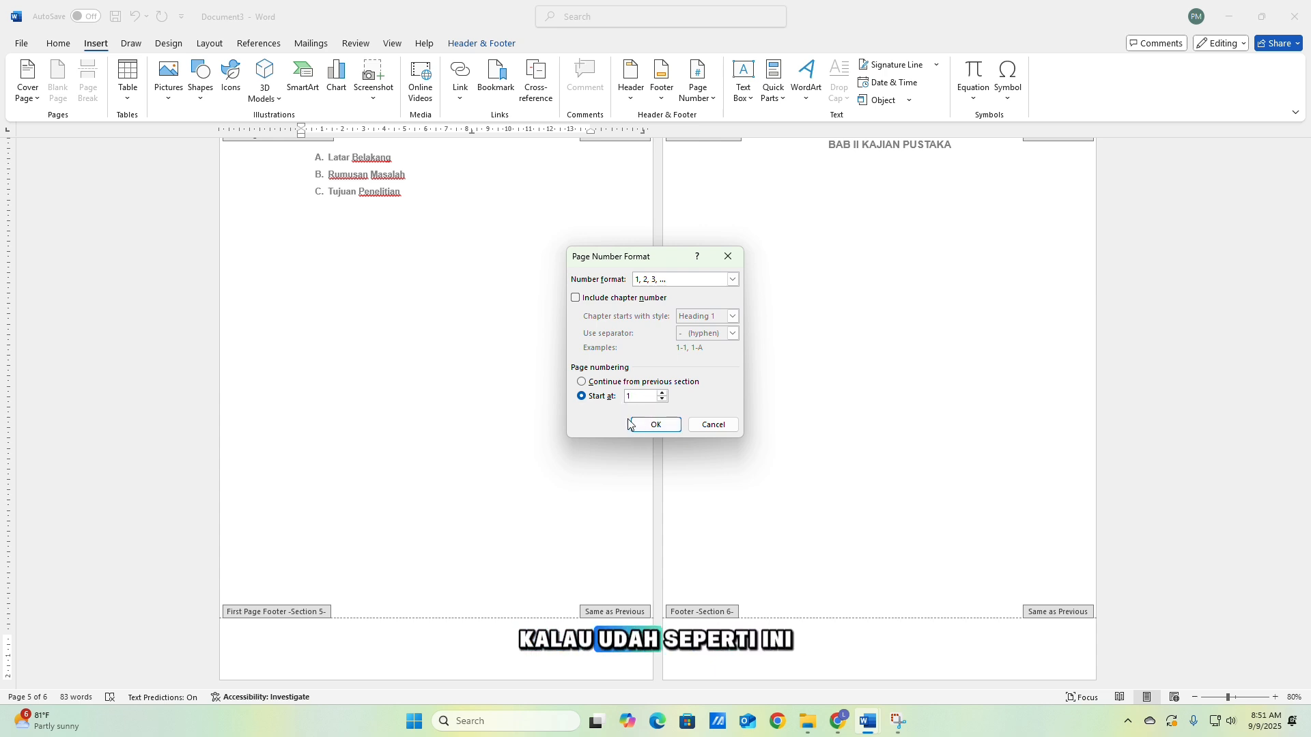
click(646, 425)
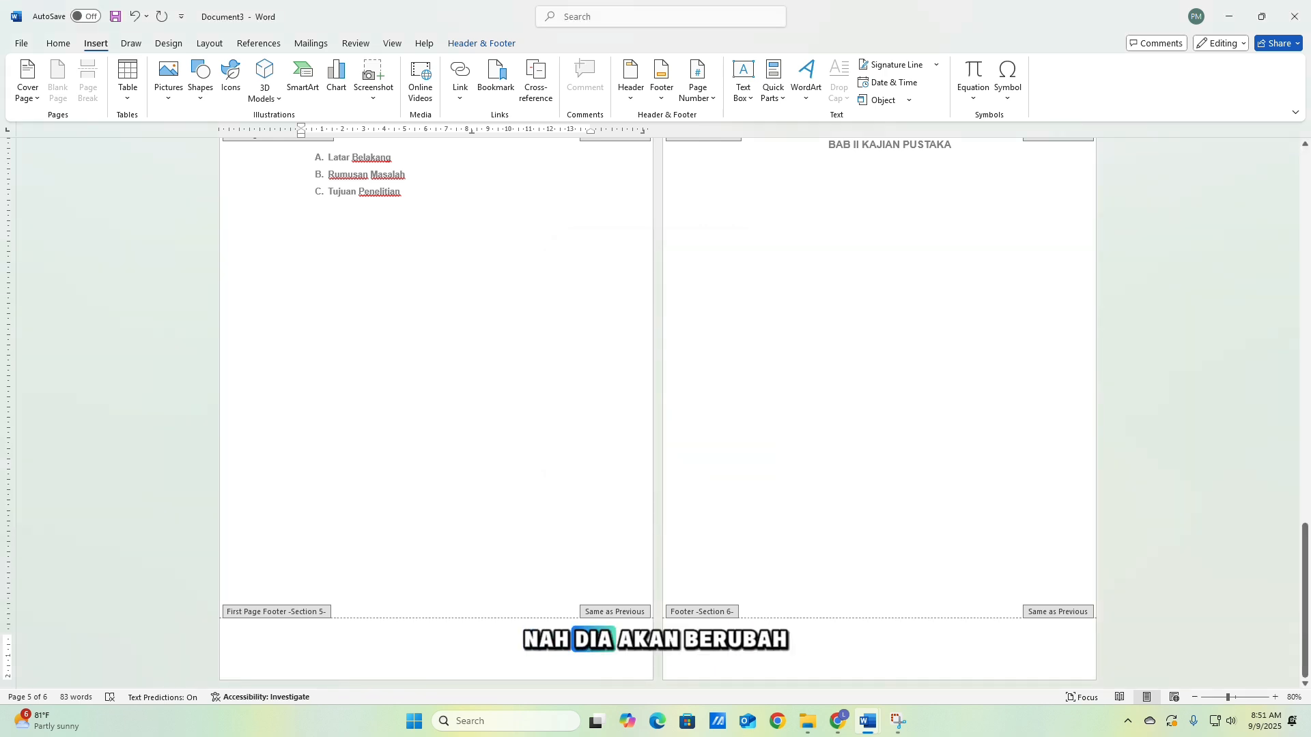
Insert a Plain Number 3 page number at the bottom of the page in the Section 6 footer, on the BAB II KAJIAN PUSTAKA page.
scroll(617, 622, up, 10)
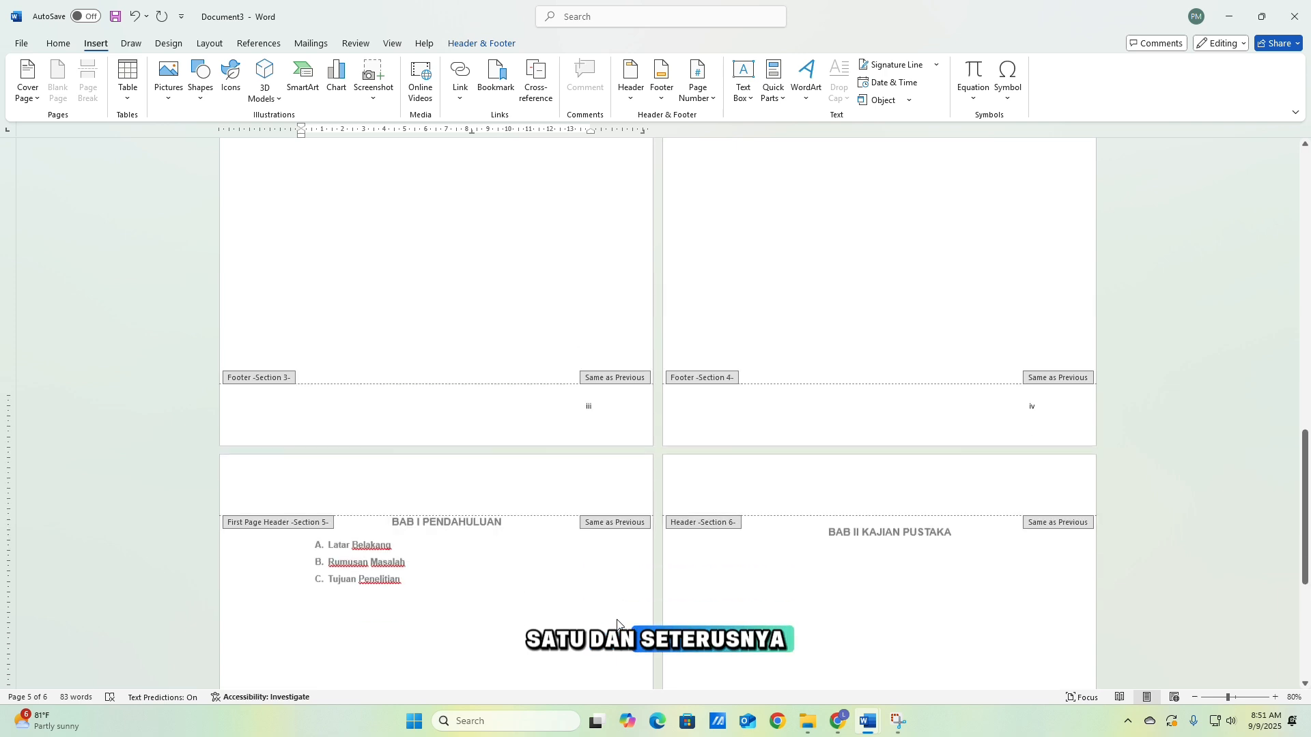
scroll(617, 622, down, 10)
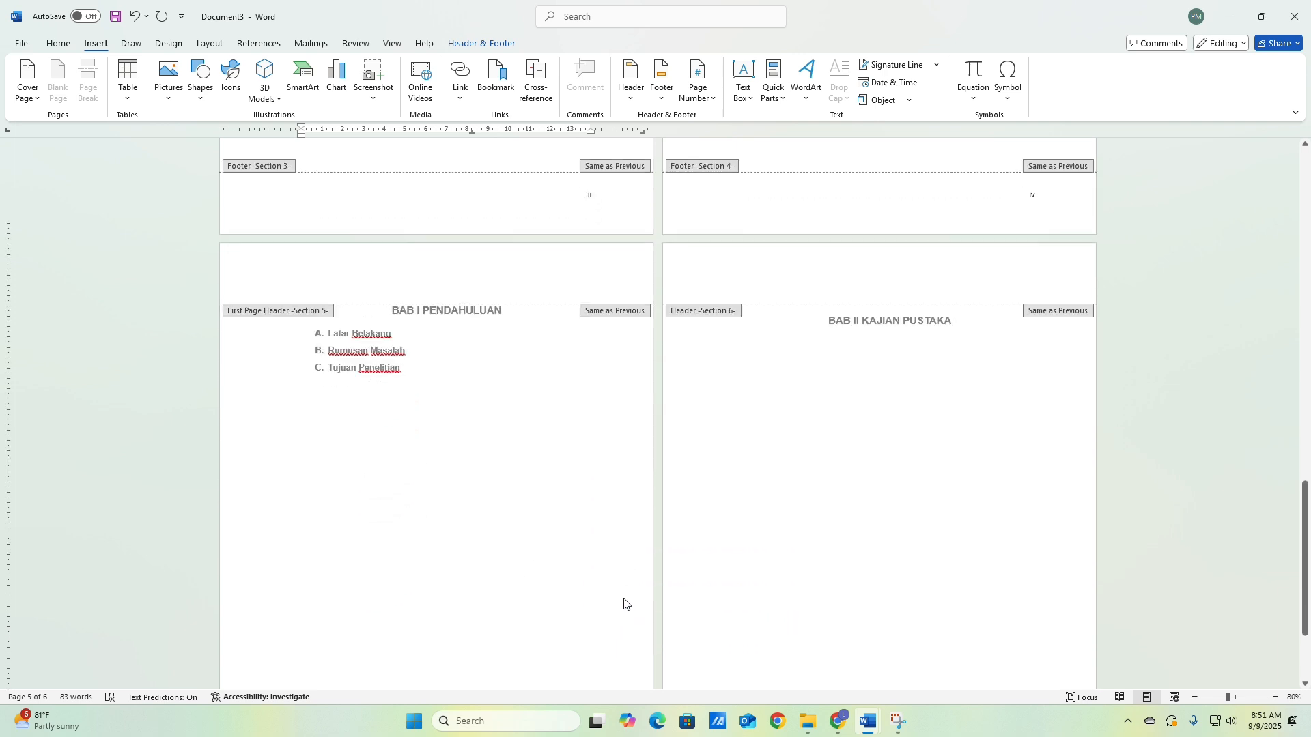
click(911, 650)
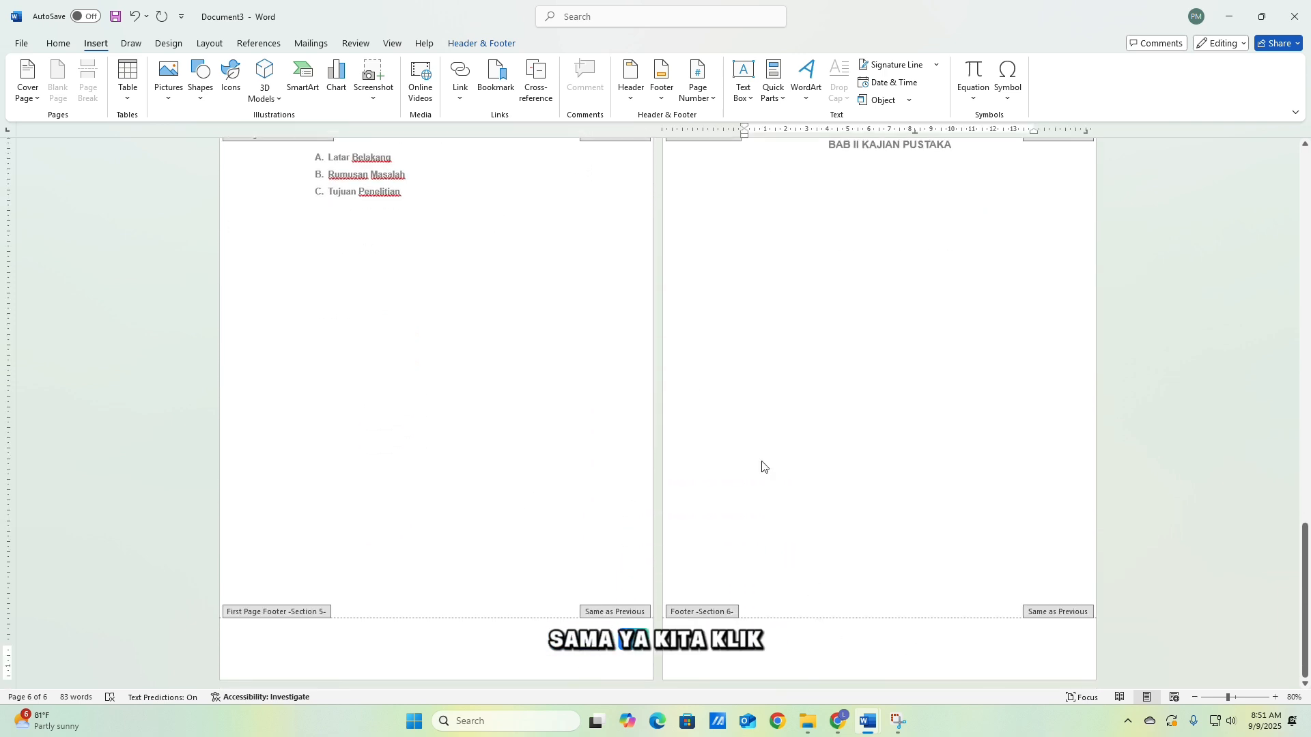
click(481, 43)
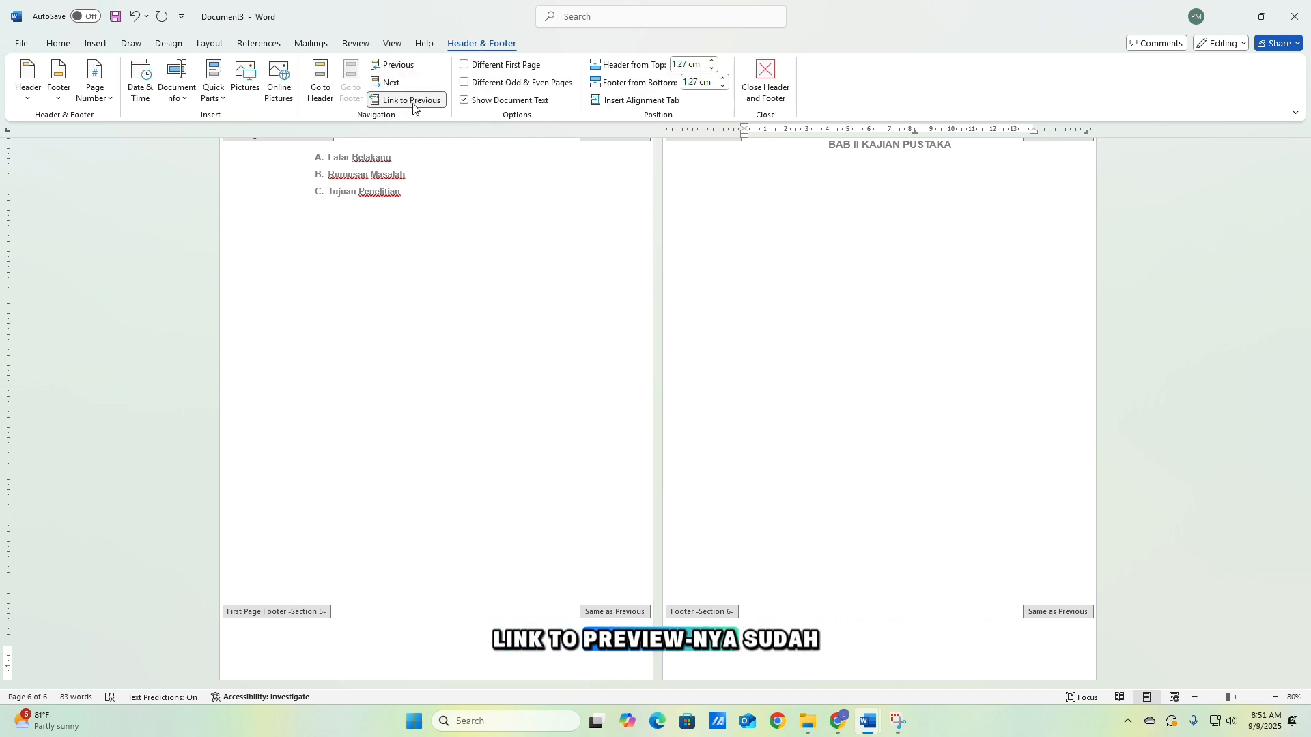
click(95, 43)
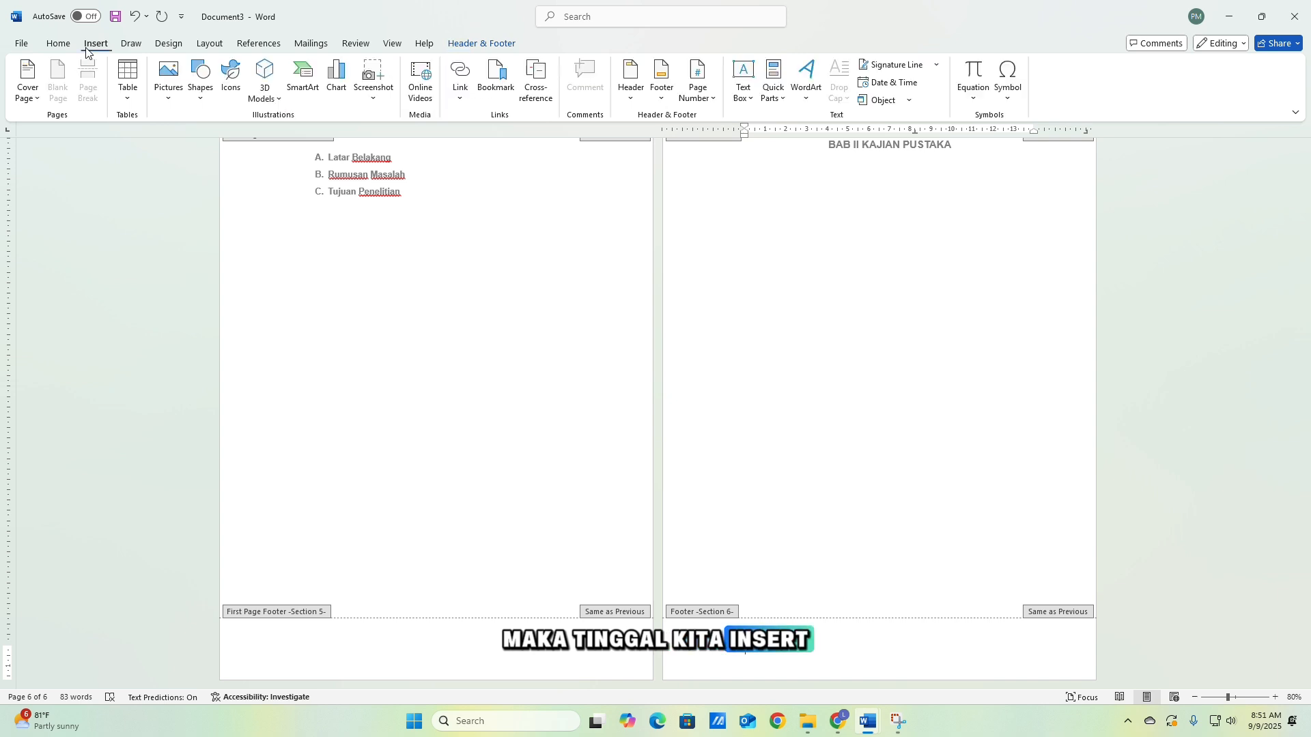
click(698, 89)
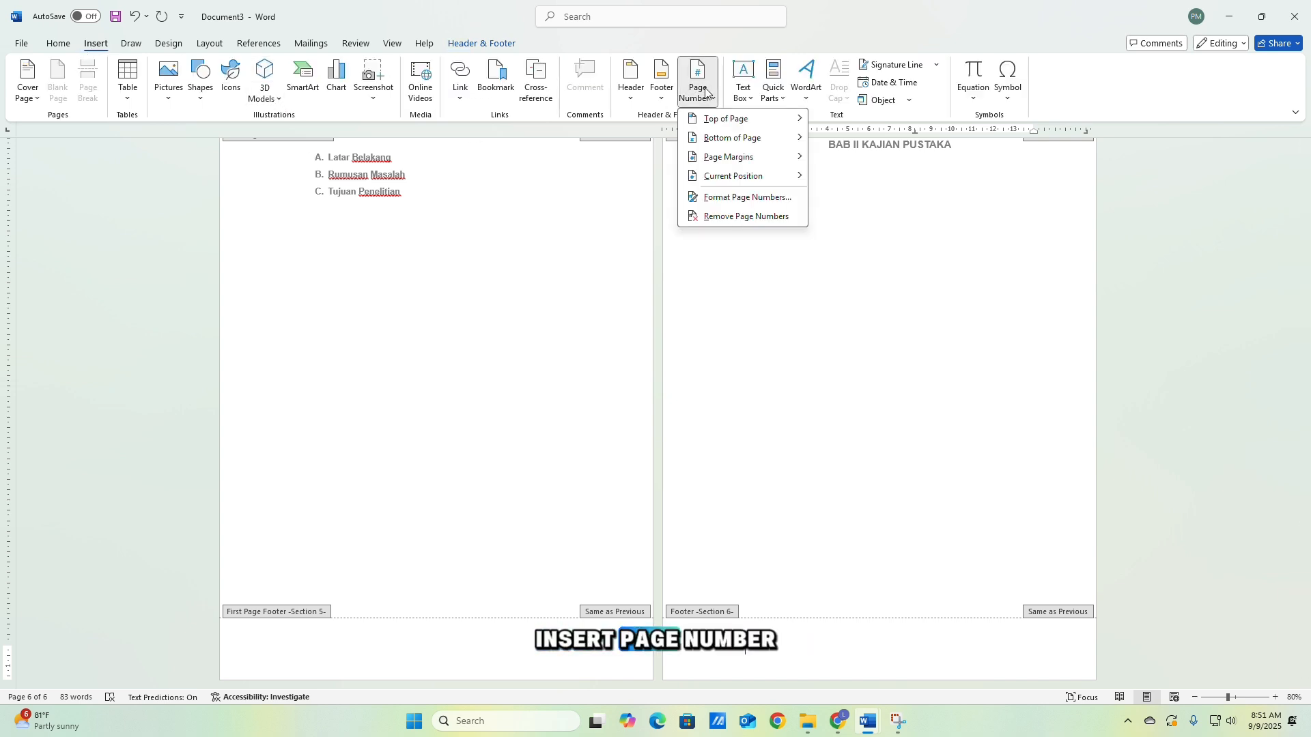
mouse_move(734, 137)
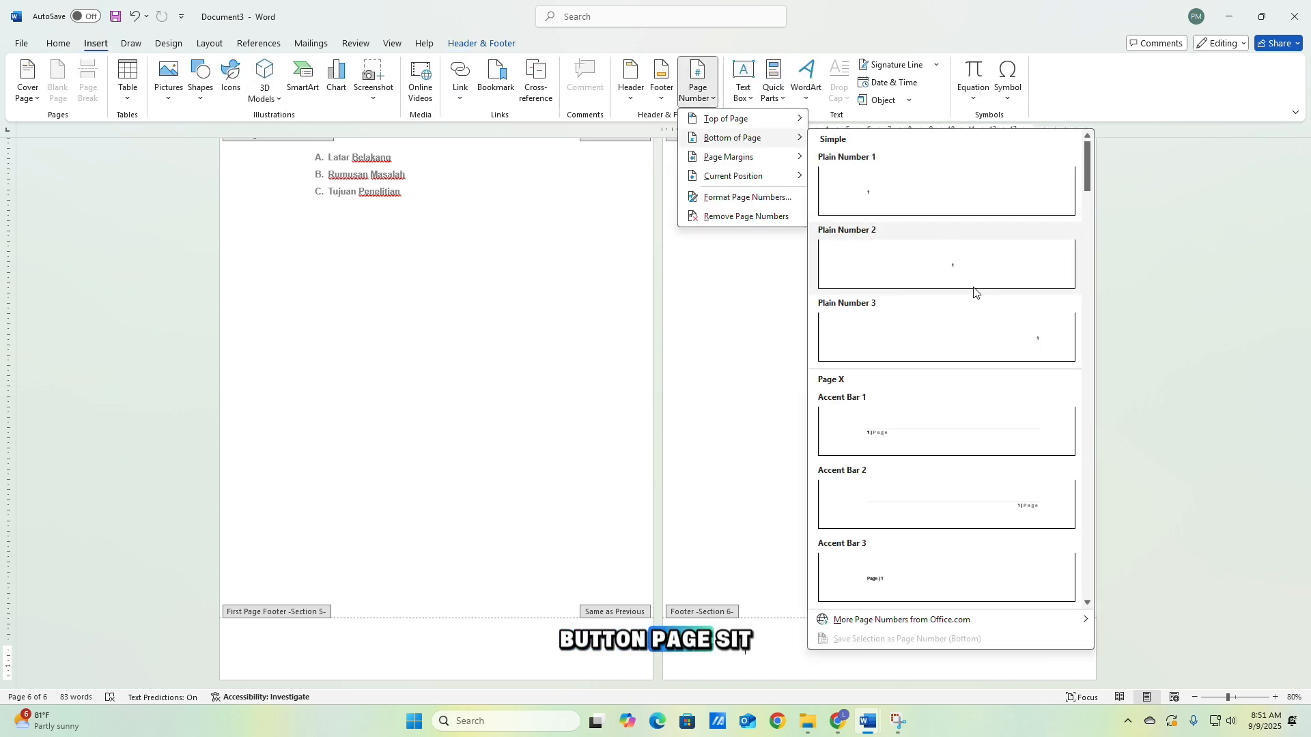
click(997, 344)
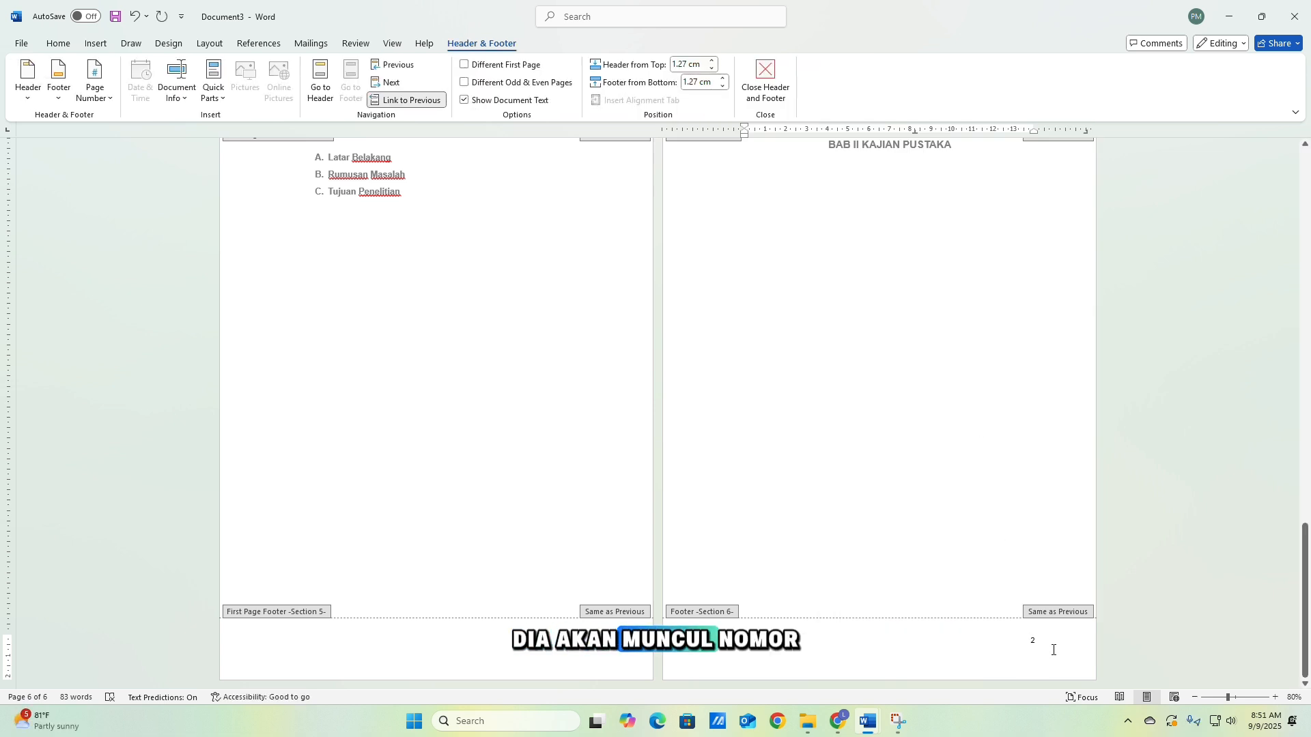
Check the page numbers through the document and leave header and footer editing for the body text of the DAFTAR ISI page.
scroll(985, 606, up, 5)
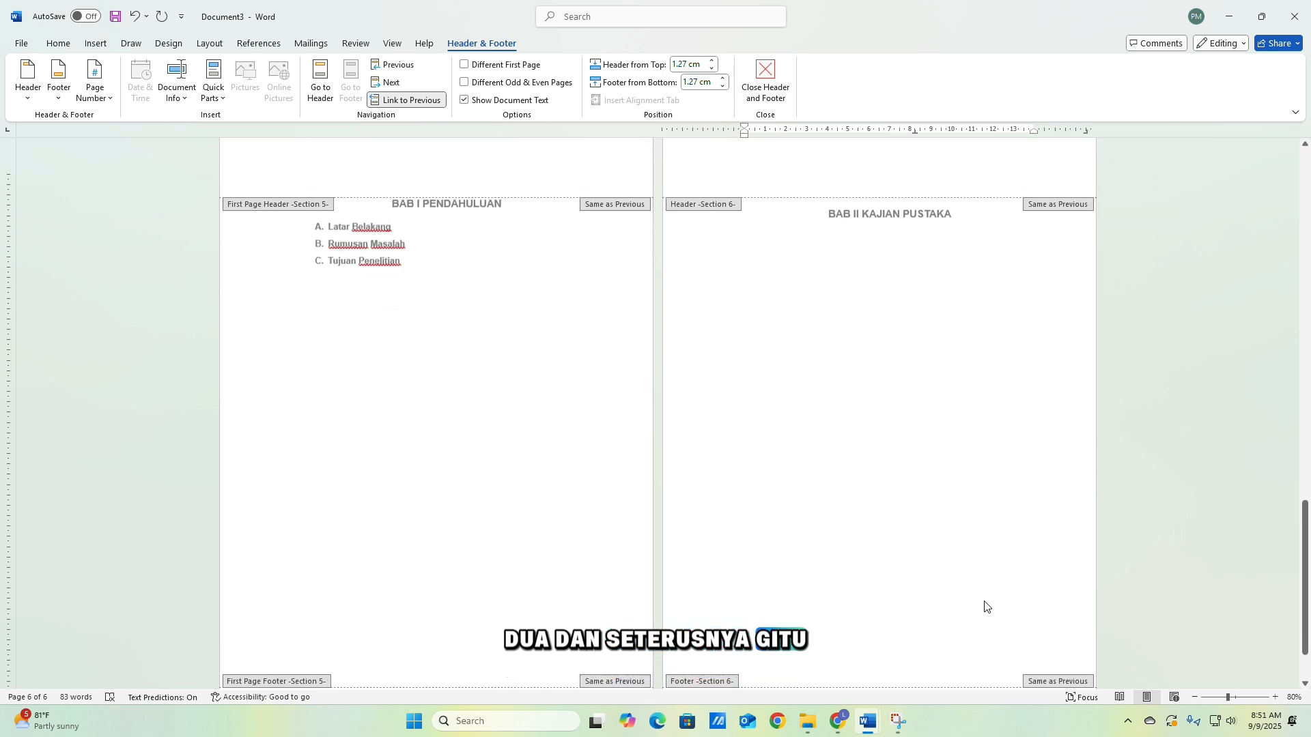
scroll(984, 489, down, 3)
scroll(981, 494, up, 12)
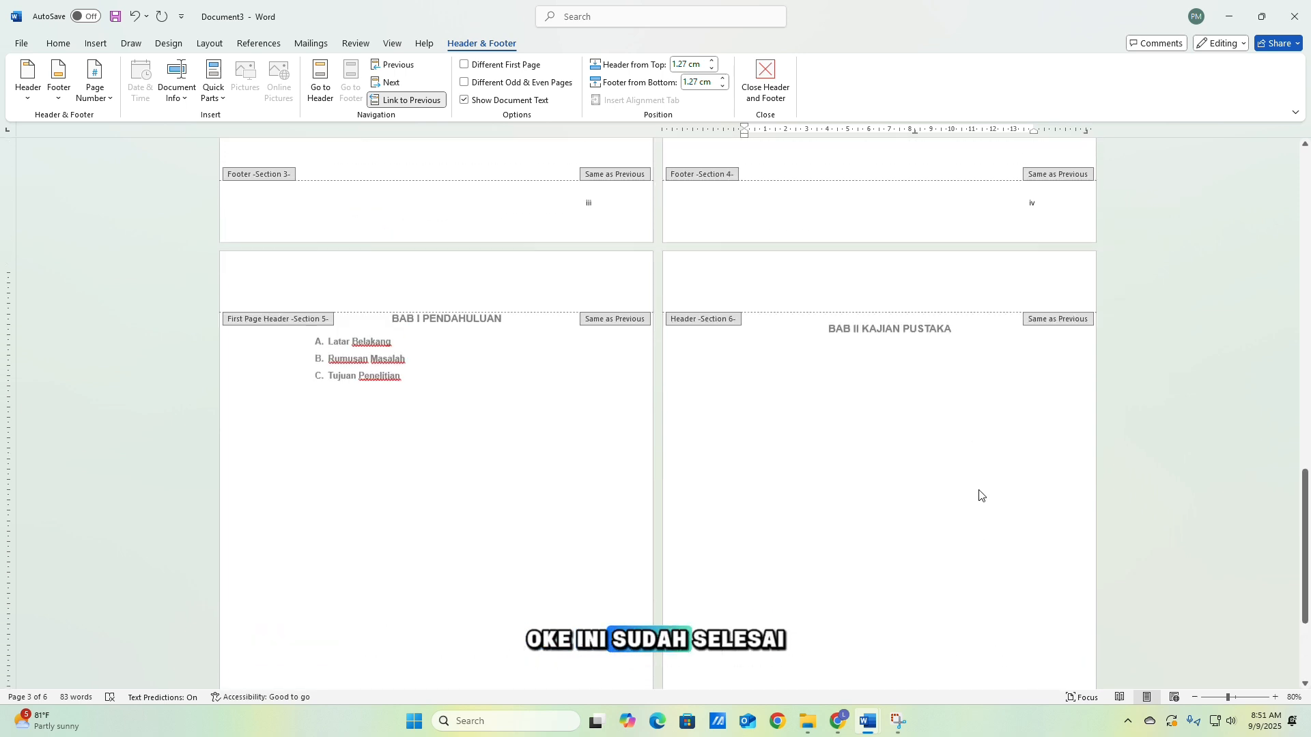
scroll(981, 545, up, 10)
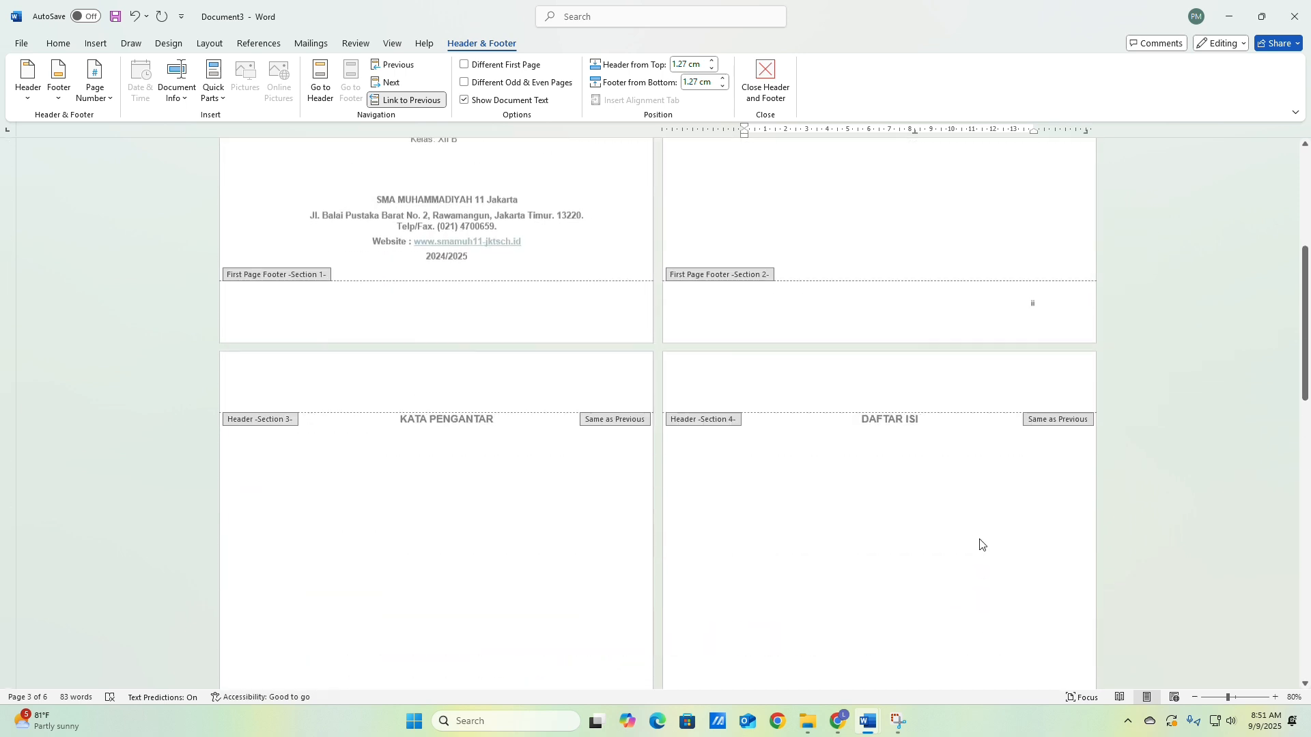
scroll(986, 539, up, 3)
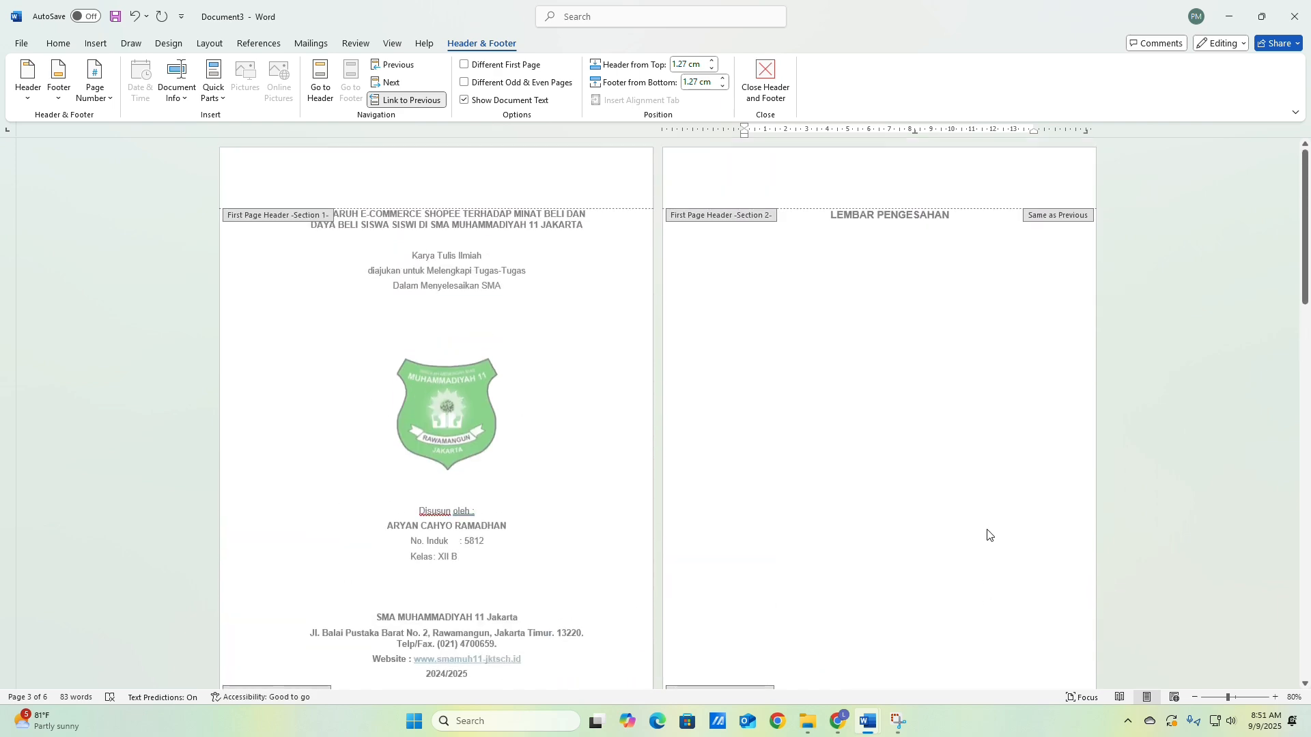
scroll(546, 294, down, 9)
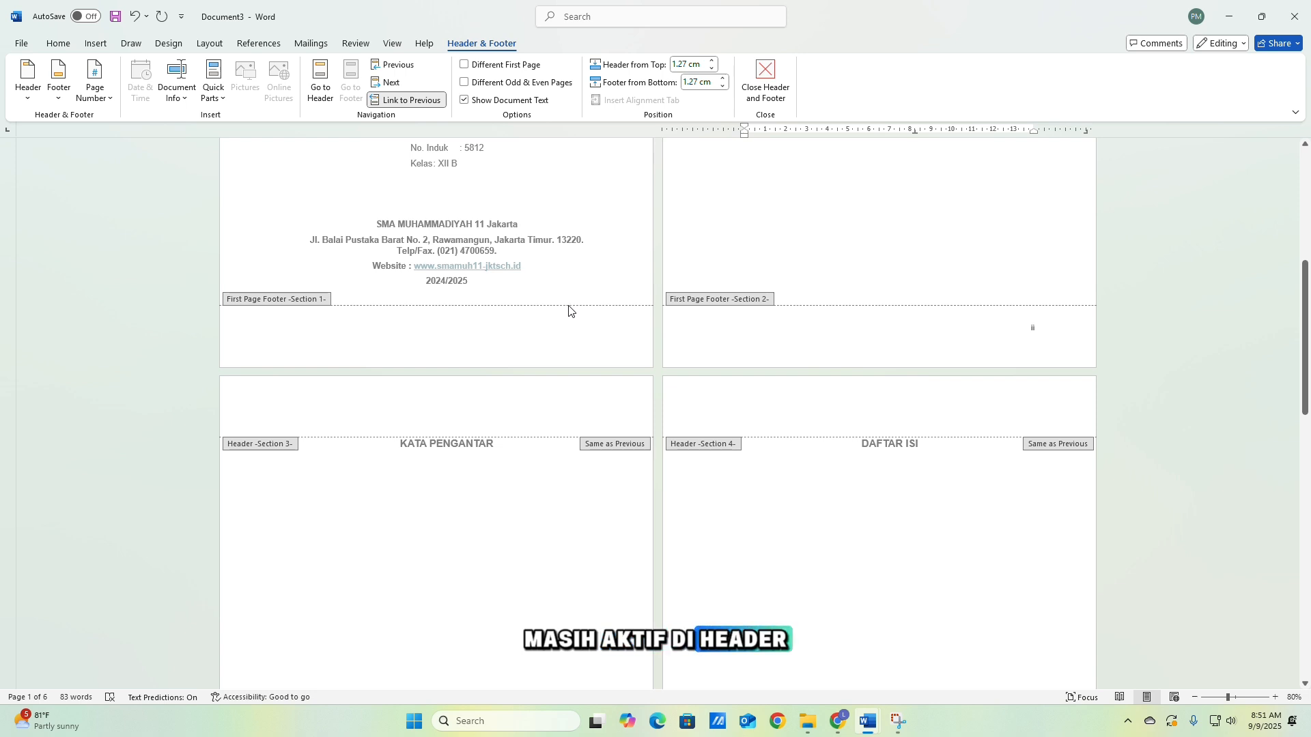
scroll(580, 321, down, 8)
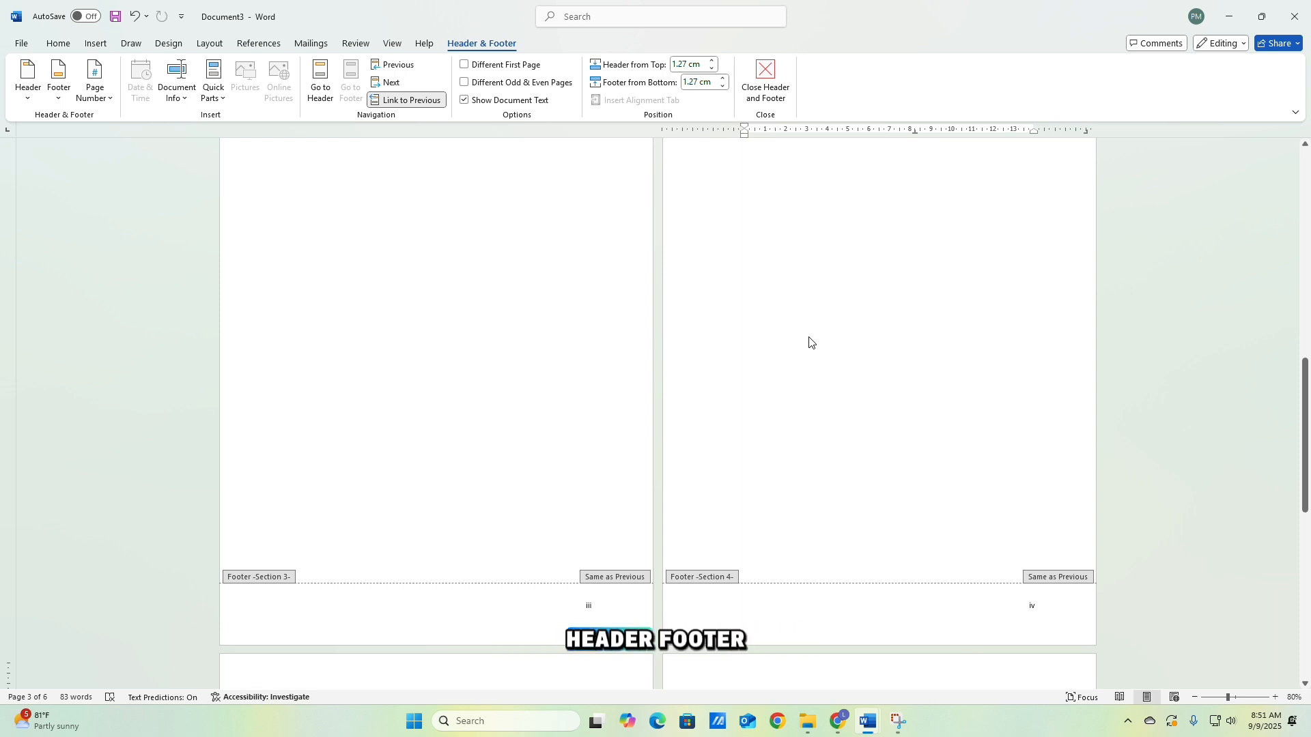
scroll(839, 362, up, 1)
double_click(872, 380)
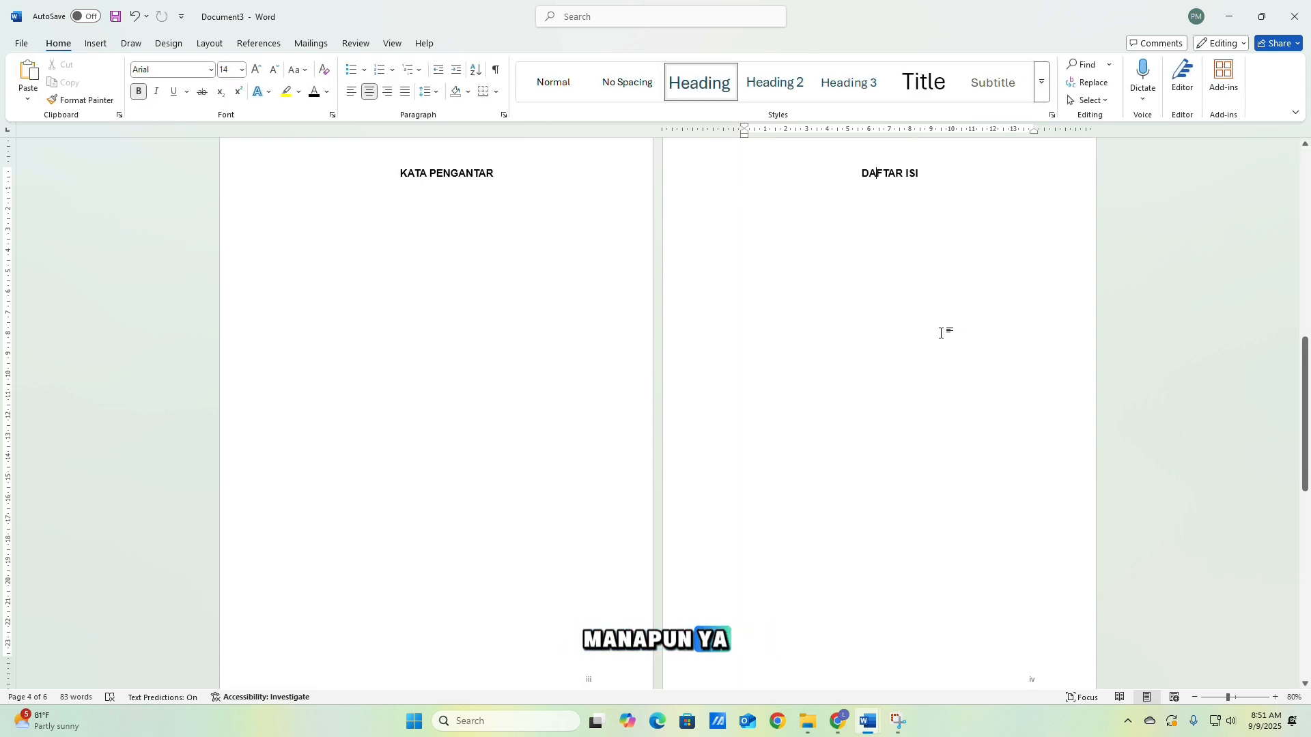
Add the line BAB III directly below the BAB II KAJIAN PUSTAKA heading.
scroll(931, 335, down, 8)
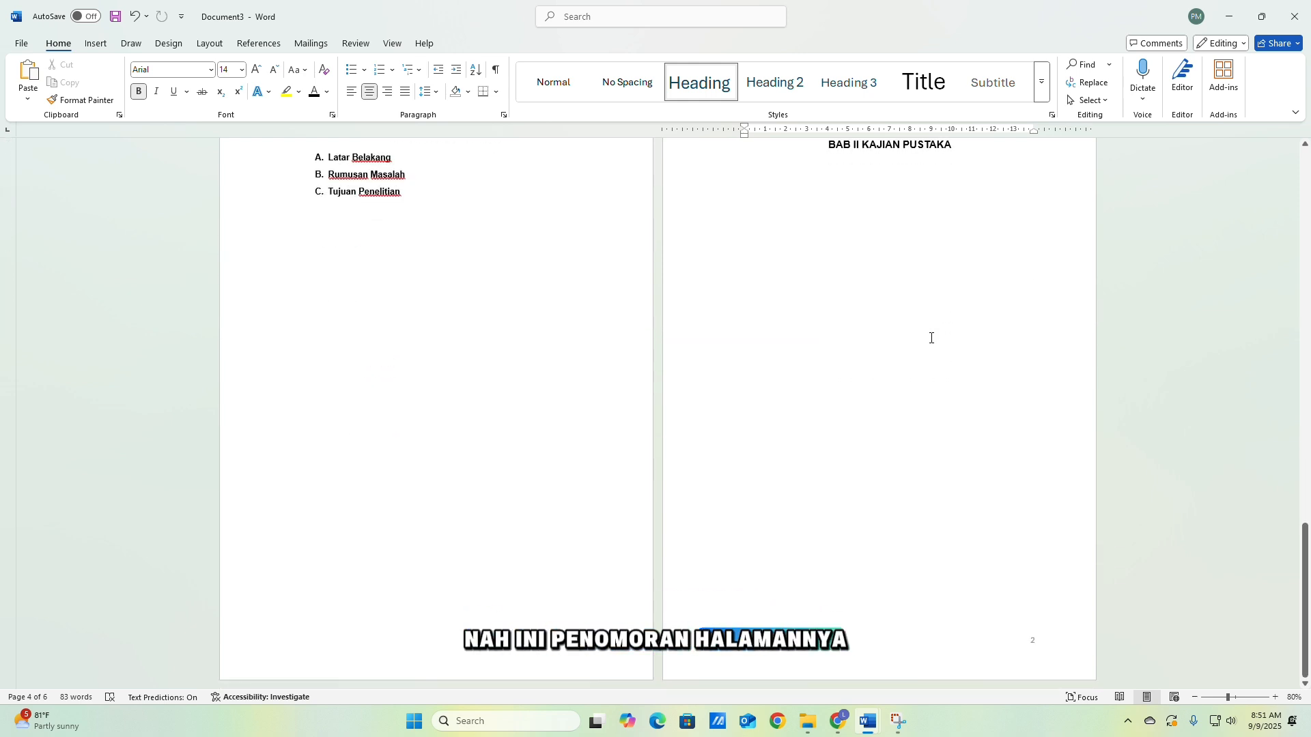
scroll(930, 337, up, 1)
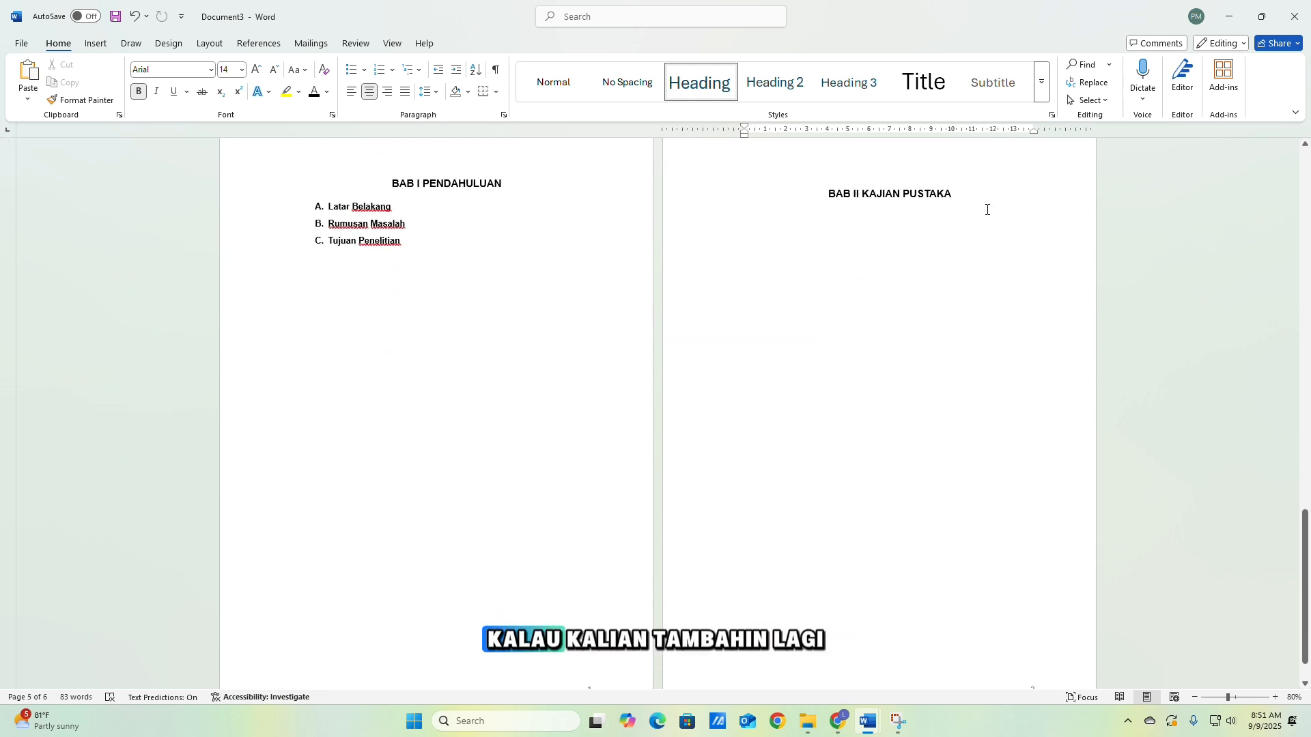
click(975, 194)
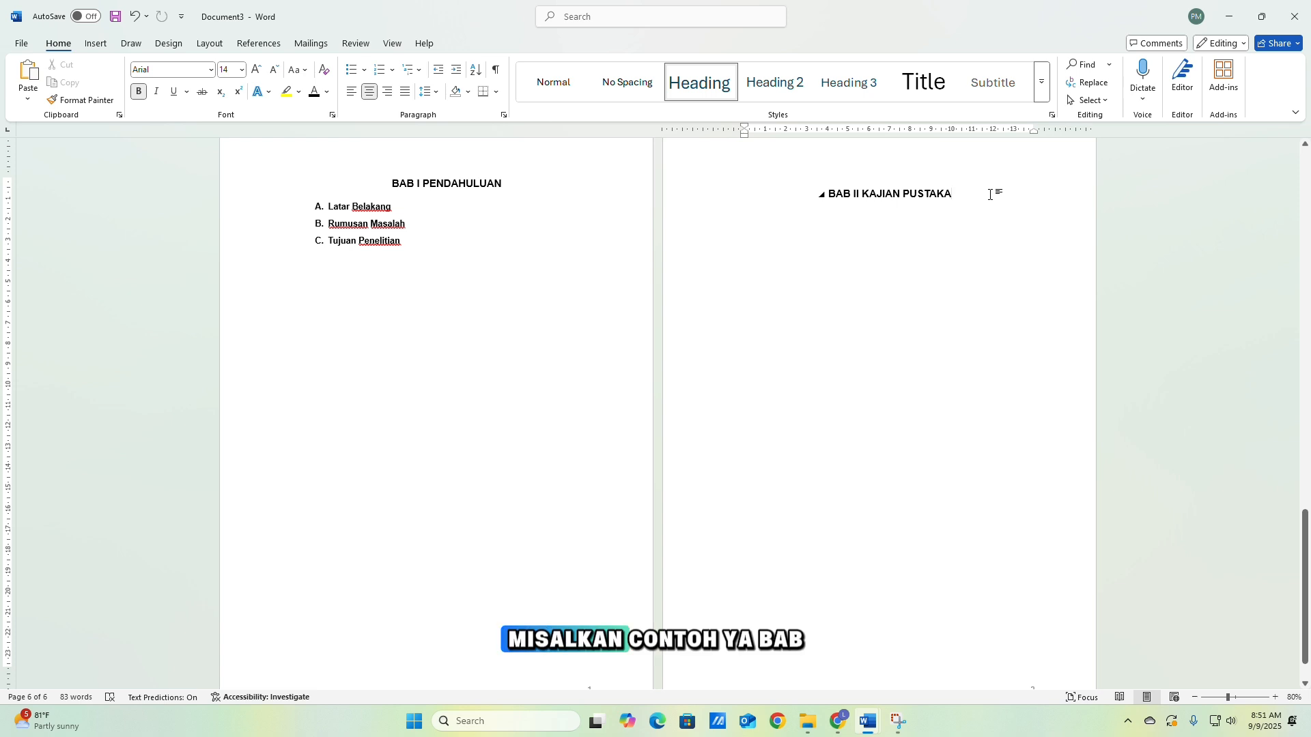
key(Return)
text(bab)
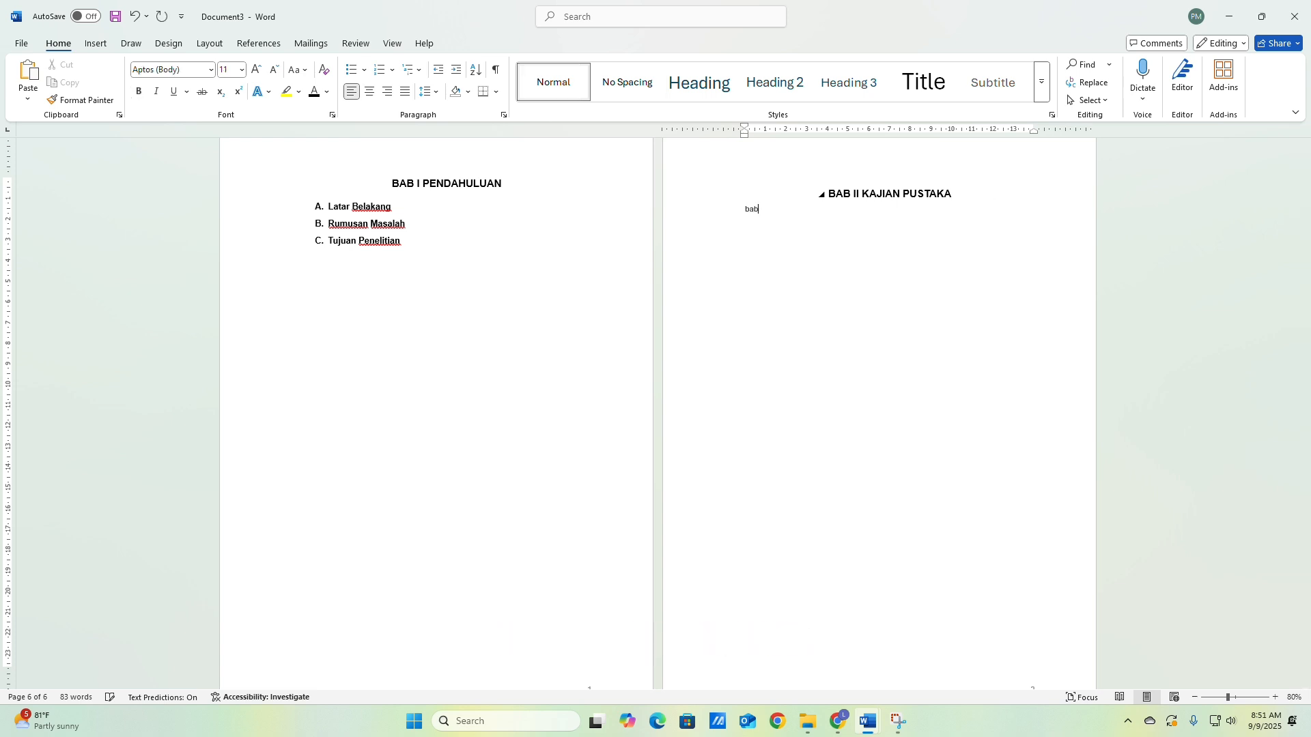
key(BackSpace)
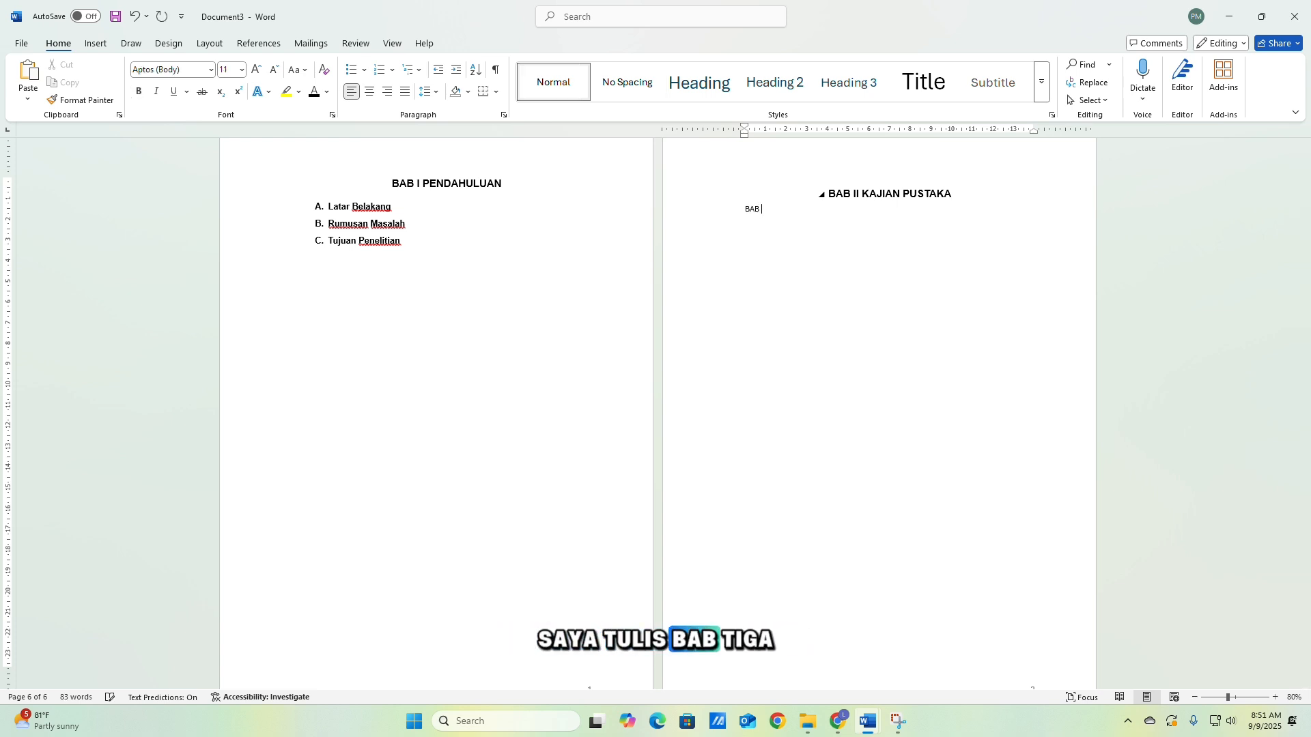
text(BAB III)
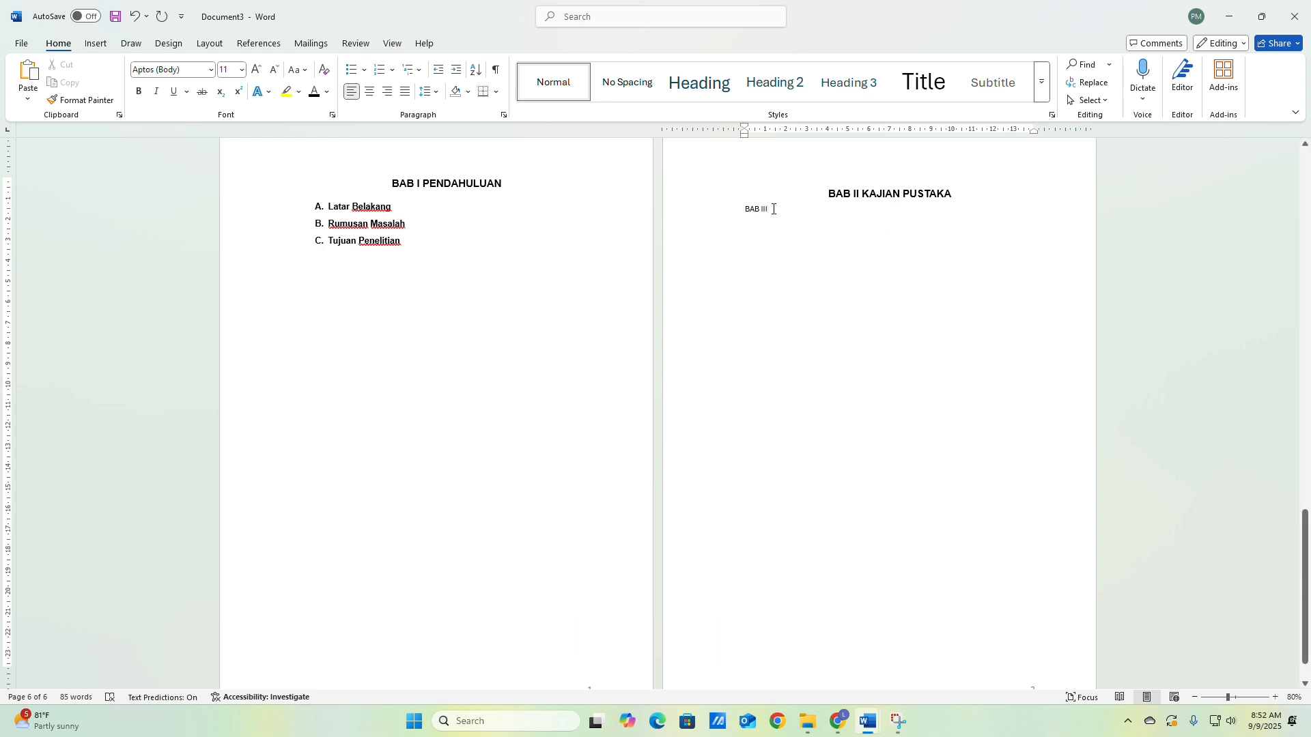
Format the BAB III line as Heading 1 in black Arial, size 14, bold and centred.
drag(773, 209, 744, 208)
click(700, 82)
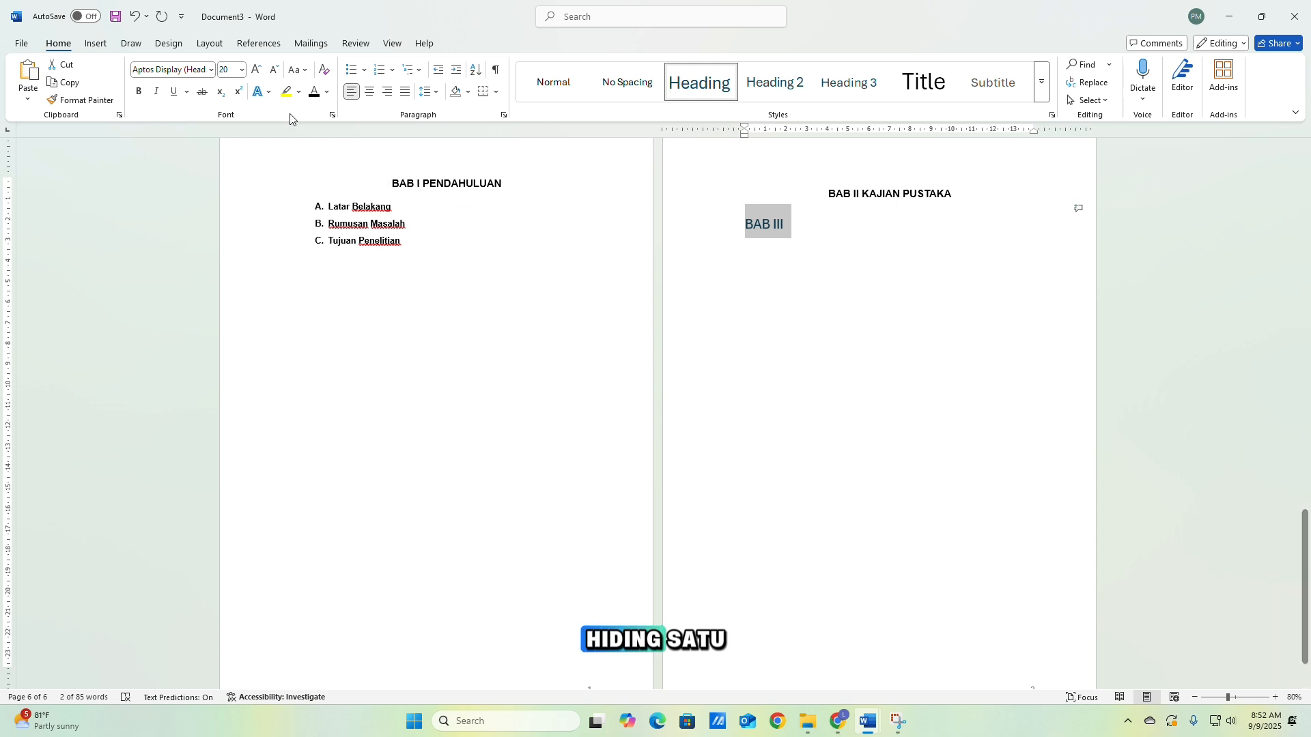
click(209, 69)
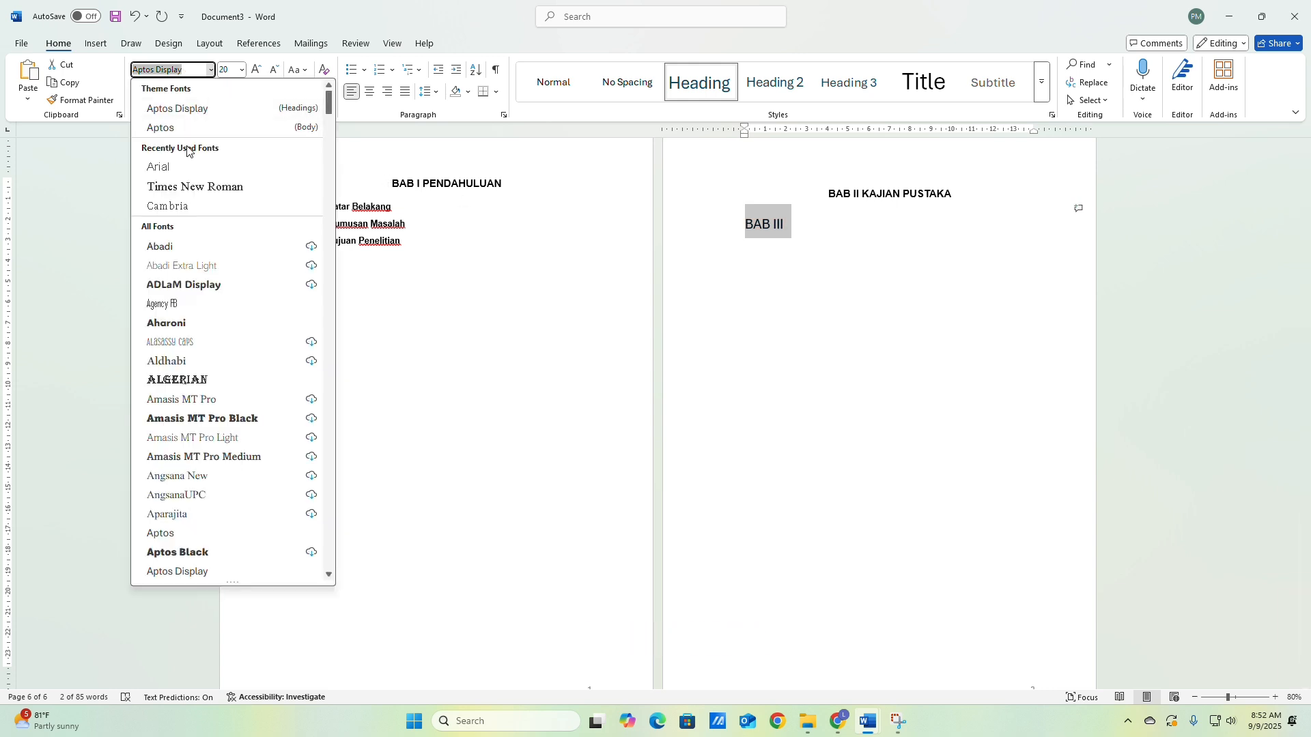
click(164, 165)
click(241, 71)
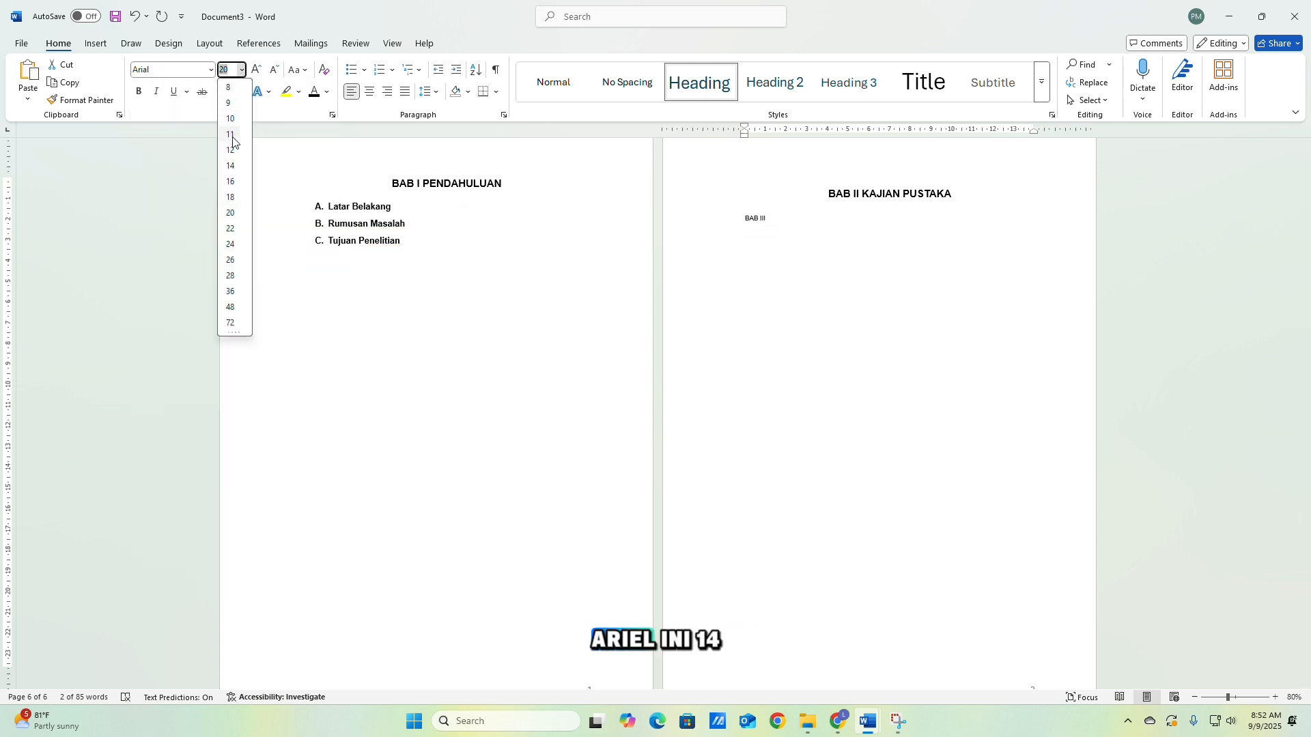
click(230, 161)
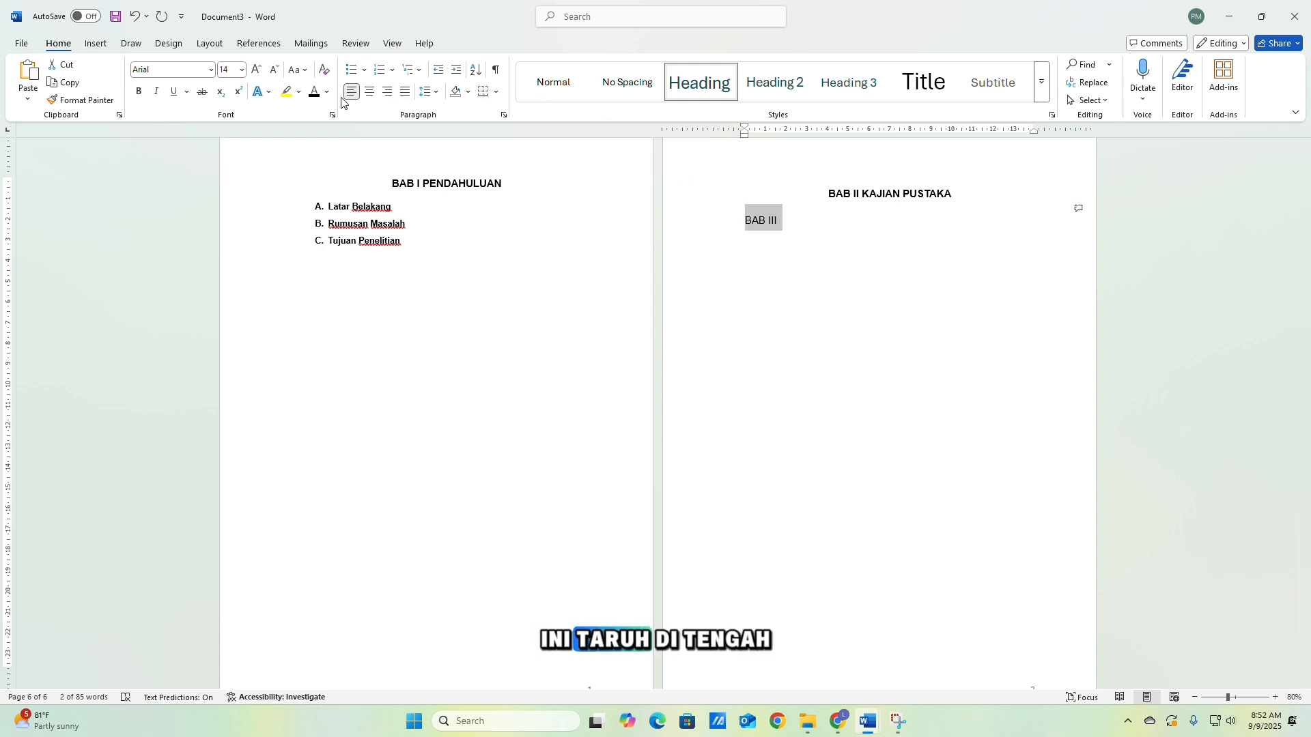
click(138, 92)
click(369, 93)
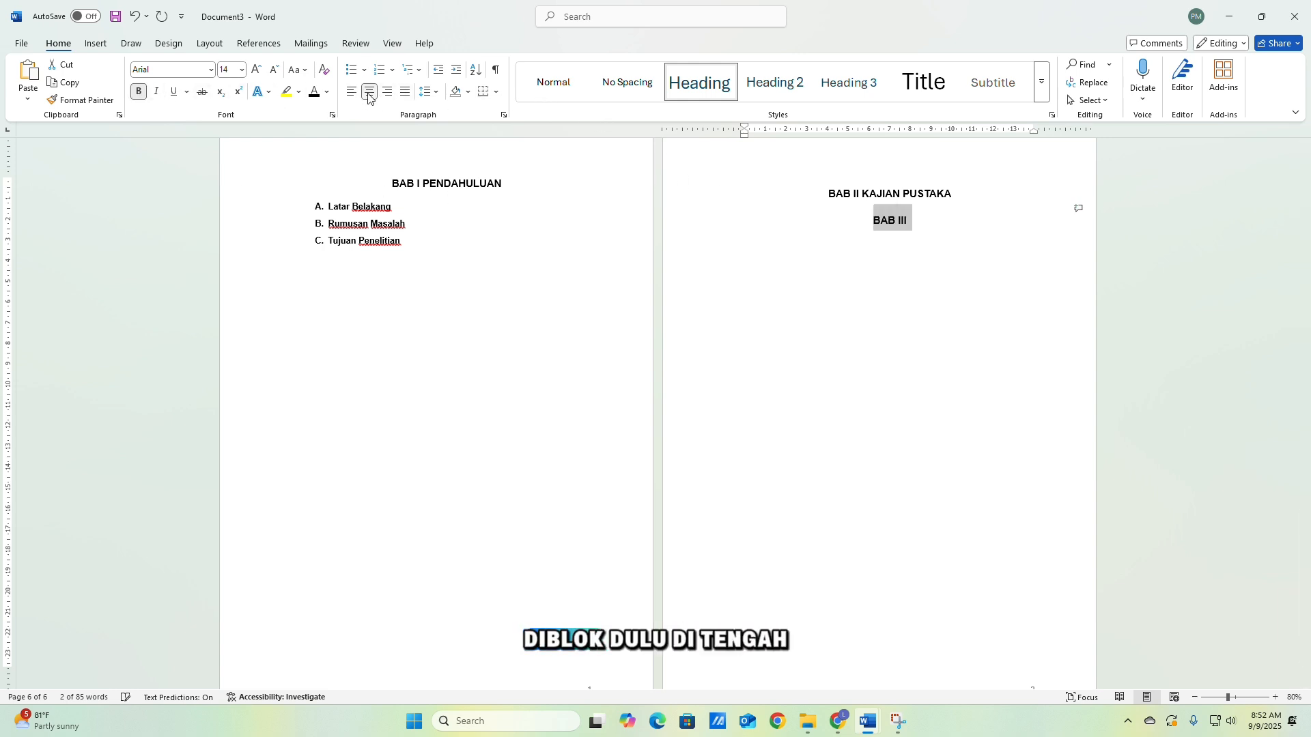
Insert a Next Page section break in front of the BAB III heading.
click(875, 226)
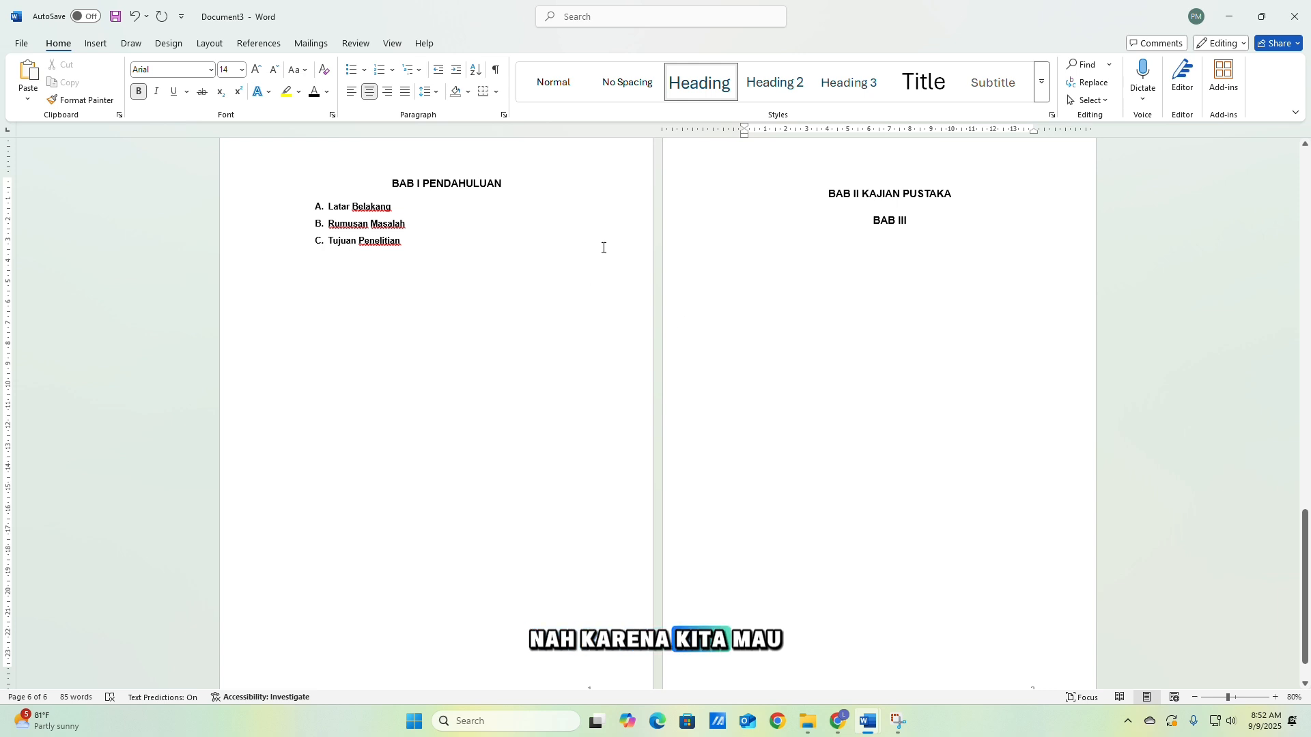
click(209, 43)
click(192, 66)
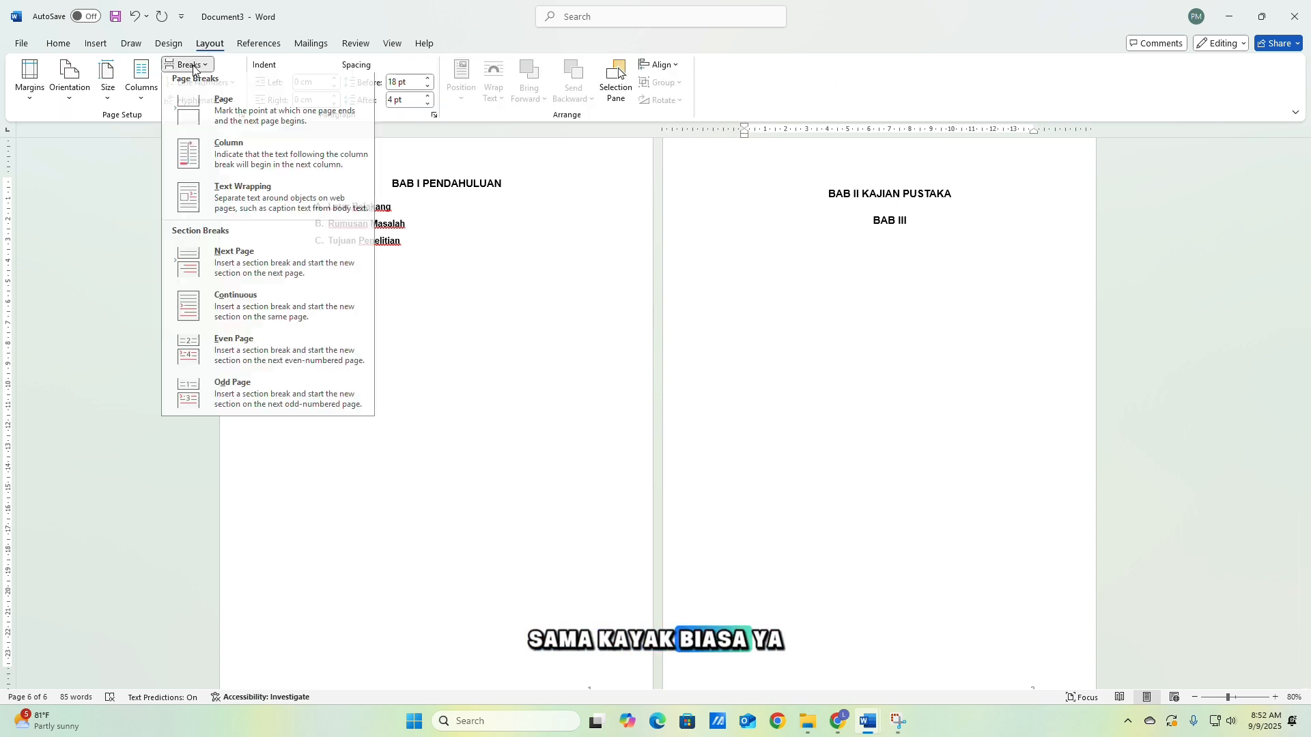
click(226, 263)
Examine the page numbers from the BAB III page back to the cover and through the front matter and chapters.
scroll(744, 478, down, 5)
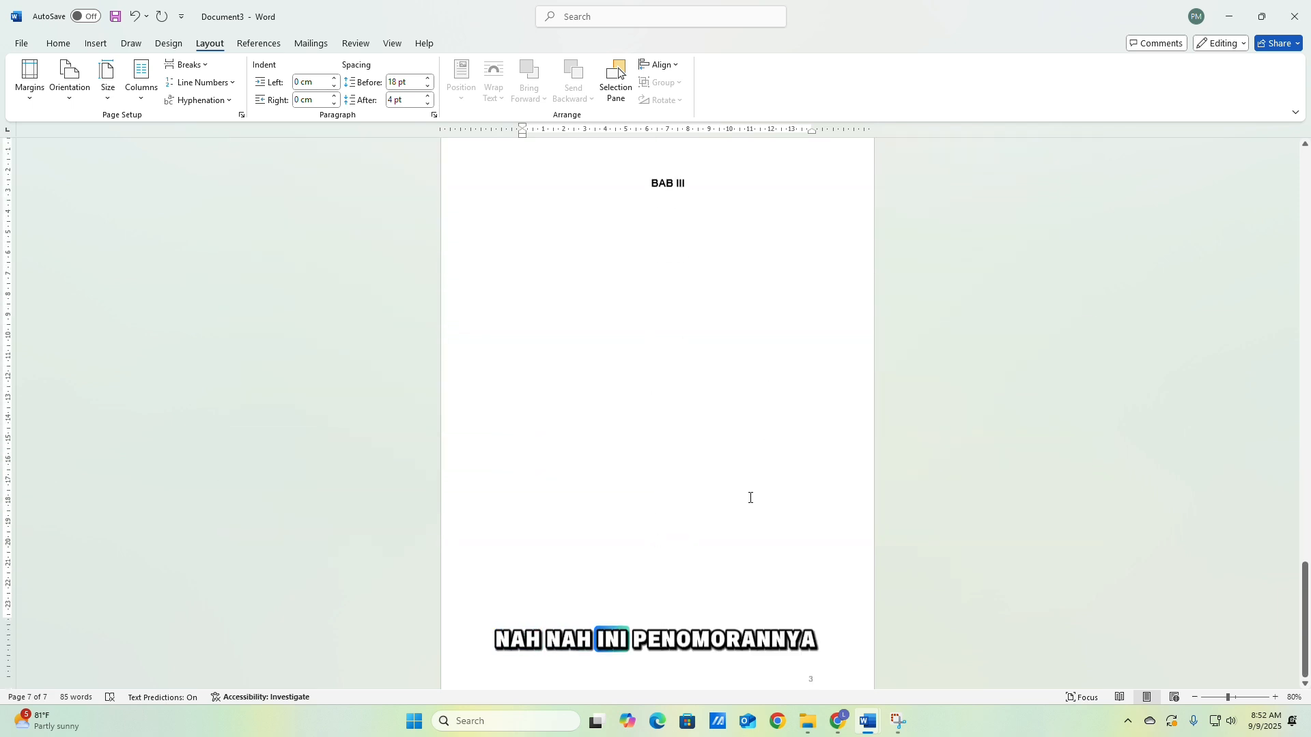
scroll(790, 571, up, 4)
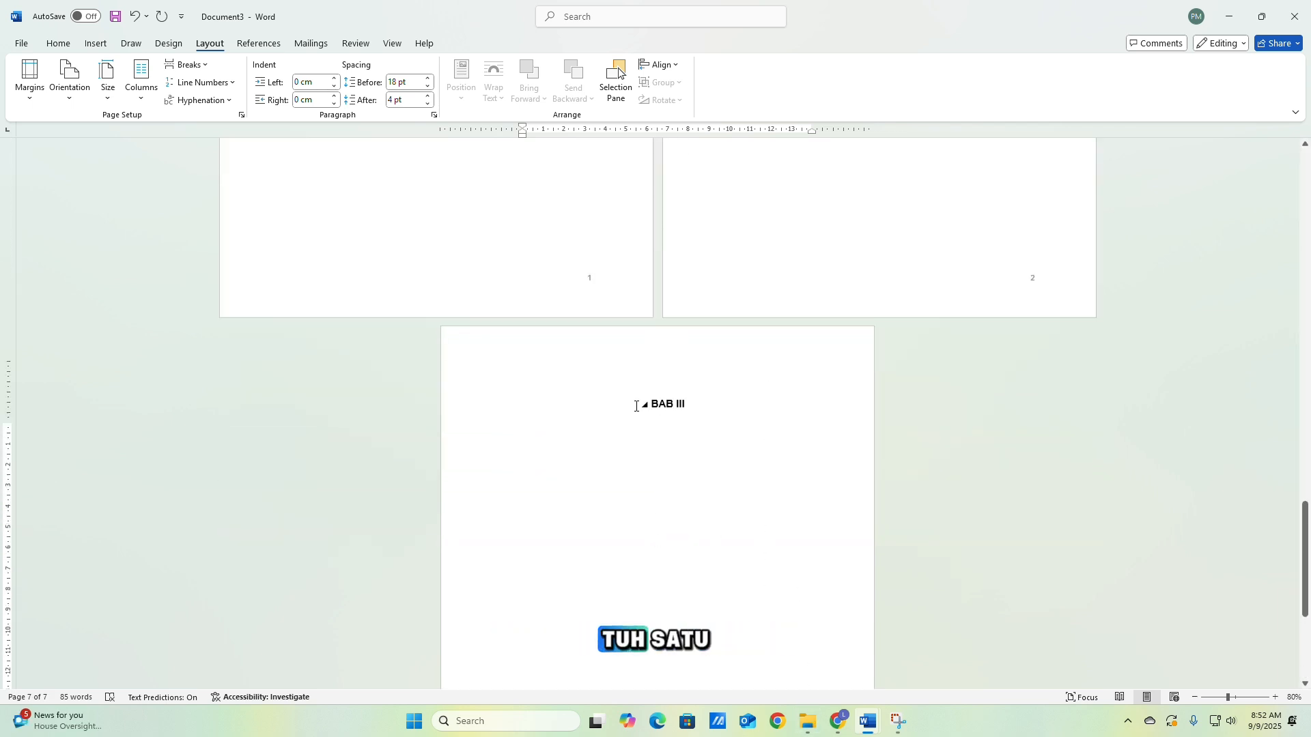
scroll(841, 637, down, 3)
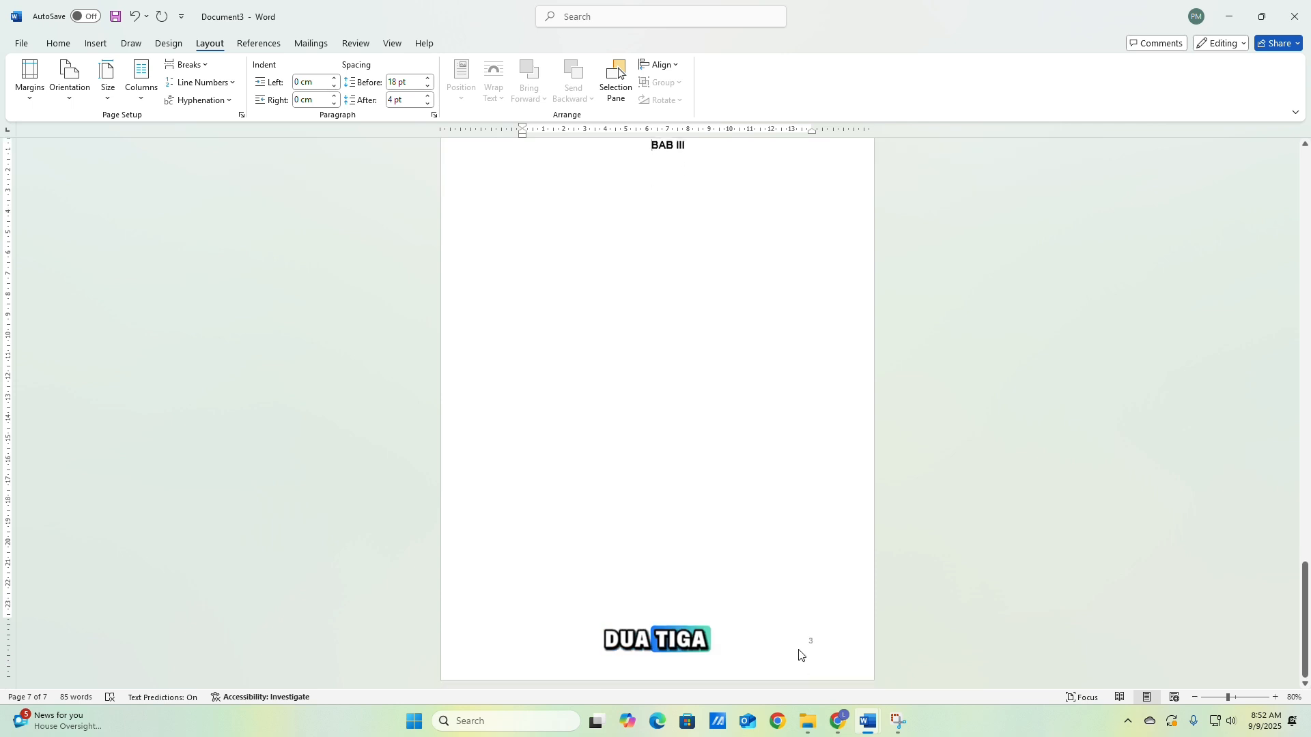
scroll(758, 526, up, 9)
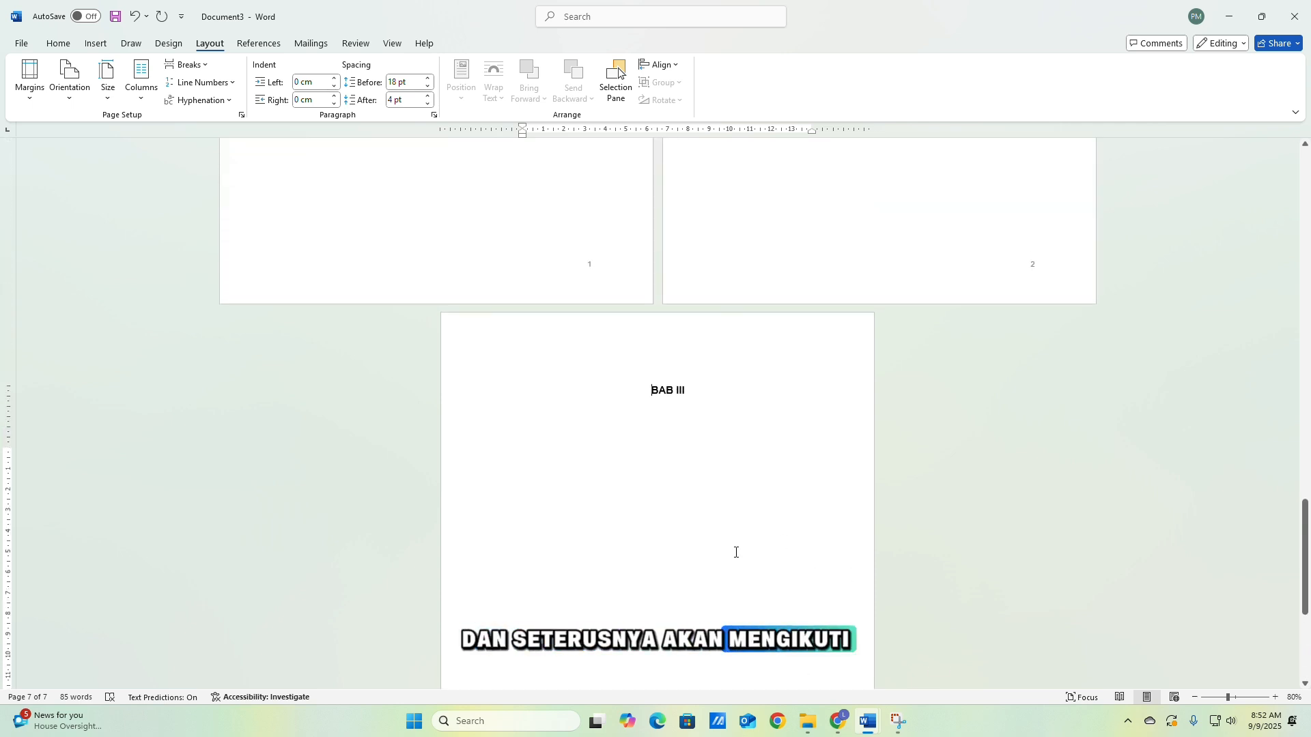
scroll(751, 546, up, 10)
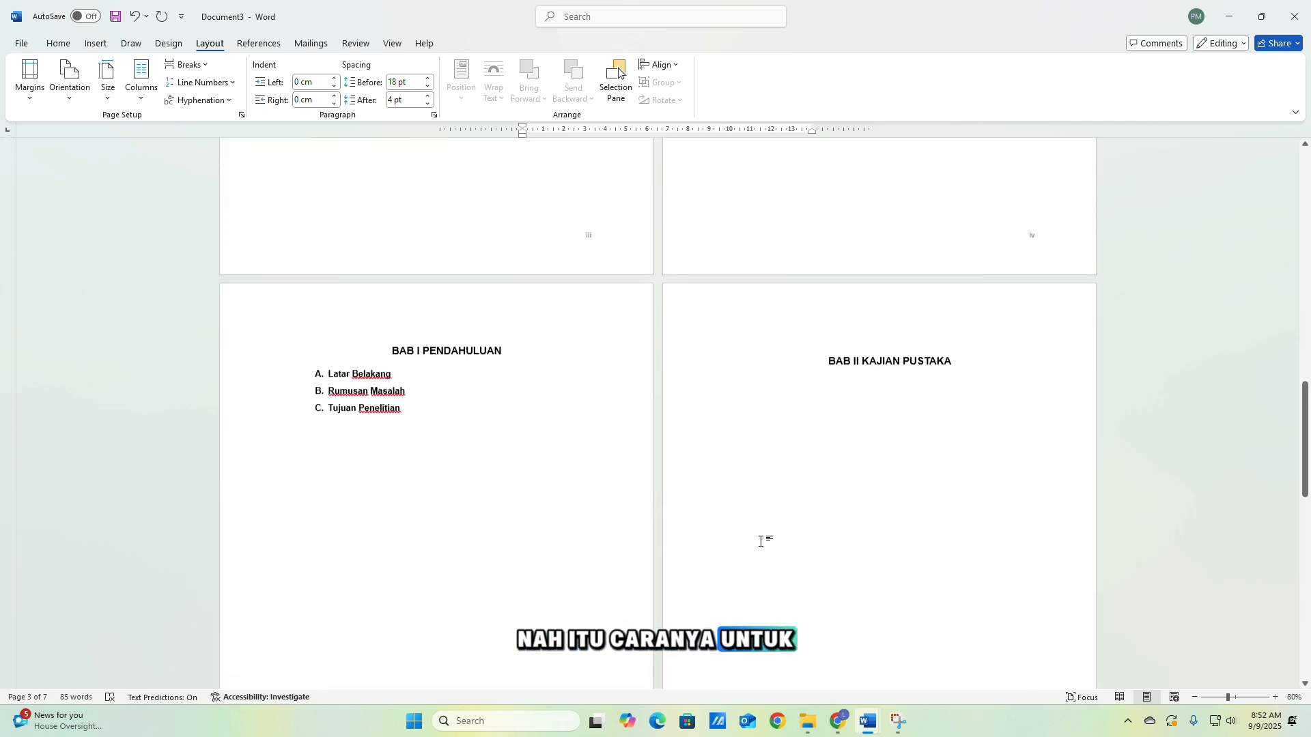
scroll(763, 541, up, 13)
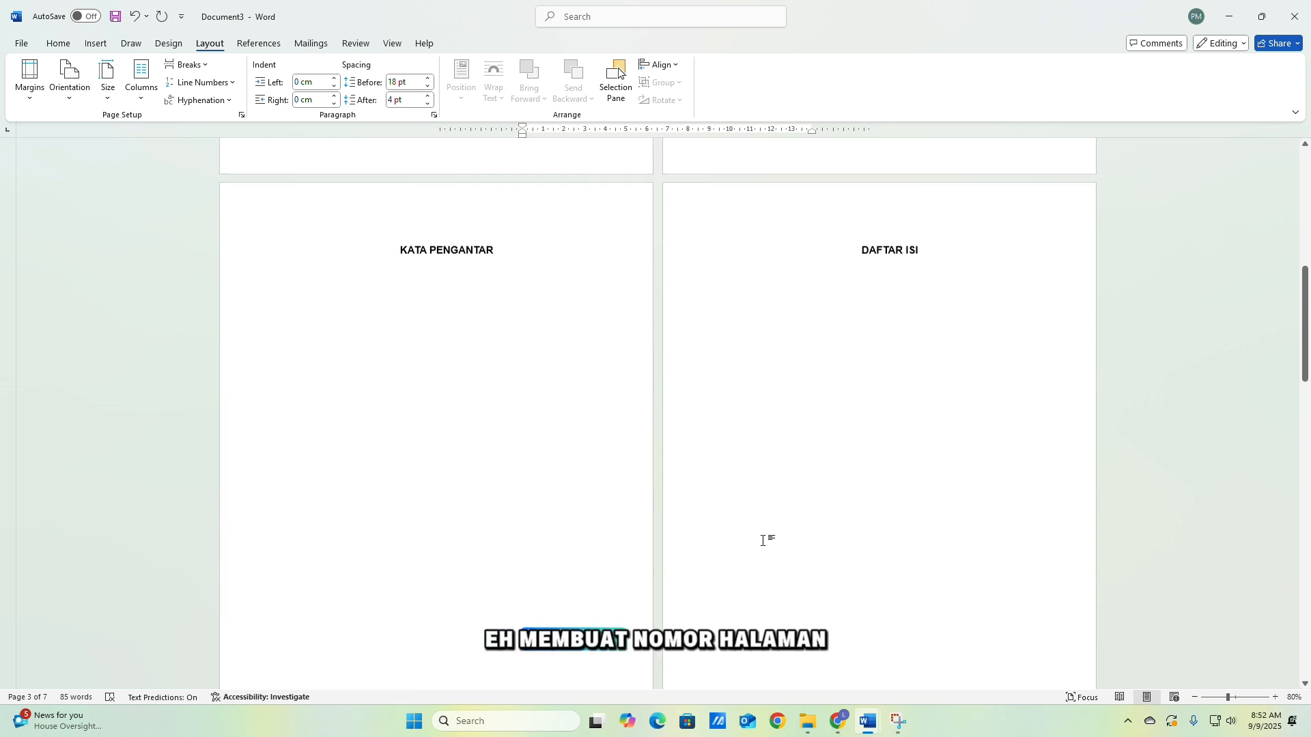
scroll(764, 541, up, 7)
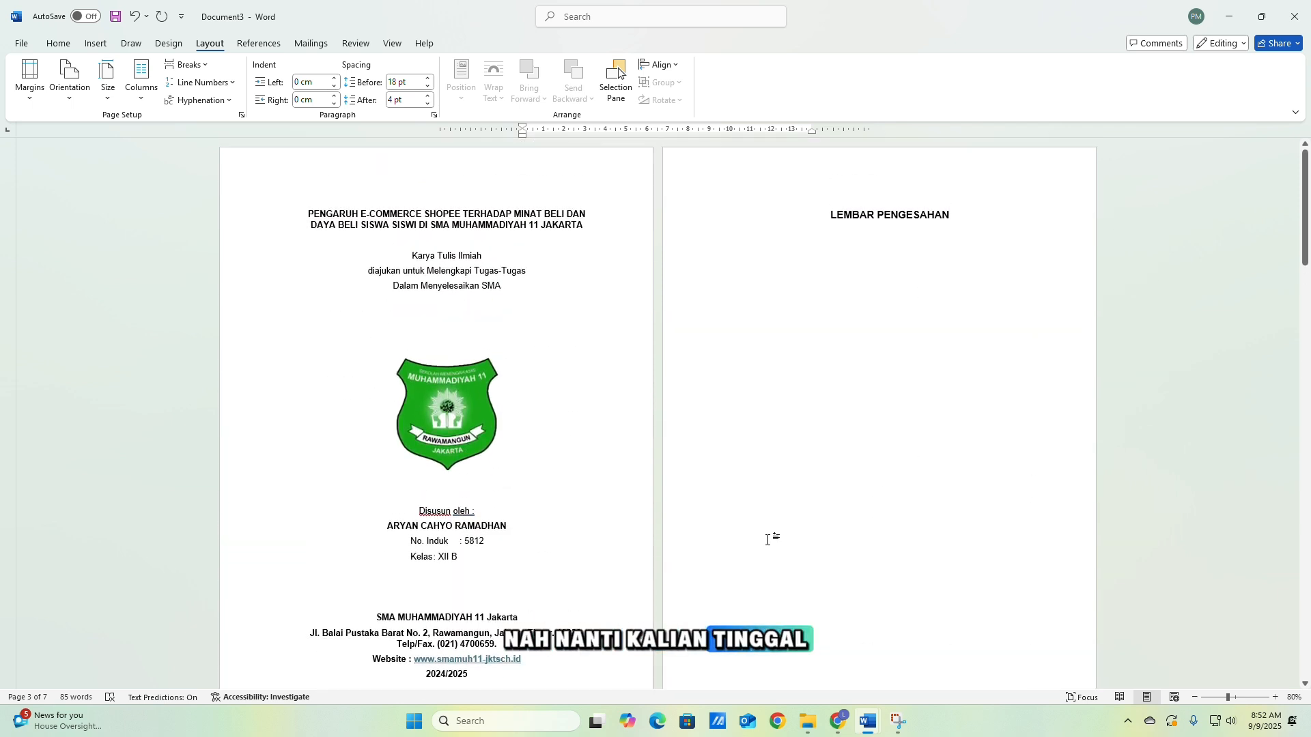
scroll(773, 537, down, 3)
scroll(774, 537, down, 8)
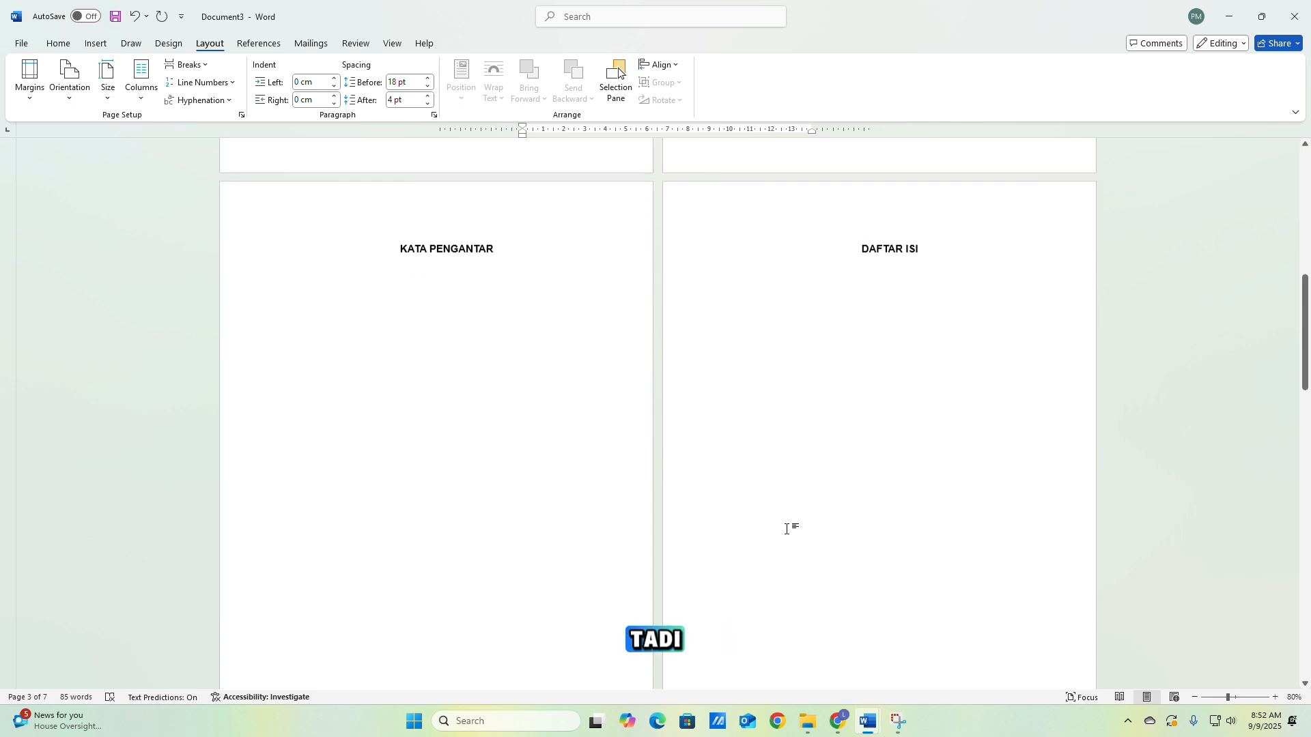
scroll(790, 527, down, 9)
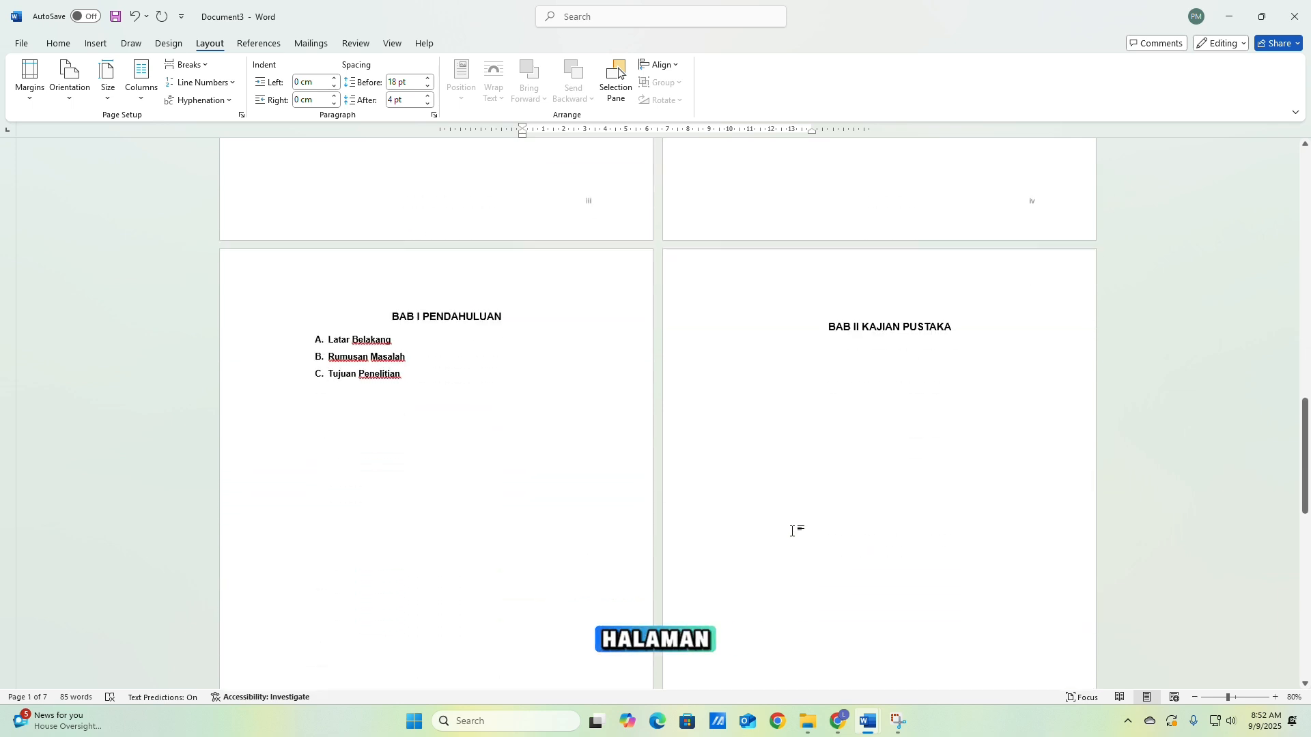
scroll(790, 530, down, 3)
scroll(790, 530, up, 4)
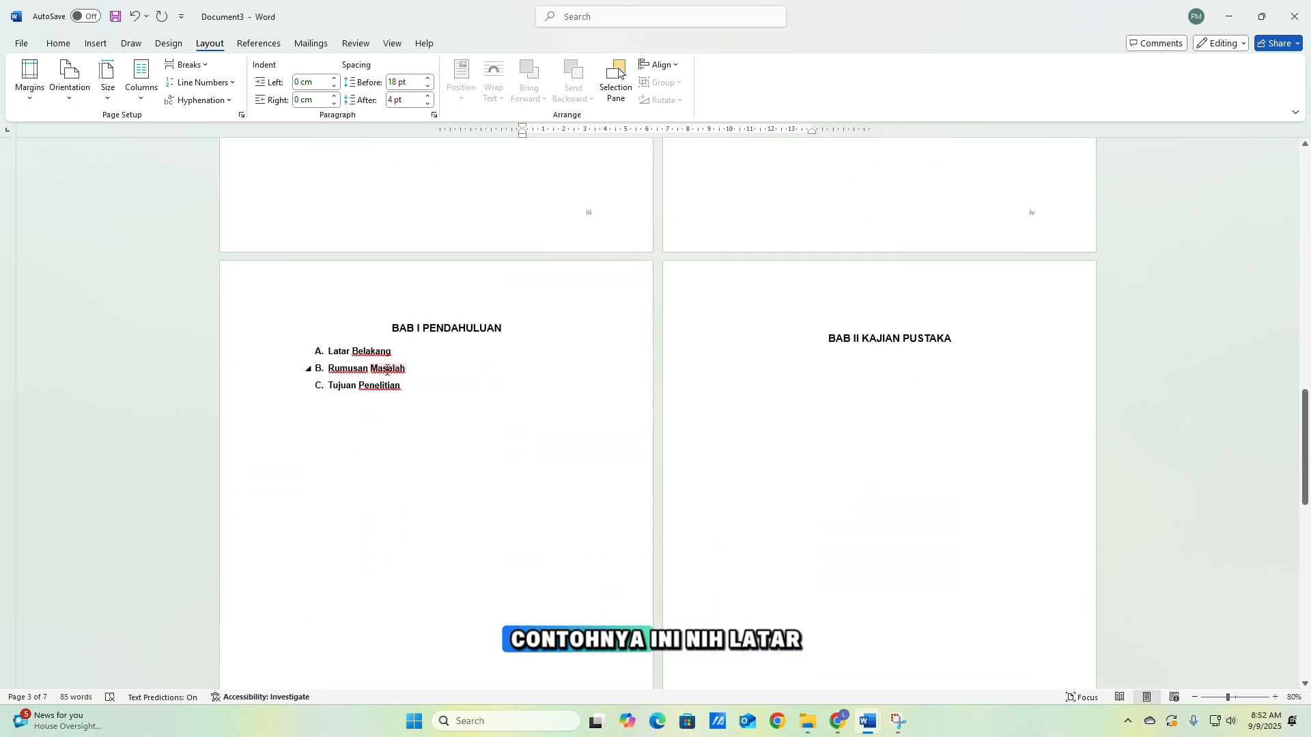
Paste the copied background paragraphs about e-commerce and Shopee on a new line under Latar Belakang.
click(401, 350)
key(Return)
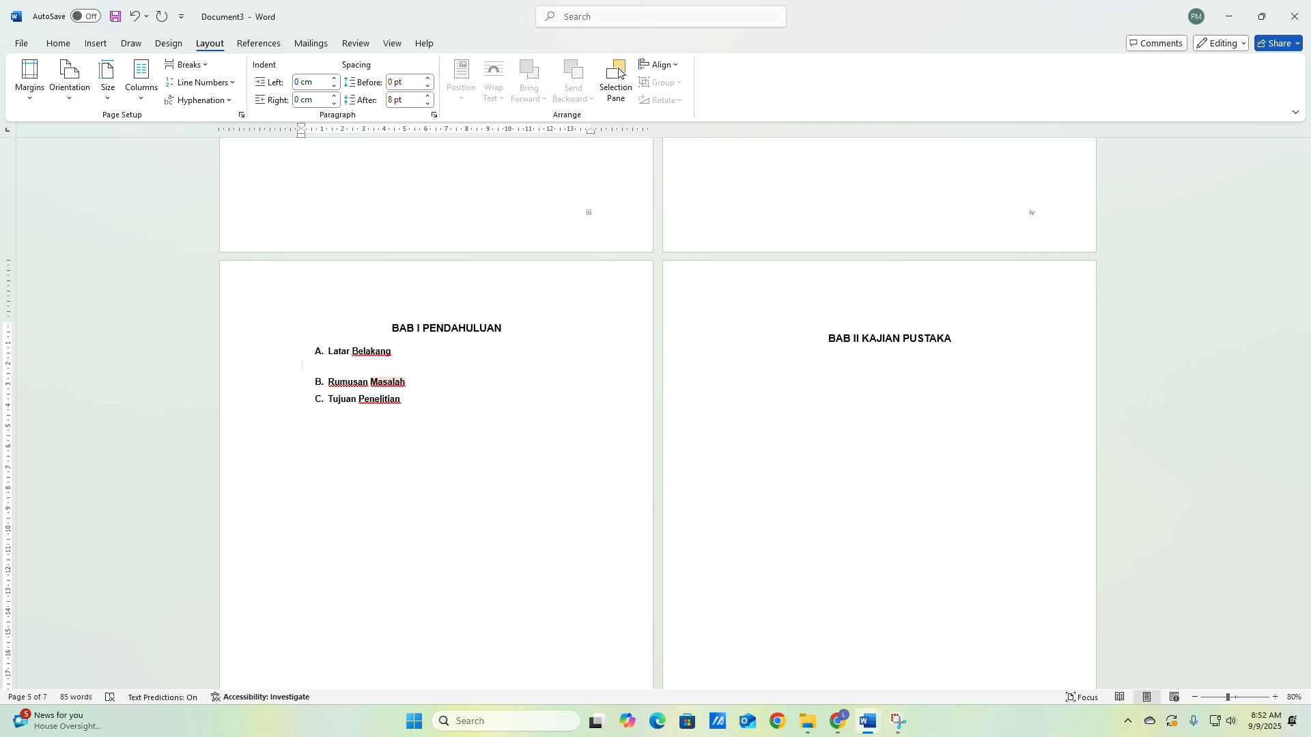
key(alt+Tab)
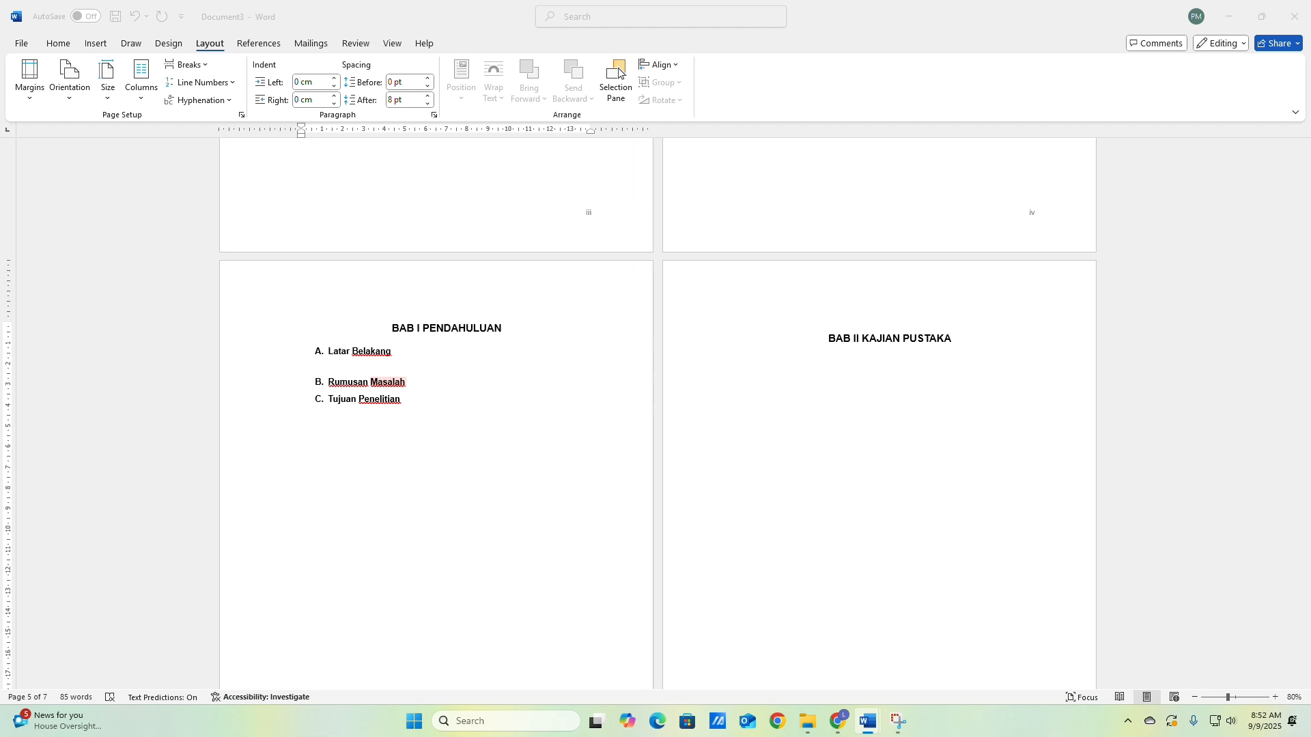
click(325, 364)
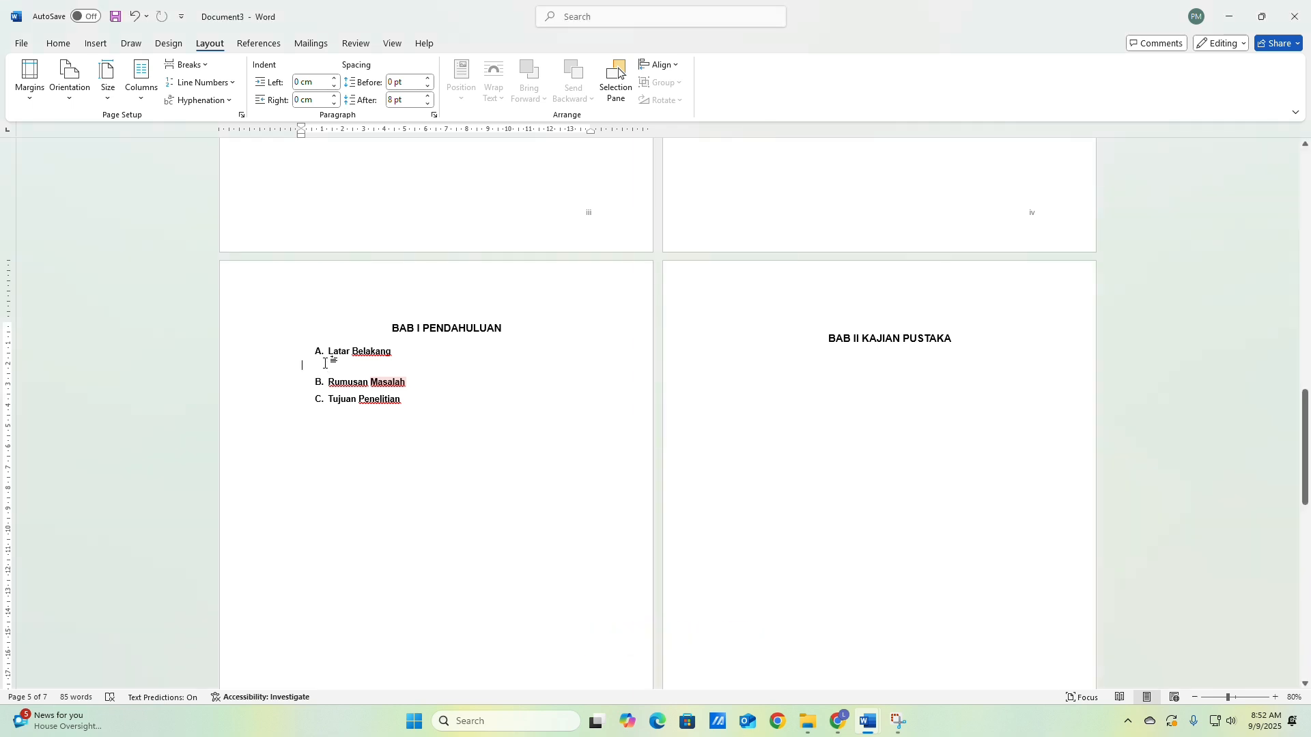
key(ctrl+v)
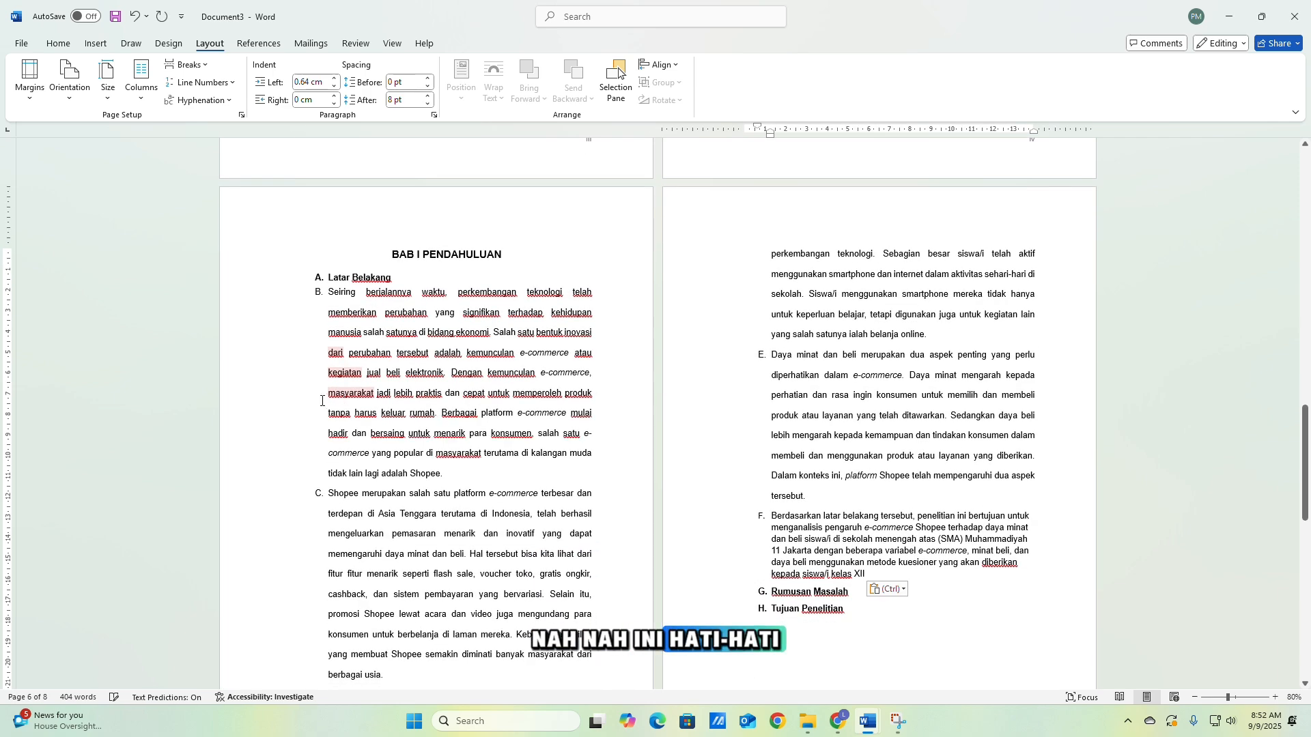
Remove the list lettering from each pasted paragraph under Latar Belakang, keeping the paragraphs indented beneath the subheading.
click(314, 292)
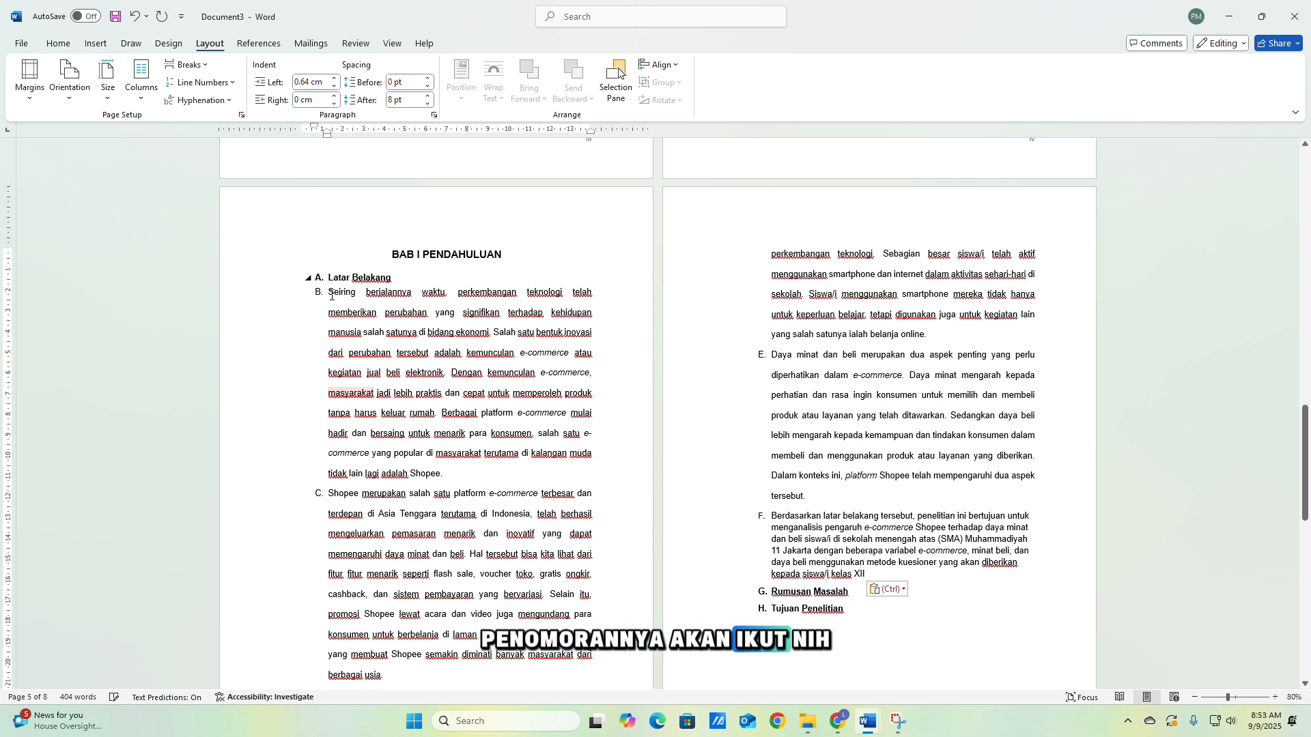
key(BackSpace)
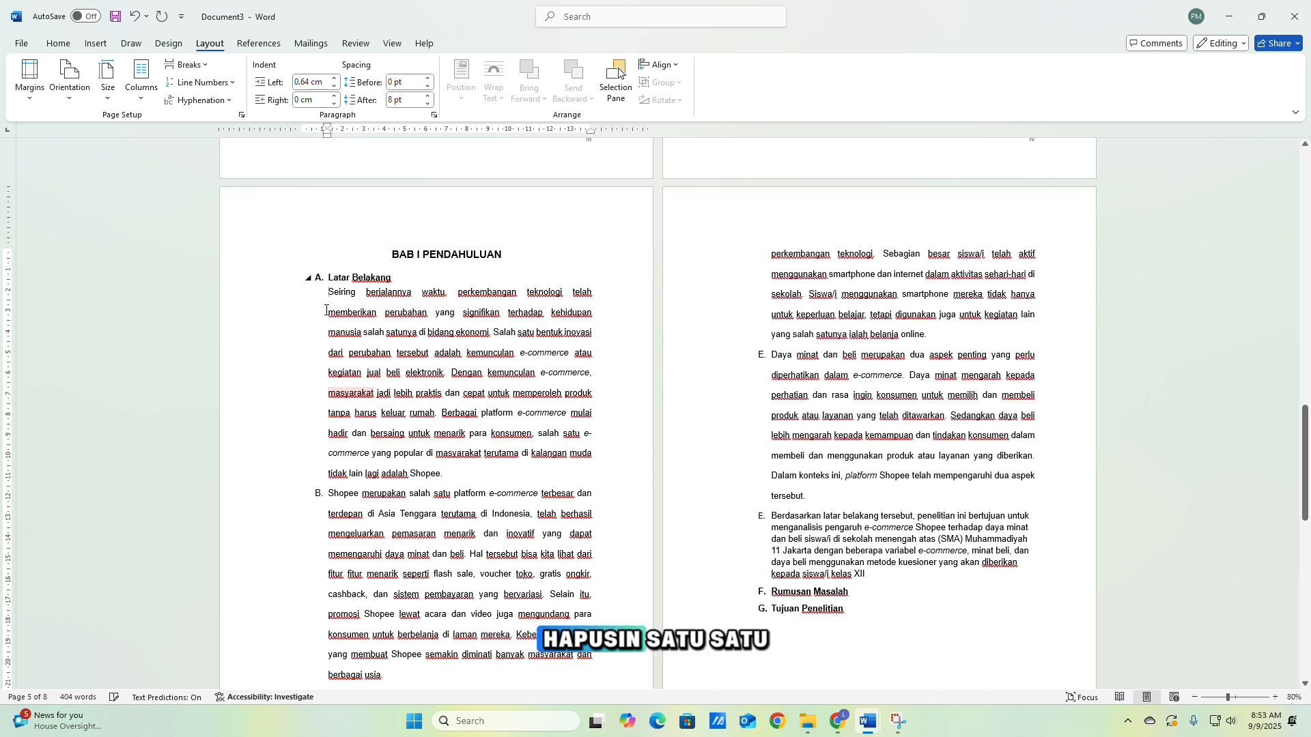
key(BackSpace)
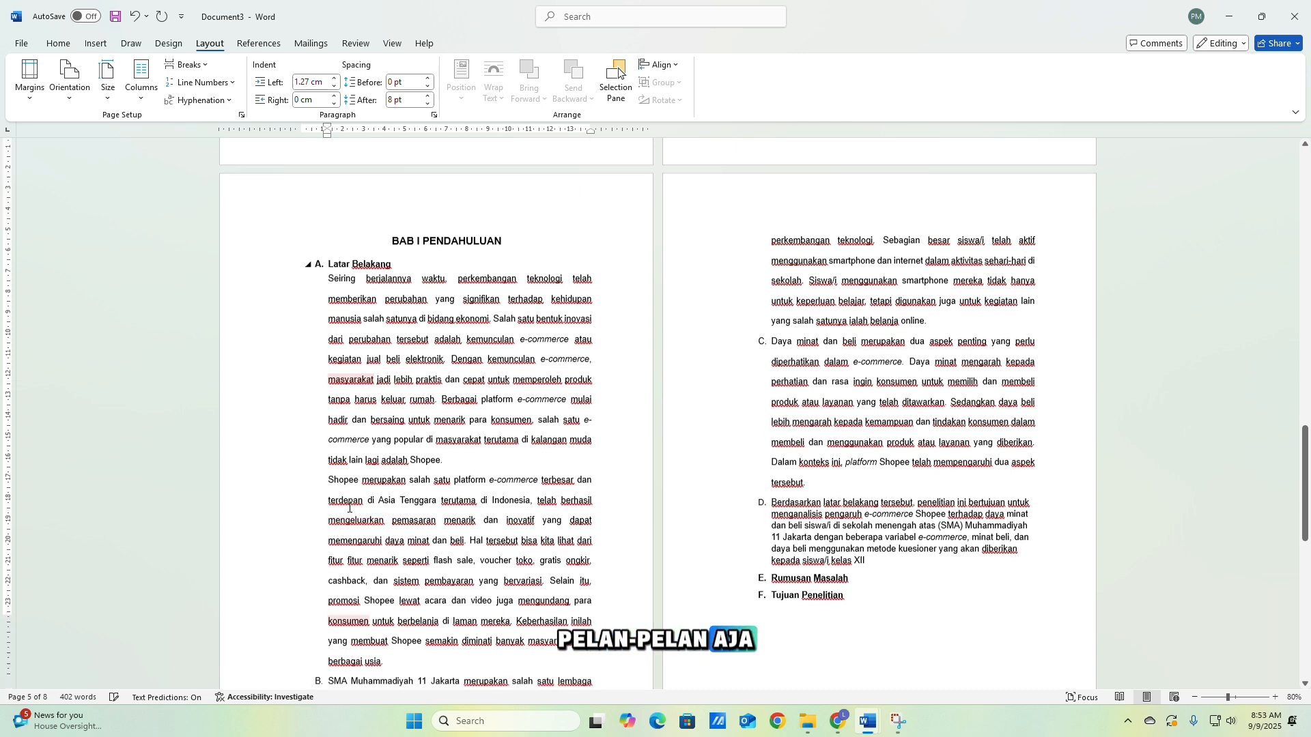
scroll(330, 505, down, 3)
scroll(812, 340, up, 3)
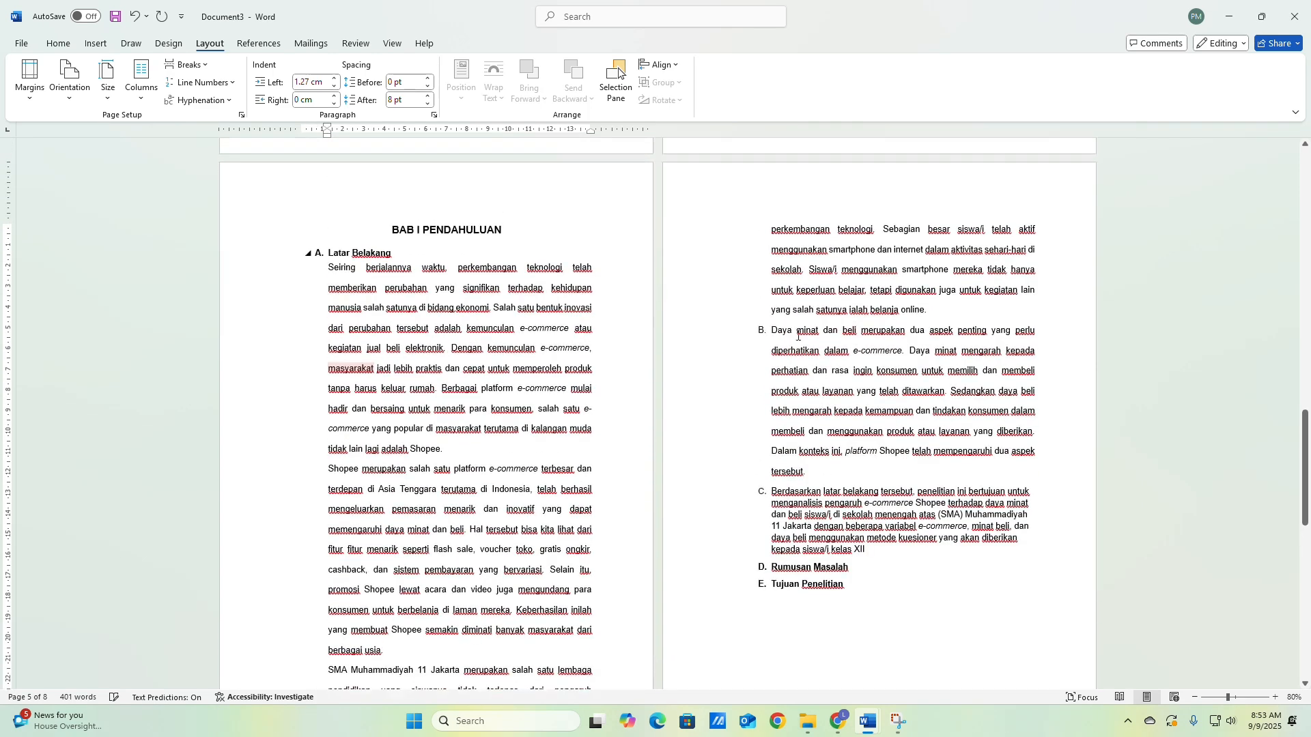
click(771, 332)
key(BackSpace)
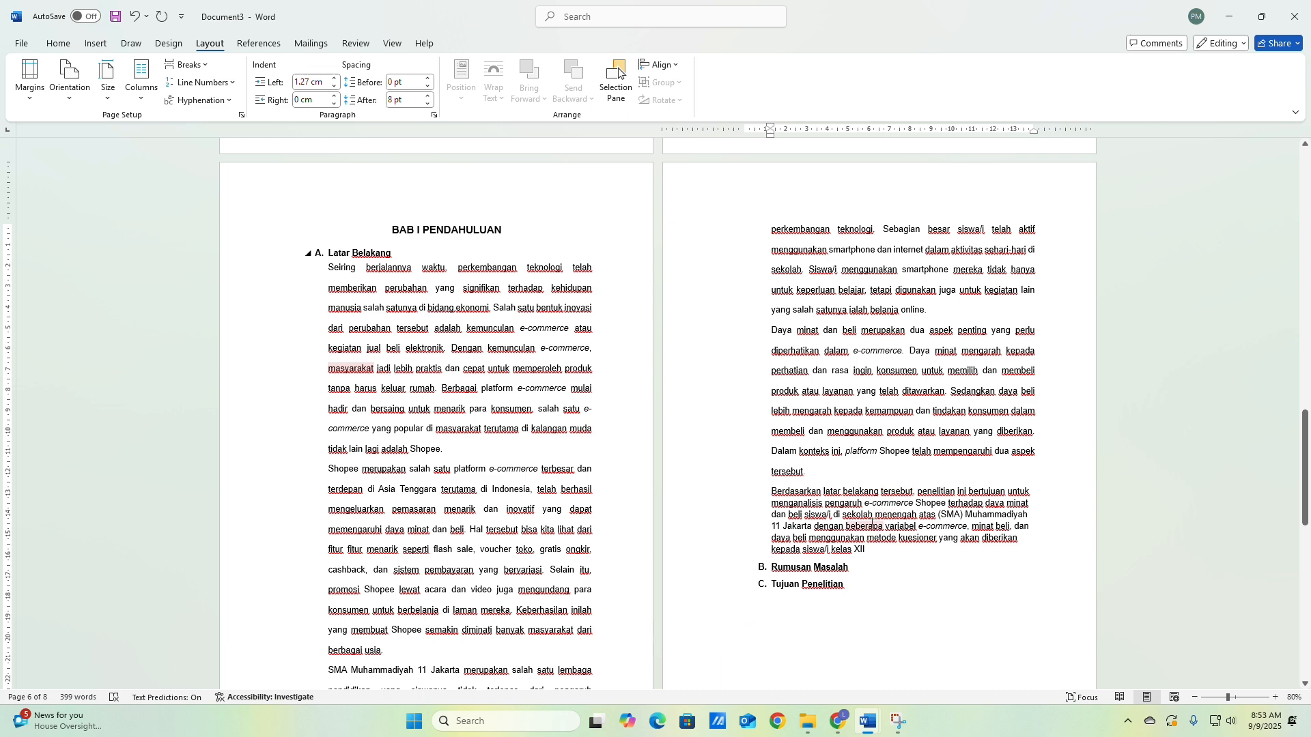
Review the page numbers under the pasted text and highlight the BAB I PENDAHULUAN and Latar Belakang headings to compare their levels.
scroll(517, 429, down, 1)
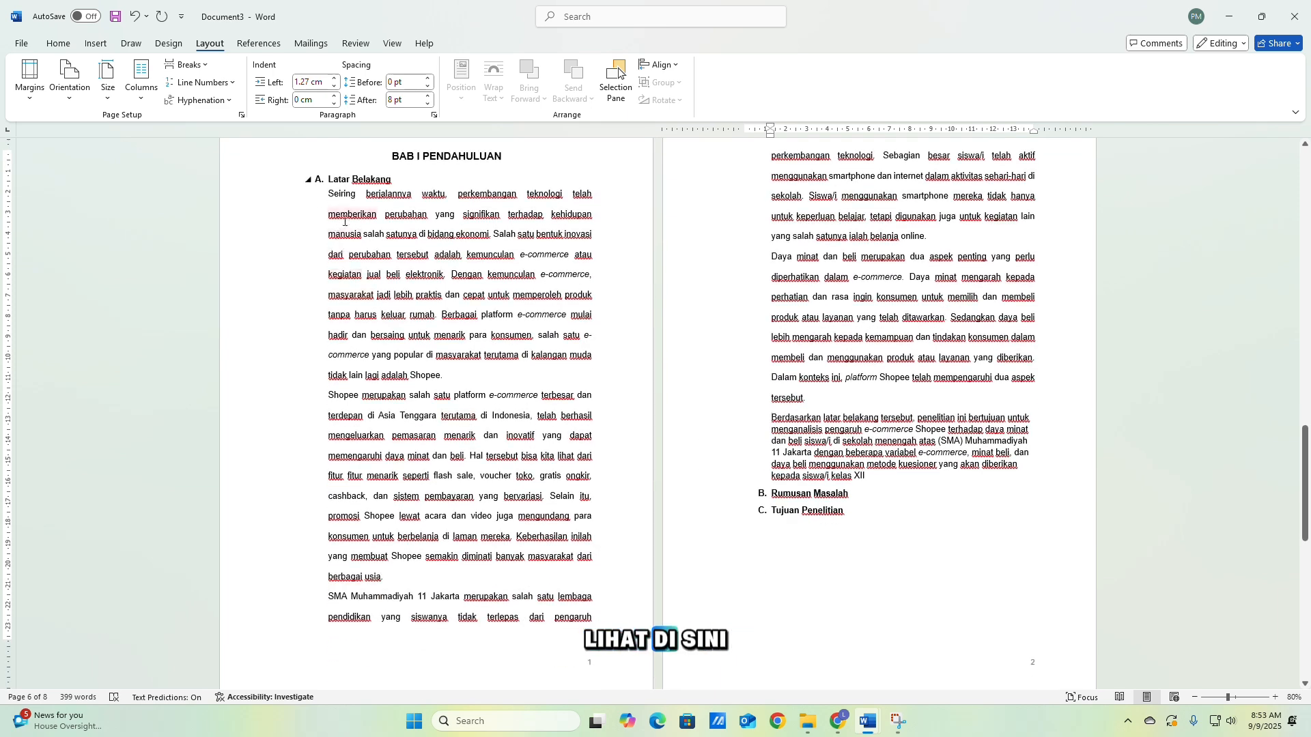
scroll(462, 345, up, 1)
click(452, 254)
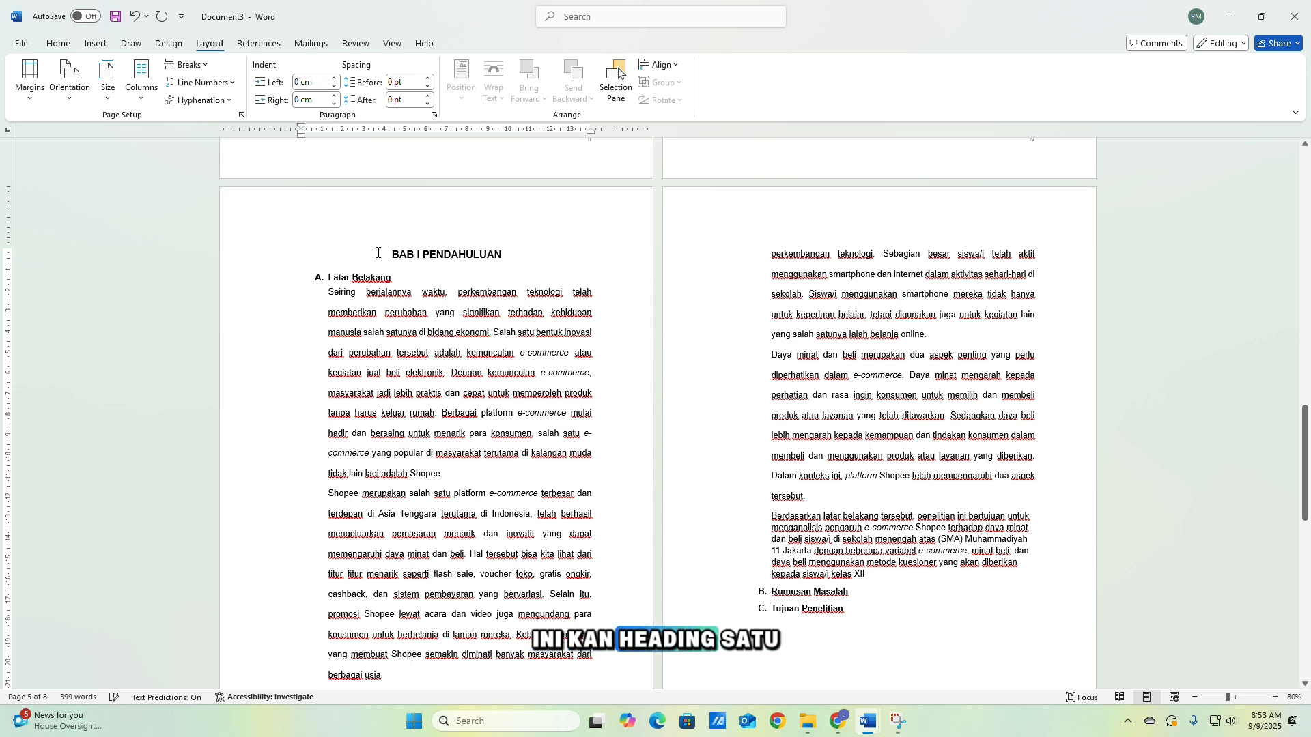
drag(378, 253, 532, 254)
drag(404, 279, 335, 280)
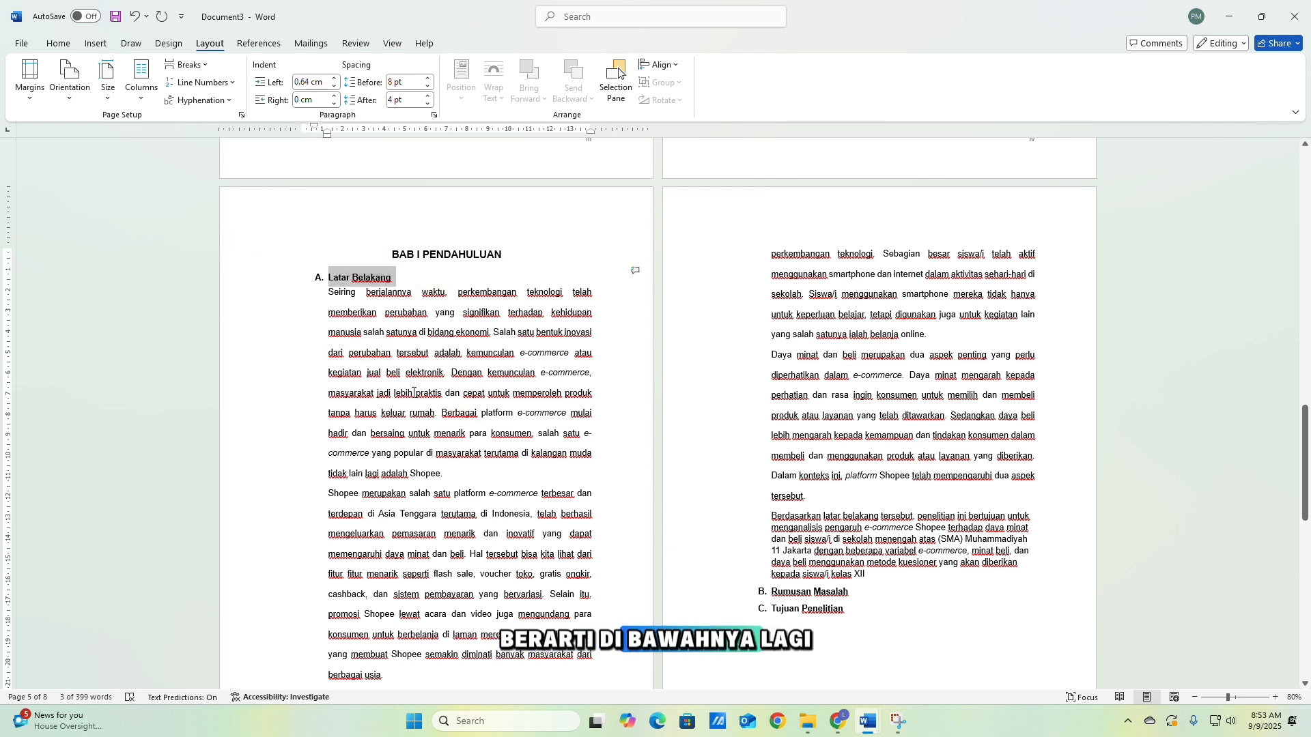
Apply the Normal style to all background paragraphs under Latar Belakang and justify them.
drag(328, 292, 872, 580)
click(58, 43)
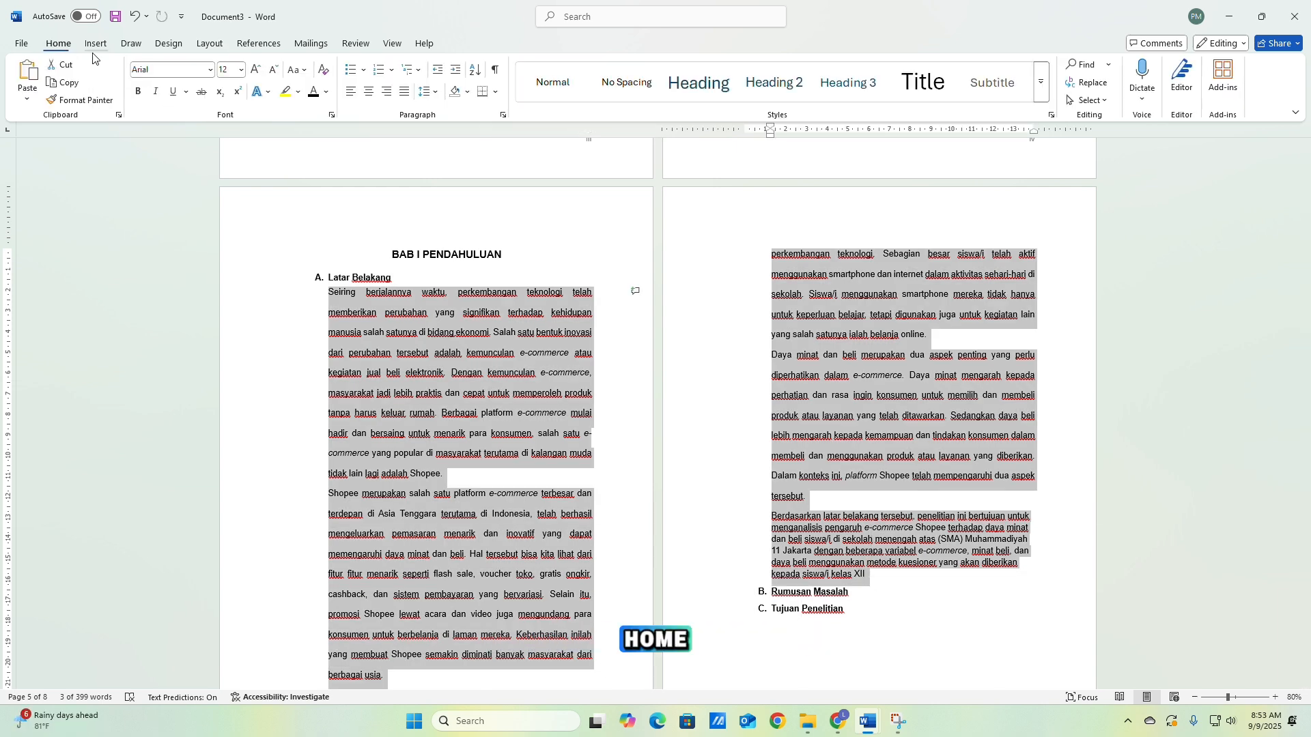
click(543, 92)
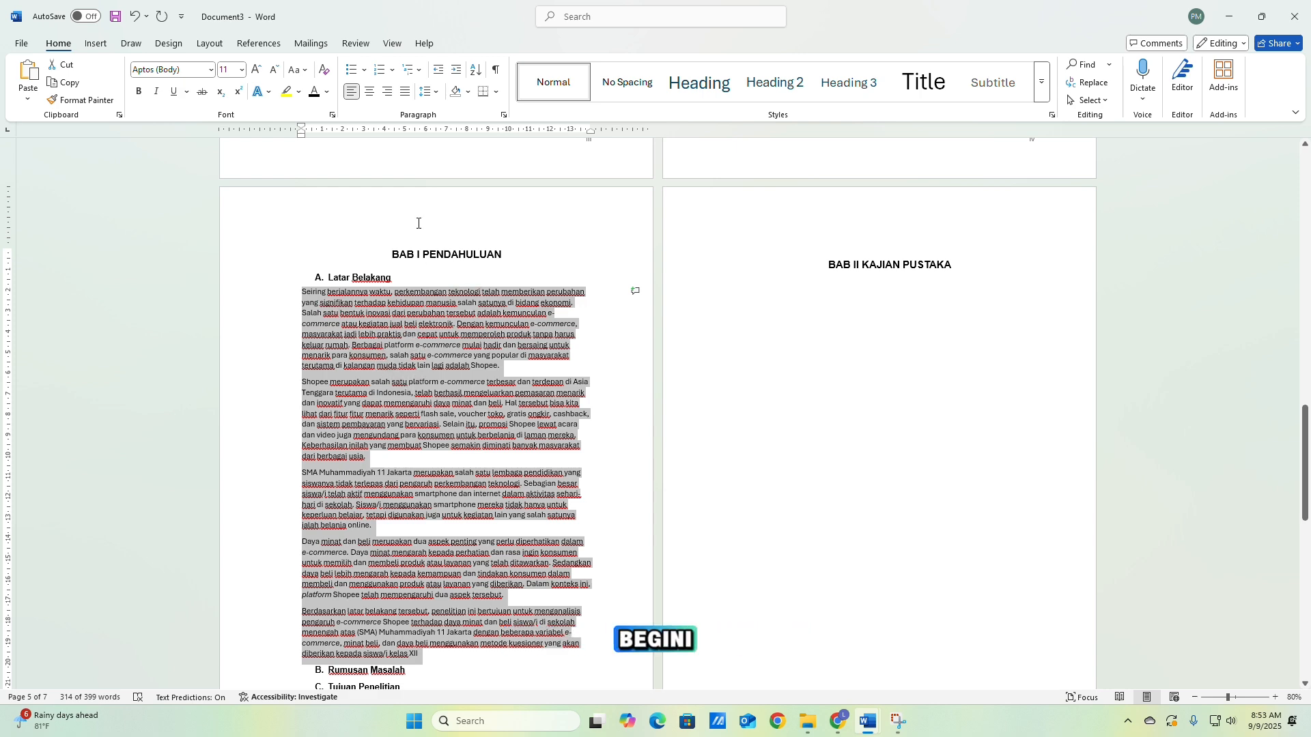
click(405, 97)
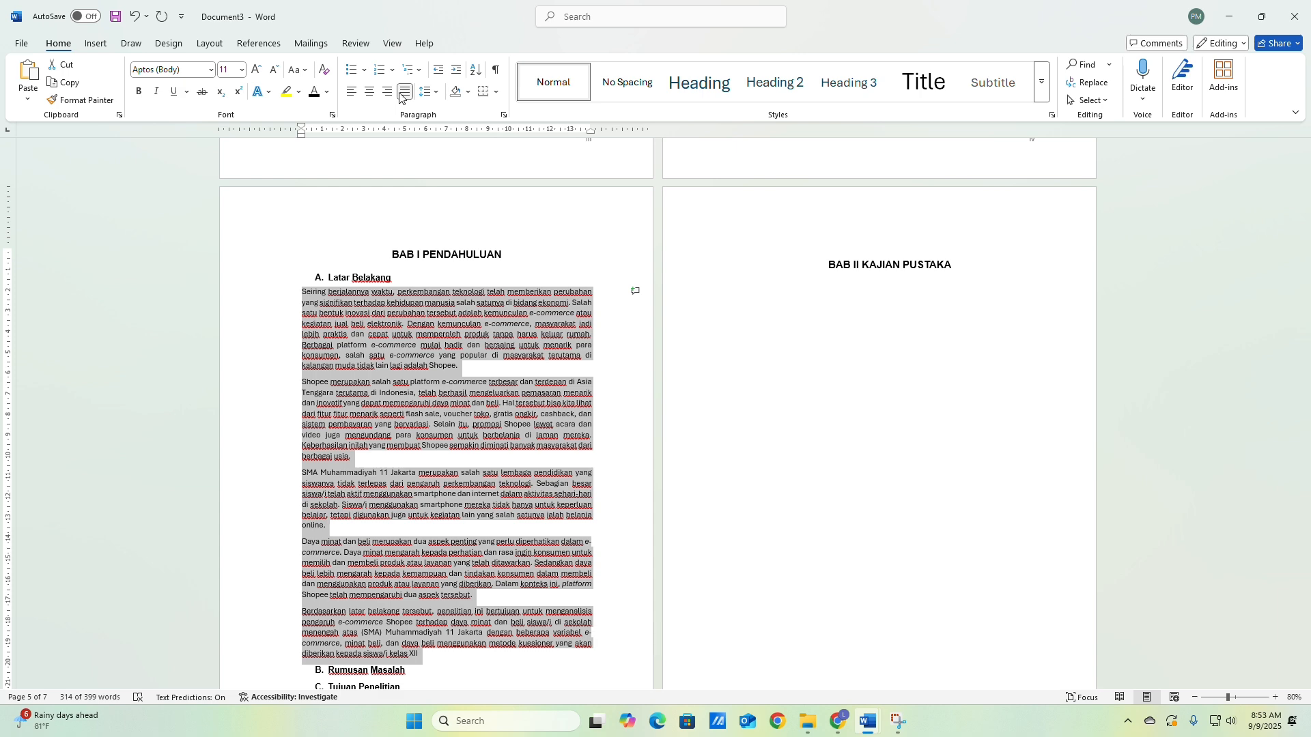
Set the font of the background paragraphs under Latar Belakang to Arial, size 12.
click(212, 71)
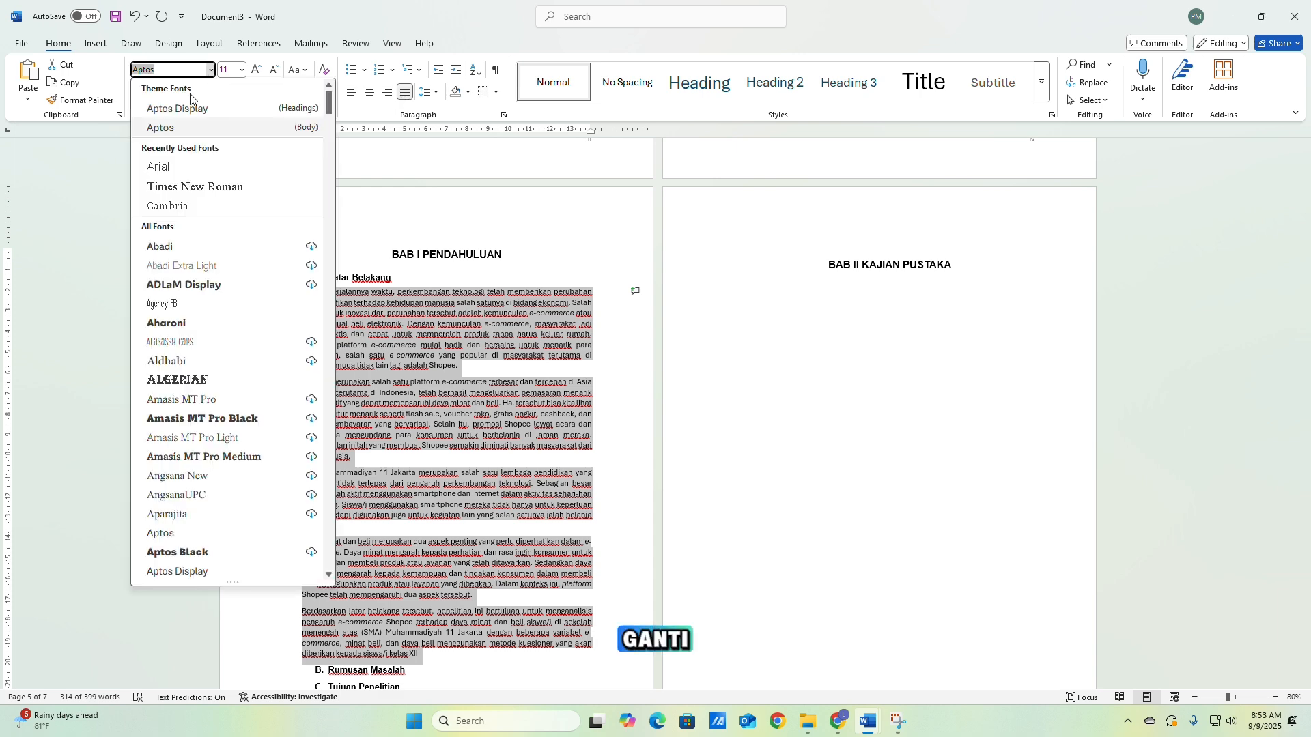
click(177, 174)
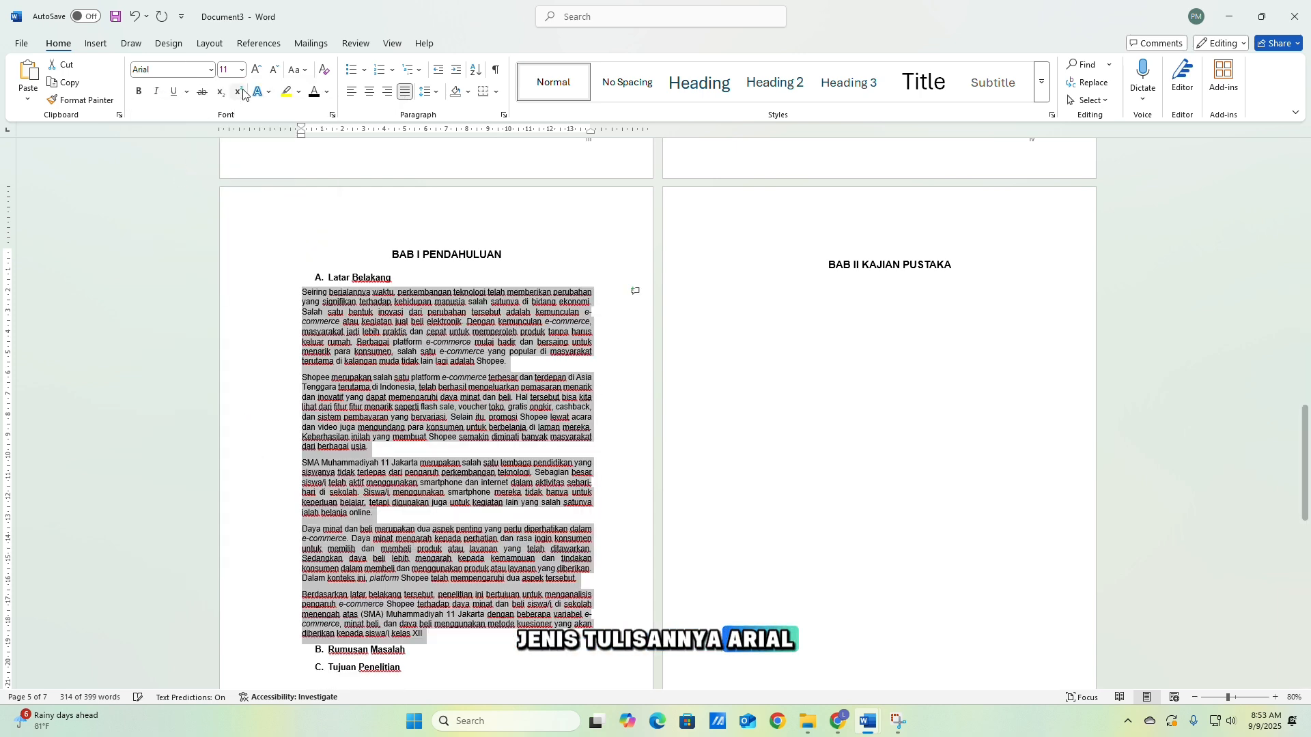
click(242, 70)
click(230, 150)
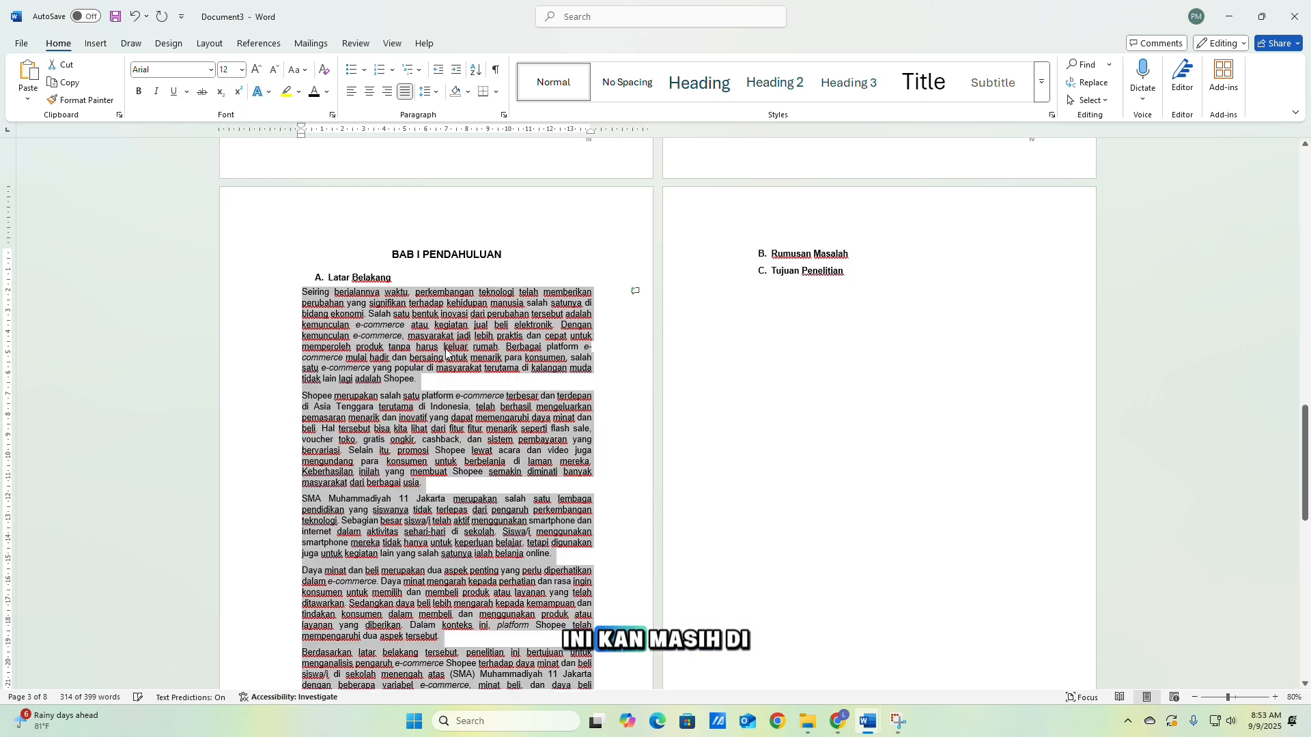
Set the background paragraphs to 1.5 line spacing with 0 pt spacing after.
click(504, 116)
click(683, 381)
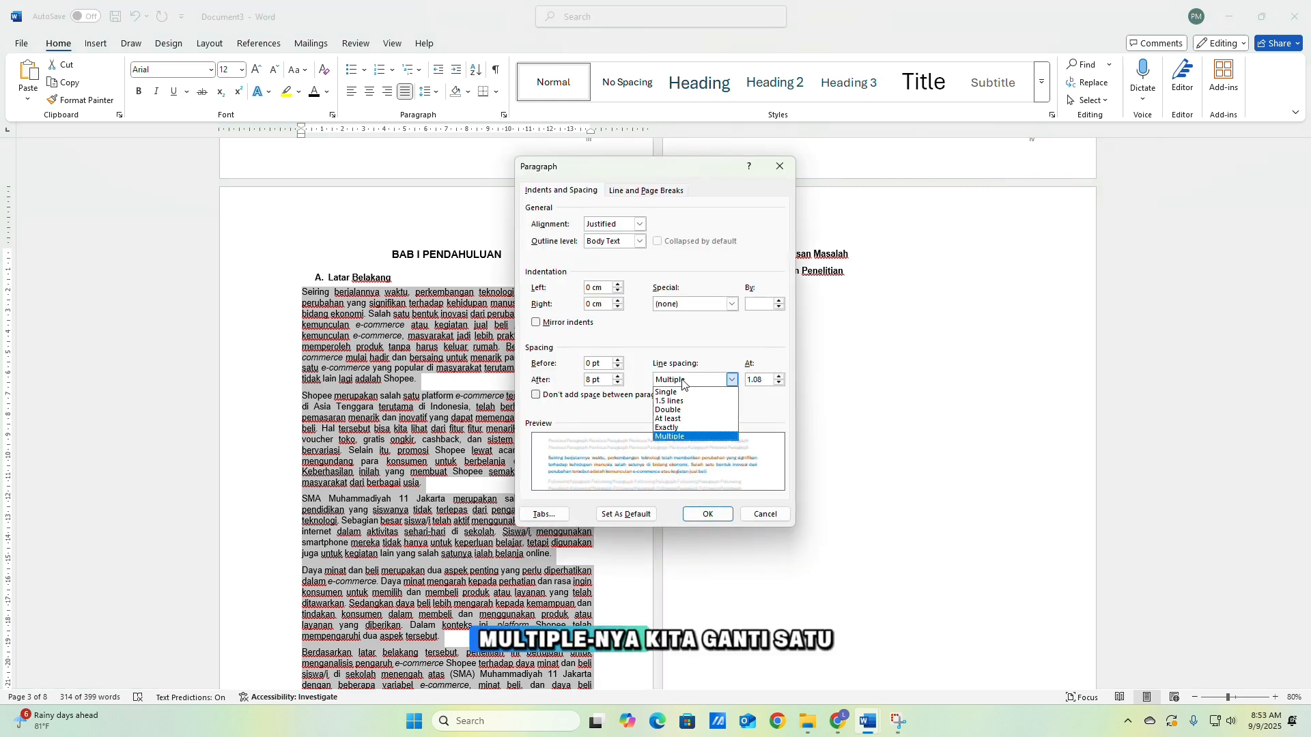
click(683, 403)
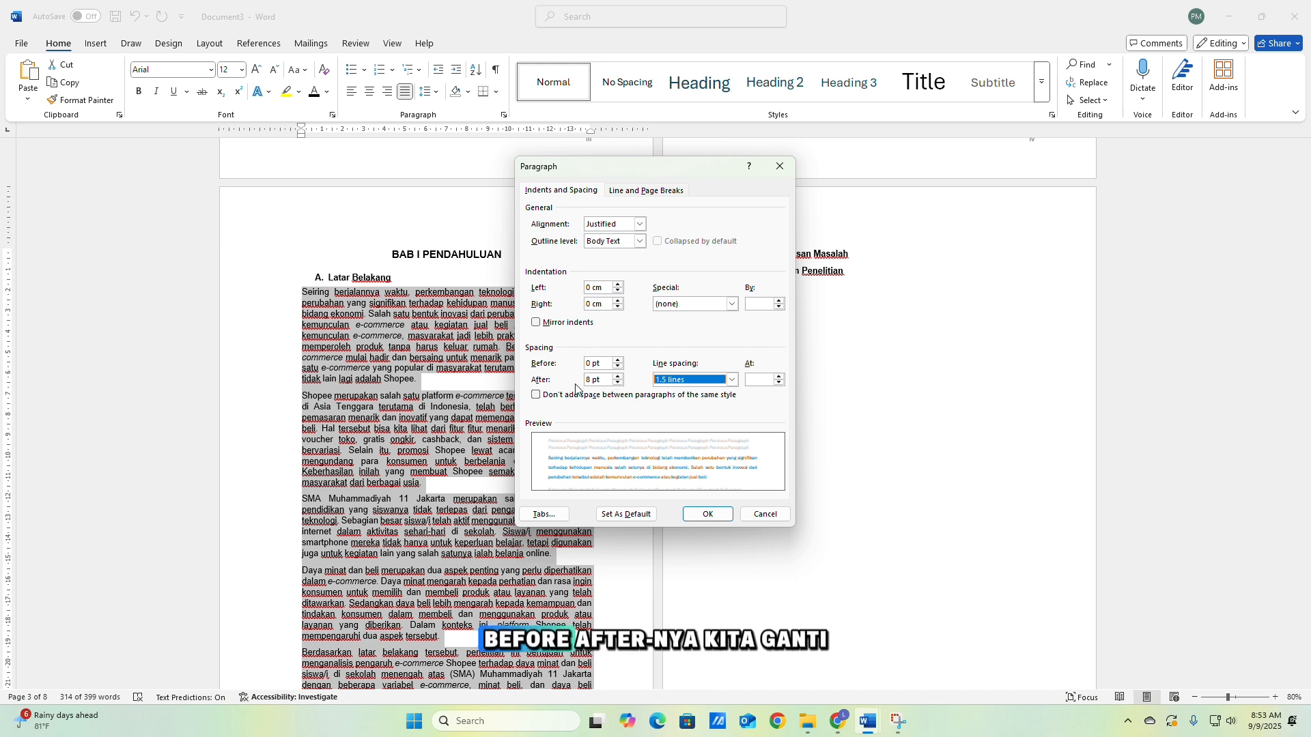
click(618, 384)
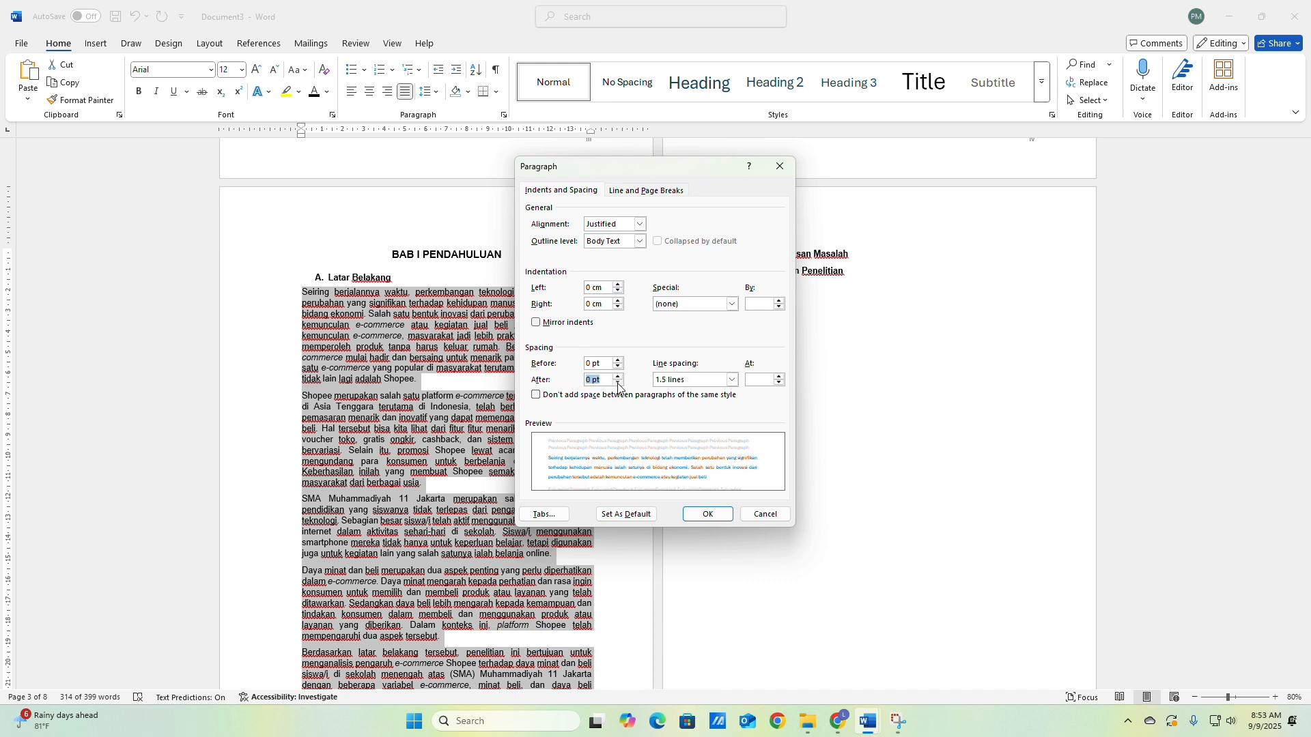
click(708, 514)
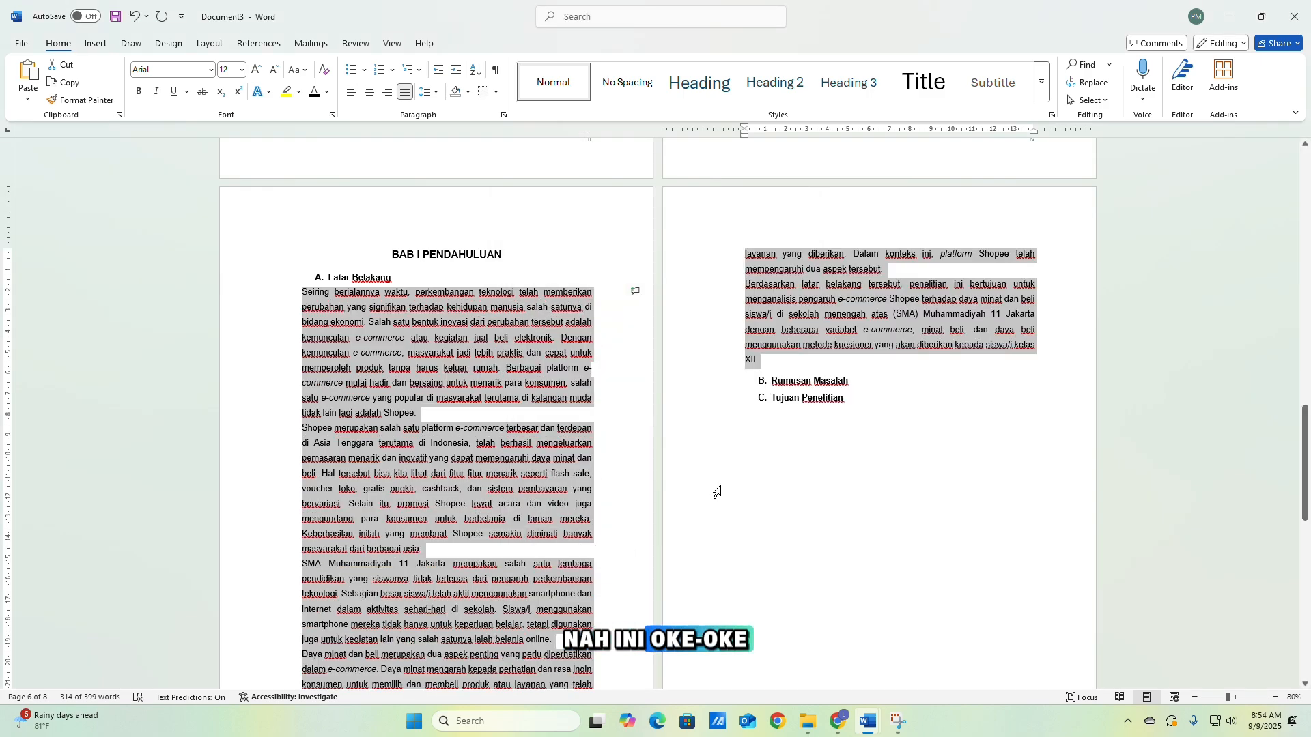
Examine the page numbers and page starts from BAB I through BAB II and BAB III below the reformatted text.
scroll(716, 491, down, 5)
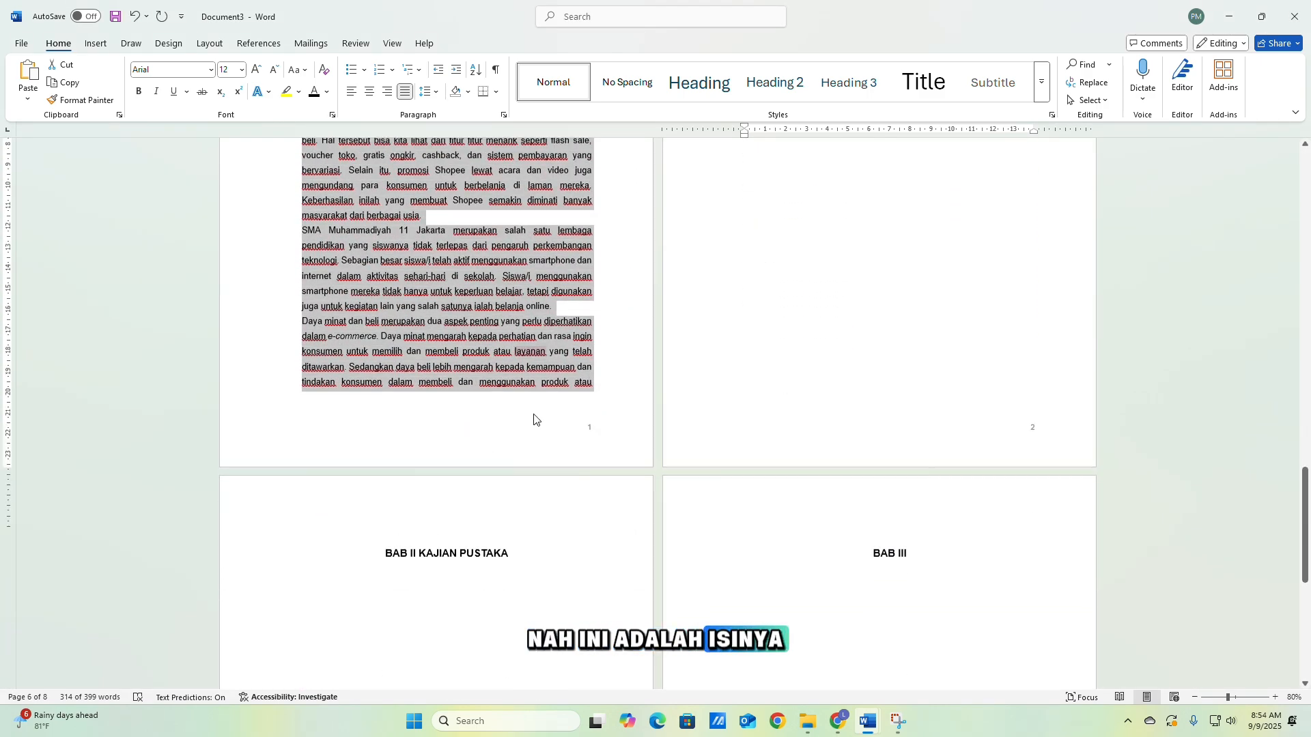
scroll(534, 419, up, 4)
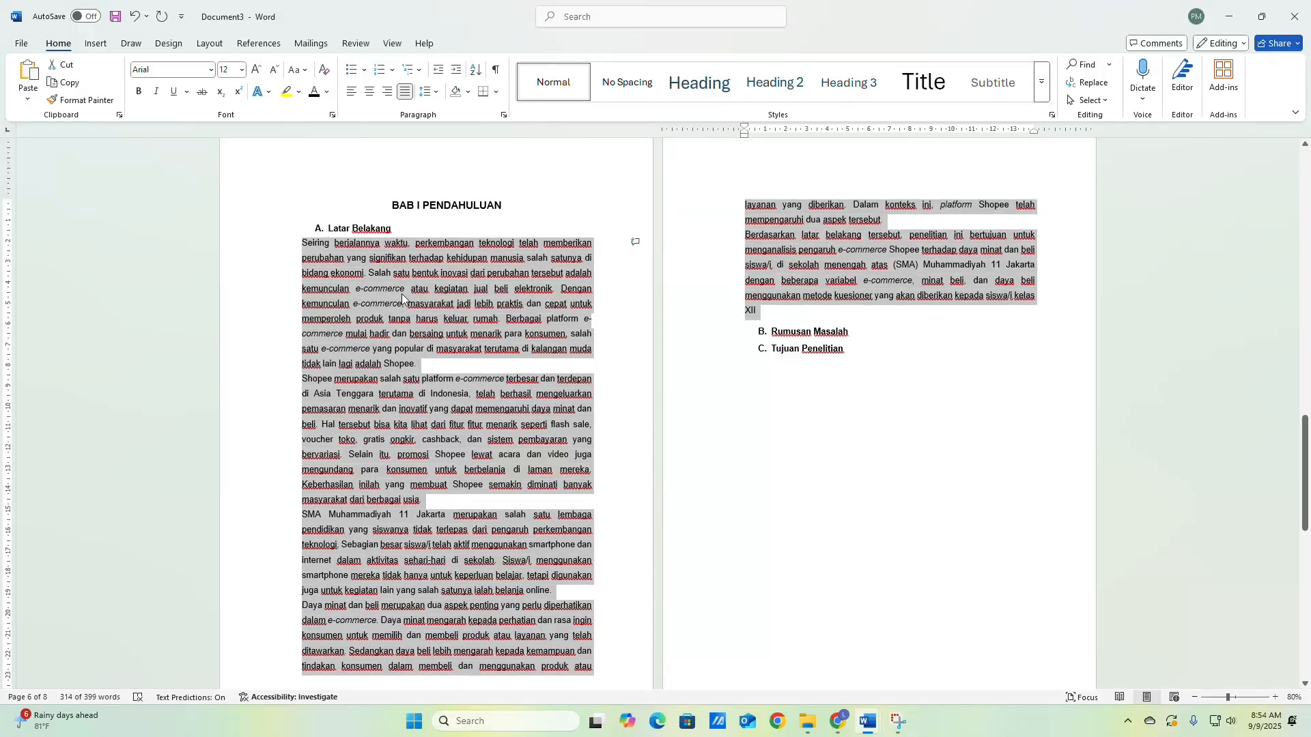
scroll(390, 599, down, 4)
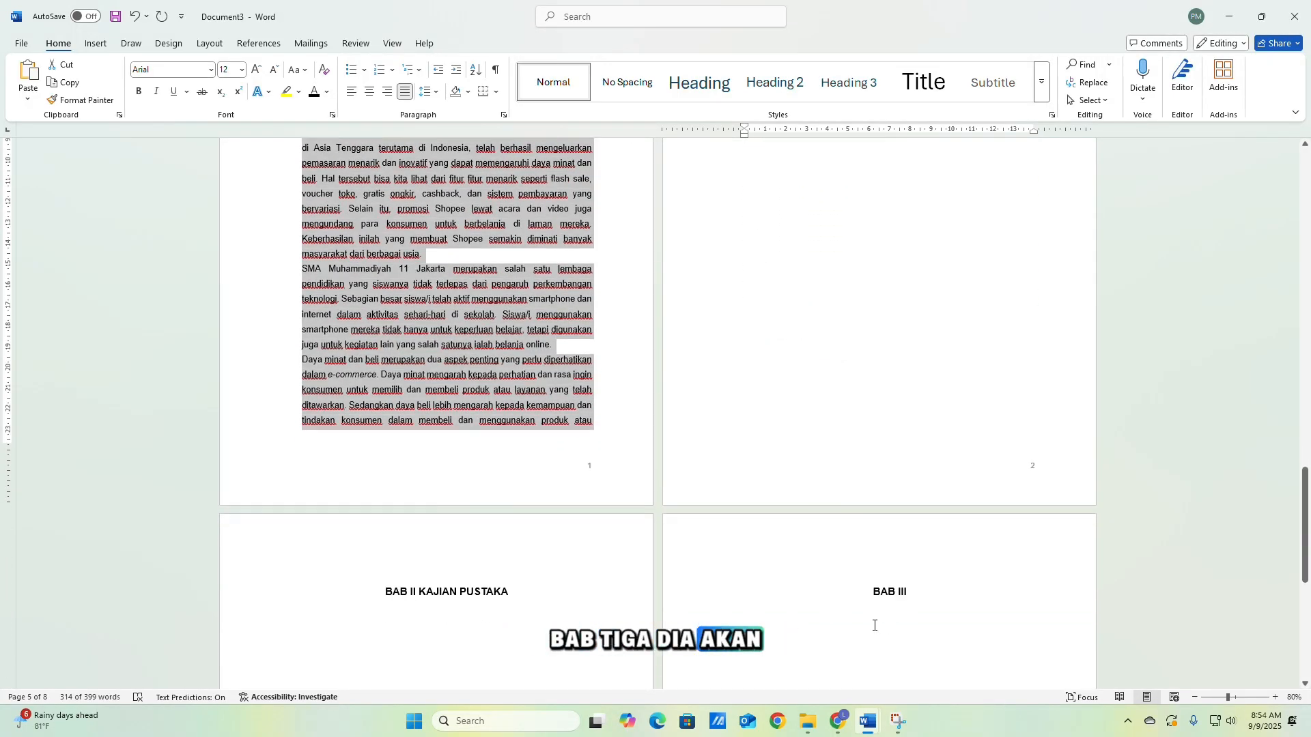
scroll(922, 533, down, 2)
scroll(731, 530, up, 4)
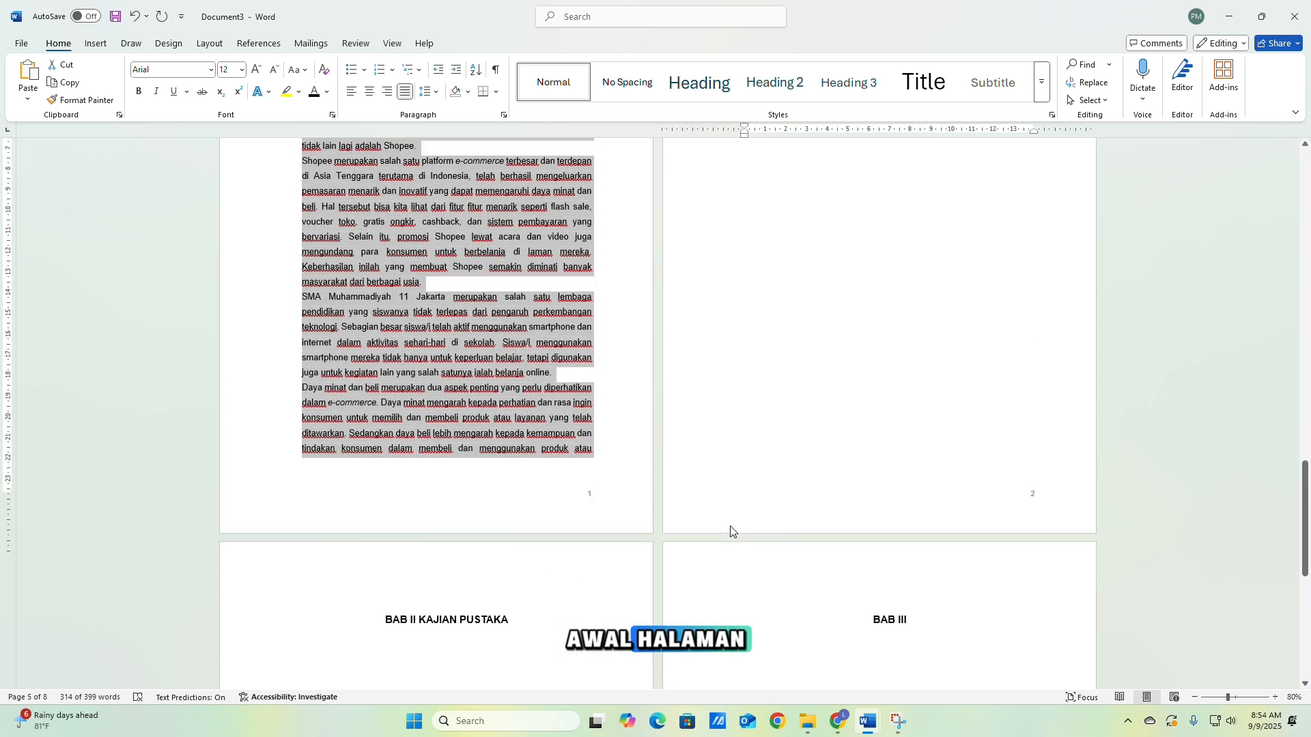
scroll(844, 448, up, 1)
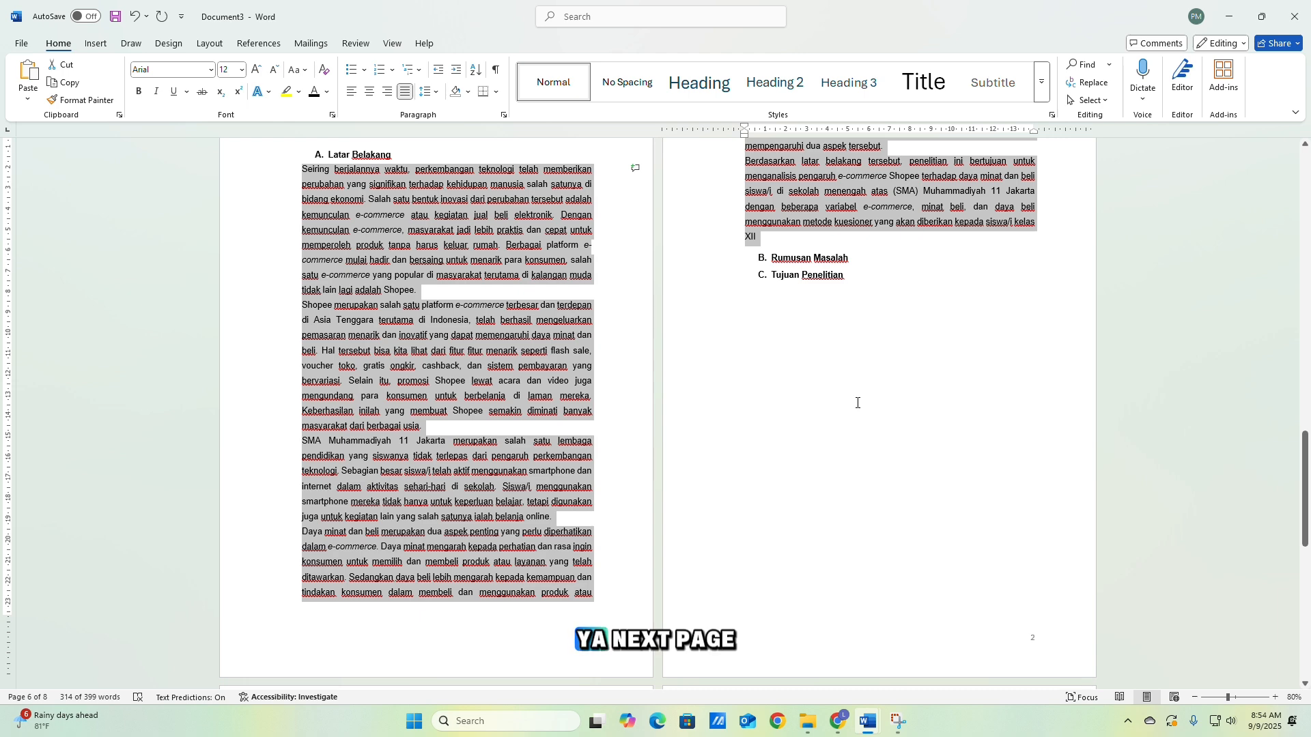
scroll(858, 403, up, 2)
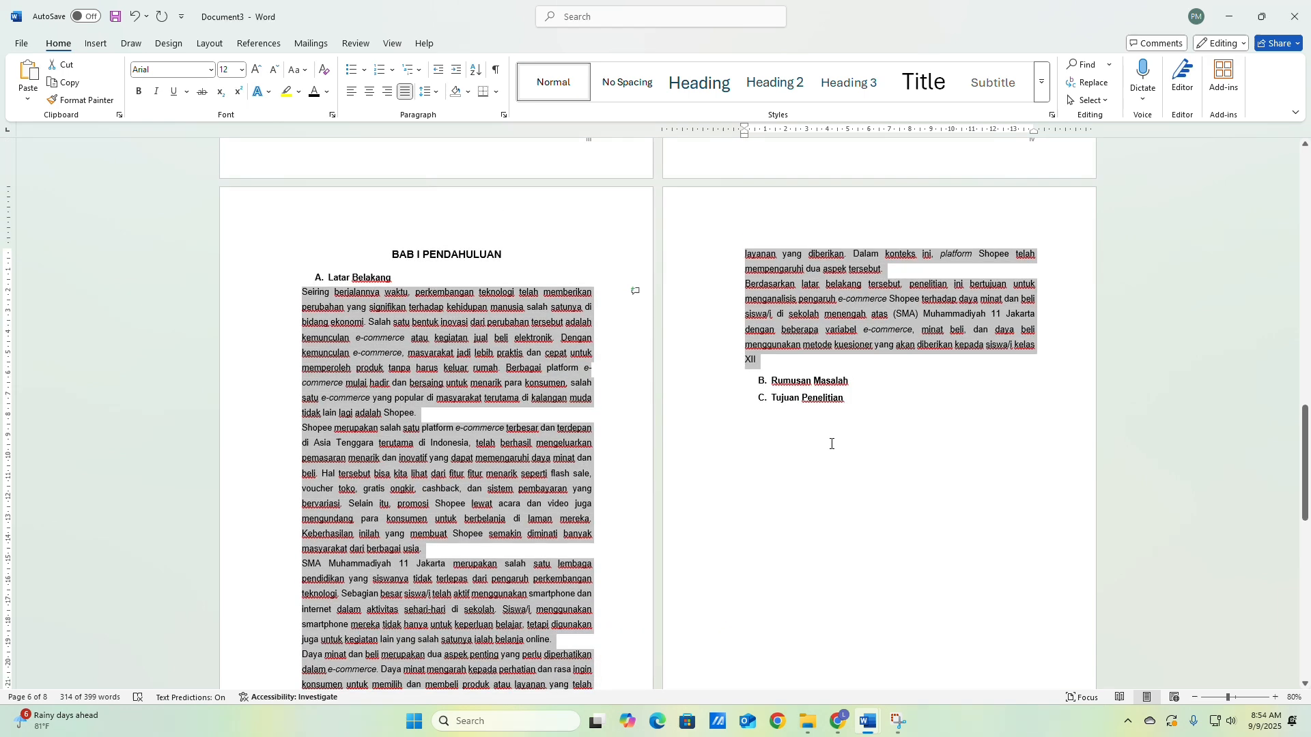
Place the cursor after the Rumusan Masalah subheading and review the page numbering between the cover, front matter and BAB I.
click(787, 368)
click(869, 381)
scroll(869, 383, up, 5)
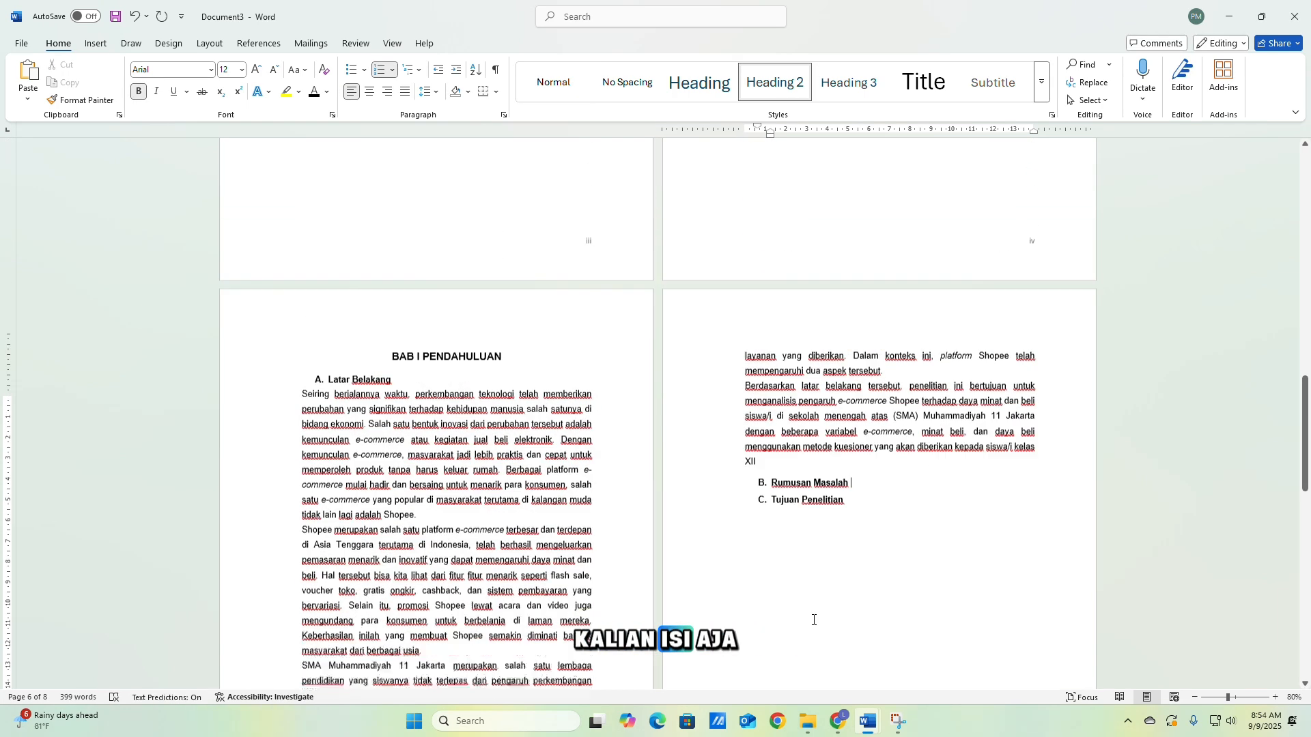
scroll(818, 624, up, 10)
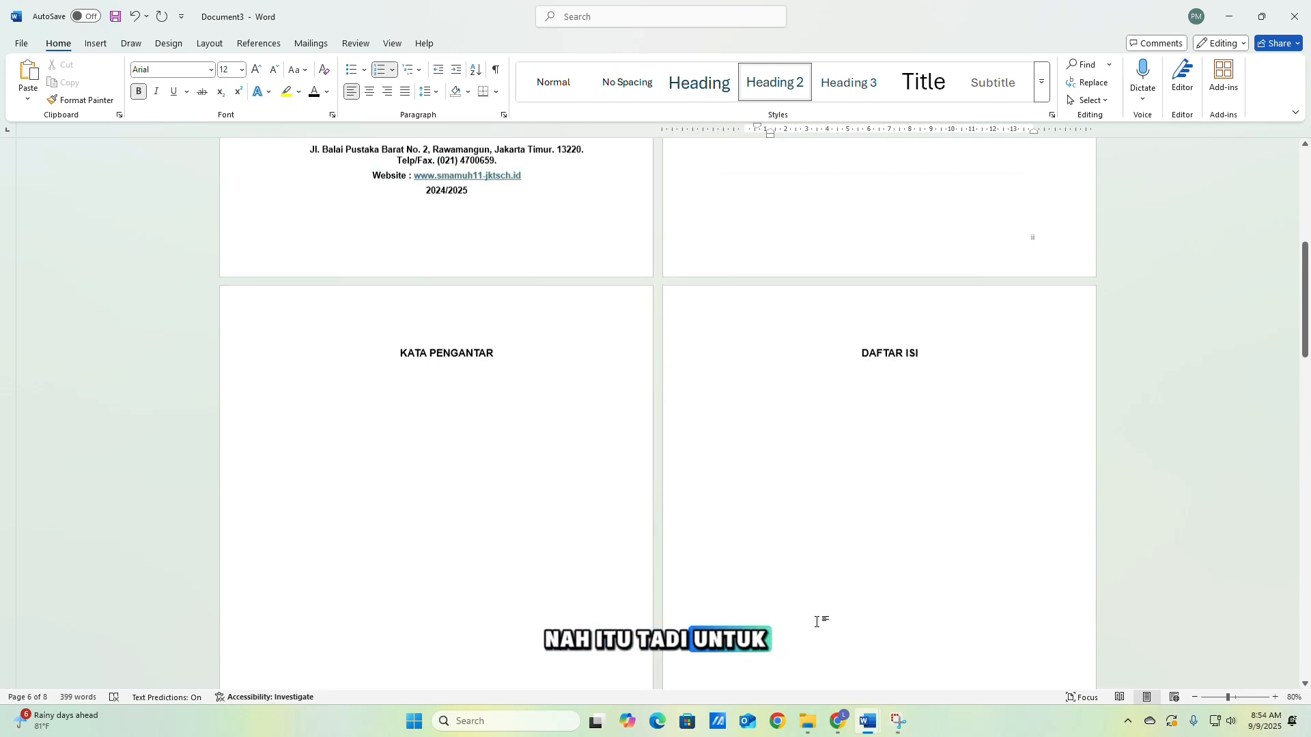
scroll(819, 639, down, 8)
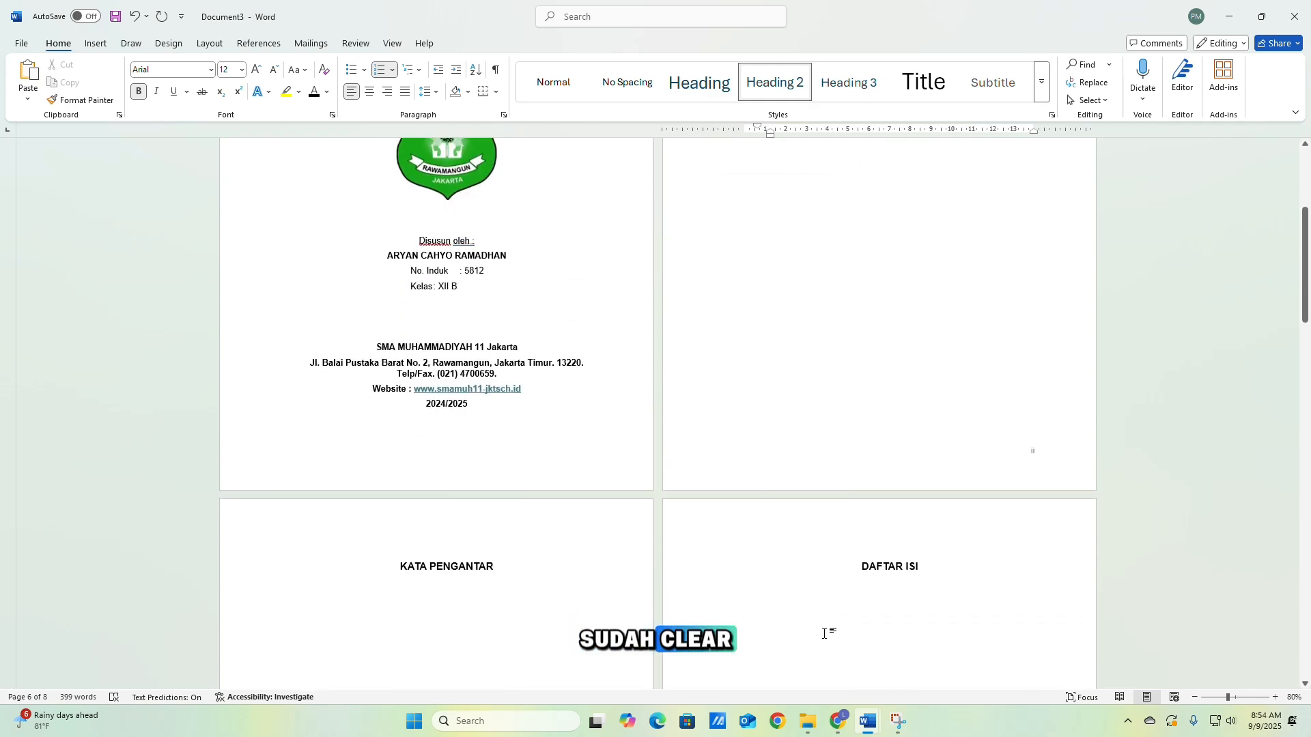
scroll(840, 615, down, 15)
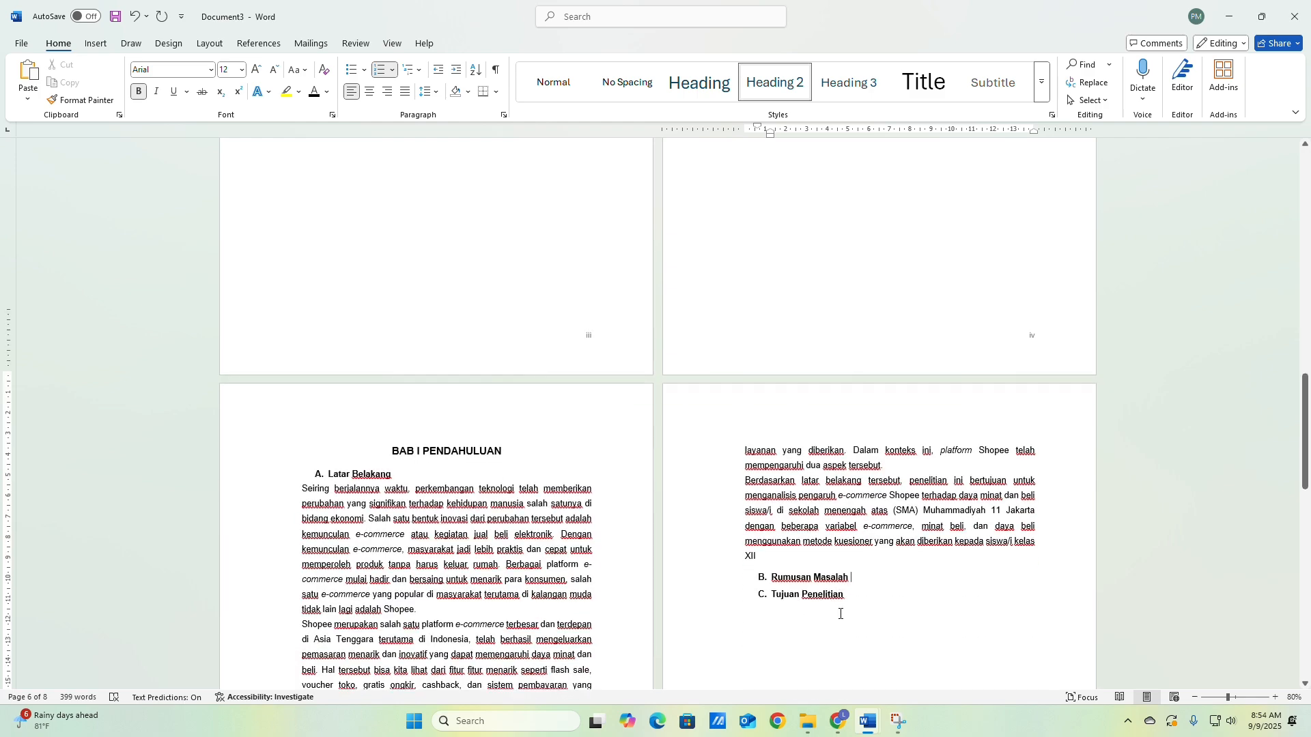
scroll(842, 612, up, 7)
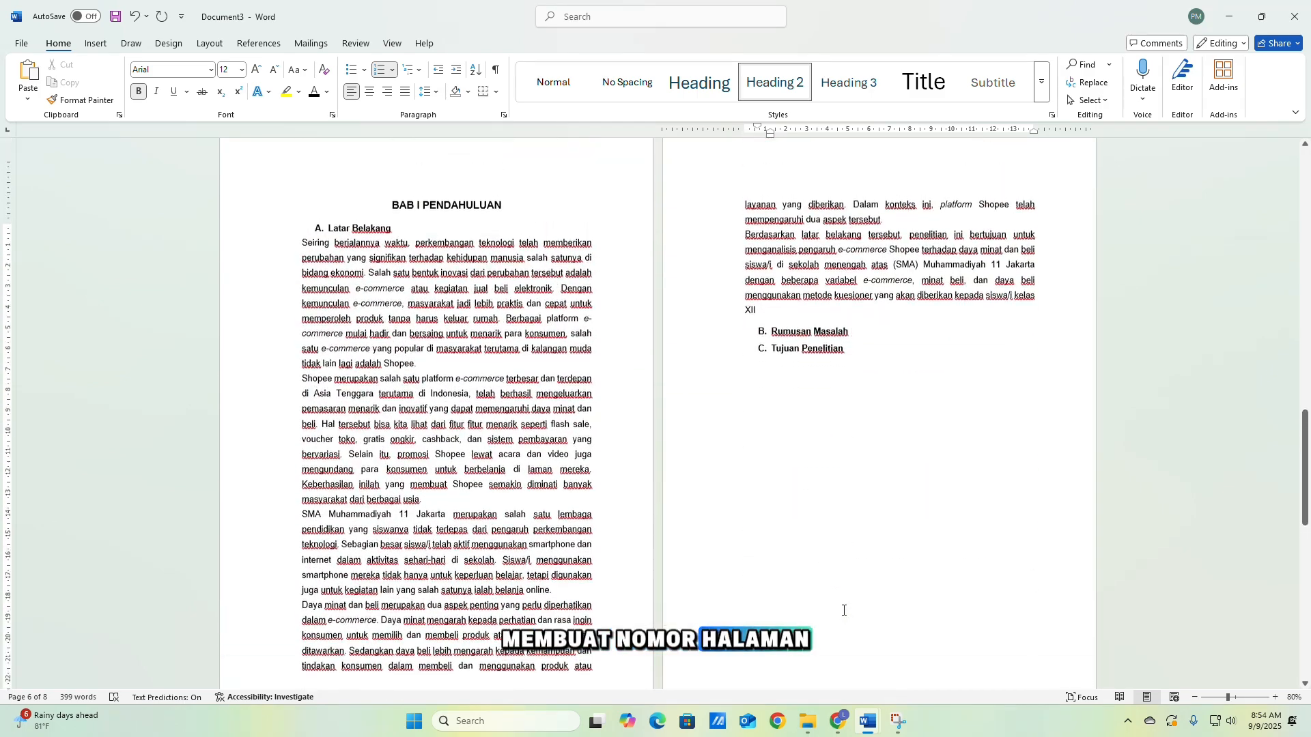
scroll(844, 609, up, 2)
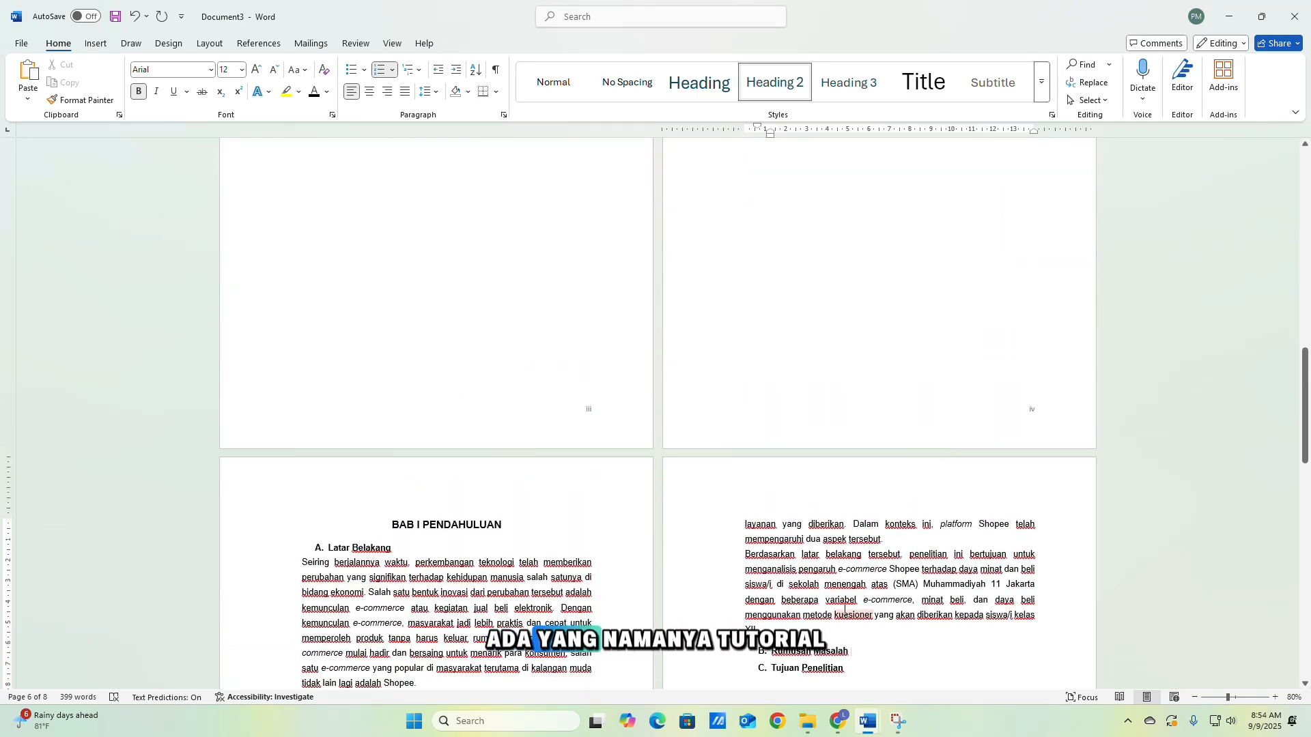
scroll(845, 610, up, 9)
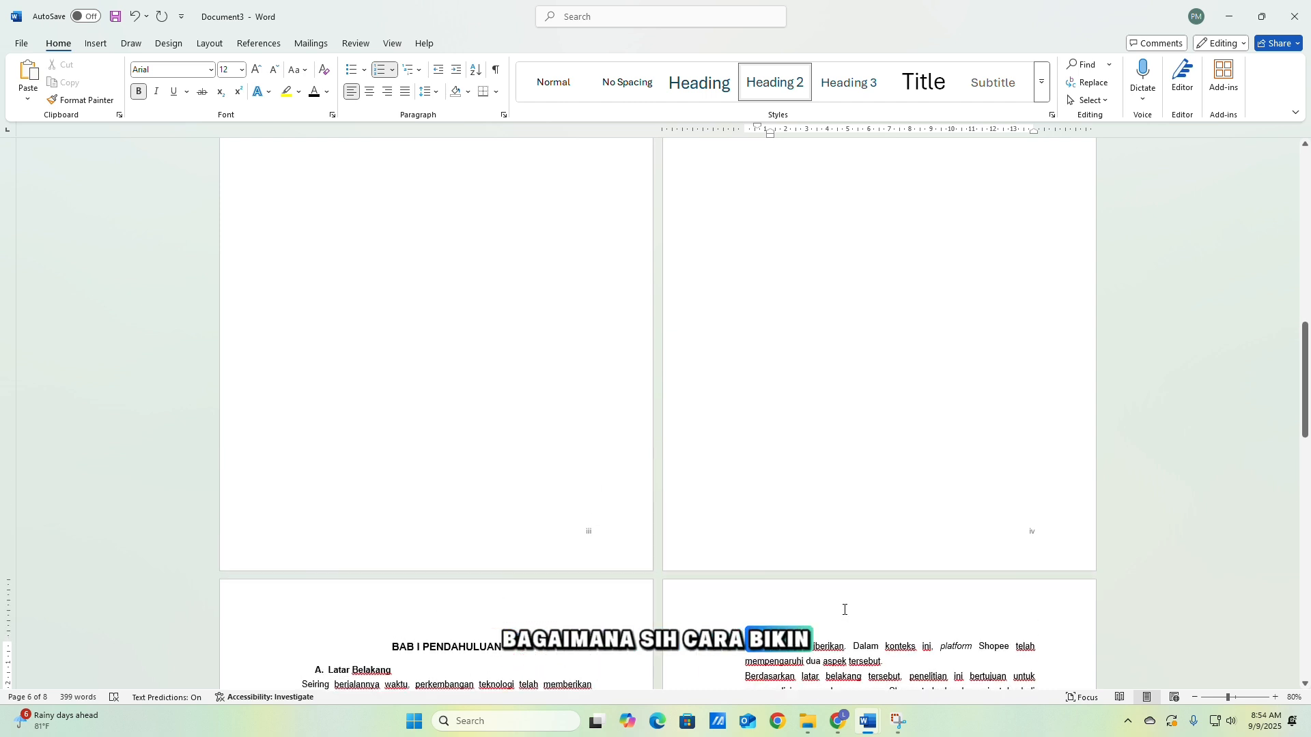
Add a manual COVER entry followed by a row of dots across the line beneath the DAFTAR ISI heading.
click(889, 248)
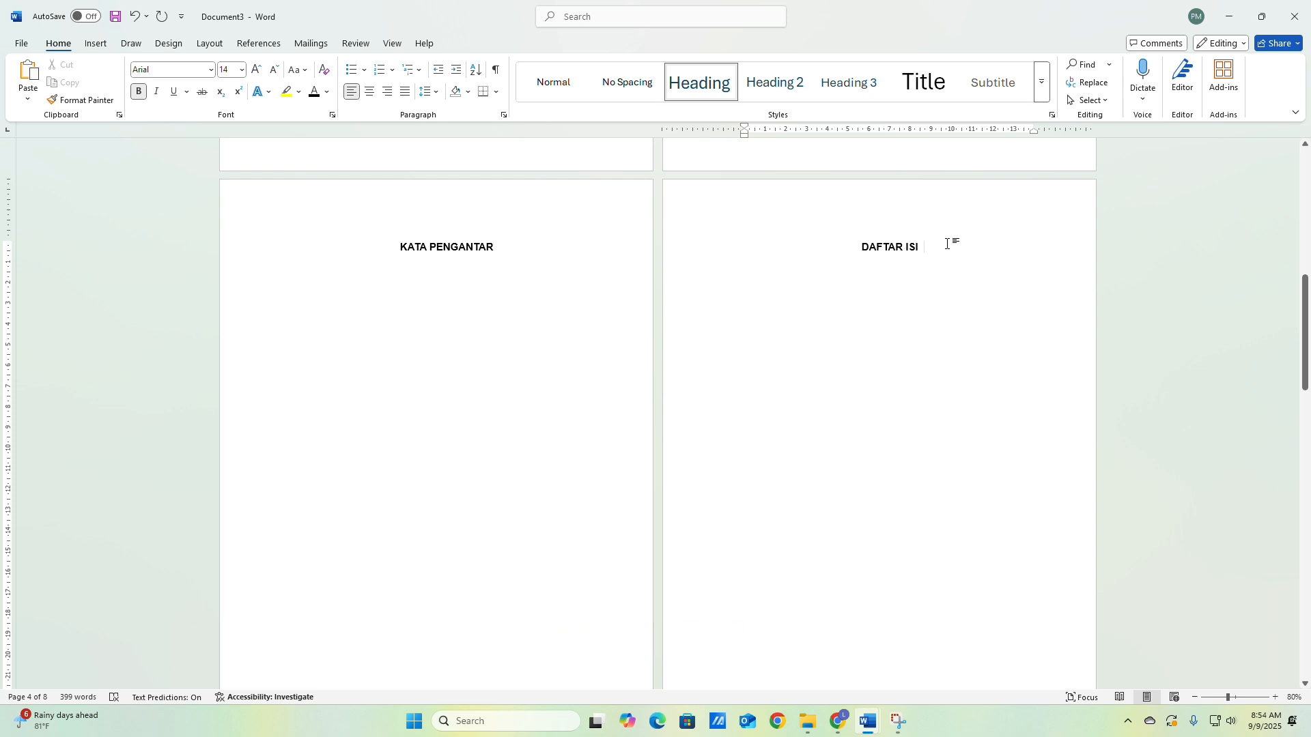
key(Return)
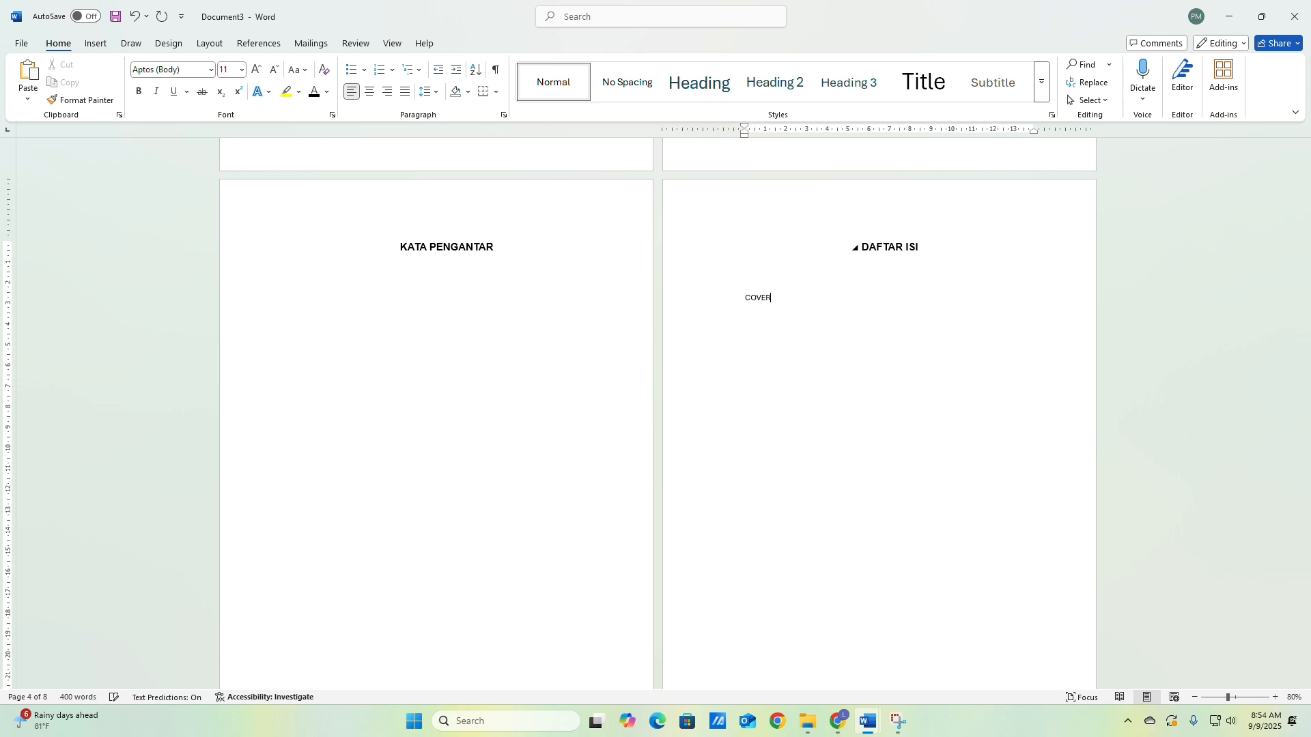
text(......)
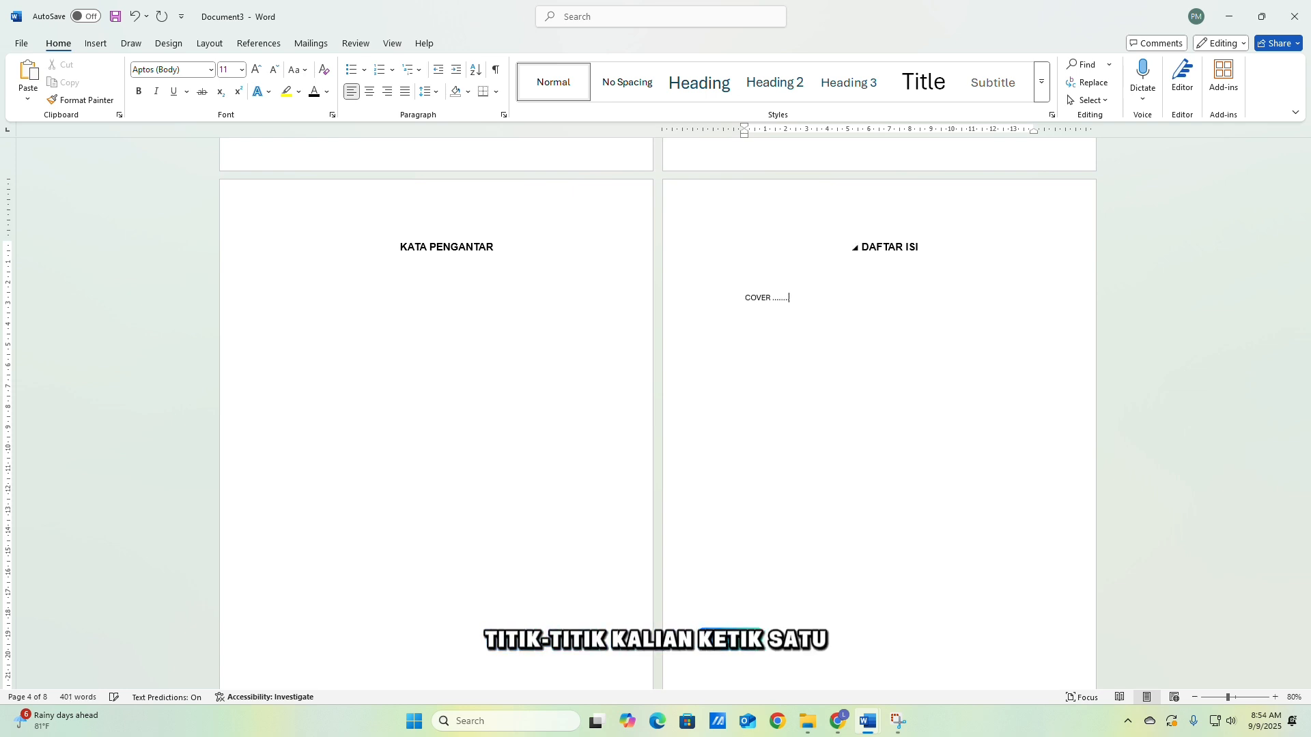
text(....................................................................................)
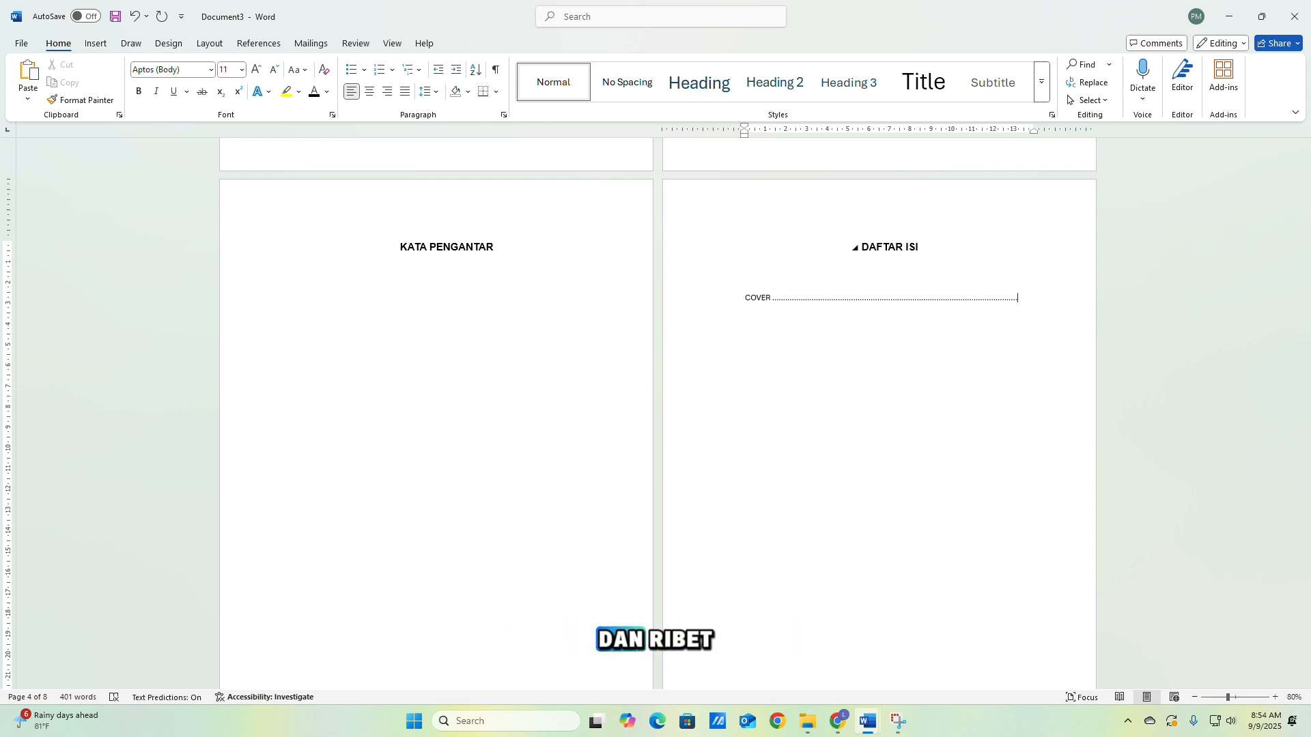
Try to delete the dotted COVER entry together with the break after it under DAFTAR ISI, and undo the deletion.
scroll(873, 351, down, 5)
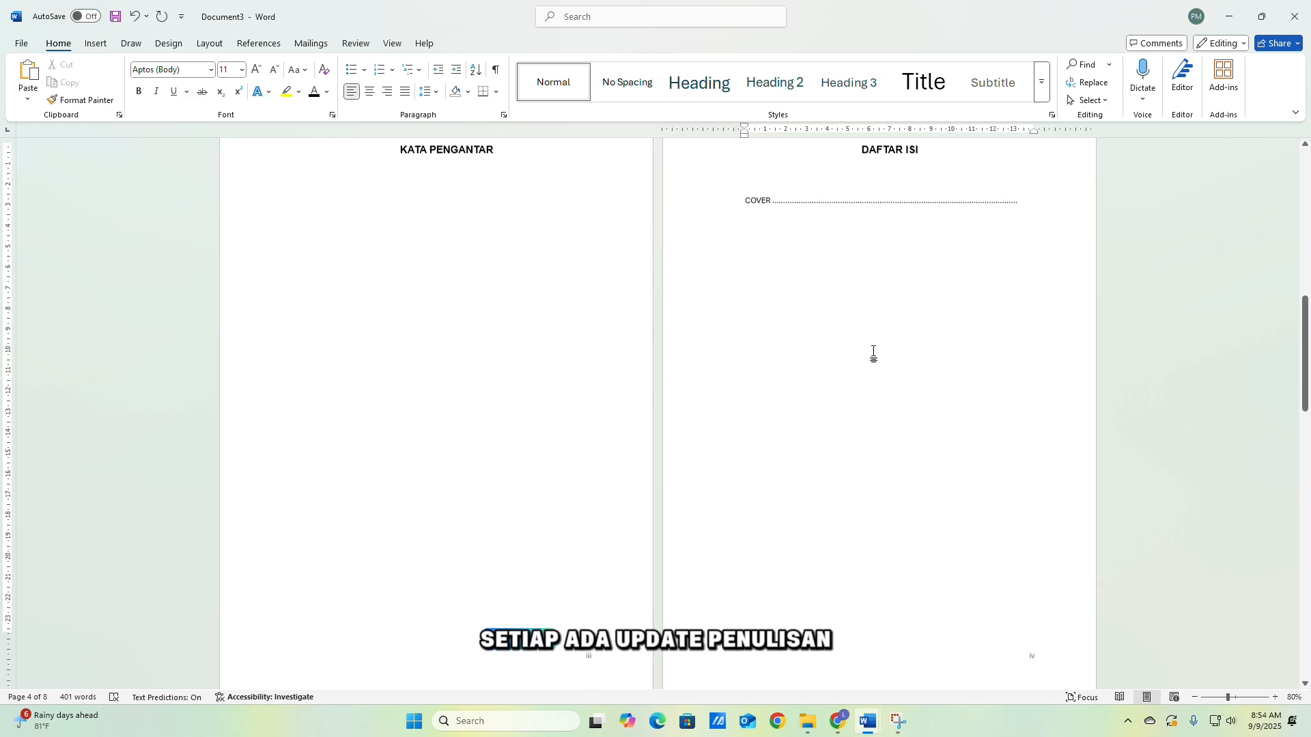
scroll(873, 352, down, 3)
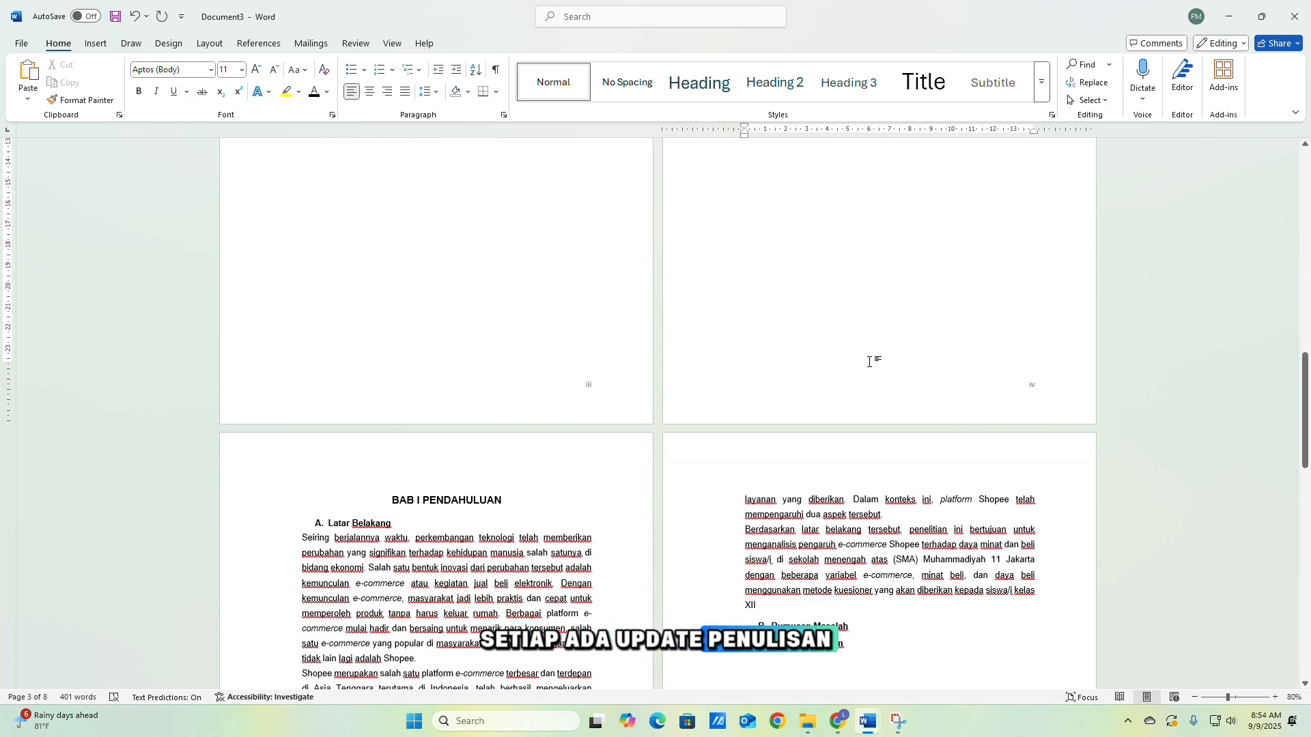
scroll(896, 377, down, 3)
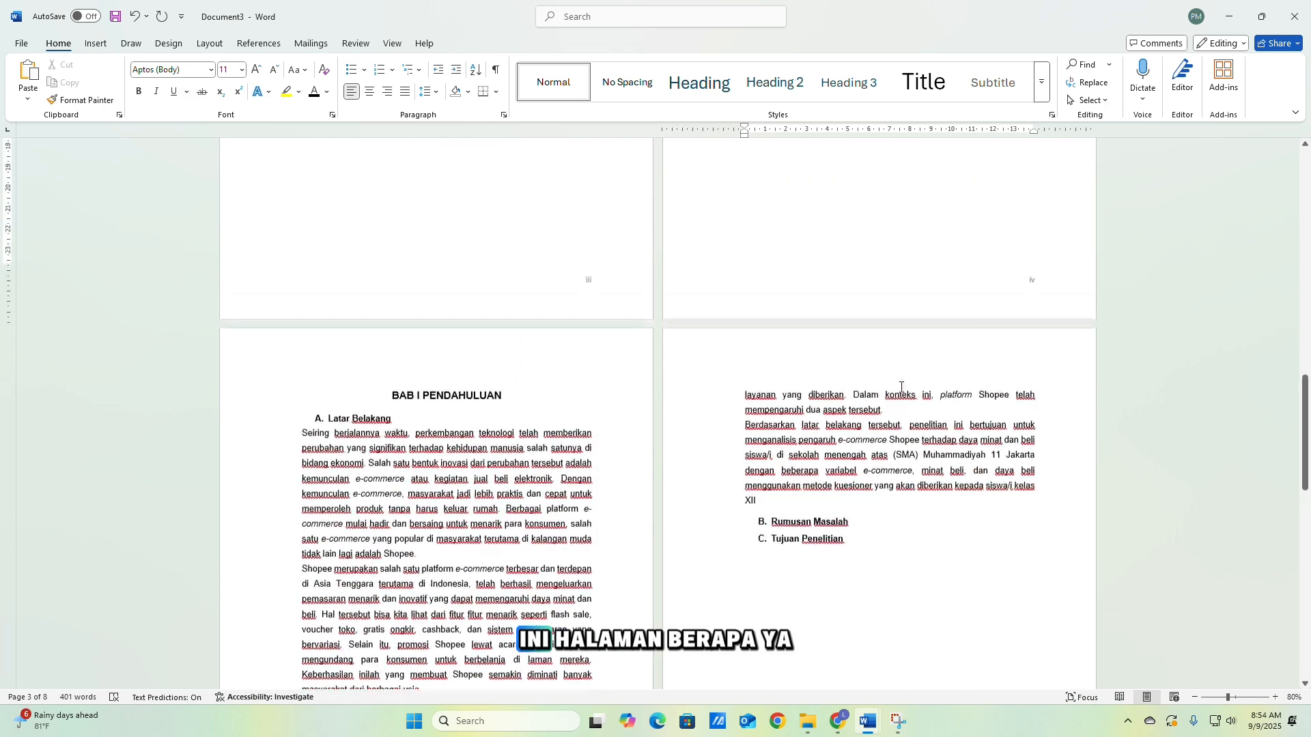
scroll(902, 380, up, 16)
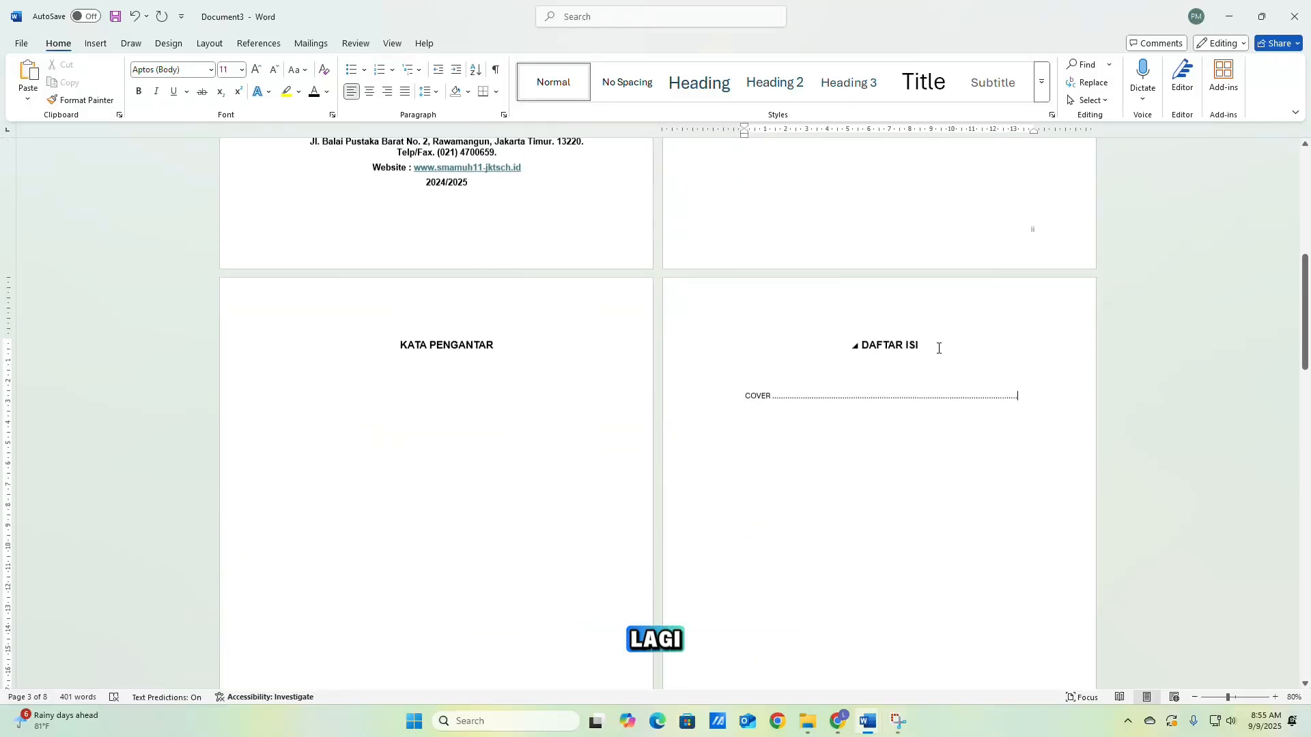
drag(1020, 399, 758, 407)
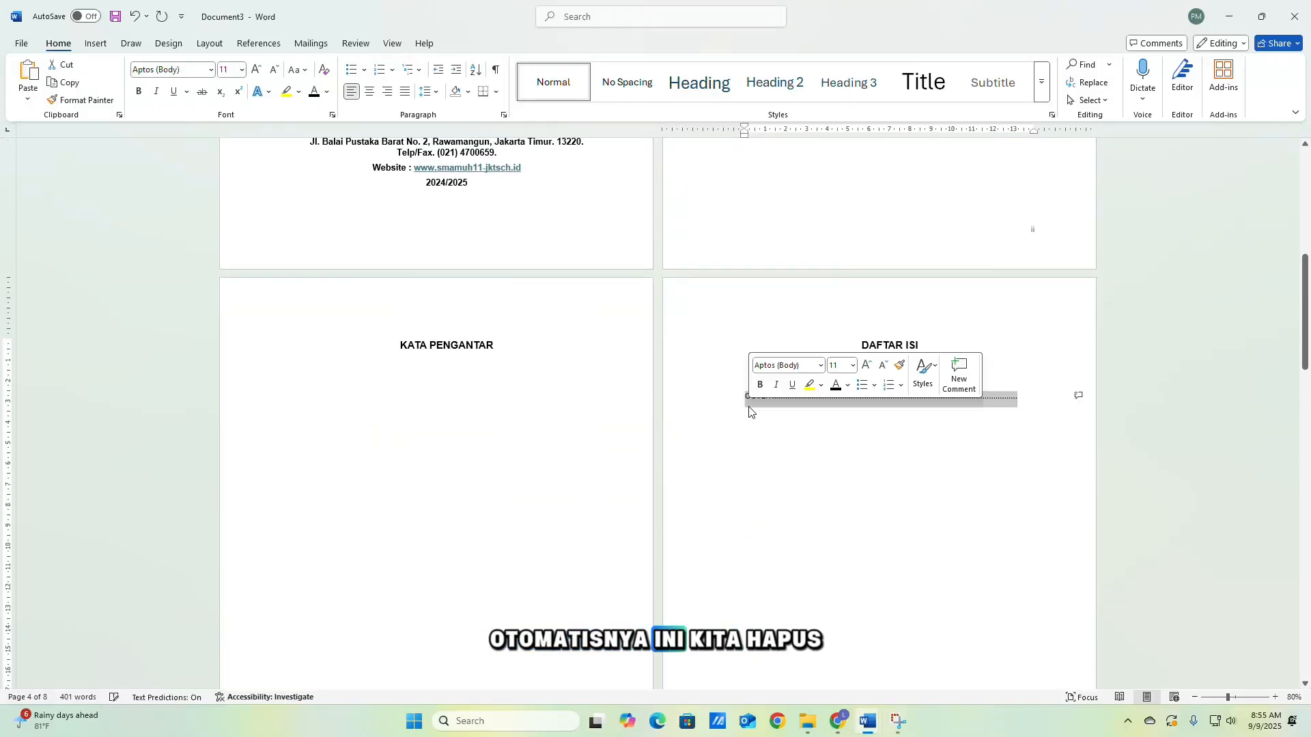
key(Delete)
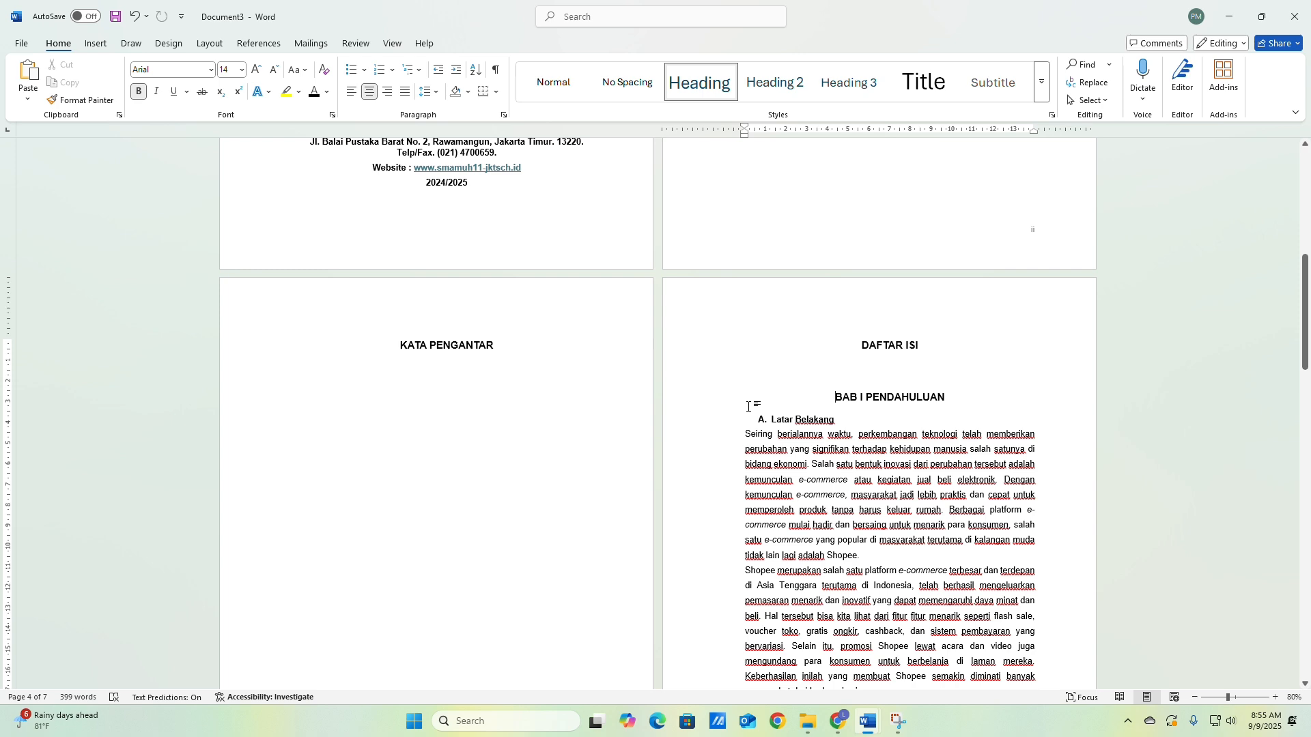
key(ctrl+z)
Delete the dotted COVER entry and the break after it beneath the DAFTAR ISI heading.
click(748, 399)
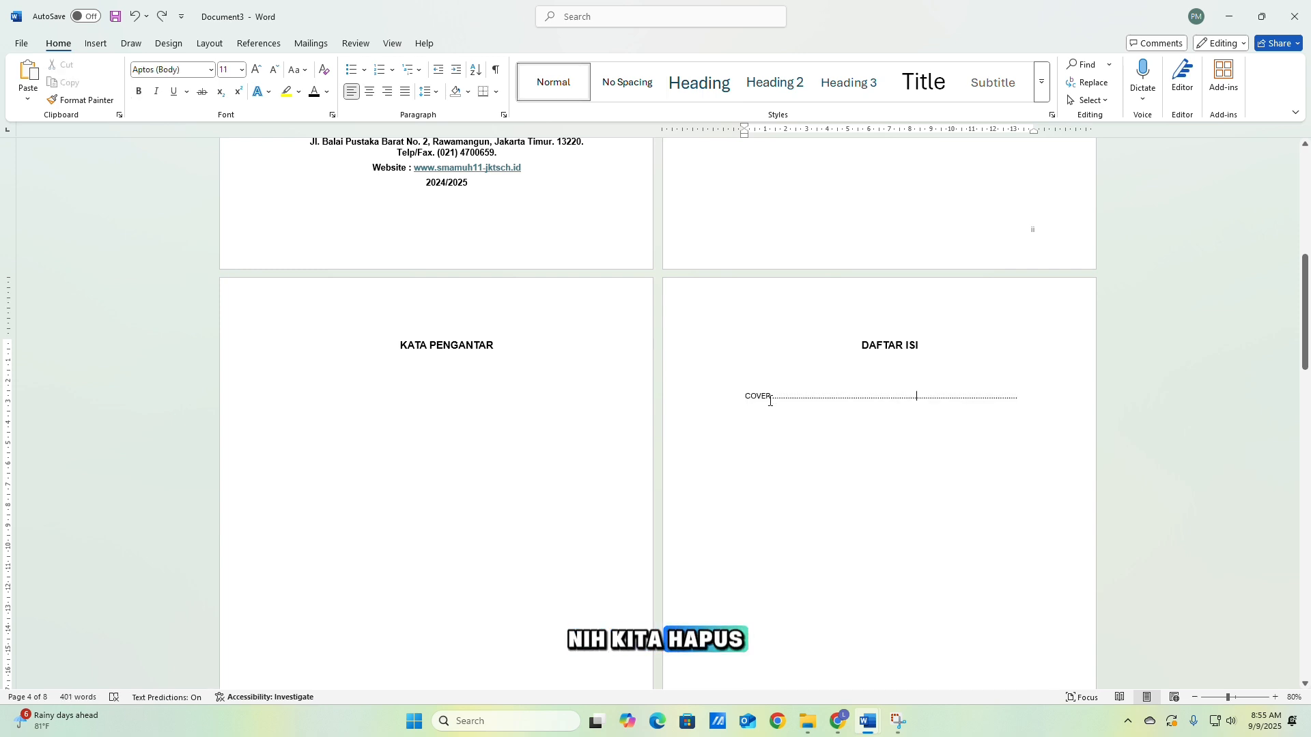
drag(748, 399, 972, 396)
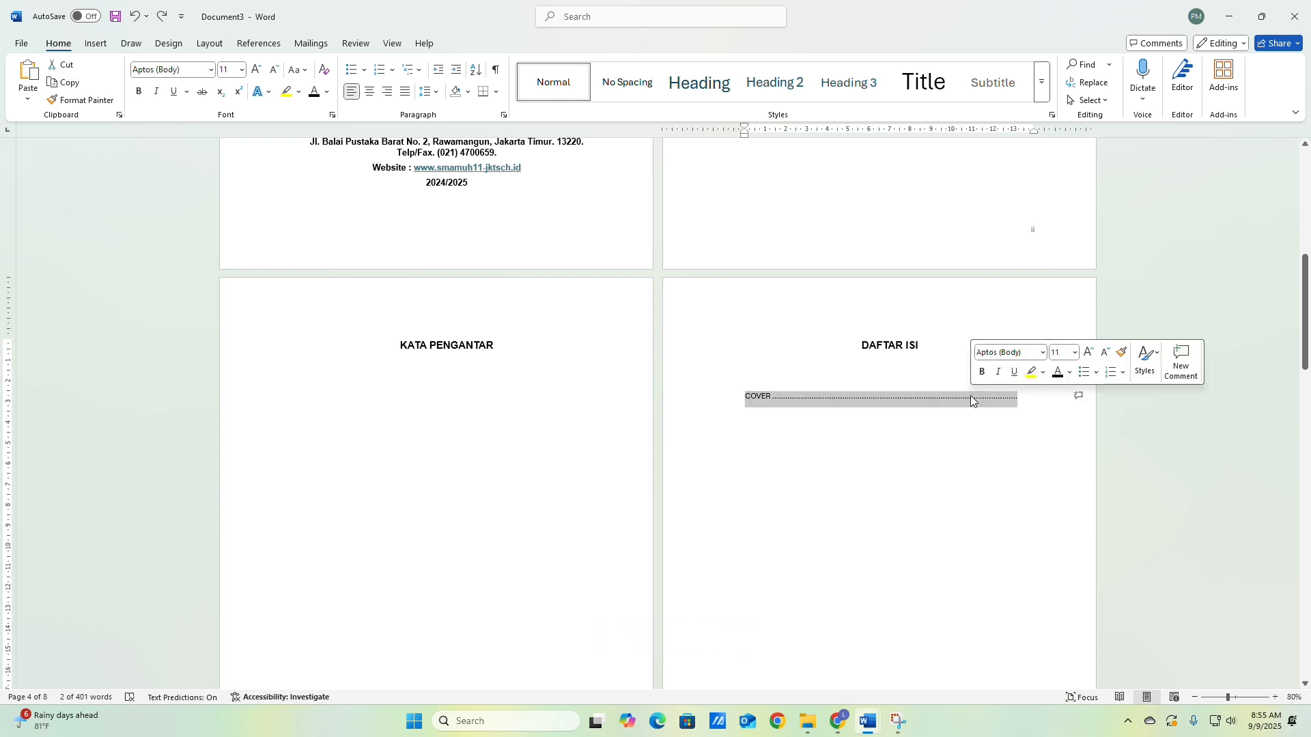
key(Delete)
key(Delete)
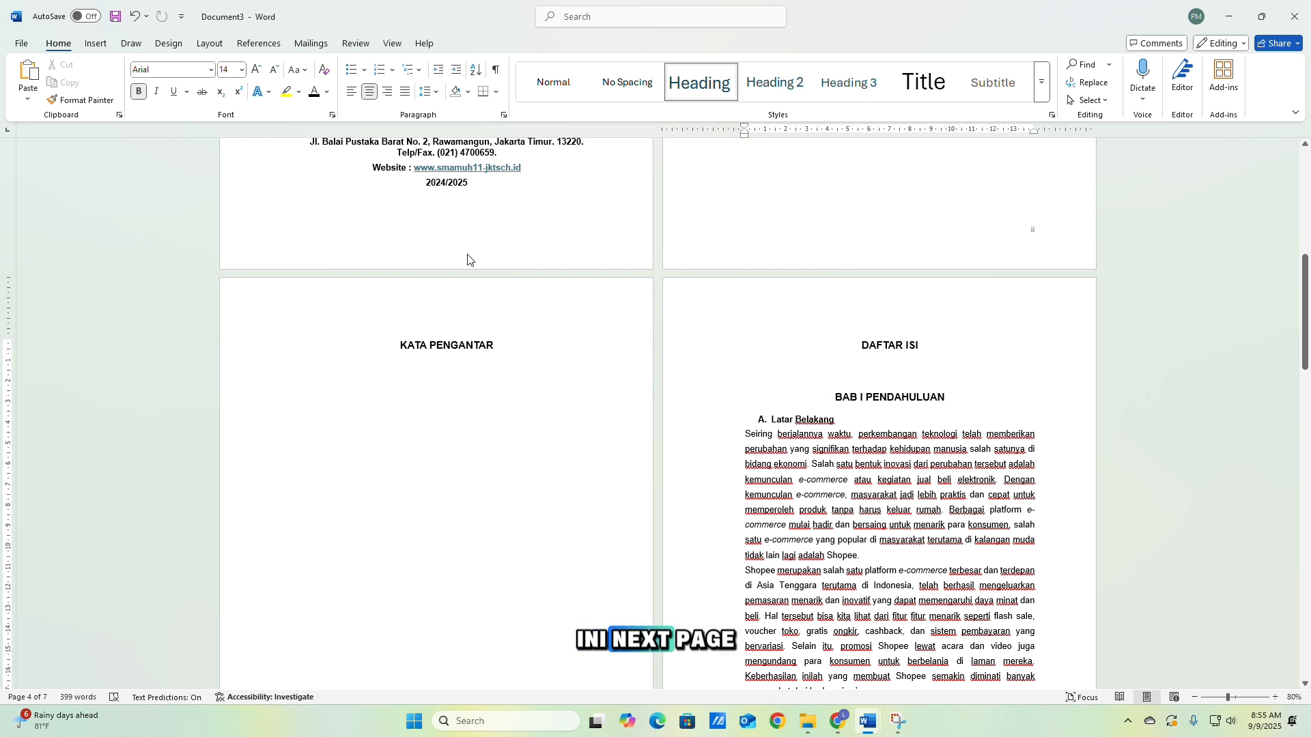
Insert a Next Page section break directly before the BAB I PENDAHULUAN heading.
click(212, 45)
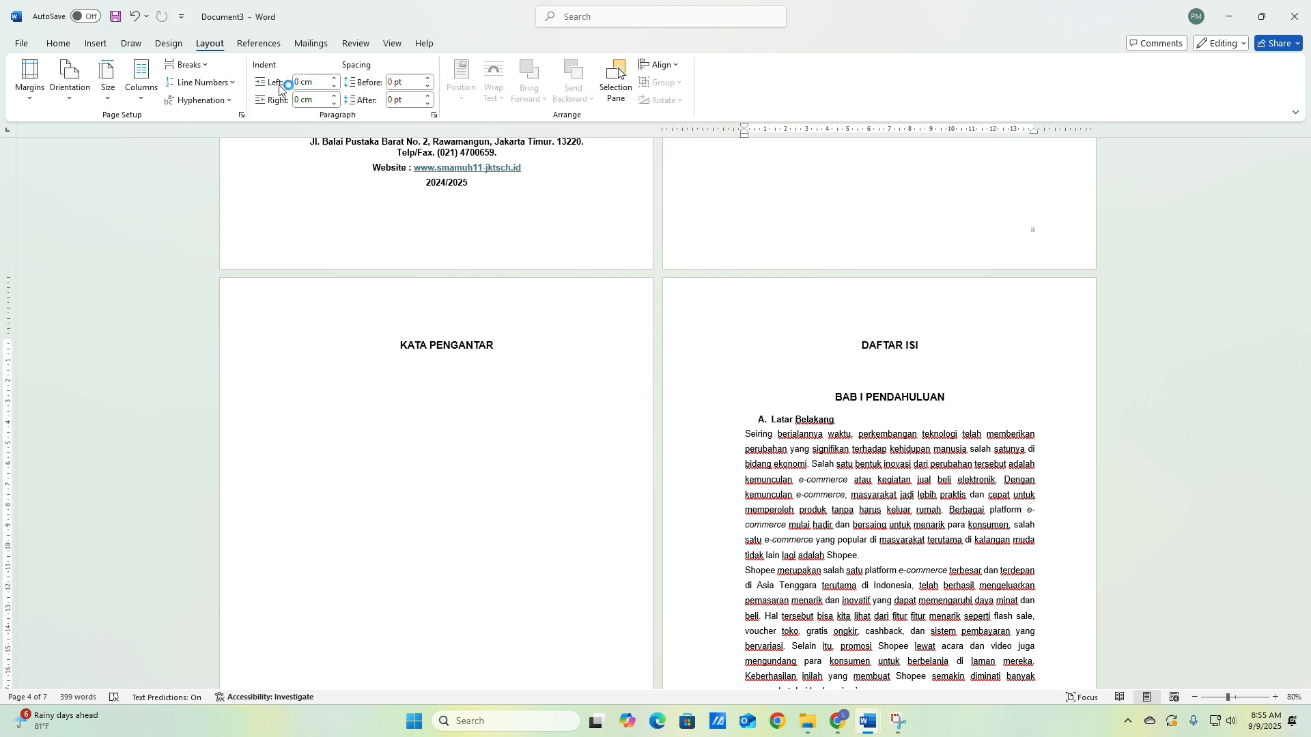
click(186, 64)
click(251, 263)
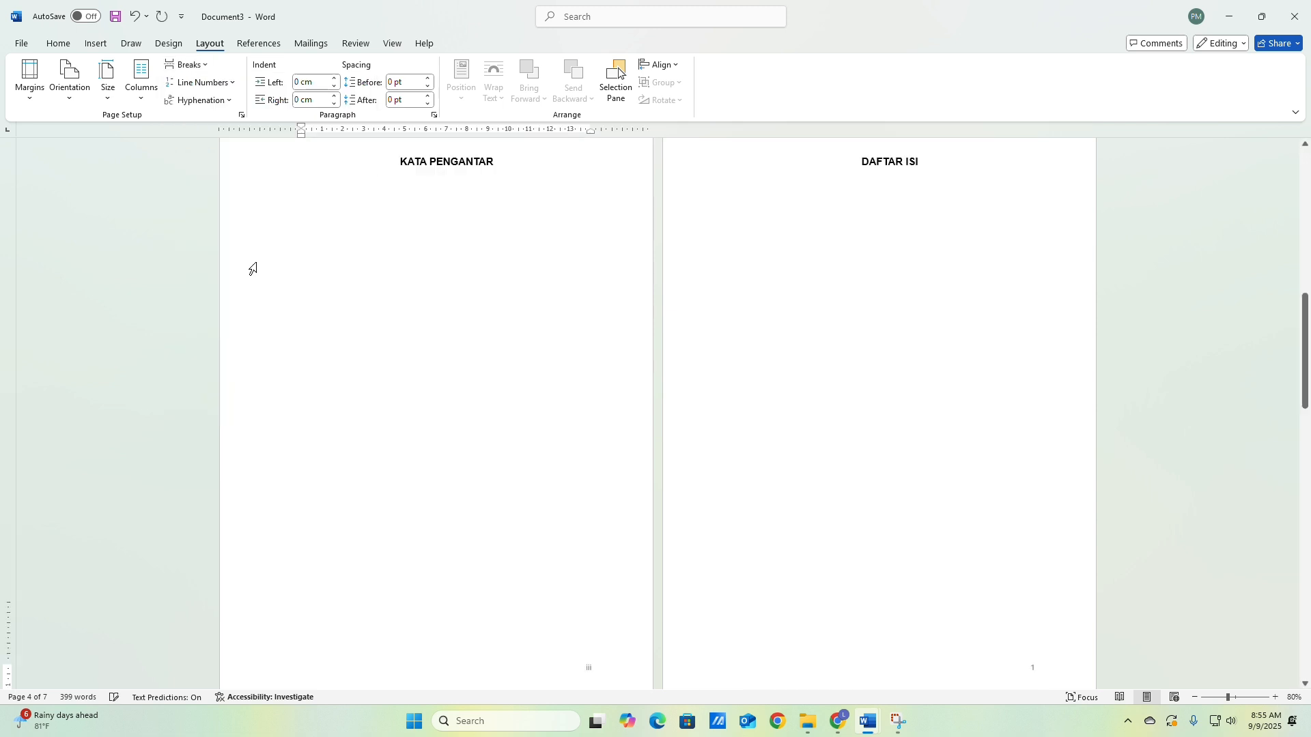
scroll(878, 410, up, 2)
Insert the Automatic Table 1 table of contents on the empty line beneath the DAFTAR ISI heading.
click(863, 338)
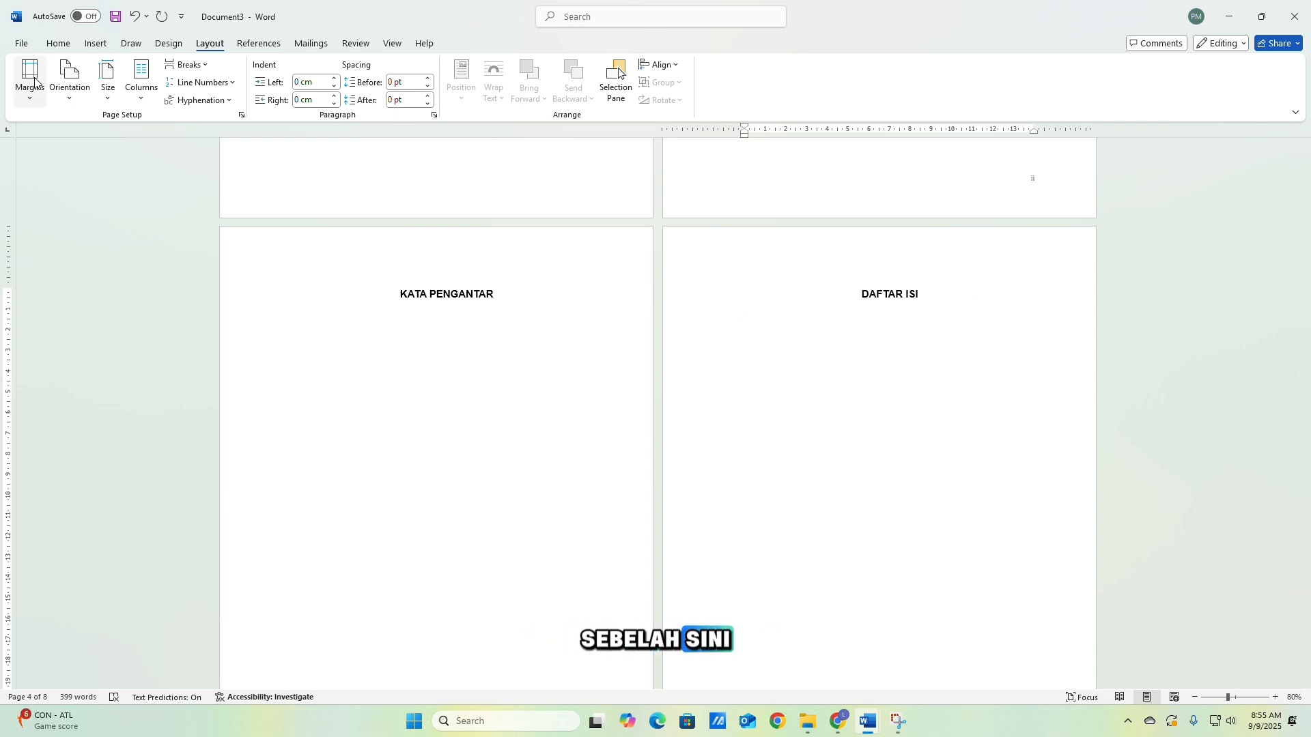
click(256, 44)
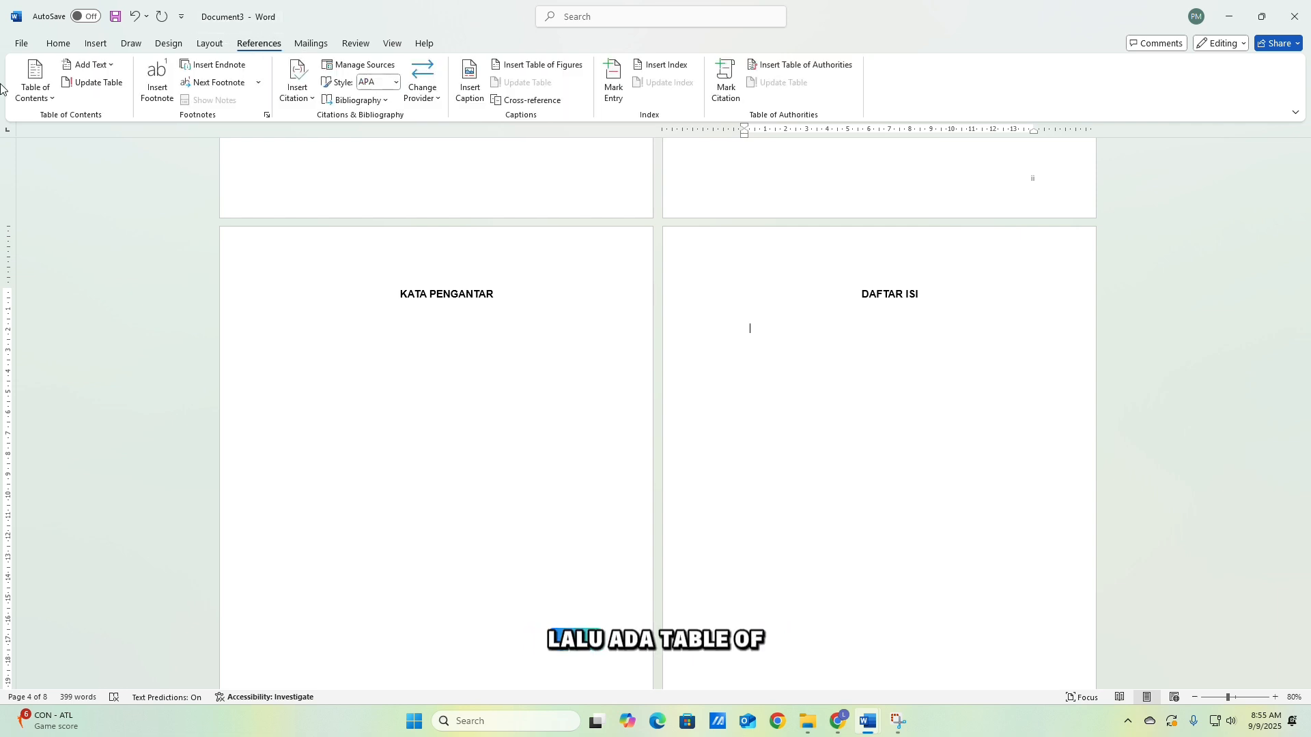
click(27, 102)
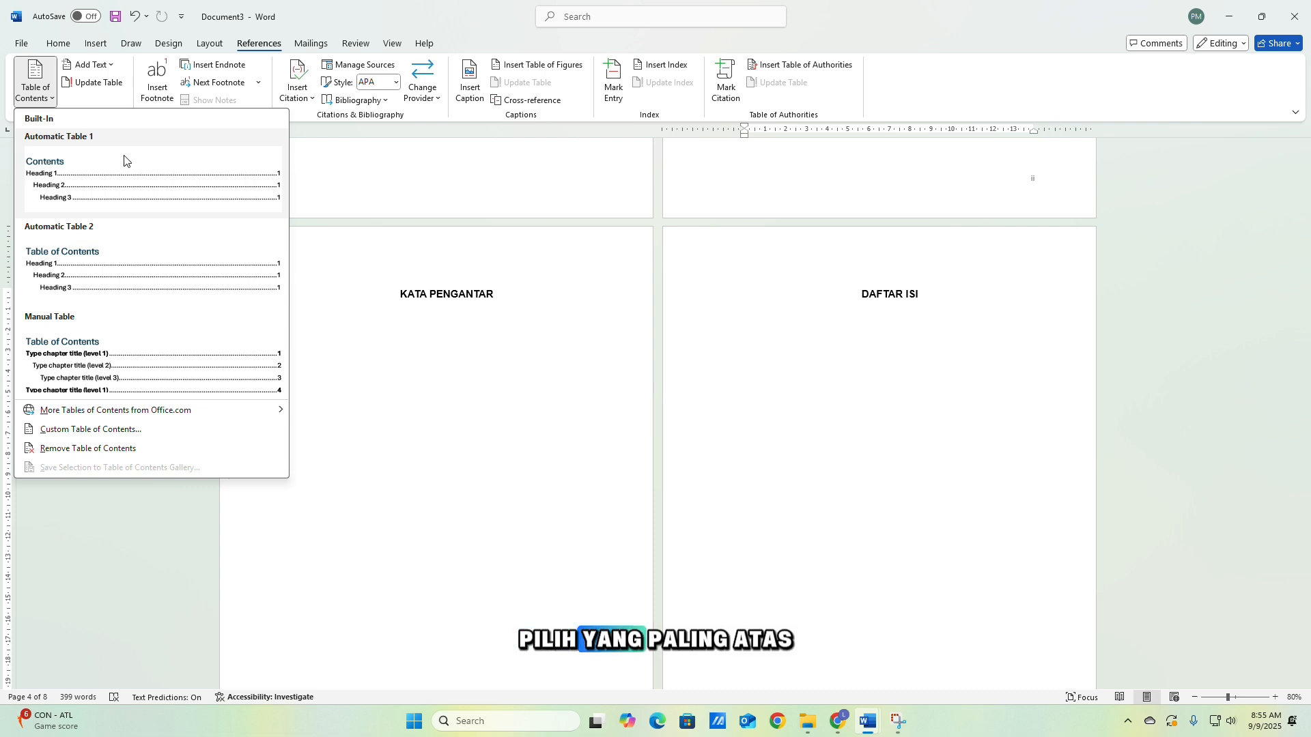
click(112, 182)
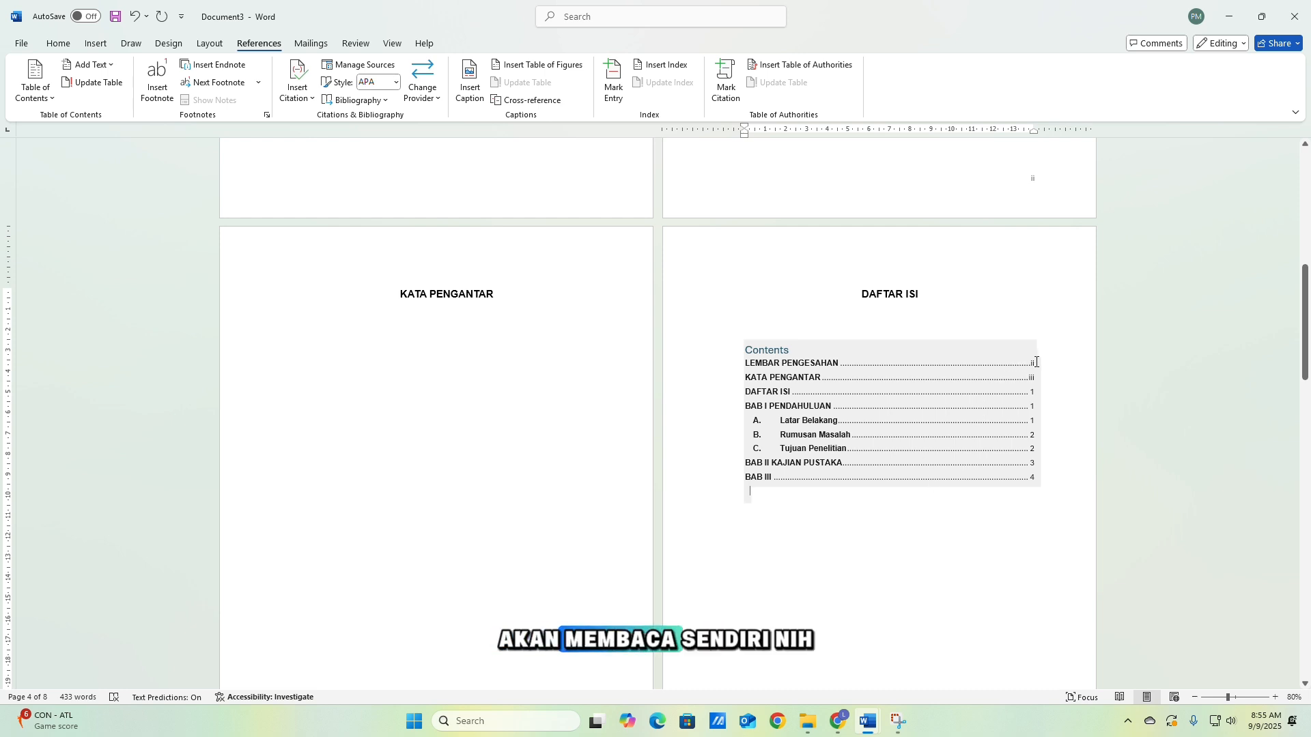
Compare the LEMBAR PENGESAHAN page number in the table of contents with the number on its actual page.
click(792, 362)
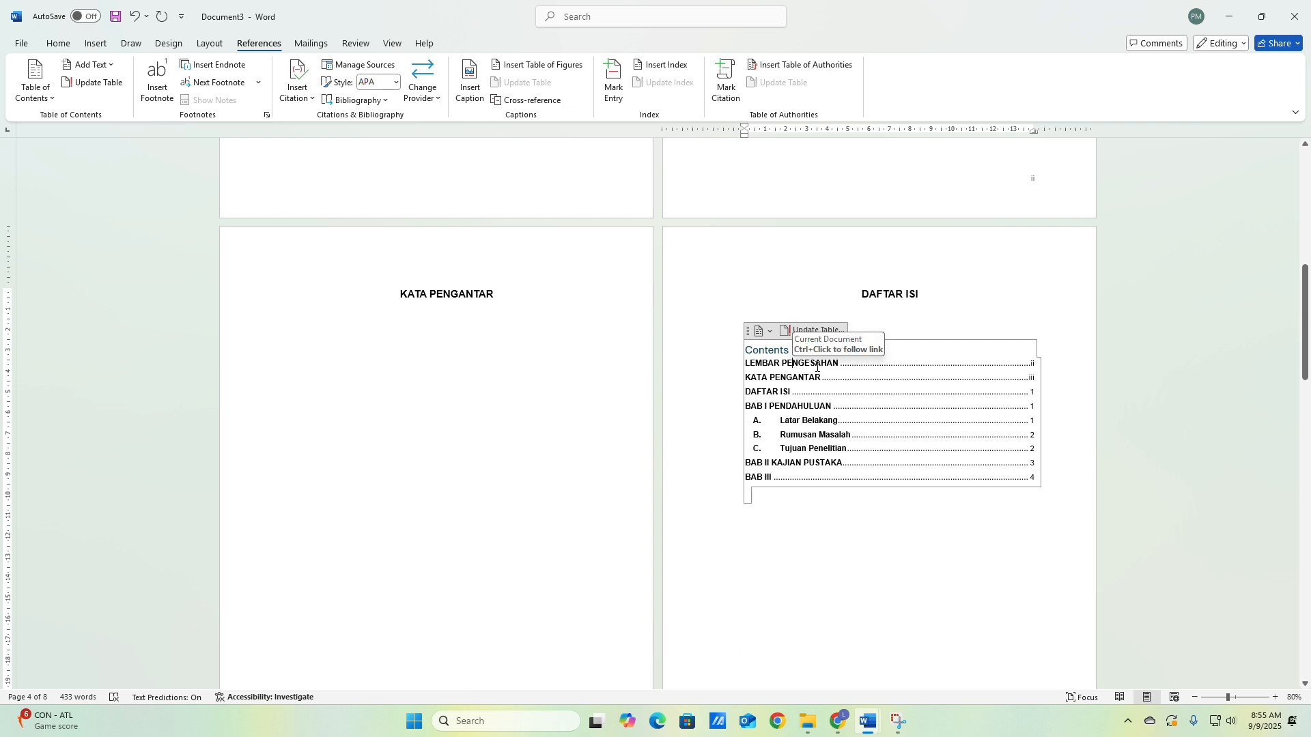
scroll(983, 372, up, 6)
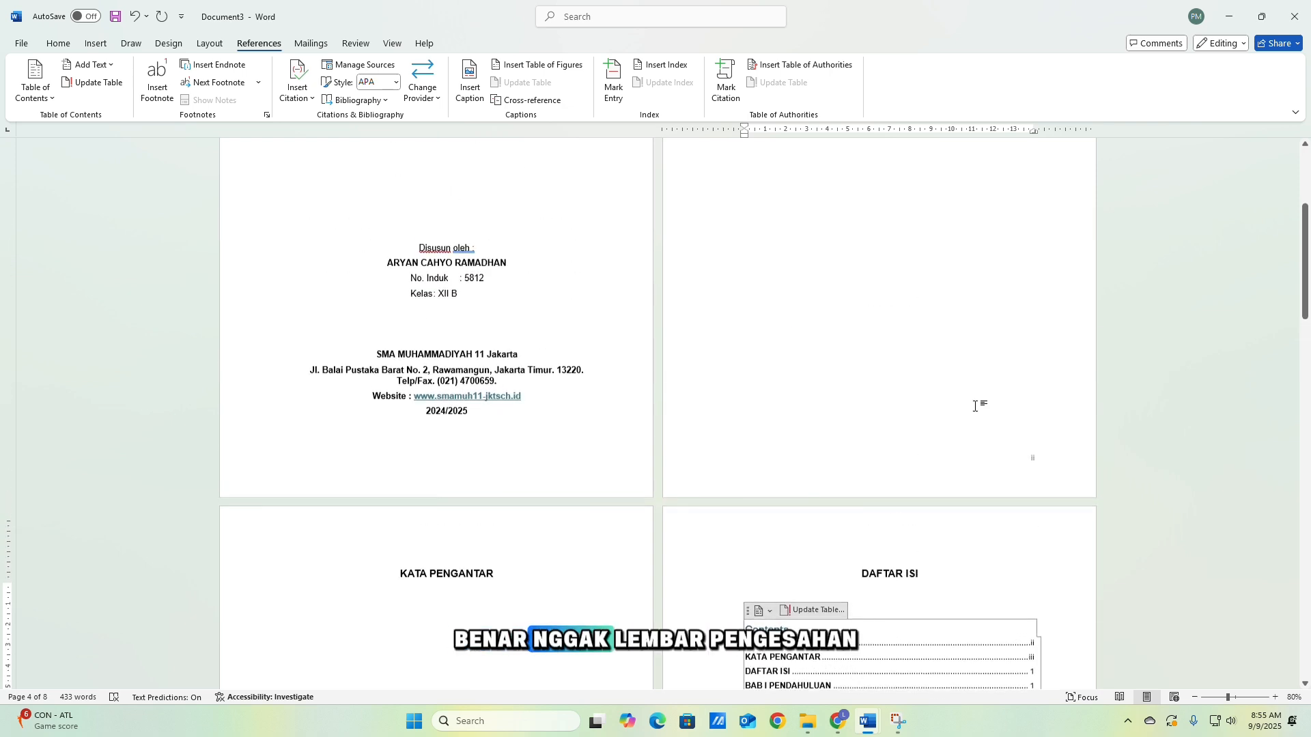
scroll(973, 416, up, 2)
scroll(974, 416, down, 4)
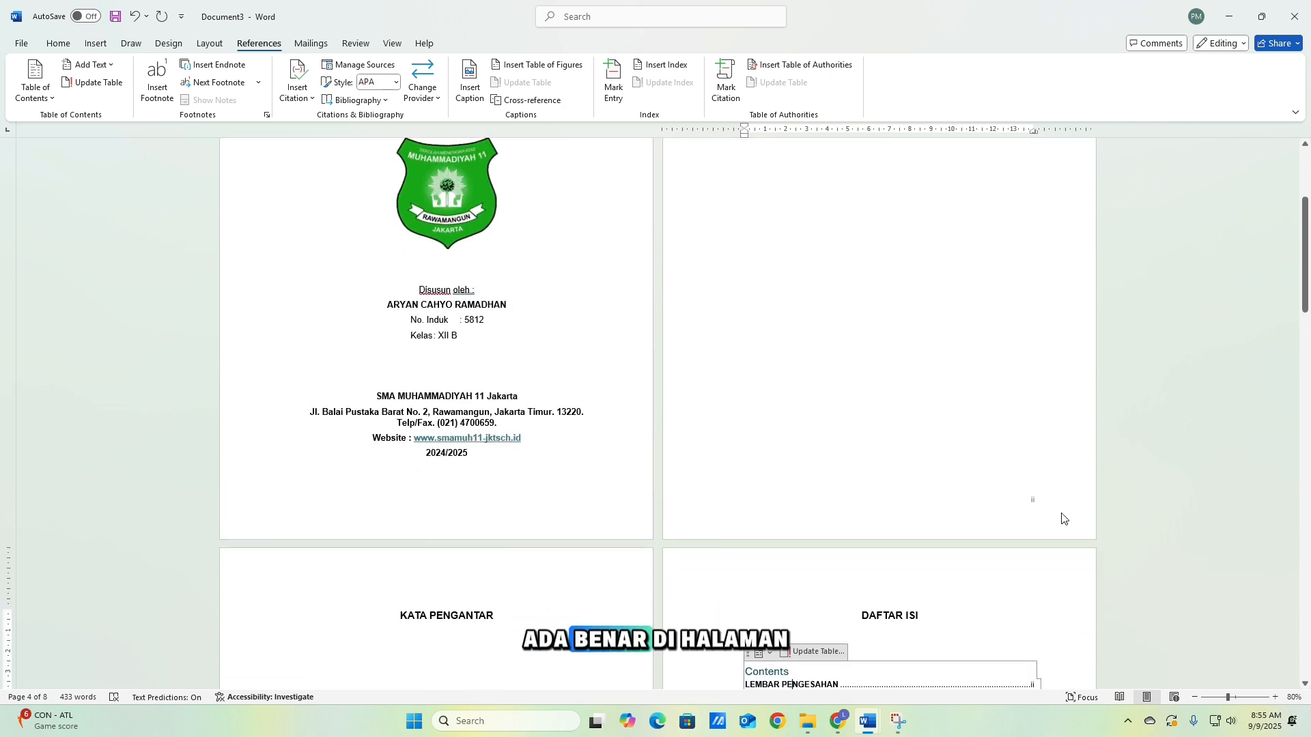
scroll(933, 503, down, 2)
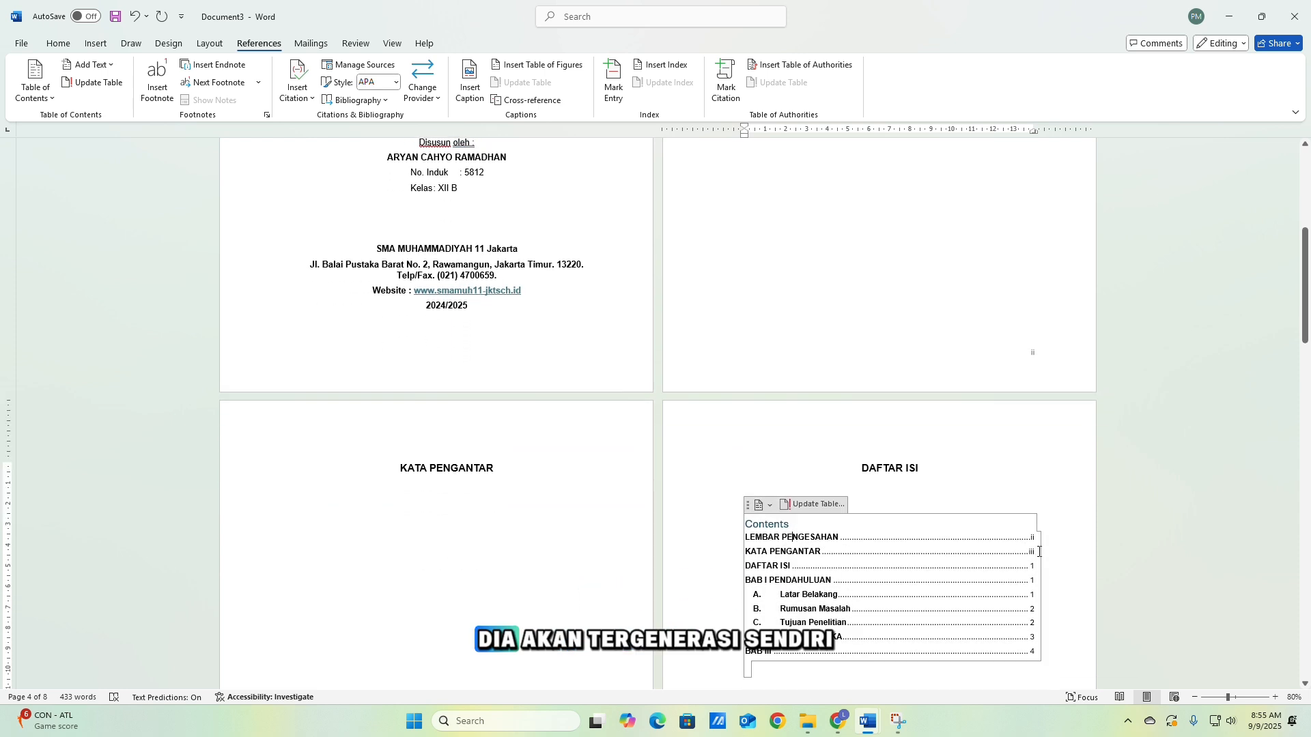
click(1035, 539)
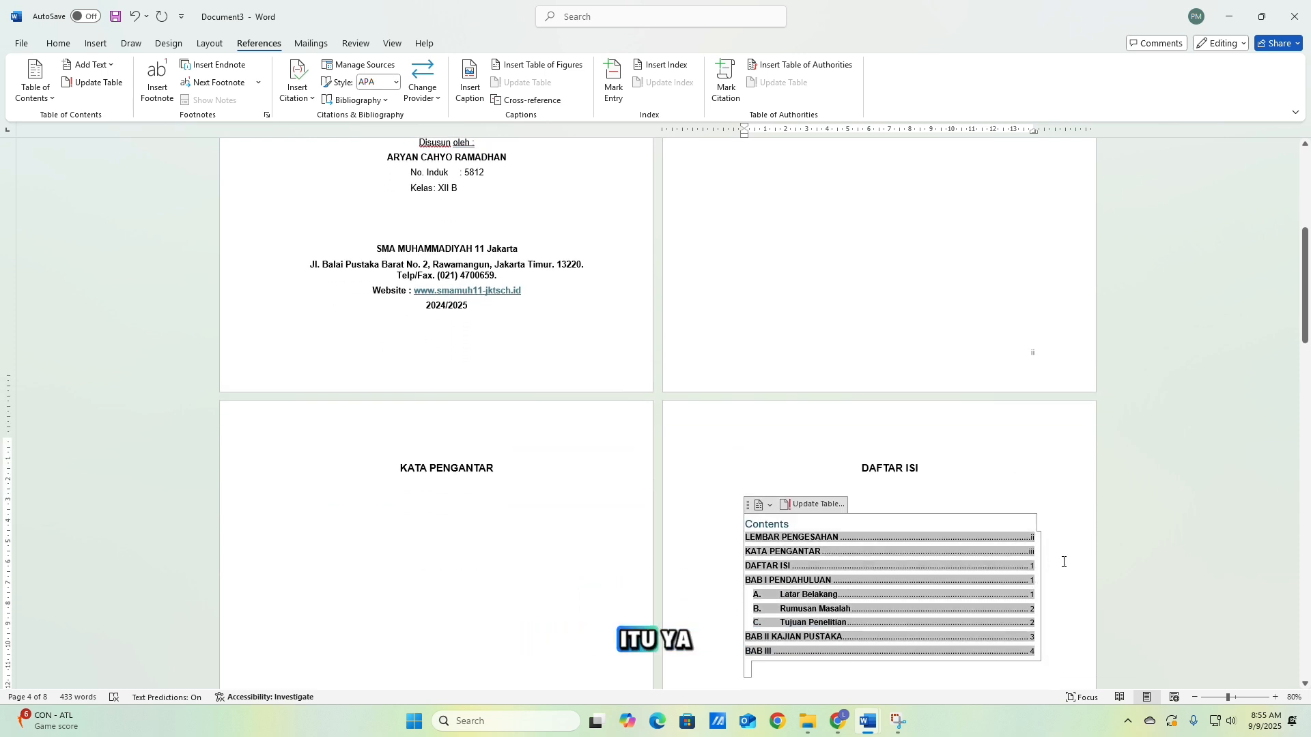
scroll(956, 580, down, 2)
click(891, 587)
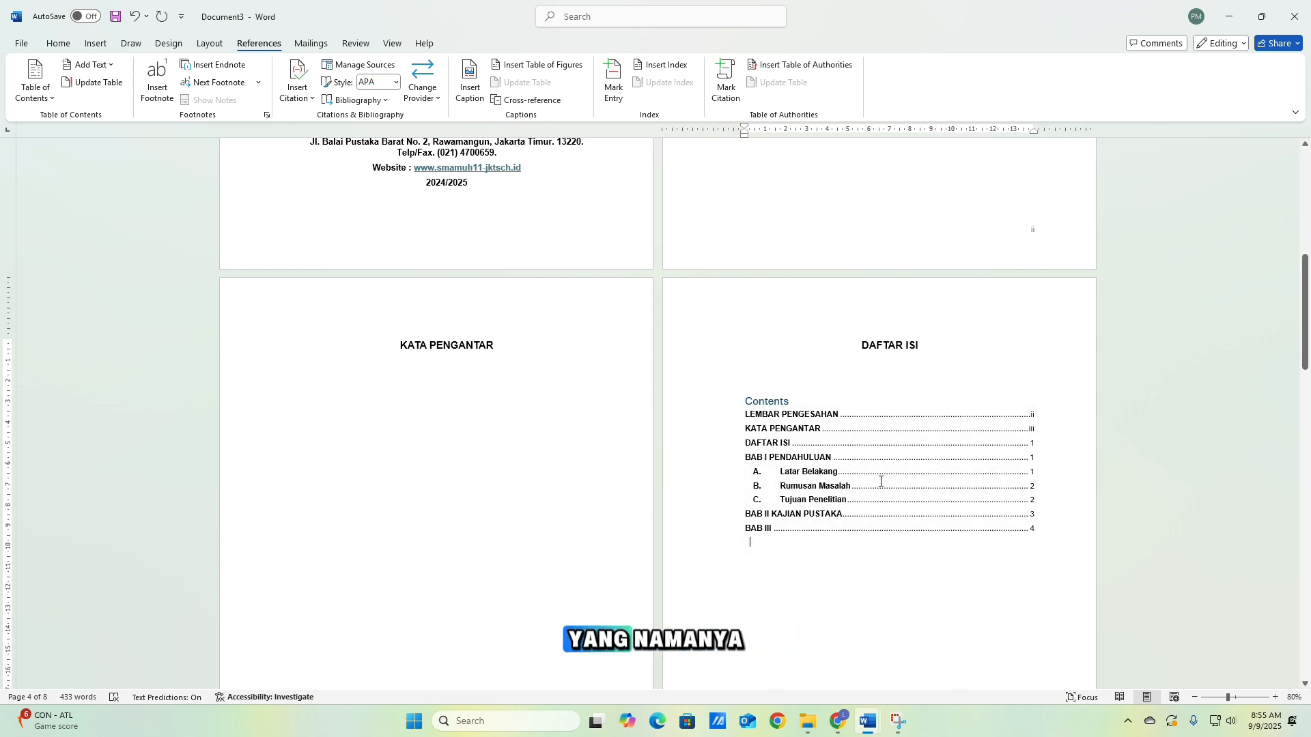
Replace the Contents title of the table of contents with COVER.
click(791, 401)
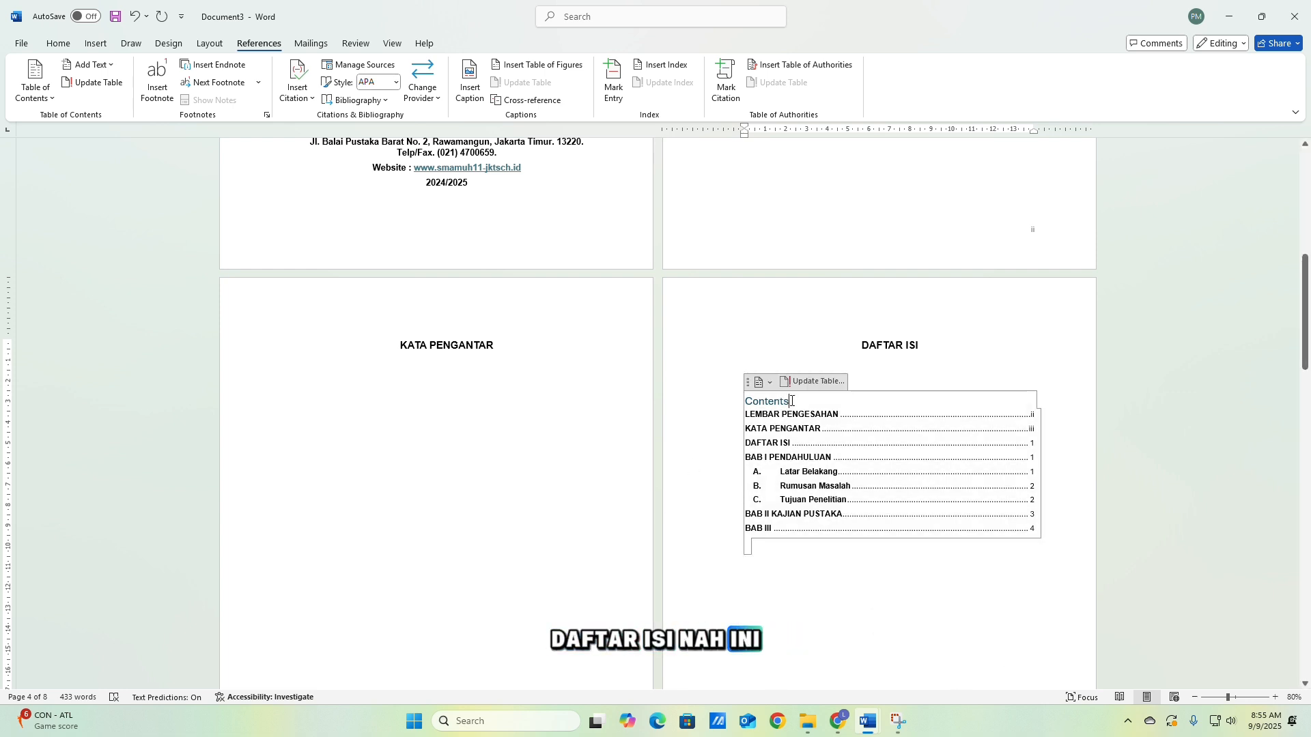
drag(791, 400, 745, 405)
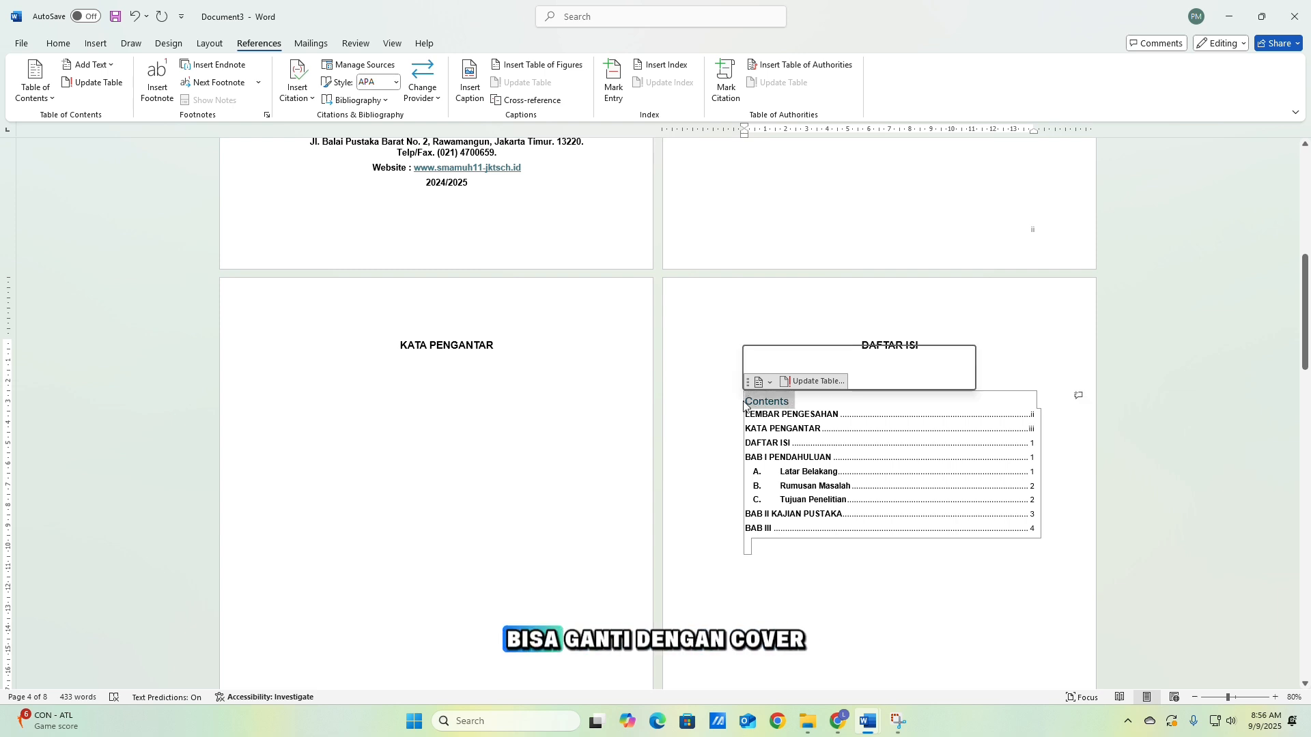
text(COVER)
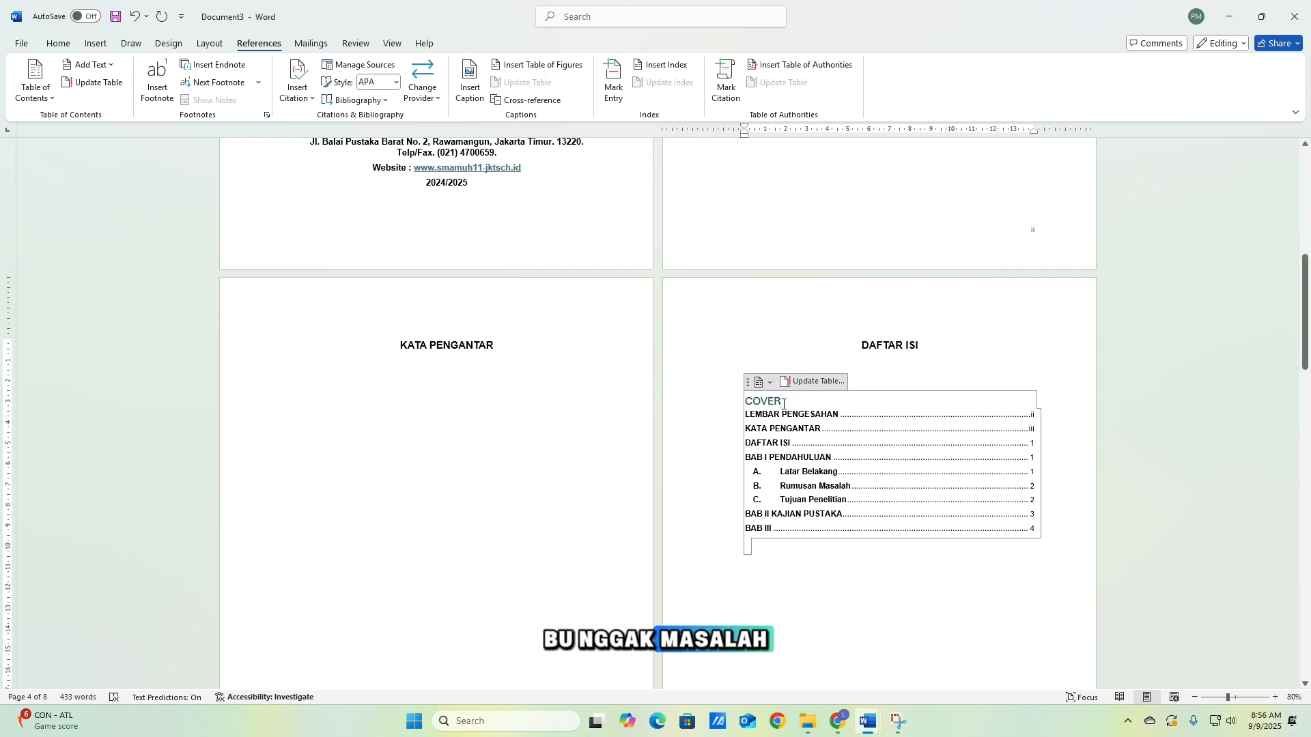
Format the COVER title in the table of contents as black, bold Arial, size 12.
drag(784, 404, 772, 404)
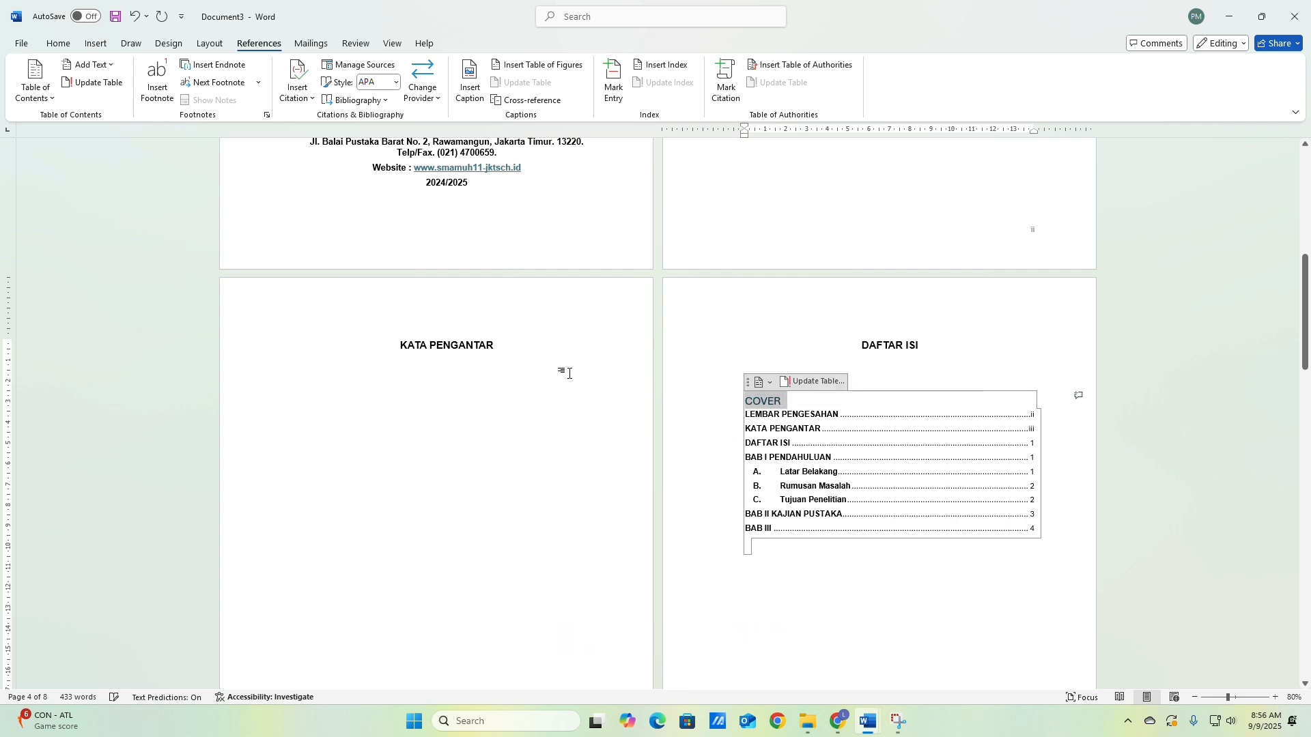
click(61, 44)
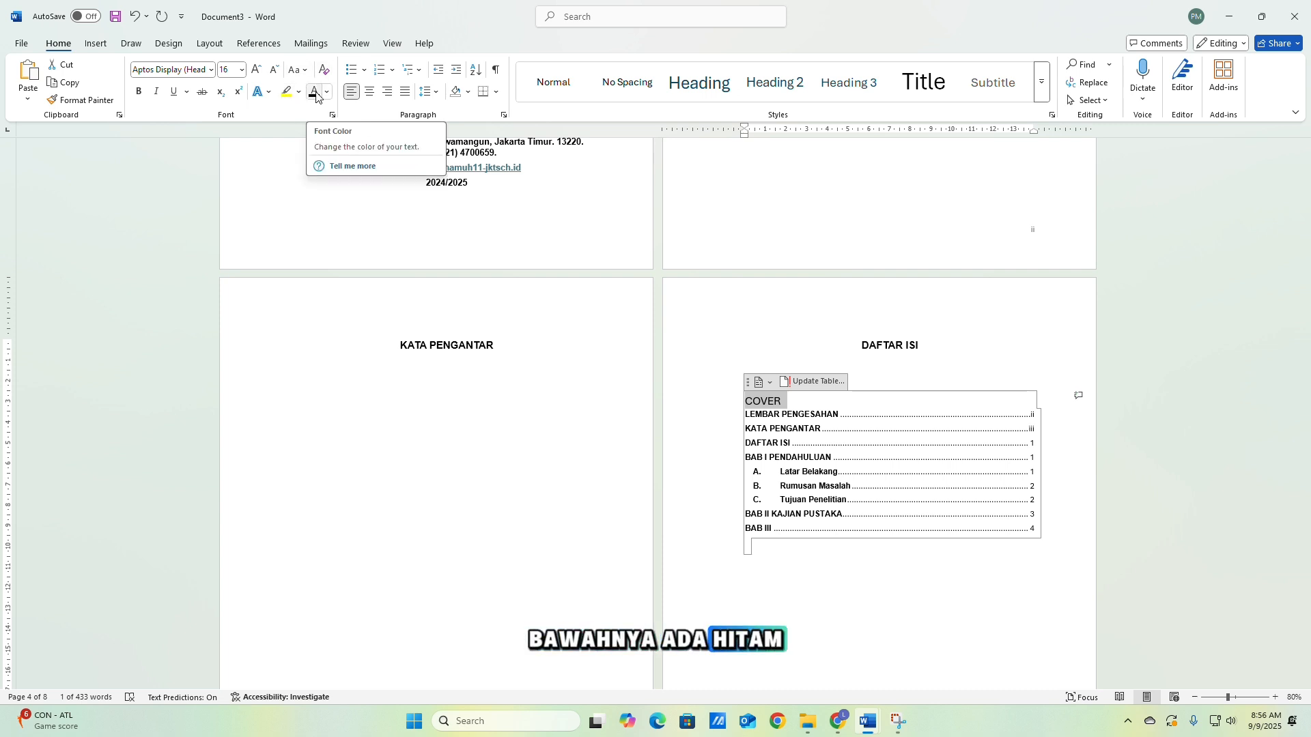
key(ctrl+b)
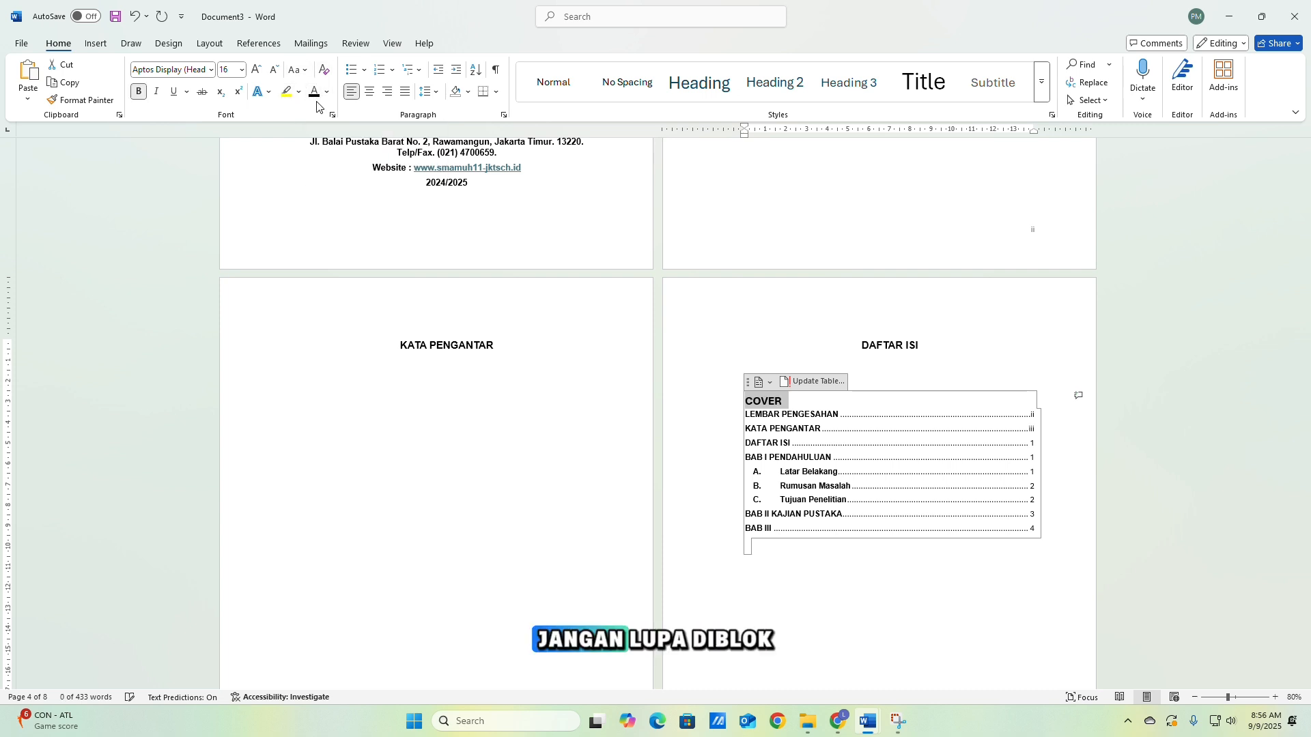
click(211, 70)
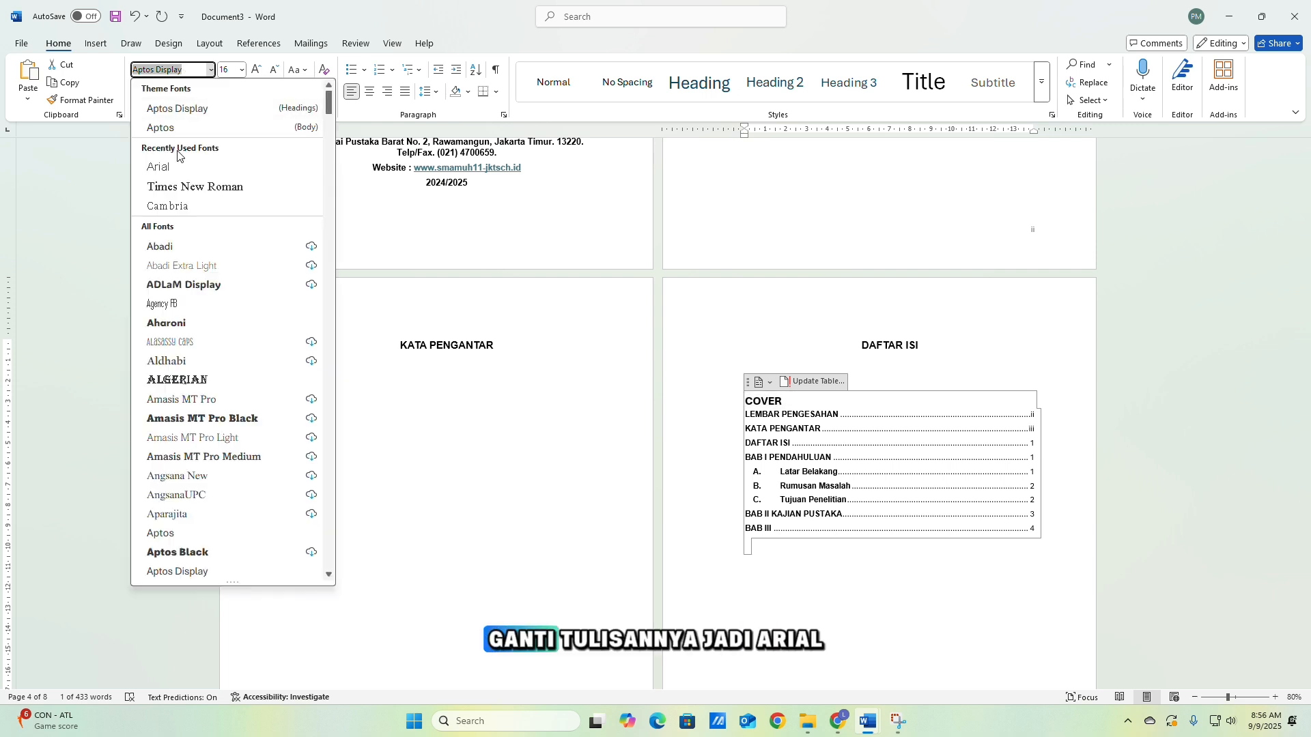
click(103, 167)
click(242, 70)
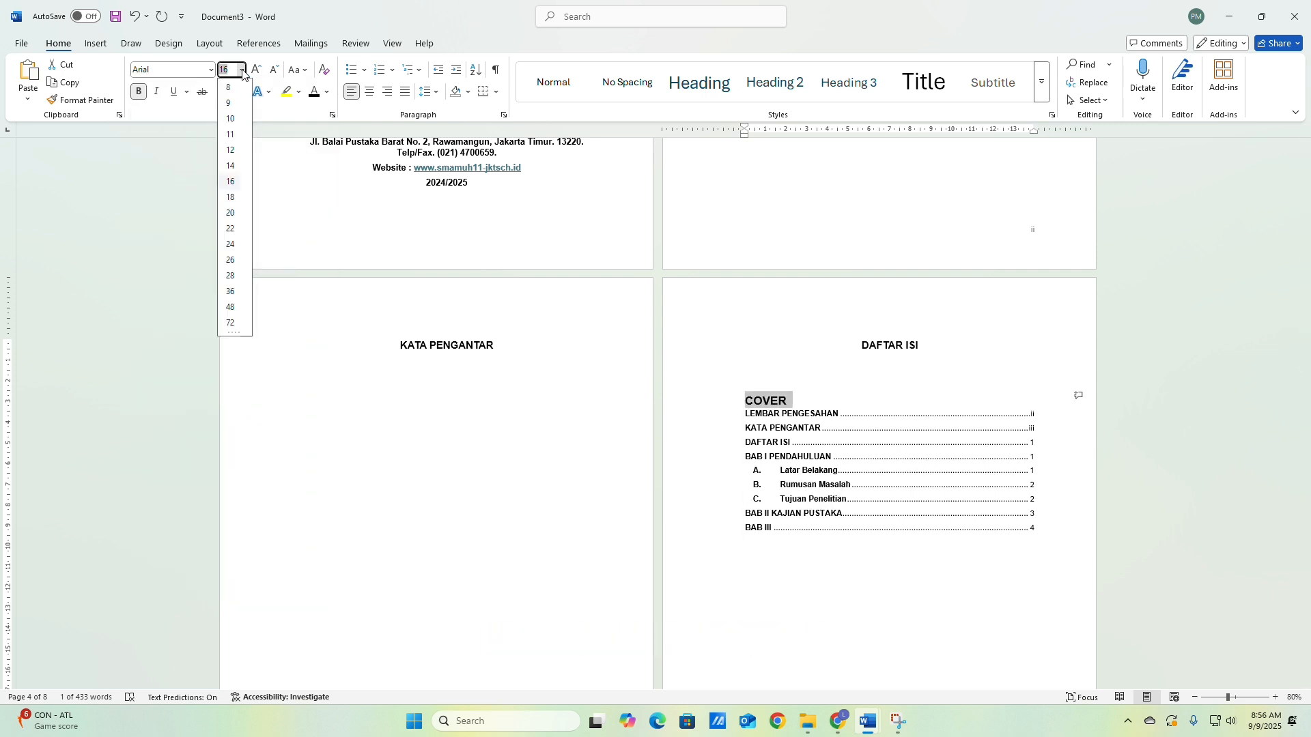
click(230, 151)
Try to set the text of the whole document to Arial, size 12, and undo the change.
key(ctrl+a)
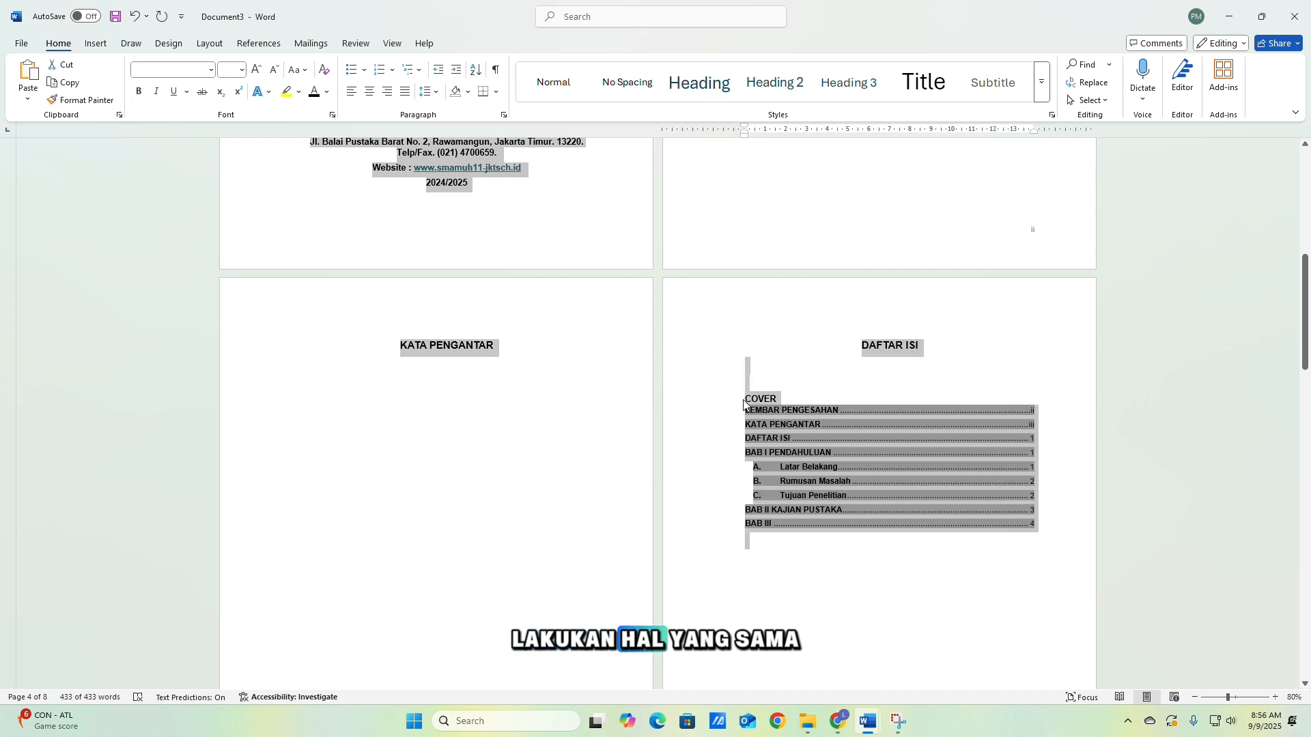
click(211, 70)
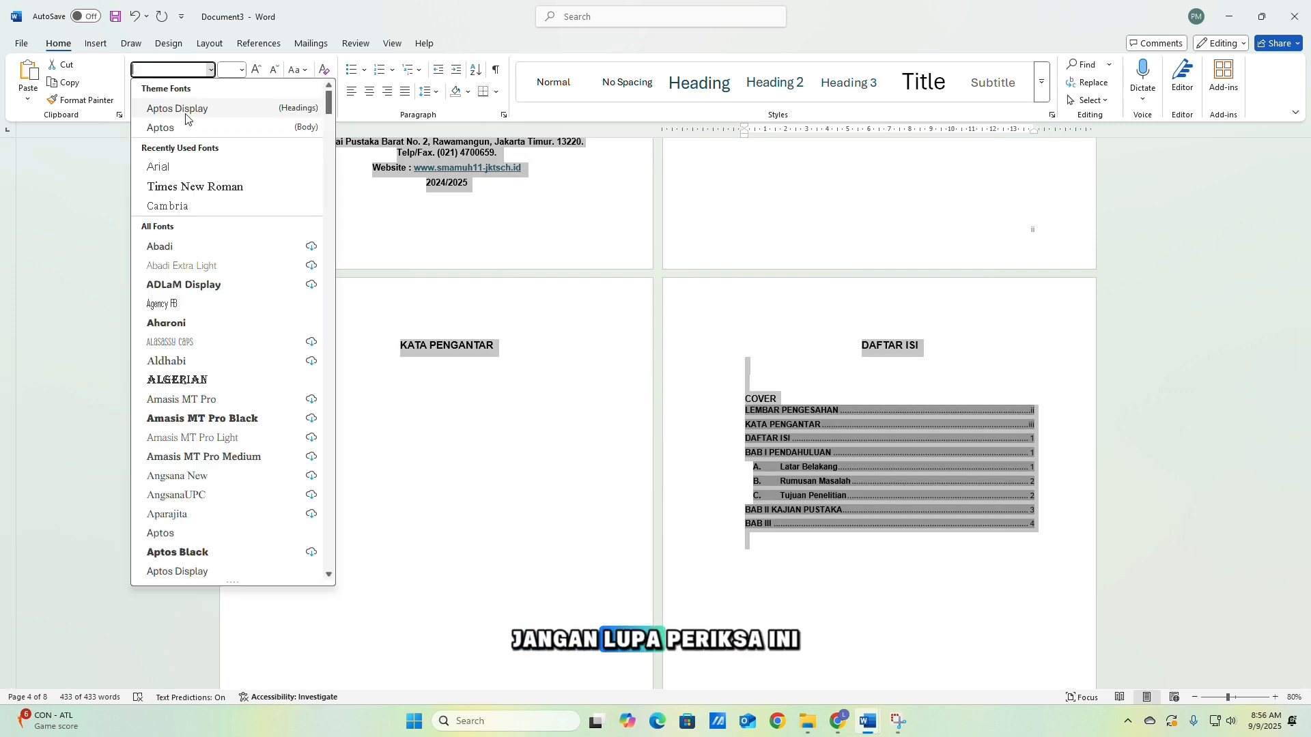
click(173, 170)
click(241, 69)
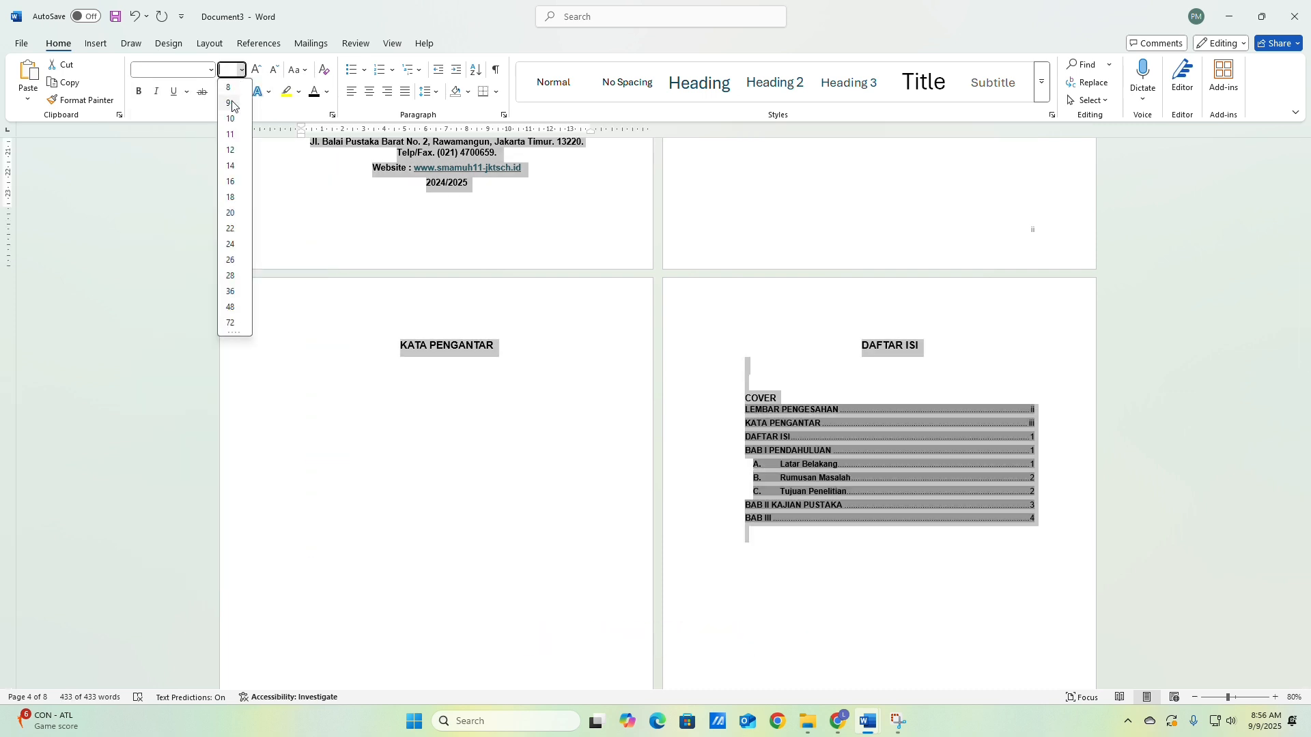
click(229, 151)
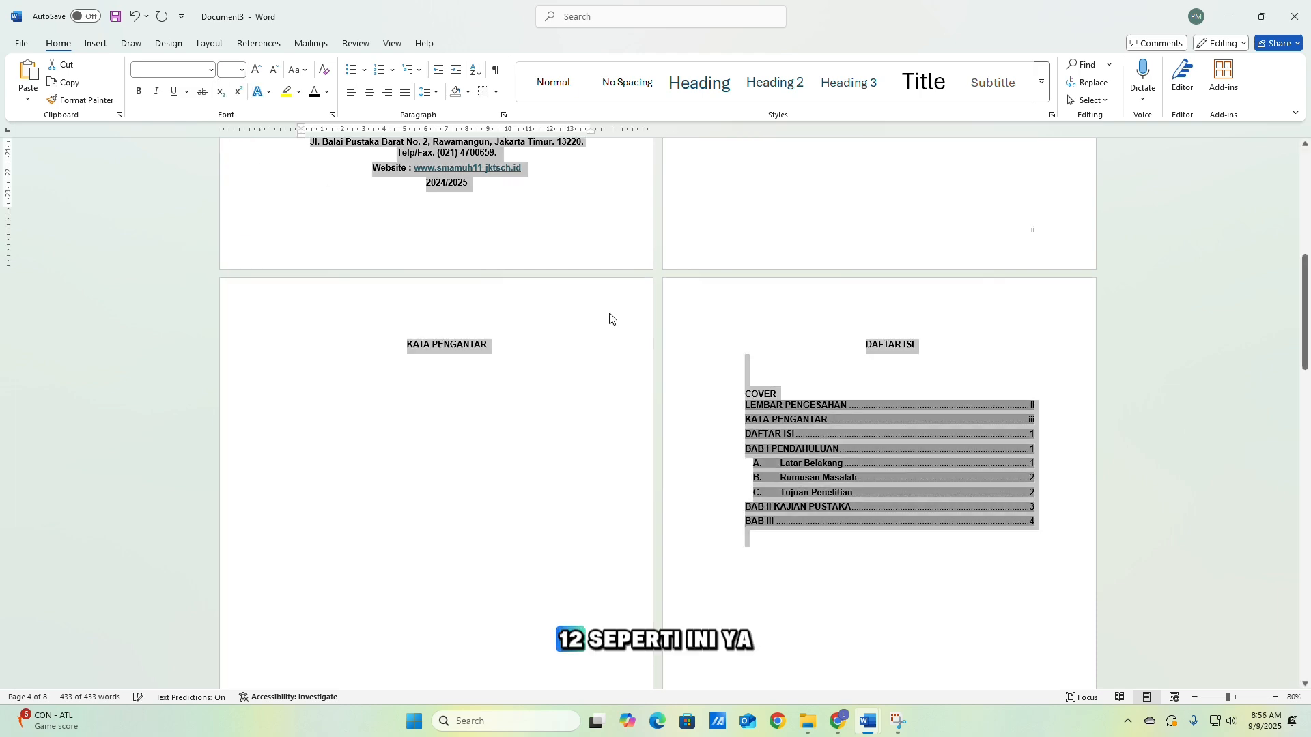
click(880, 553)
scroll(748, 545, up, 5)
scroll(746, 545, up, 4)
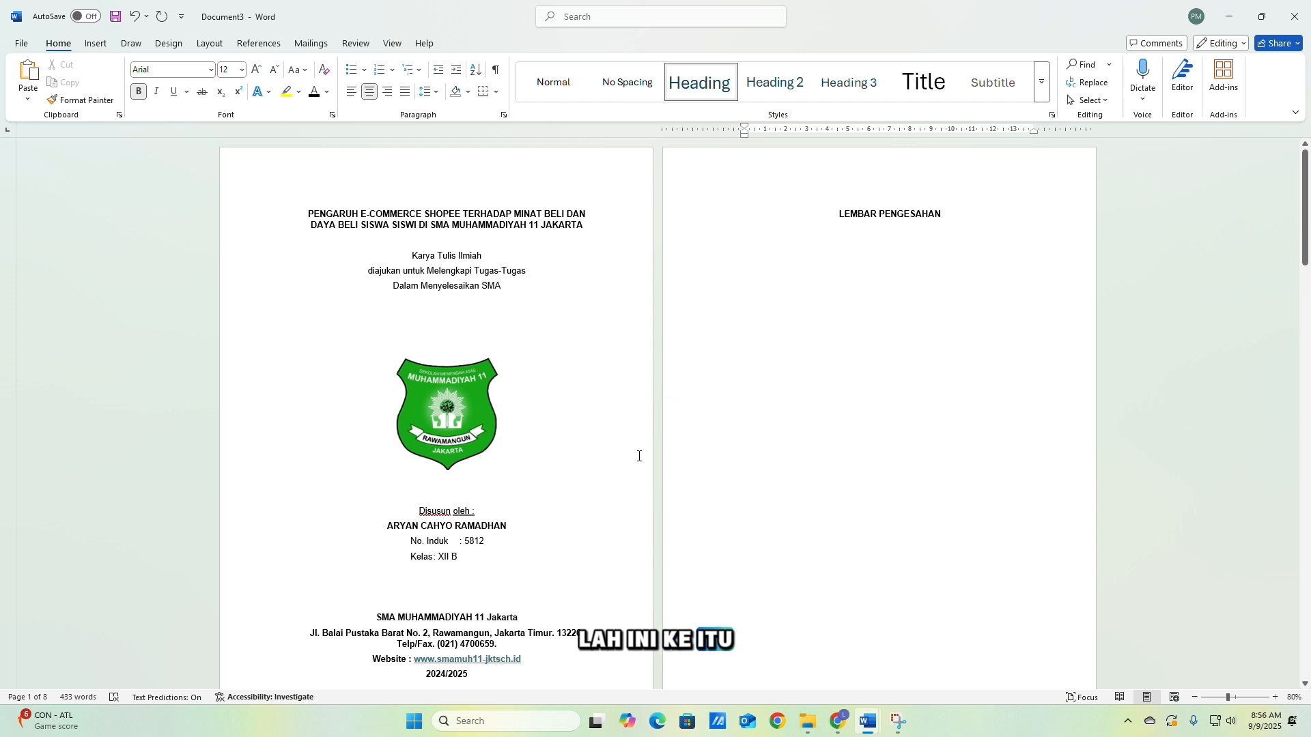
key(ctrl+a)
scroll(731, 489, down, 5)
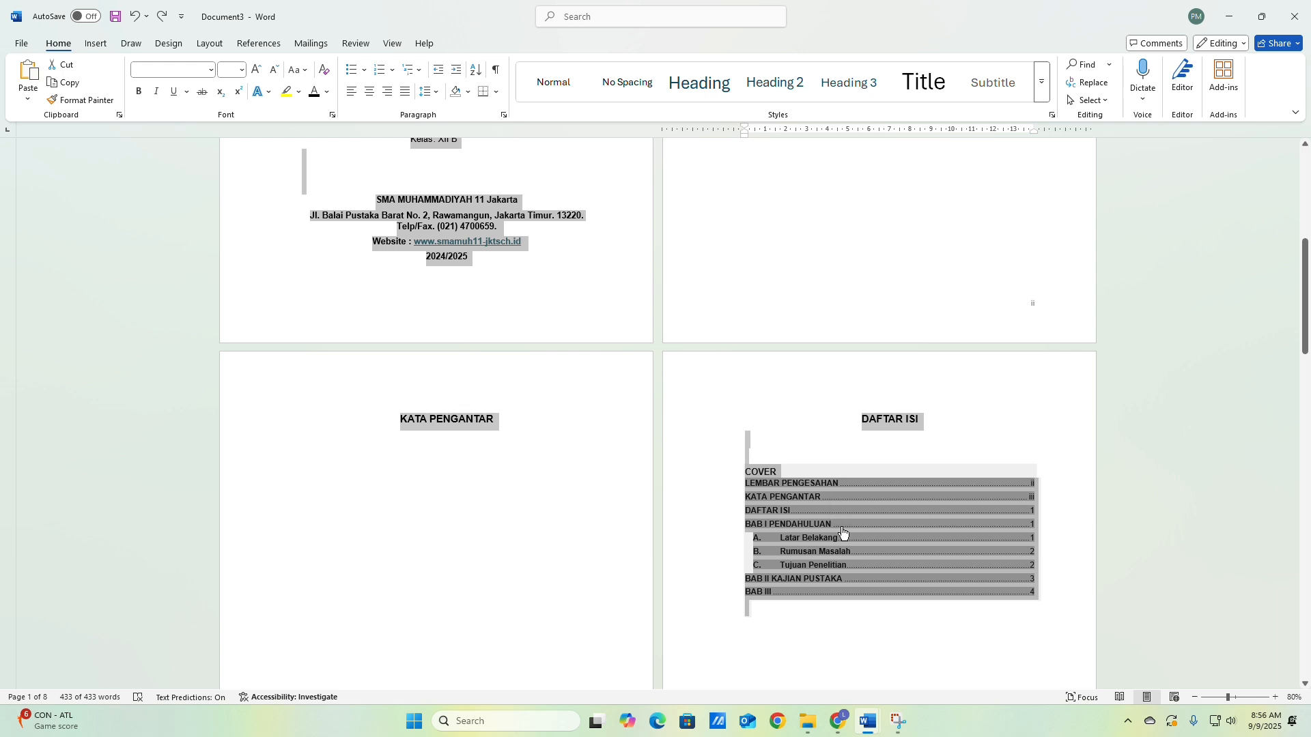
Set all lines of the table of contents, from COVER through BAB III, to Arial, size 12.
click(782, 527)
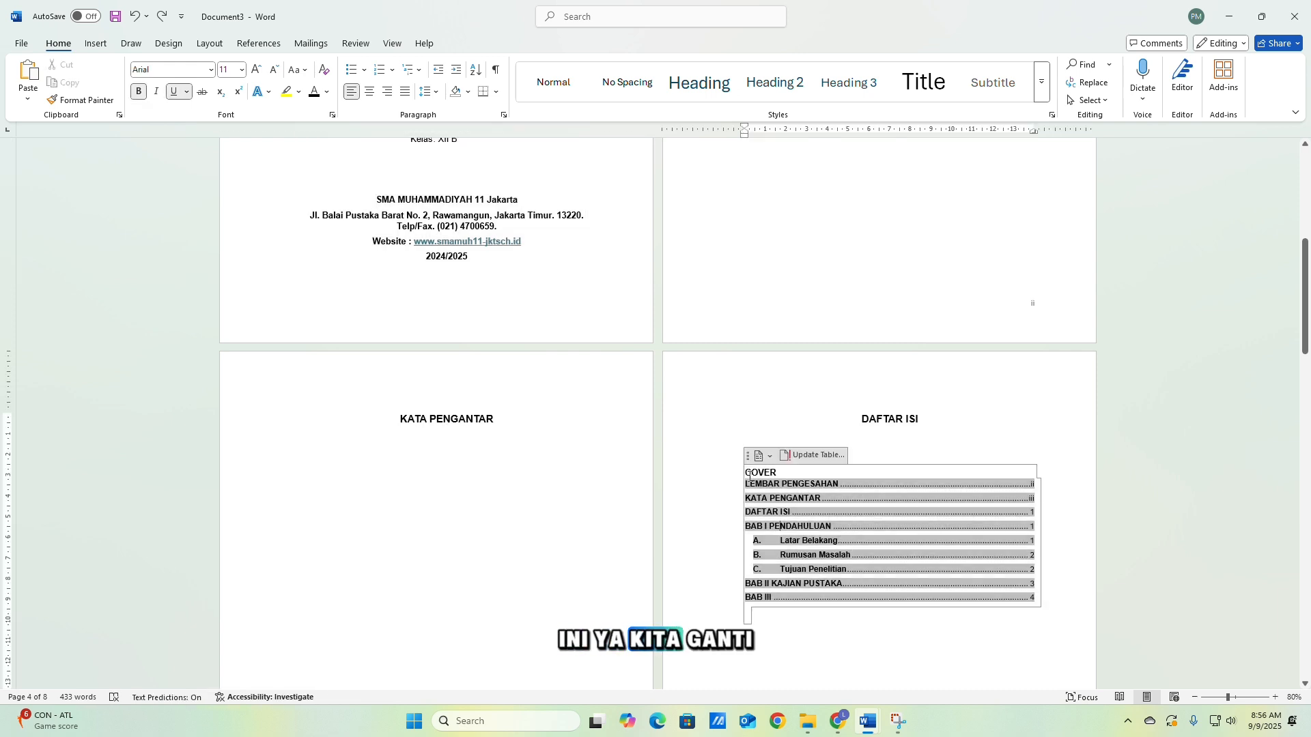
drag(749, 476, 966, 600)
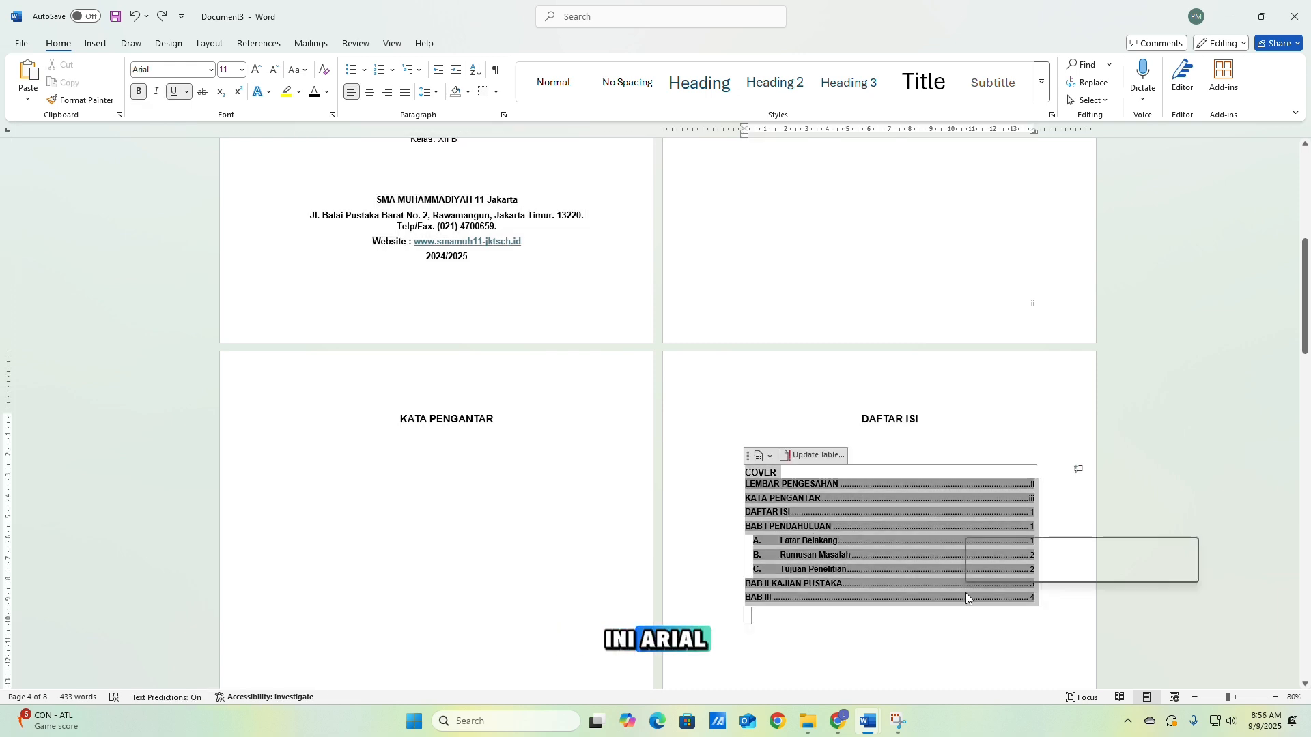
click(210, 69)
click(170, 167)
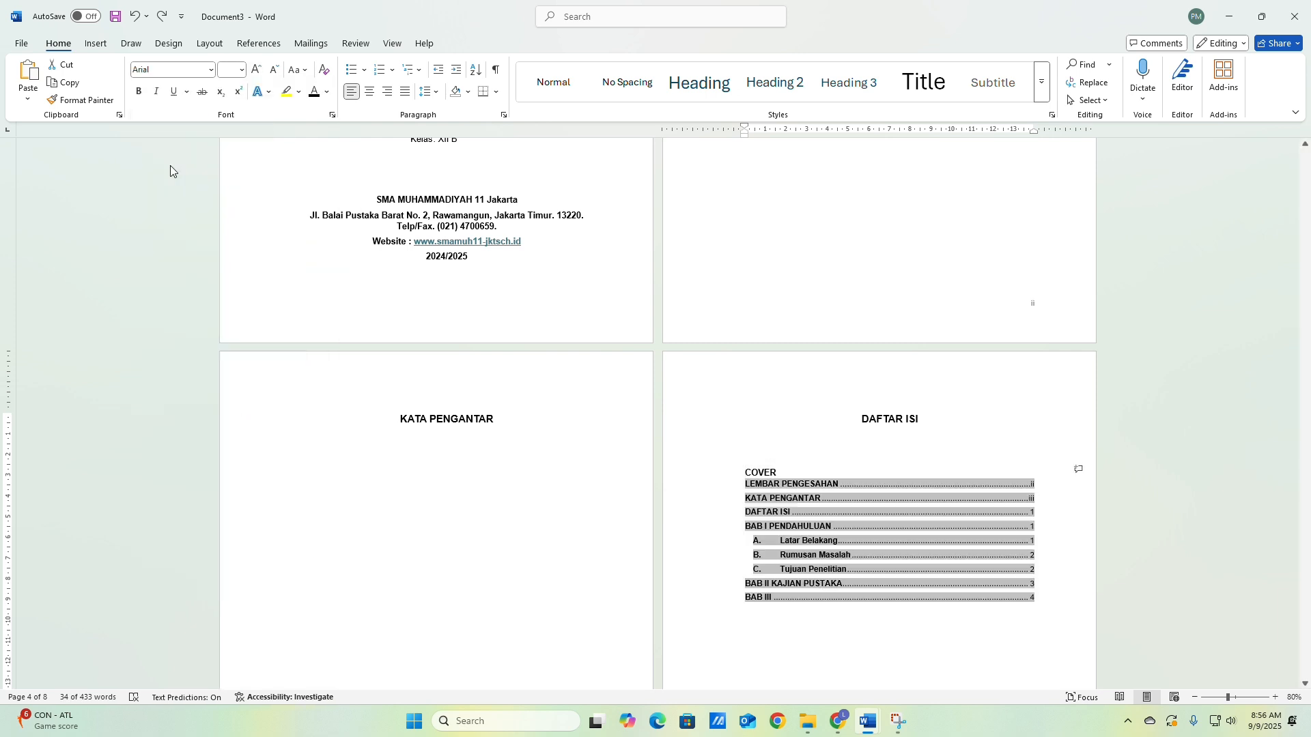
click(232, 69)
click(242, 69)
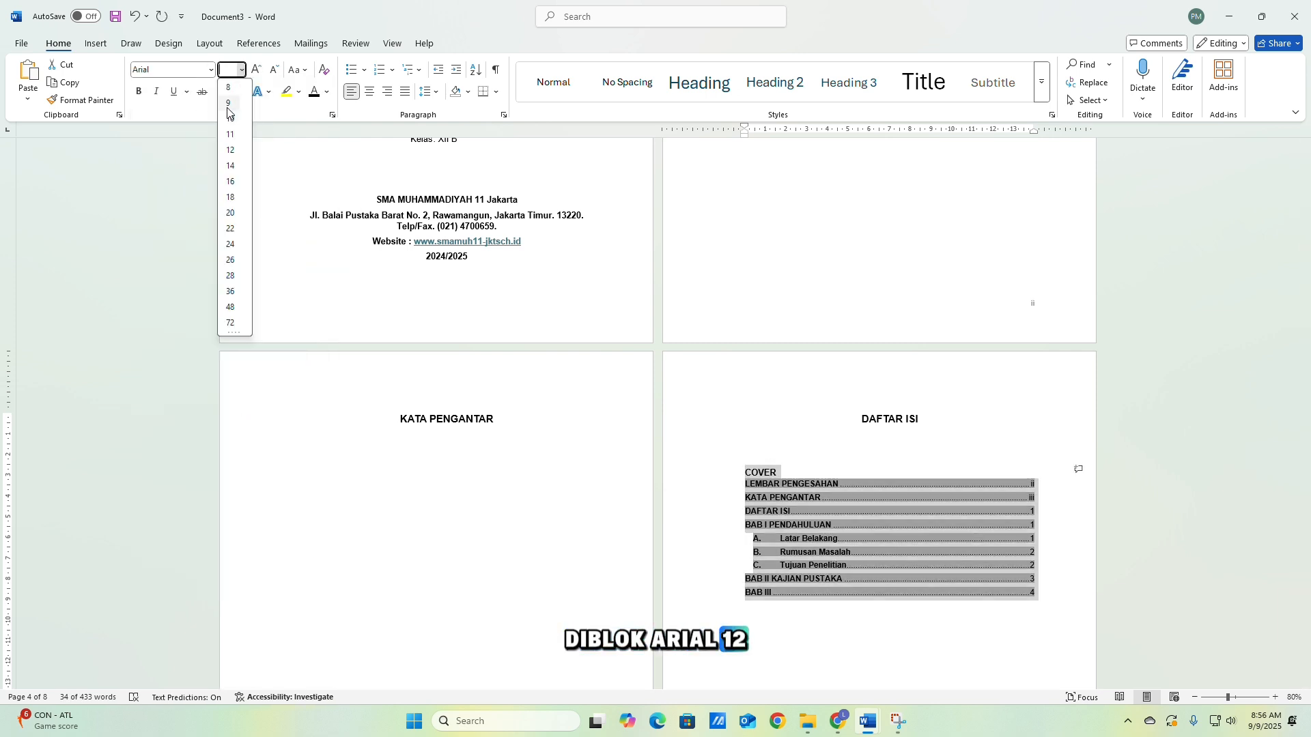
click(231, 156)
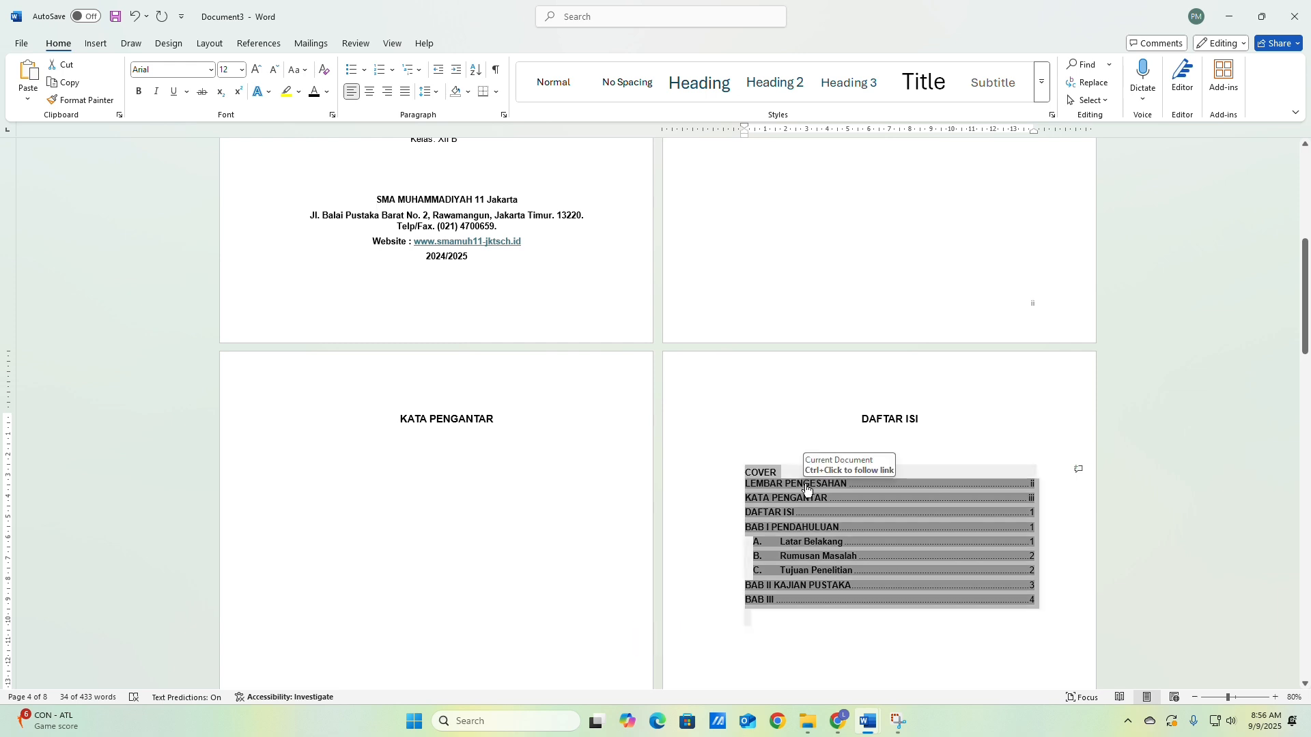
click(773, 419)
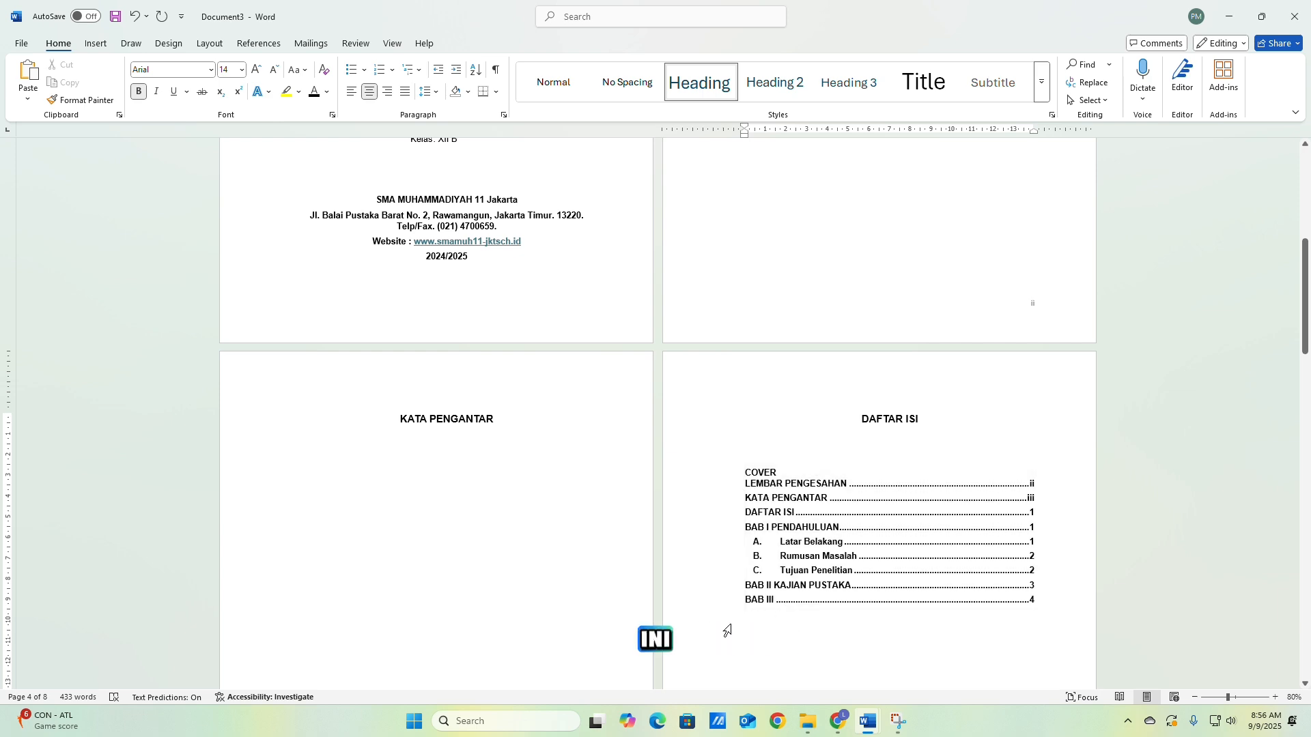
Add an empty line below the Rumusan Masalah heading in BAB I PENDAHULUAN.
scroll(1100, 437, down, 4)
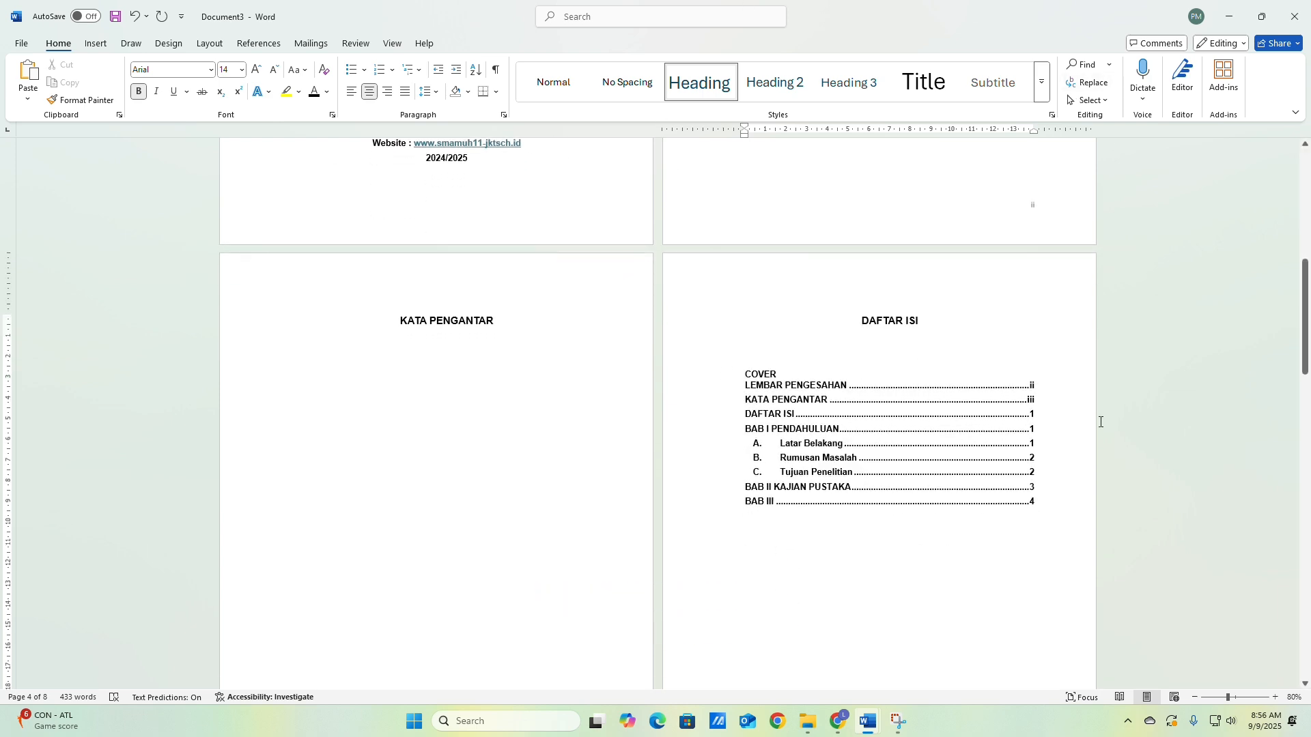
scroll(710, 382, down, 5)
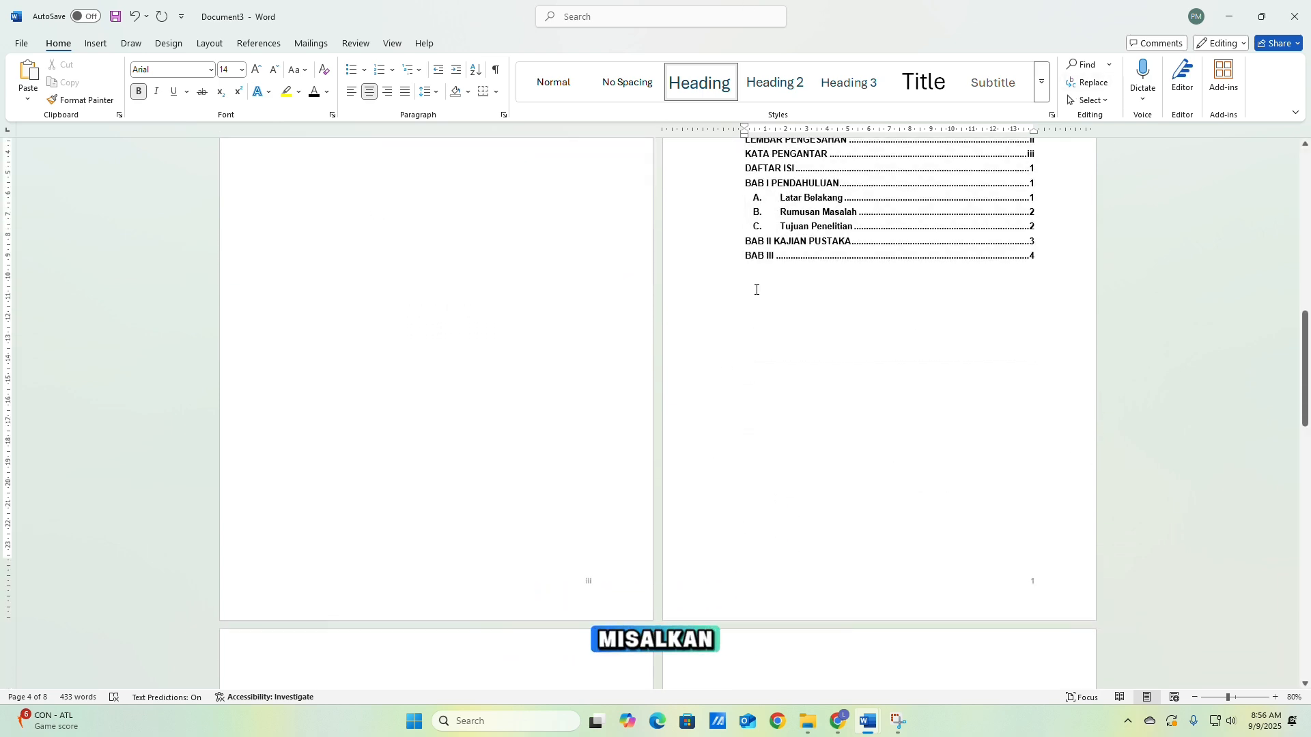
scroll(531, 481, down, 5)
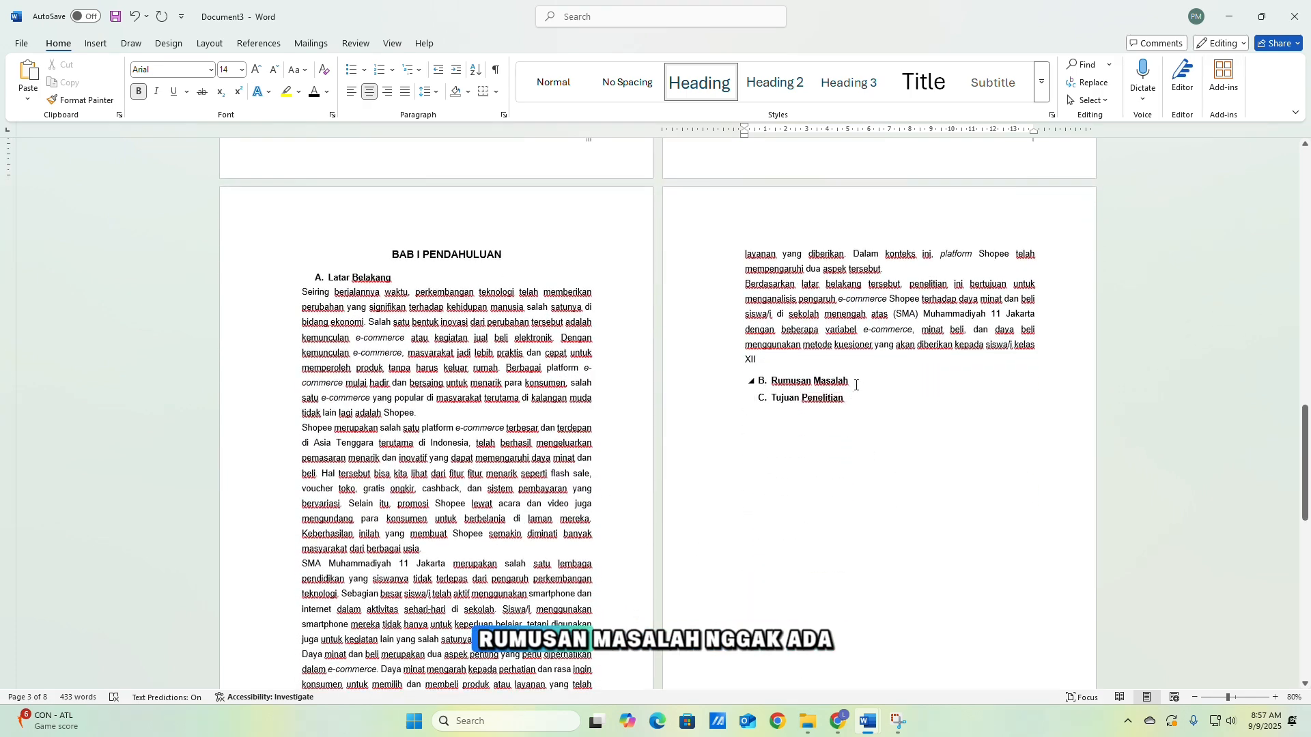
click(860, 382)
key(Return)
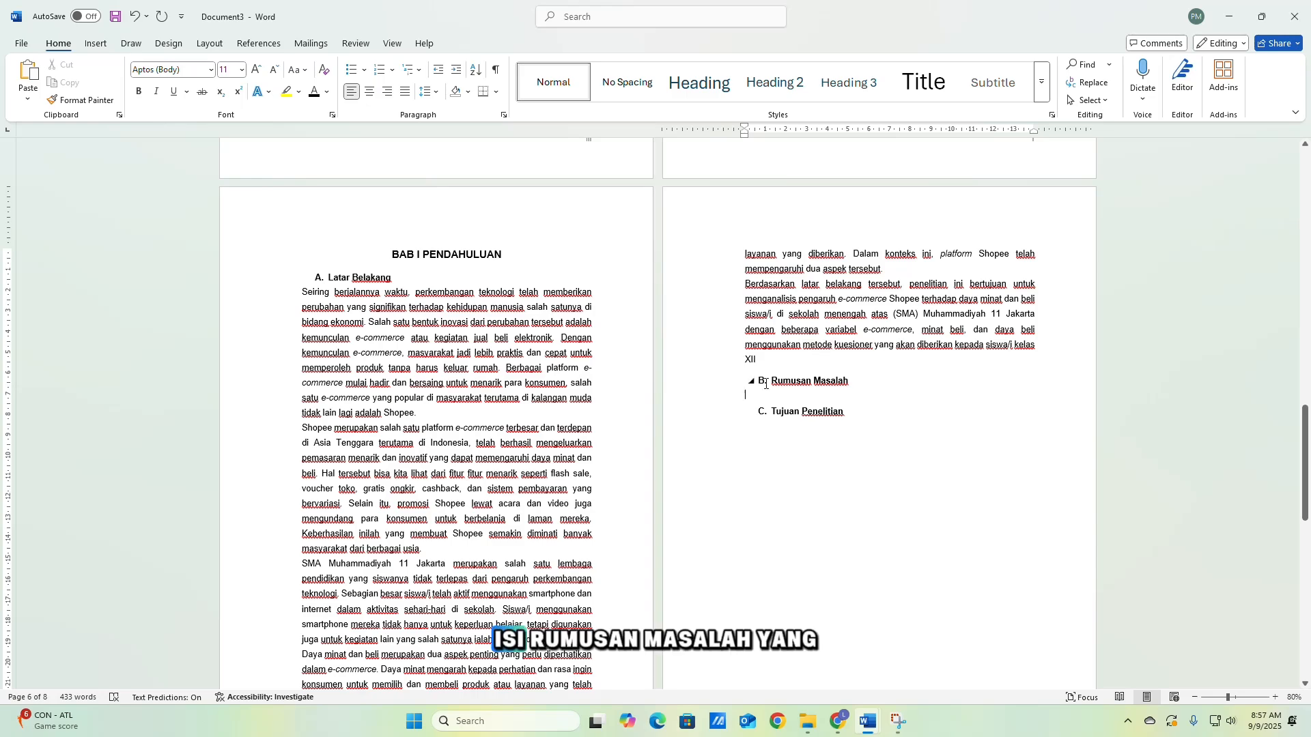
Copy the Latar Belakang text from "SMA Muhammadiyah 11 Jakarta" to the end of that page and paste it below Rumusan Masalah.
scroll(714, 419, down, 2)
scroll(726, 404, up, 2)
scroll(745, 396, down, 3)
scroll(745, 396, down, 5)
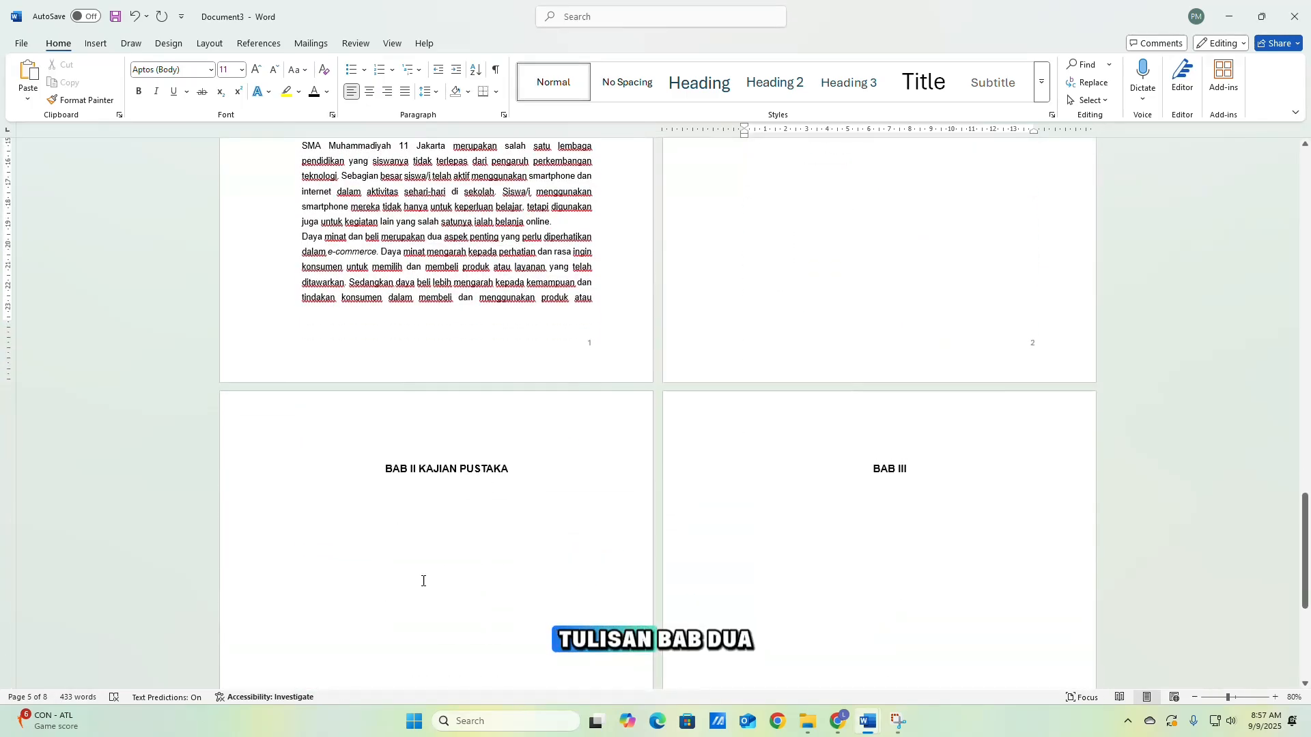
scroll(422, 581, down, 6)
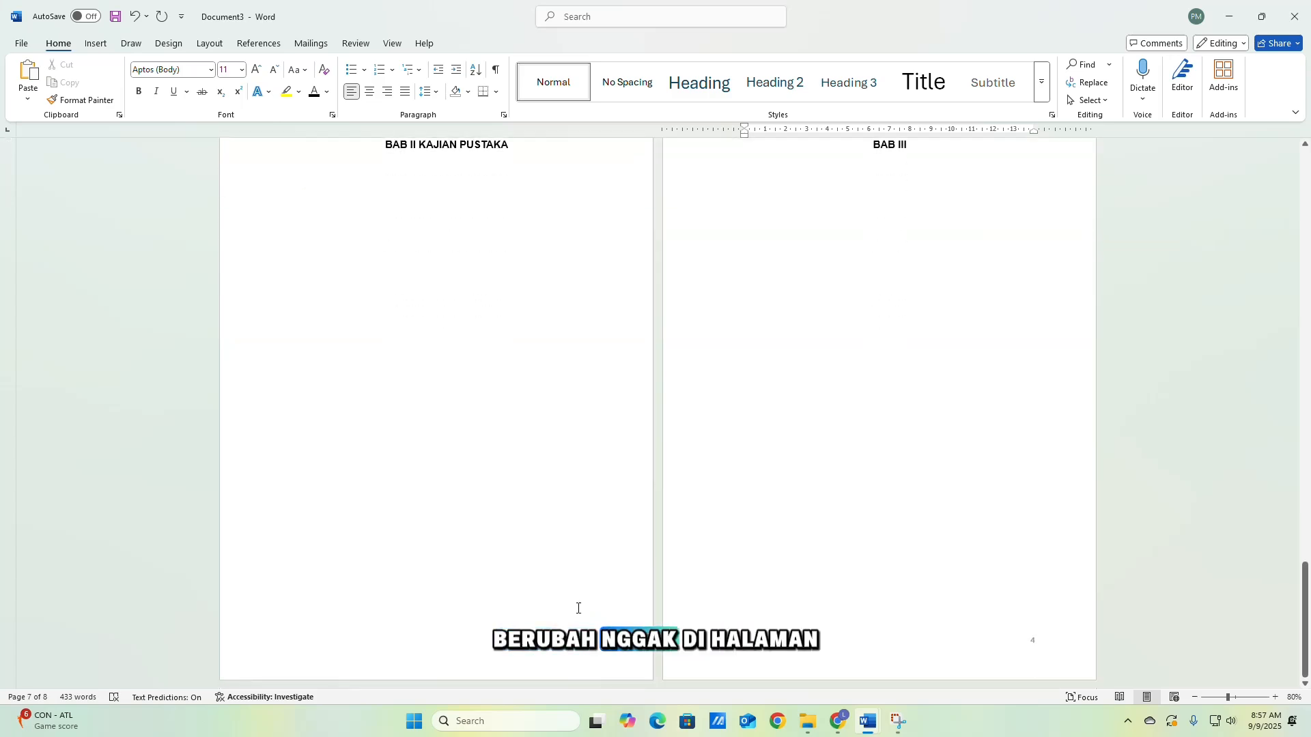
scroll(1012, 506, up, 9)
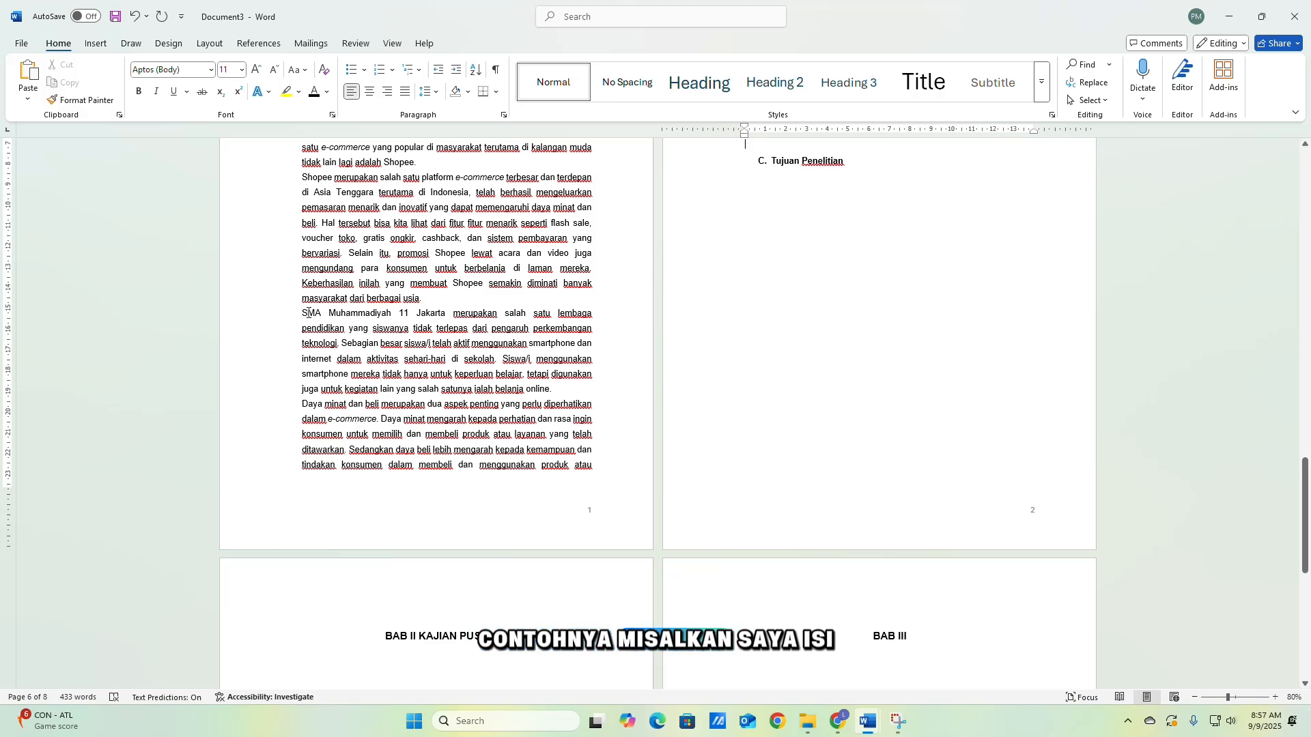
drag(308, 313, 593, 469)
key(ctrl+c)
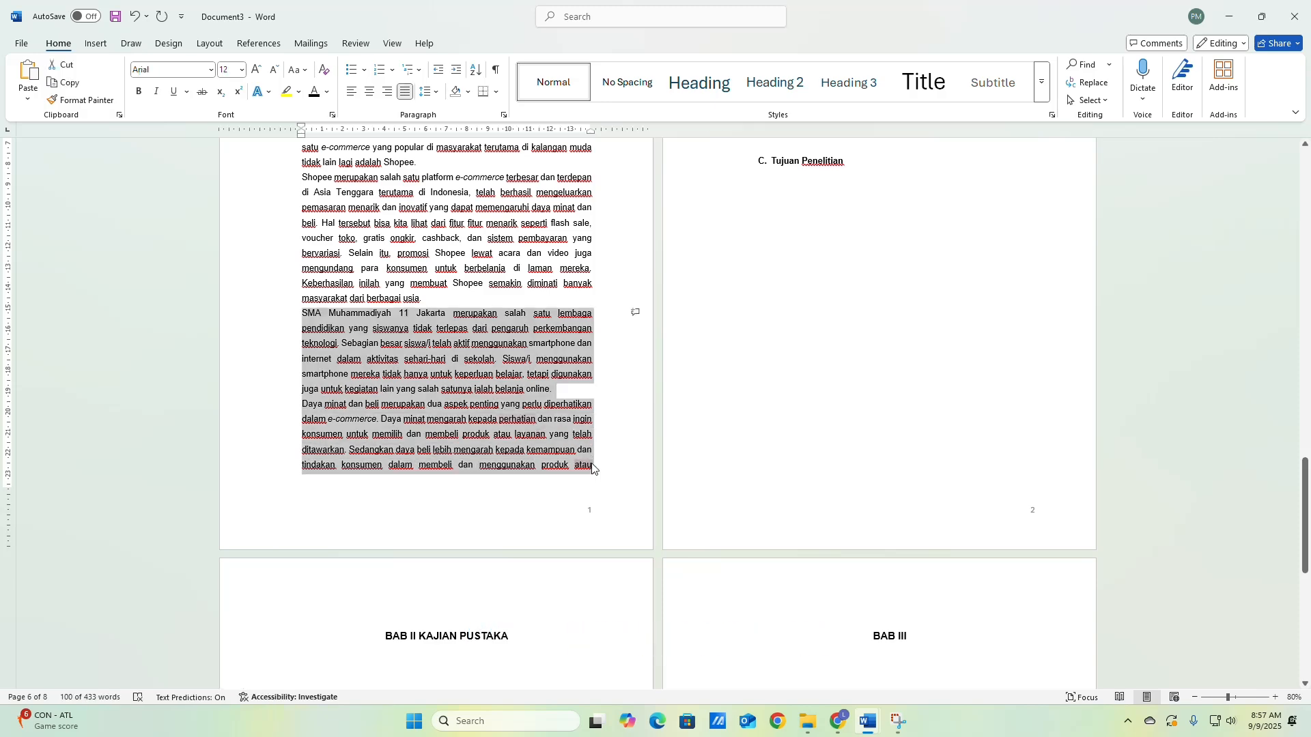
scroll(816, 257, up, 3)
click(768, 295)
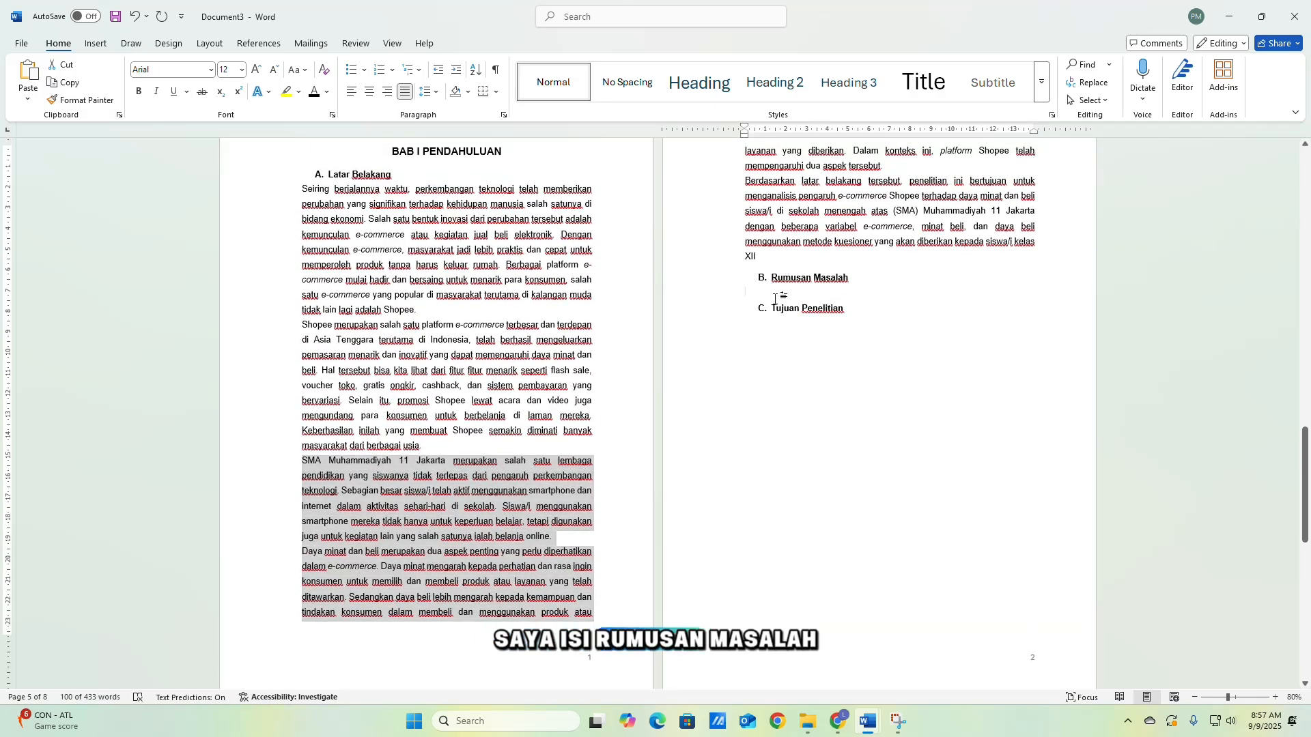
key(ctrl+v)
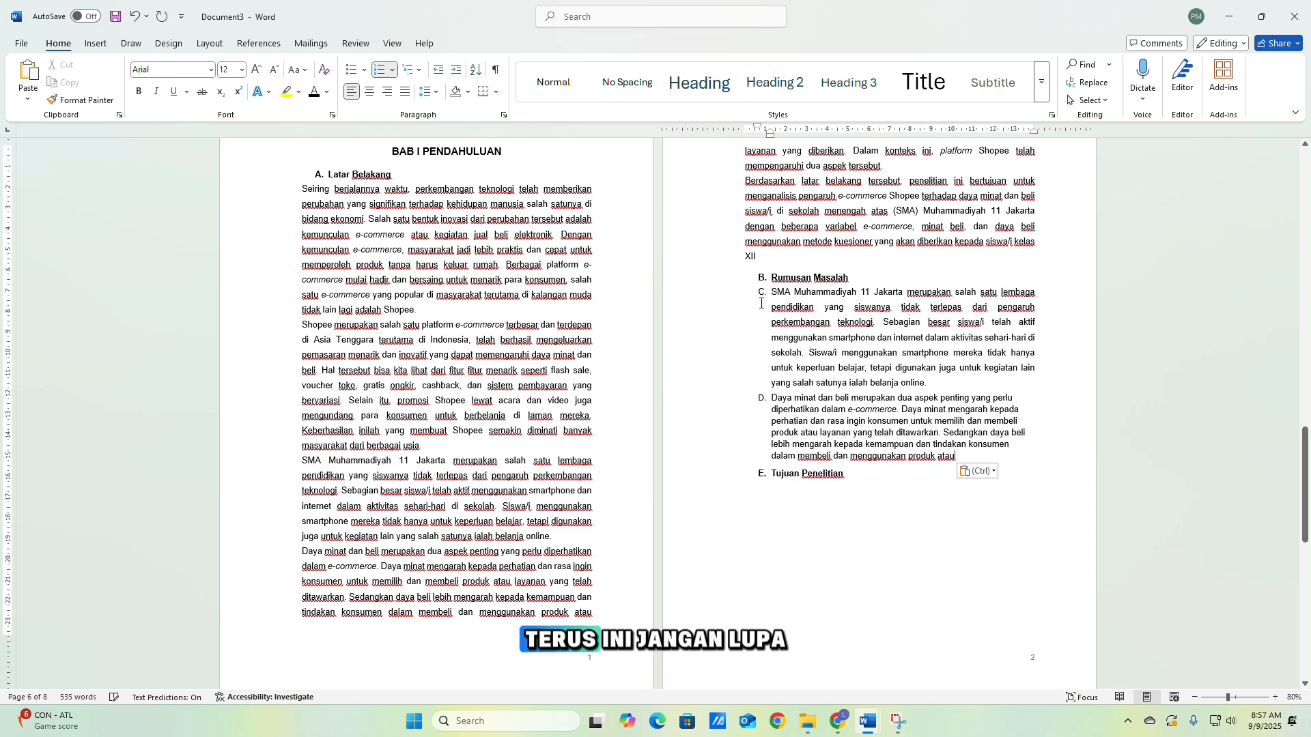
Remove the list letters from the two pasted paragraphs under Rumusan Masalah.
key(BackSpace)
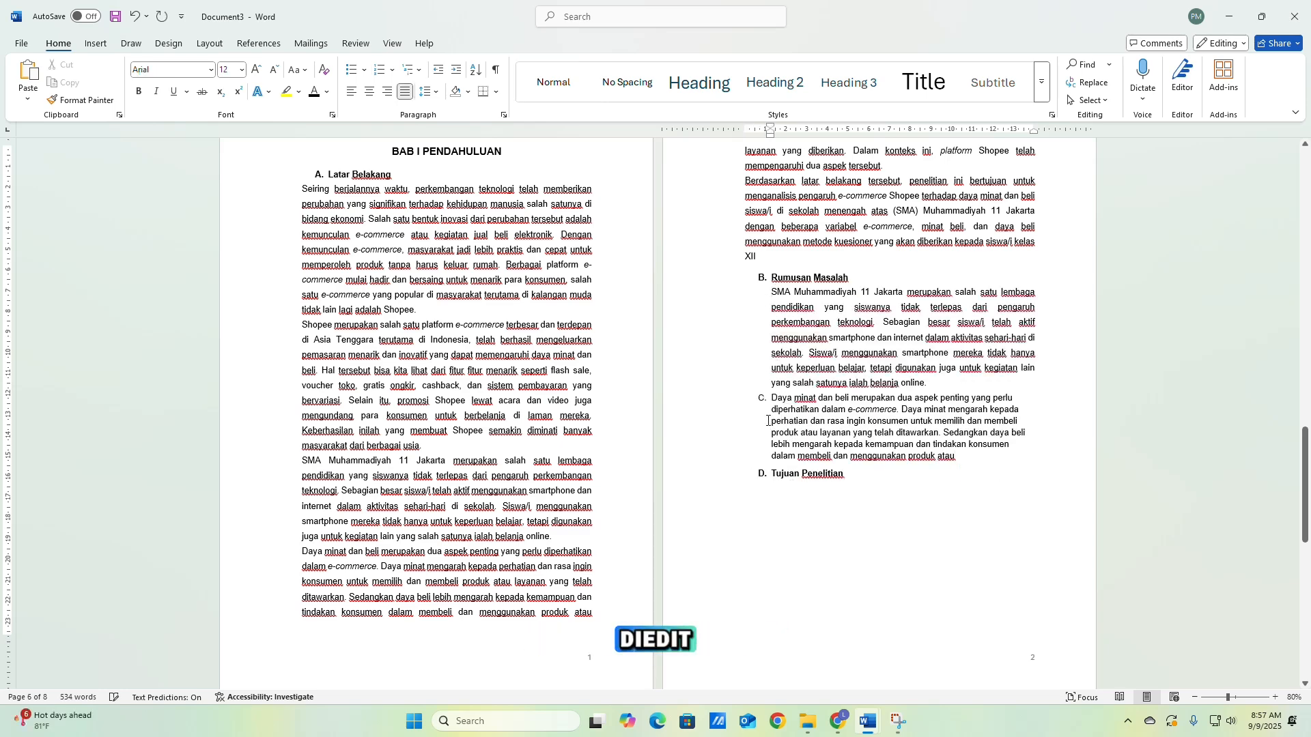
click(763, 398)
click(772, 398)
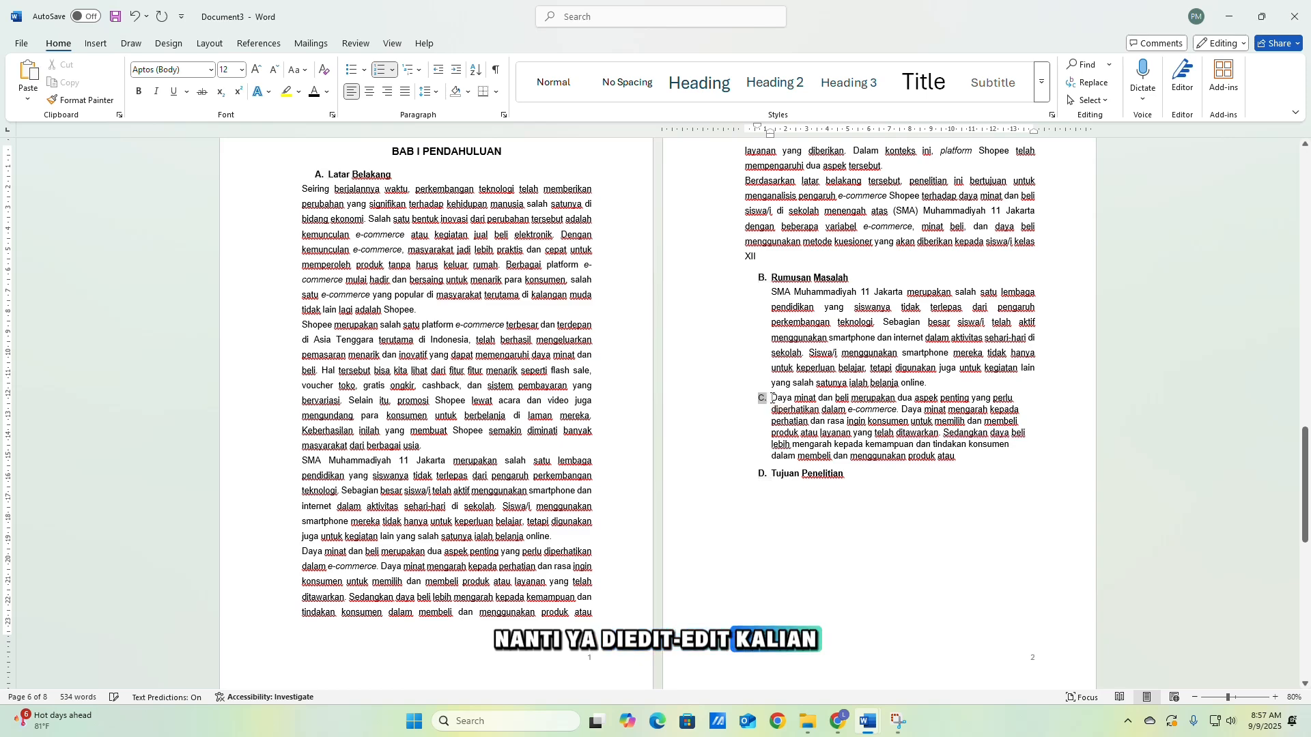
click(798, 498)
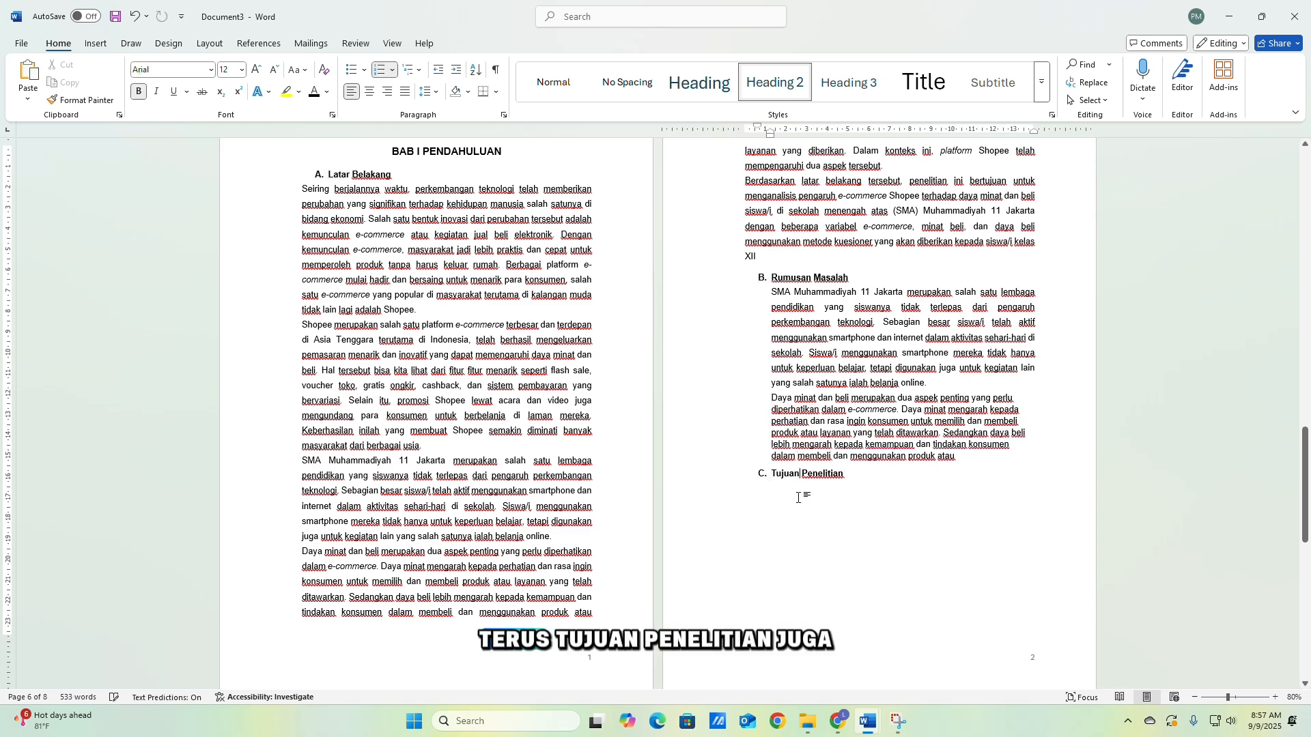
Paste the same copied paragraphs below the Tujuan Penelitian heading, leaving no empty line between heading and text.
click(860, 481)
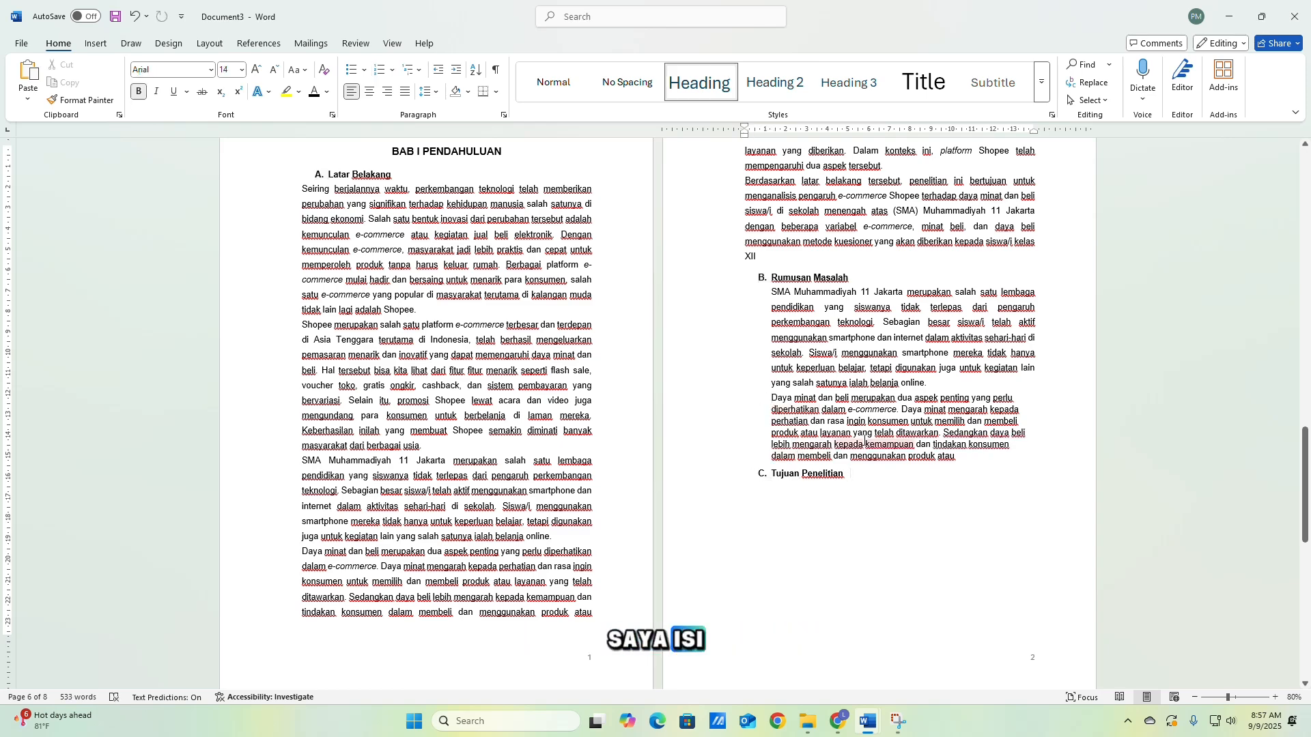
key(Return)
key(ctrl+v)
scroll(905, 530, down, 10)
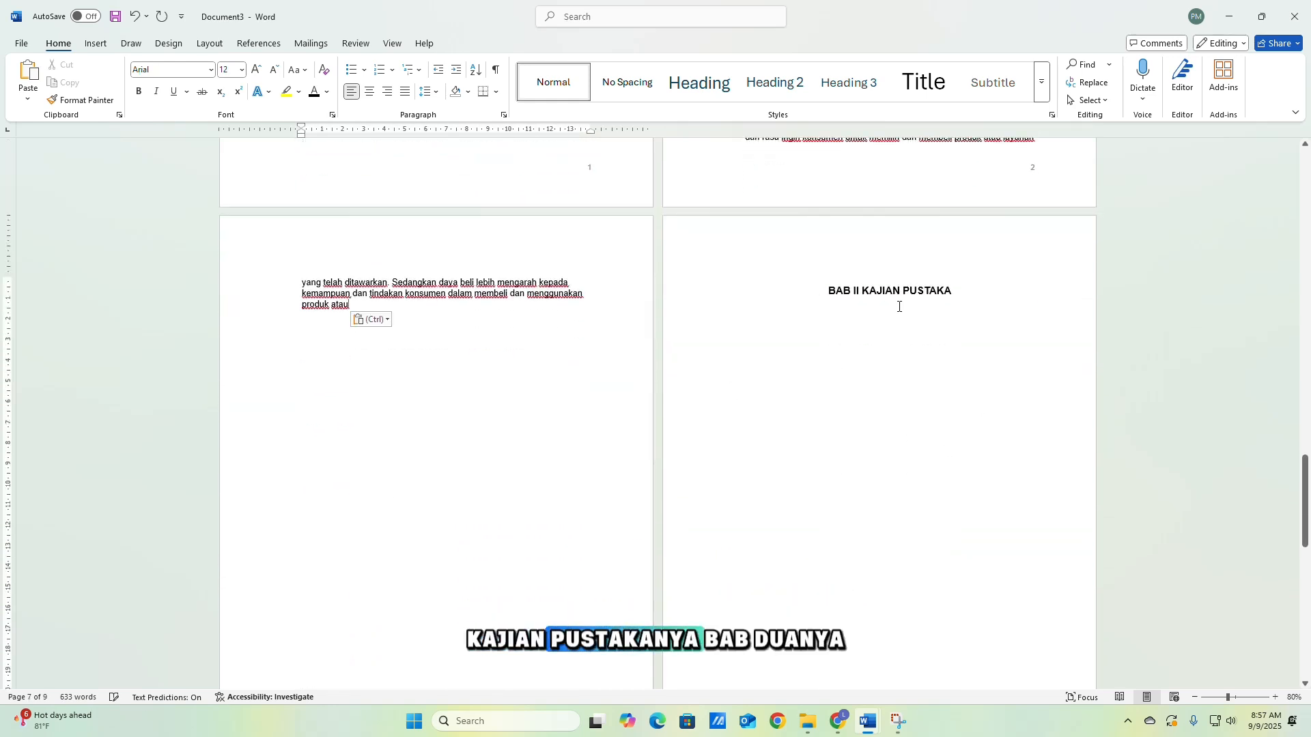
scroll(887, 396, down, 8)
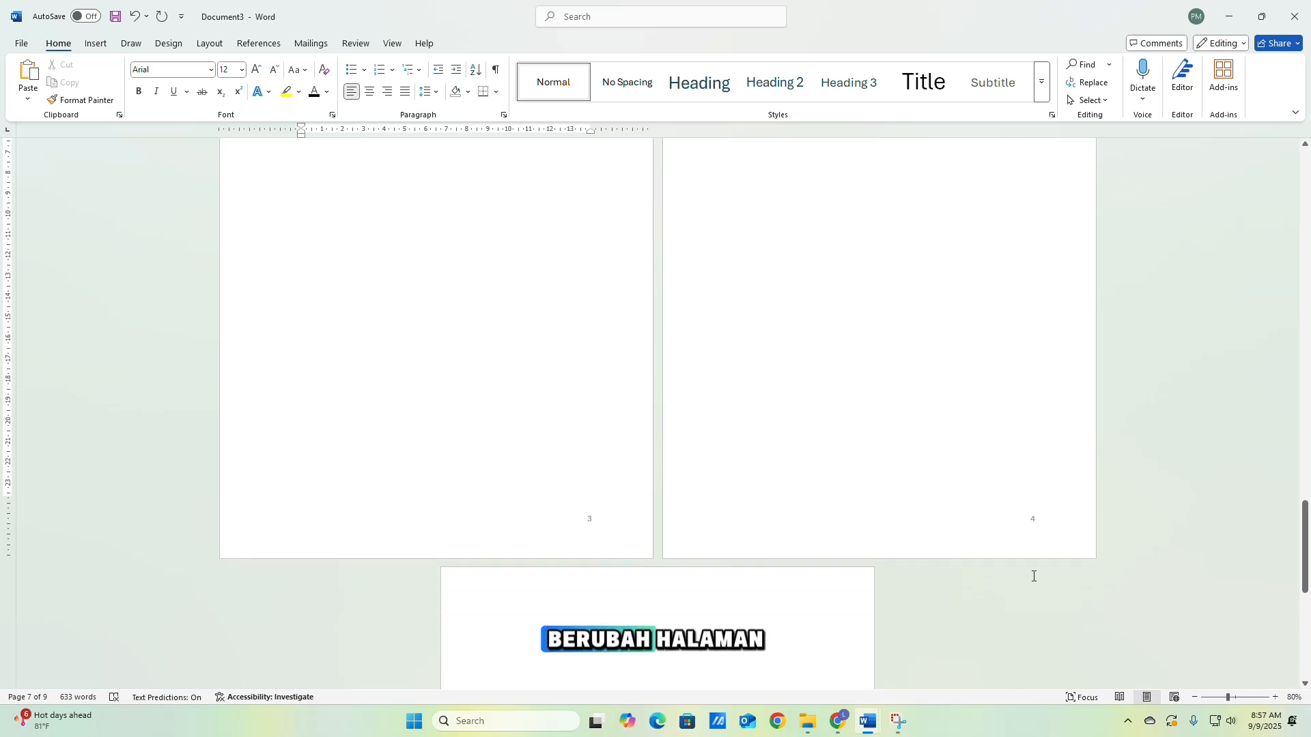
scroll(934, 570, up, 10)
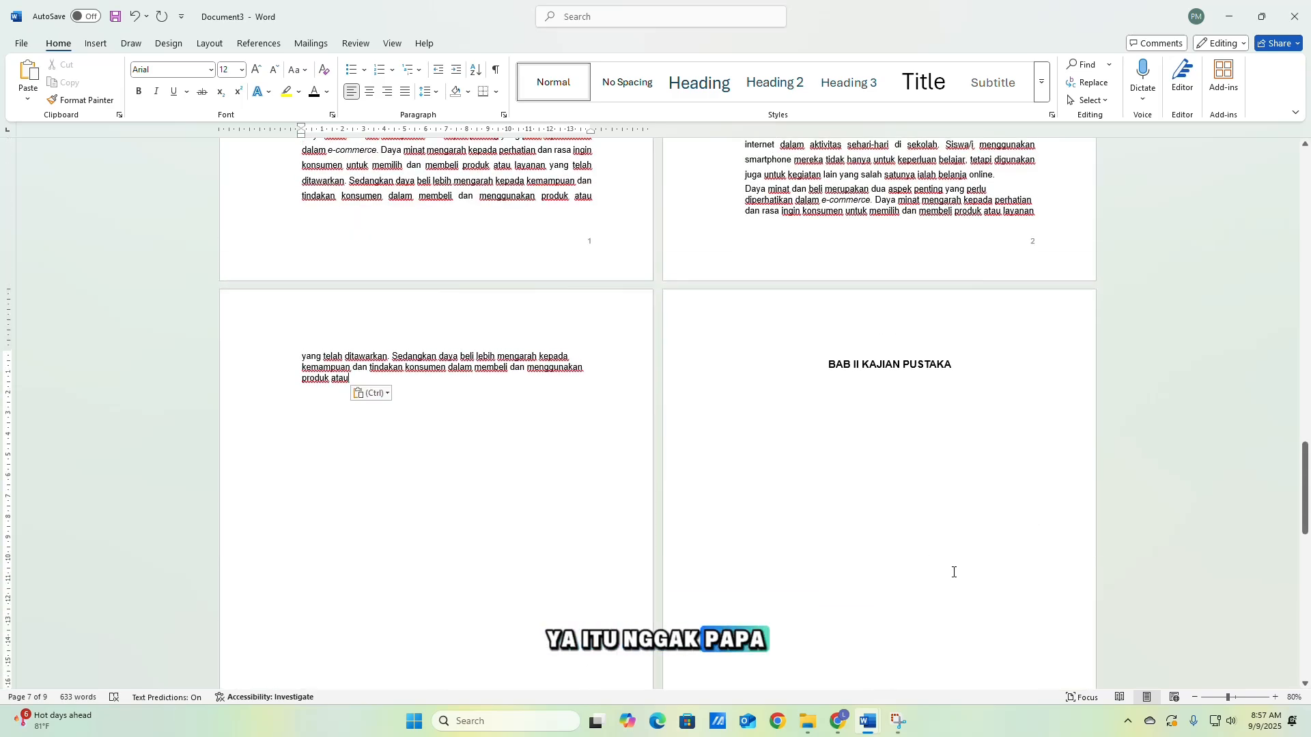
scroll(954, 572, up, 4)
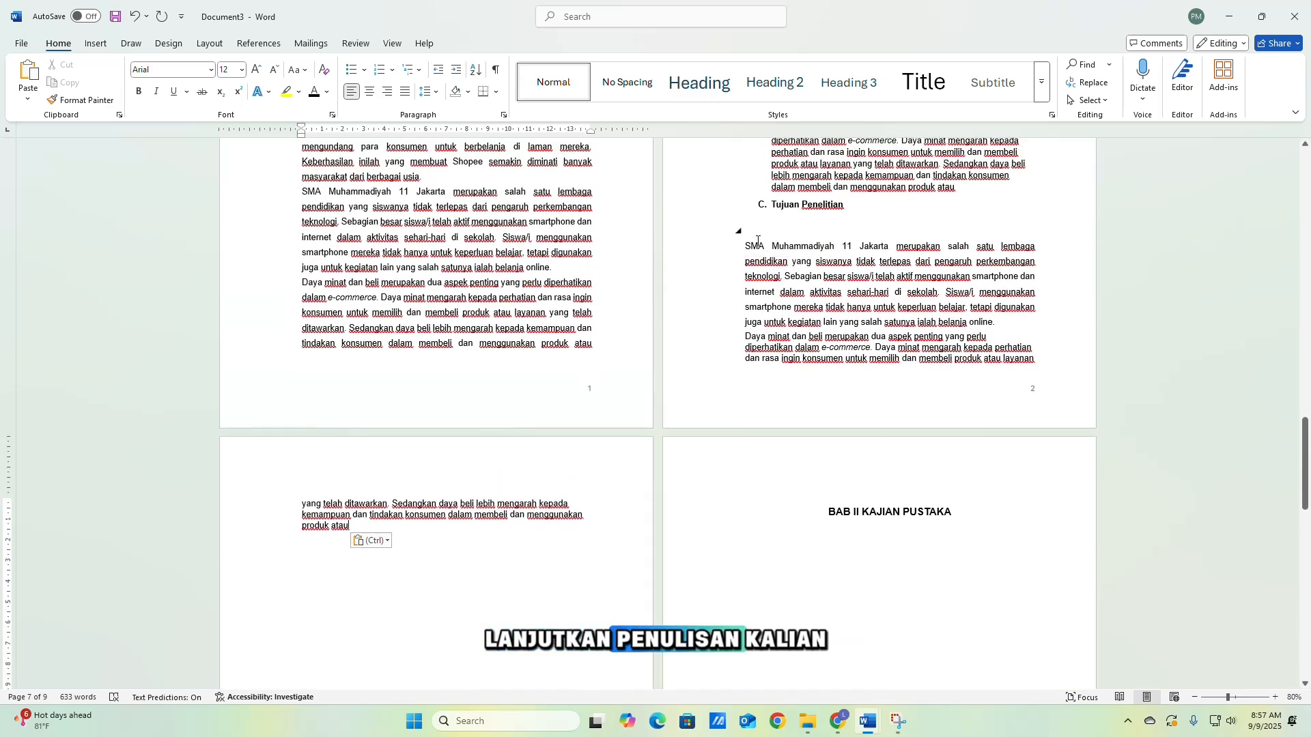
click(756, 226)
key(BackSpace)
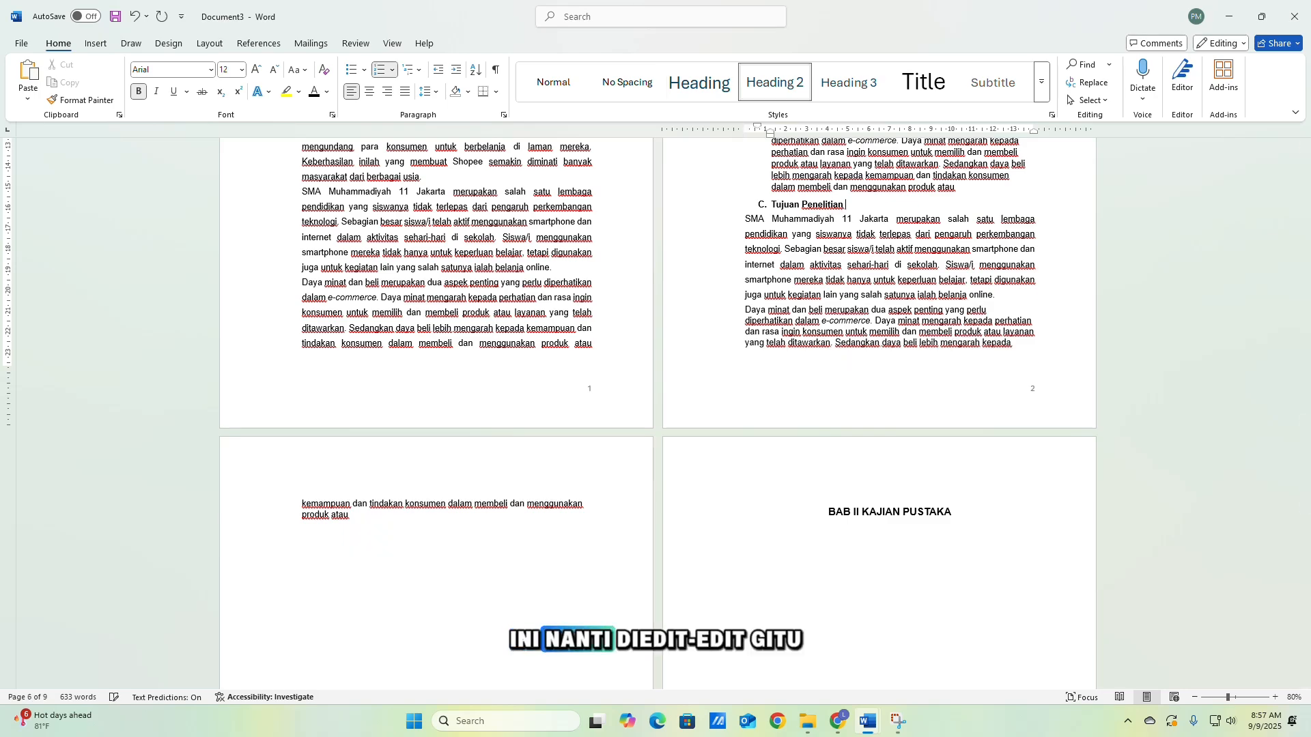
Compare the page number of the BAB II KAJIAN PUSTAKA page with its entry in the table of contents.
scroll(887, 555, up, 5)
scroll(887, 555, up, 10)
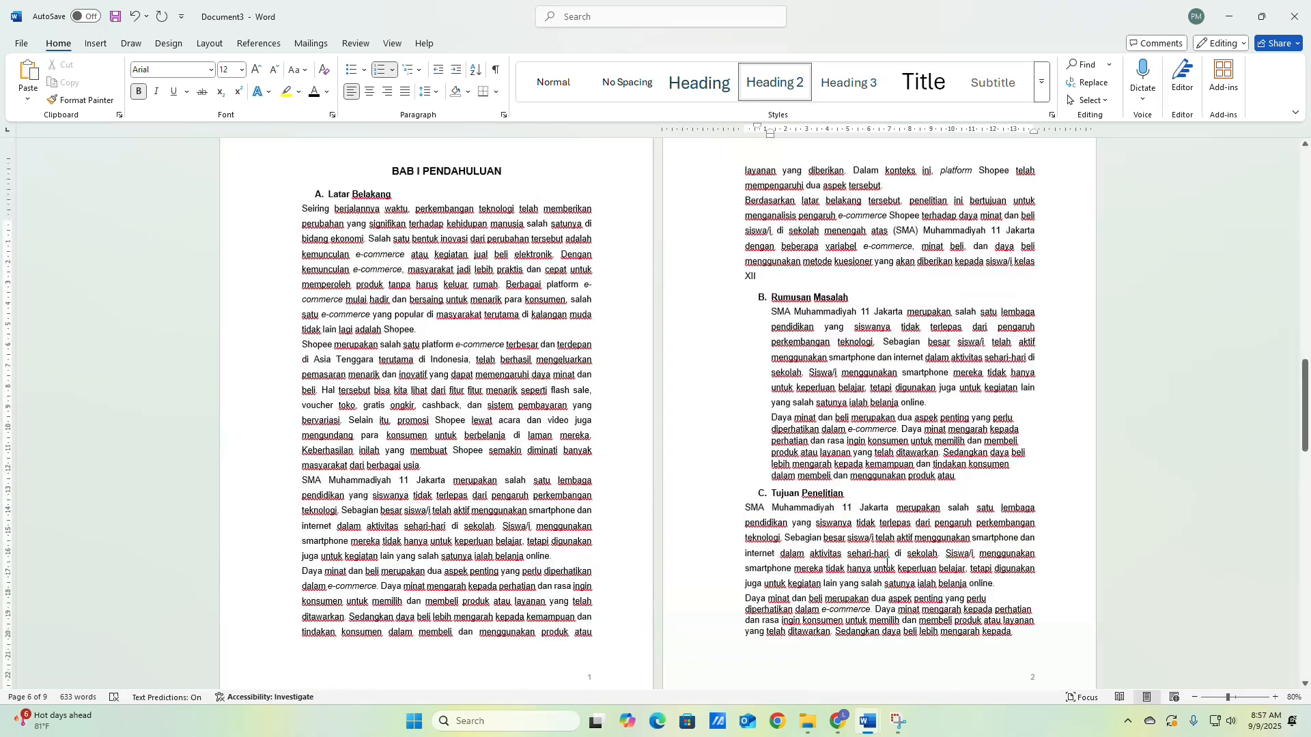
scroll(901, 560, down, 10)
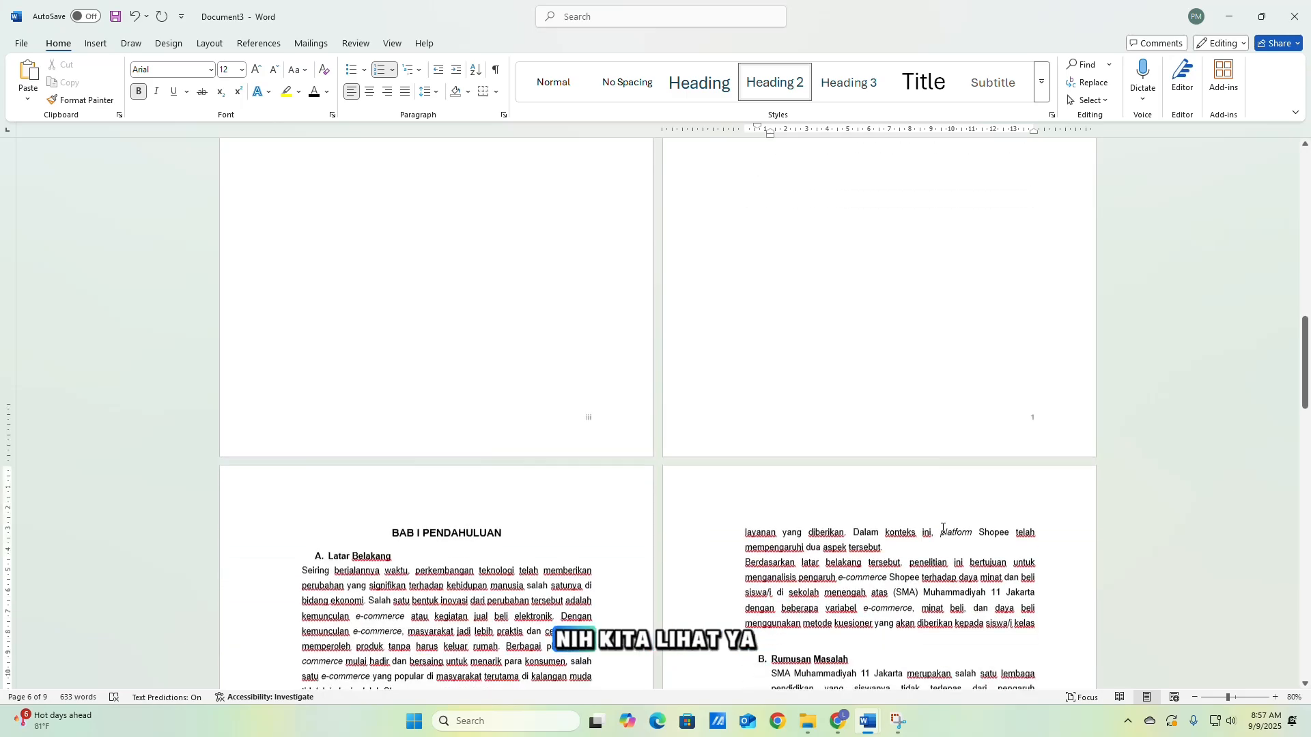
scroll(860, 556, down, 6)
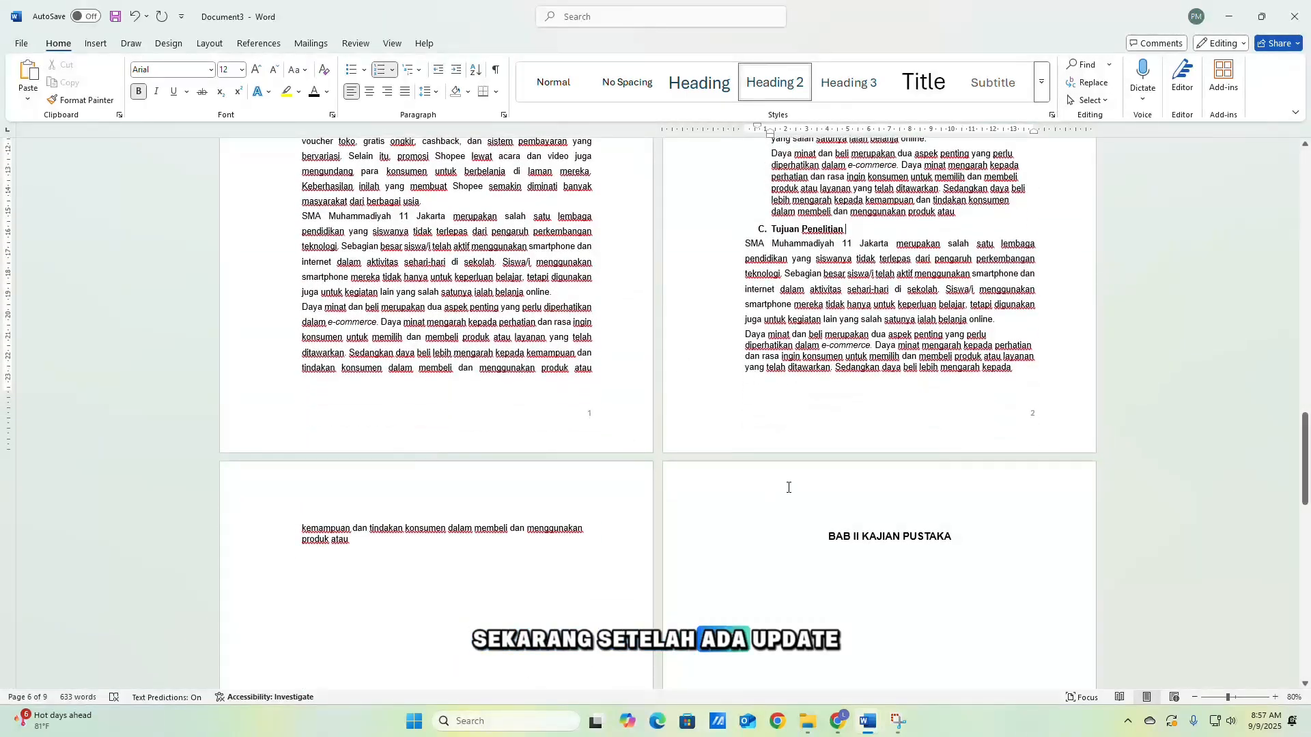
scroll(894, 376, down, 8)
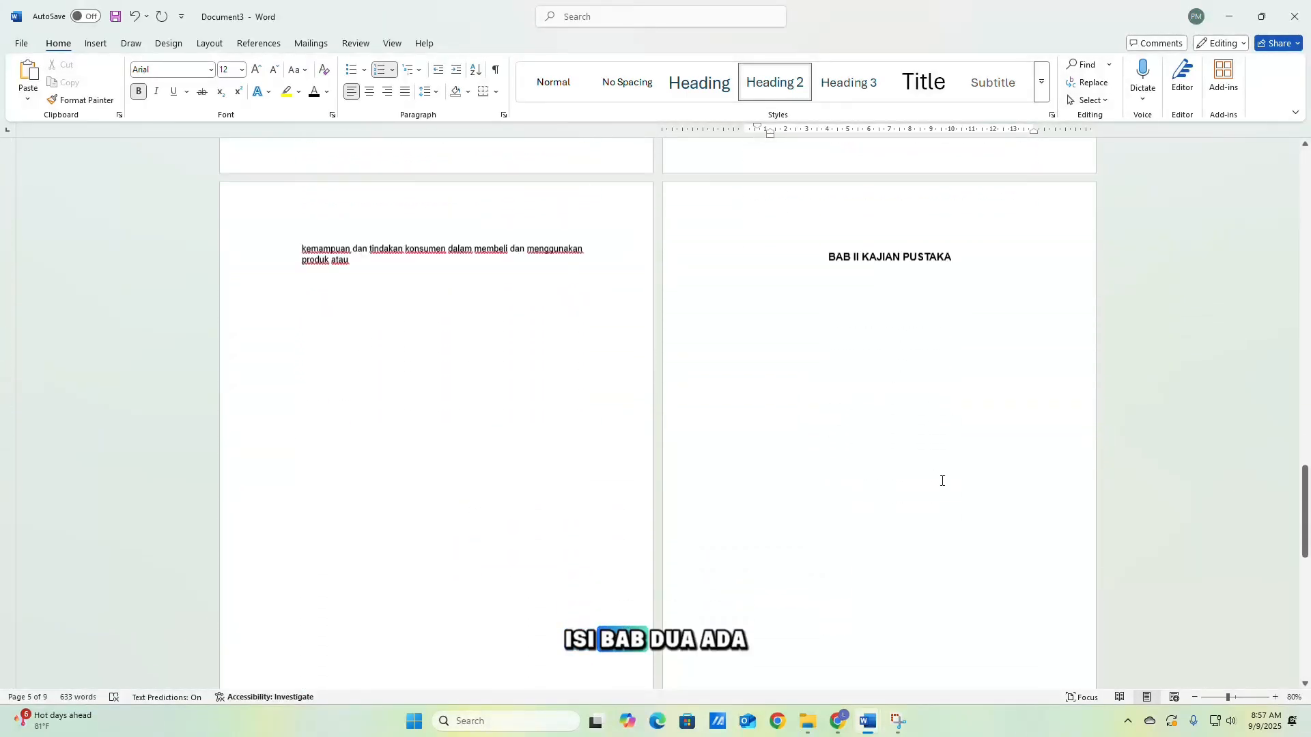
scroll(981, 538, up, 15)
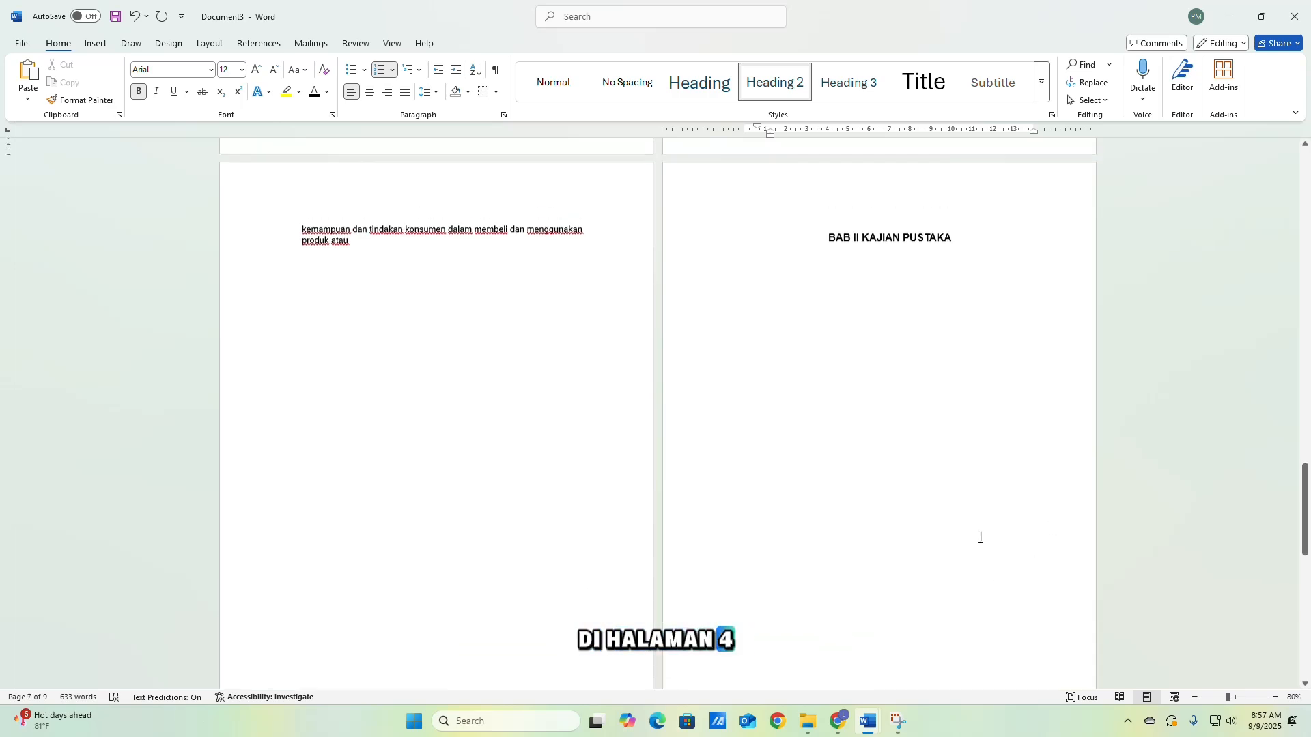
scroll(972, 538, up, 15)
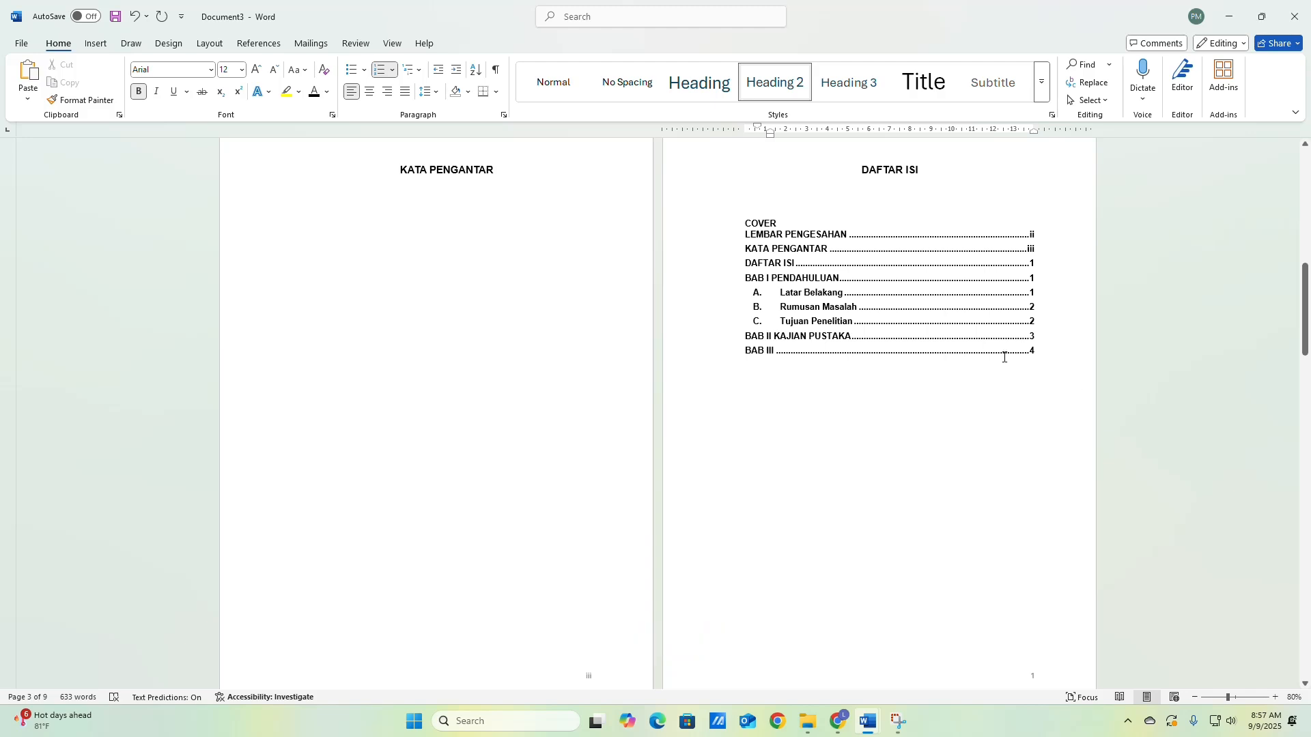
Update the entire table of contents on the DAFTAR ISI page, including both its entries and page numbers.
click(872, 340)
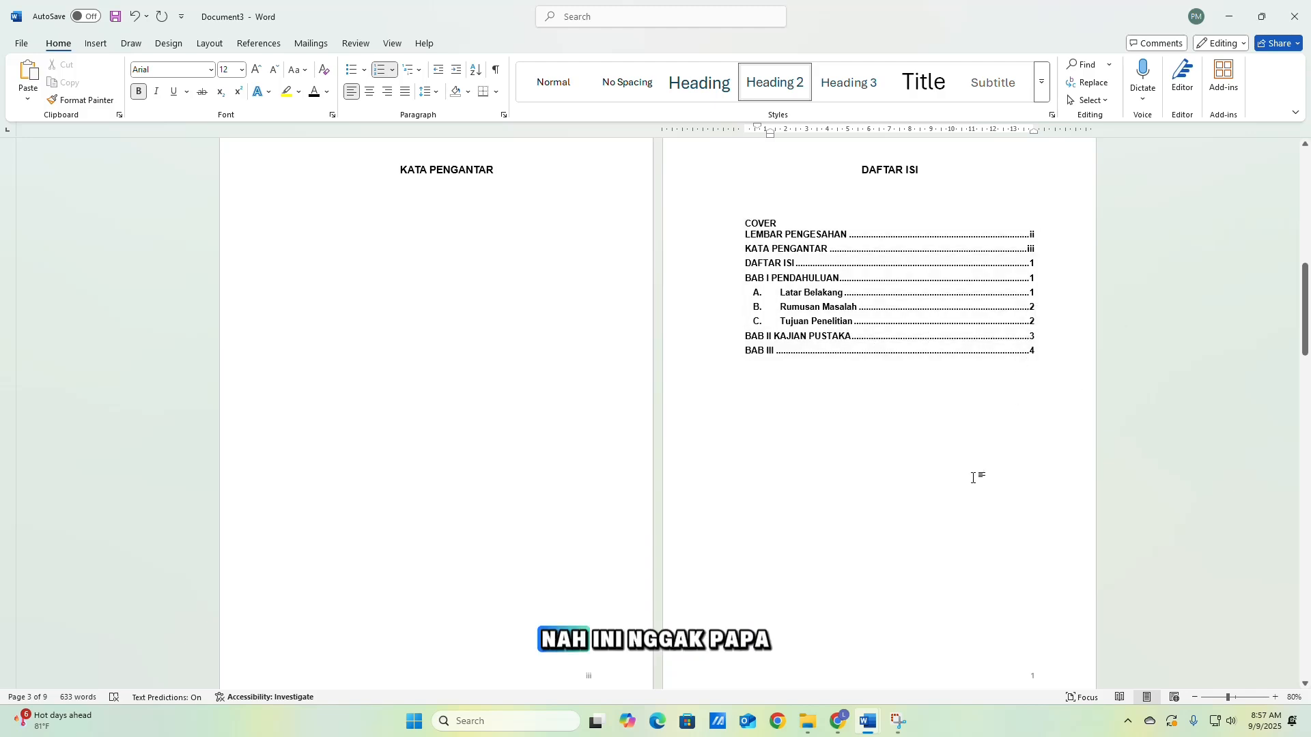
scroll(969, 474, up, 2)
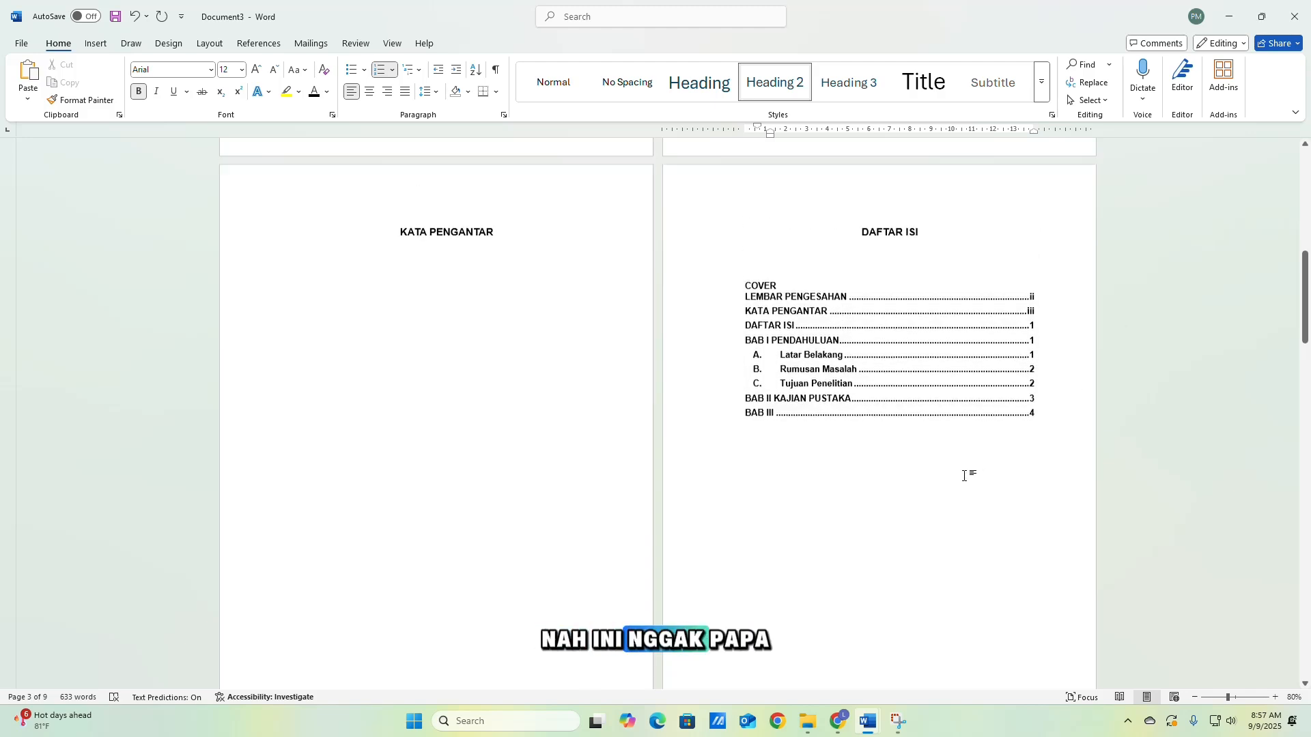
click(948, 386)
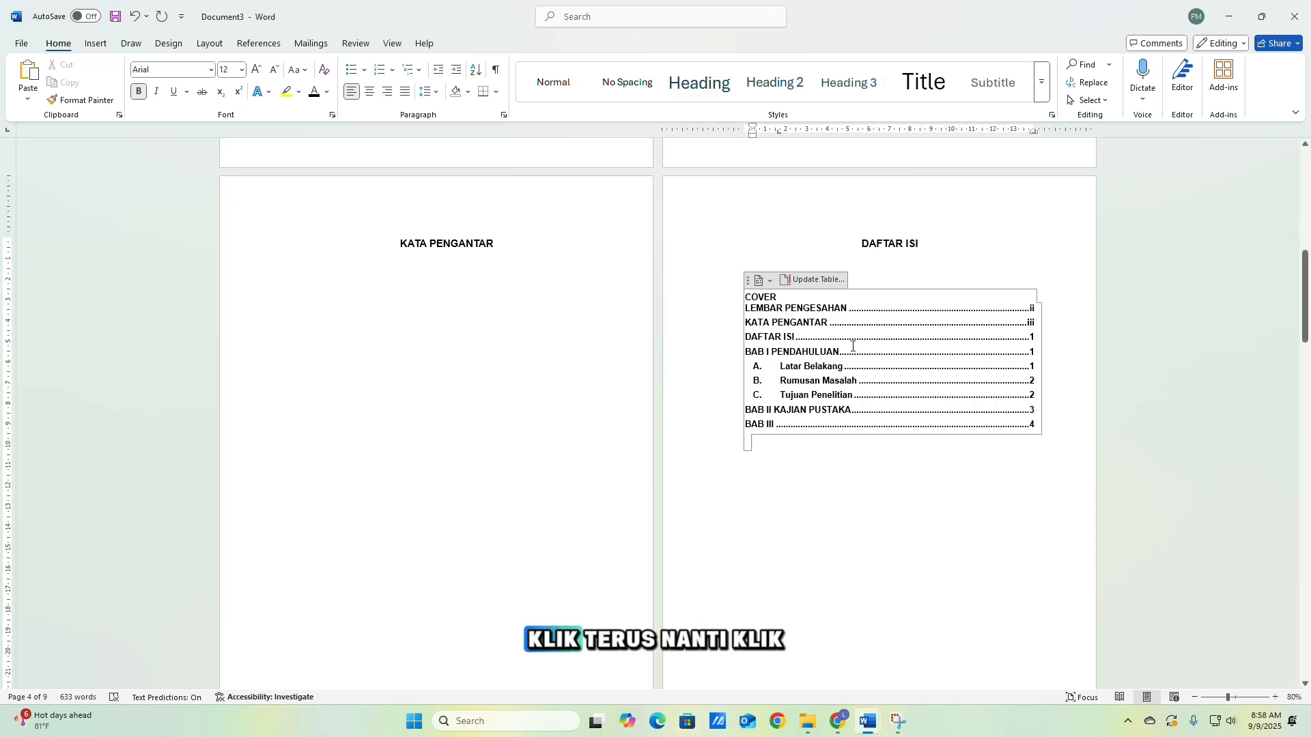
click(958, 507)
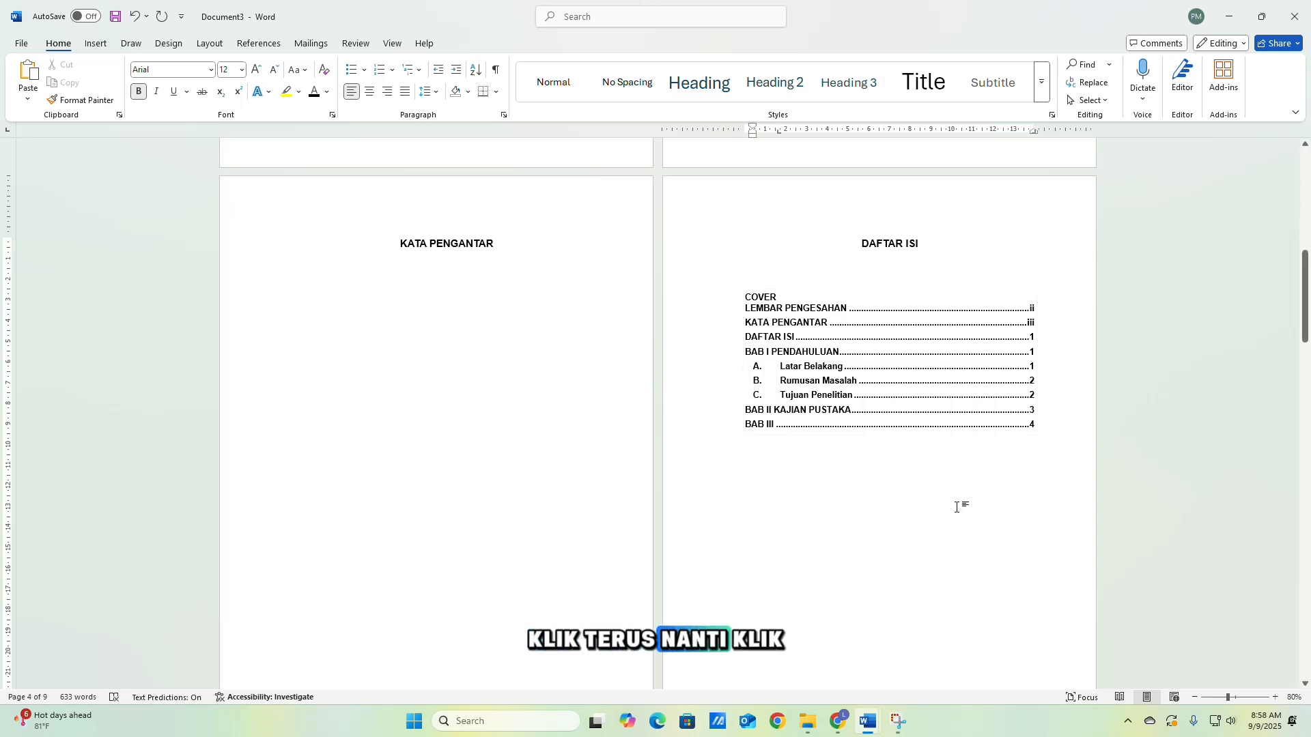
click(915, 429)
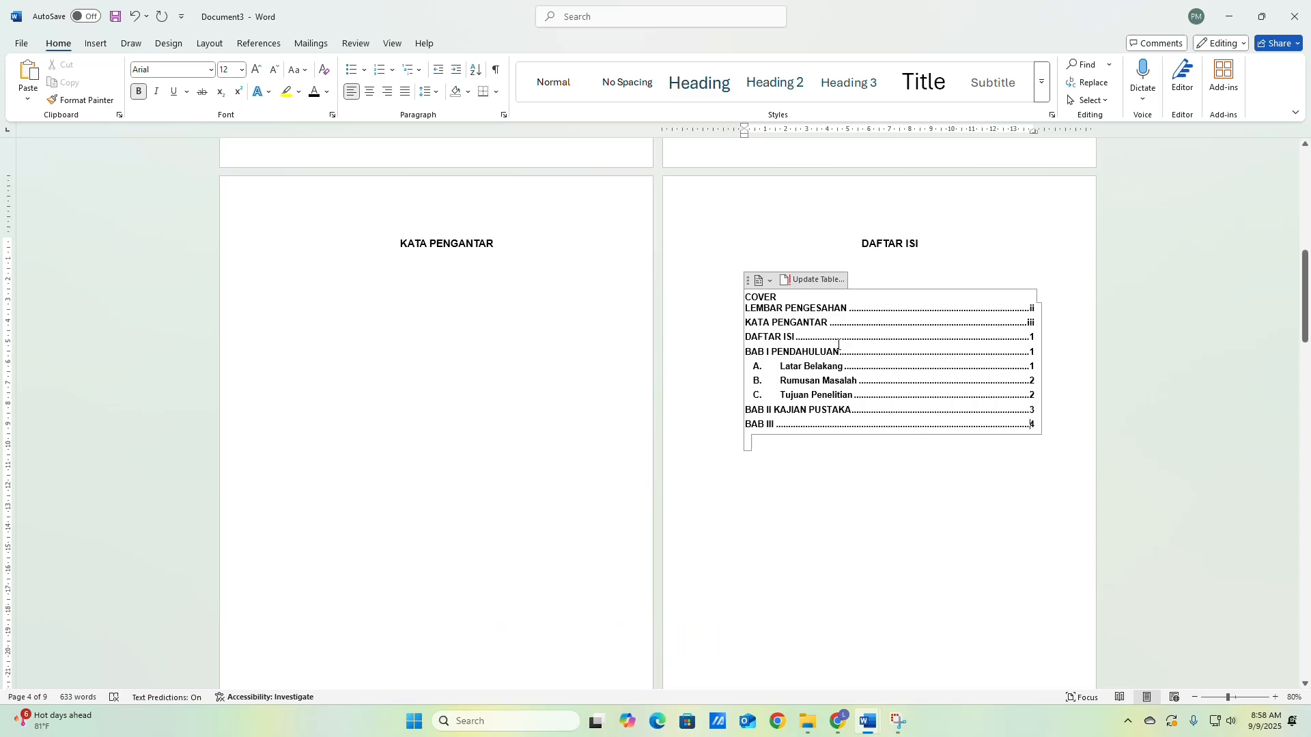
click(807, 286)
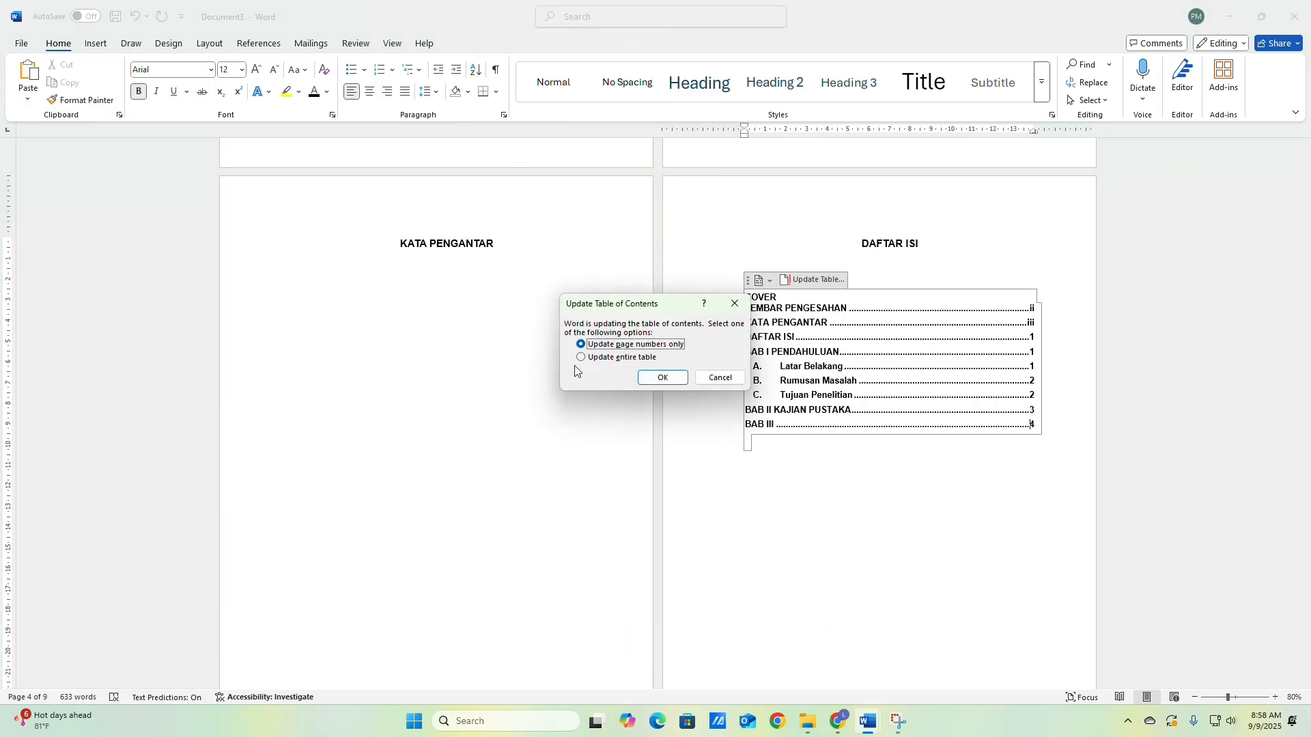
click(579, 358)
click(663, 377)
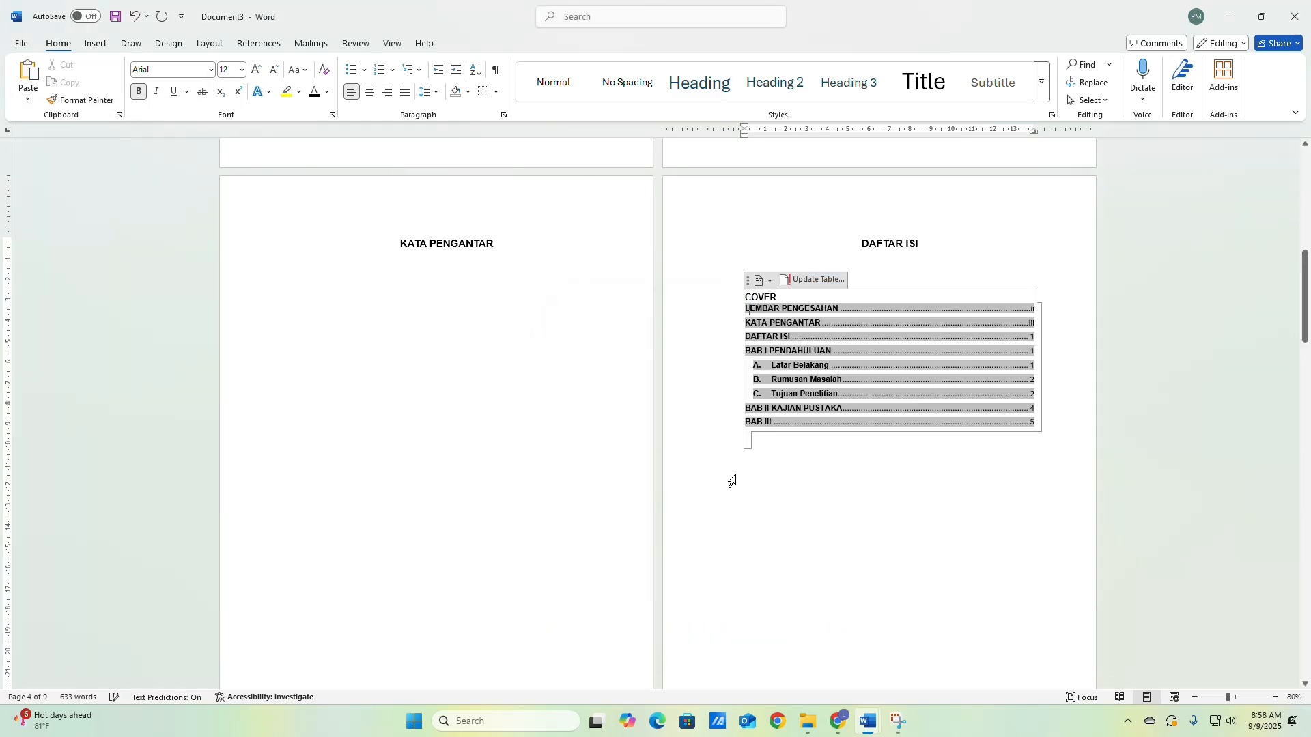
click(950, 465)
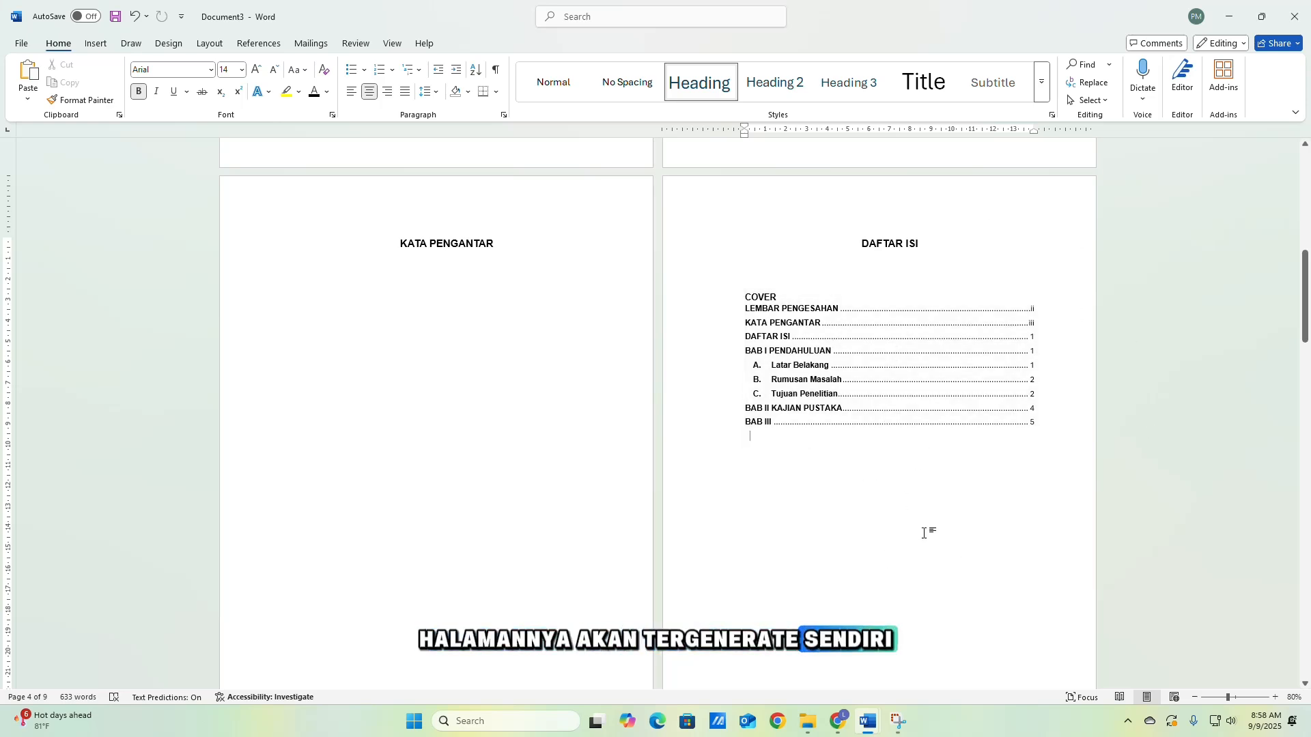
scroll(872, 559, down, 2)
scroll(872, 553, up, 3)
scroll(877, 550, up, 4)
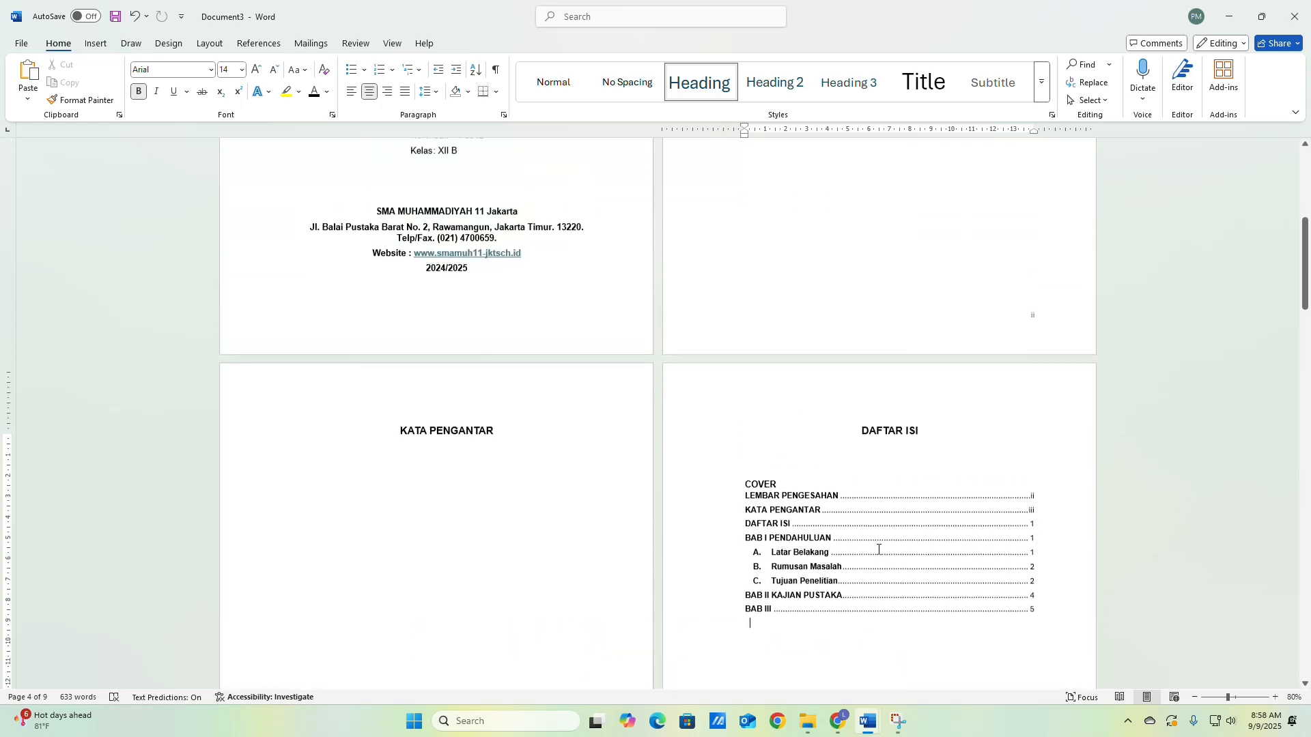
scroll(894, 518, down, 3)
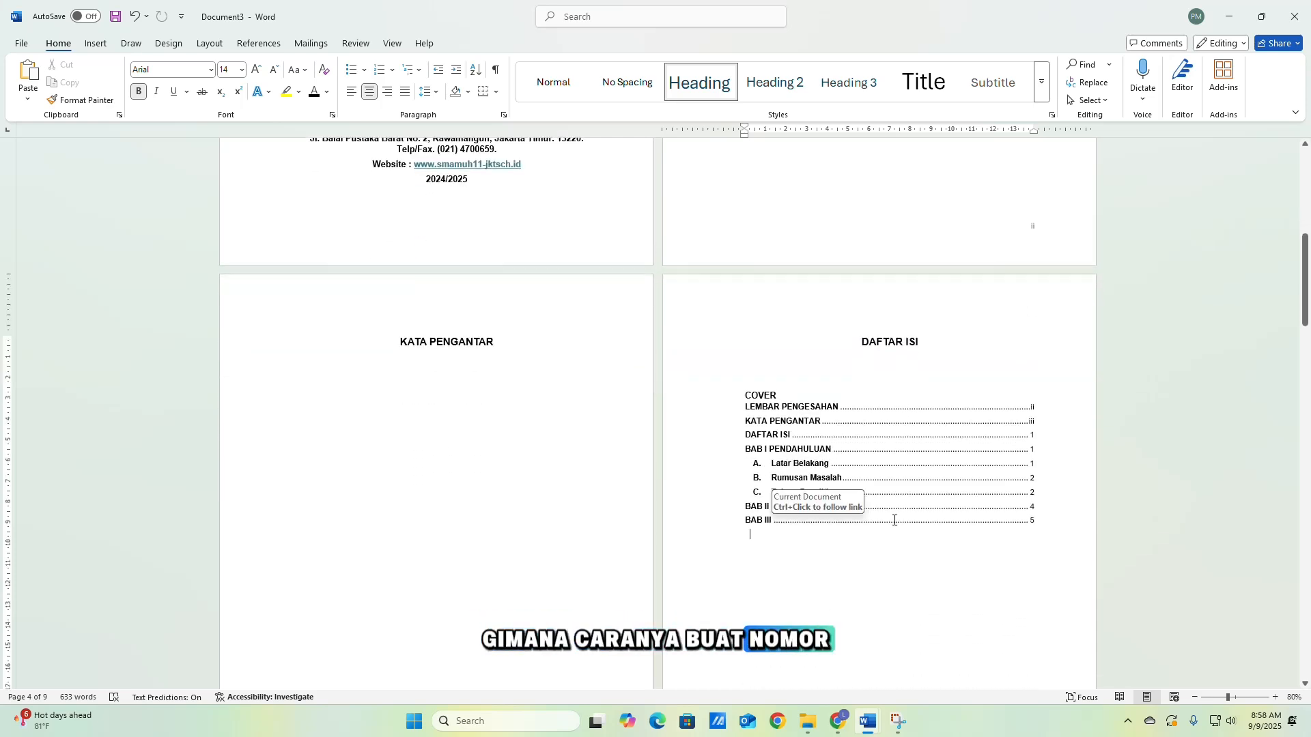
scroll(894, 520, down, 1)
scroll(894, 511, down, 1)
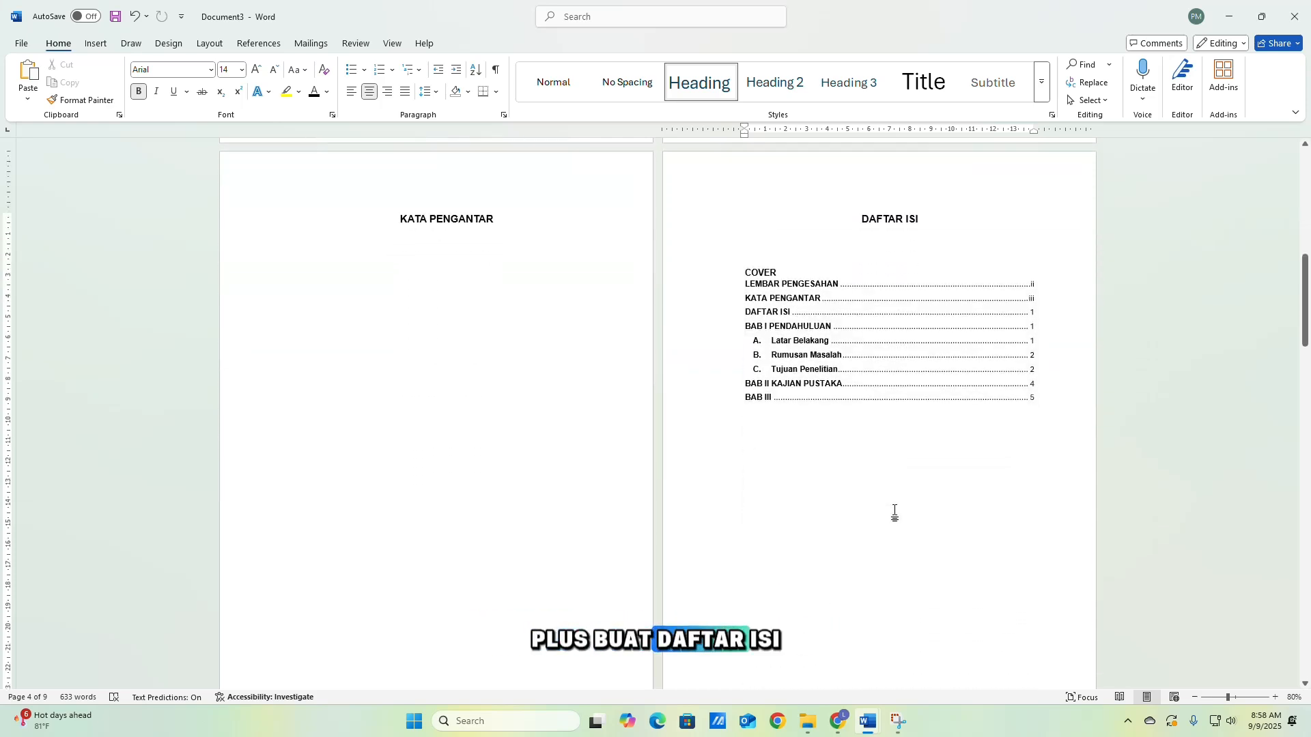
scroll(897, 508, down, 2)
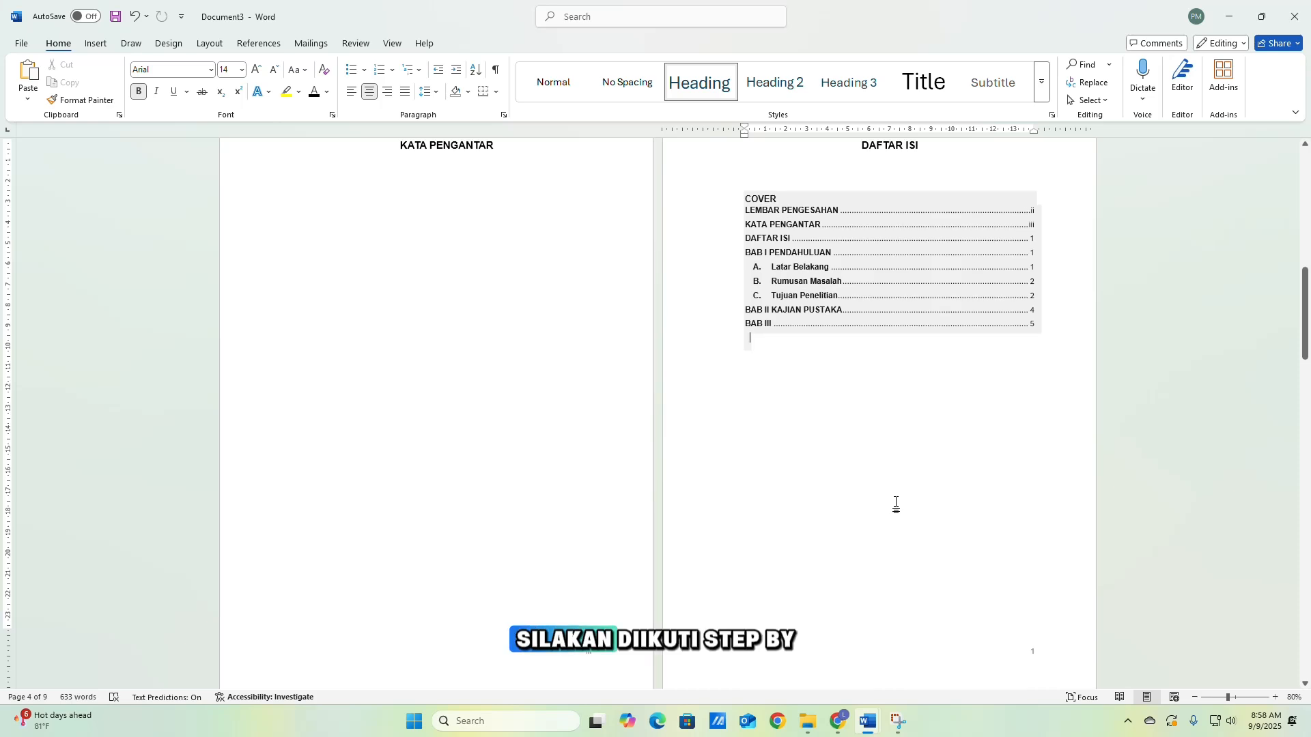